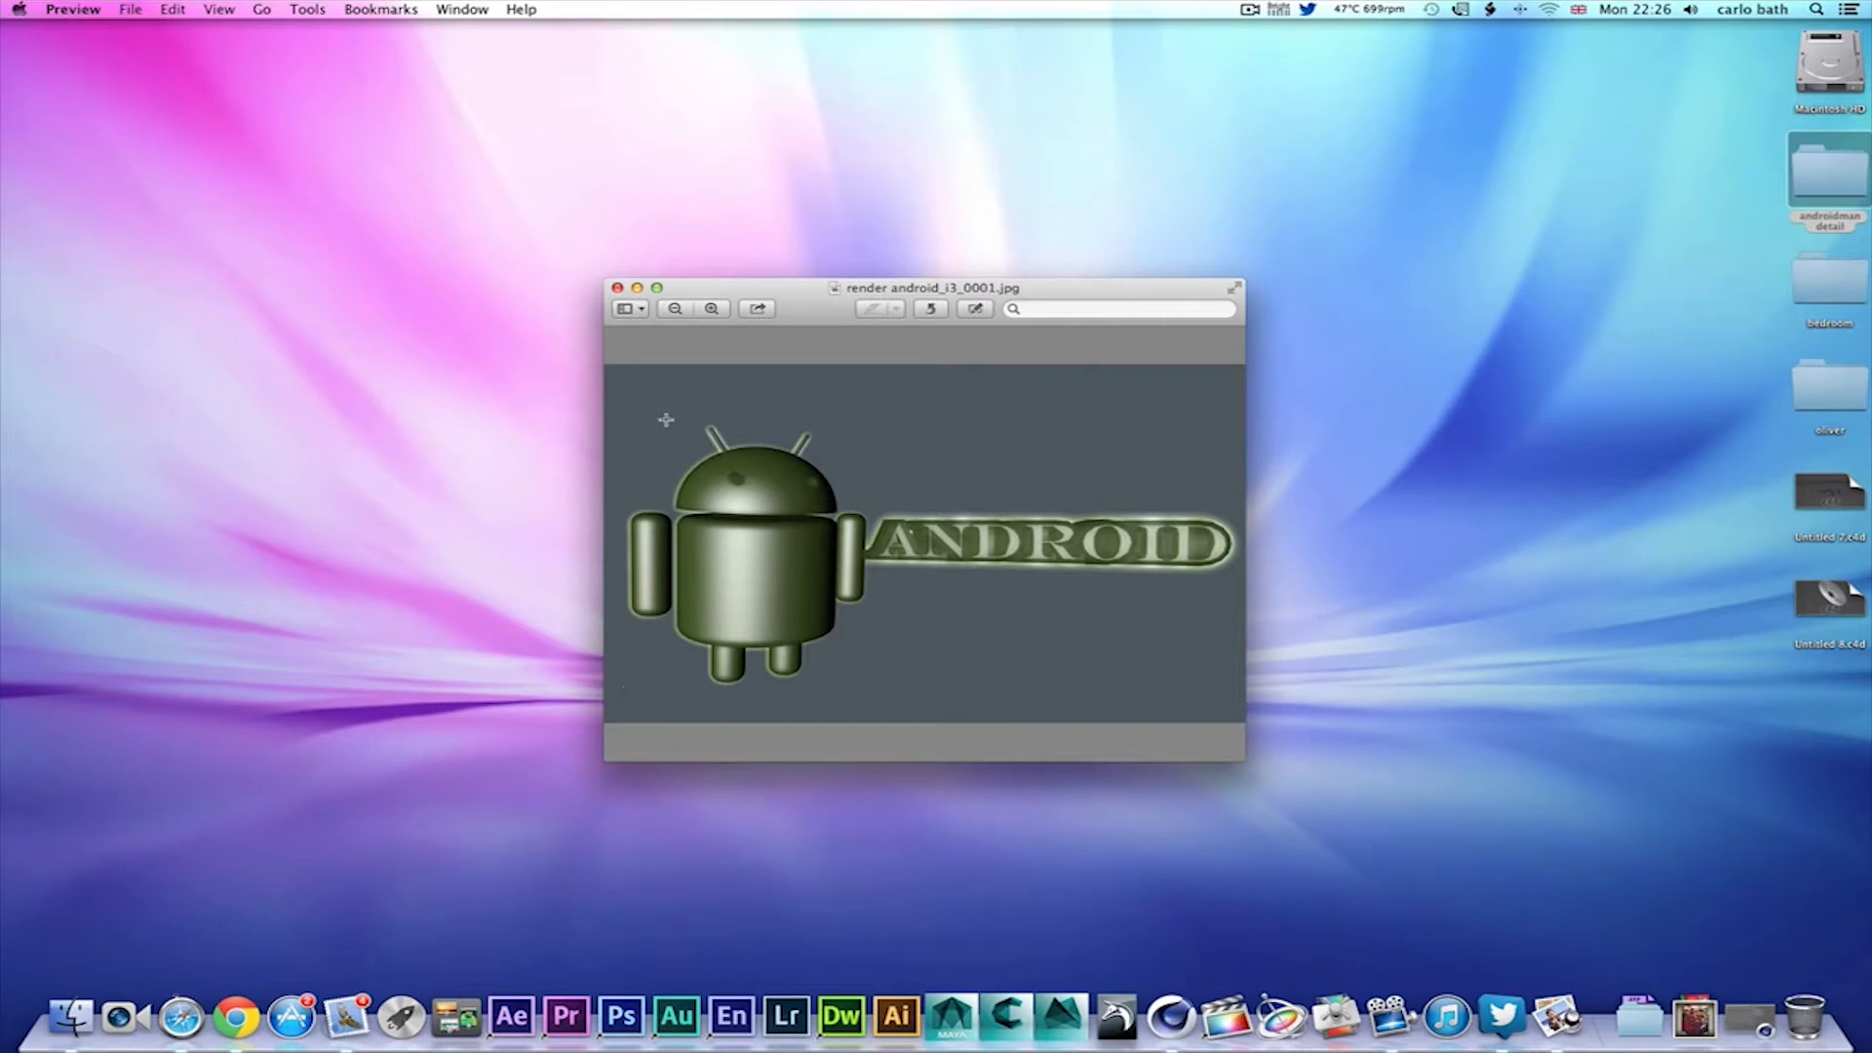
Step: Close the render android_i3_0001.jpg reference image and switch to Cinema 4D
drag(652, 408, 879, 696)
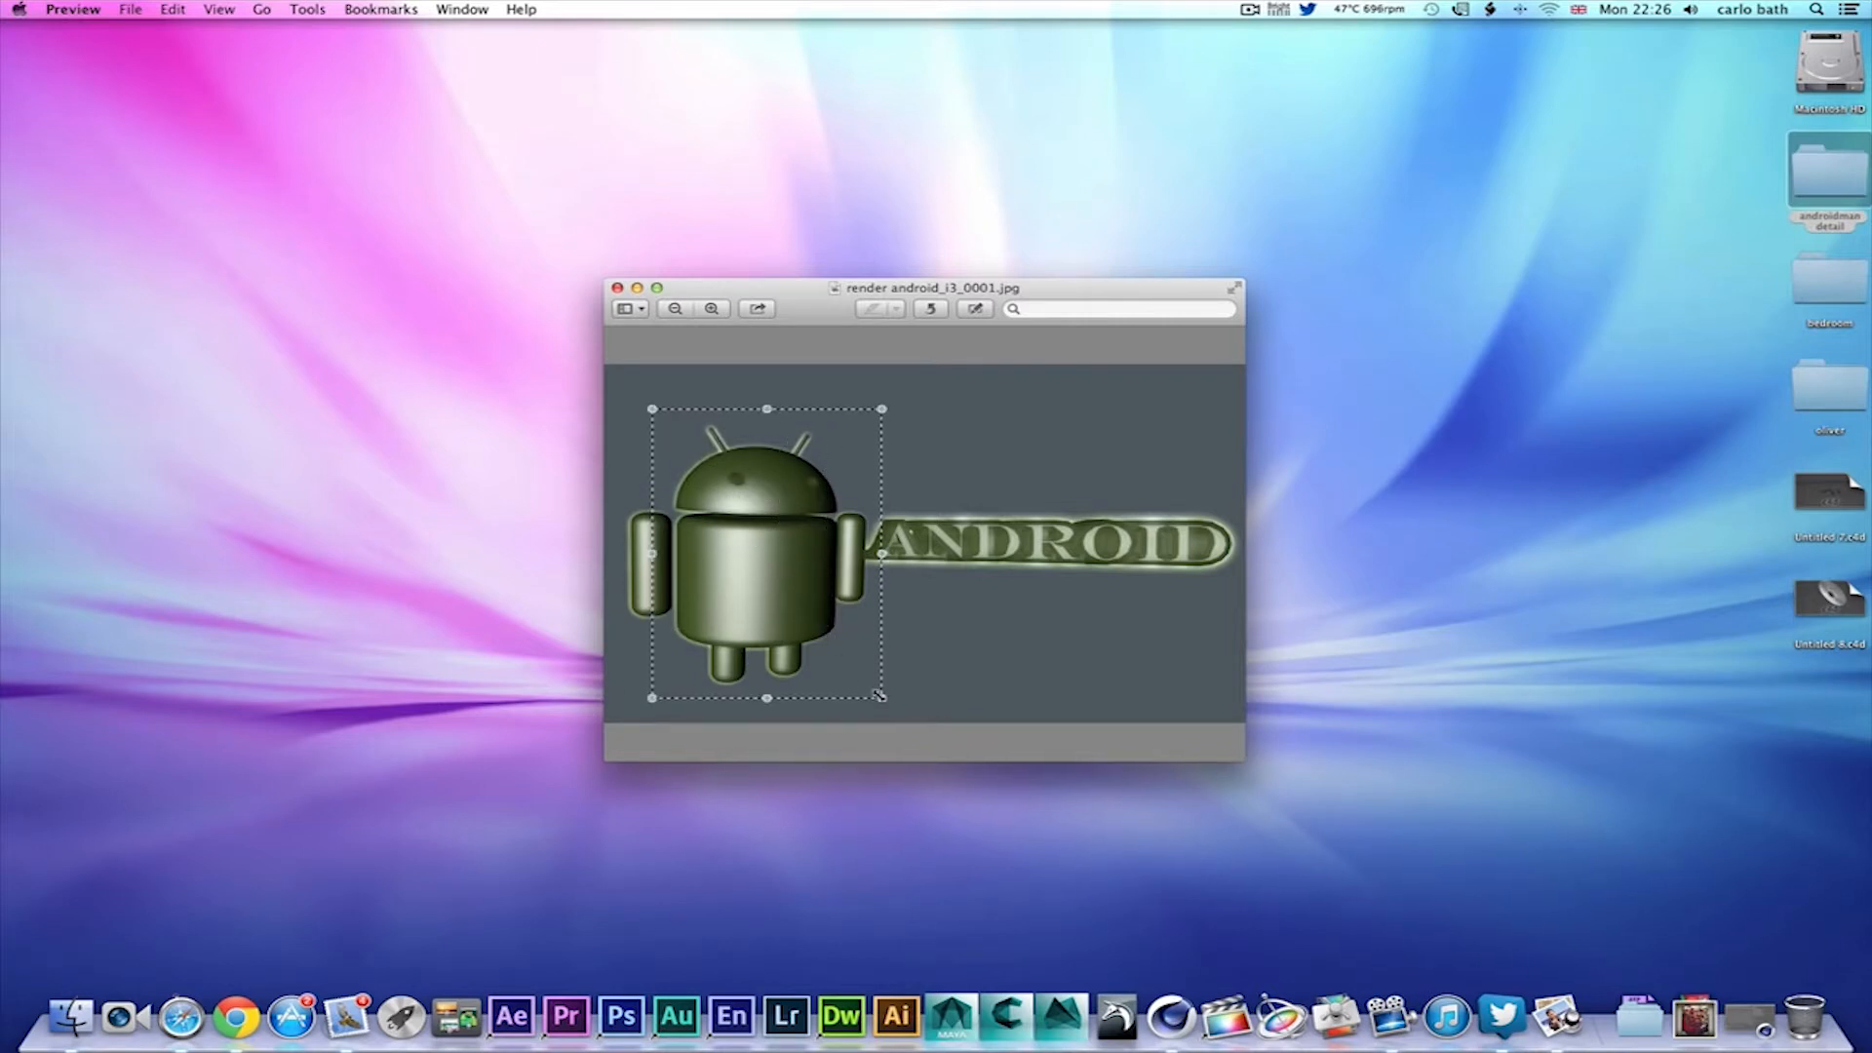
click(617, 288)
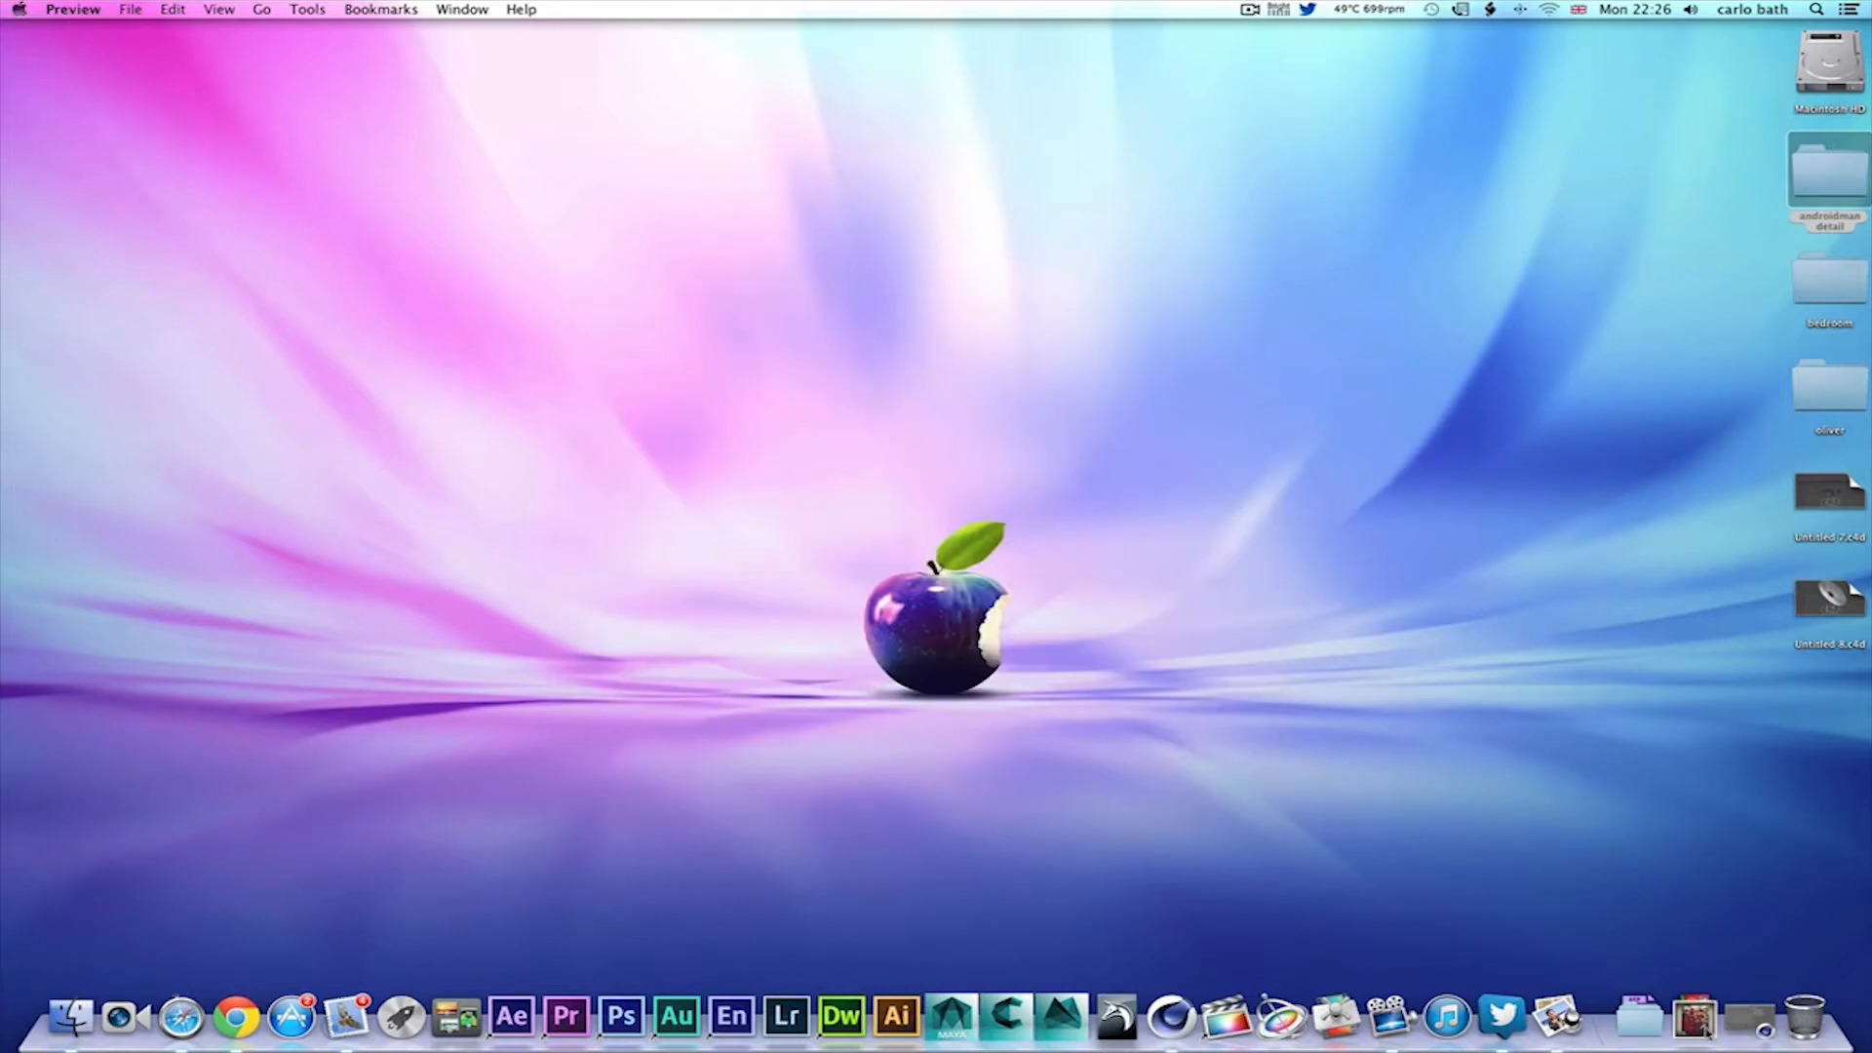
click(1706, 987)
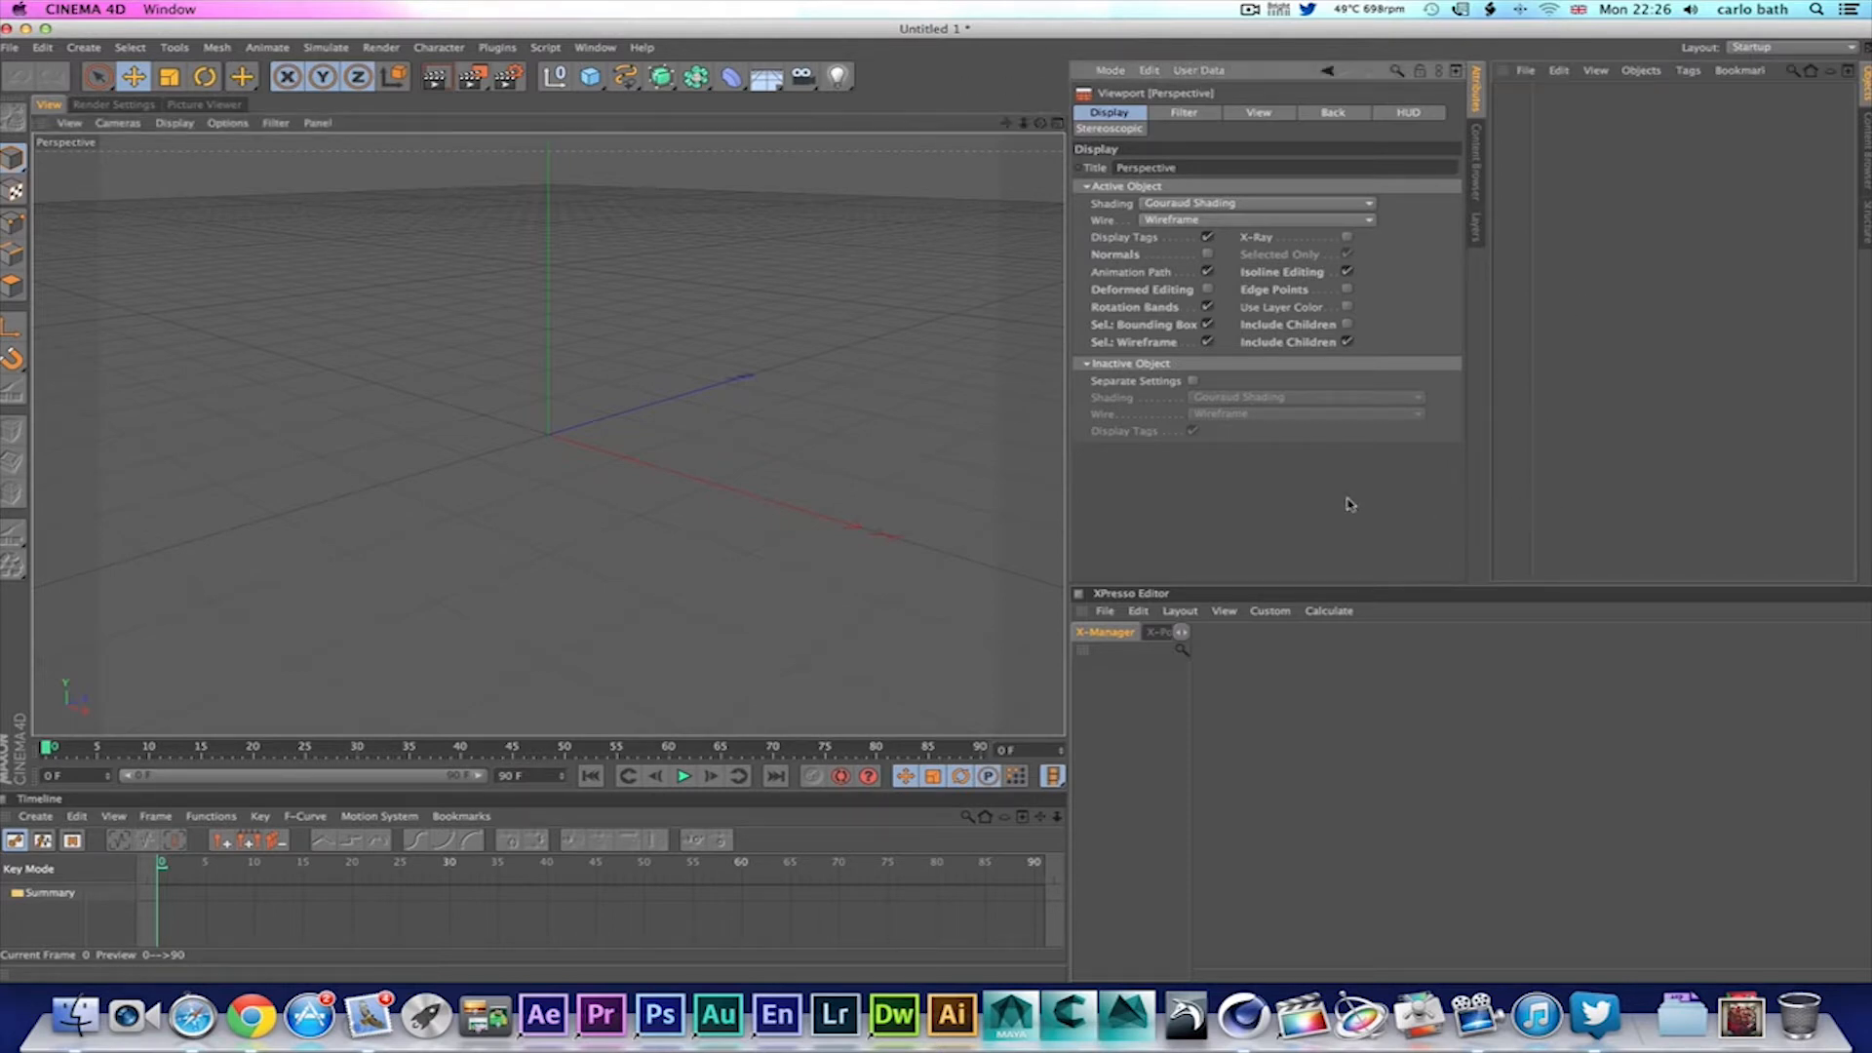
Step: Show the four-view layout and make the Front view active
click(1058, 124)
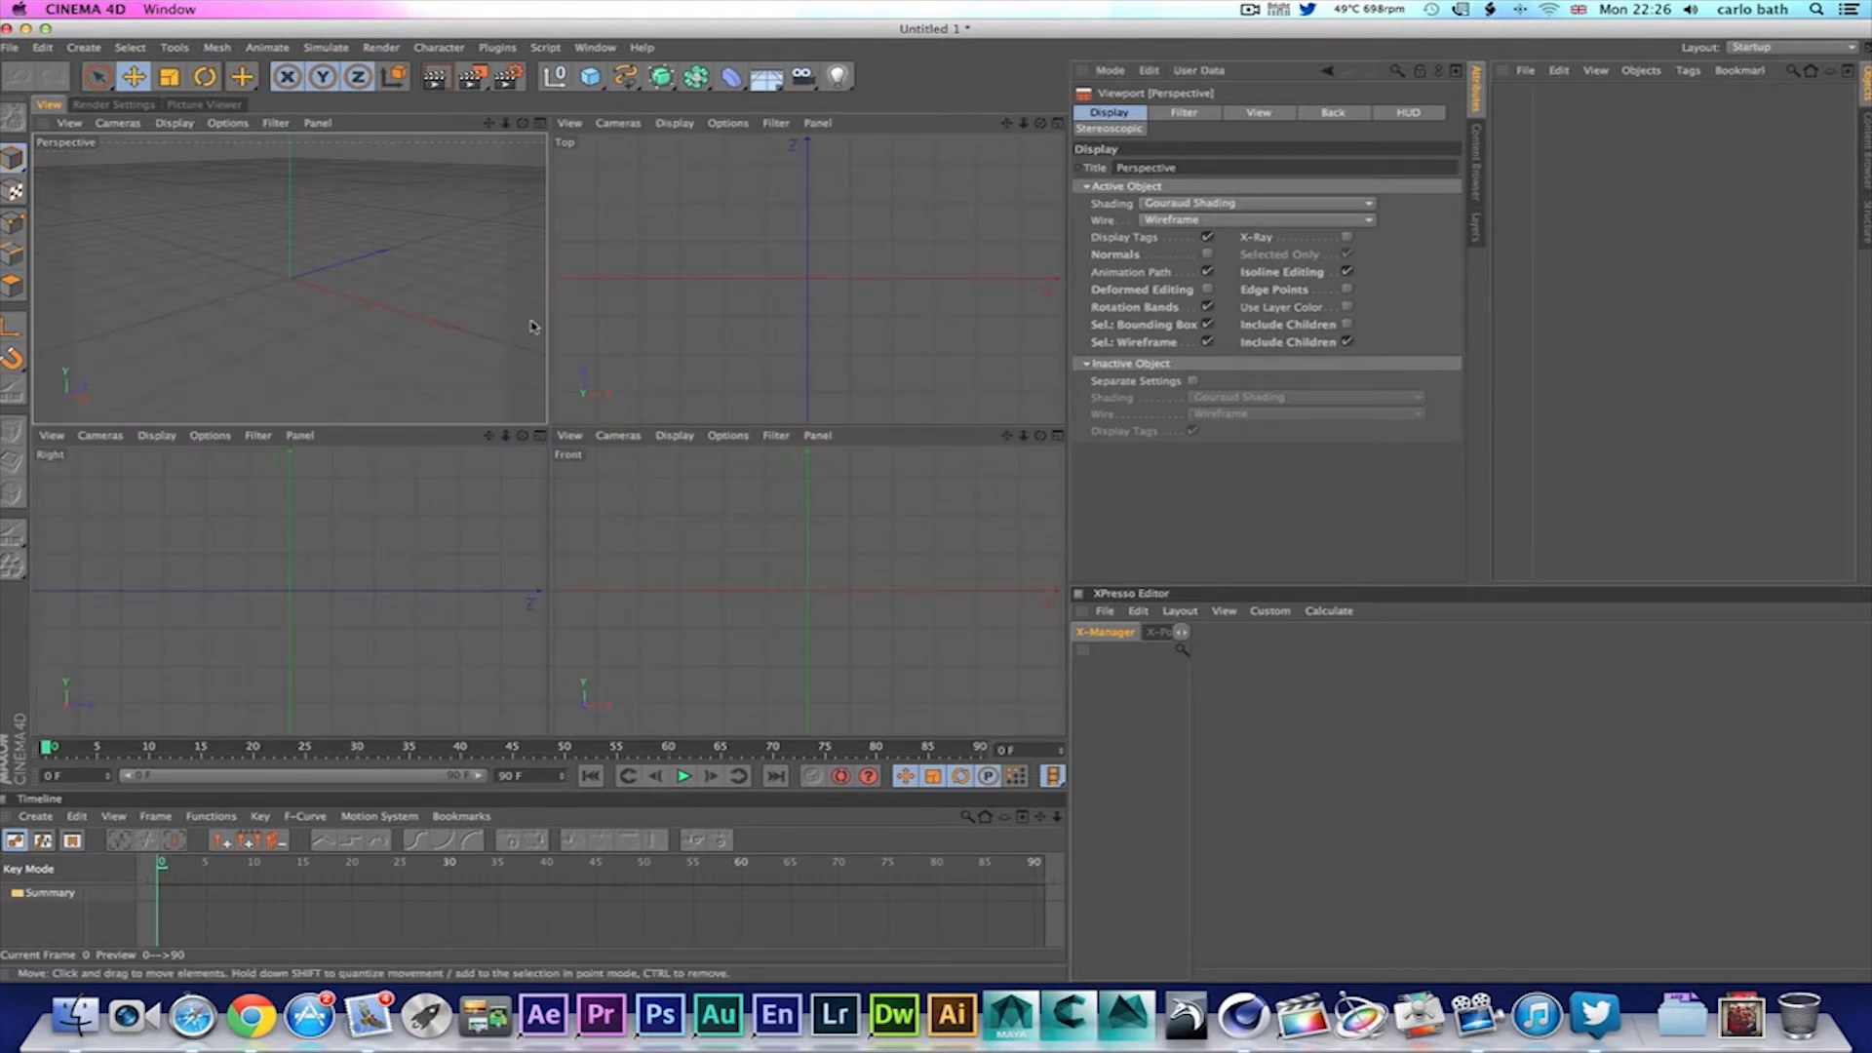
click(539, 124)
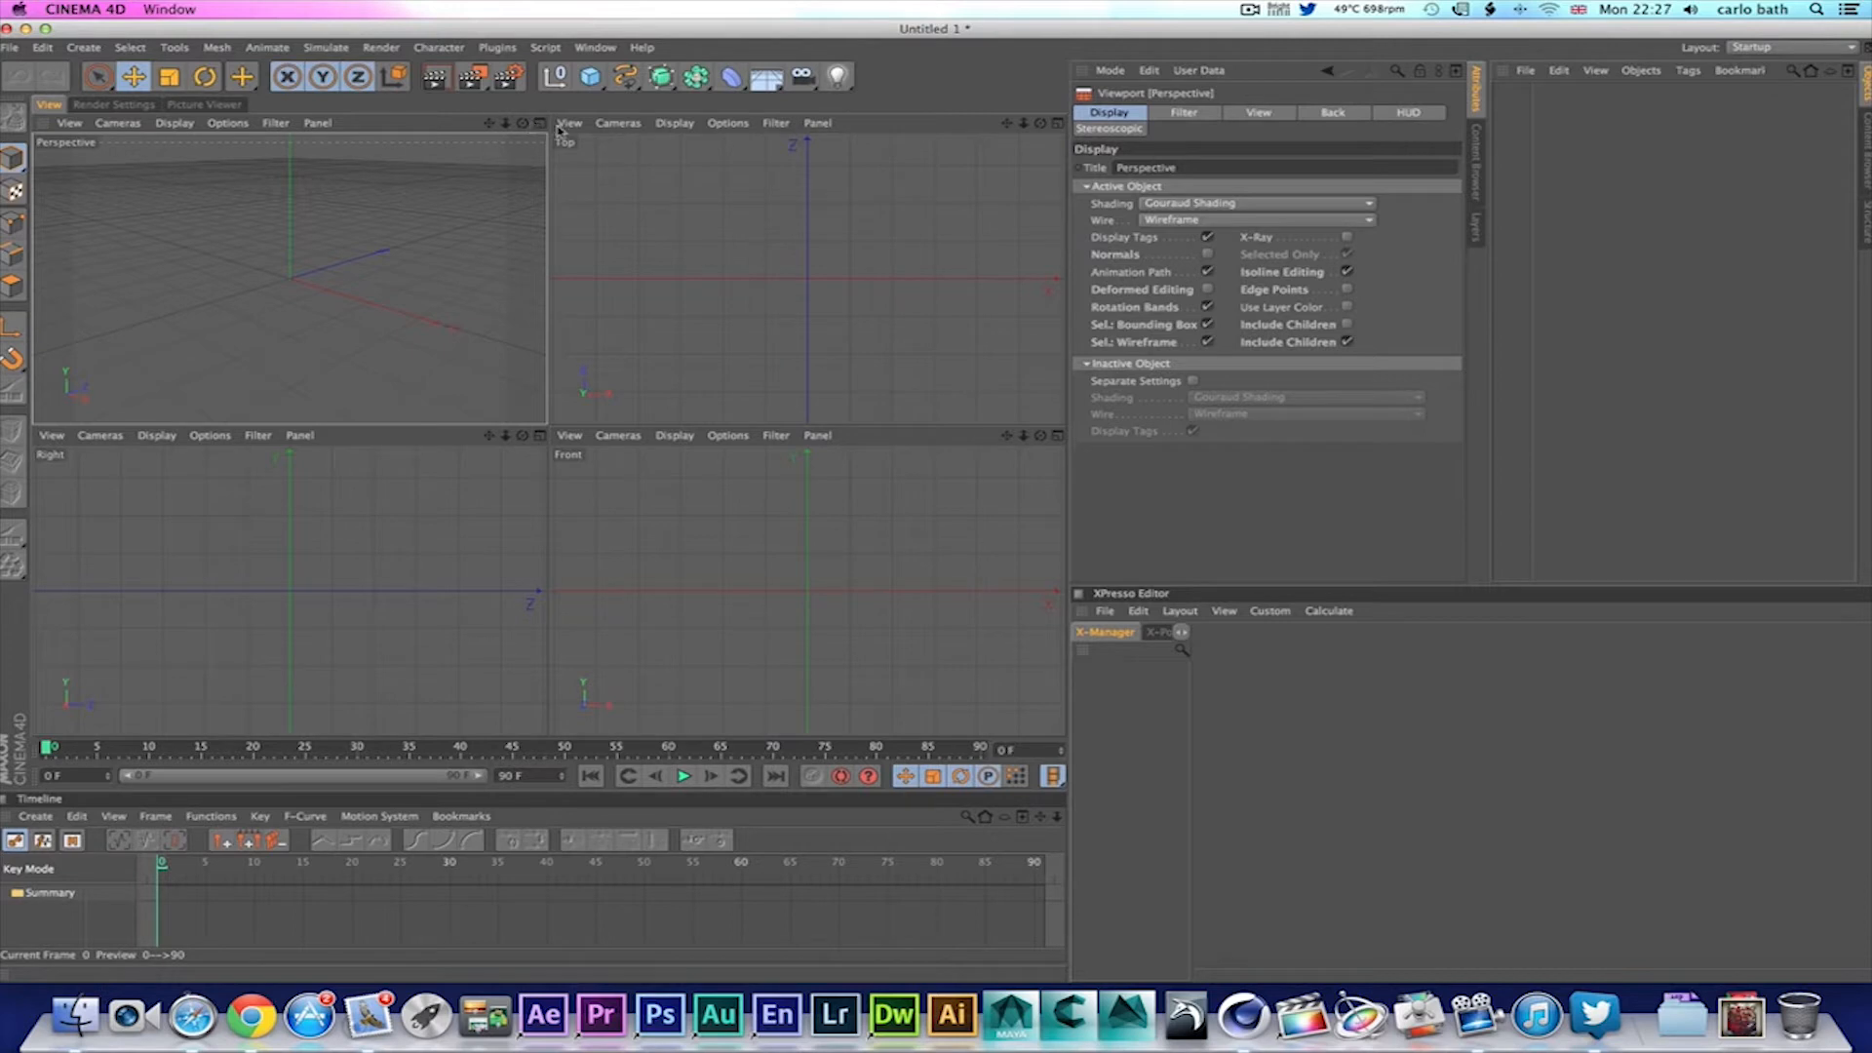
click(1059, 123)
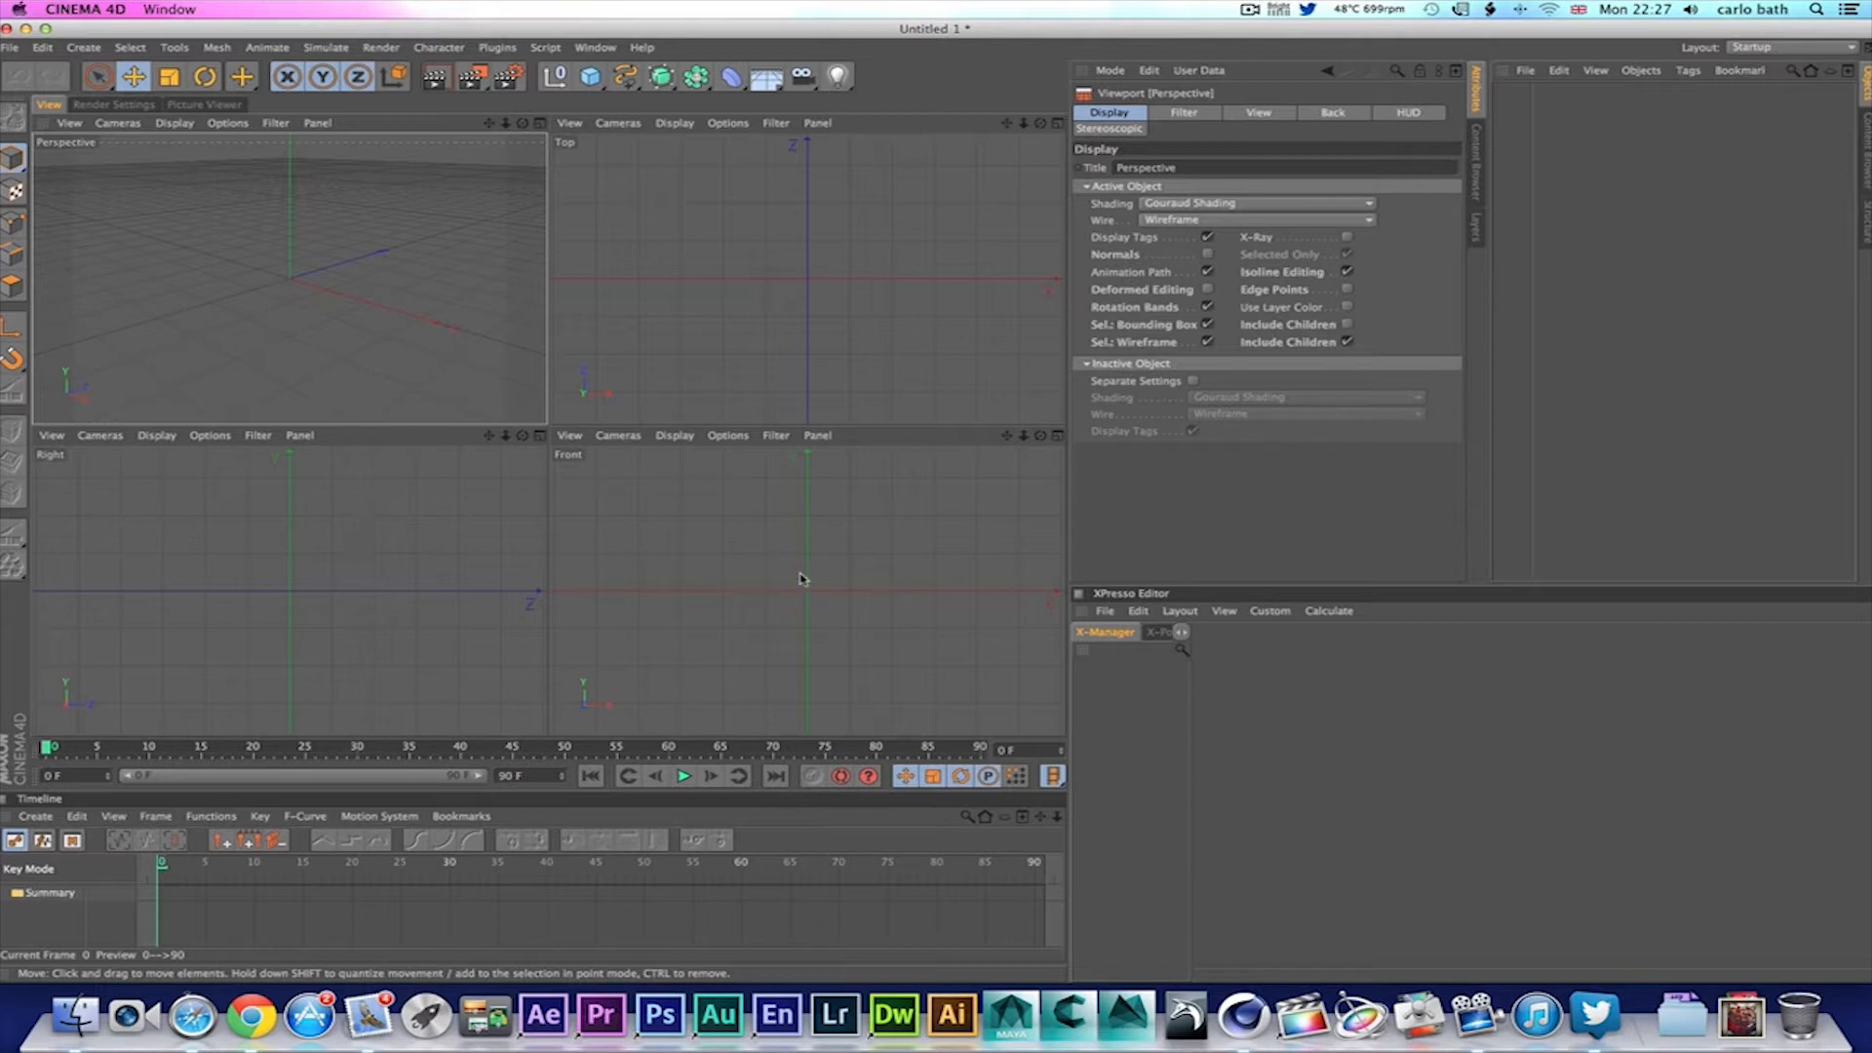
click(890, 547)
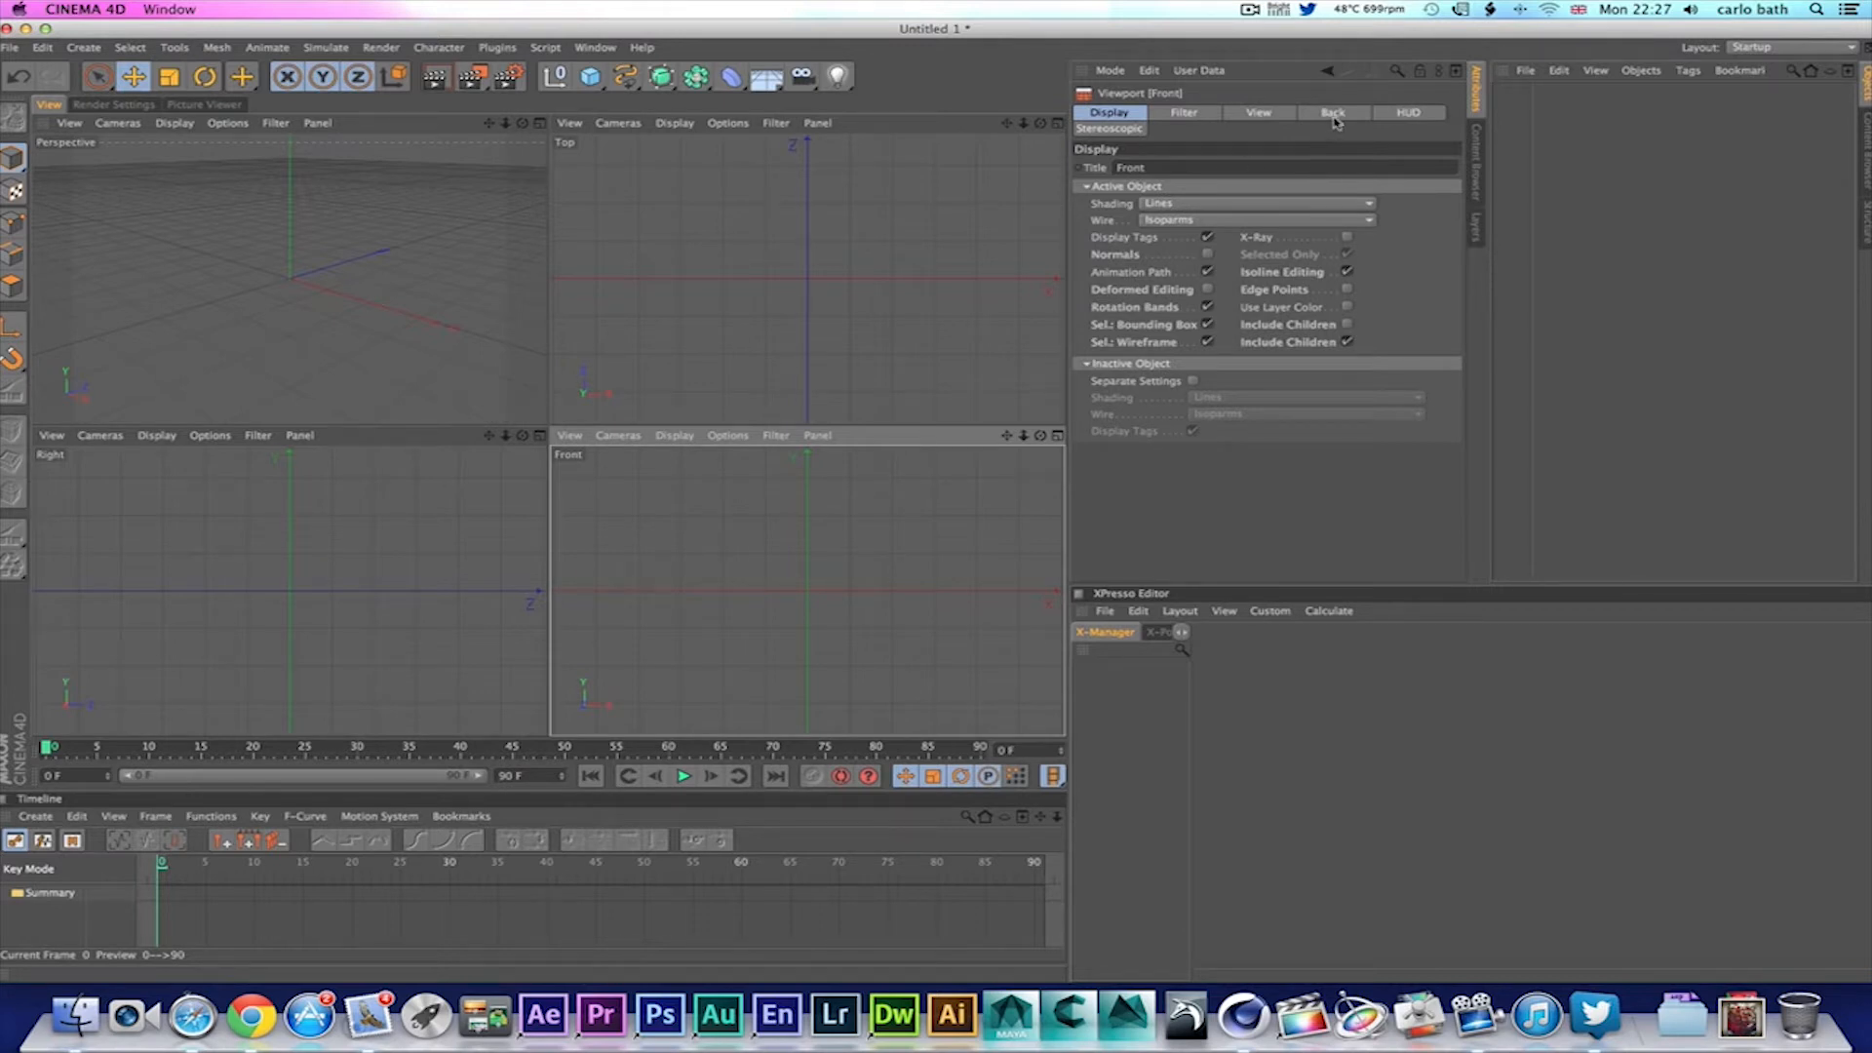
Step: Load android_logo.gif from the androidman detail folder on the Desktop as the Front view's background image
click(1333, 114)
click(1445, 185)
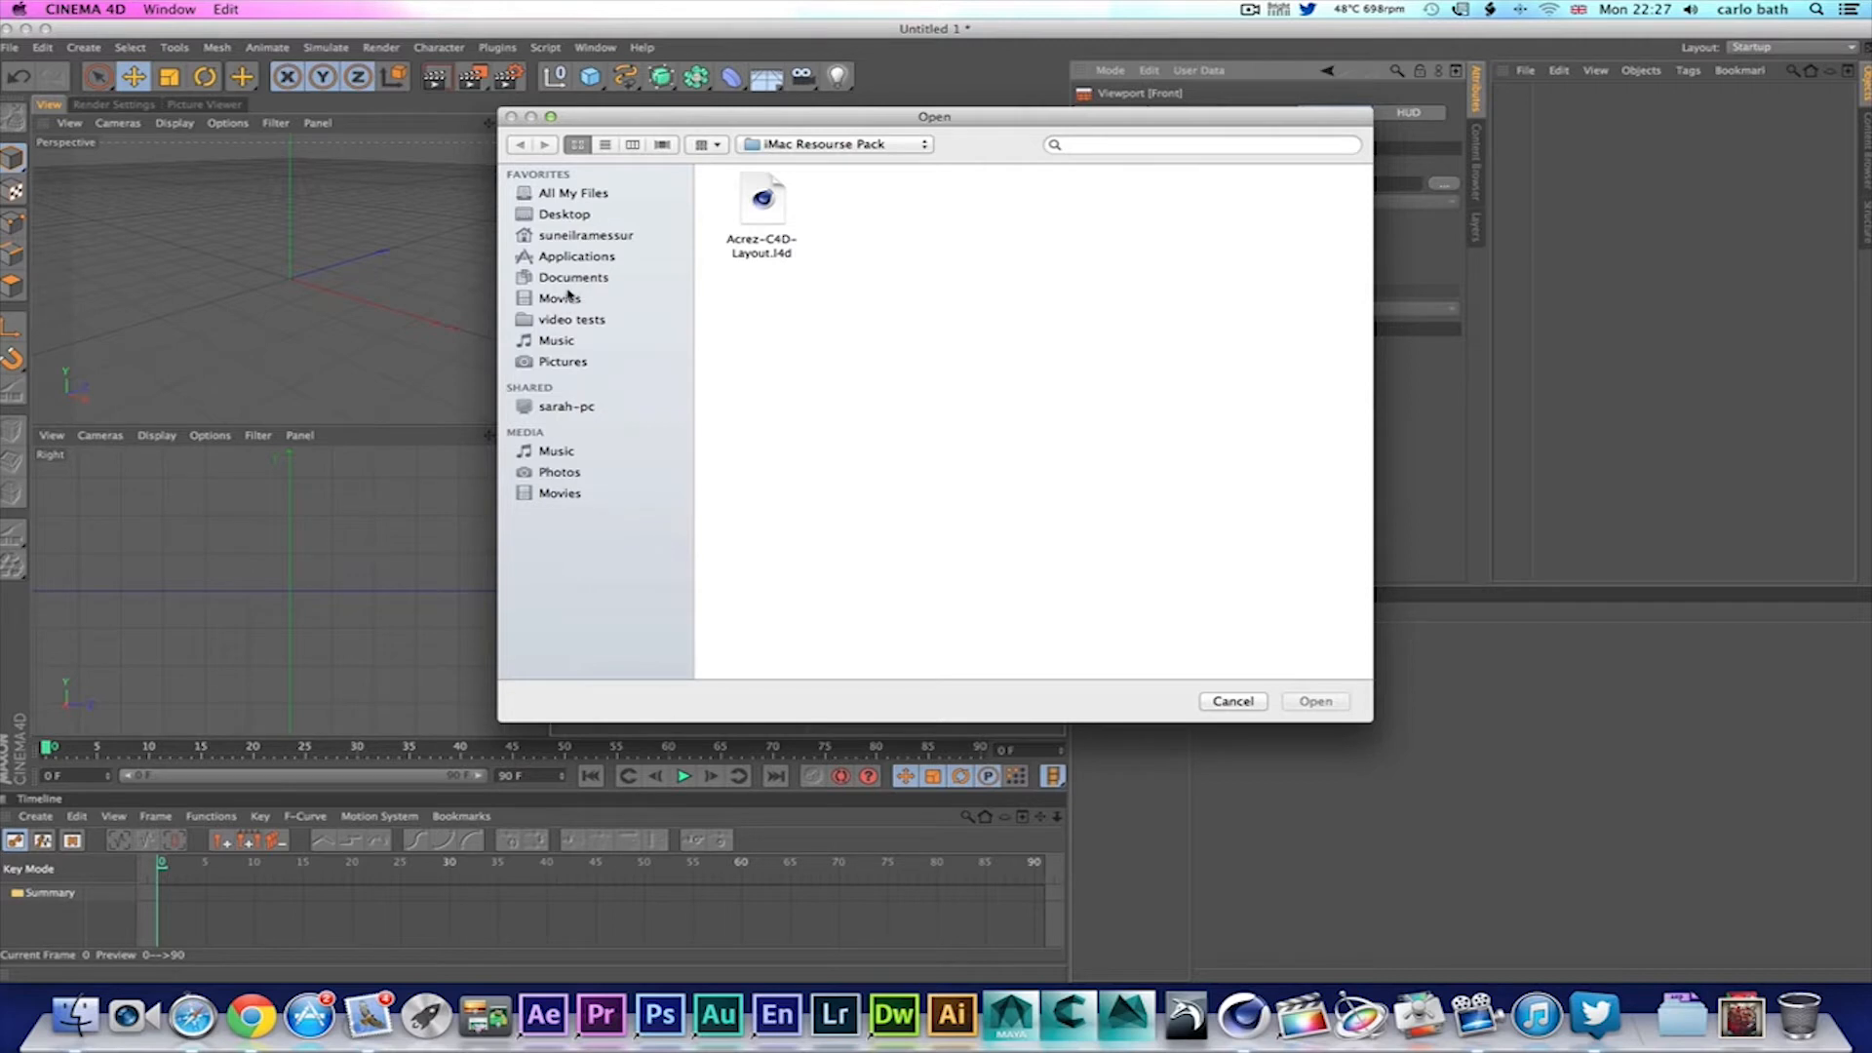
click(573, 217)
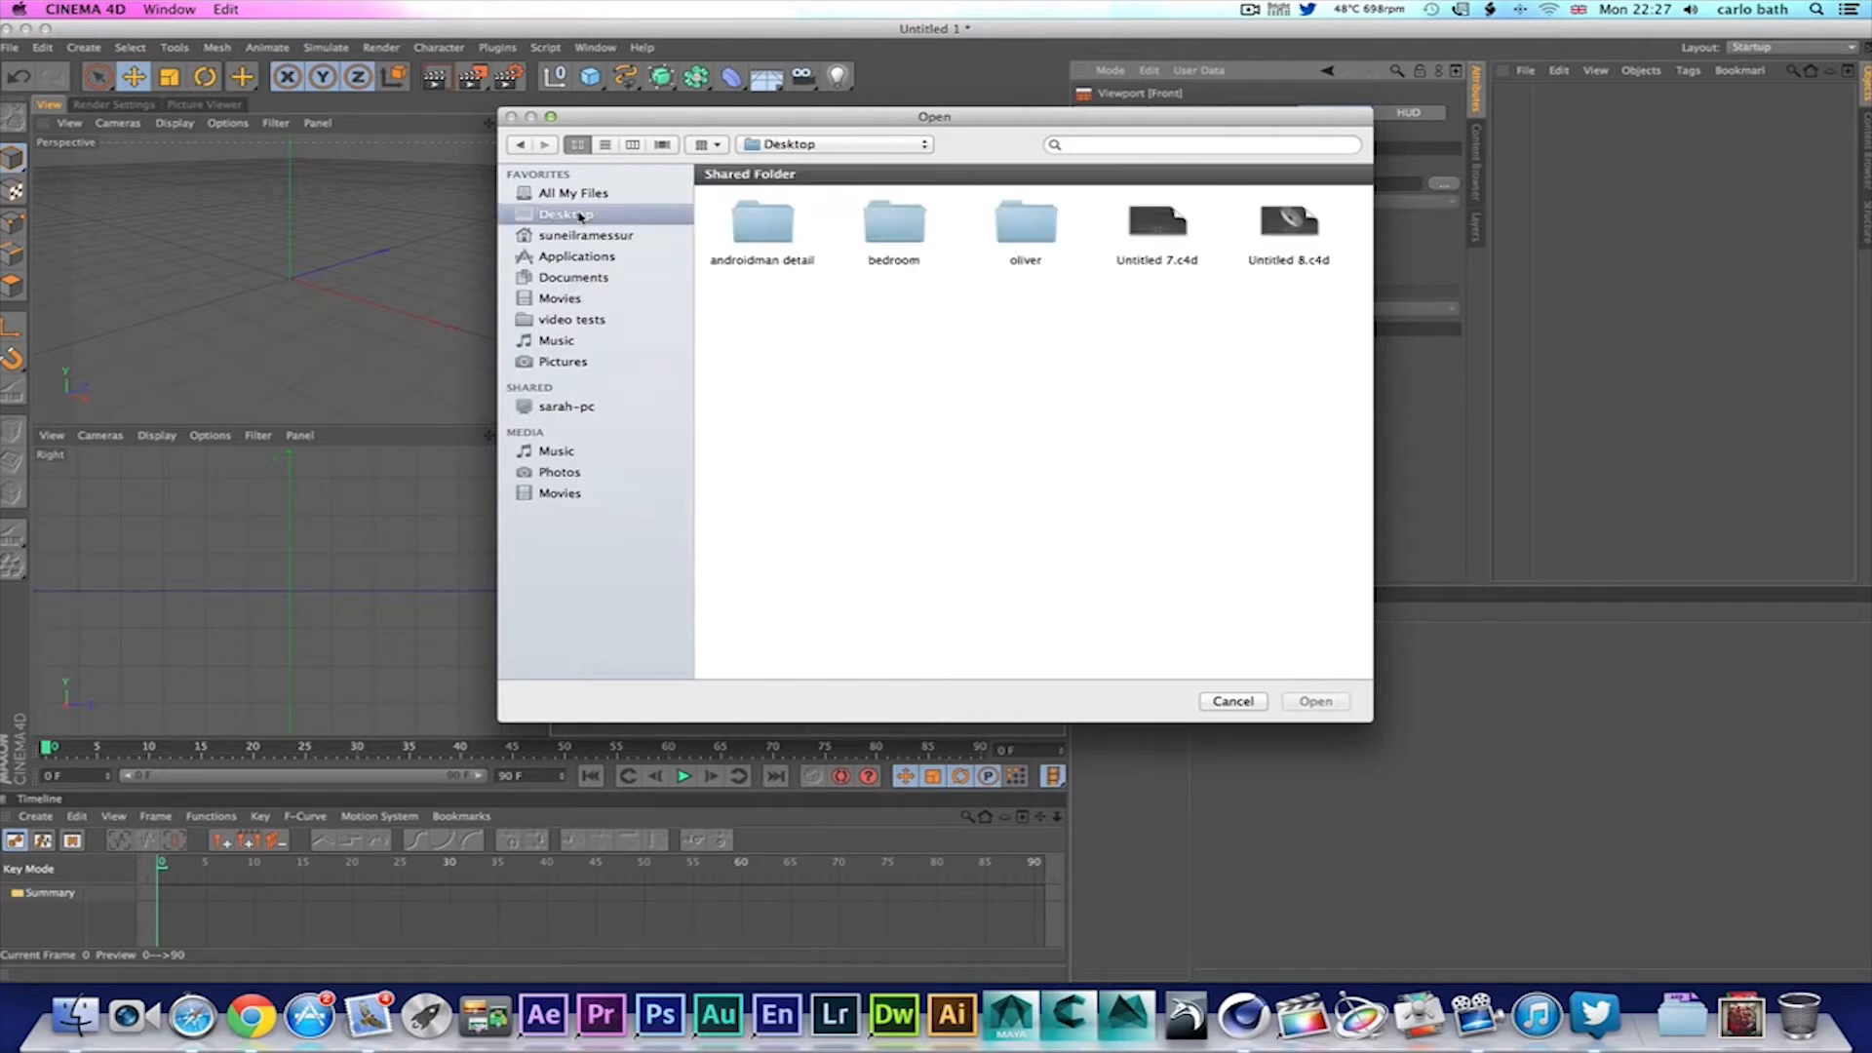
double_click(767, 241)
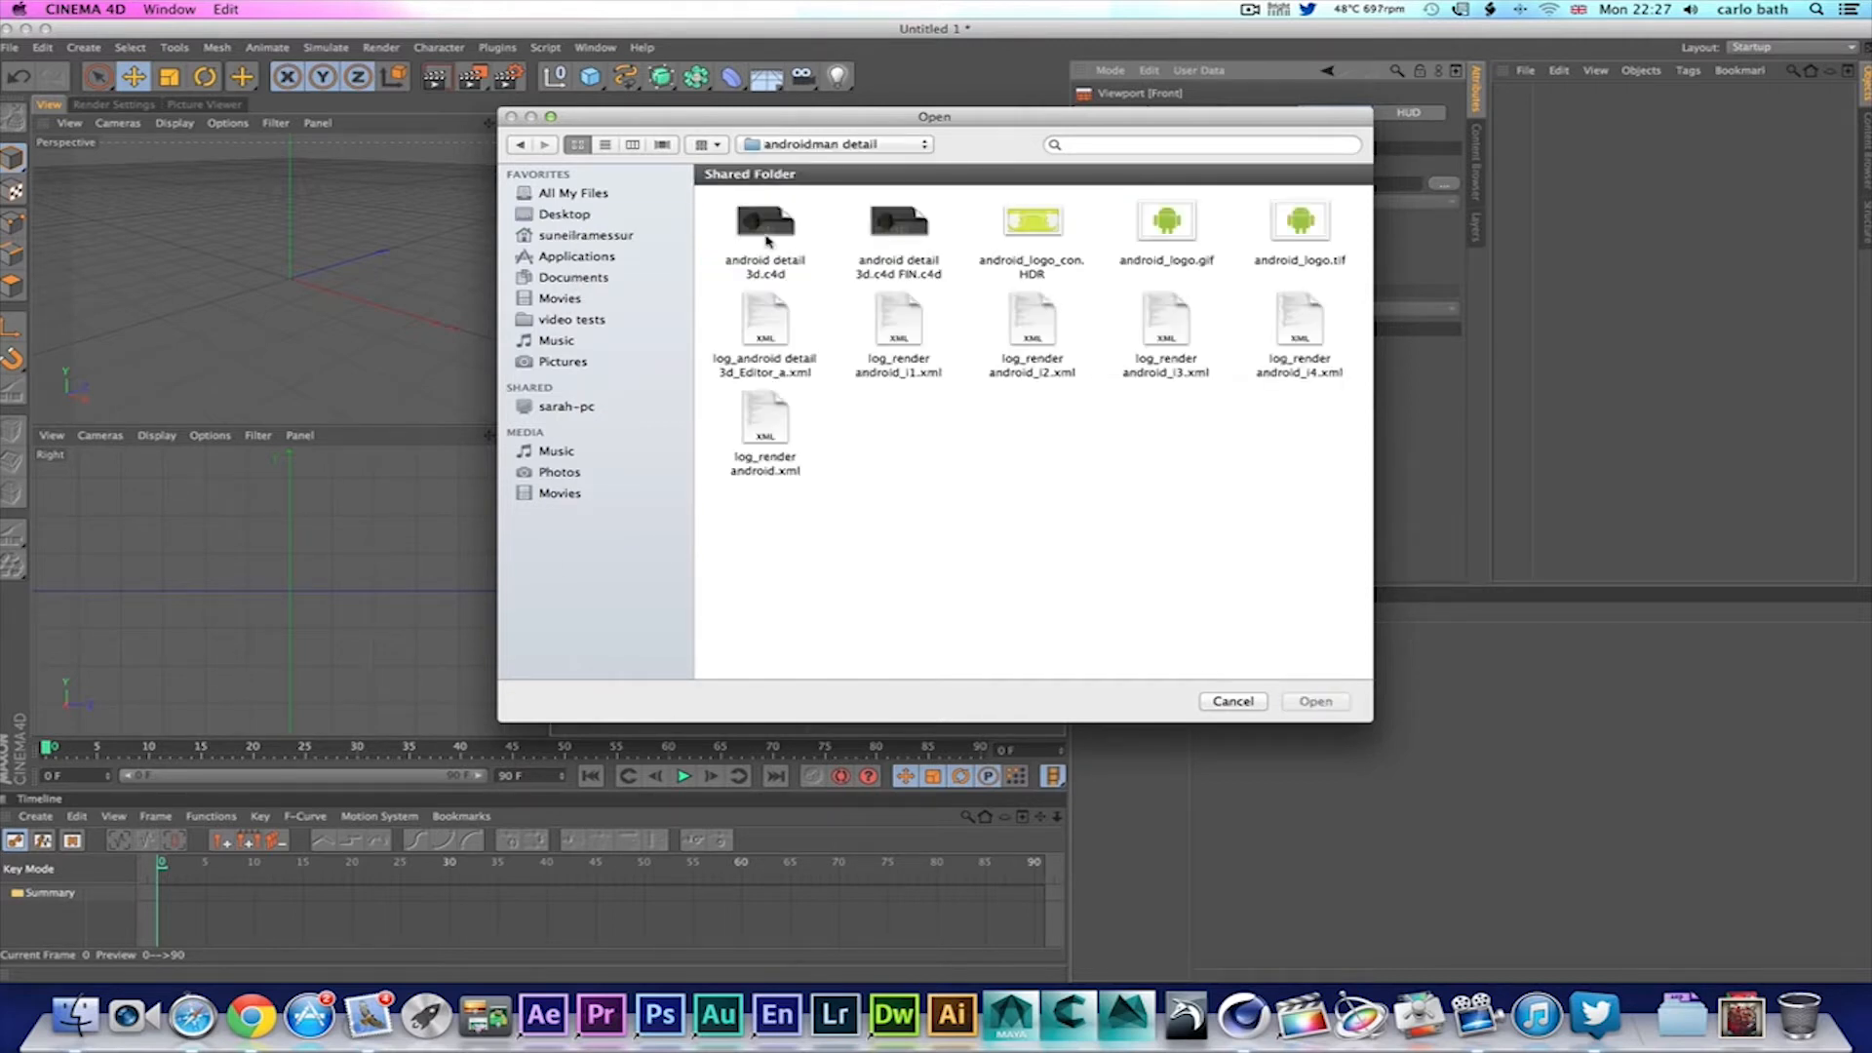
double_click(1172, 234)
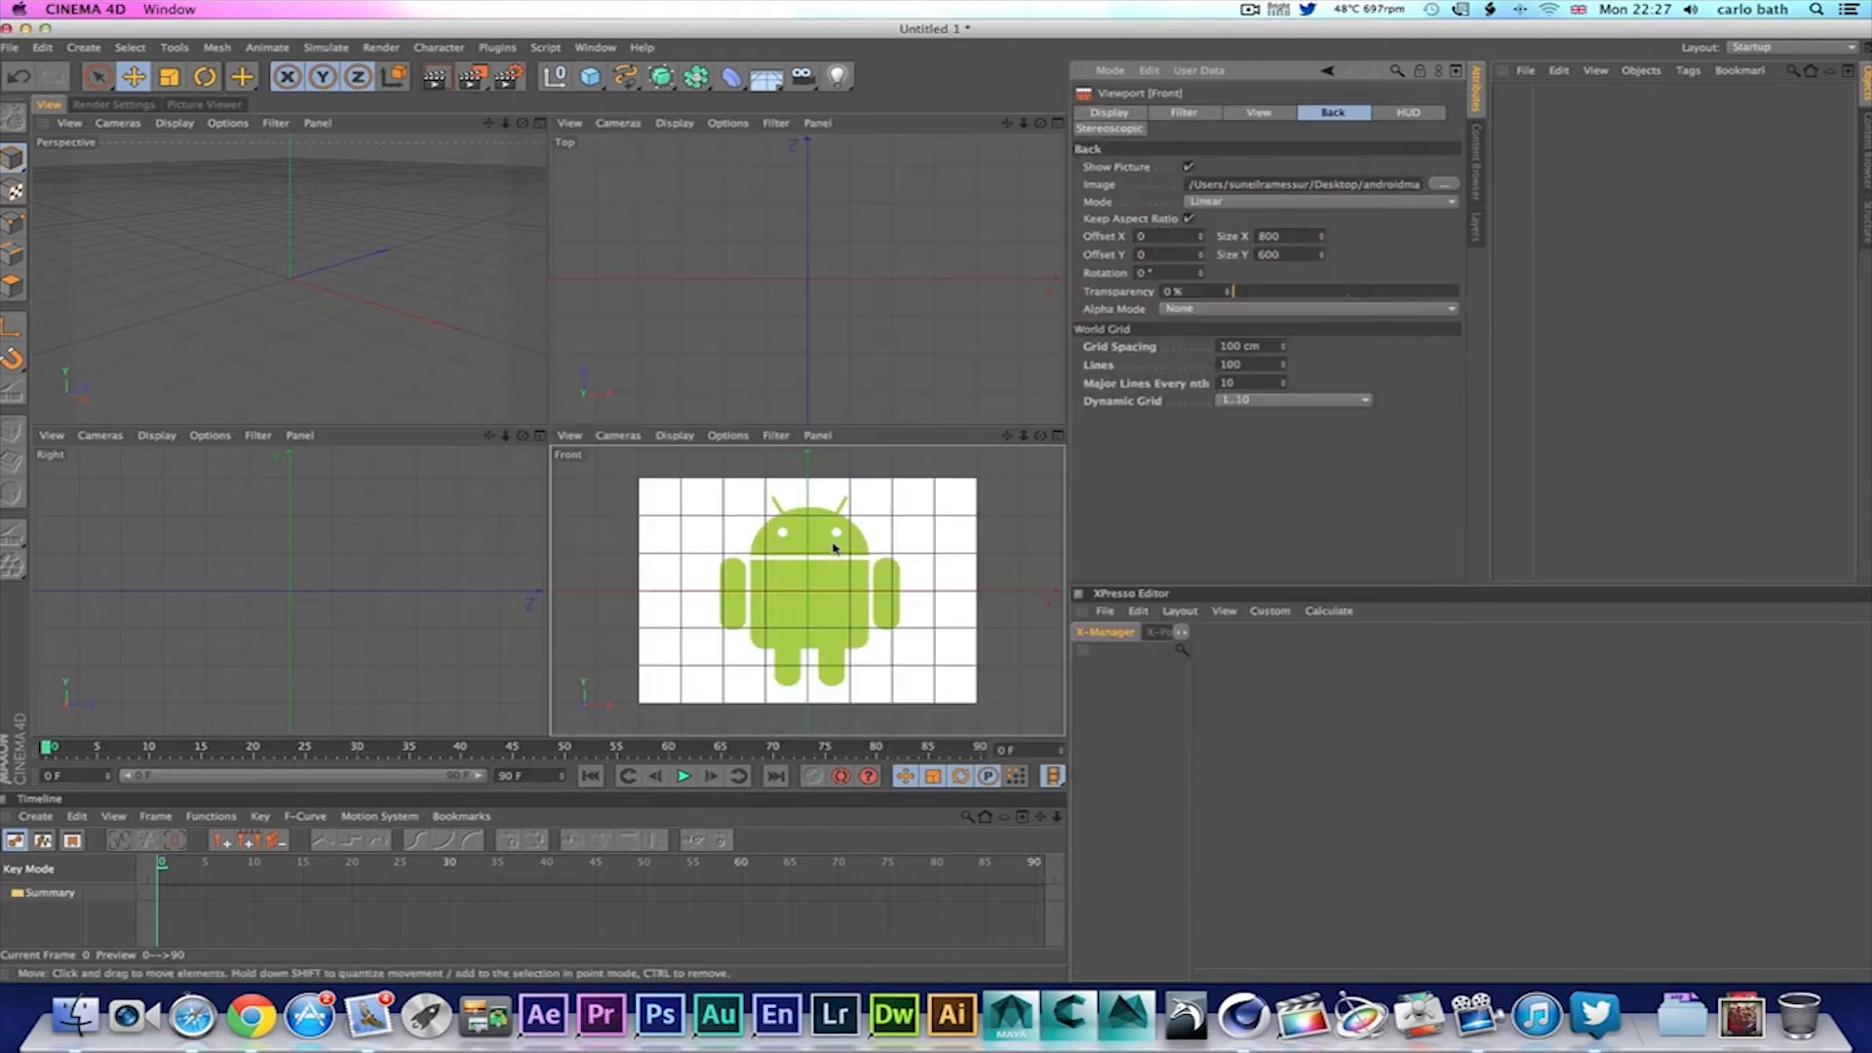
Step: Add a sphere in the maximised Front view and raise it about 94 cm in Y to the base of the logo's head
click(1058, 442)
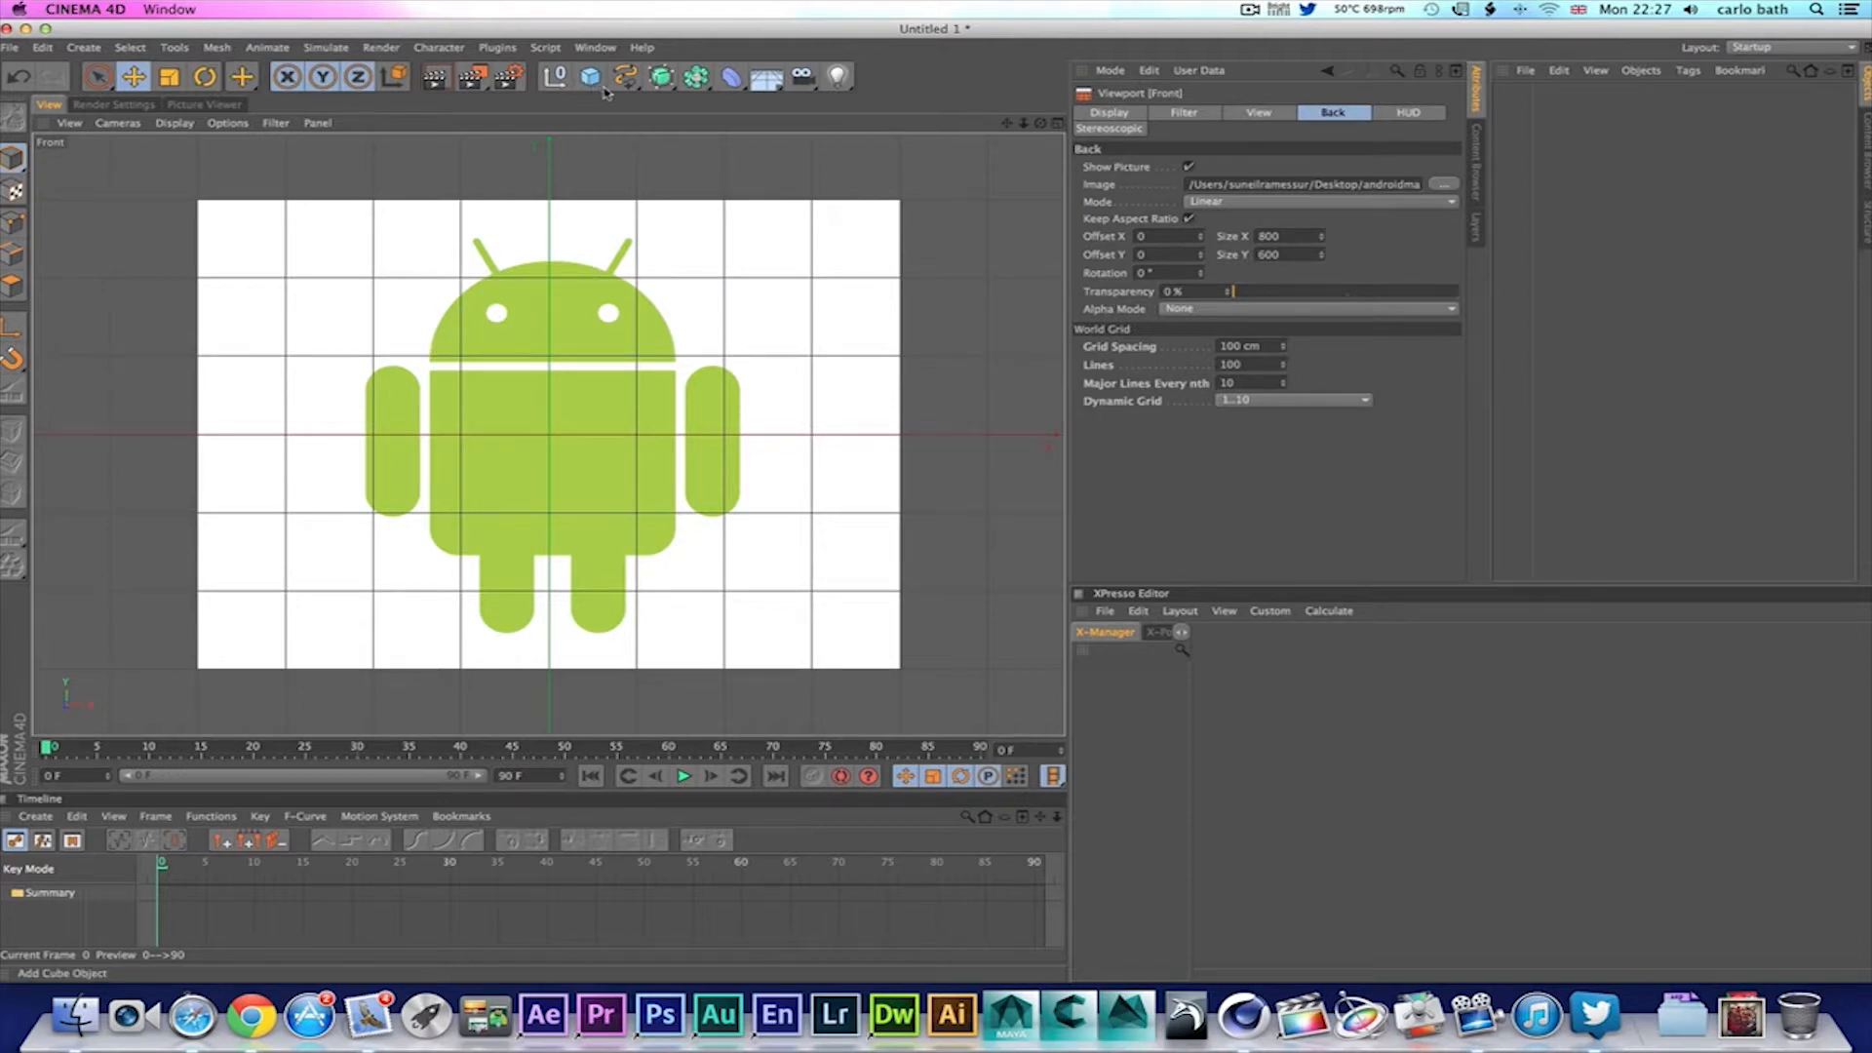
drag(605, 92, 970, 134)
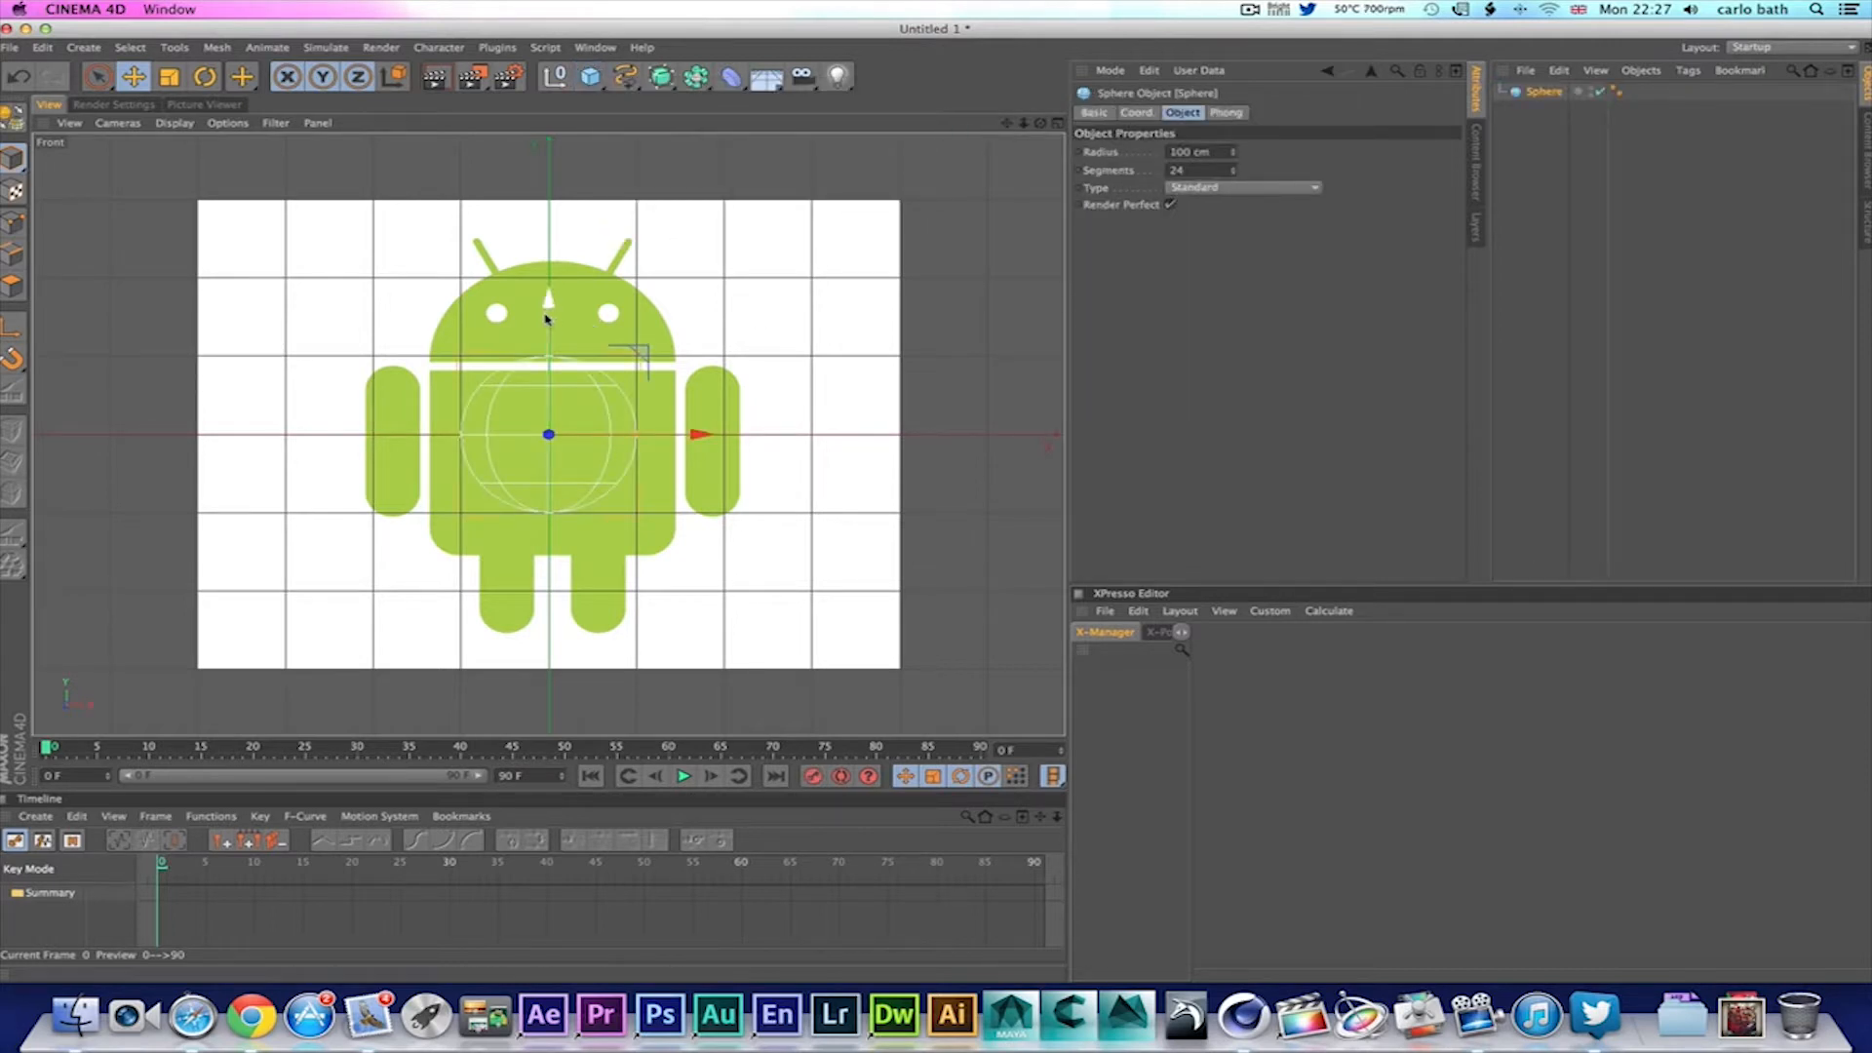
drag(548, 305, 565, 231)
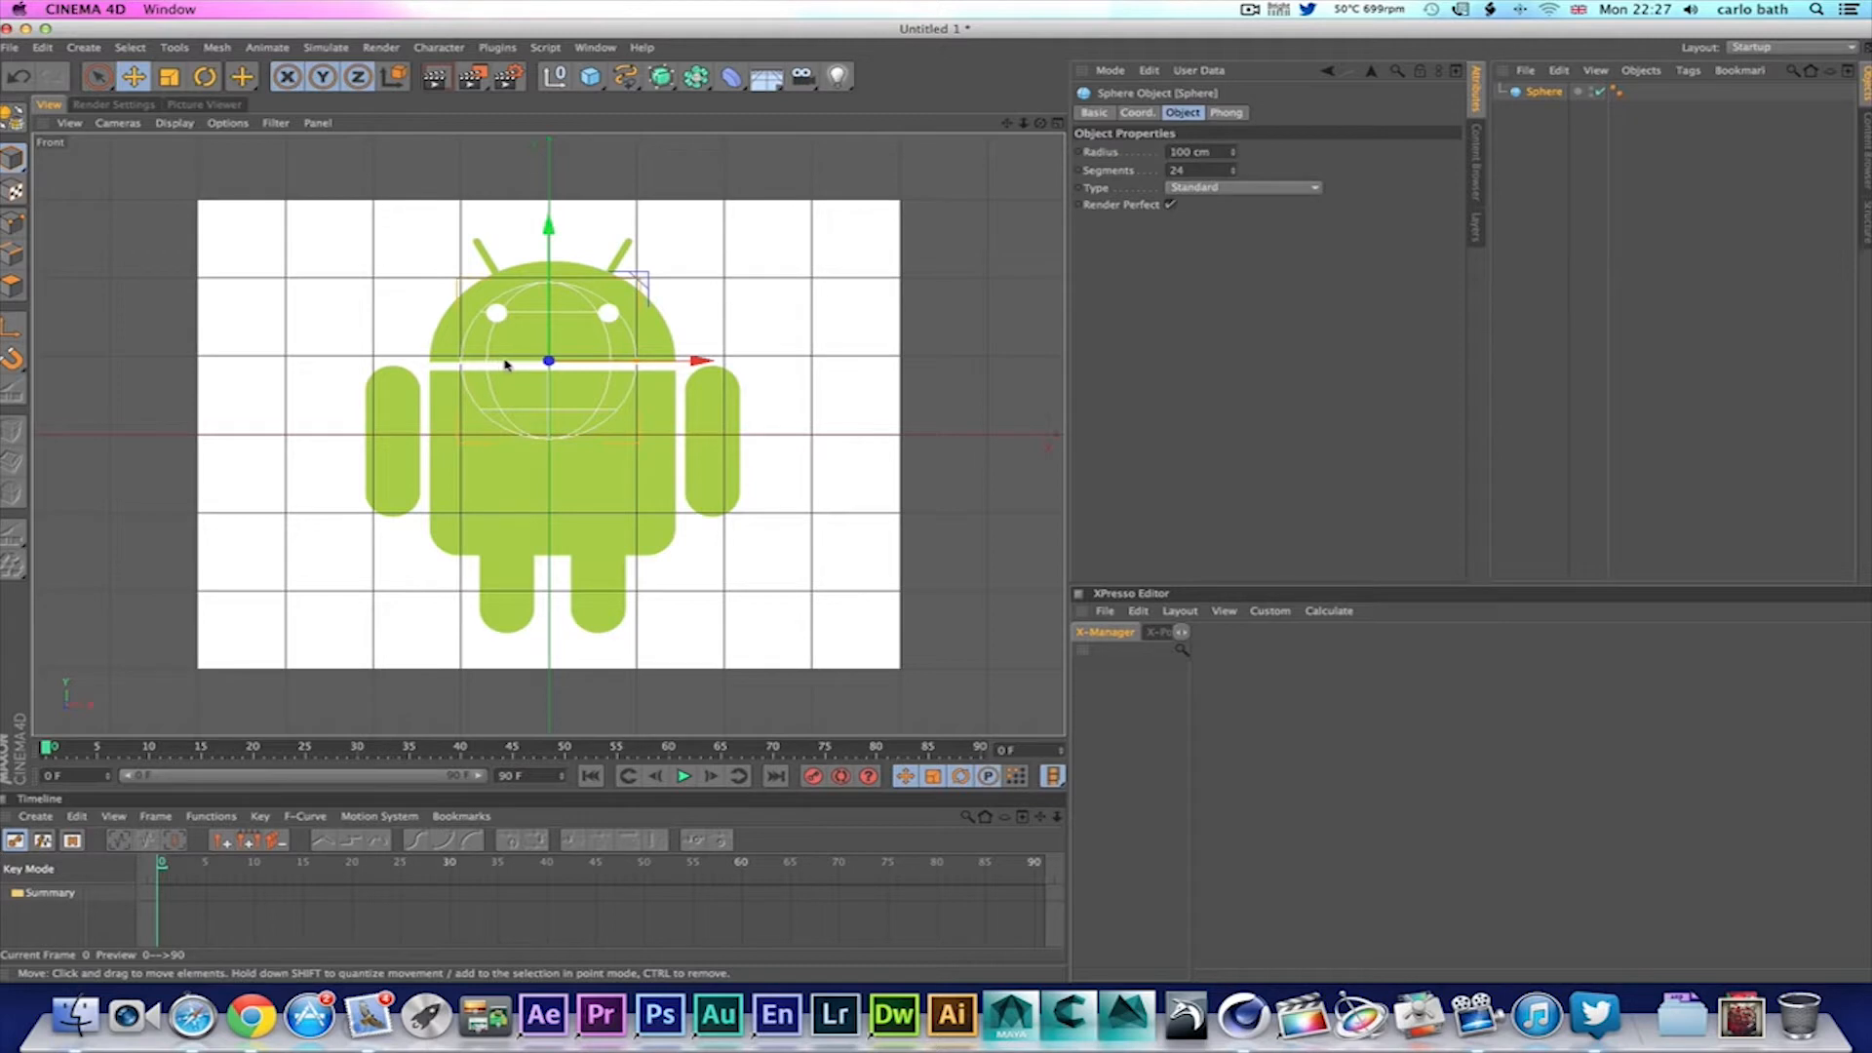
Step: Enlarge the sphere to a radius of about 144 cm to match the head's width and set its type to Hemisphere
drag(639, 362, 675, 361)
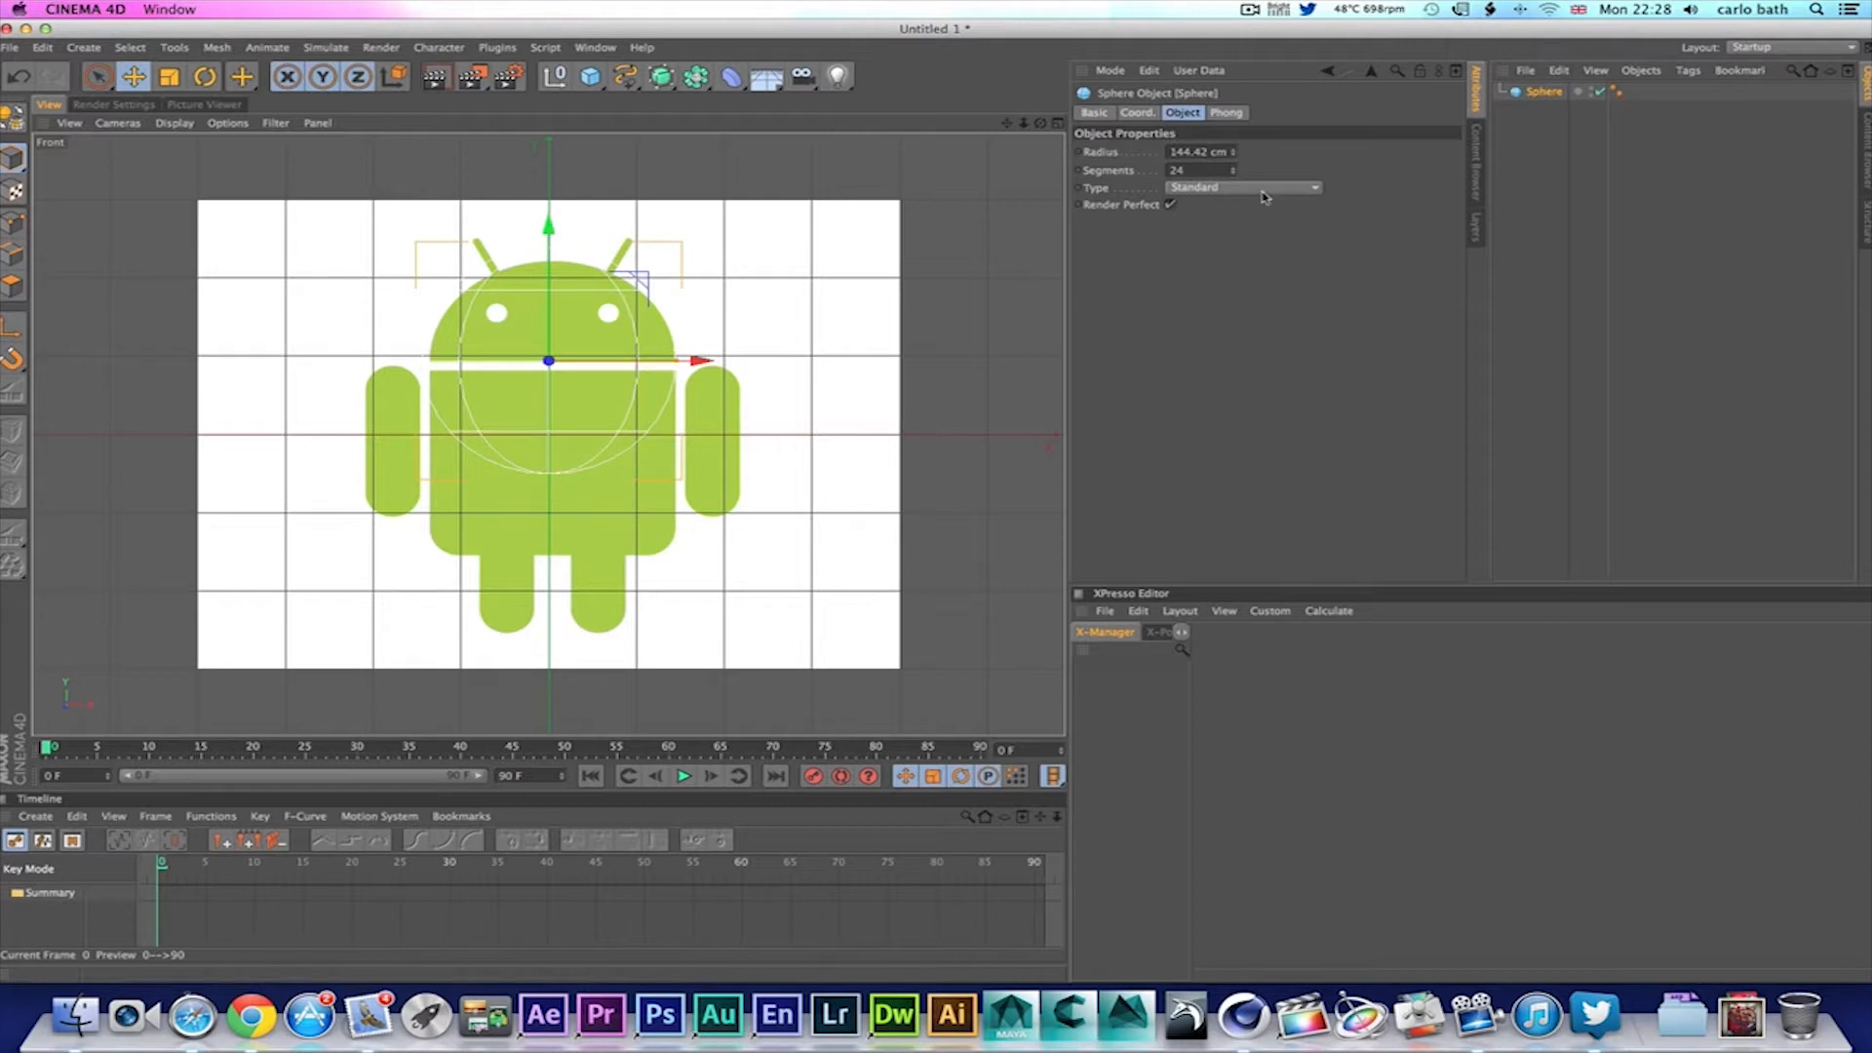
click(1182, 188)
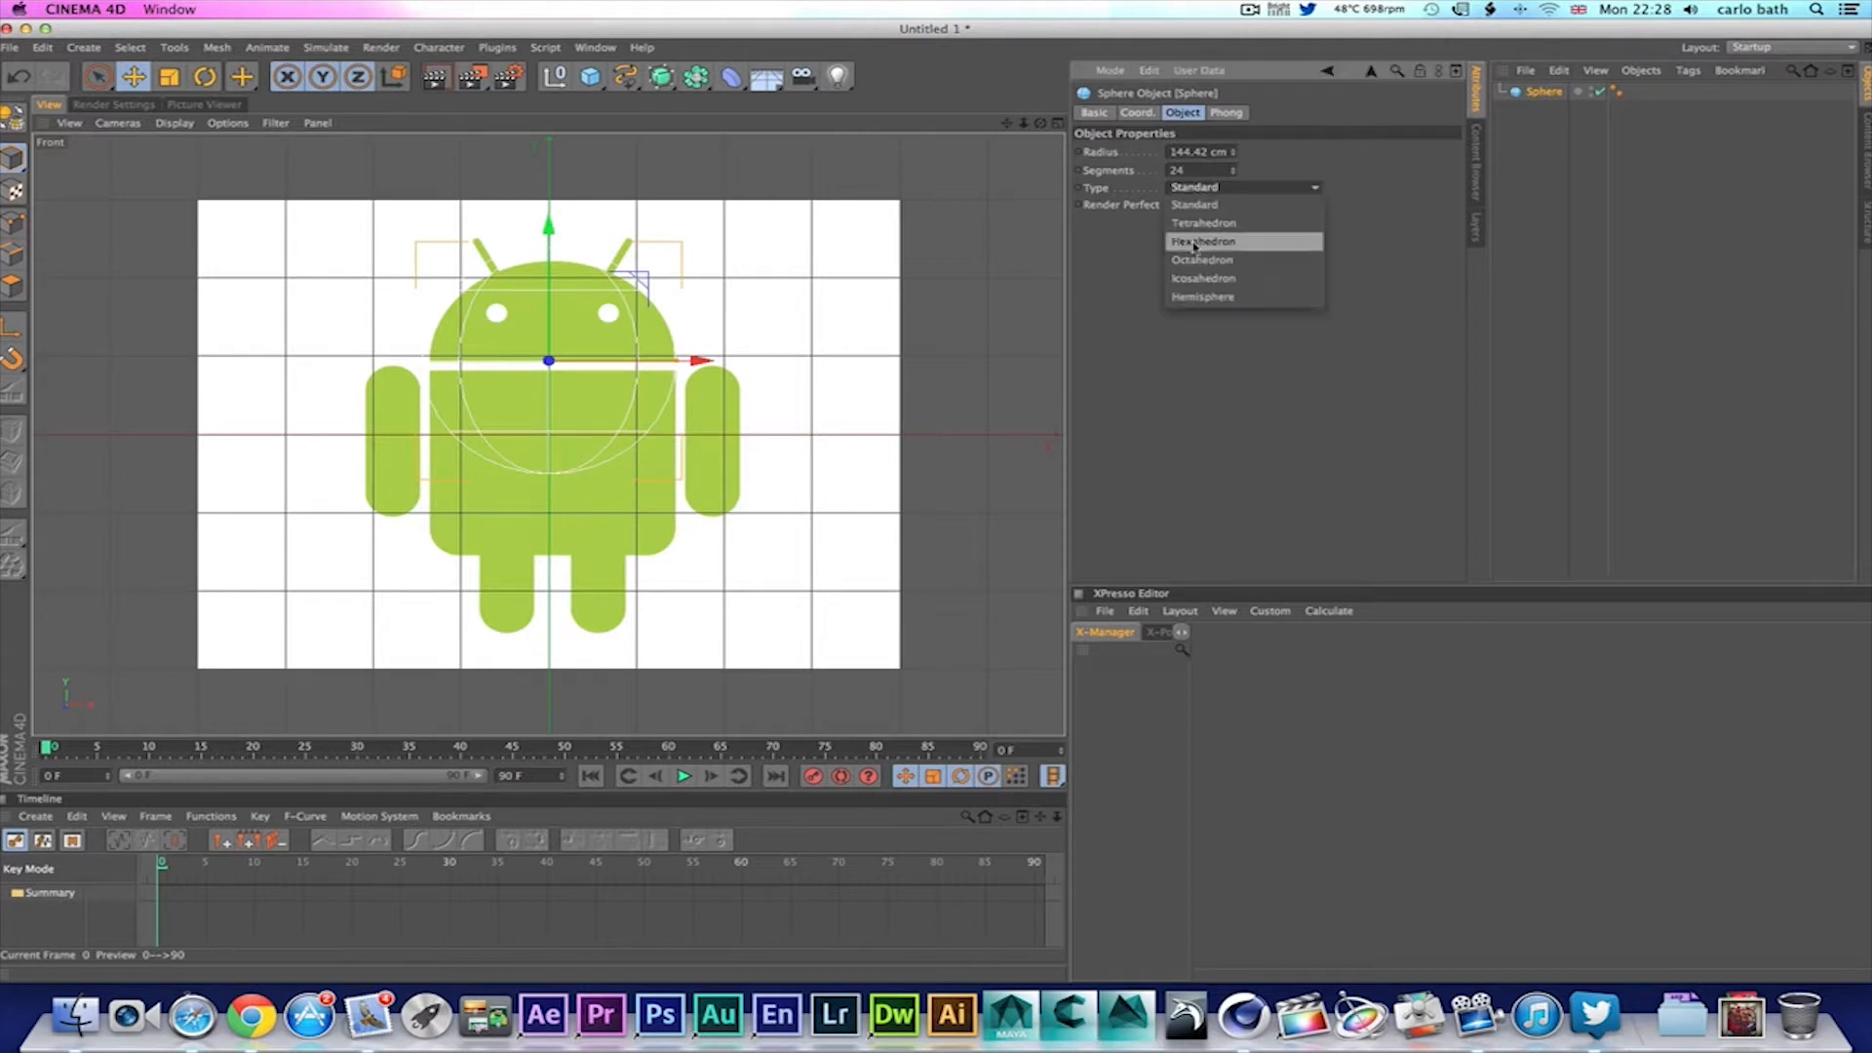
click(1197, 298)
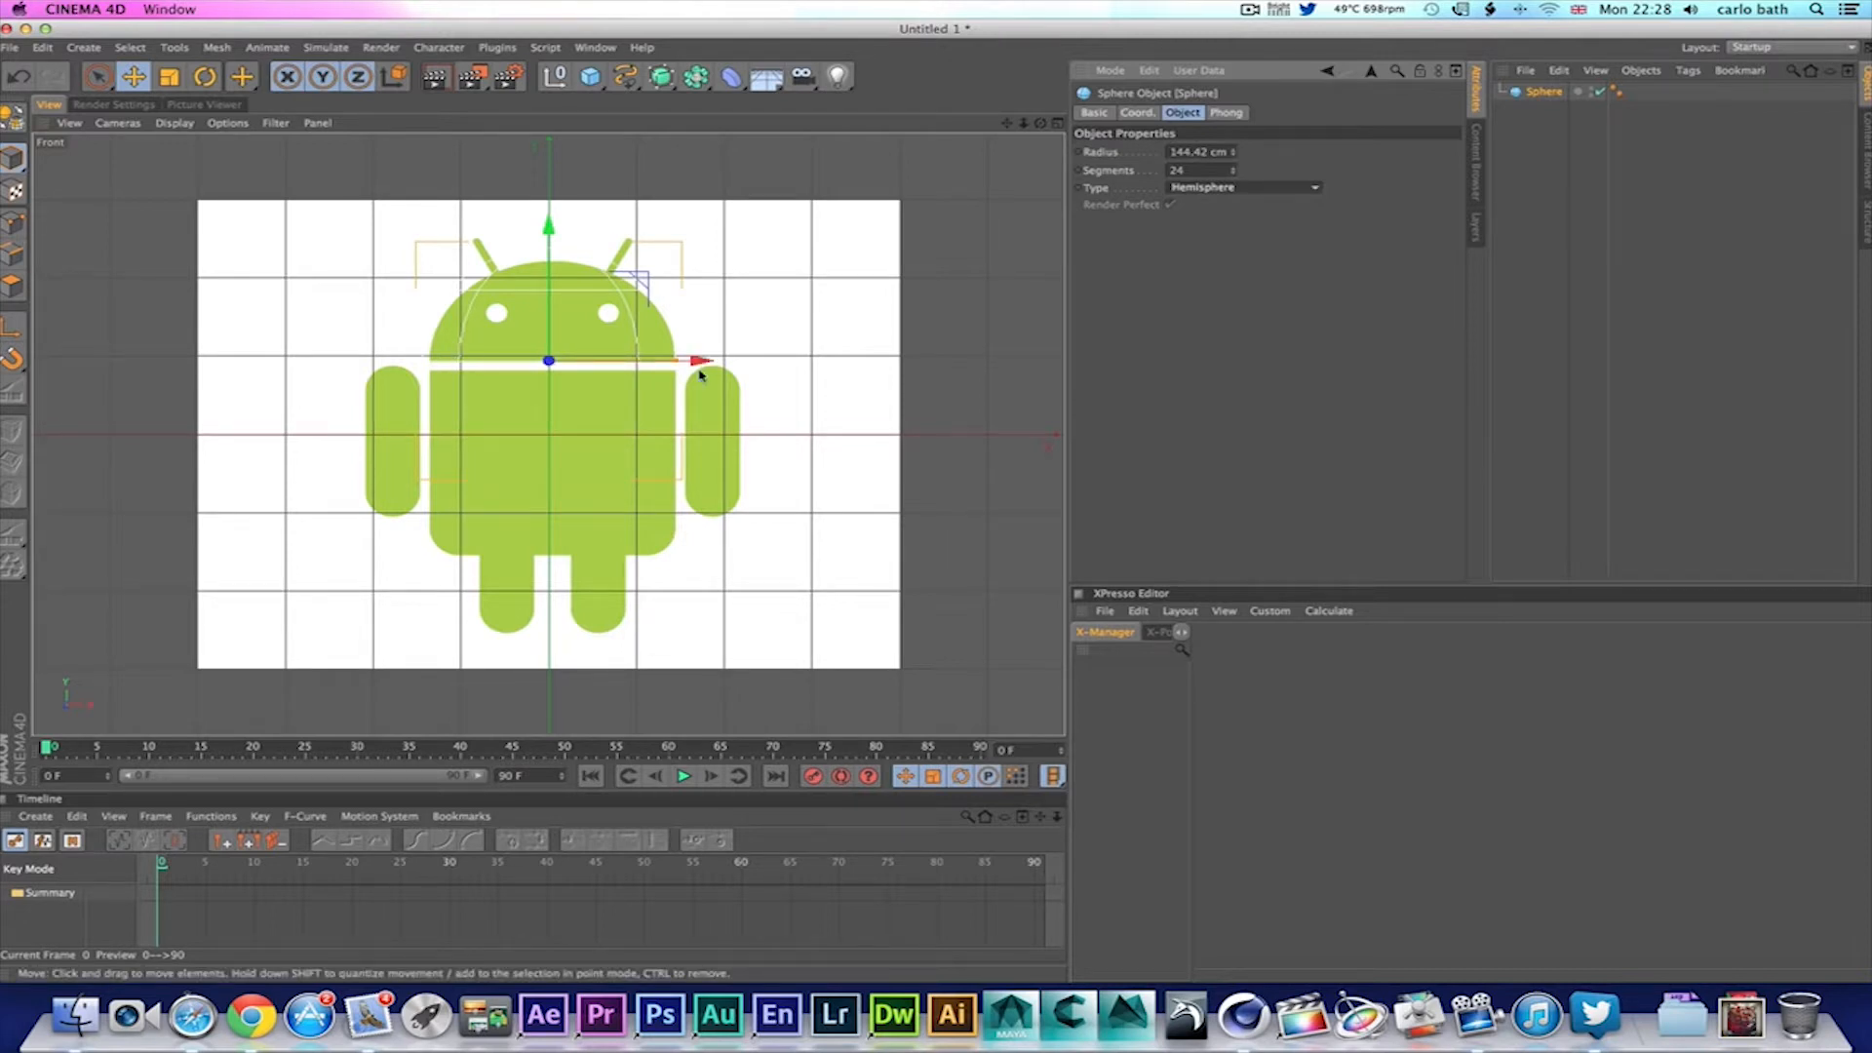
Step: Flatten the hemisphere to the head's height by setting its Y scale to 0.88
click(1134, 113)
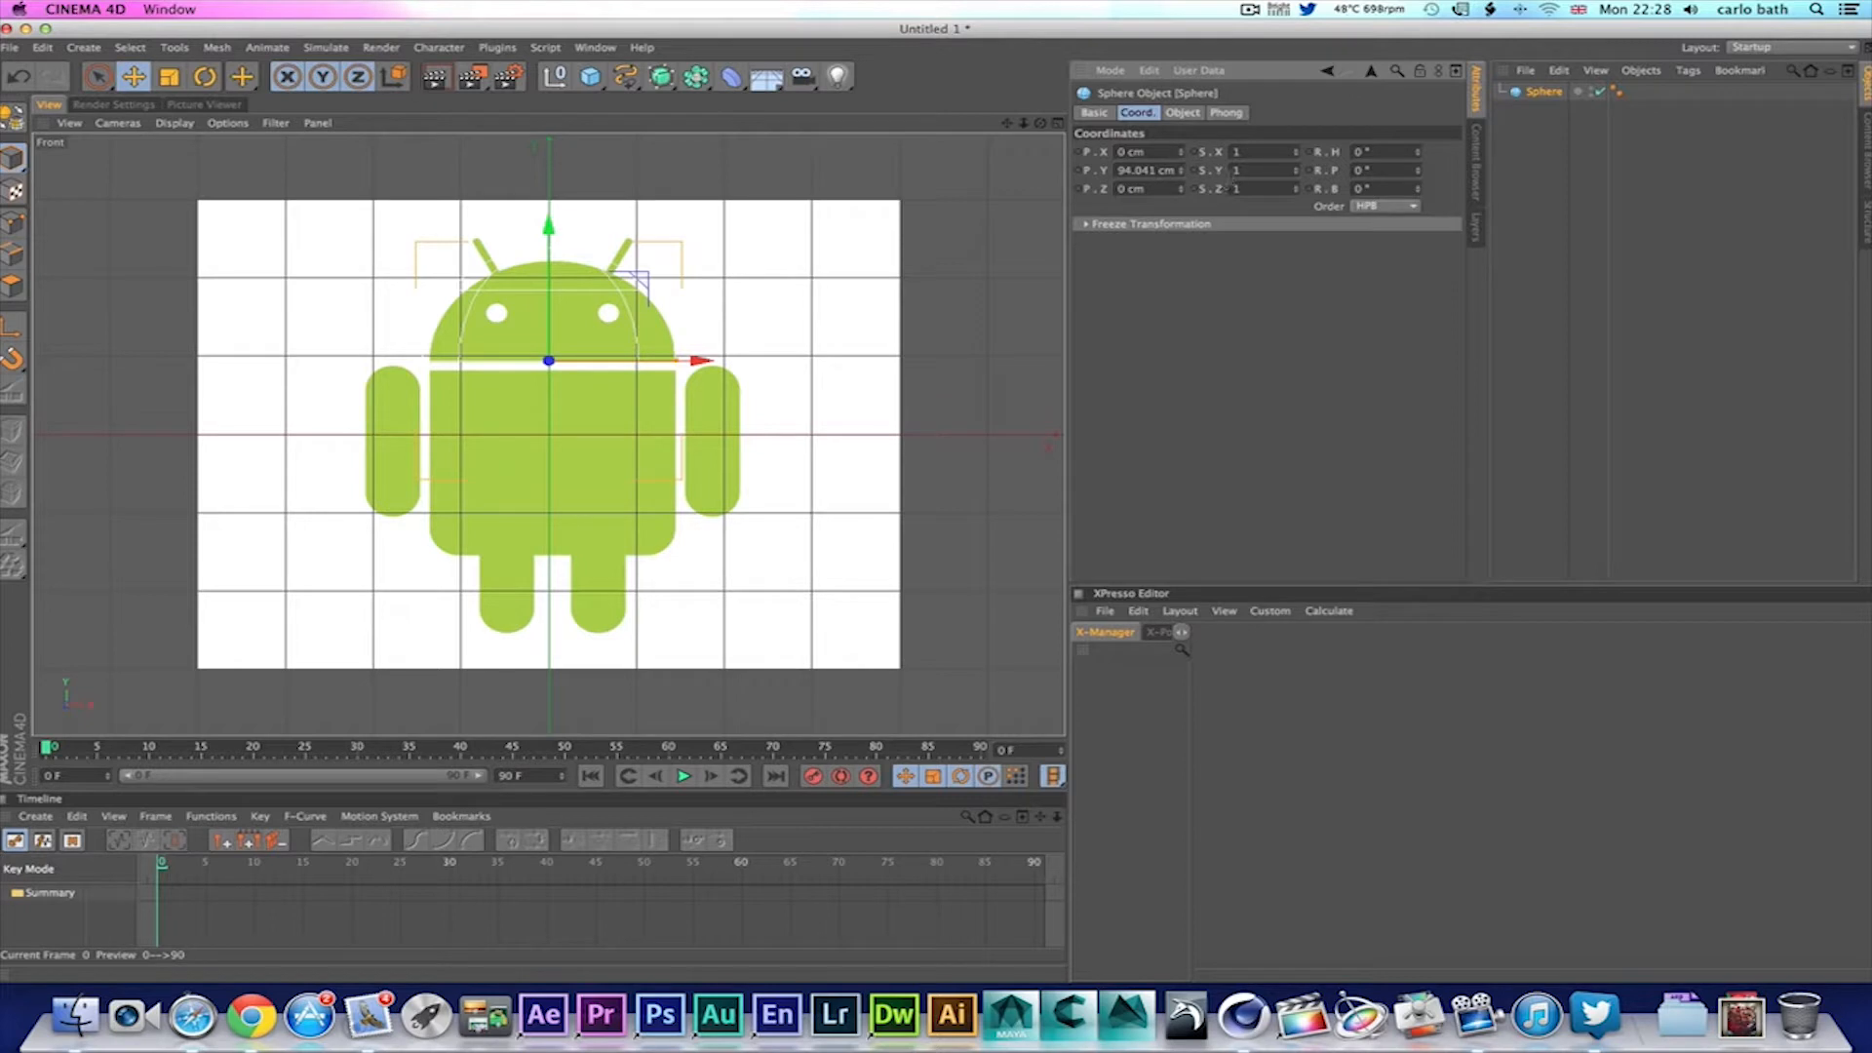
drag(1297, 176, 1296, 195)
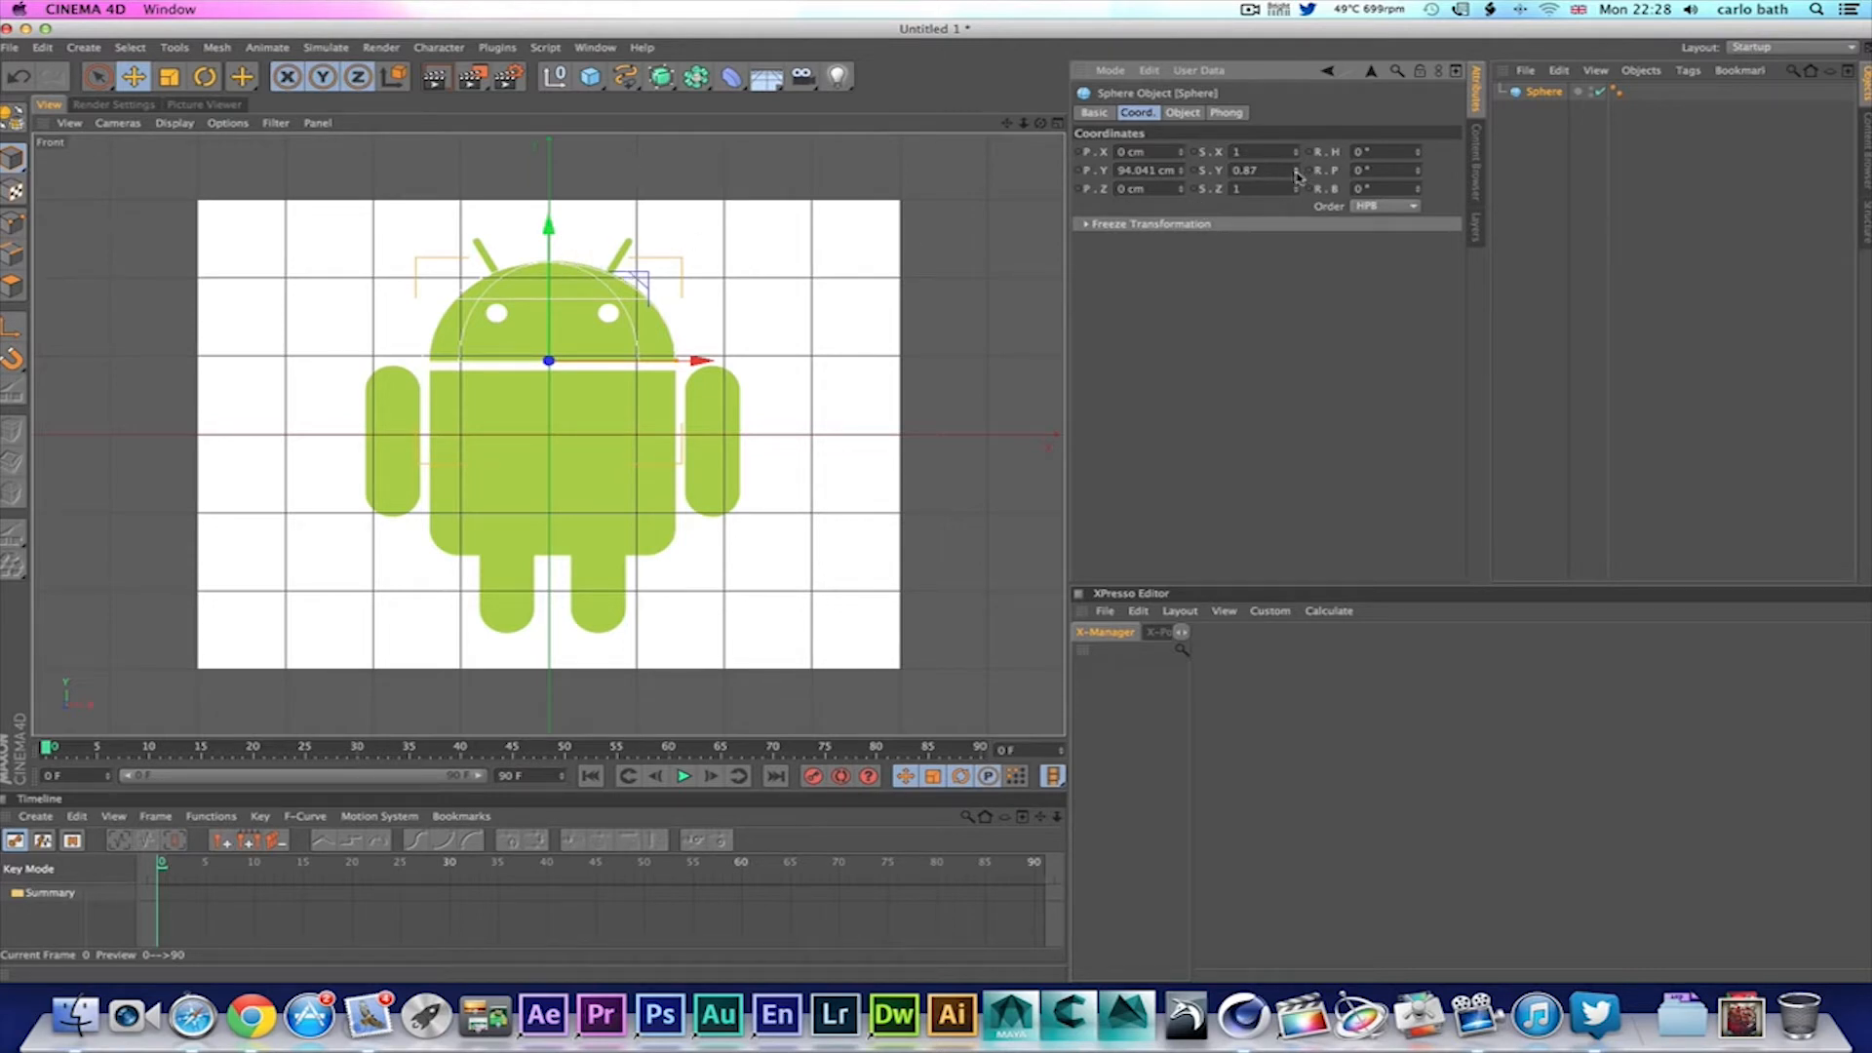
drag(1296, 173, 1297, 178)
Step: Render the hemisphere in the maximised Perspective view to check how smooth its edges are
click(1058, 124)
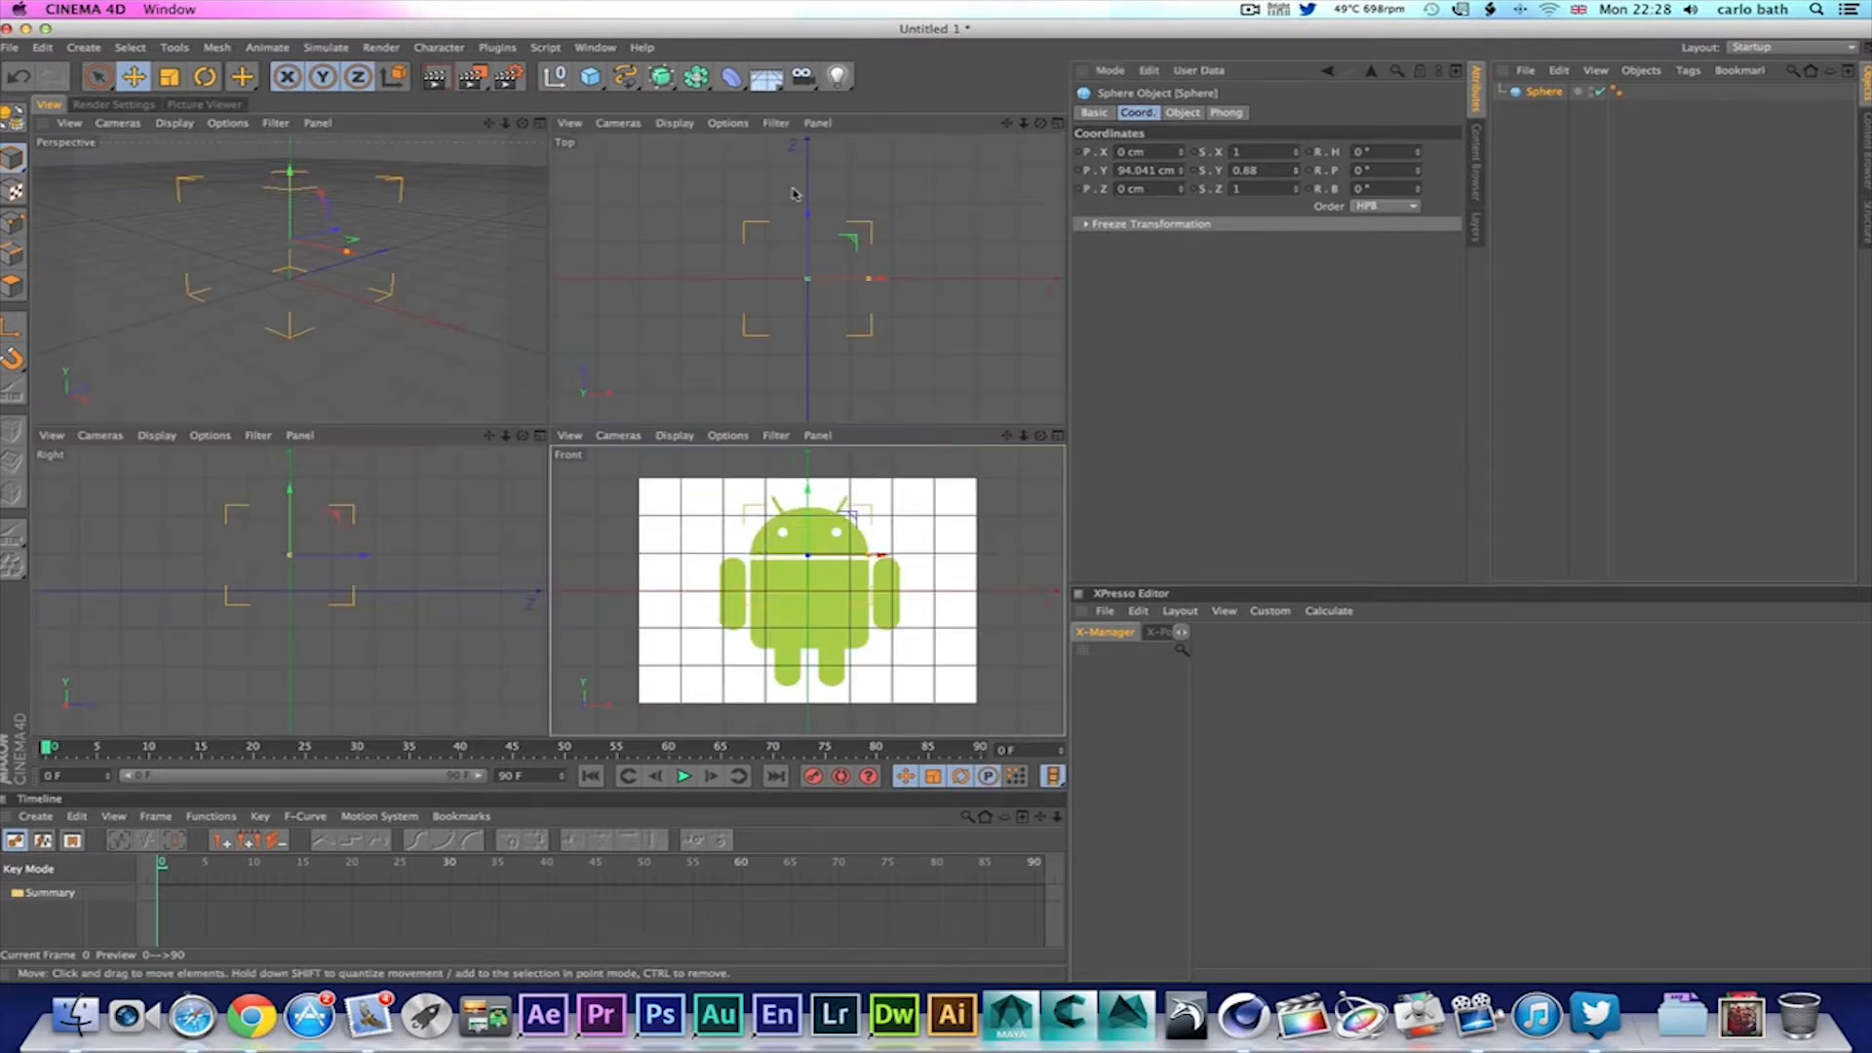
click(538, 123)
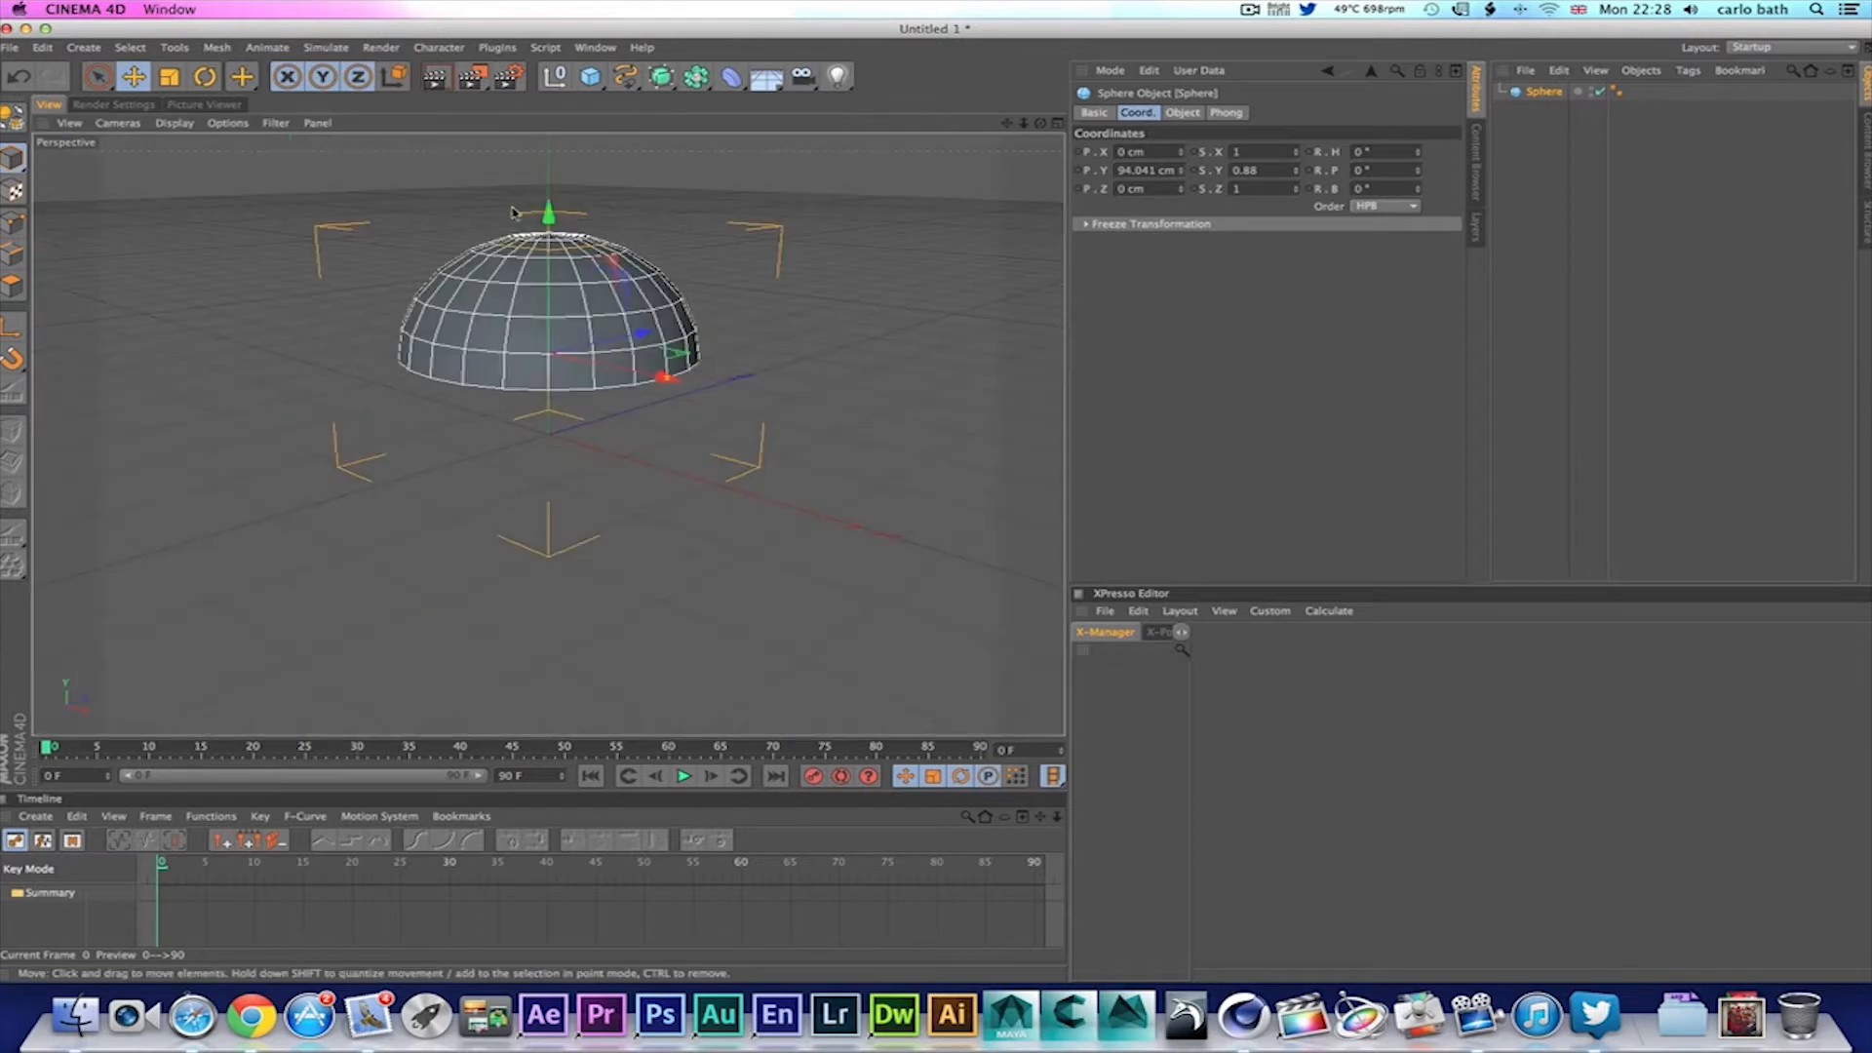
mouse_move(1041, 124)
mouse_down()
mouse_move(1058, 195)
mouse_move(1041, 210)
mouse_move(1041, 112)
mouse_move(1041, 161)
mouse_up()
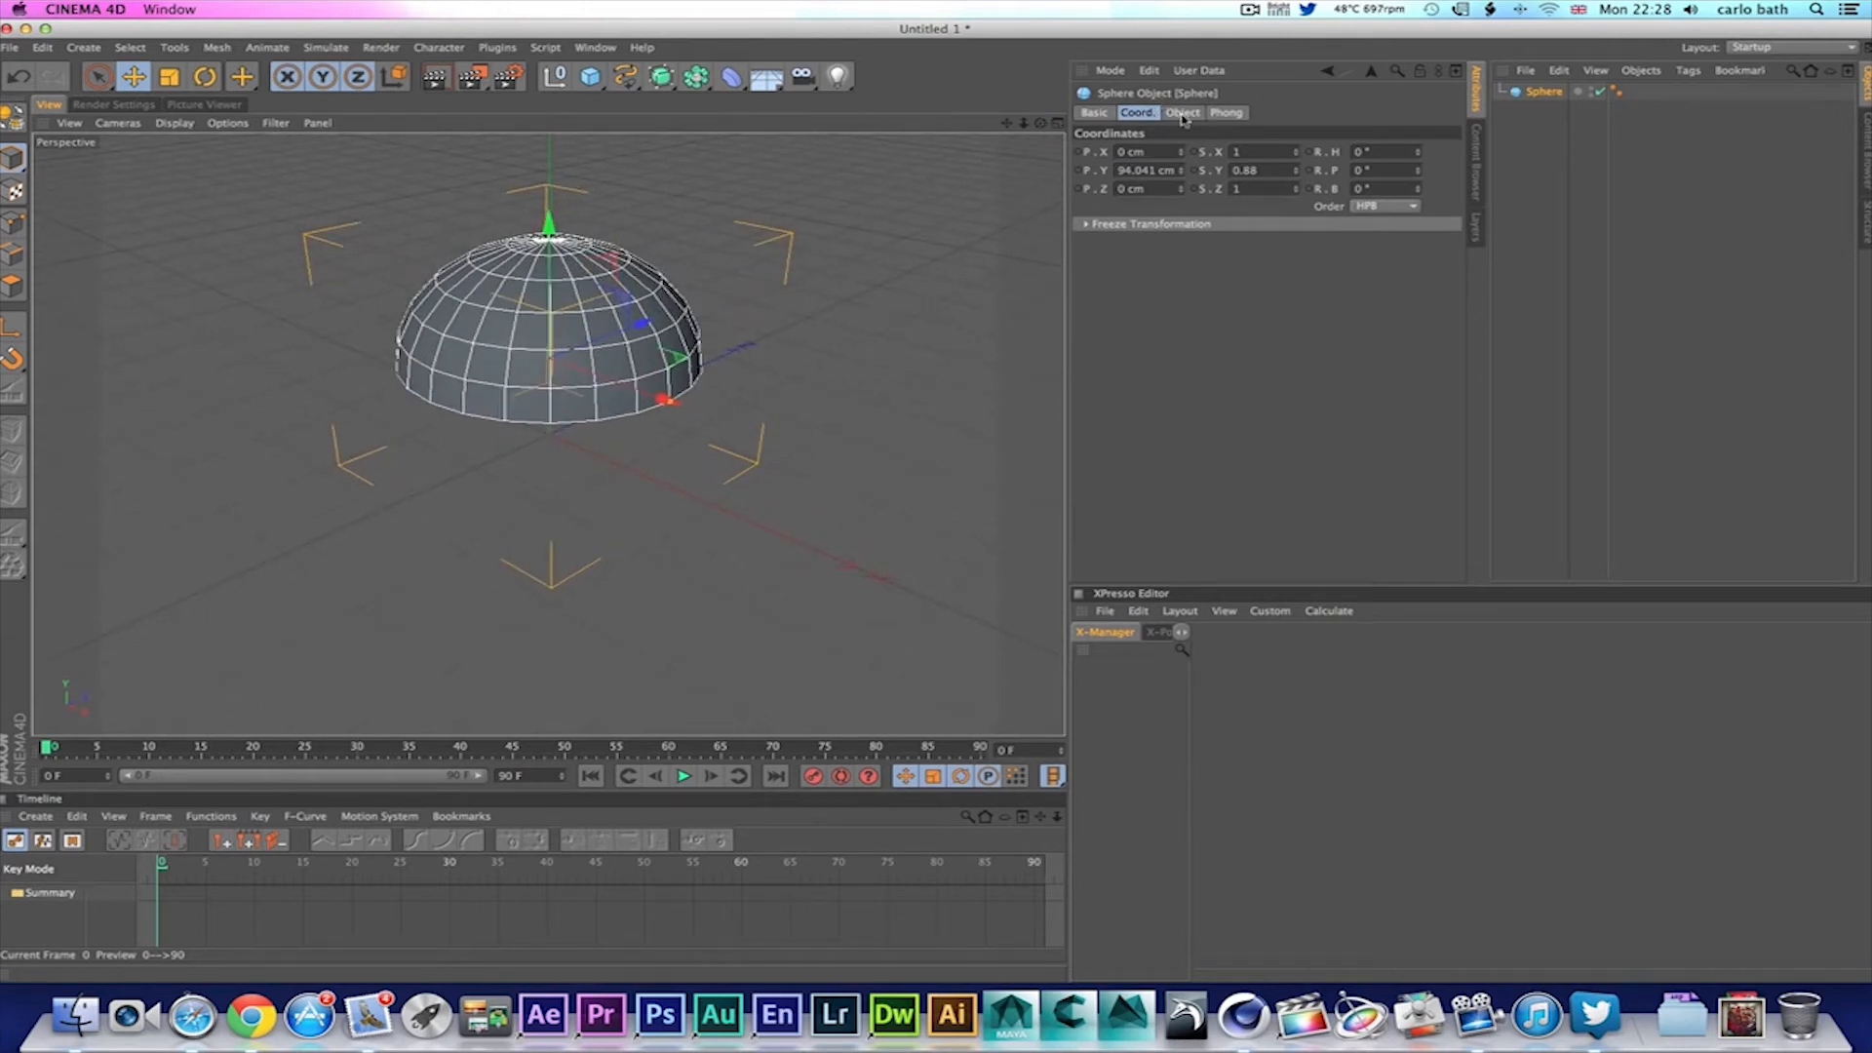
click(1182, 113)
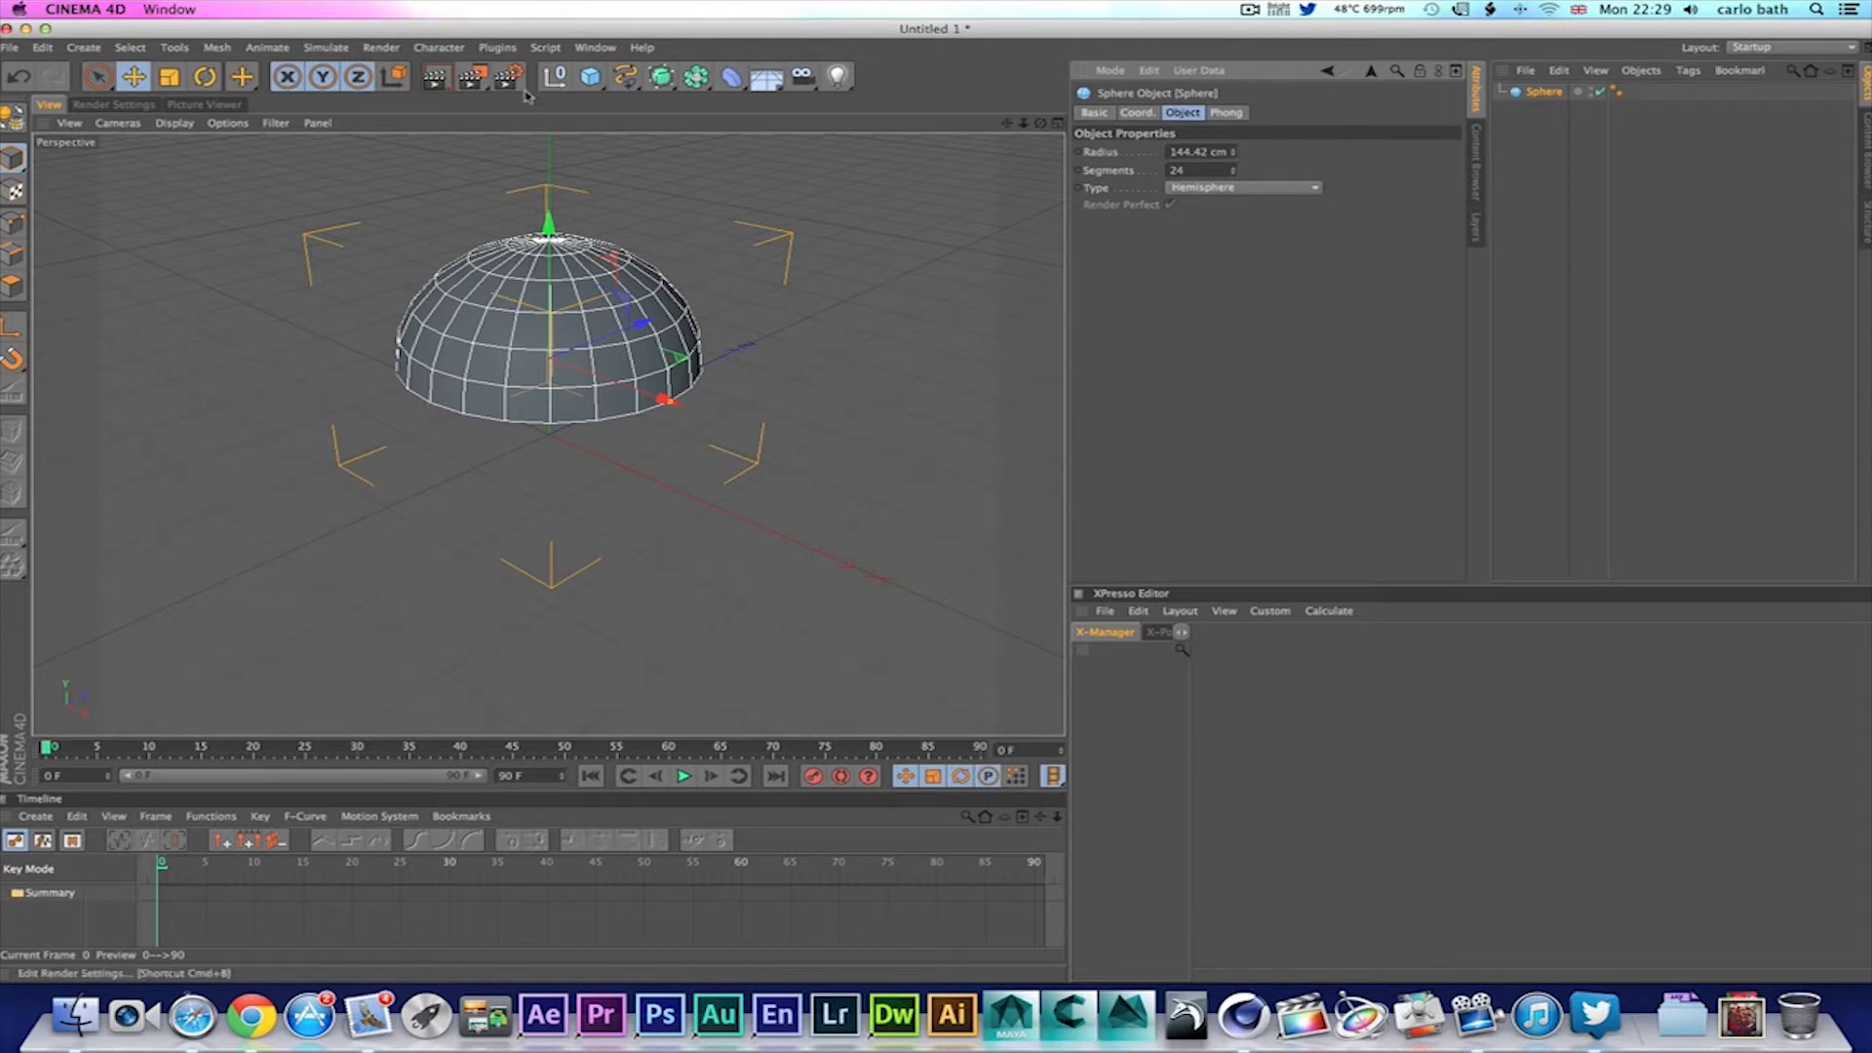
click(435, 80)
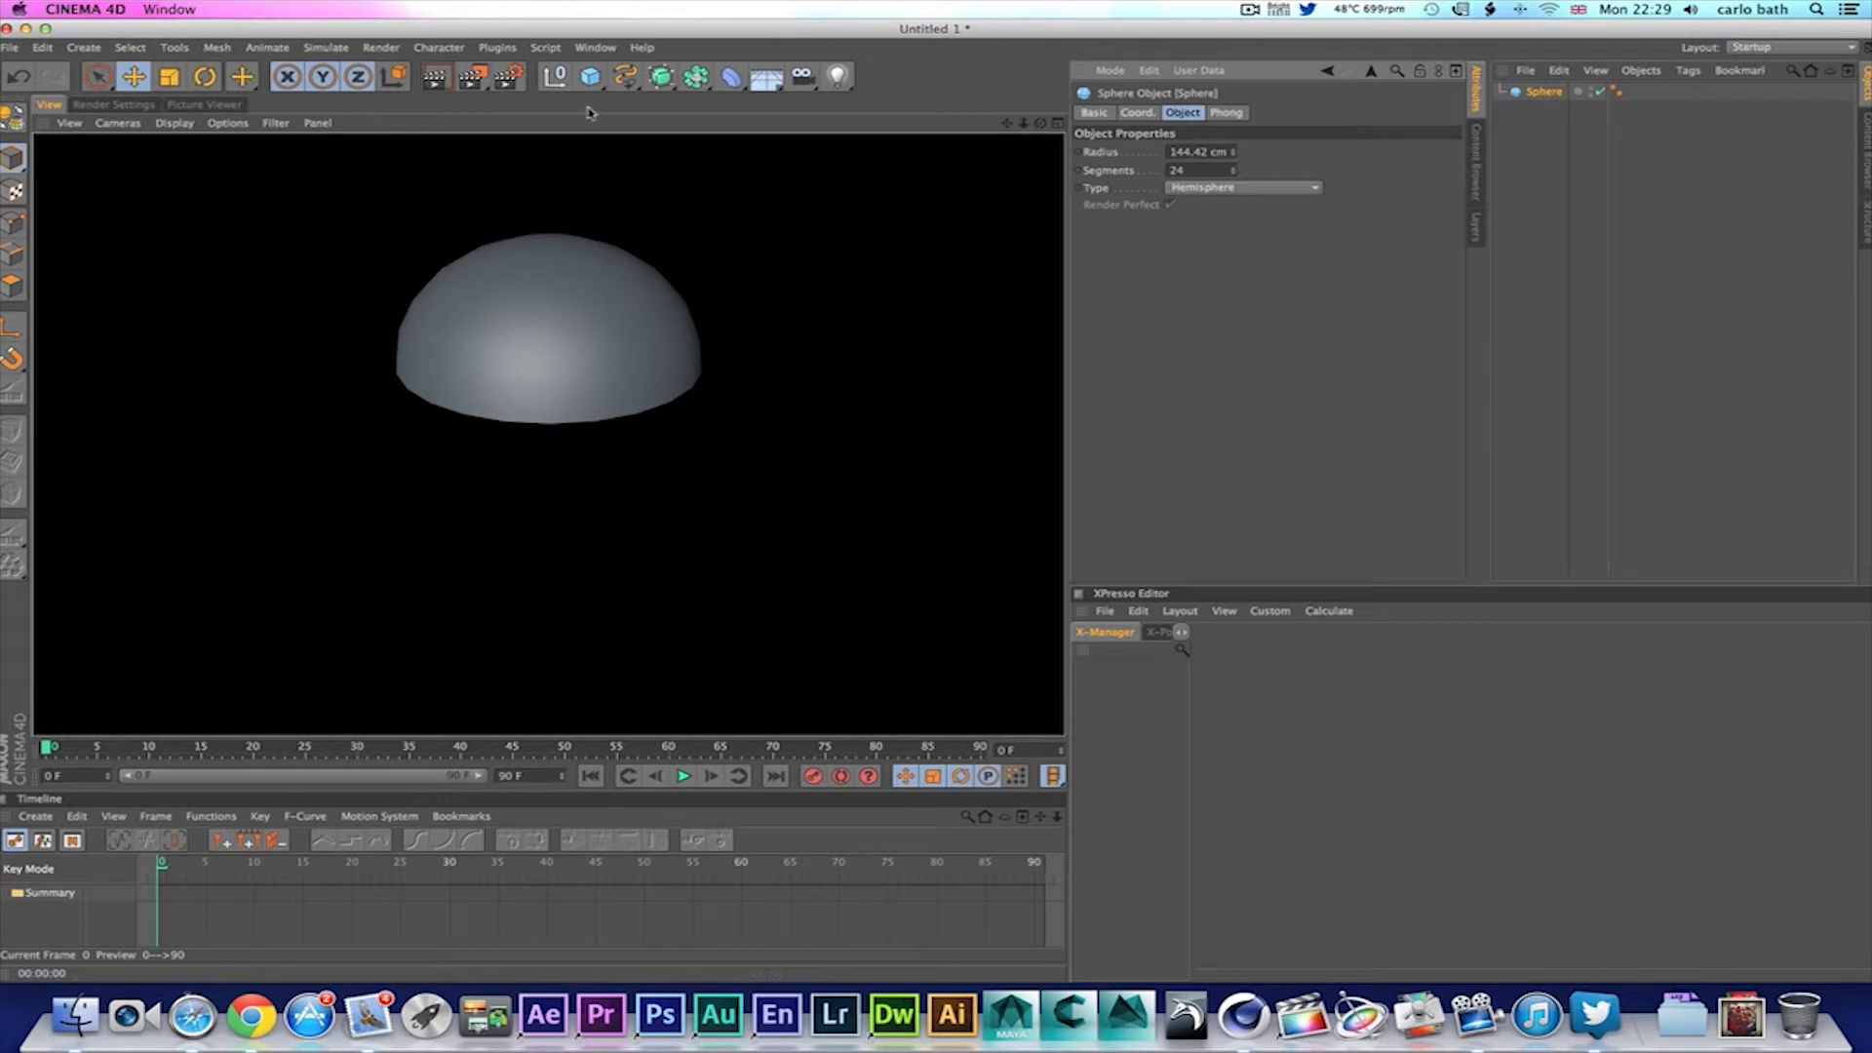
click(570, 174)
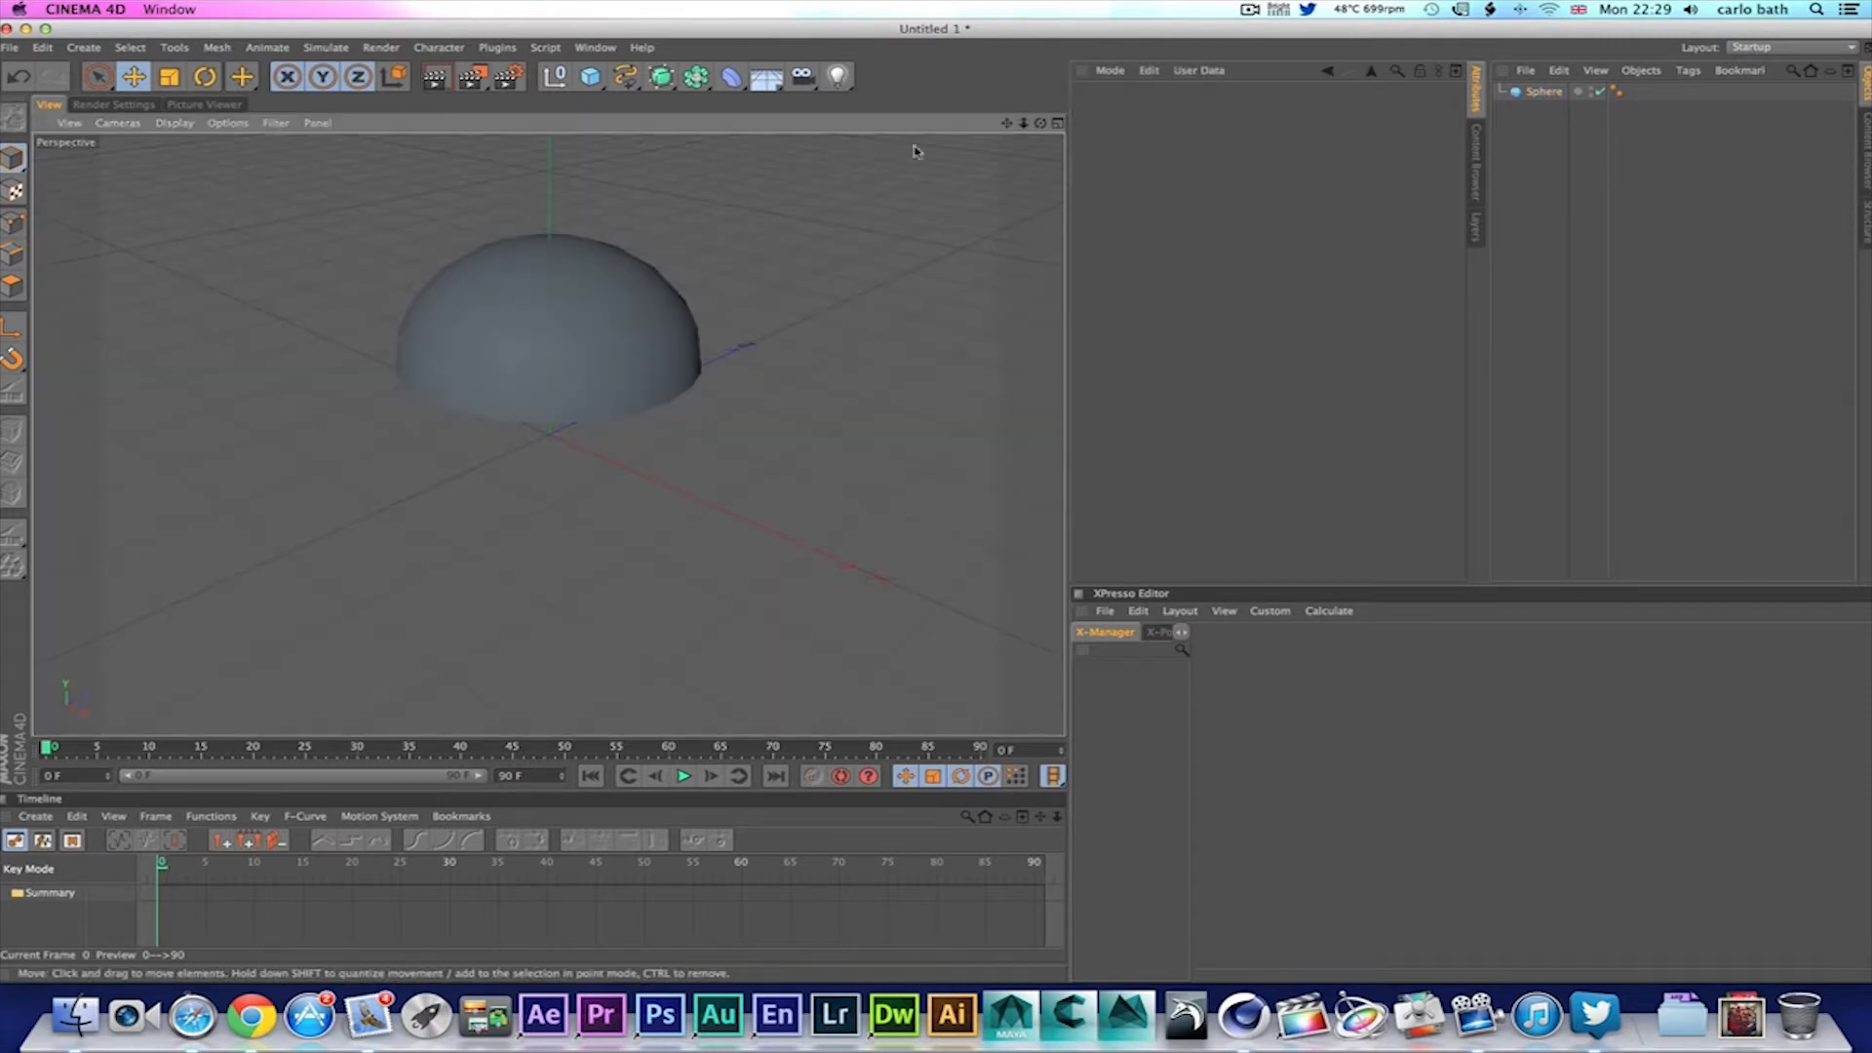
Step: Increase the hemisphere's segments to 95 and render the view again to check its smoothness
click(641, 332)
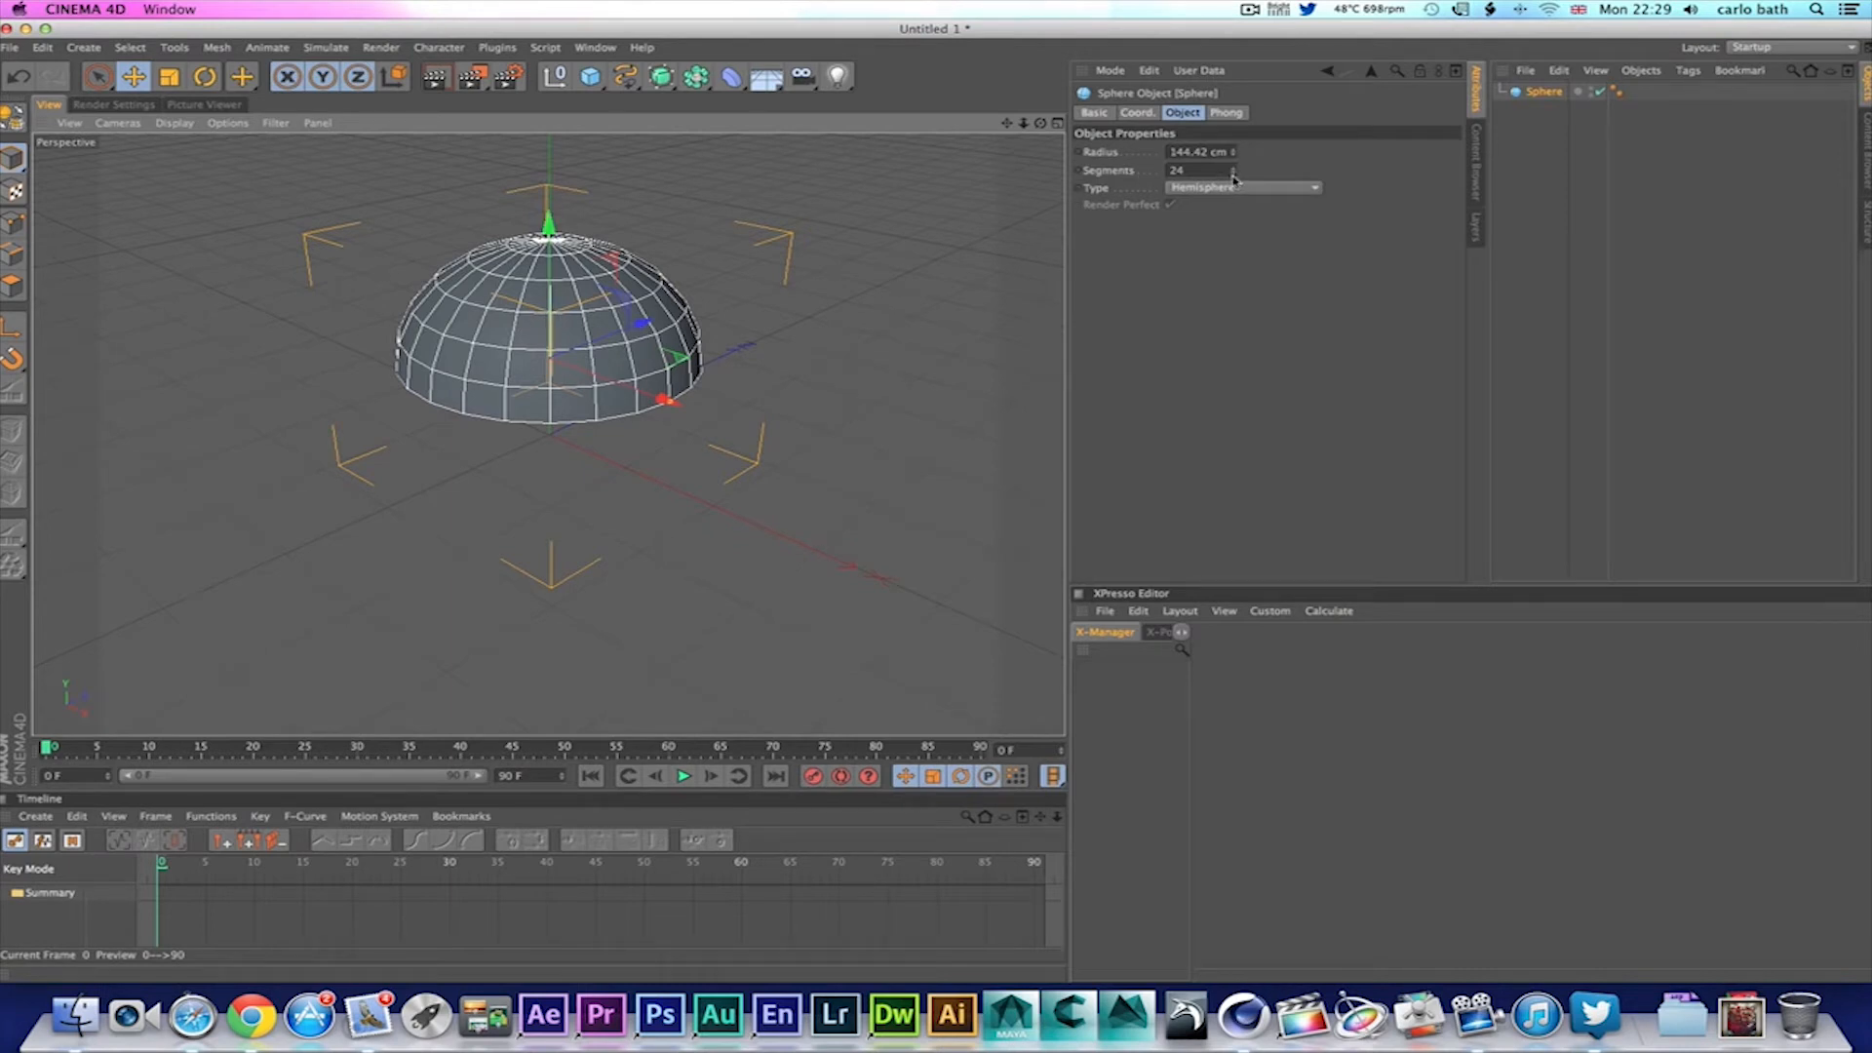
drag(1233, 172, 1233, 112)
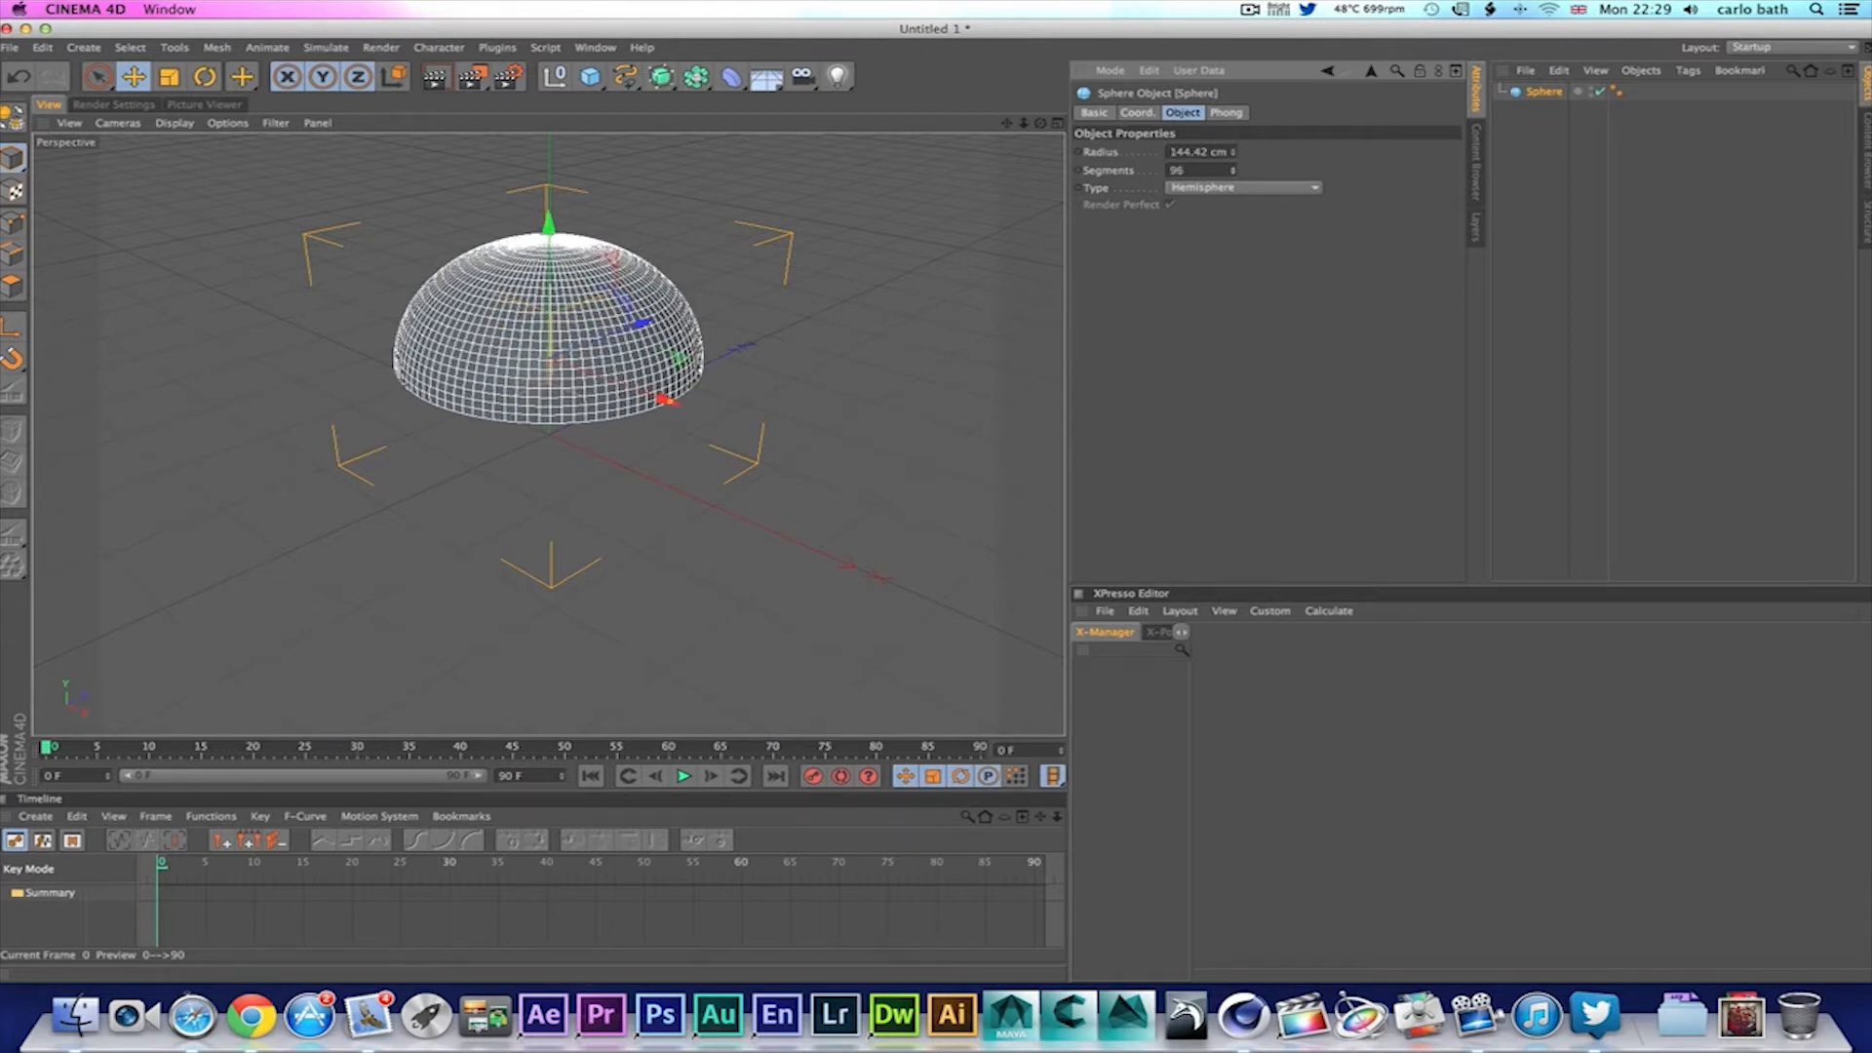
click(766, 372)
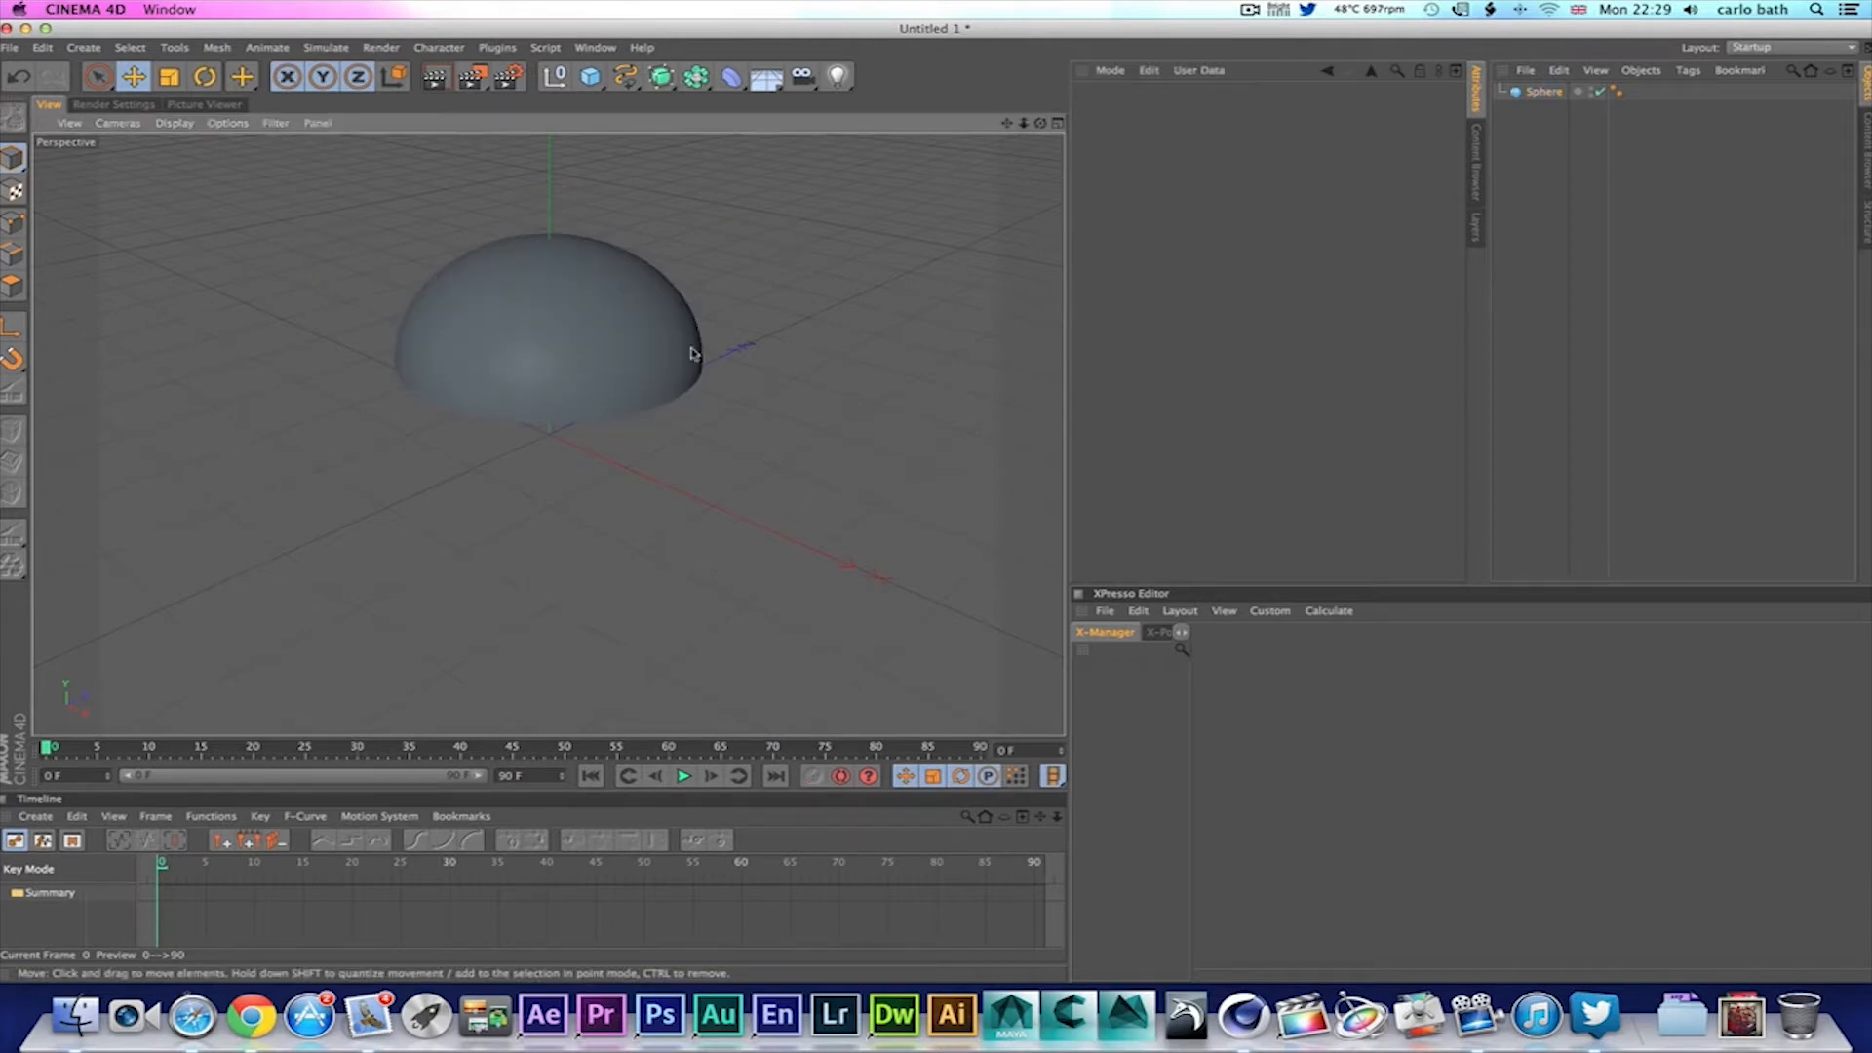
click(436, 77)
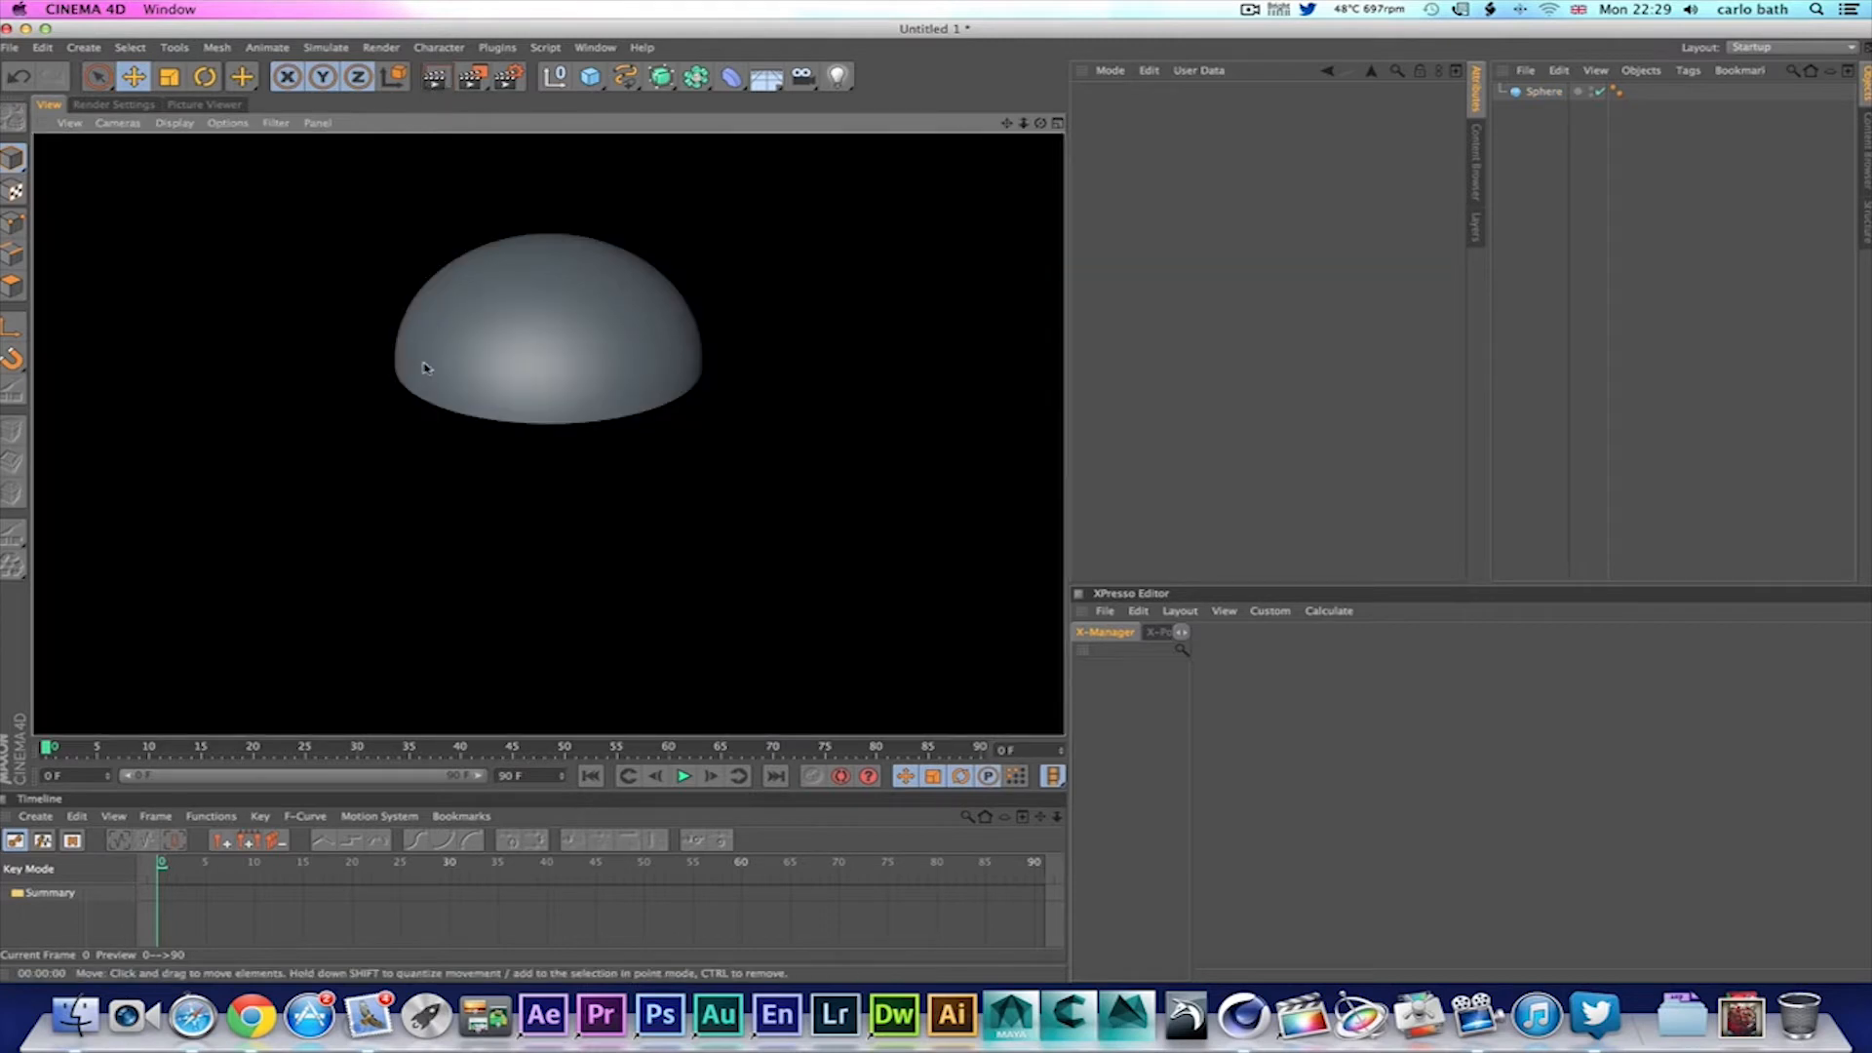
click(823, 380)
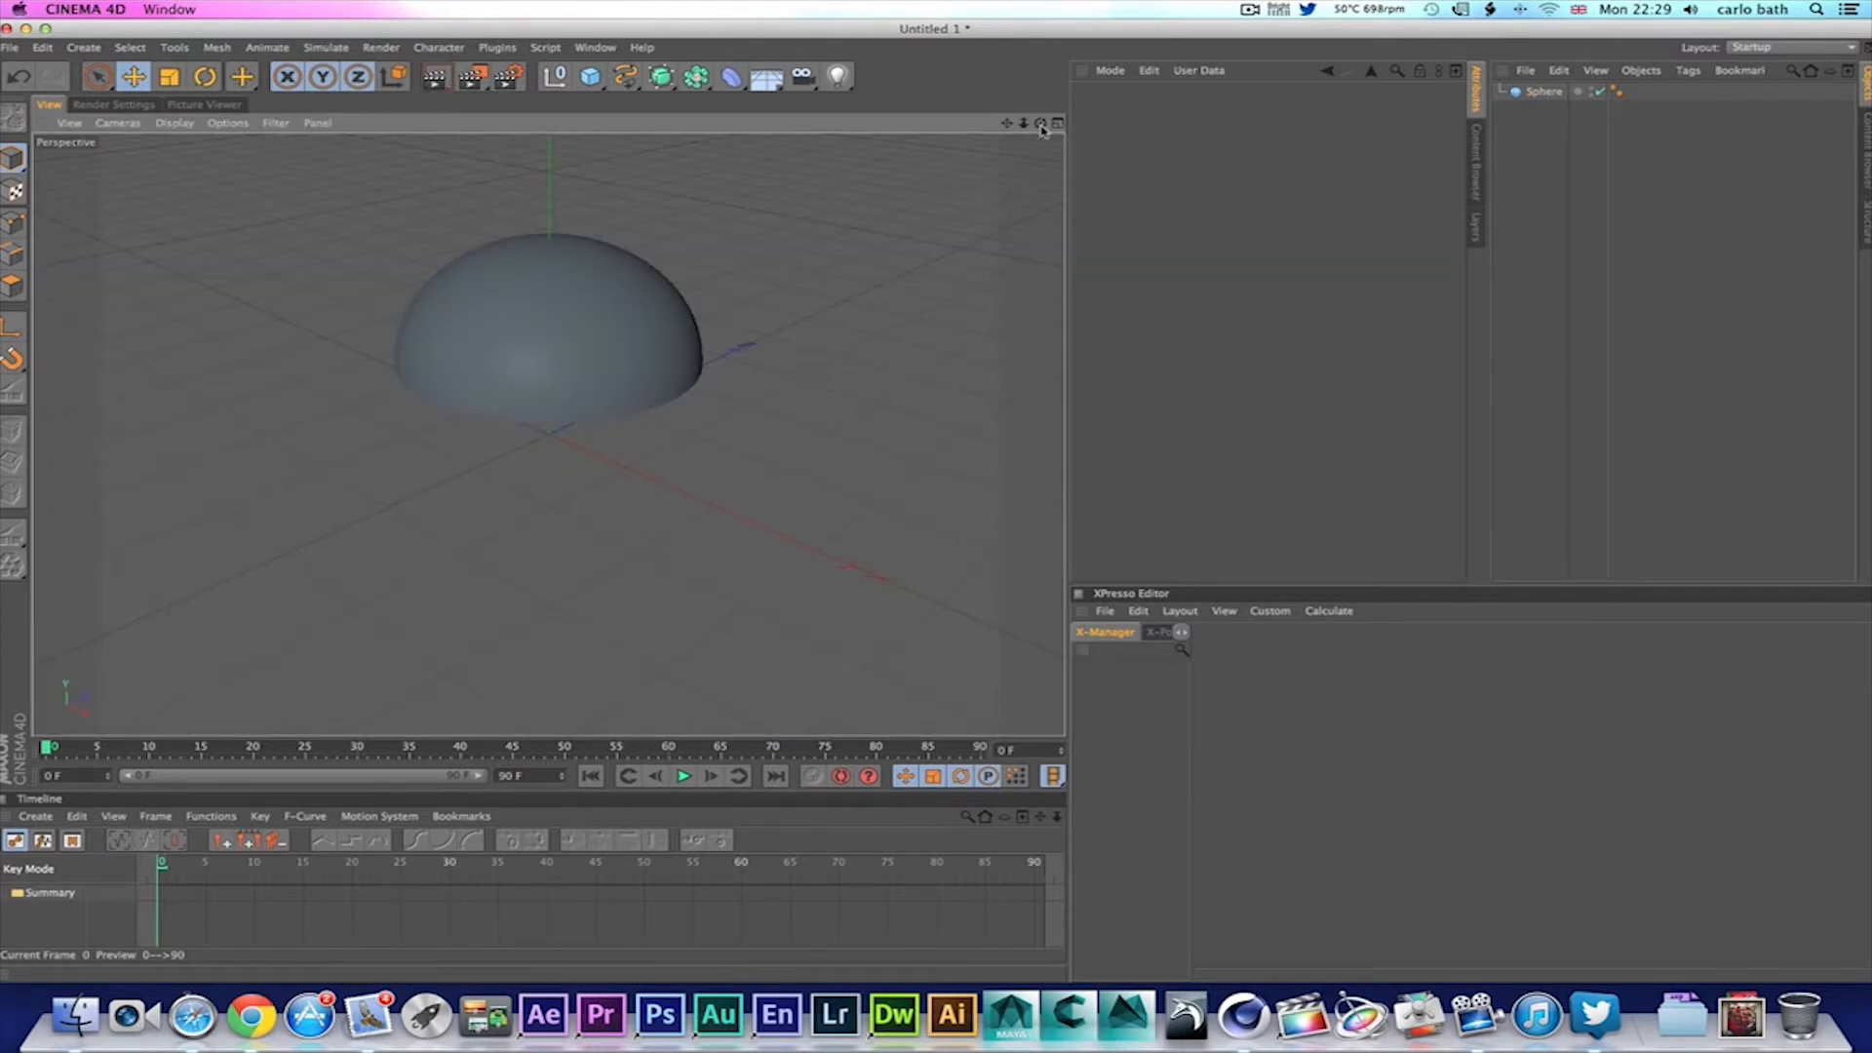
Step: Enable axis modification and make the hemisphere editable as a polygon object
click(618, 347)
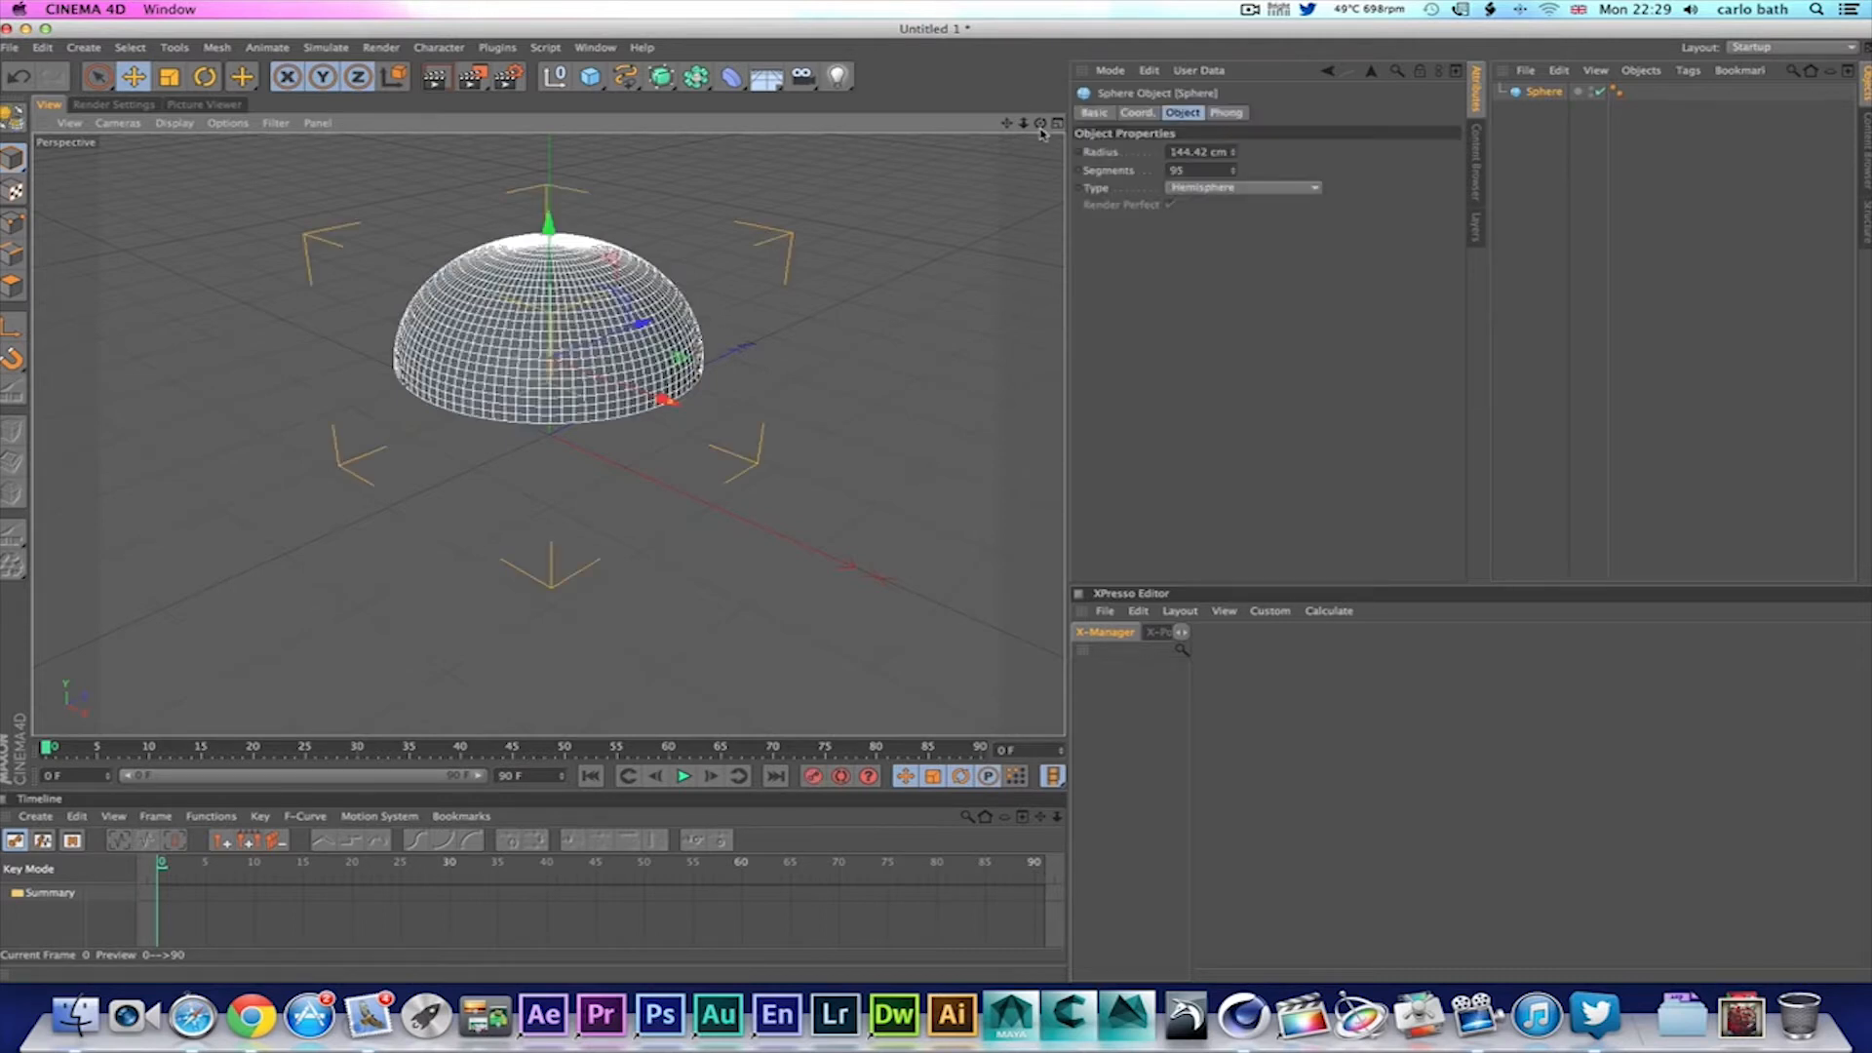
drag(1040, 124, 853, 22)
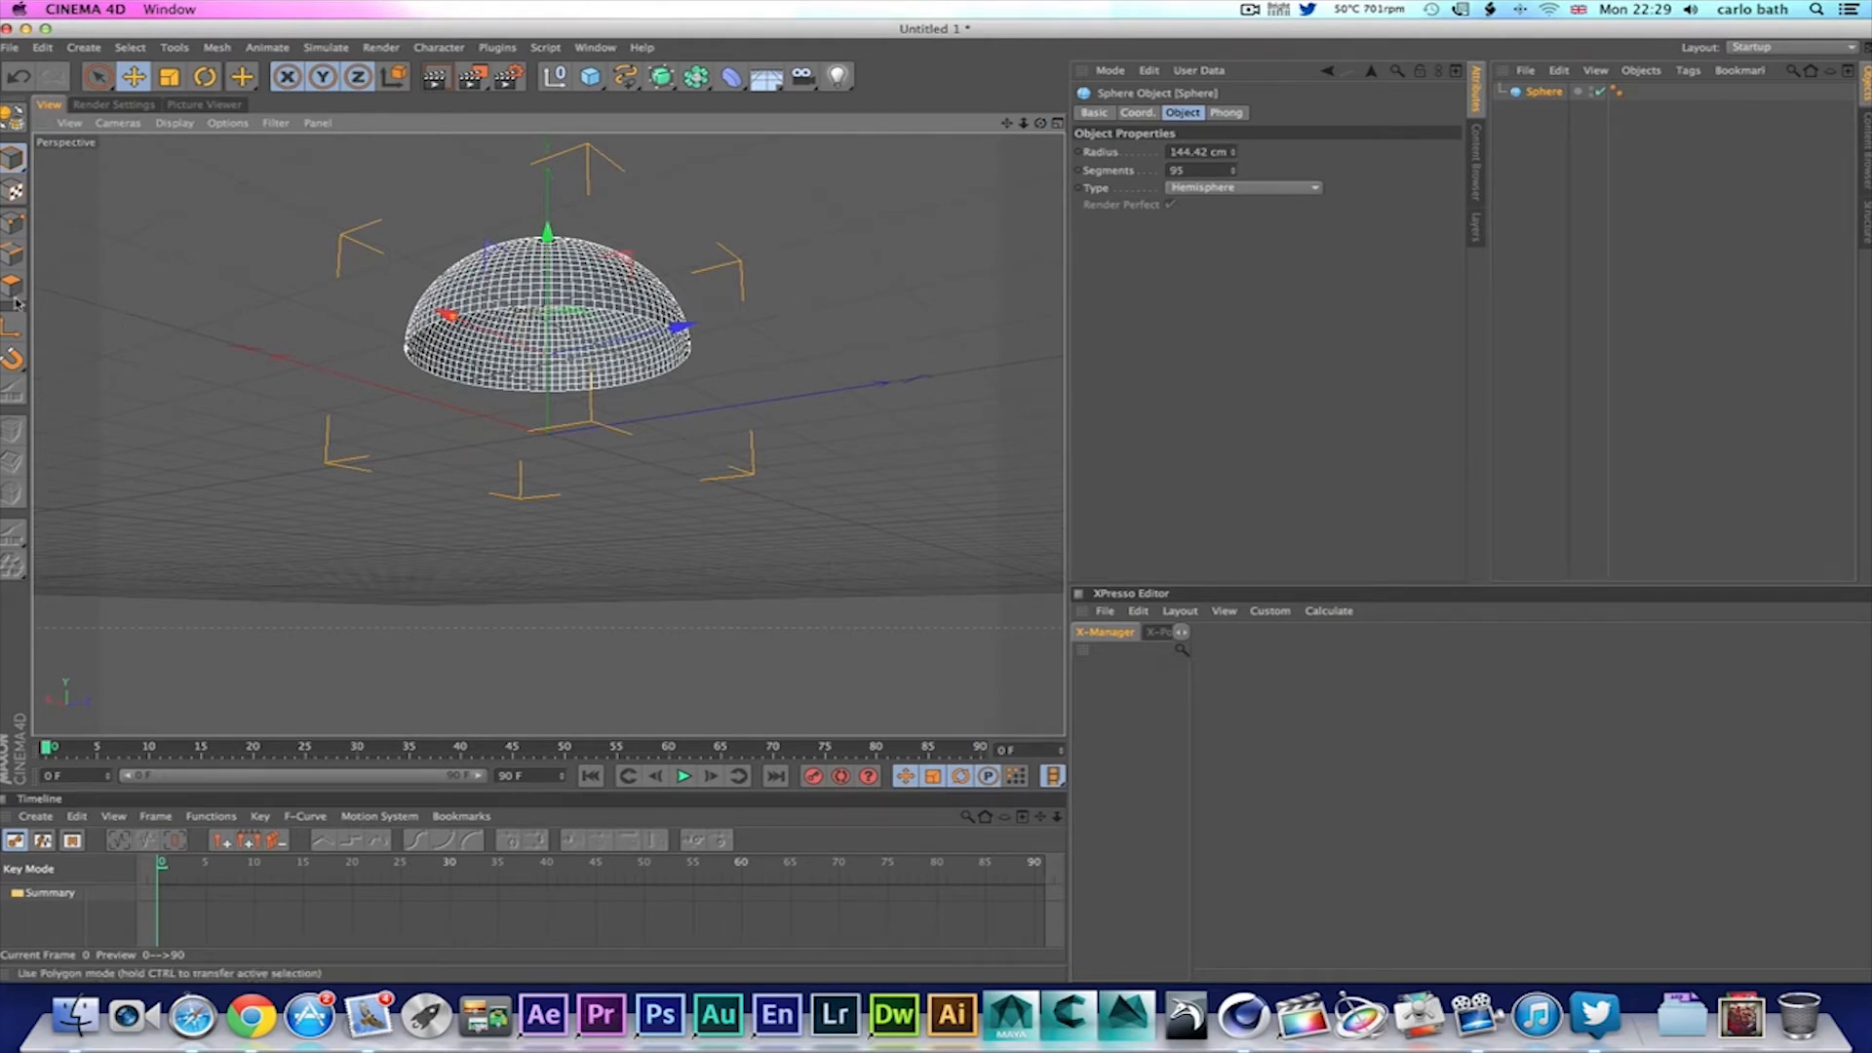
click(12, 327)
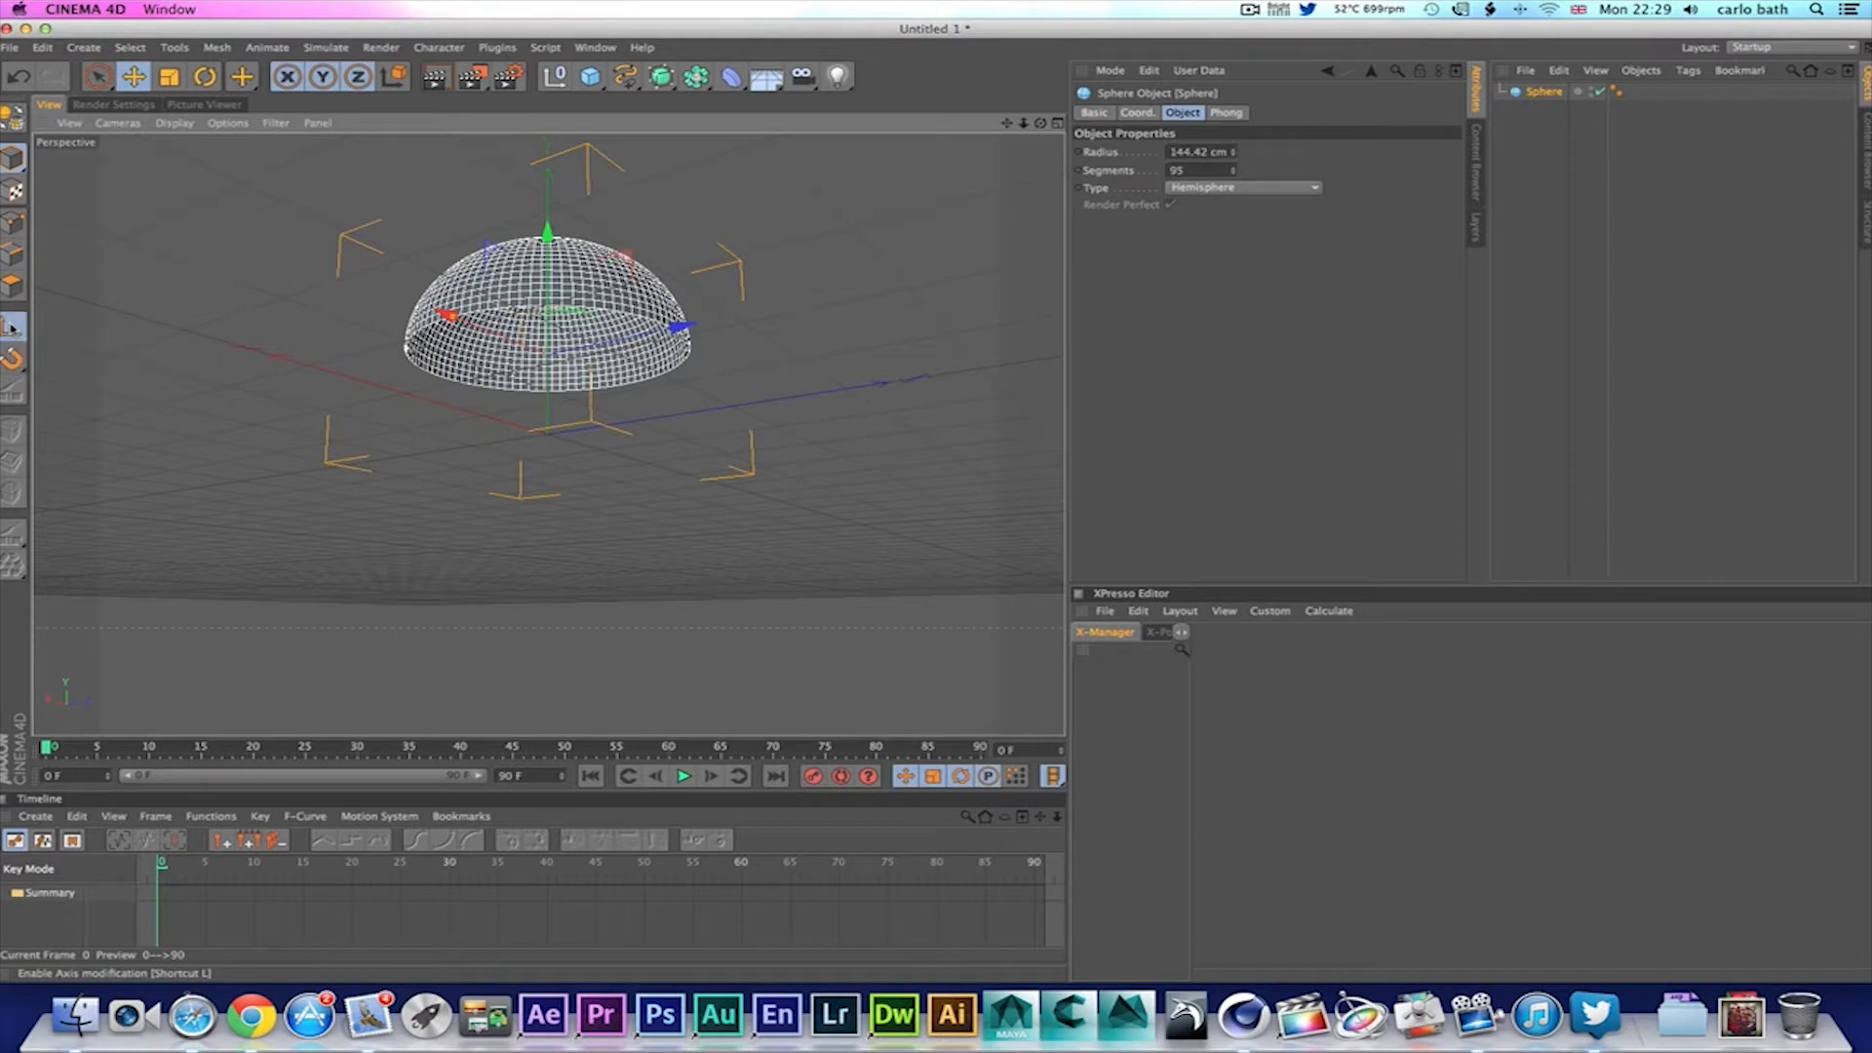
right_click(475, 343)
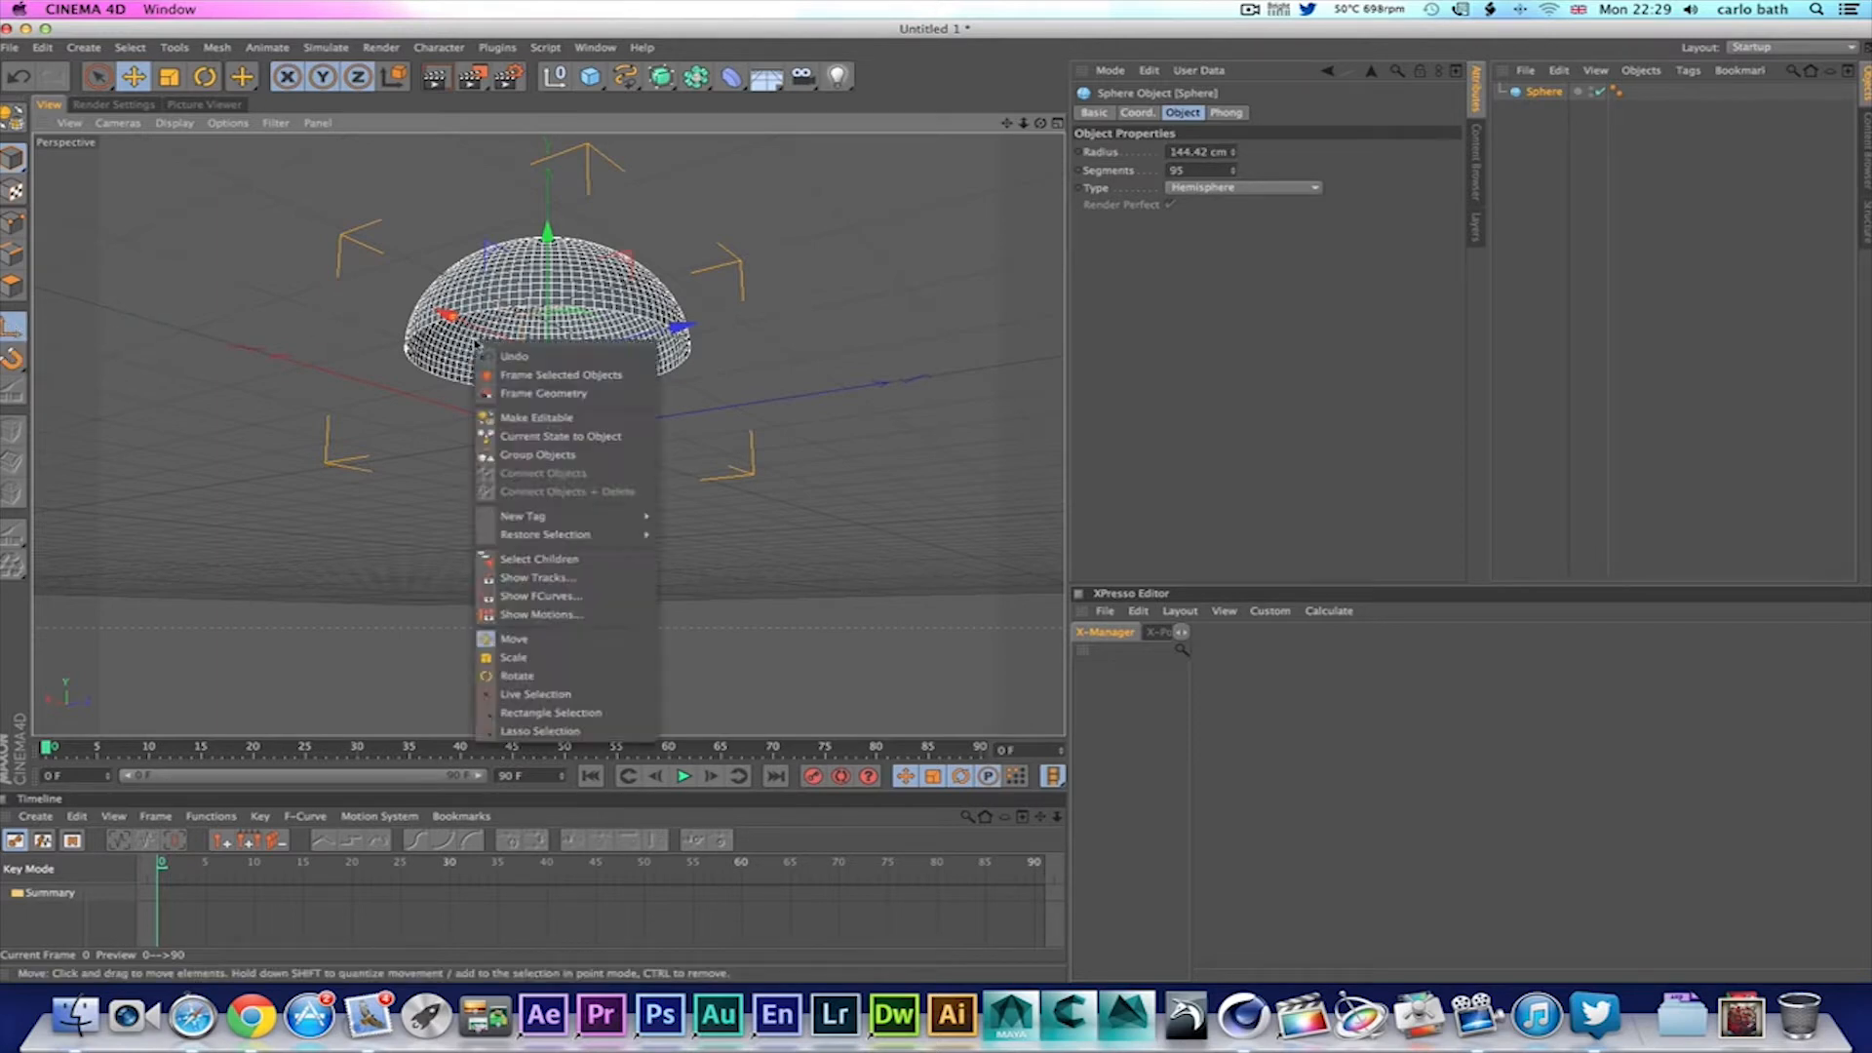
click(525, 419)
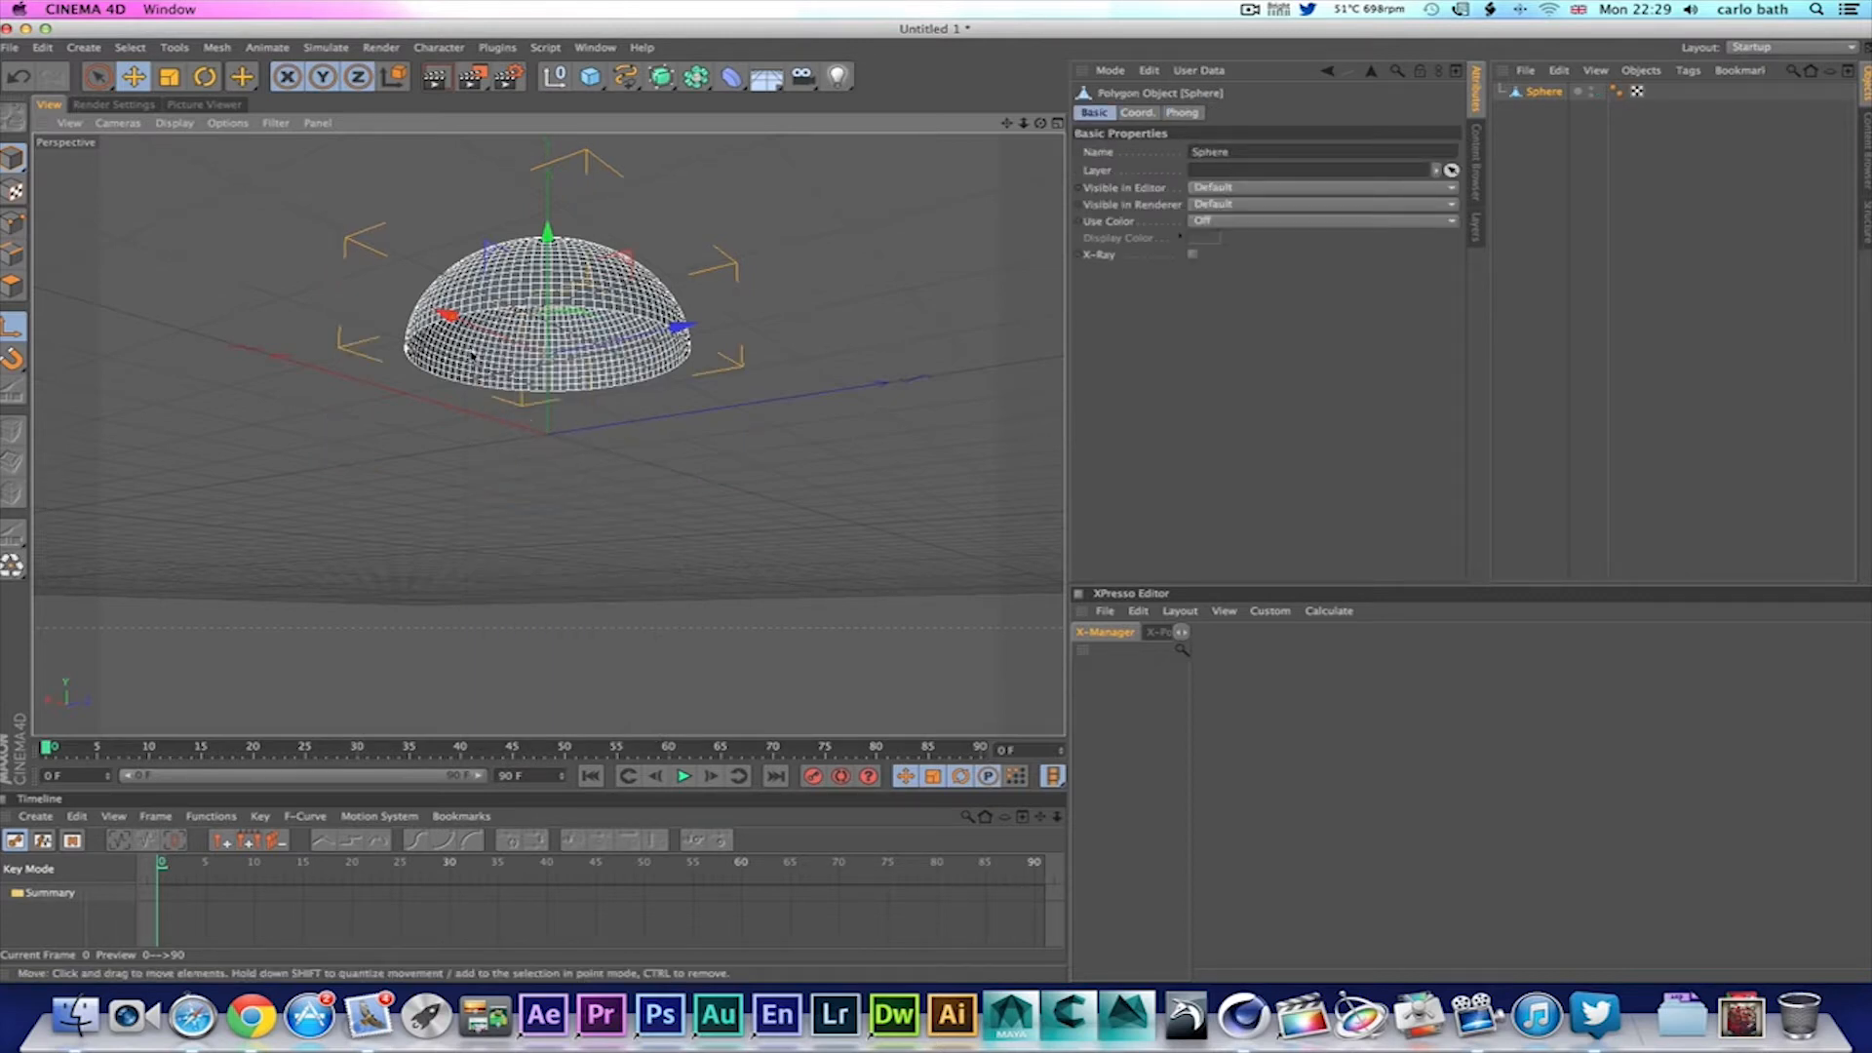
Step: In polygon mode, cap the hemisphere's open underside with the Close Polygon Hole tool
right_click(471, 354)
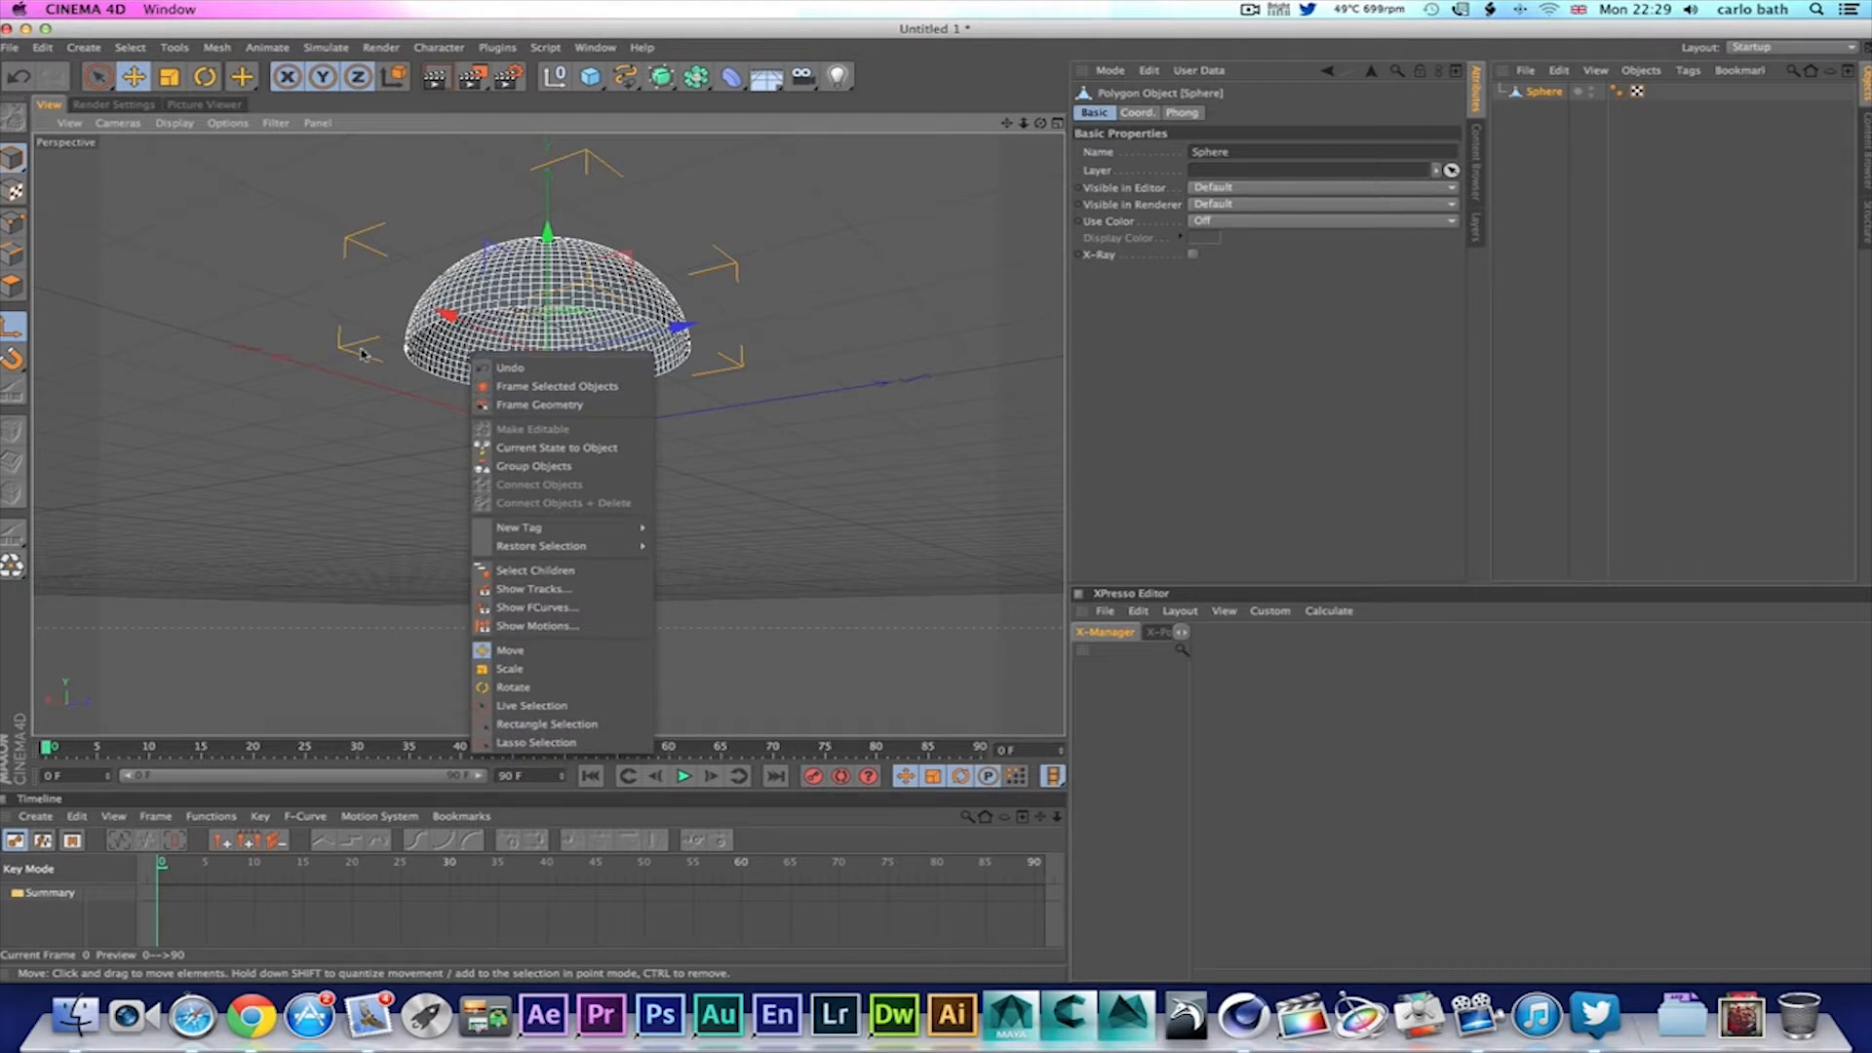
click(13, 286)
click(12, 286)
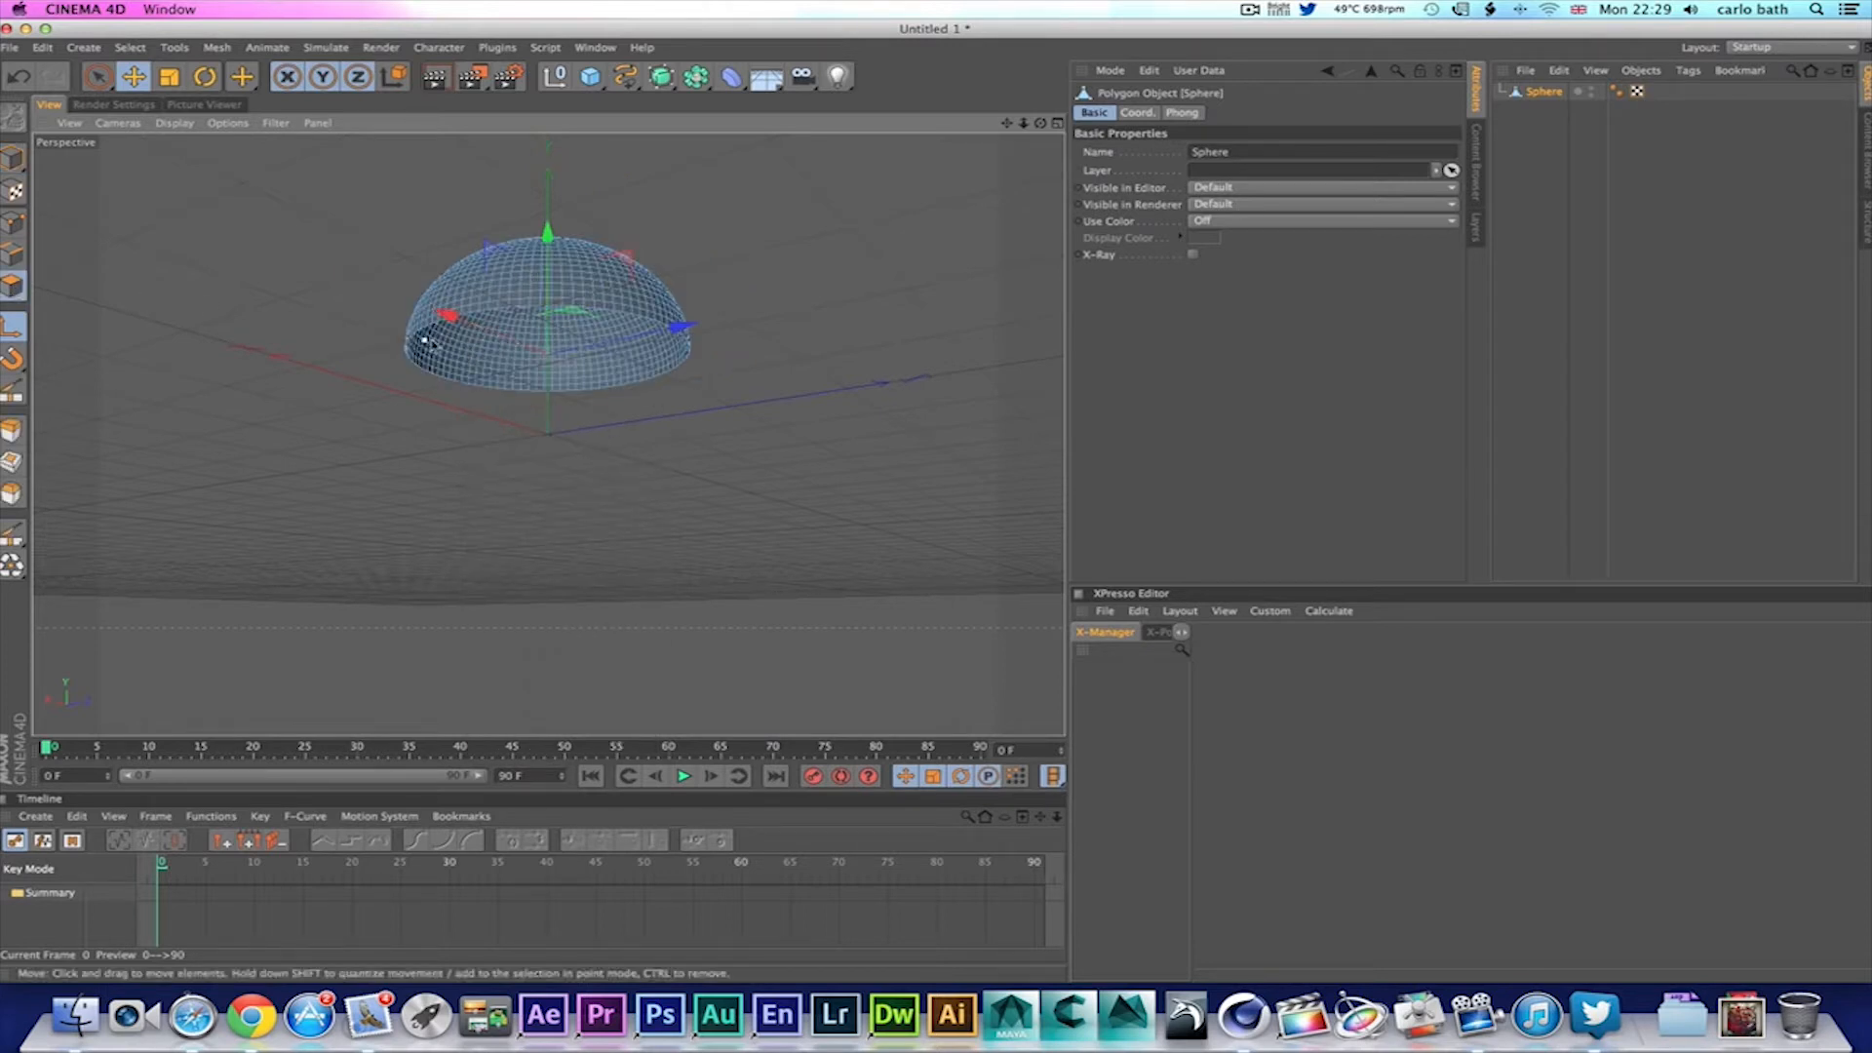
right_click(469, 344)
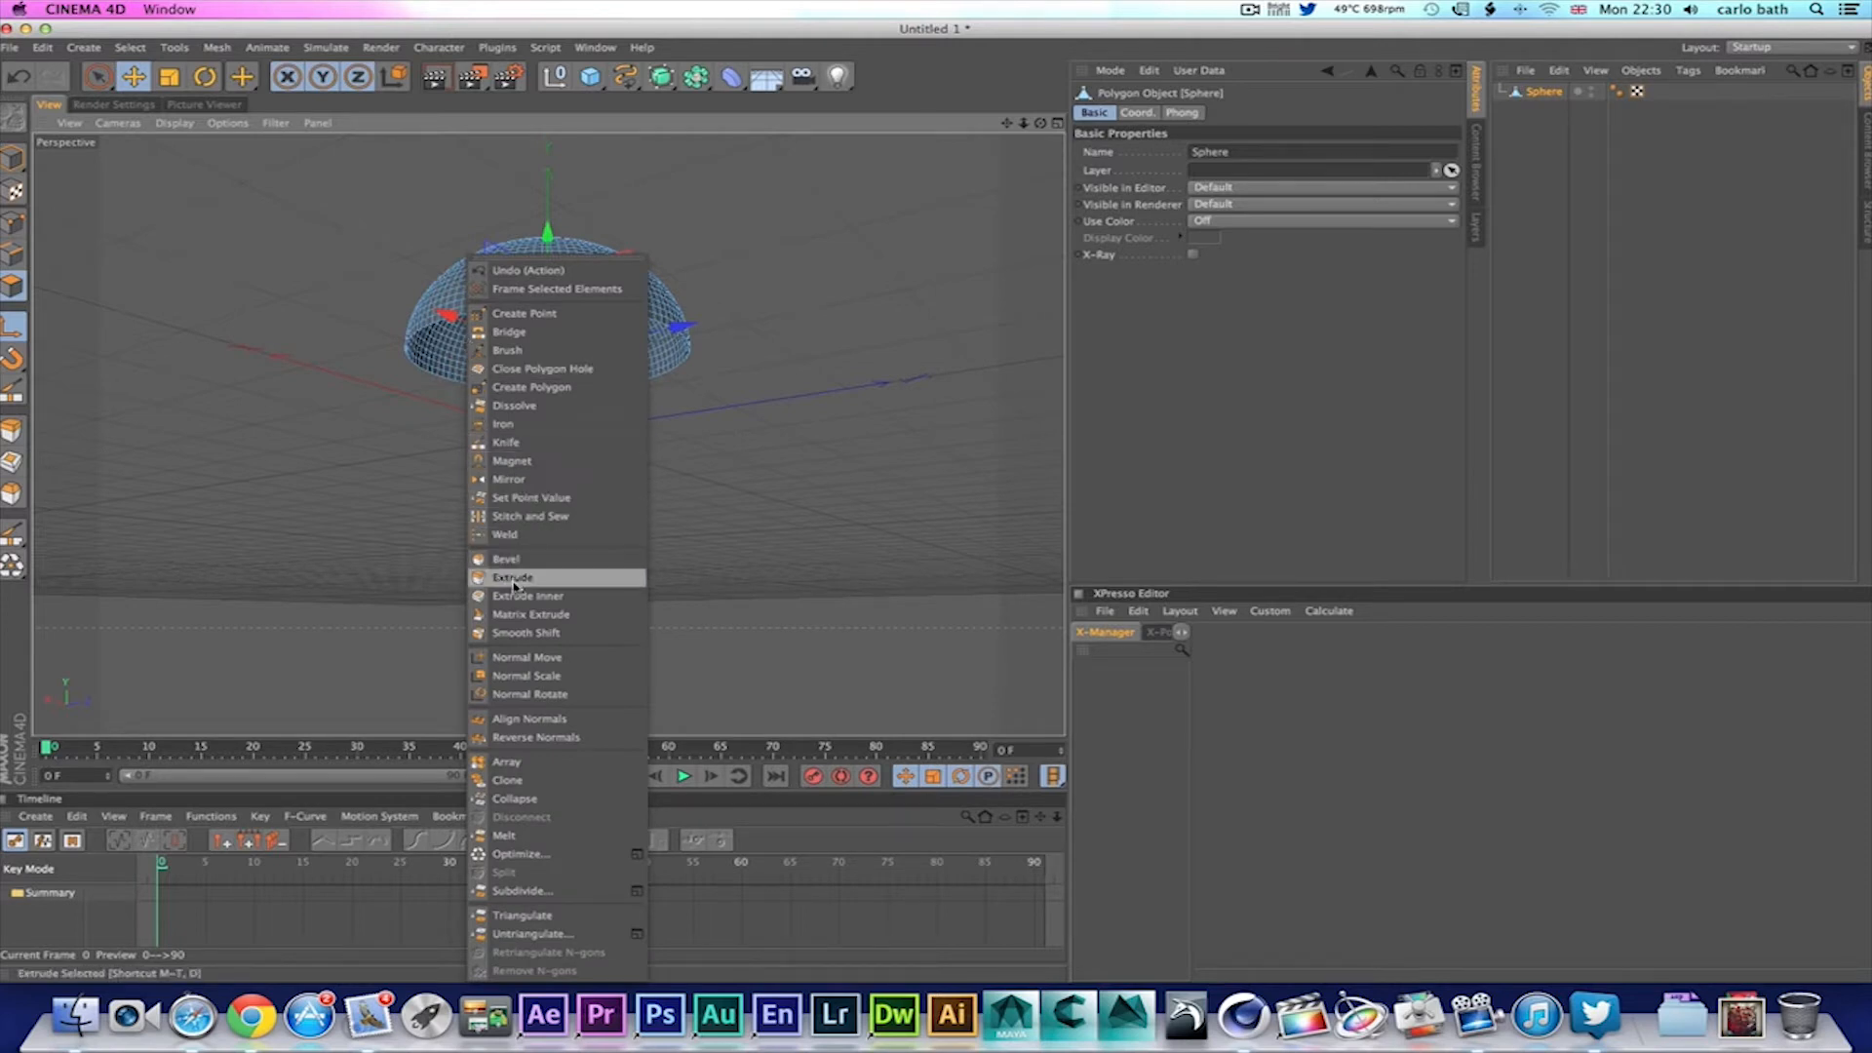
click(530, 371)
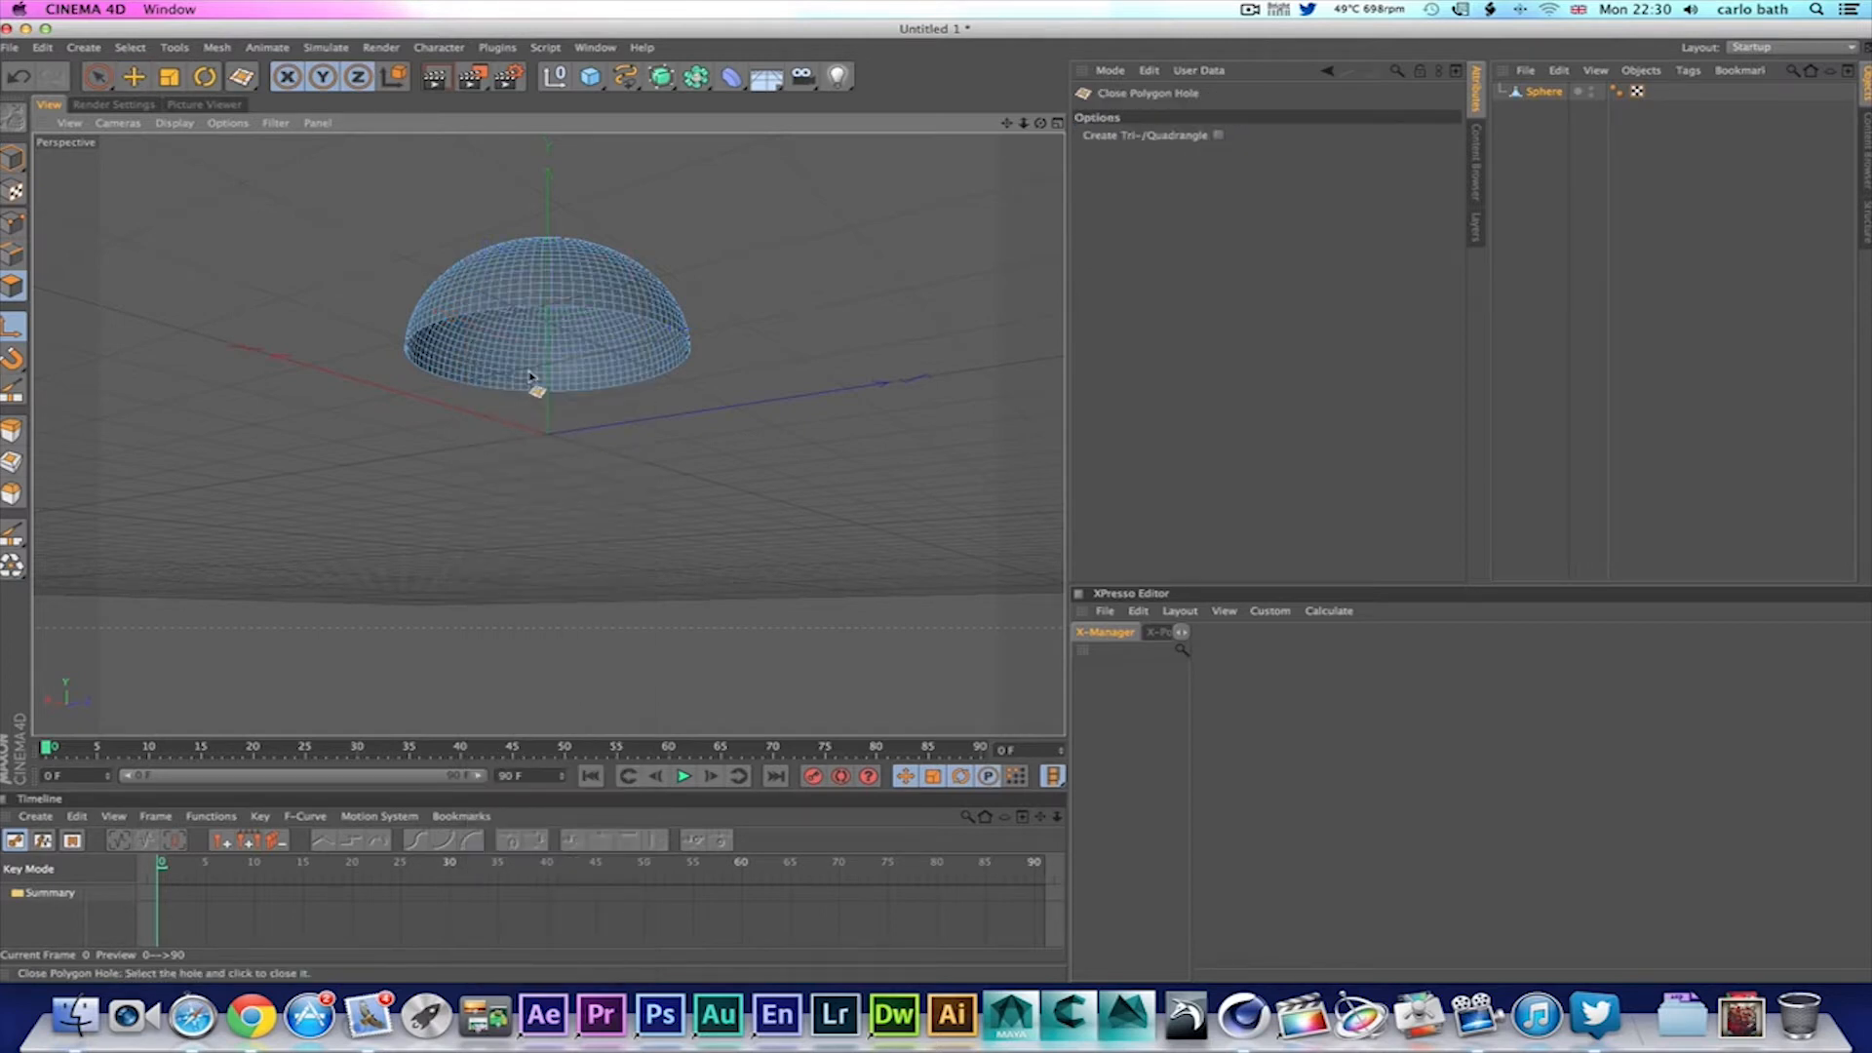
scroll(487, 314, up, 5)
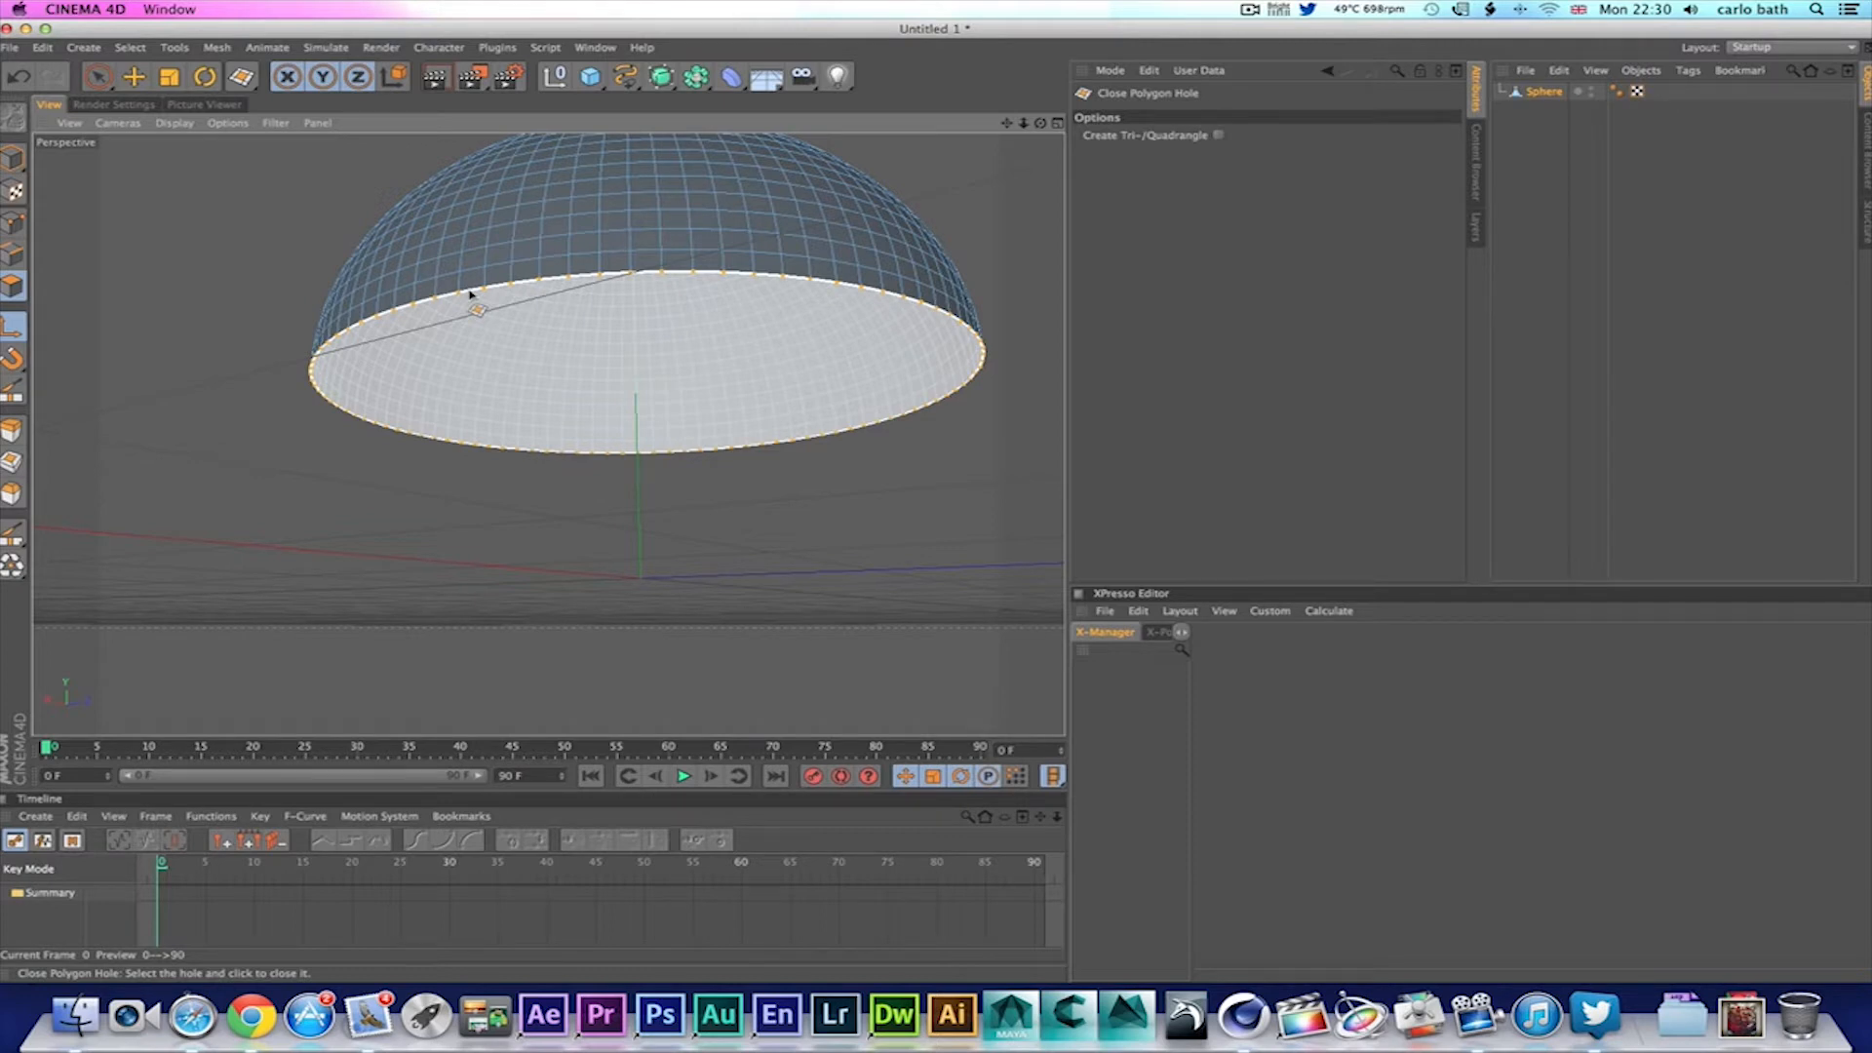
click(470, 293)
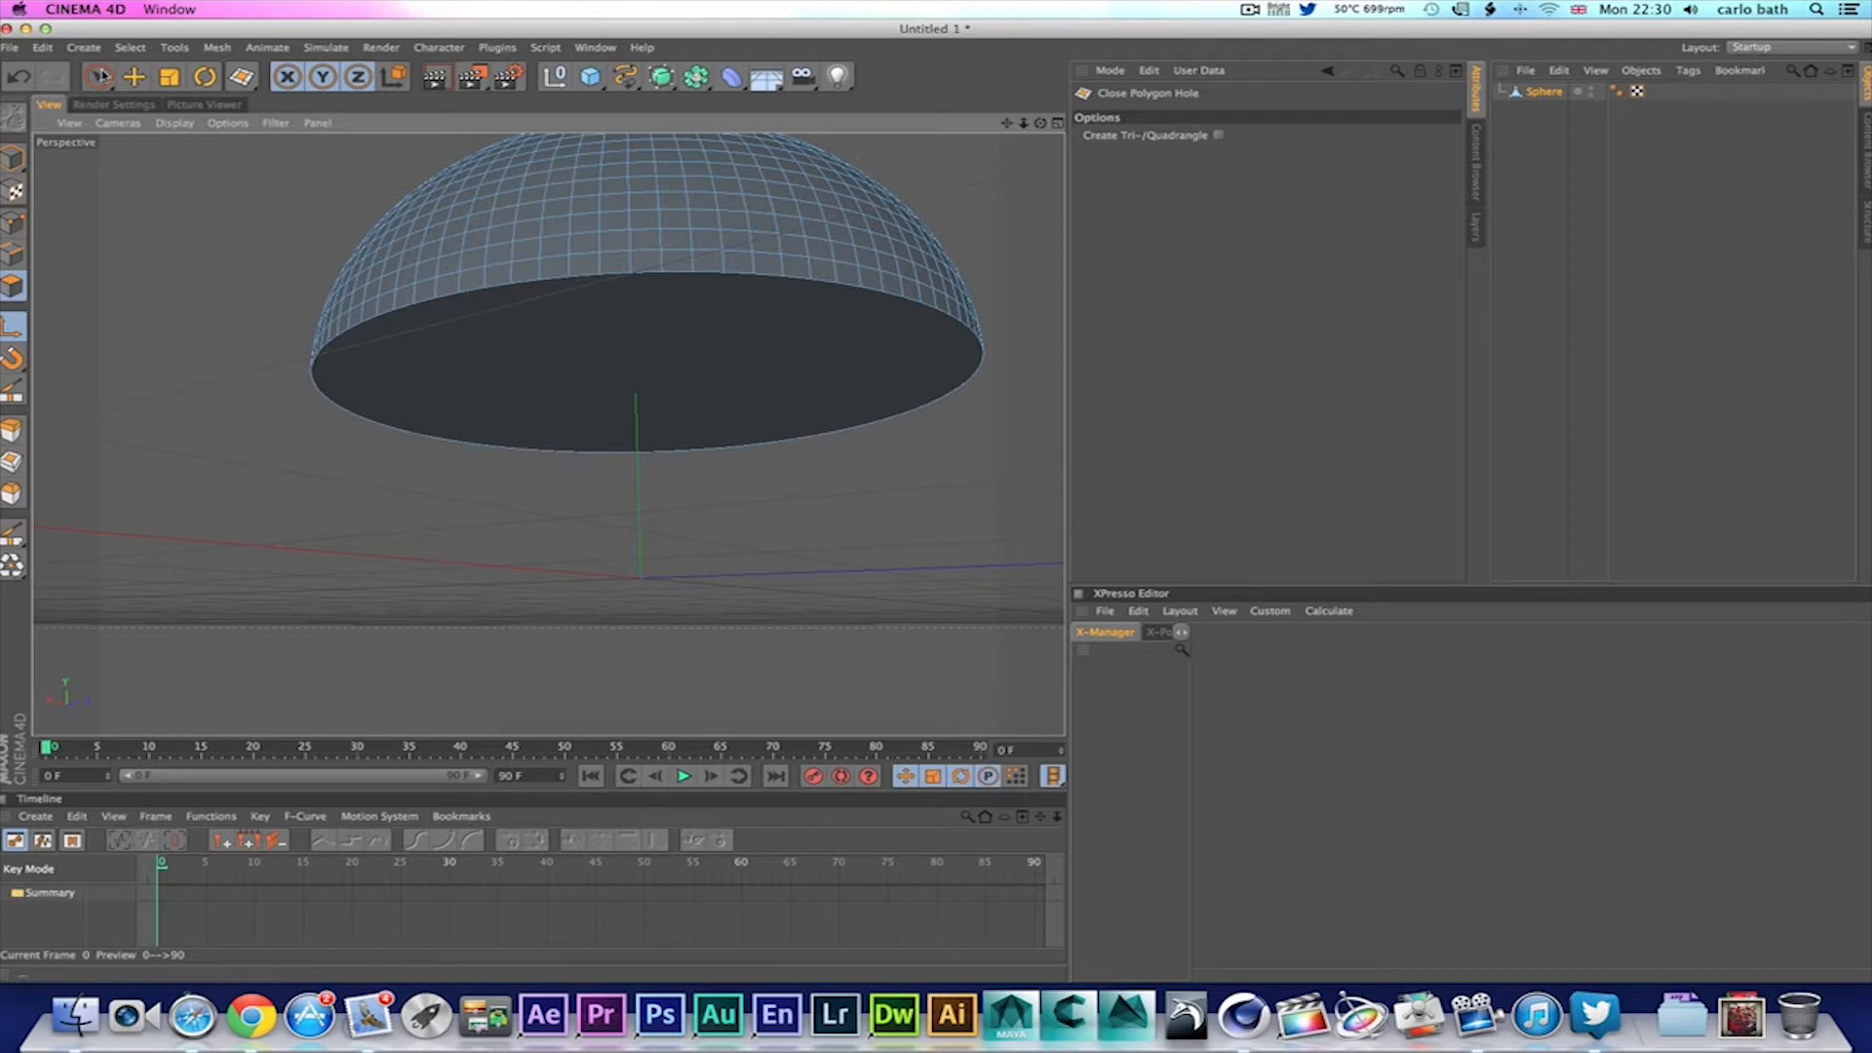
Step: Return to Model mode with Live Selection active and deselect the hemisphere to check the capped head's surface
click(101, 76)
drag(1040, 123, 936, 214)
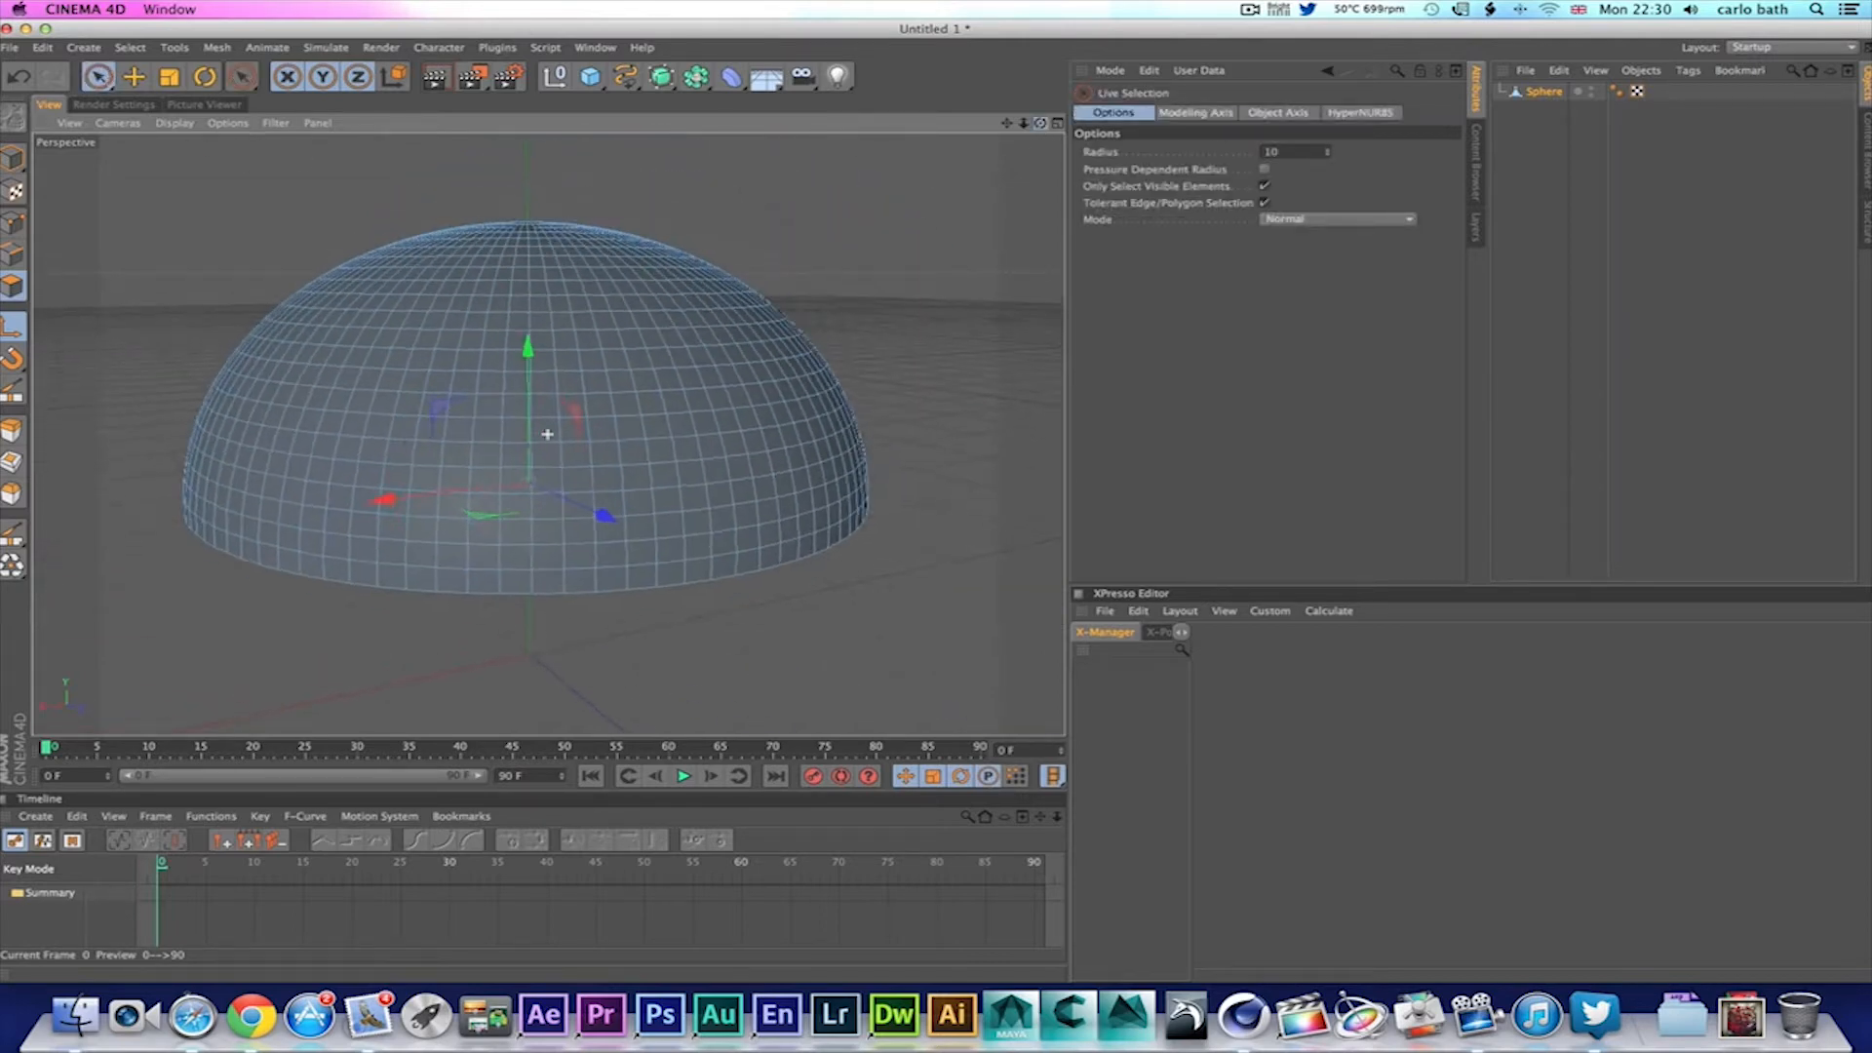
alt+drag(547, 434, 547, 434)
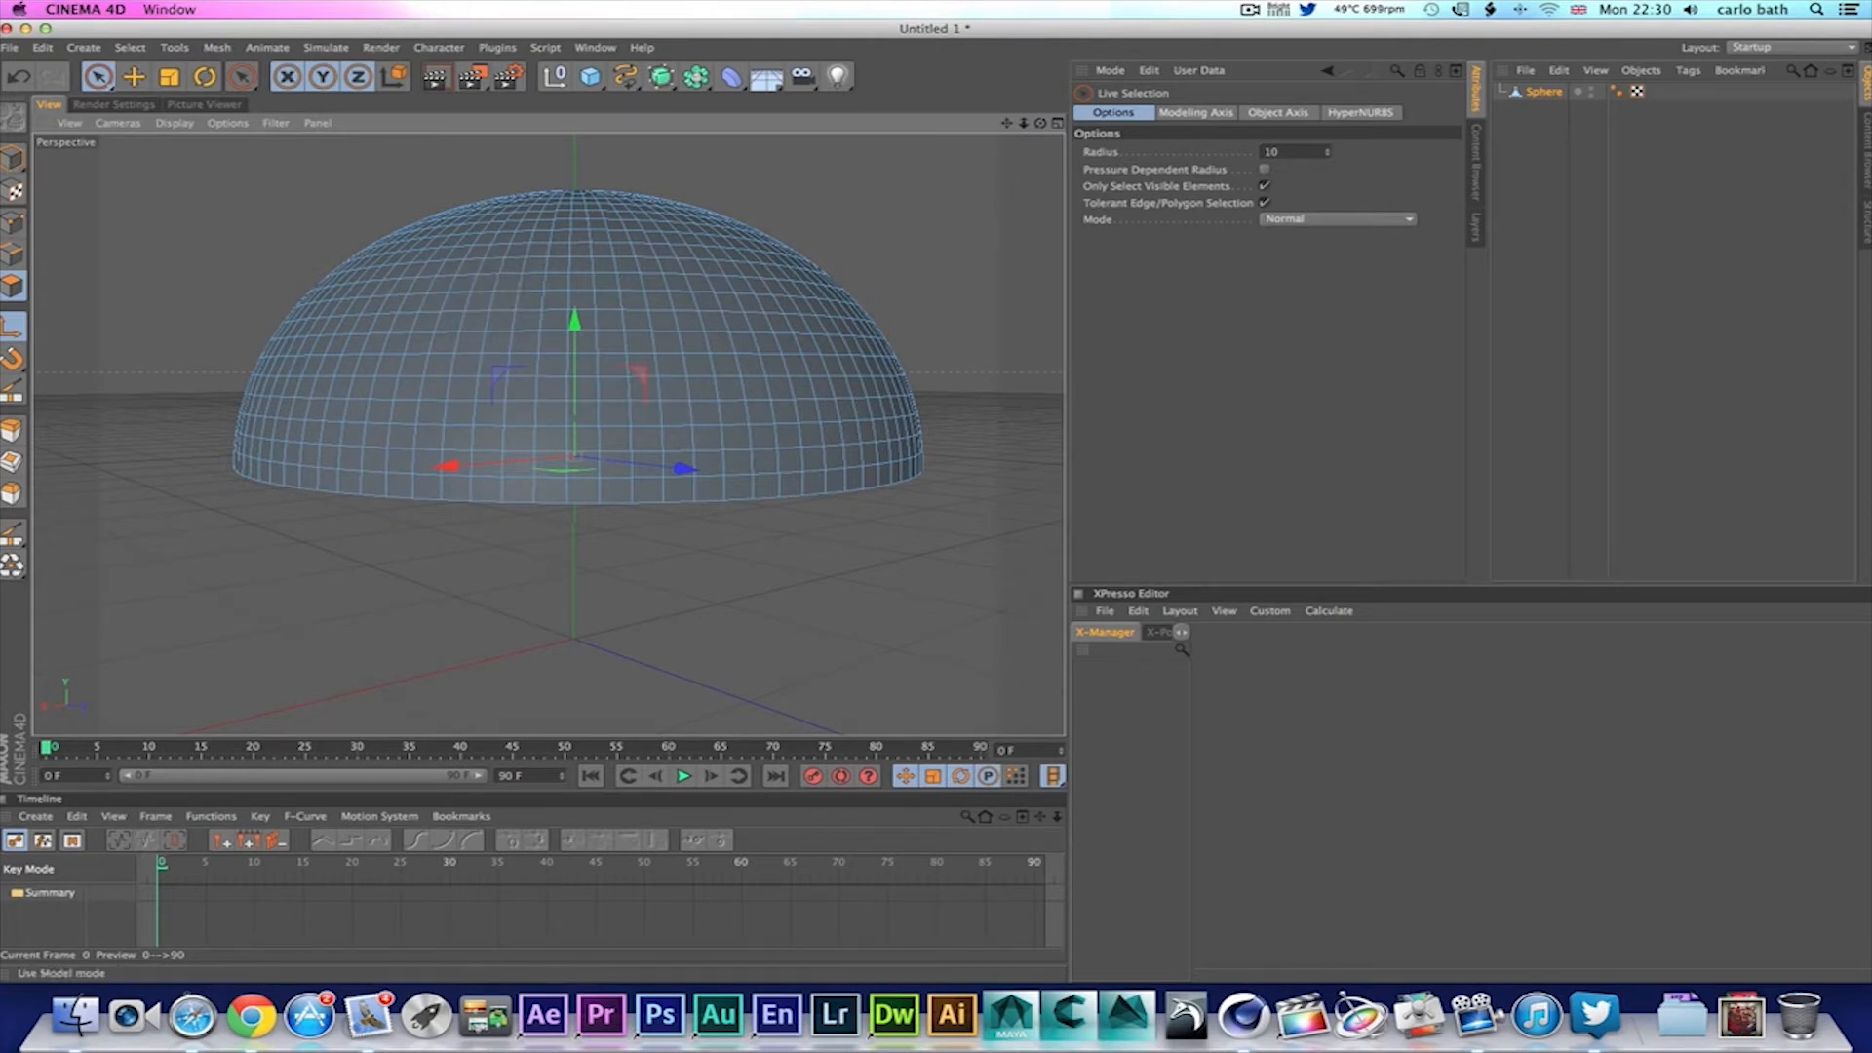
click(13, 156)
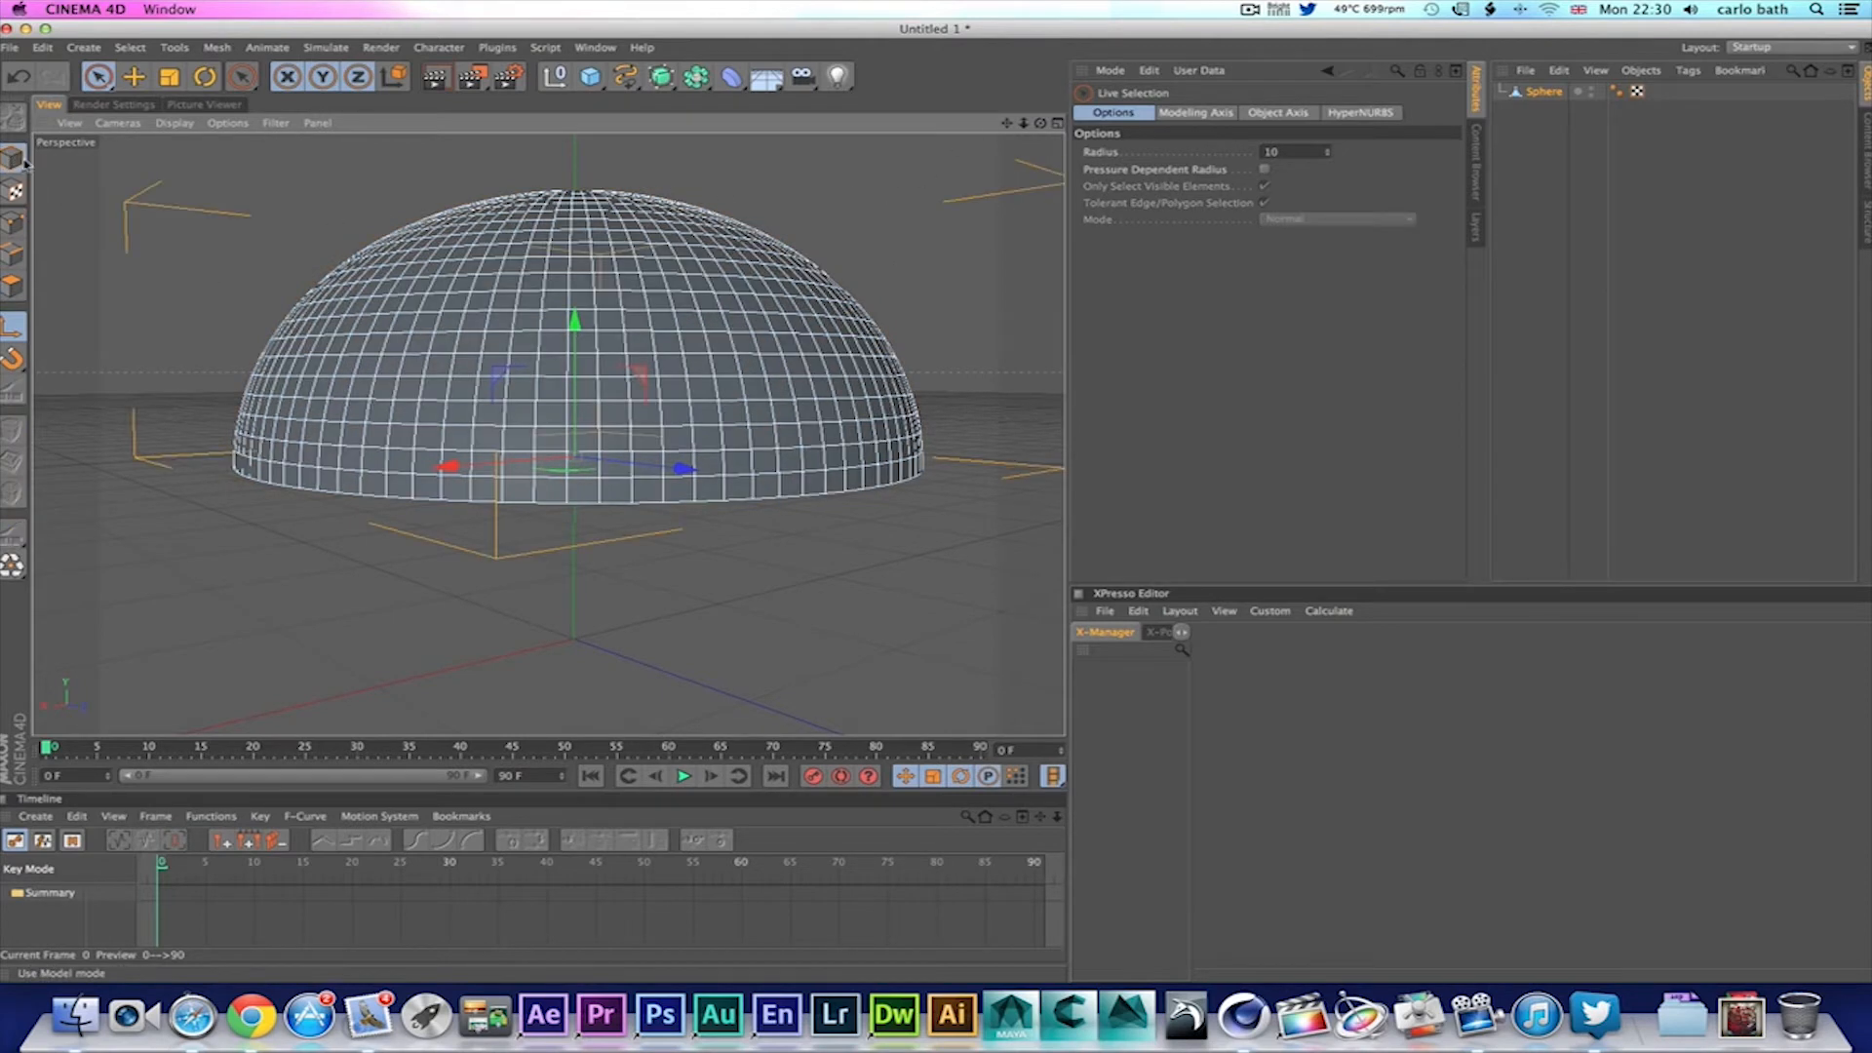
click(843, 248)
mouse_move(1040, 124)
mouse_down()
mouse_move(1041, 98)
mouse_move(1048, 132)
mouse_up()
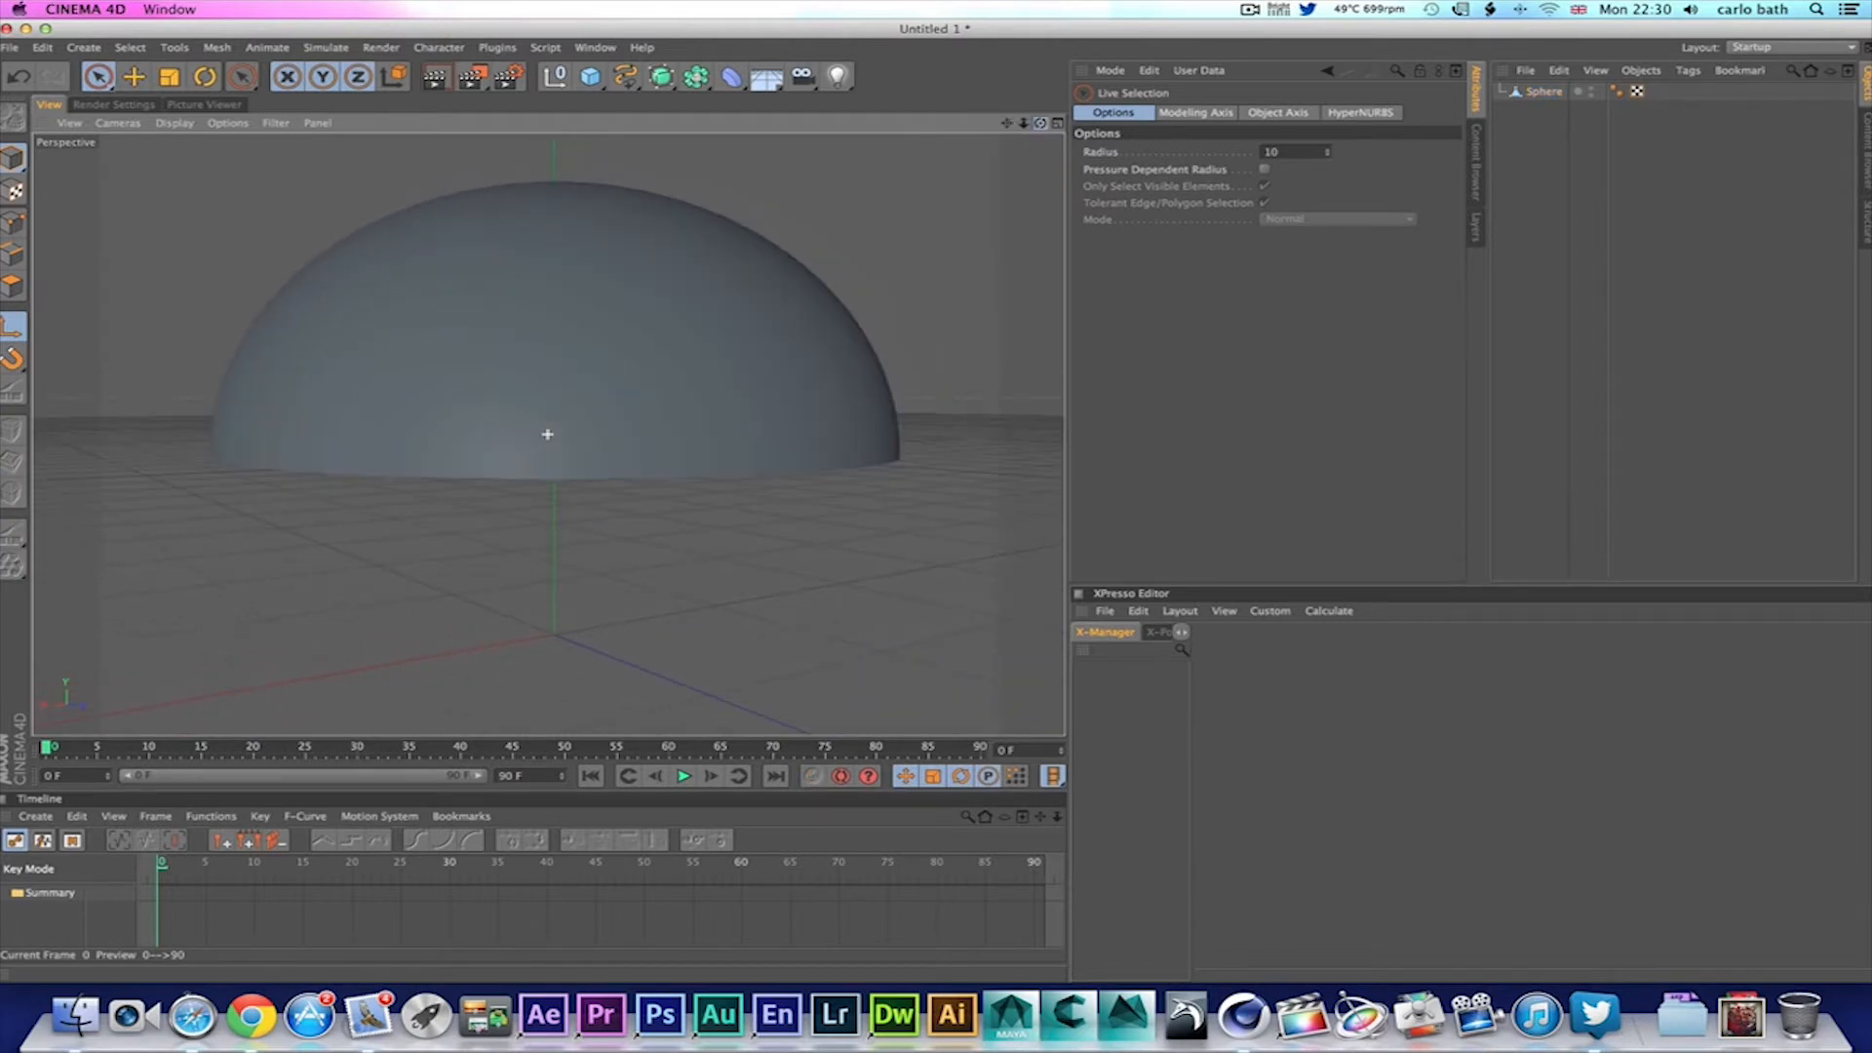
Step: Add a cylinder primitive over the Android logo in the maximised Front view
click(1058, 124)
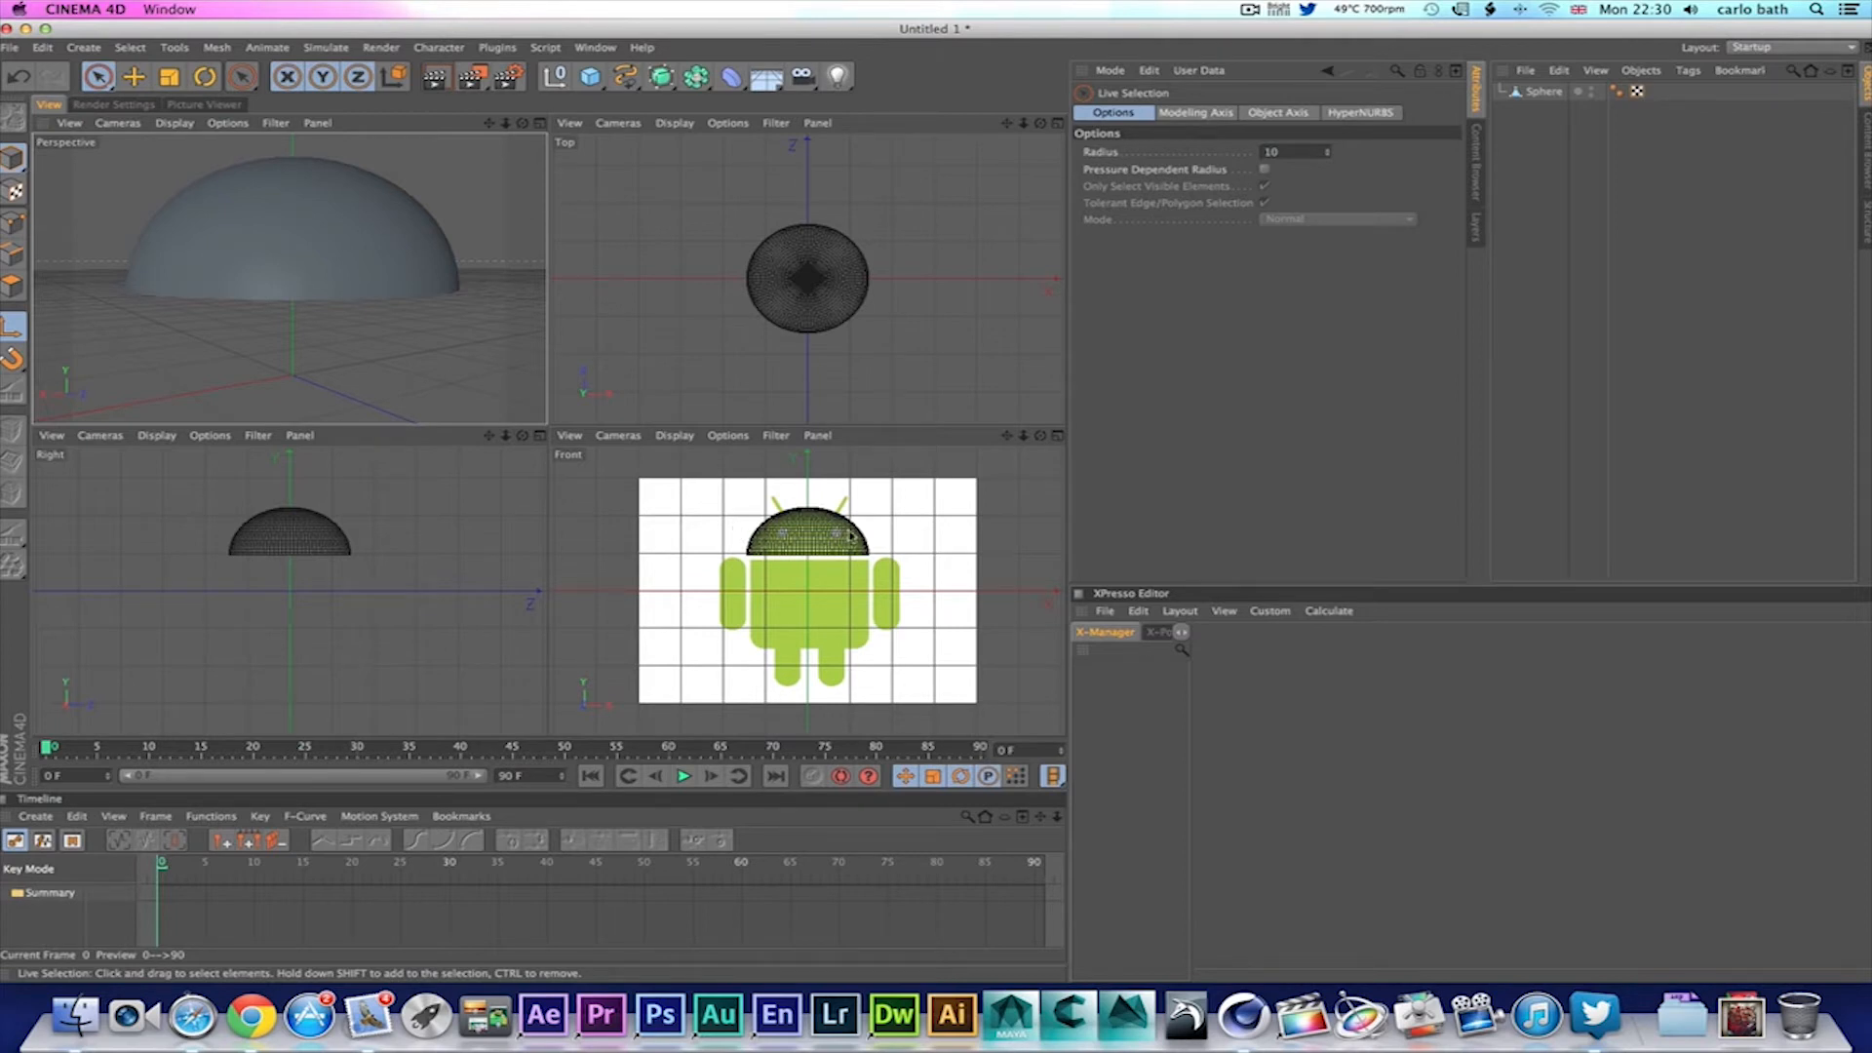
click(1059, 437)
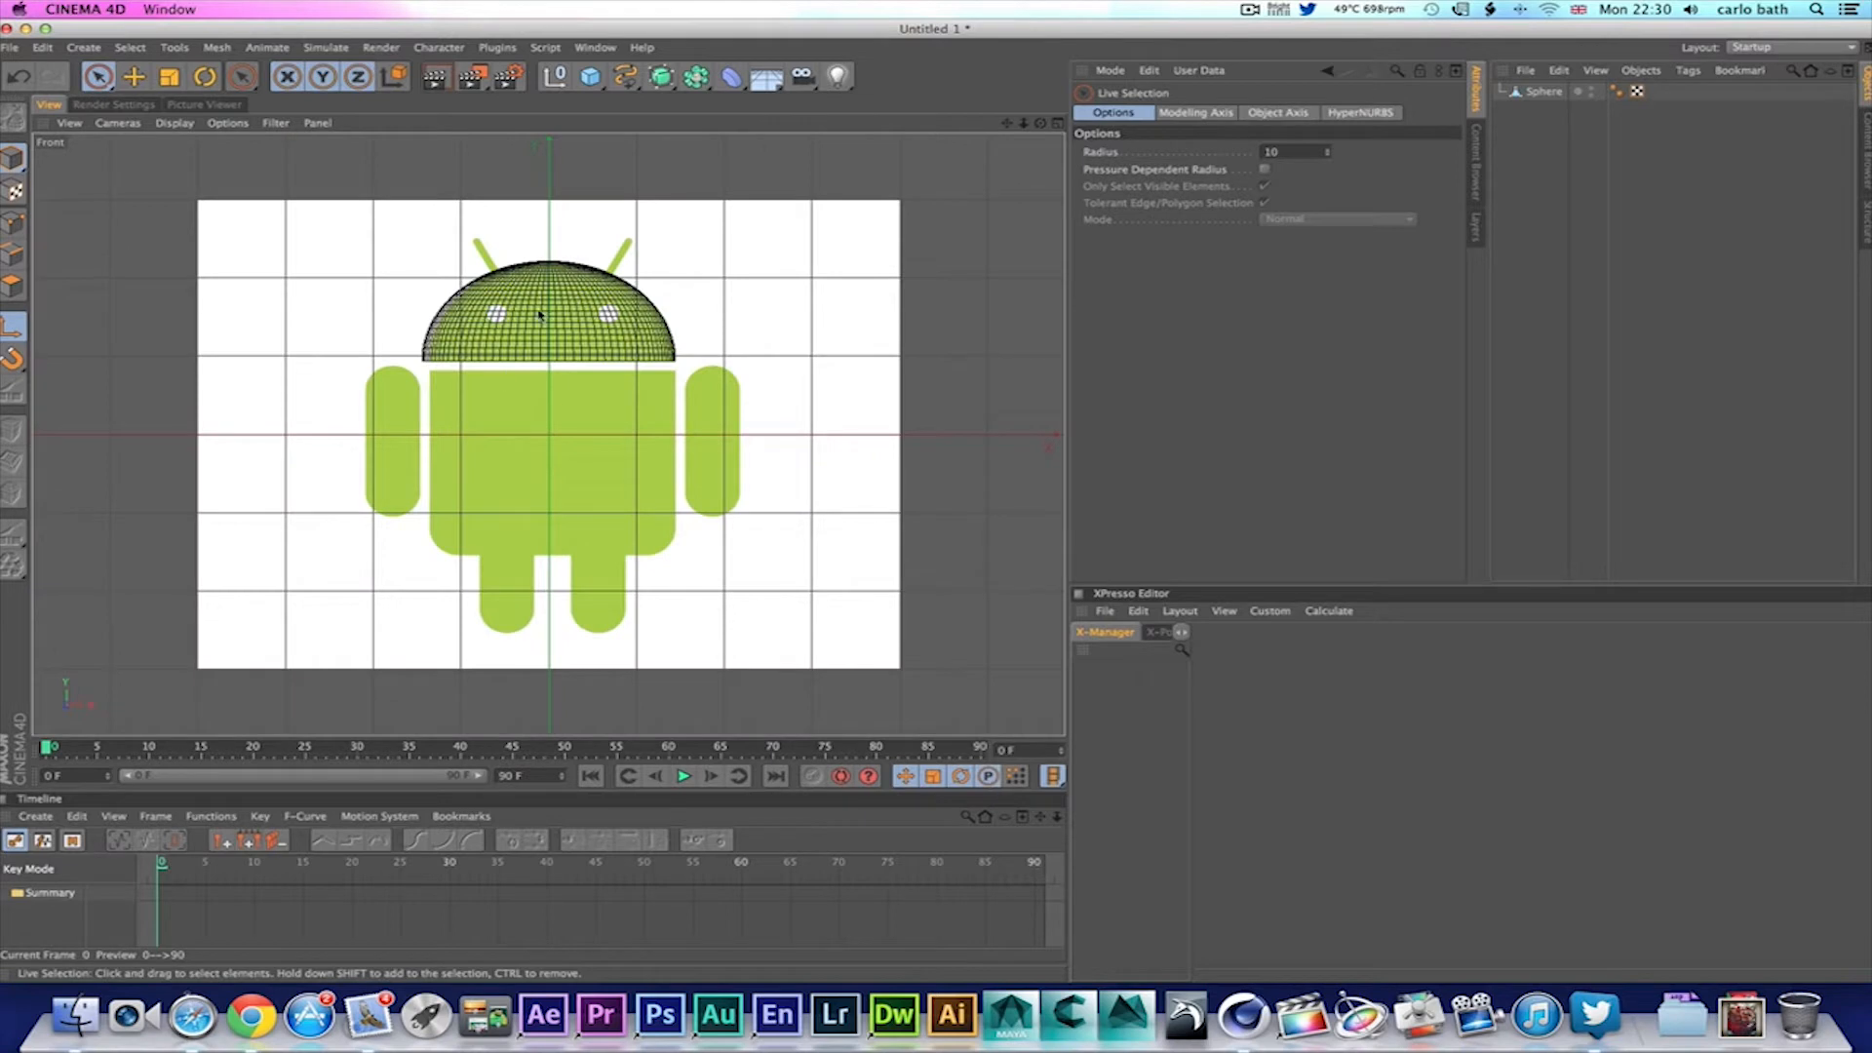
click(583, 343)
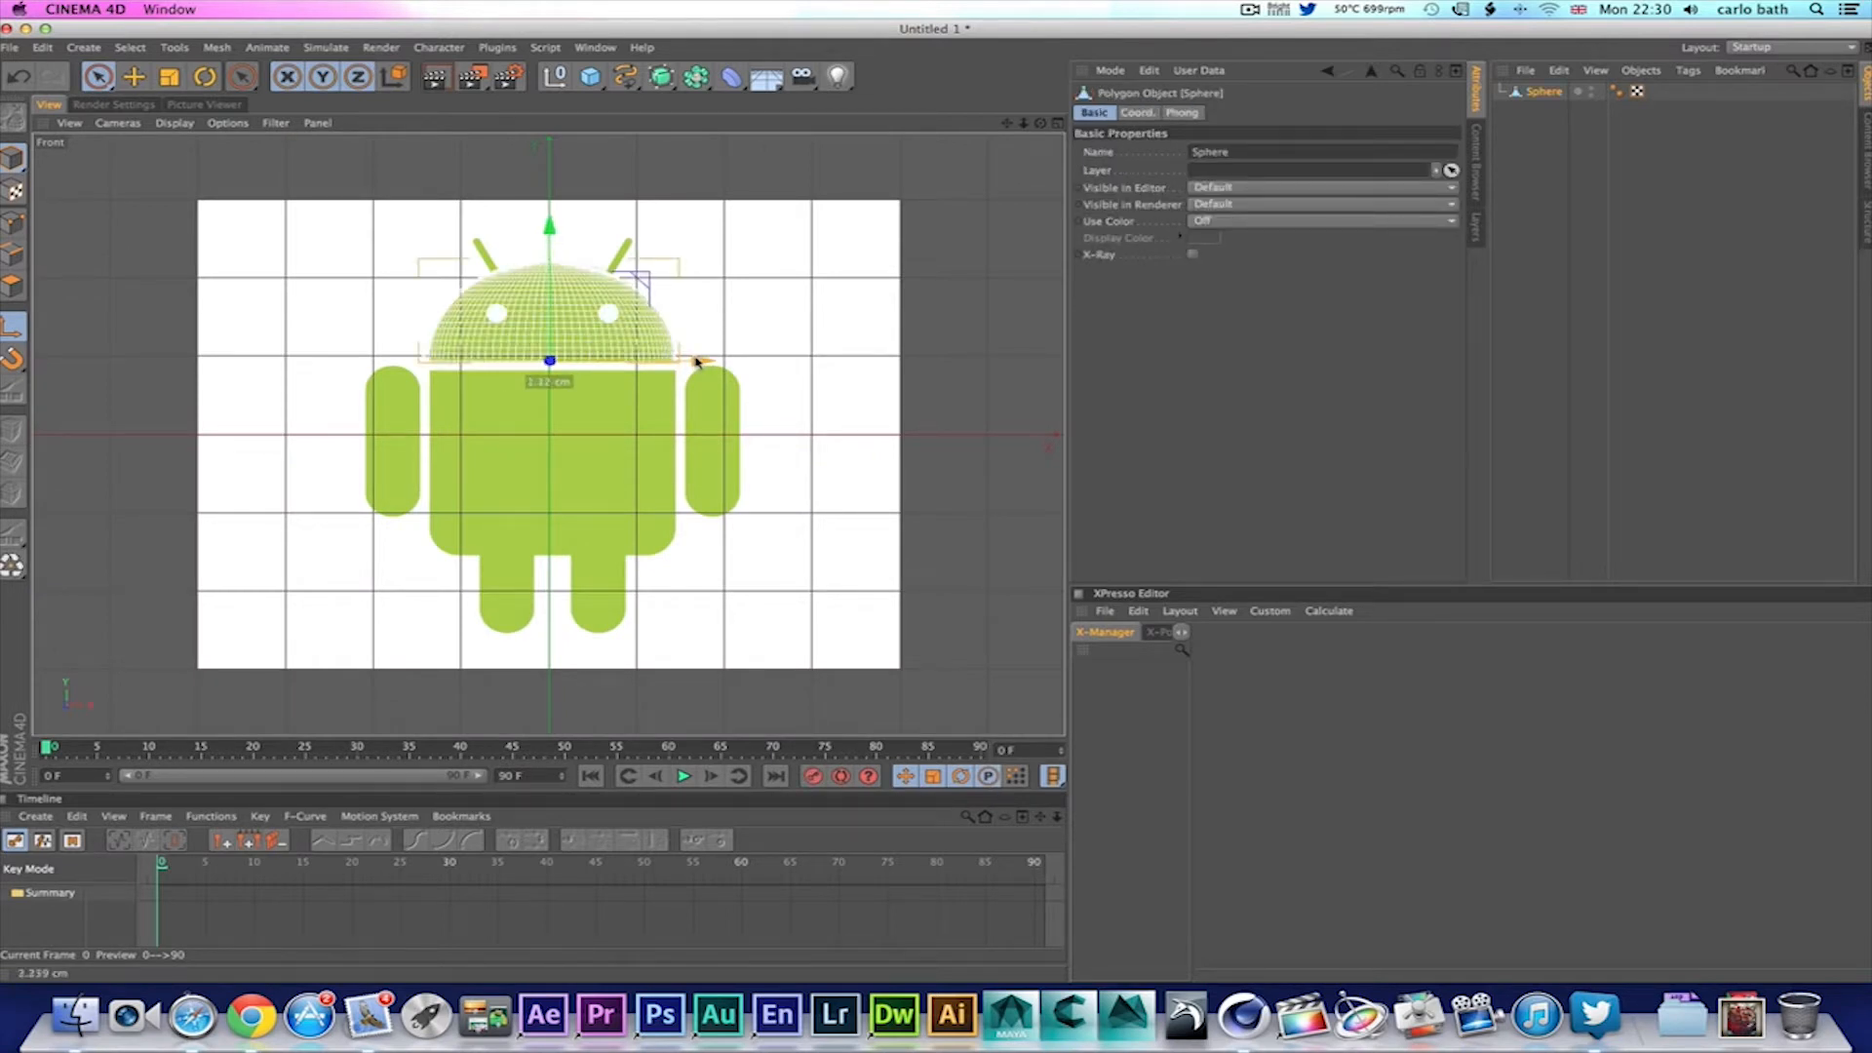
click(685, 310)
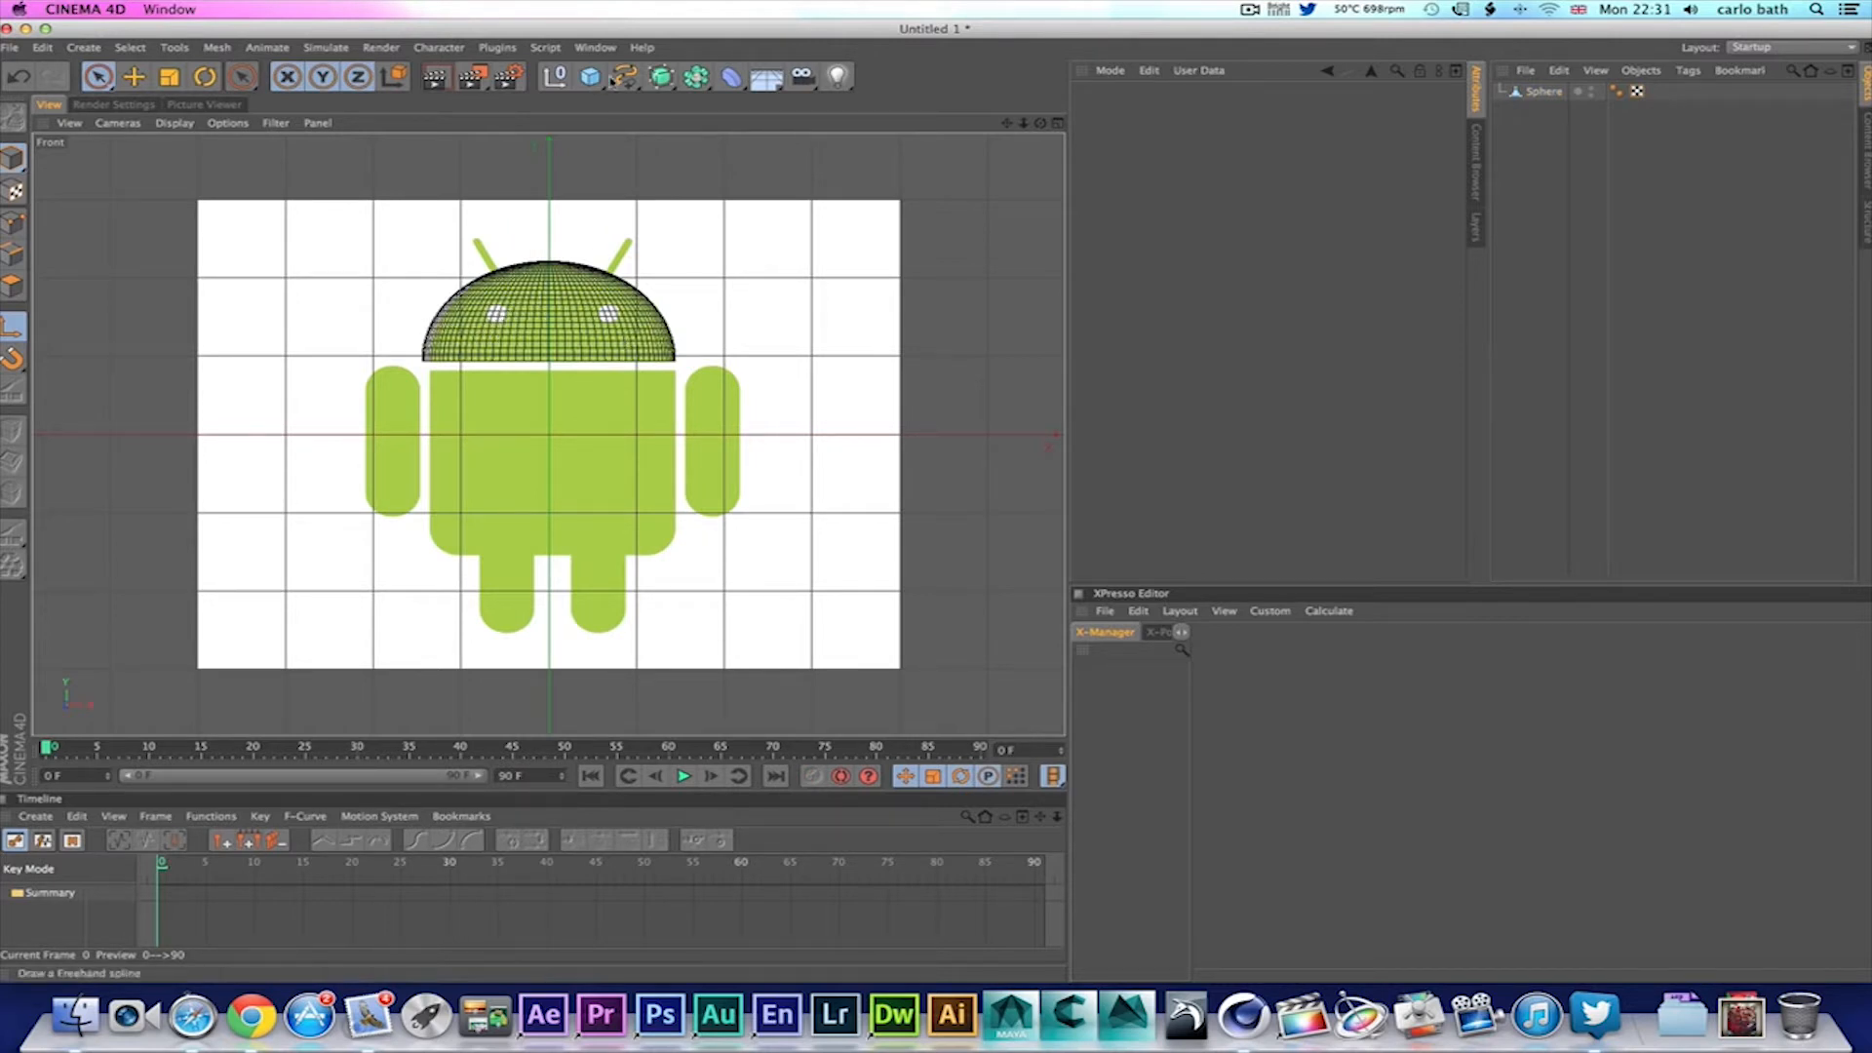
drag(601, 88, 1014, 111)
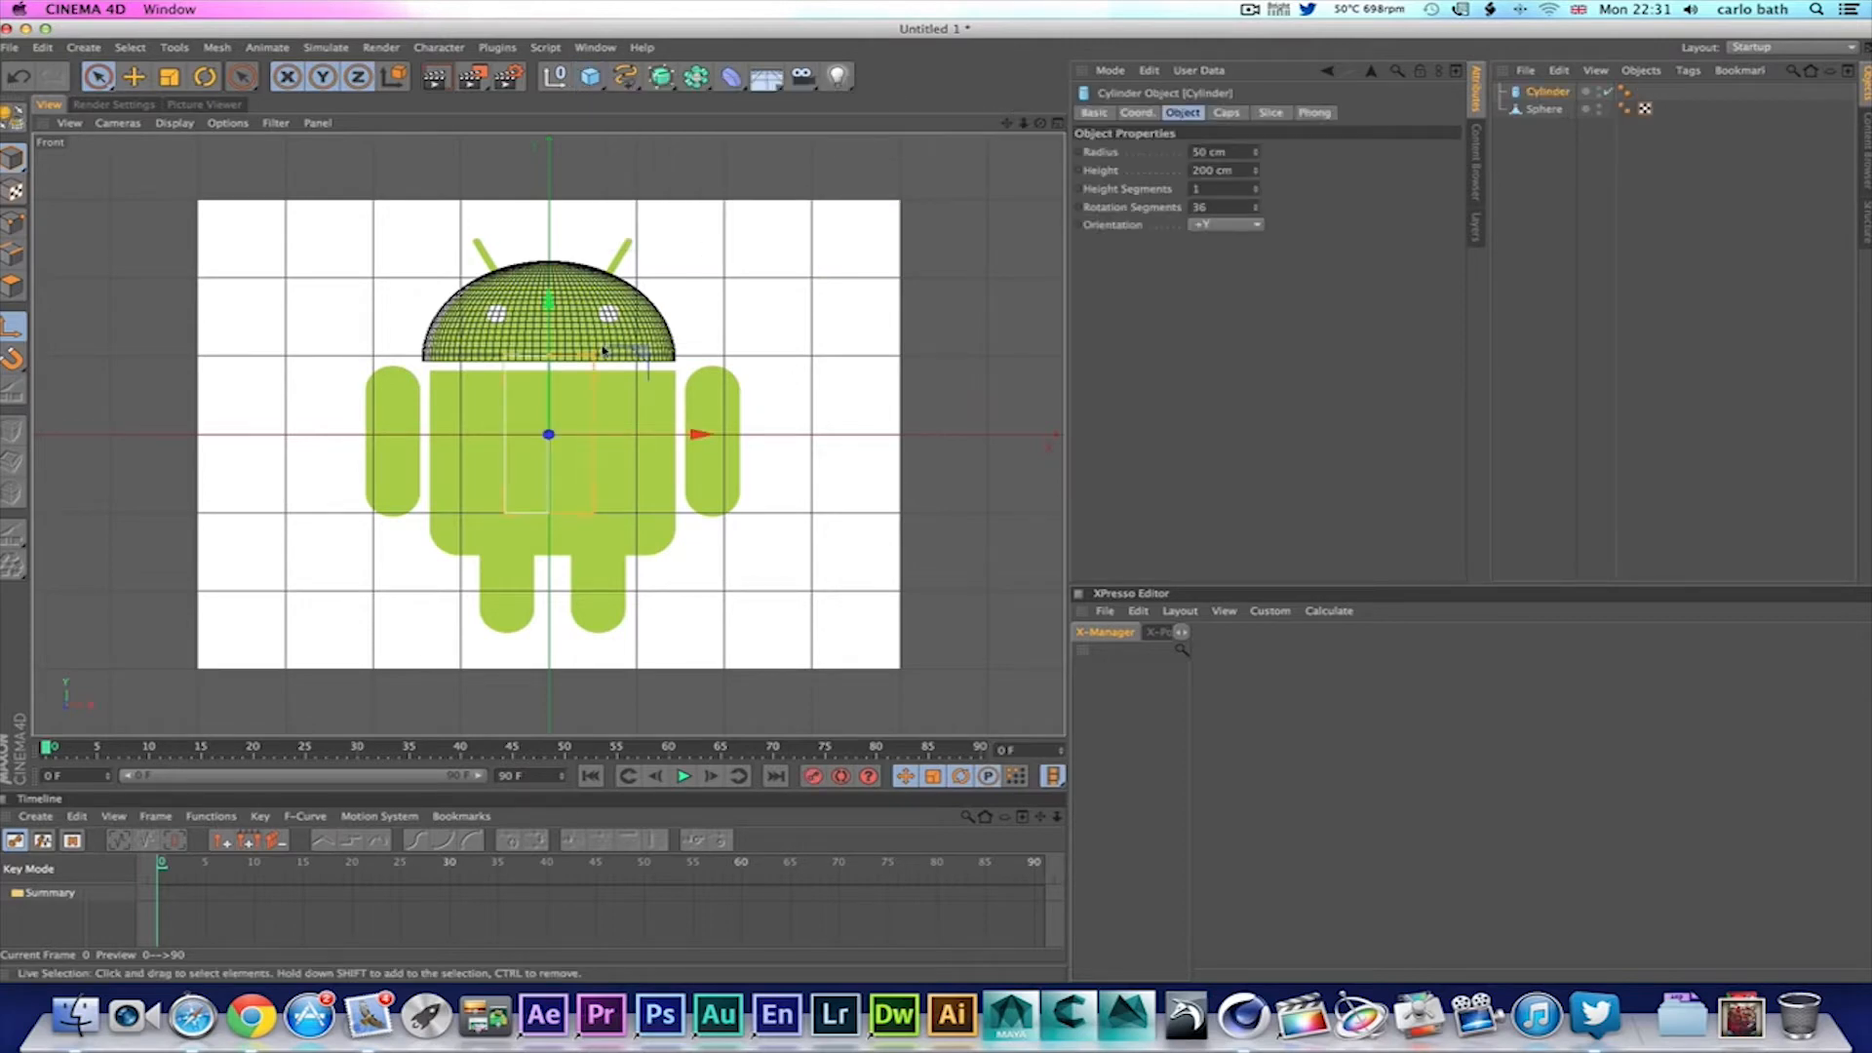
Step: Move the cylinder up and along positive X until it is centred on the logo's eye on that side
scroll(604, 351, up, 3)
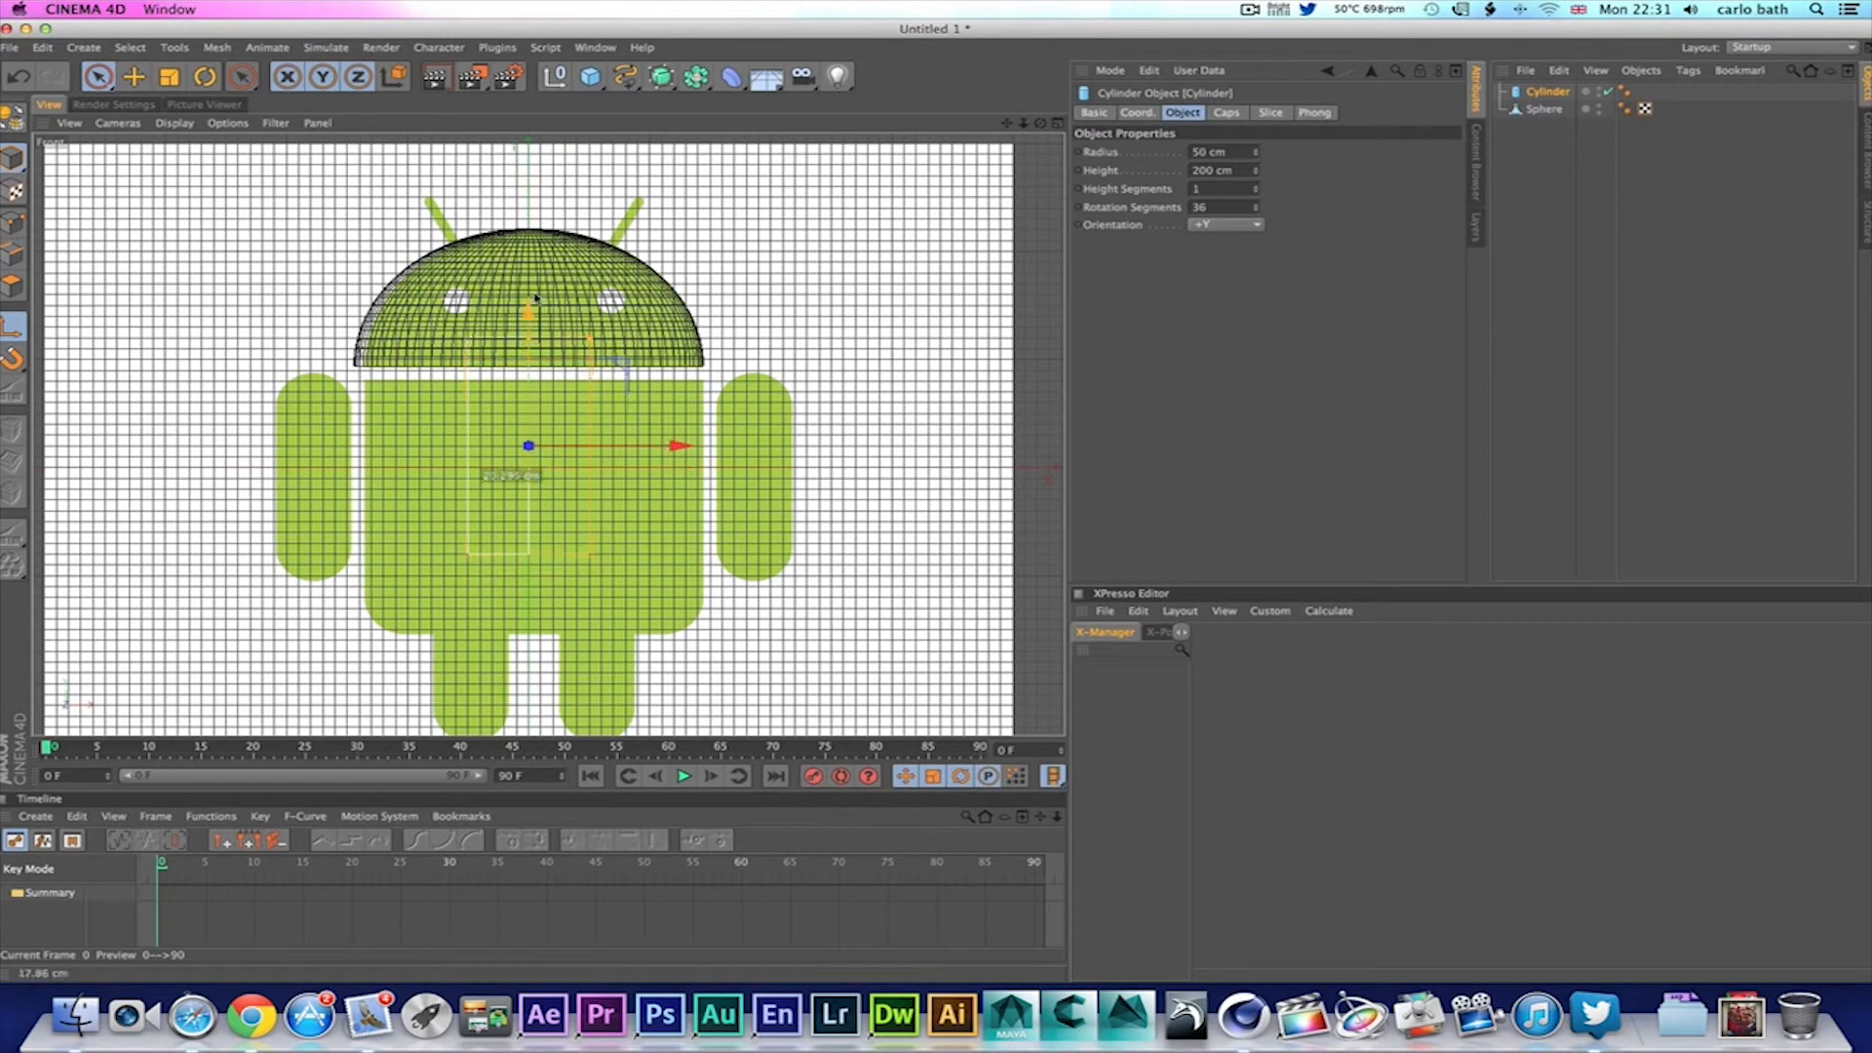
drag(536, 297, 536, 156)
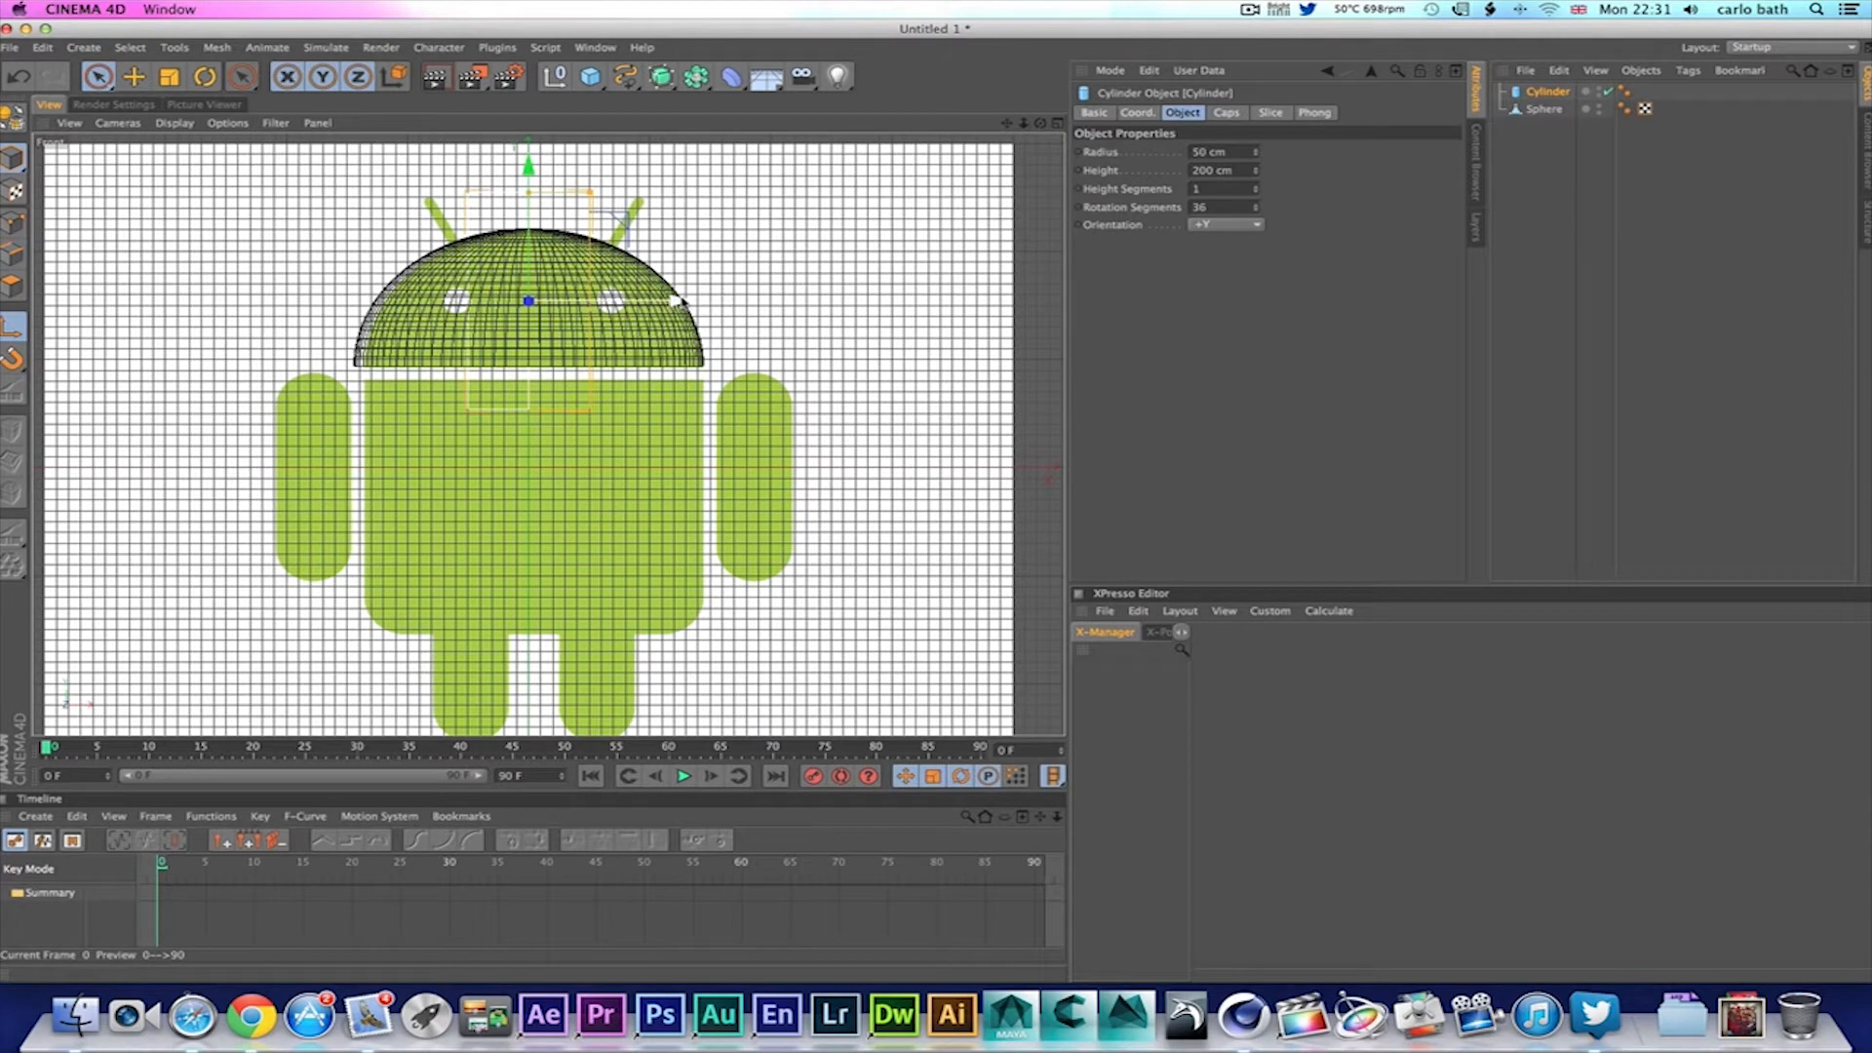
drag(679, 302, 763, 302)
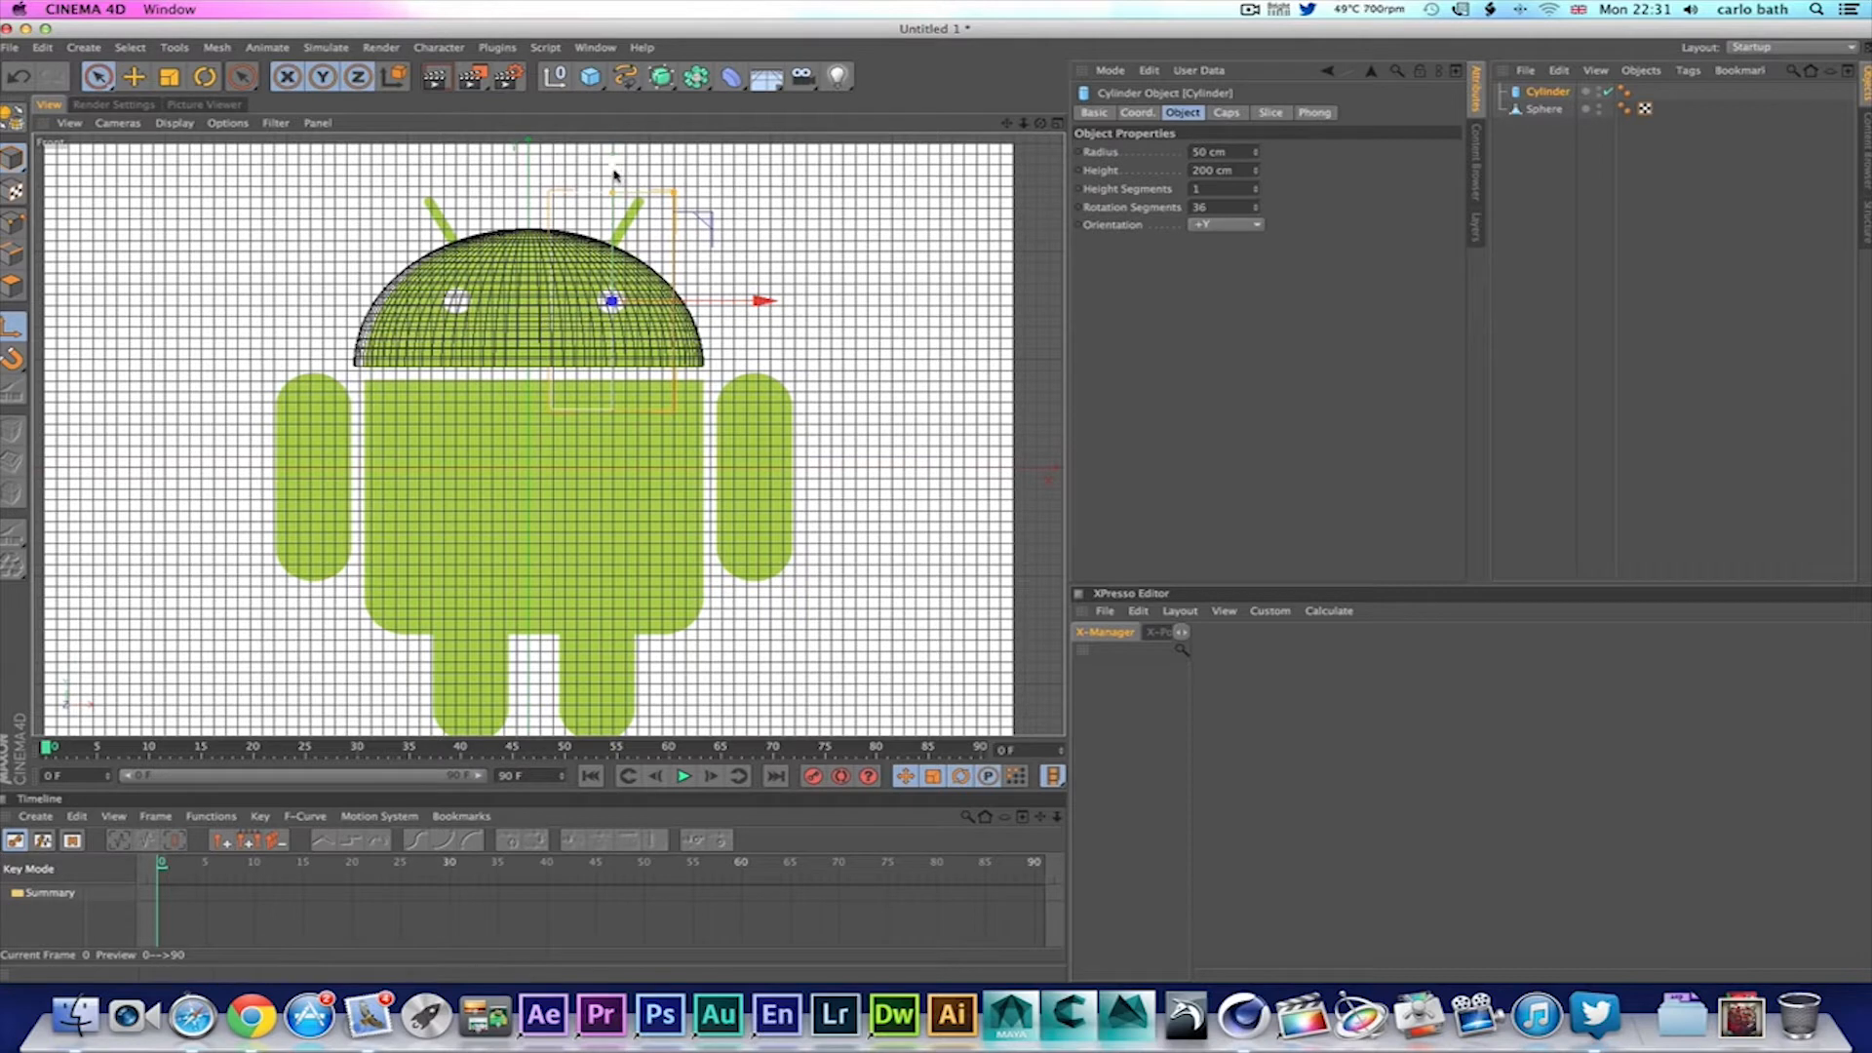
drag(612, 173, 612, 173)
Step: Rotate the cylinder so its round end faces the Front view and reduce its radius to about 12.6 cm to match the eye
click(203, 77)
drag(615, 368, 570, 173)
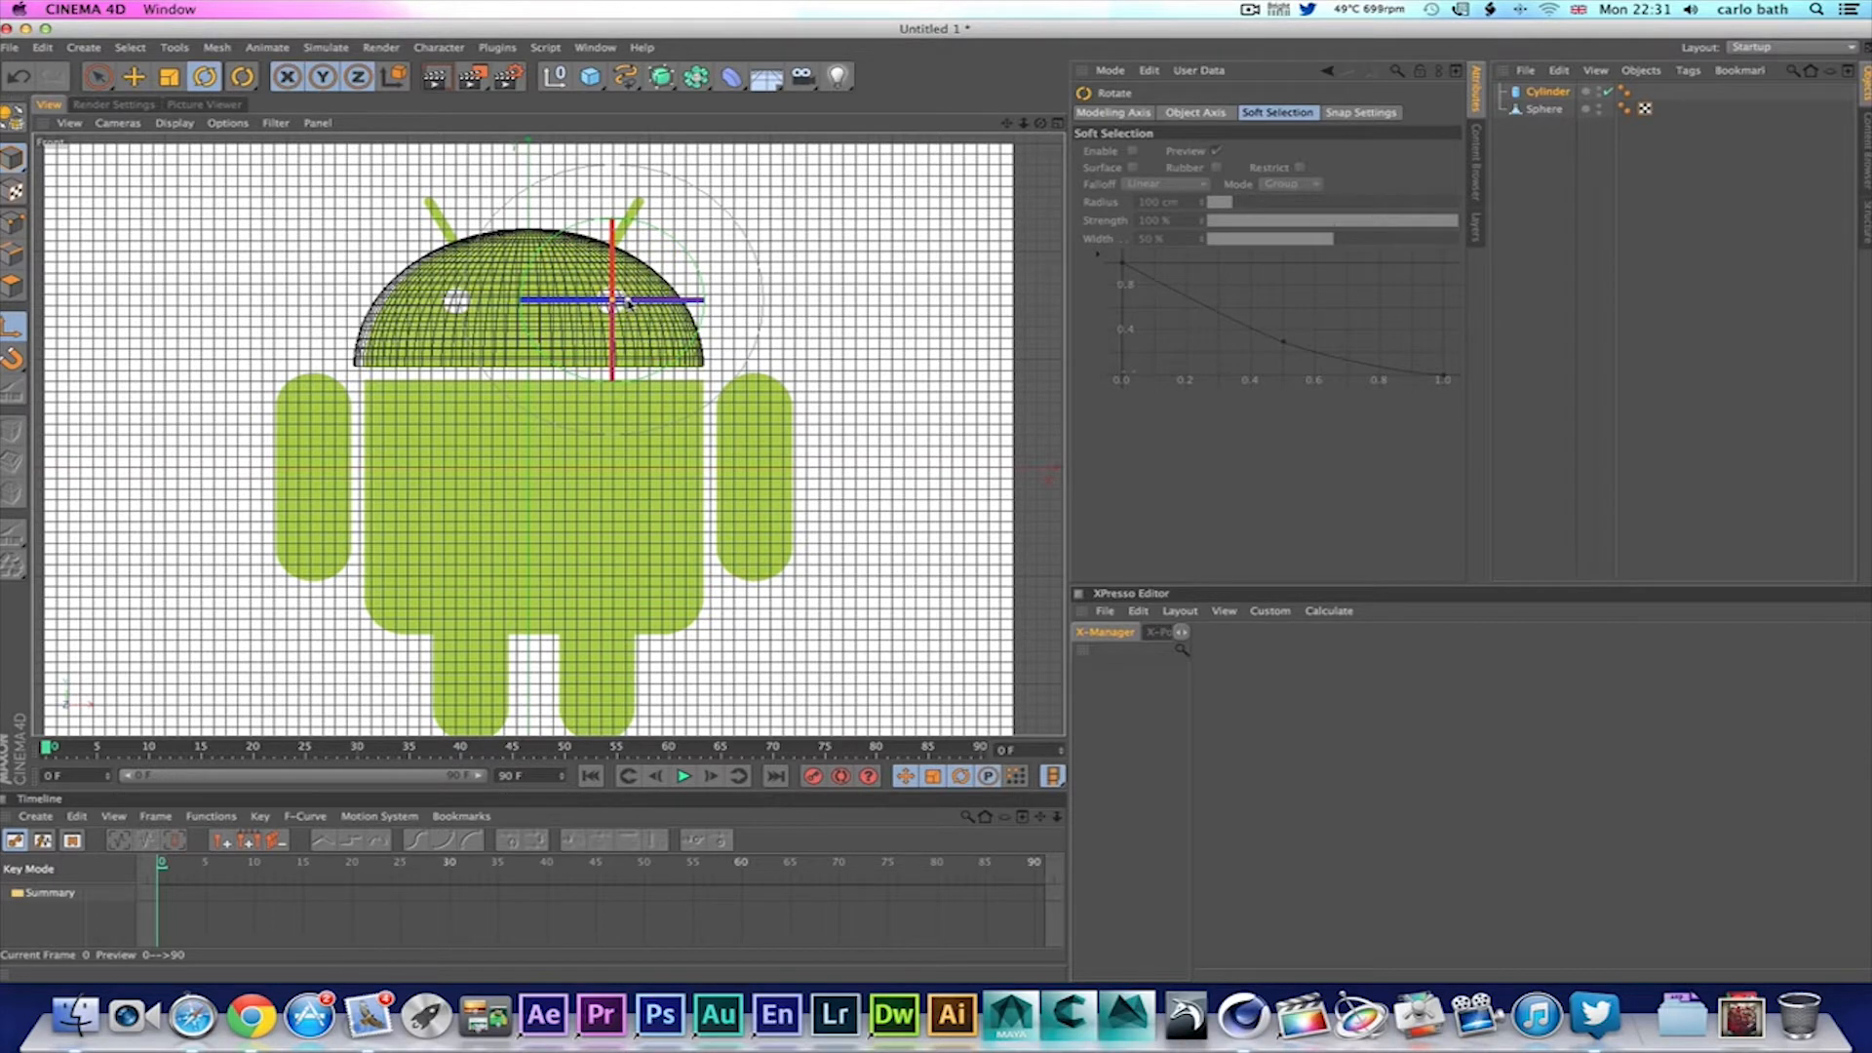
click(98, 77)
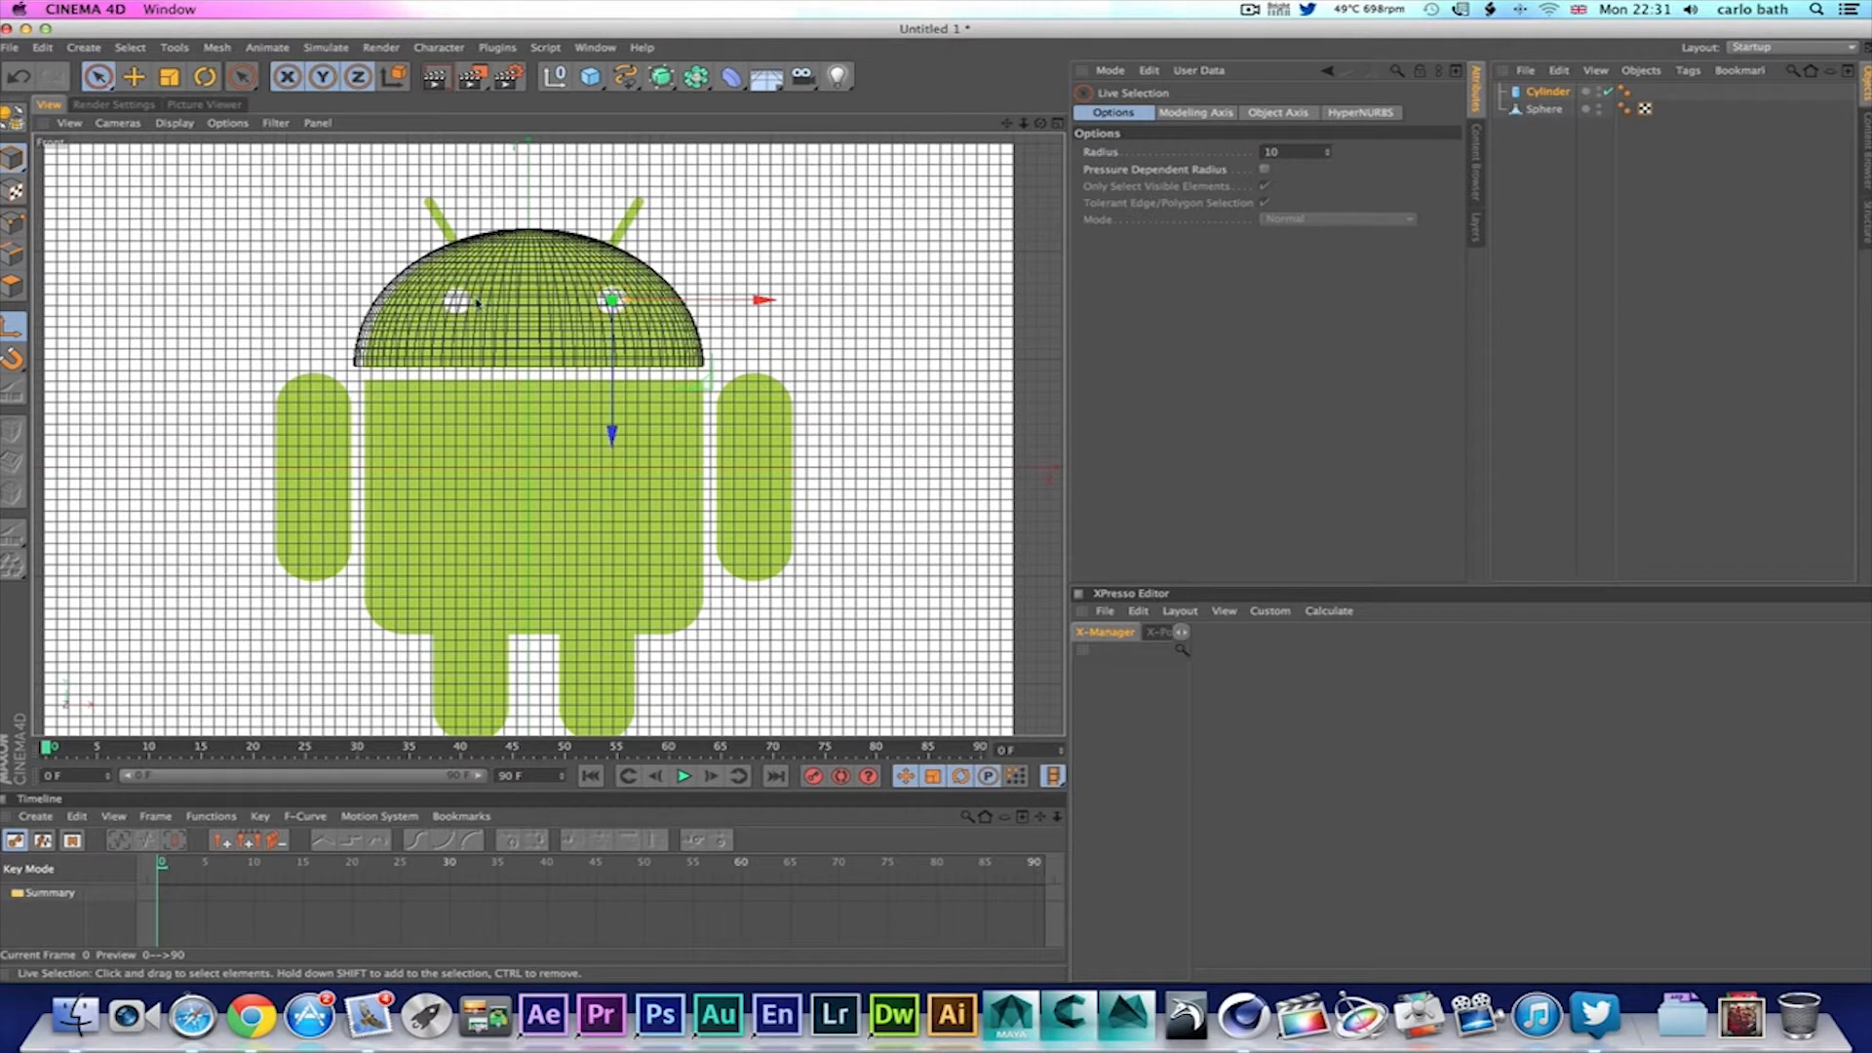
click(1546, 91)
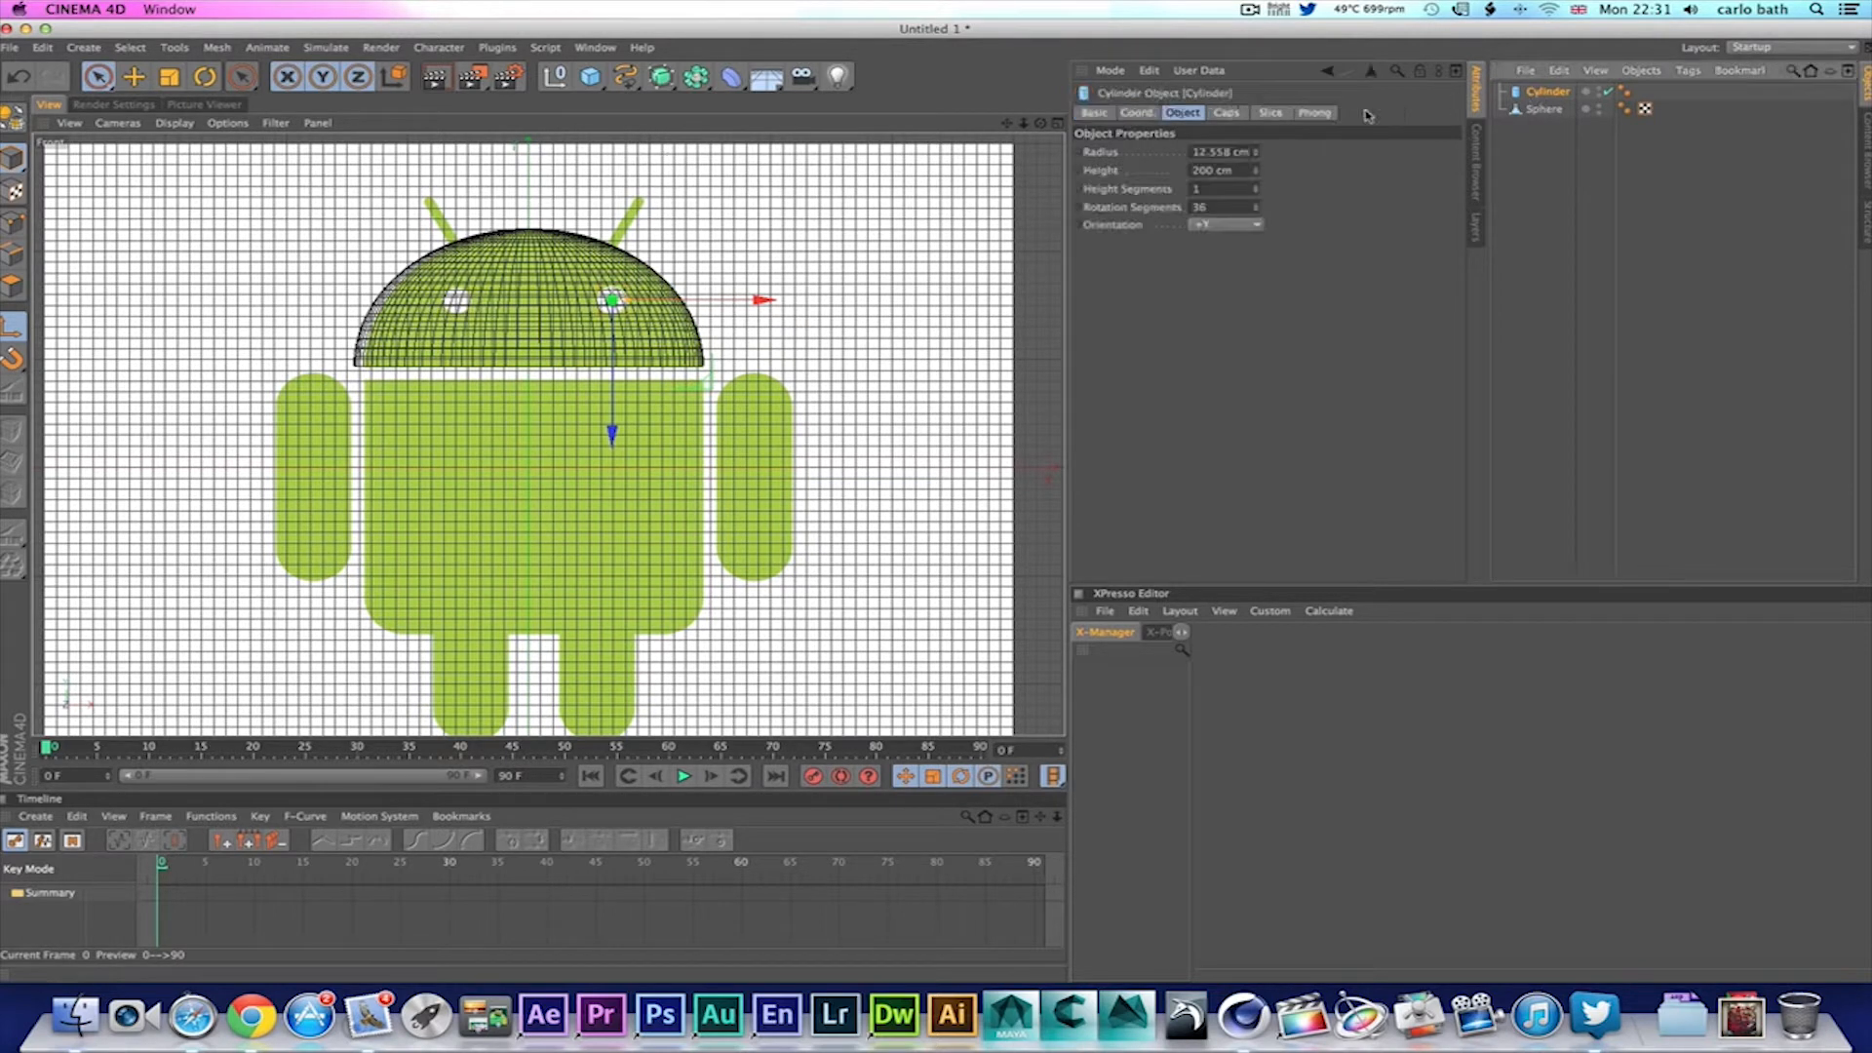
Step: Mirror the eye cylinder across the ZY plane by nesting it in a Symmetry object, and nudge it slightly inward to align both eyes
click(696, 77)
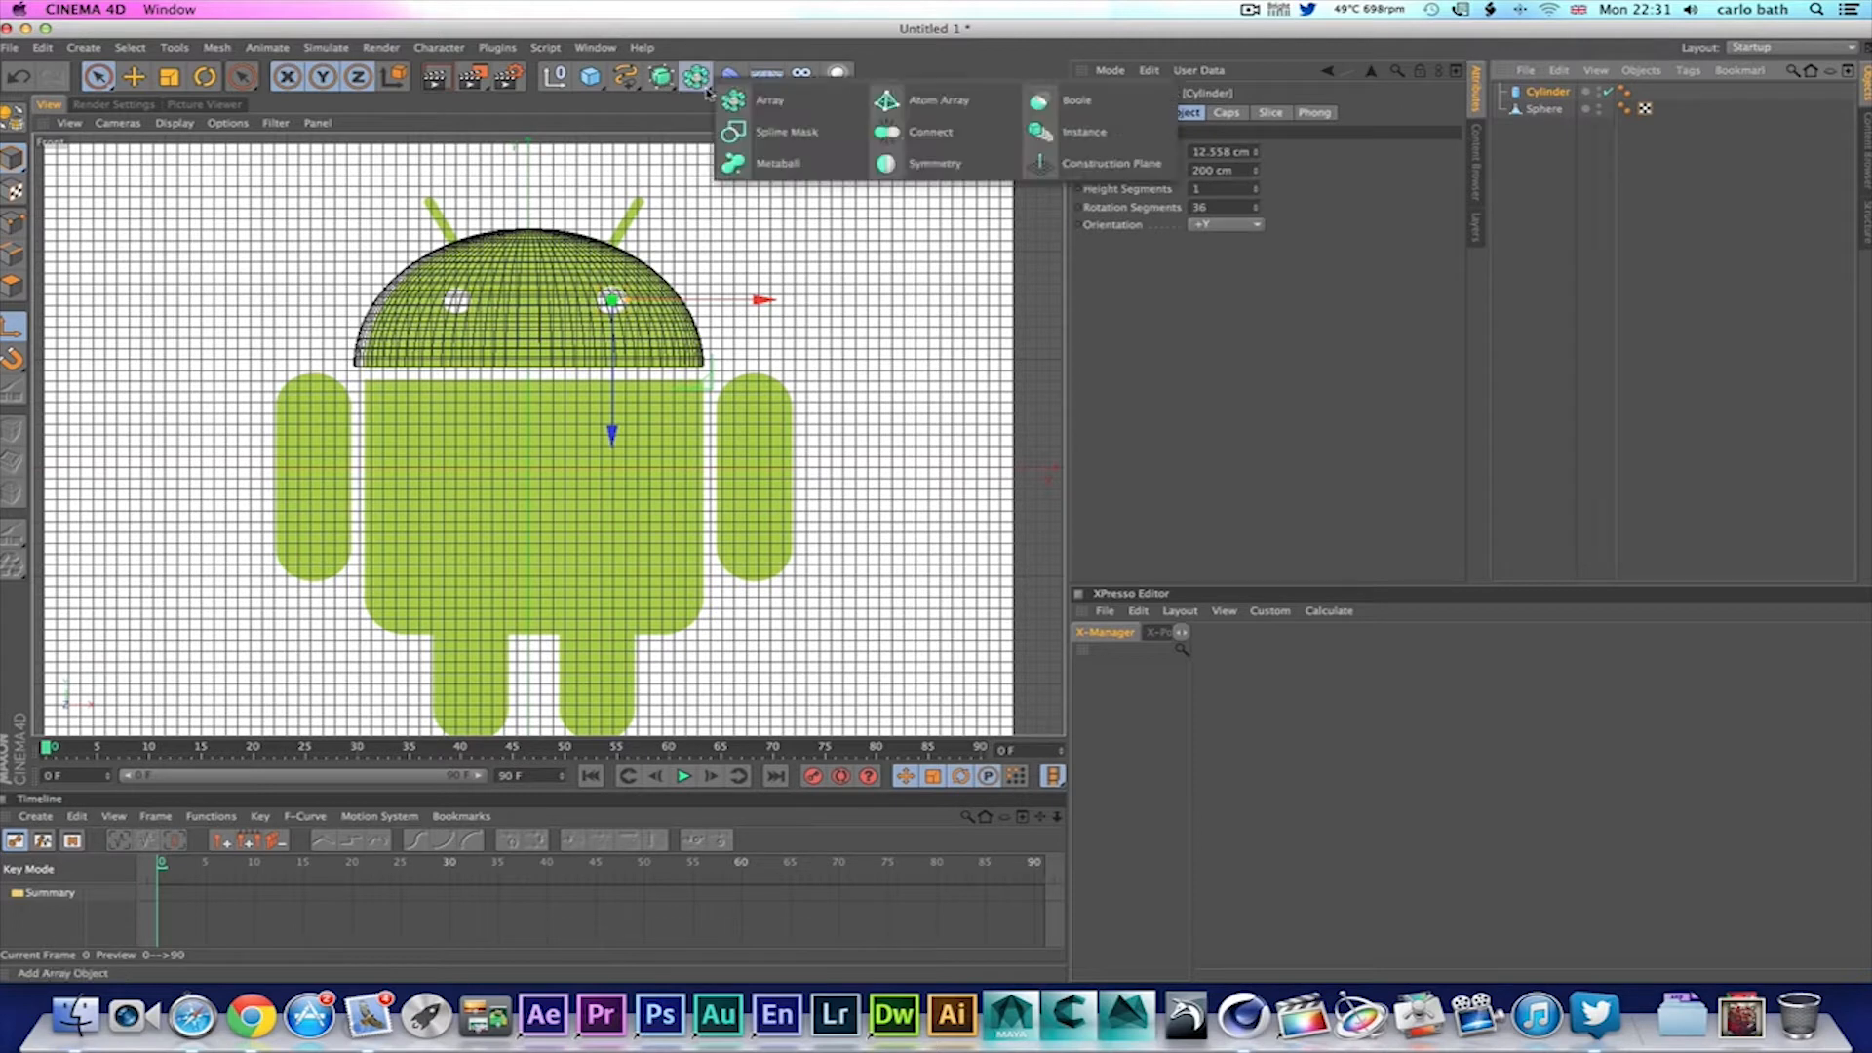
click(894, 164)
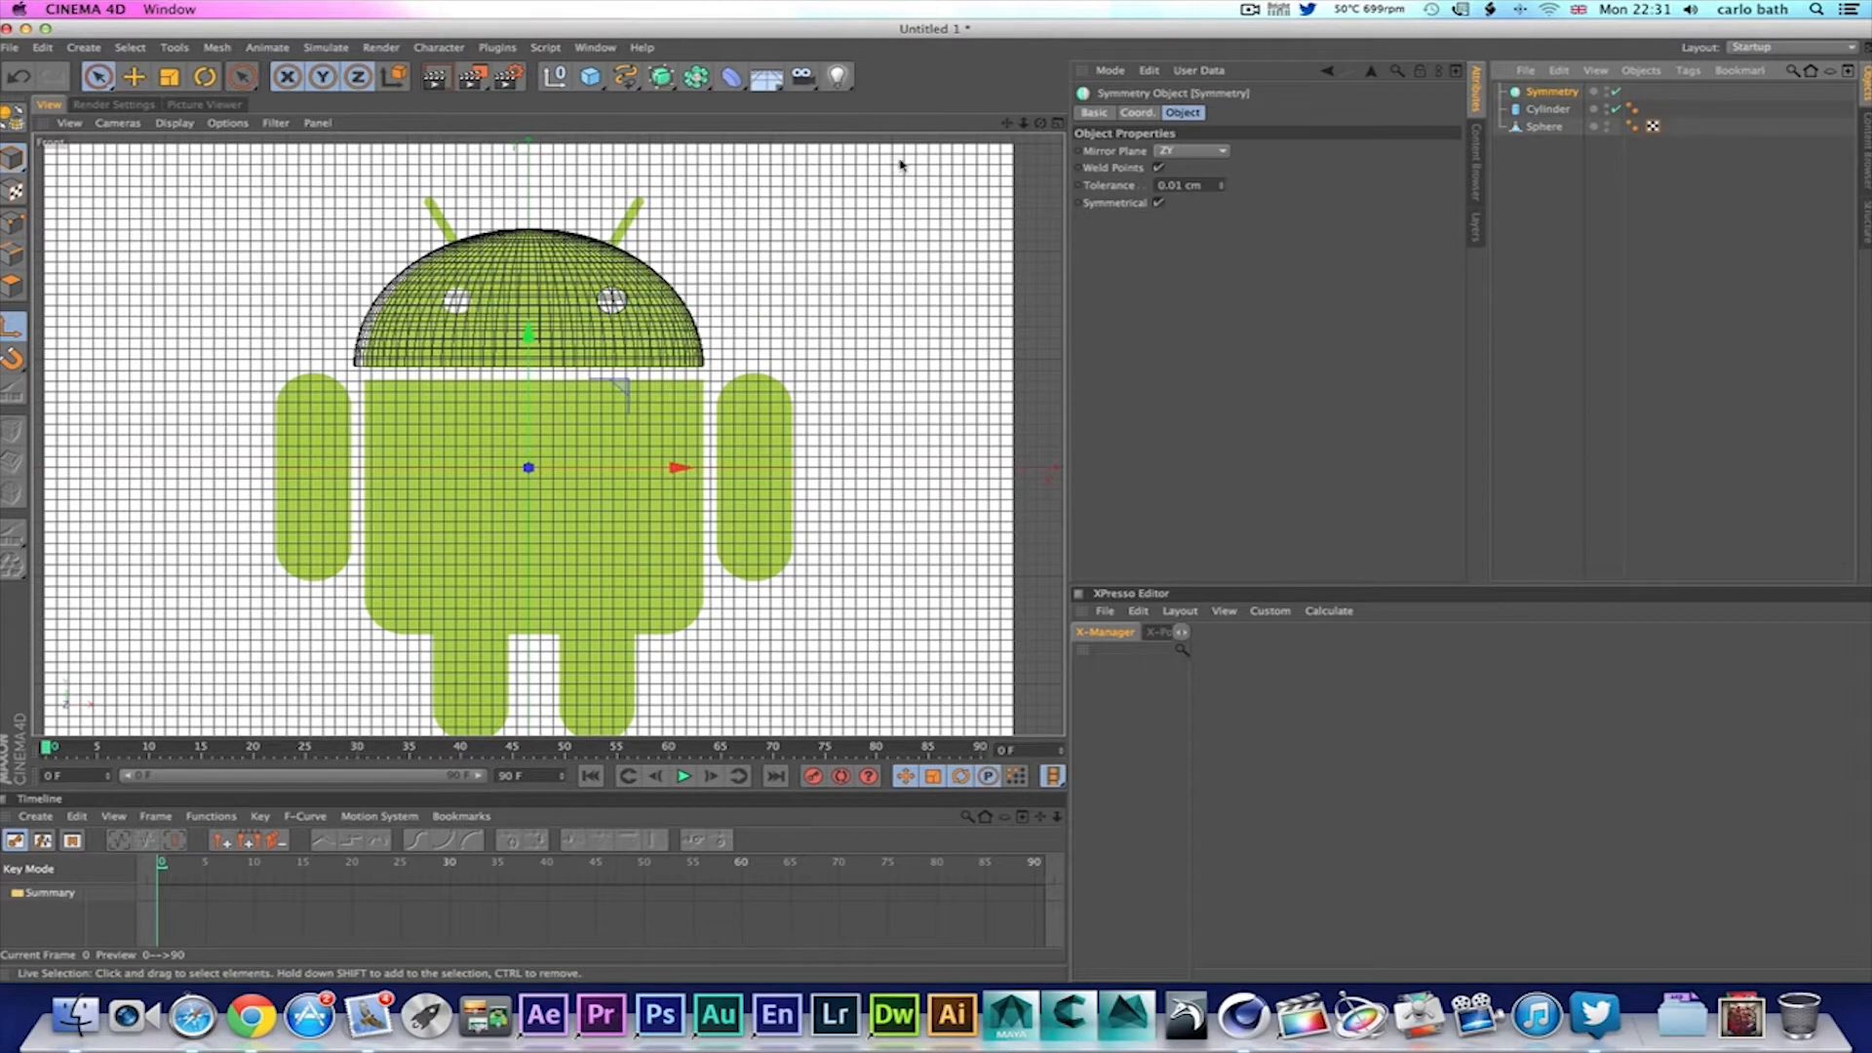
click(1545, 117)
drag(1545, 117, 1550, 93)
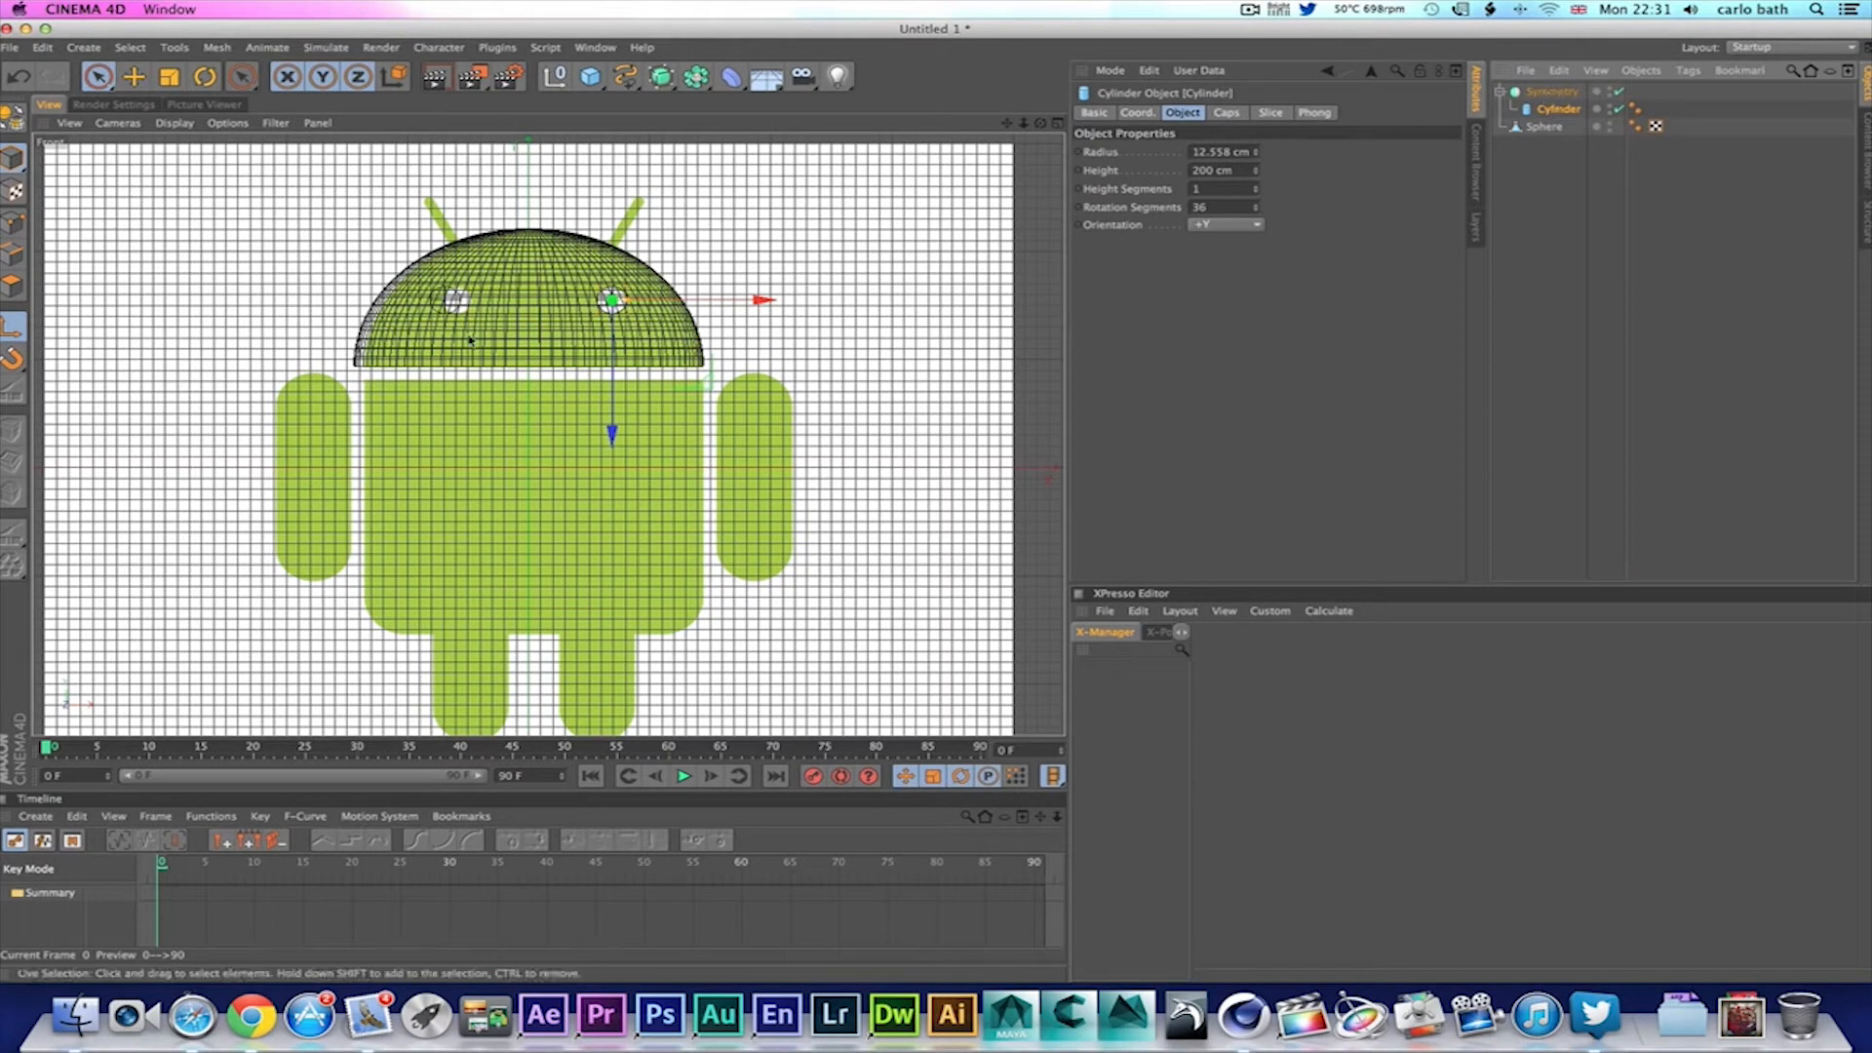
drag(764, 301, 756, 302)
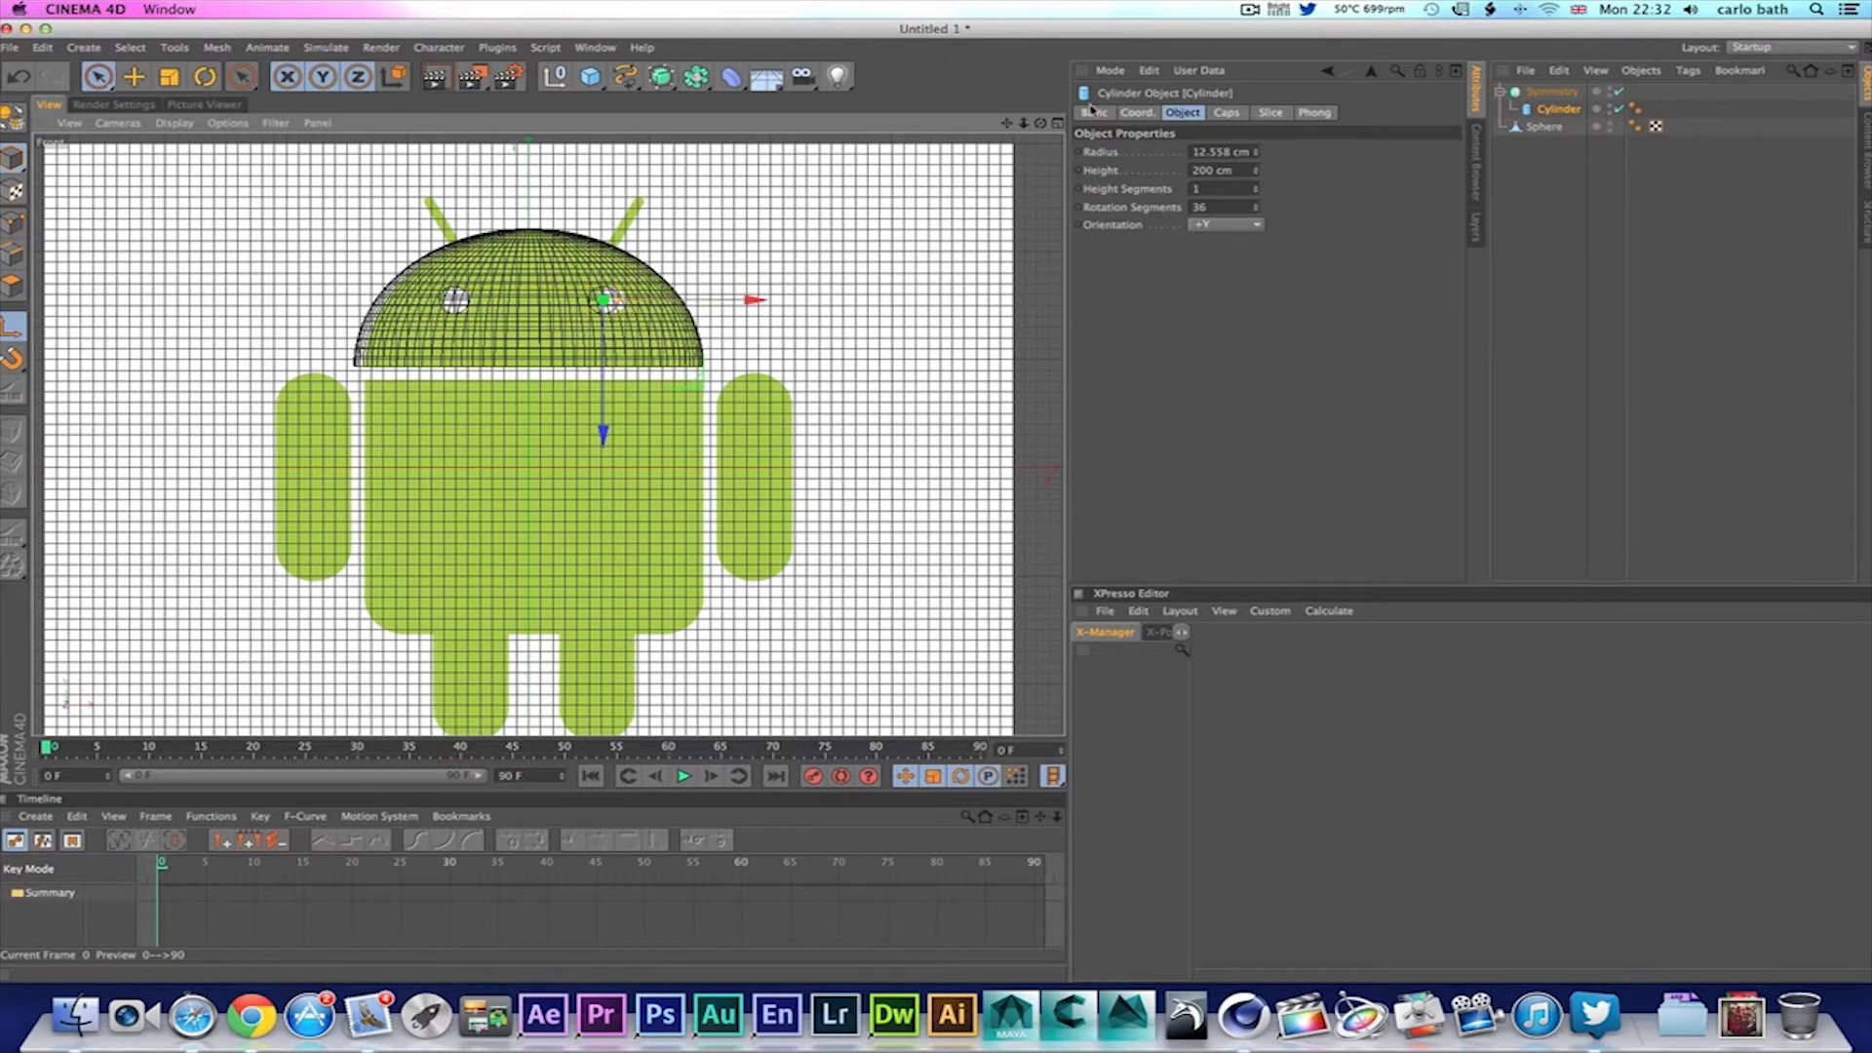
Step: In the maximised Perspective view, move the eye cylinder outward along X until its end emerges from the head
click(1058, 124)
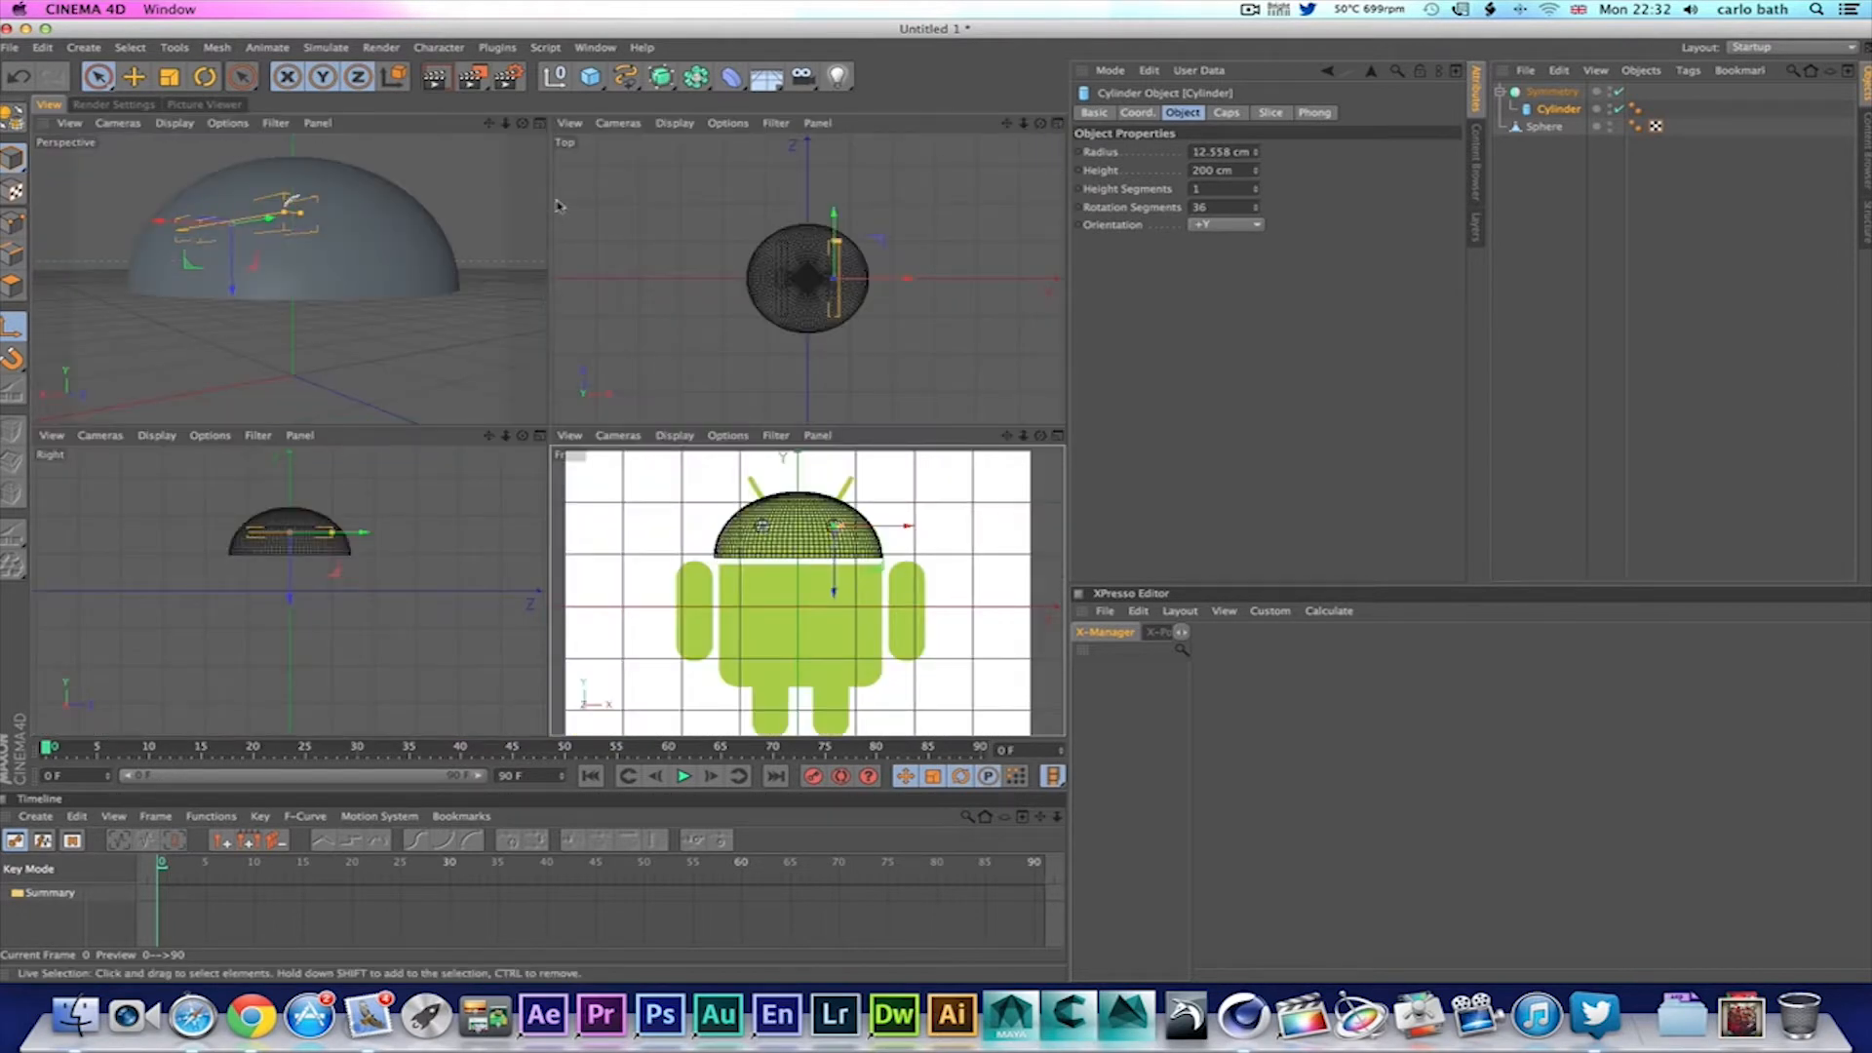
click(539, 124)
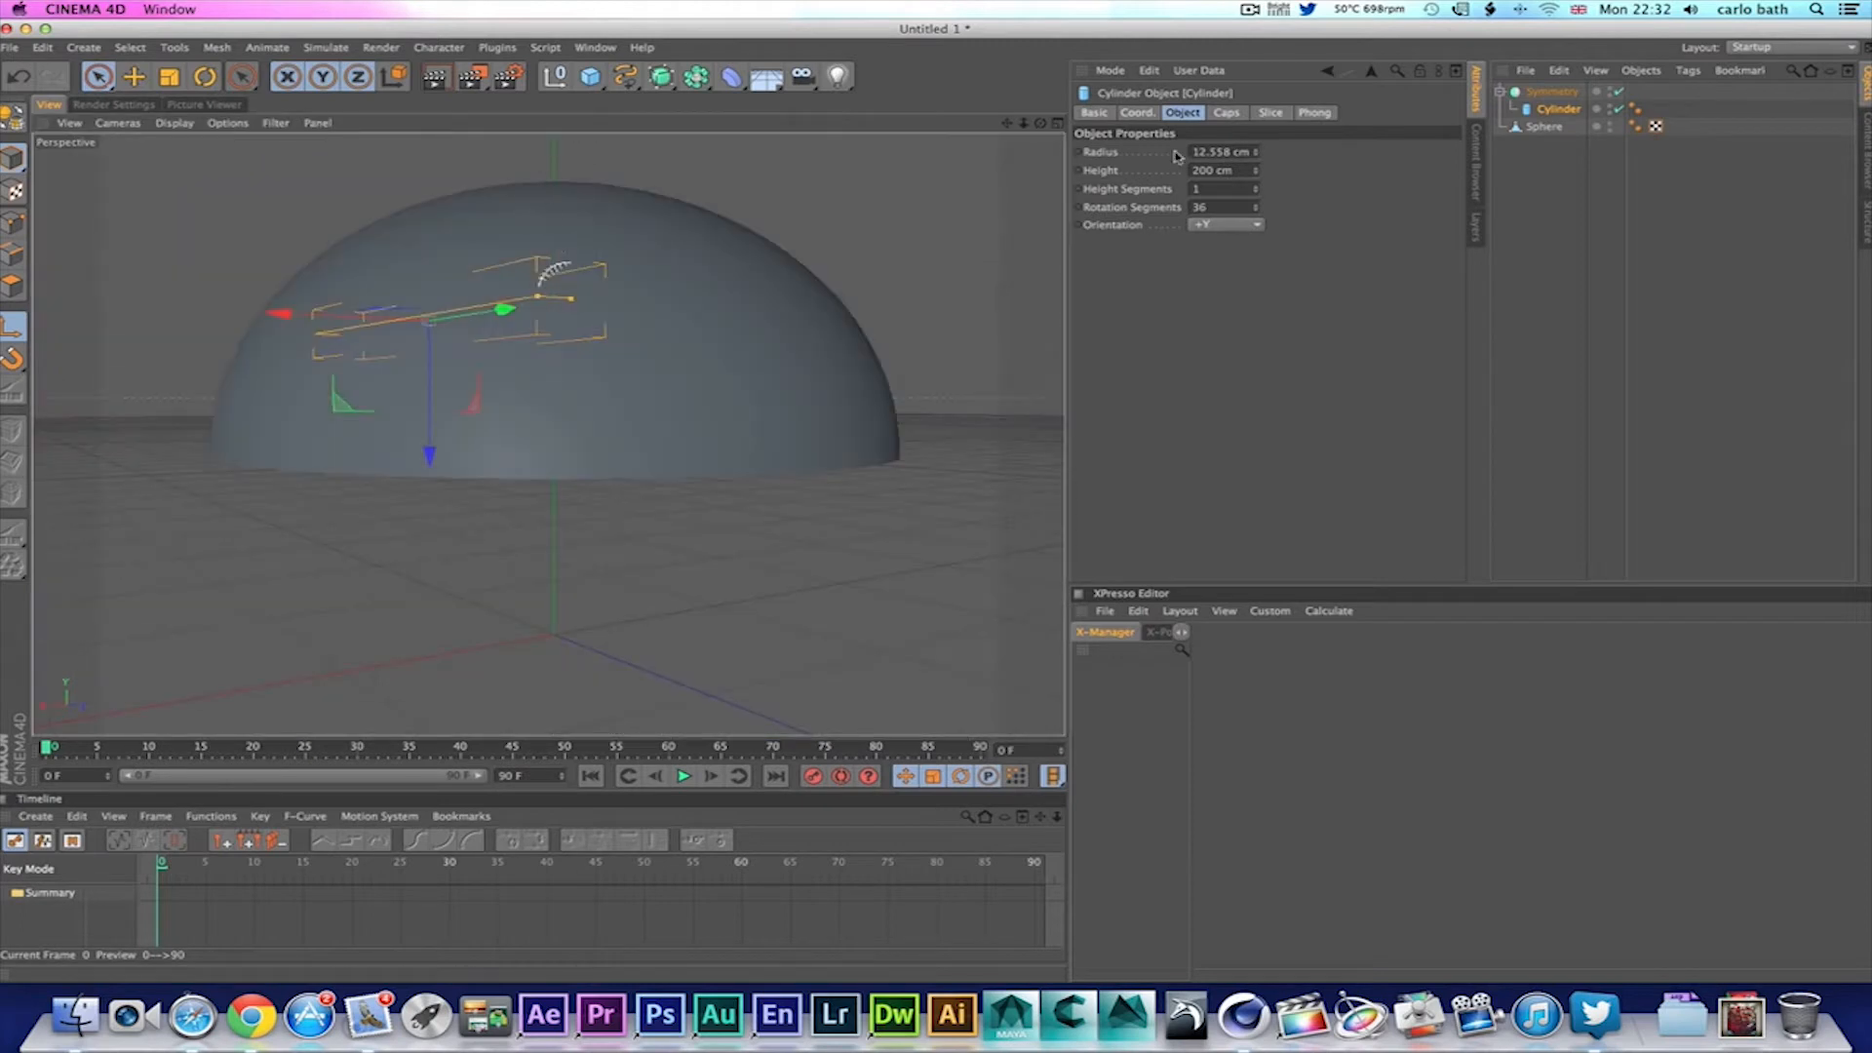
drag(1040, 123, 1043, 160)
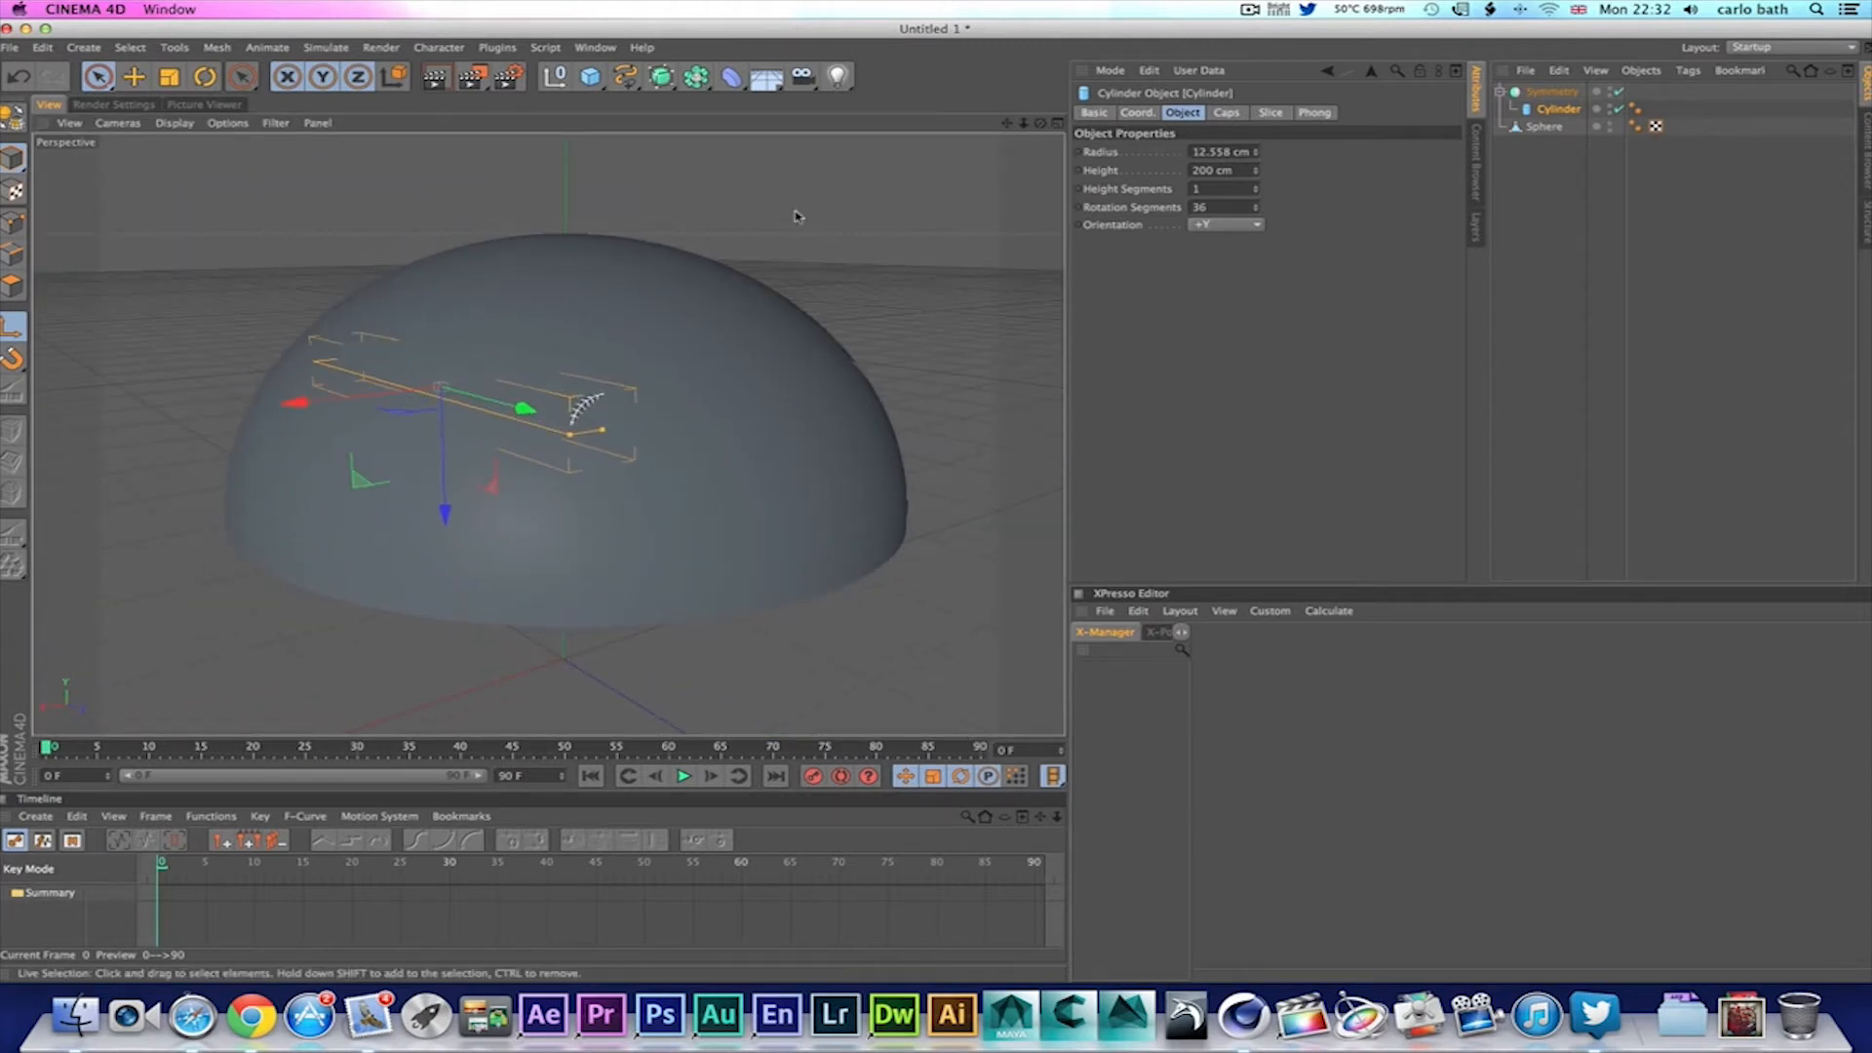
drag(330, 391, 246, 408)
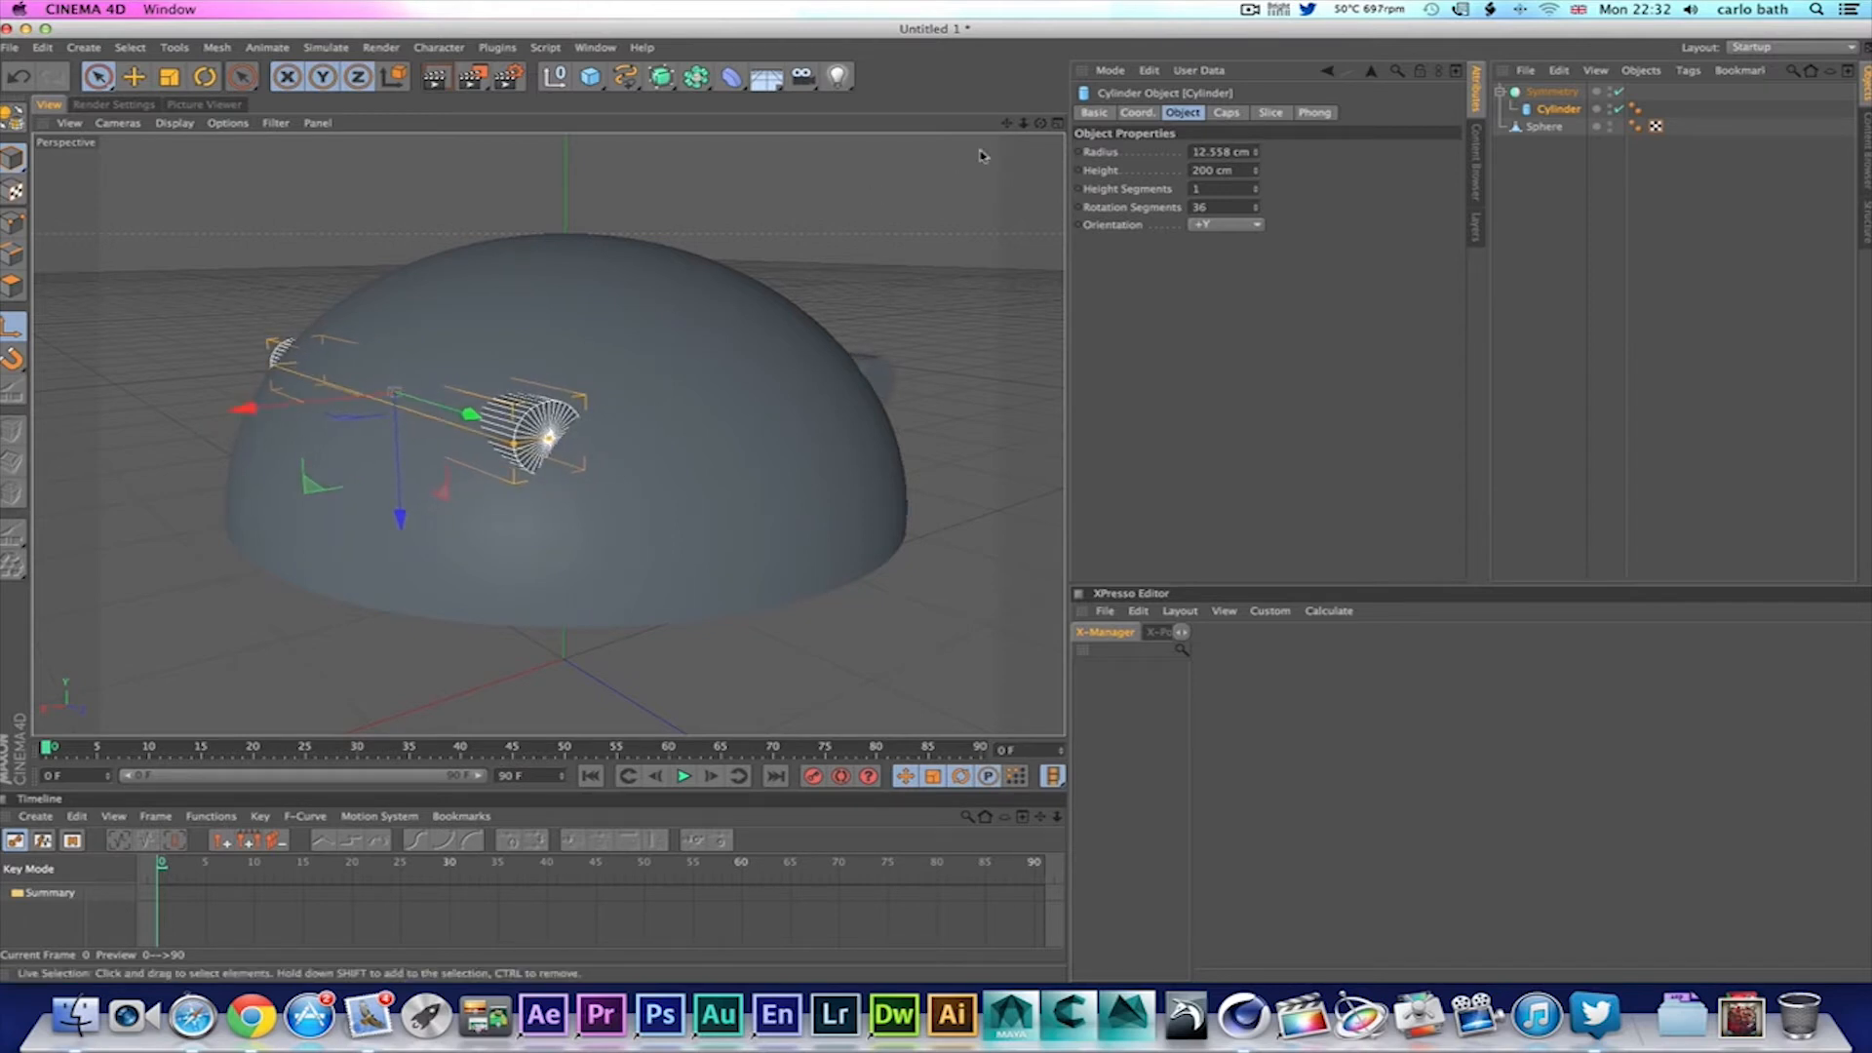
Step: Push the eye cylinder forward so it protrudes from the face, and fine-tune its position slightly upward and back toward the centre
drag(1043, 129, 684, 222)
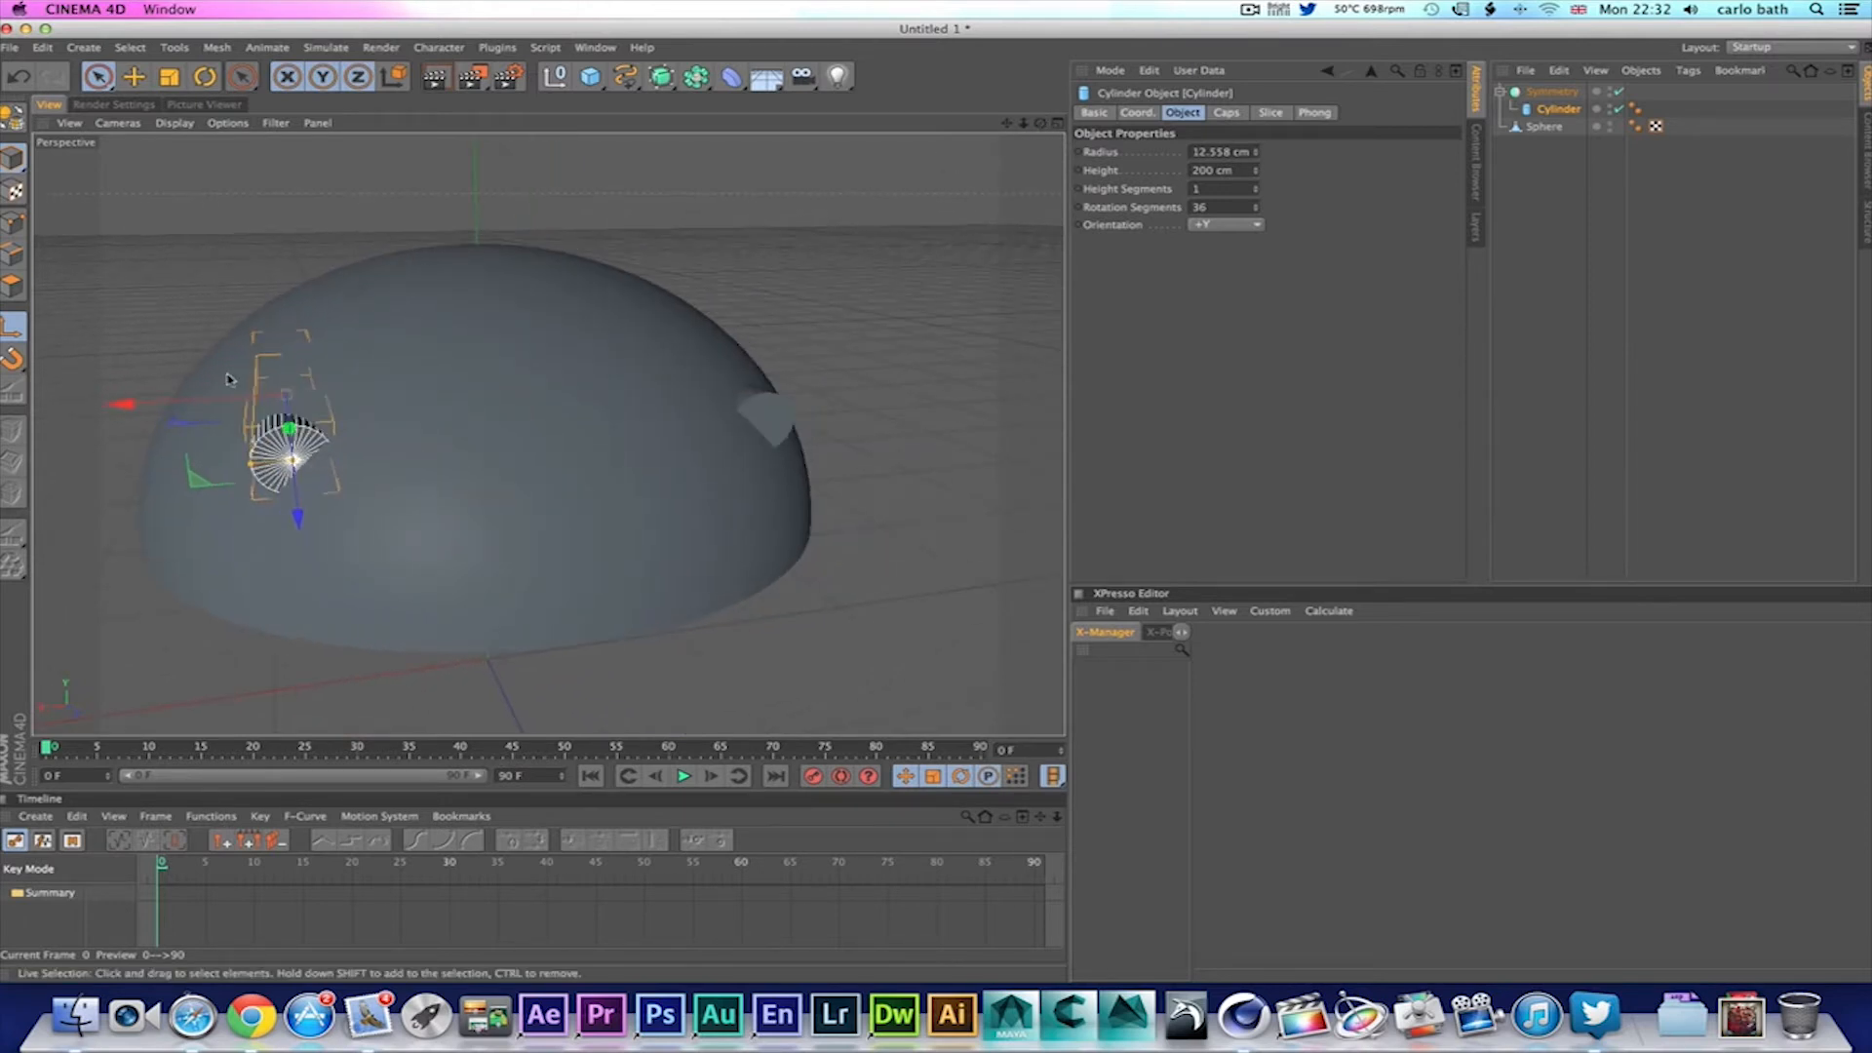
drag(297, 517, 298, 513)
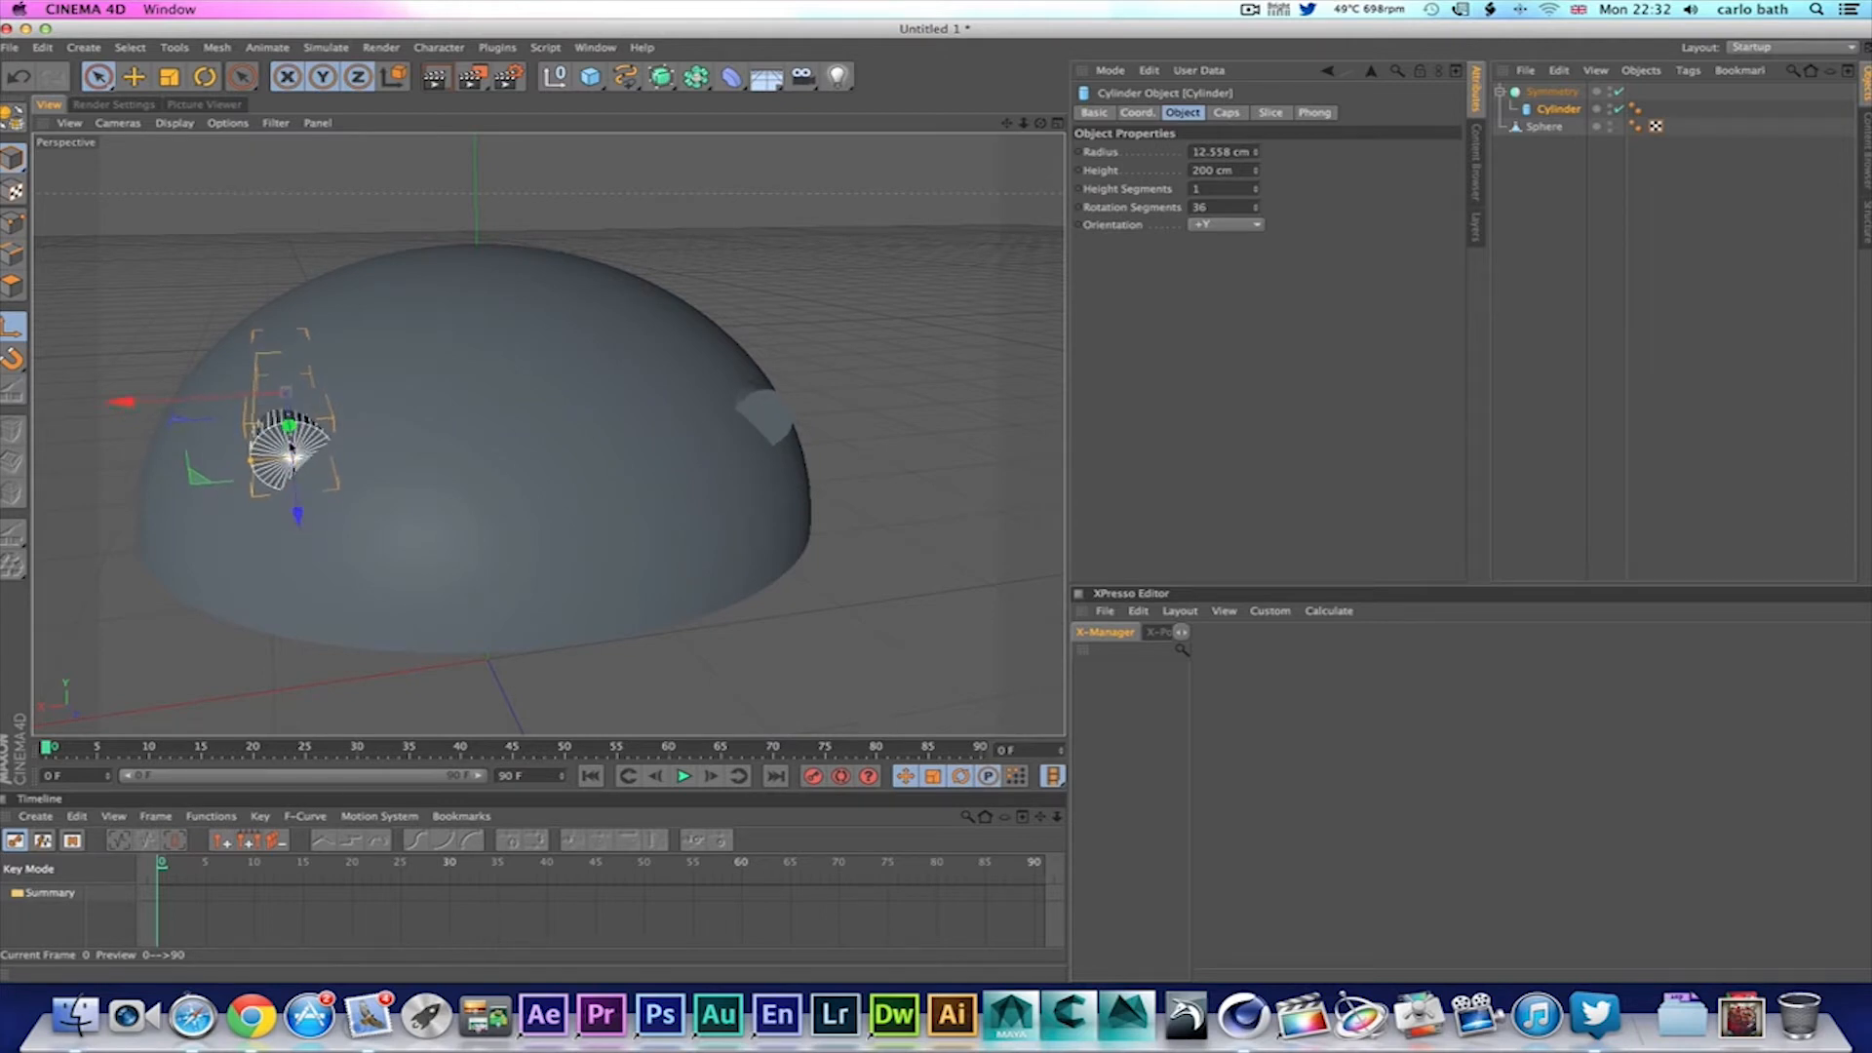
drag(292, 447, 252, 429)
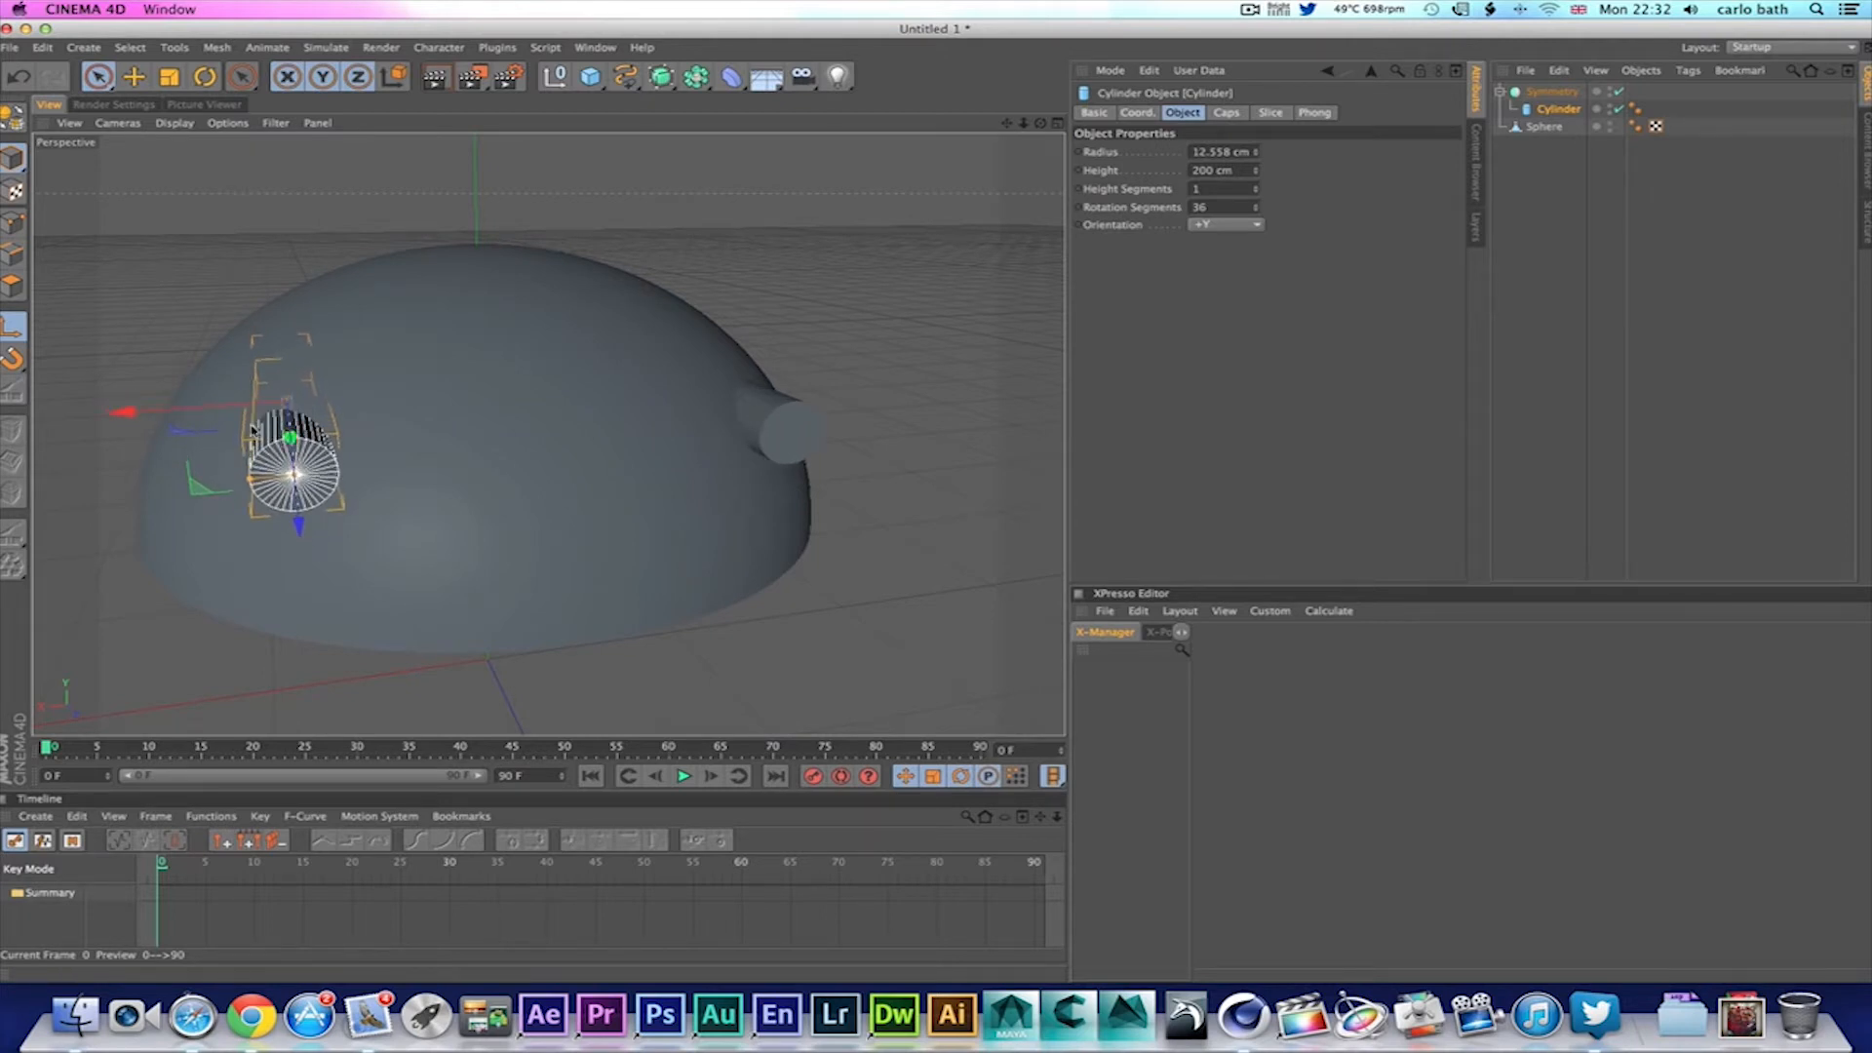
drag(125, 410, 142, 416)
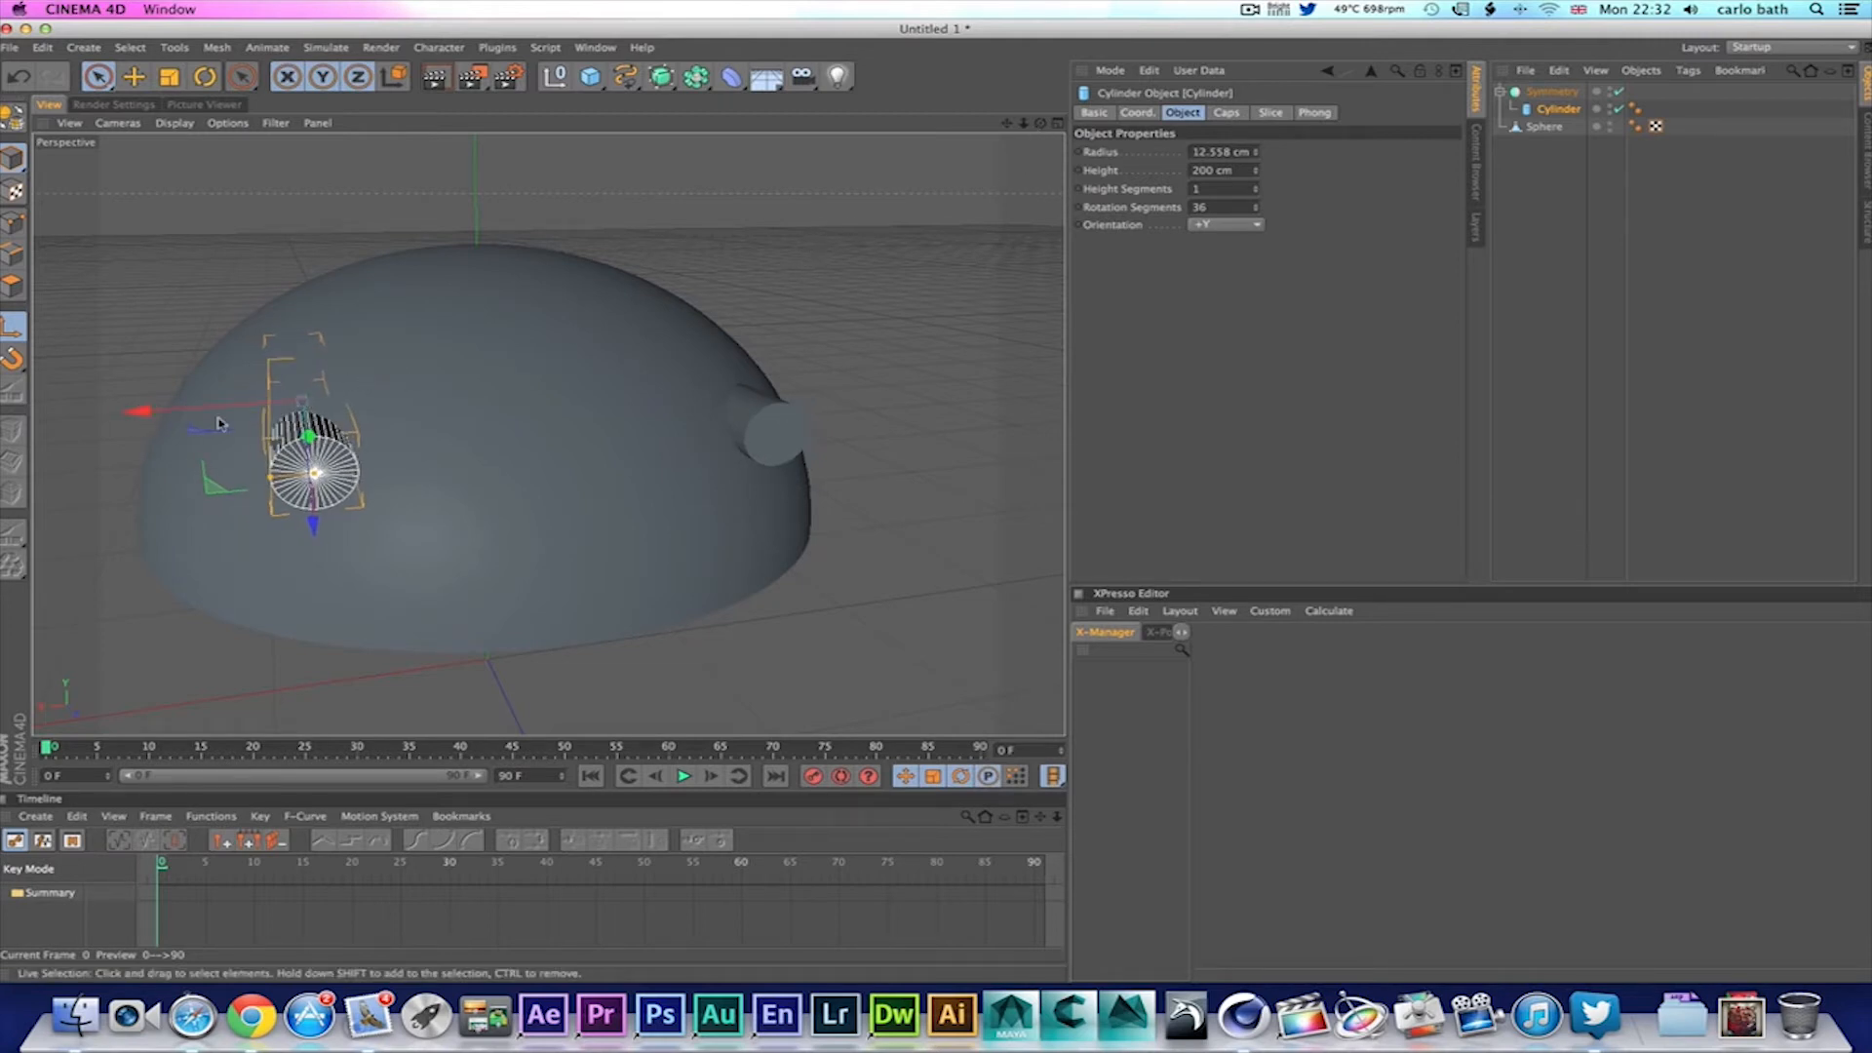
drag(312, 523, 313, 517)
drag(145, 408, 156, 407)
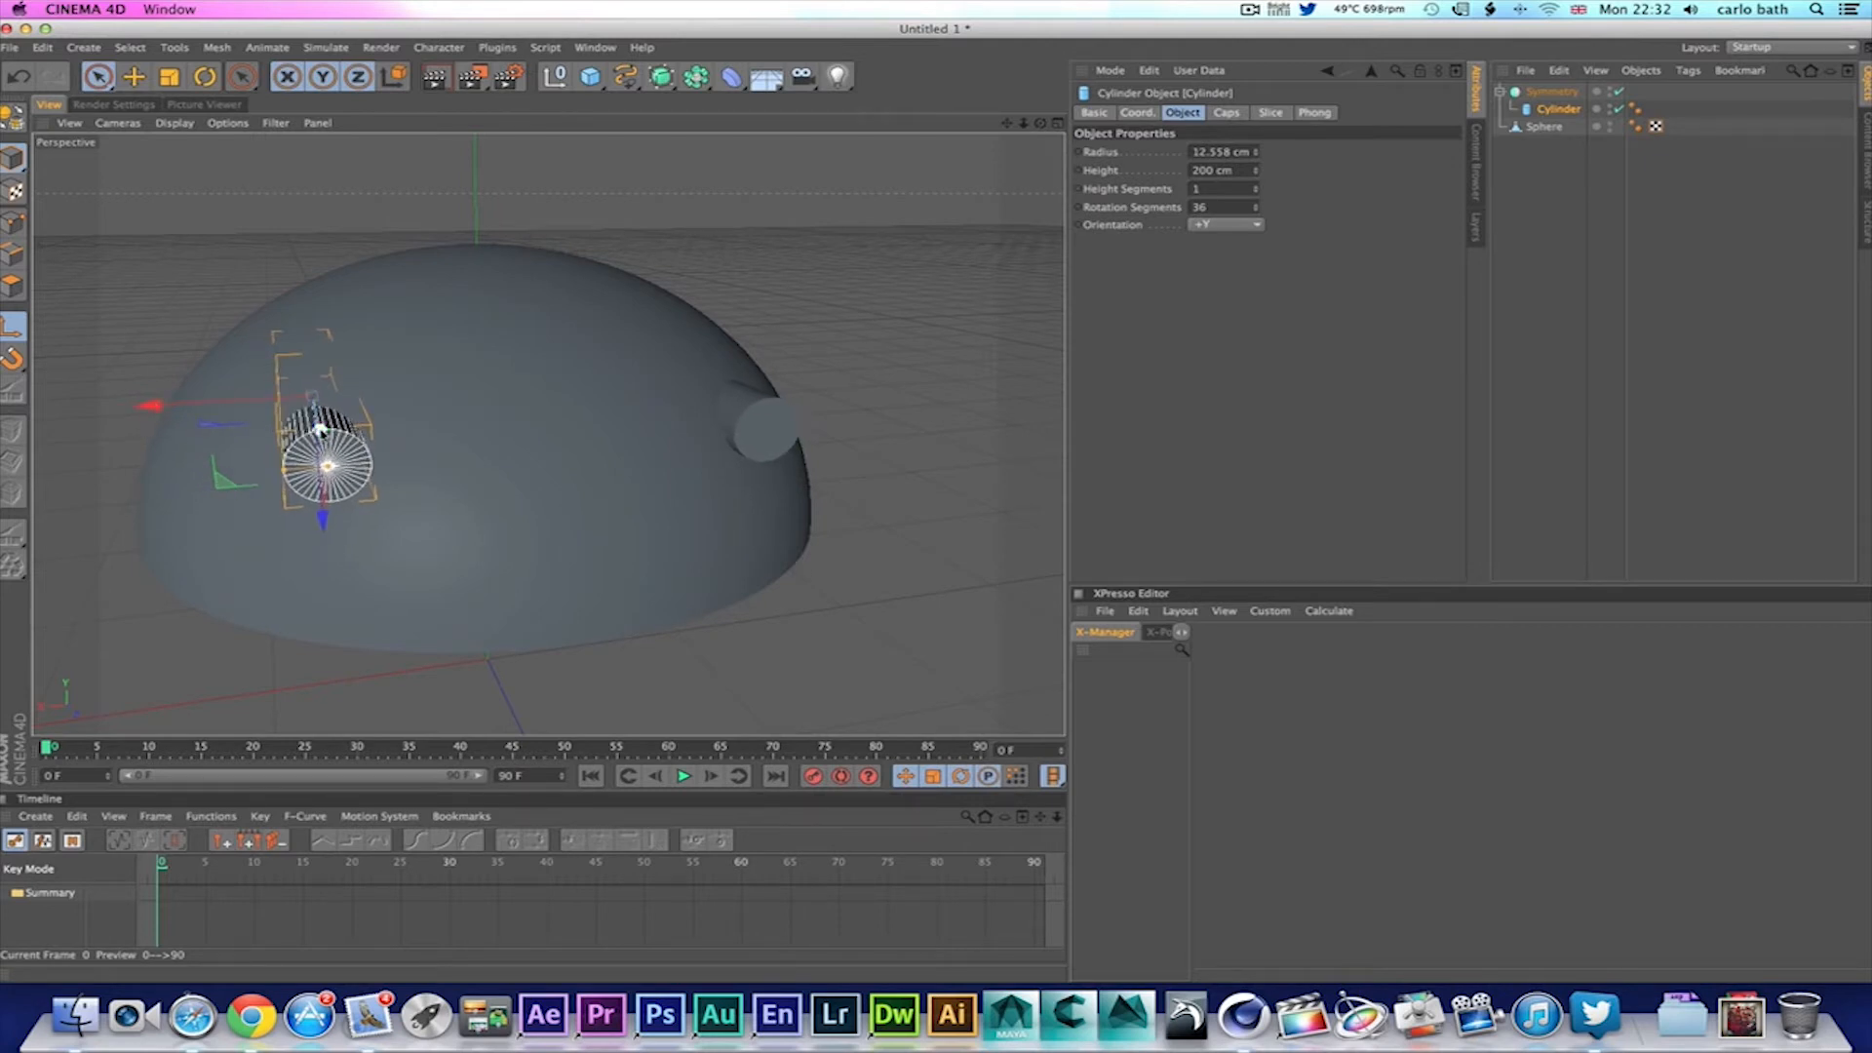
drag(320, 430, 322, 439)
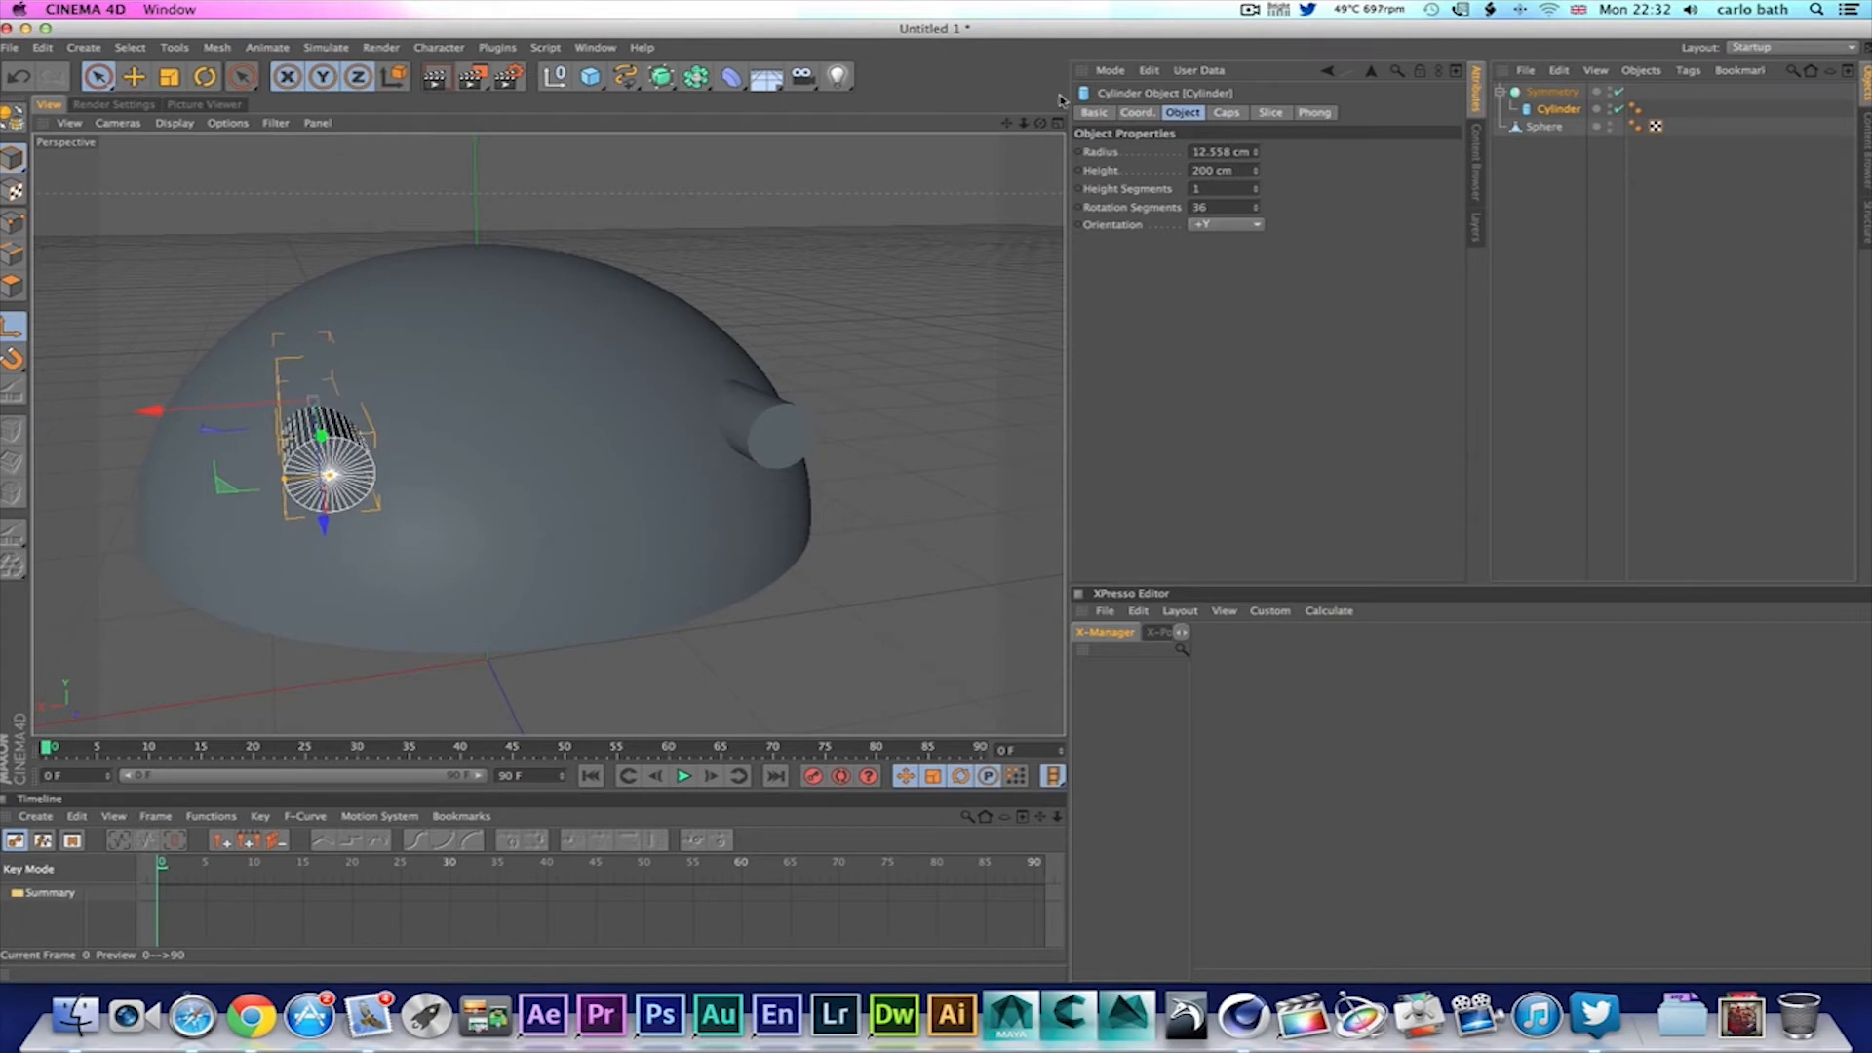
Step: Subtract the mirrored eye cylinders from the head by nesting the Sphere above the Symmetry group inside a Boole object set to A subtract B
drag(1040, 122, 897, 99)
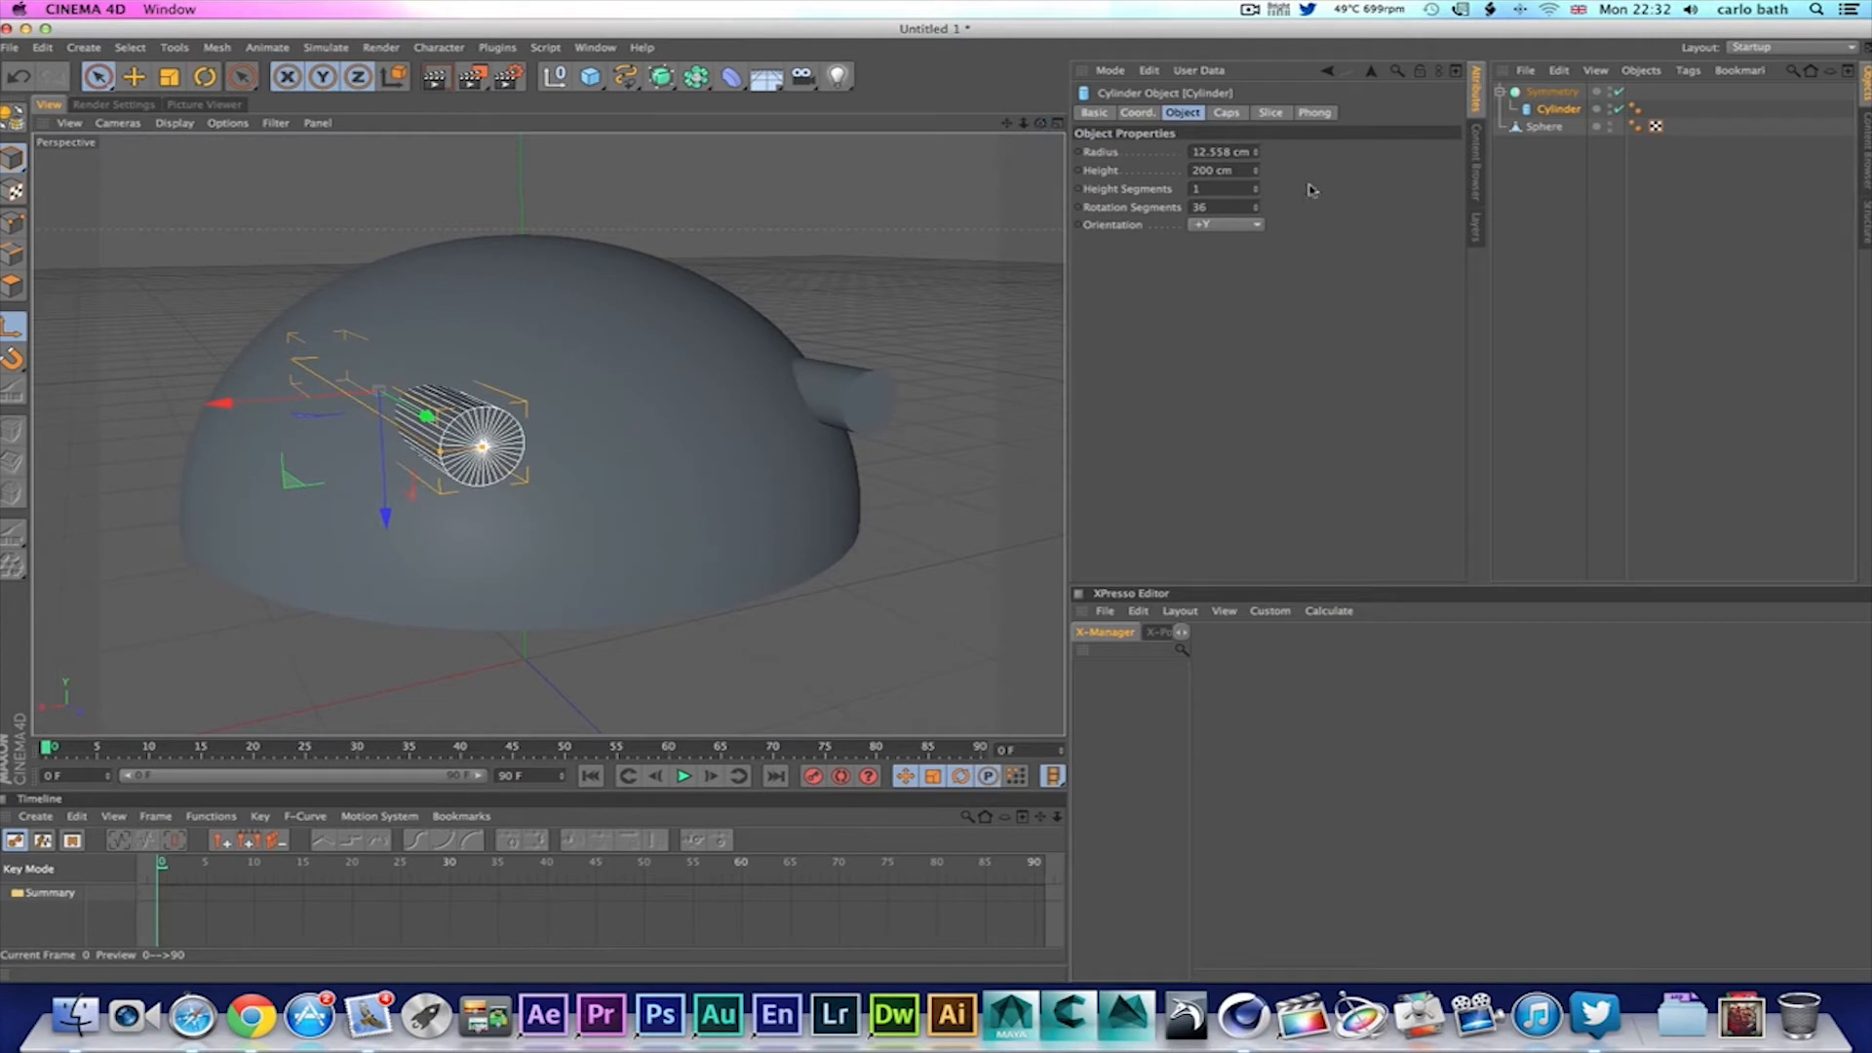
click(1552, 112)
click(1566, 93)
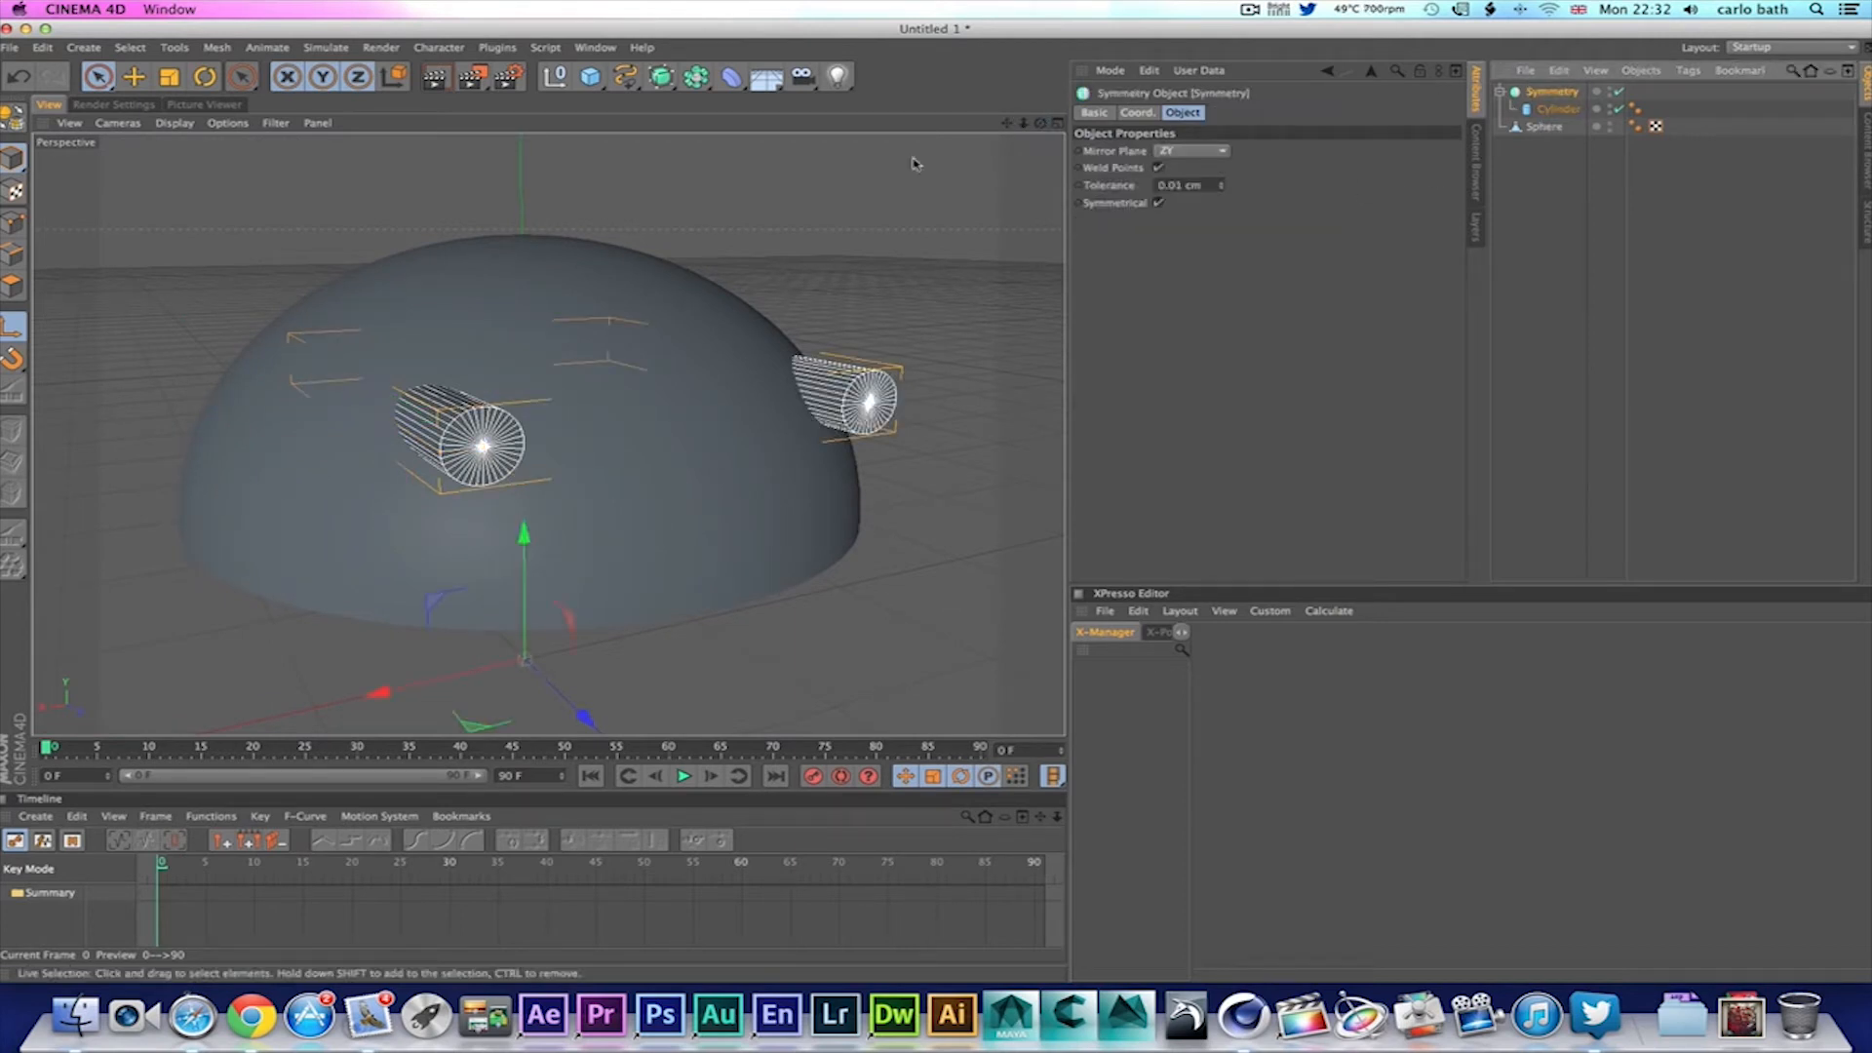
click(704, 90)
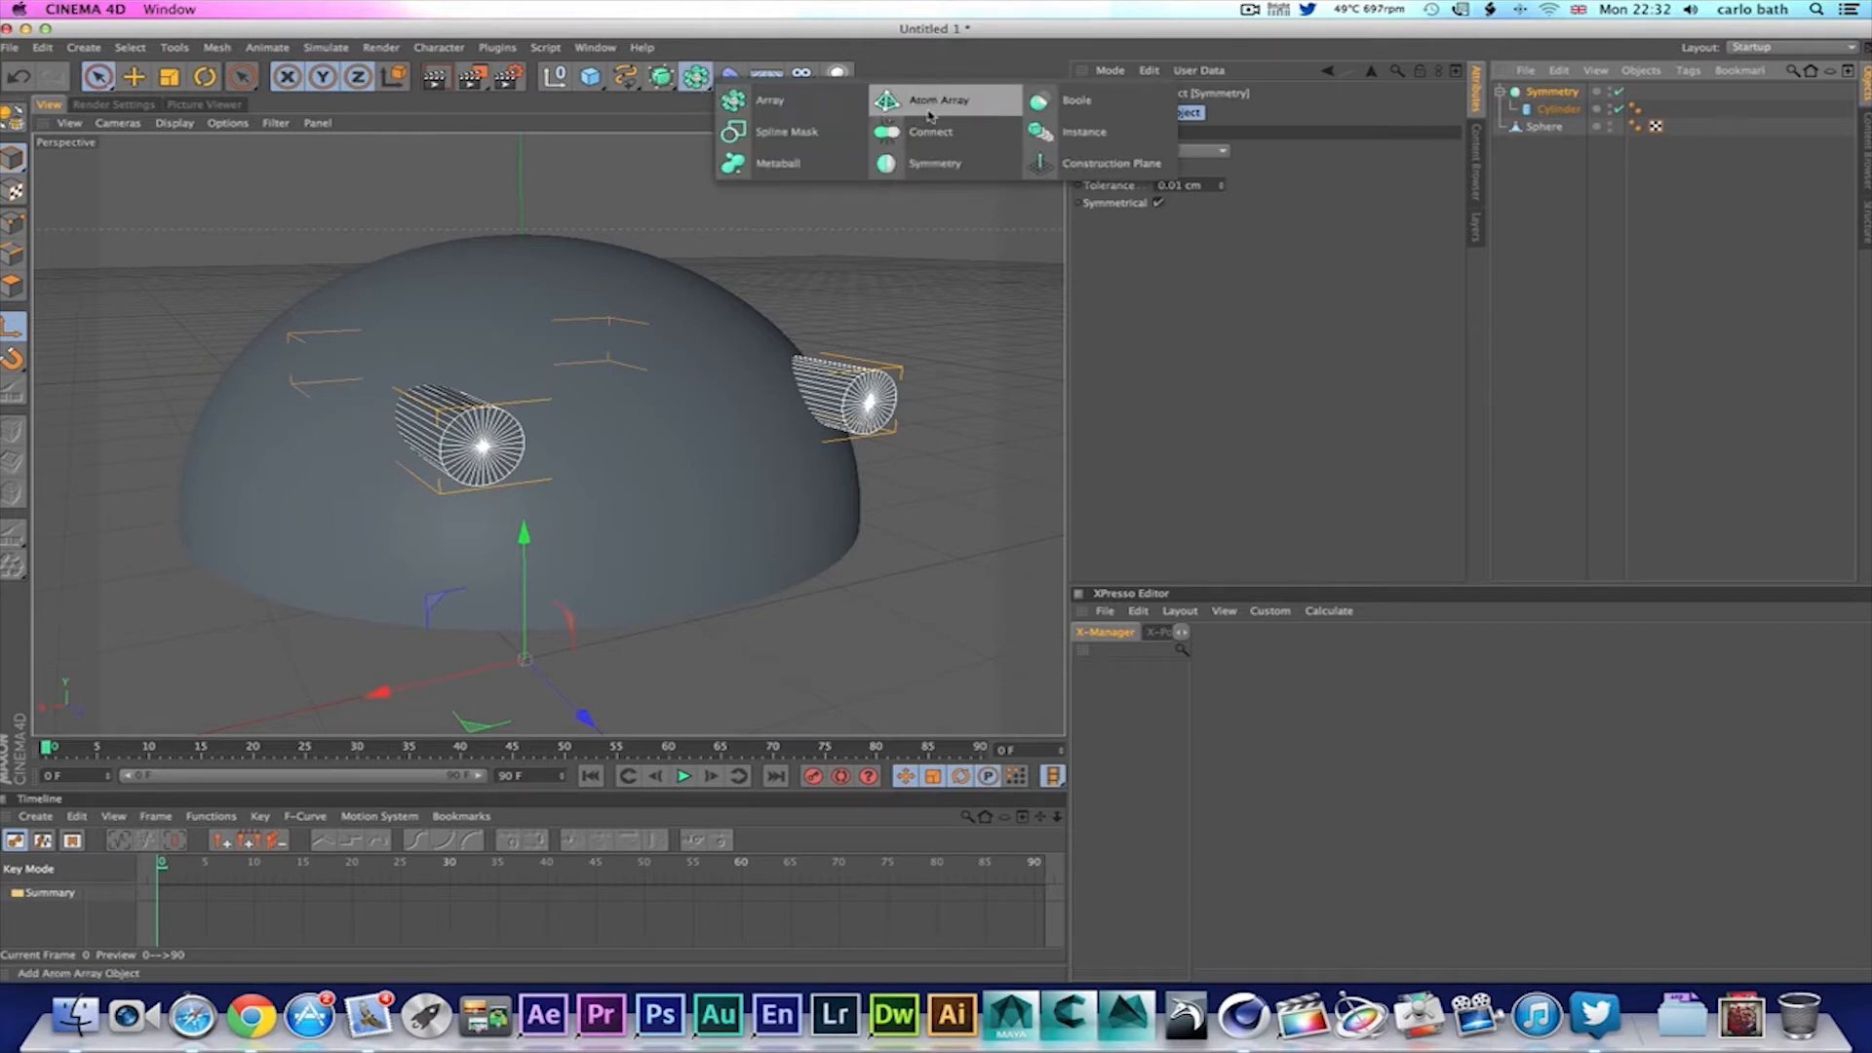
click(1094, 101)
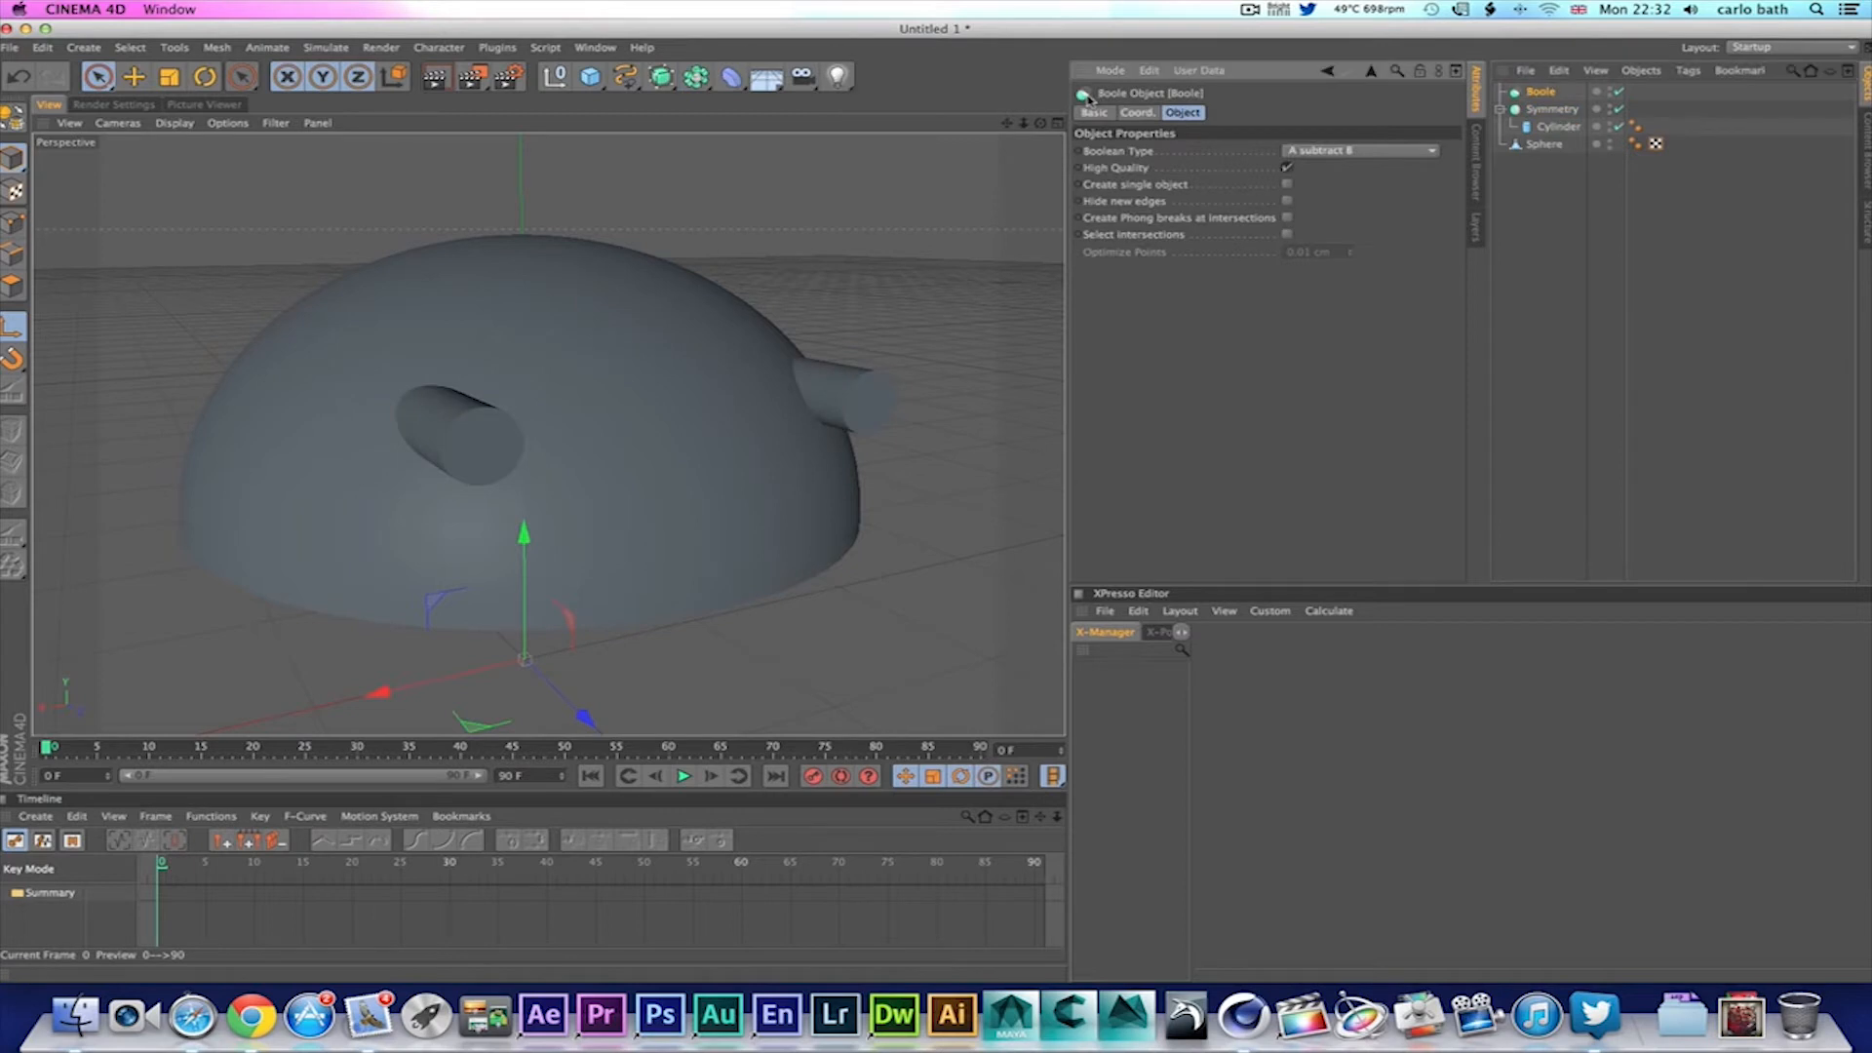
click(1548, 107)
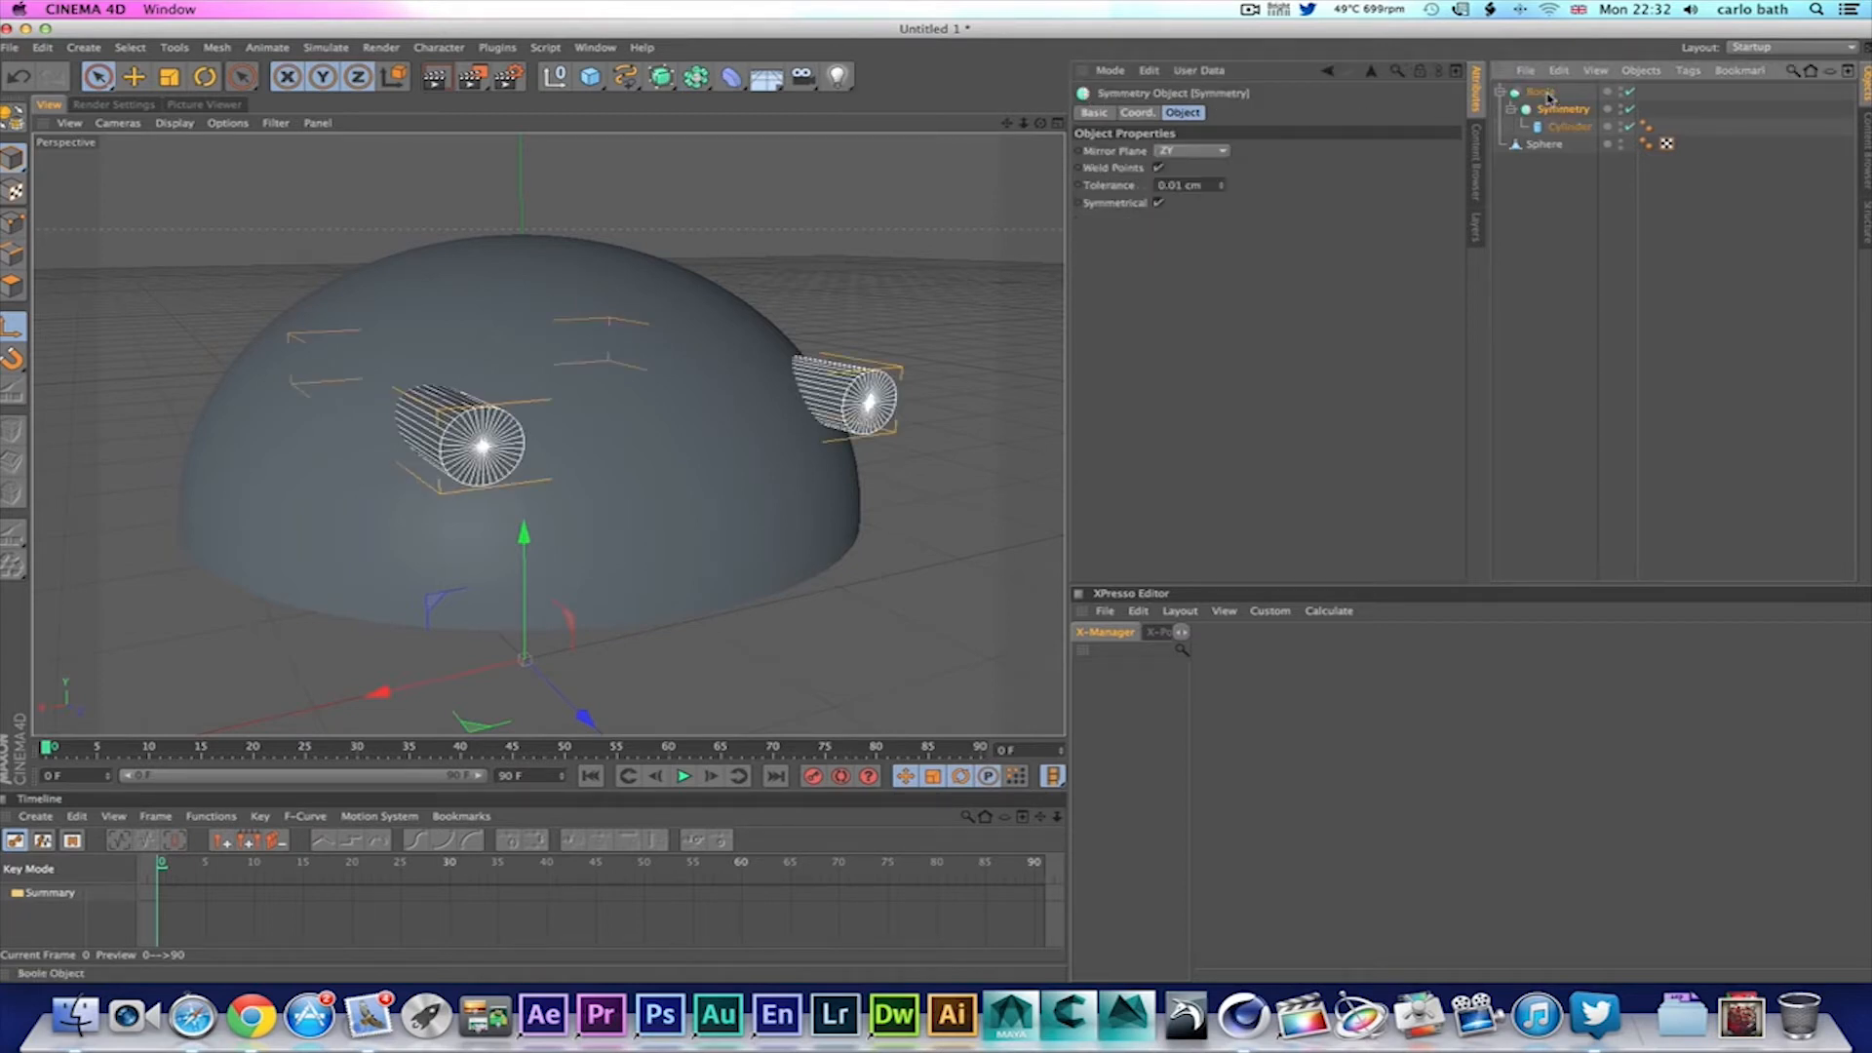
click(1551, 146)
drag(1551, 146, 1544, 96)
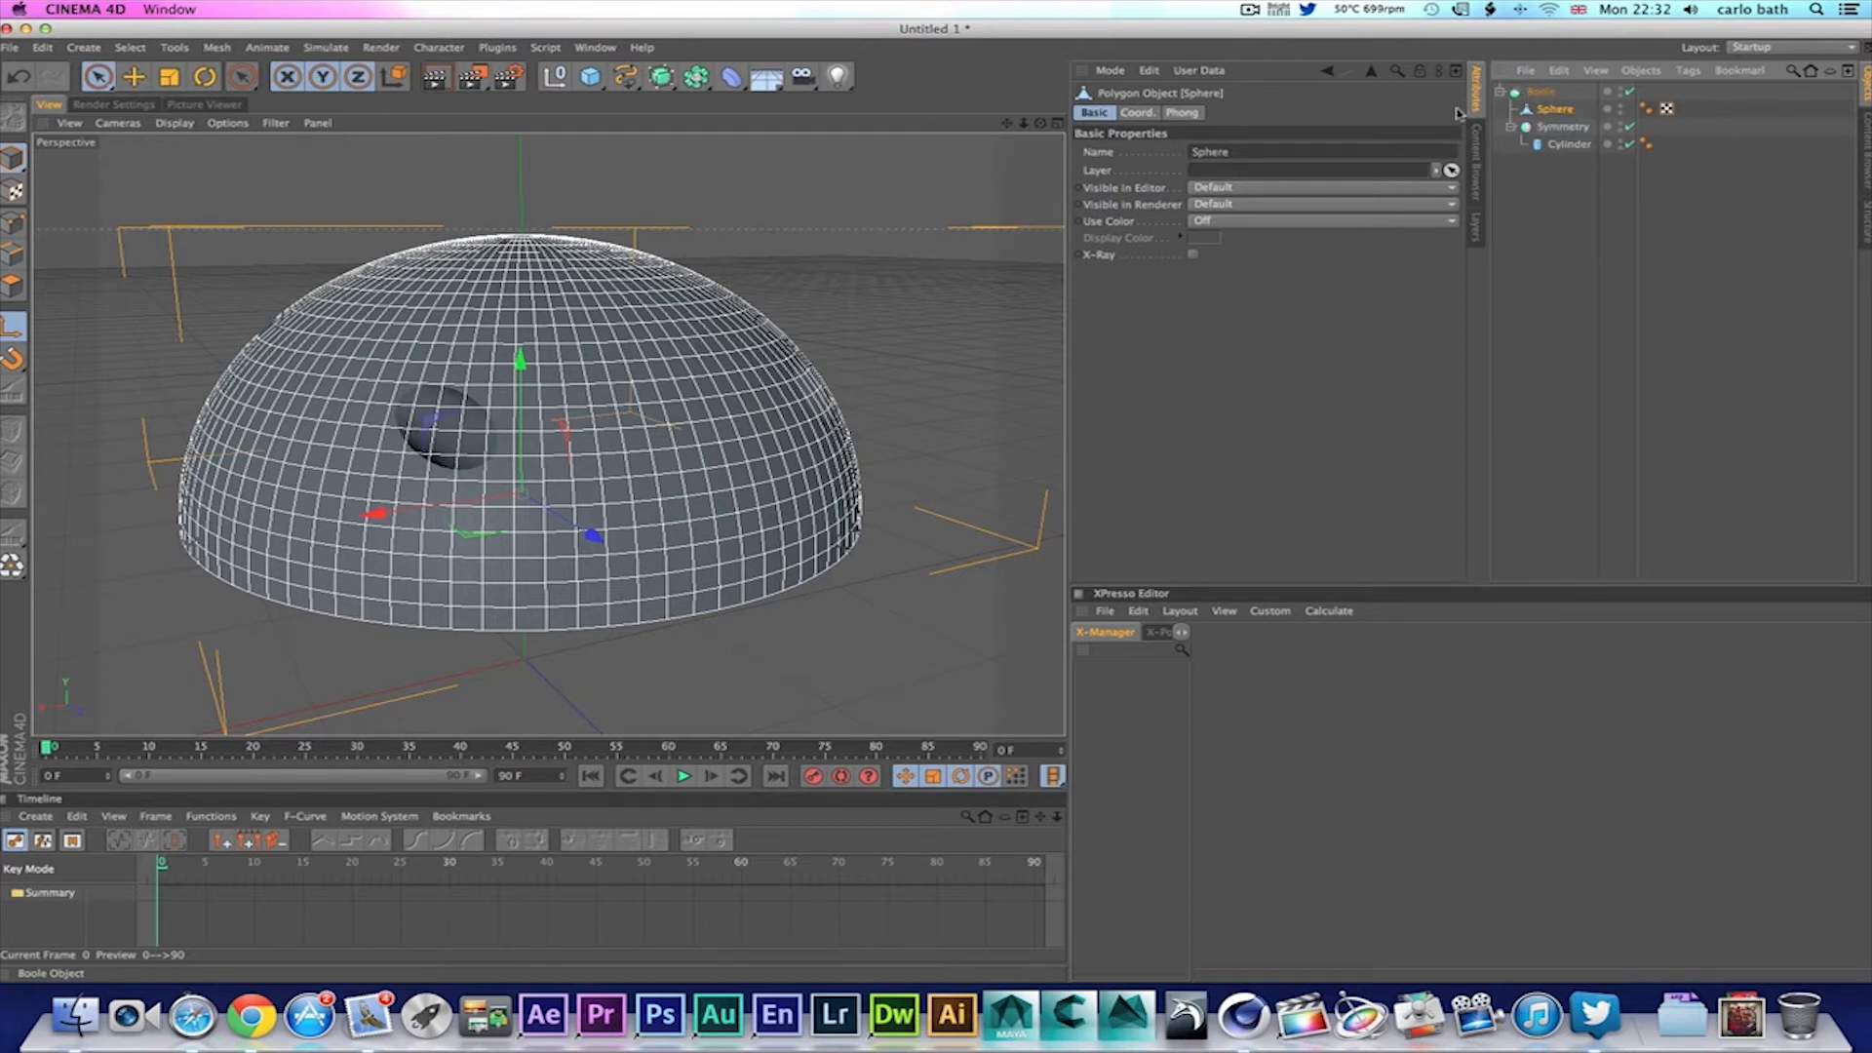
click(1039, 178)
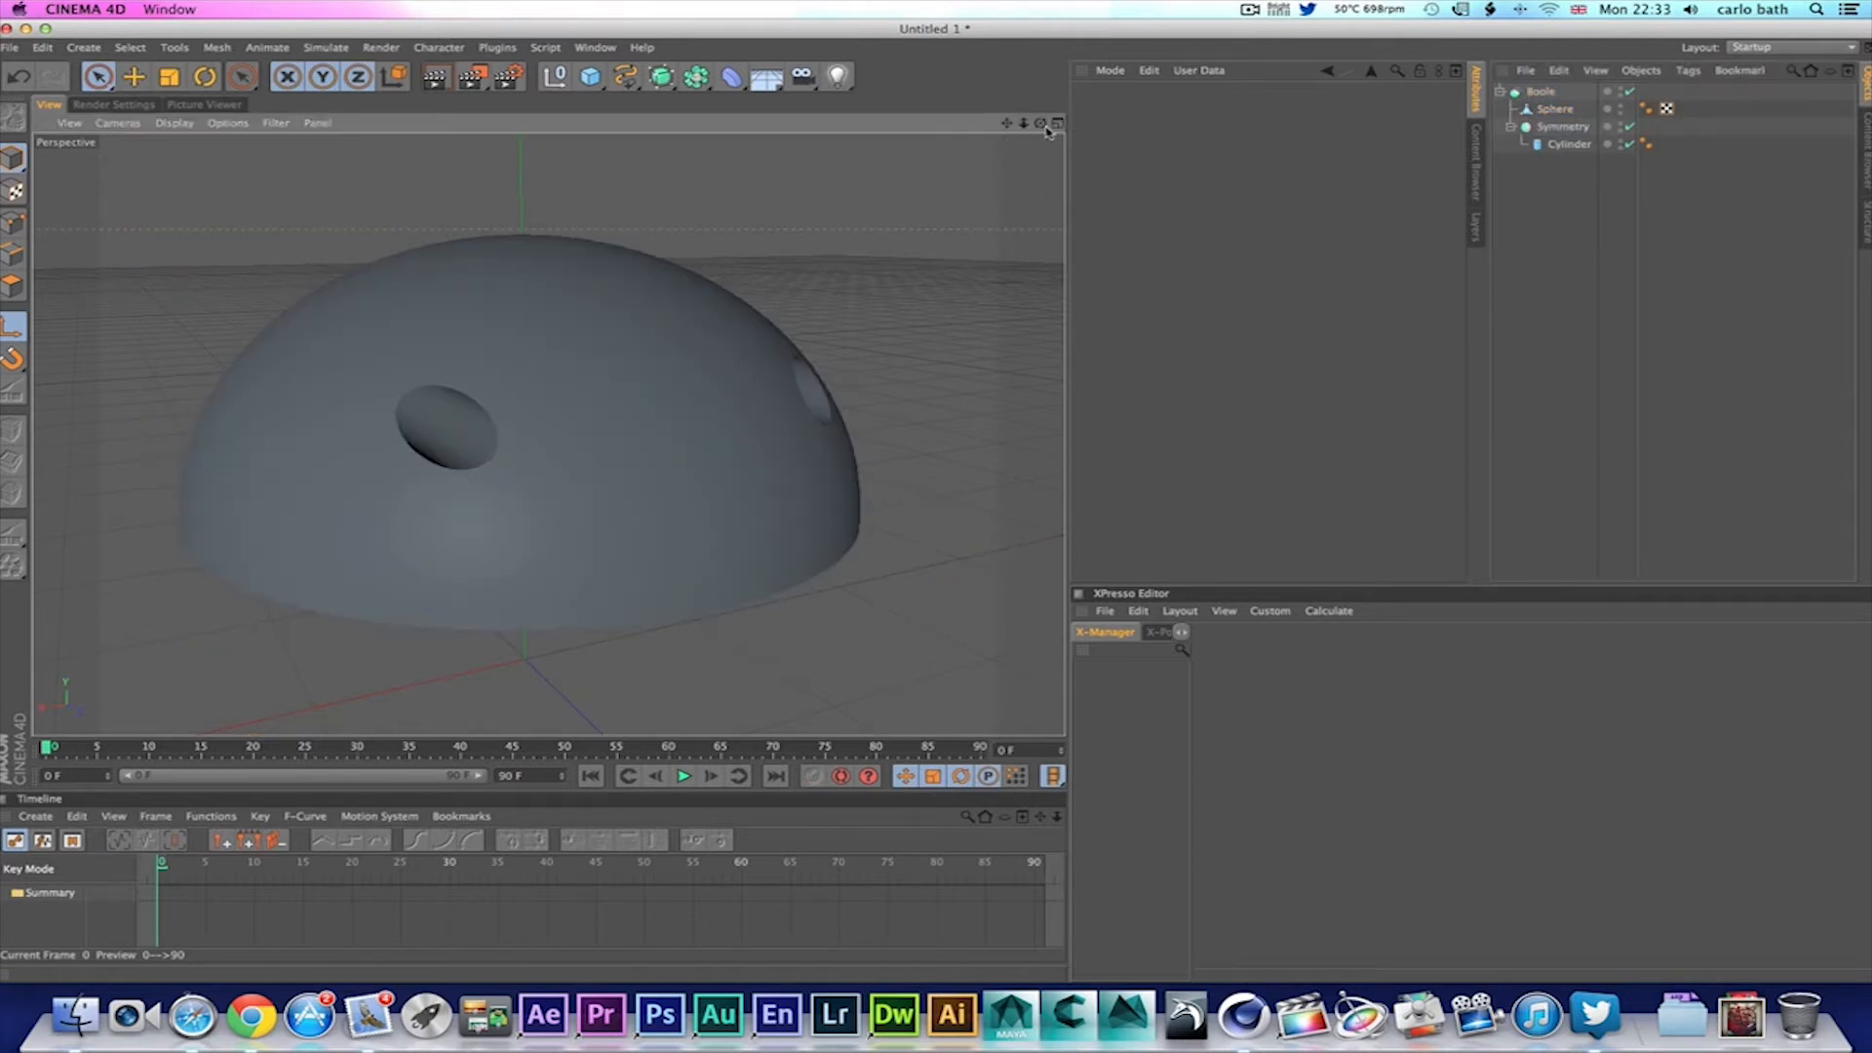
Step: Inspect the eye cut-outs around the head in Perspective and compare the head with the Android logo in the Front view
drag(1040, 123, 942, 172)
alt+drag(547, 434, 547, 433)
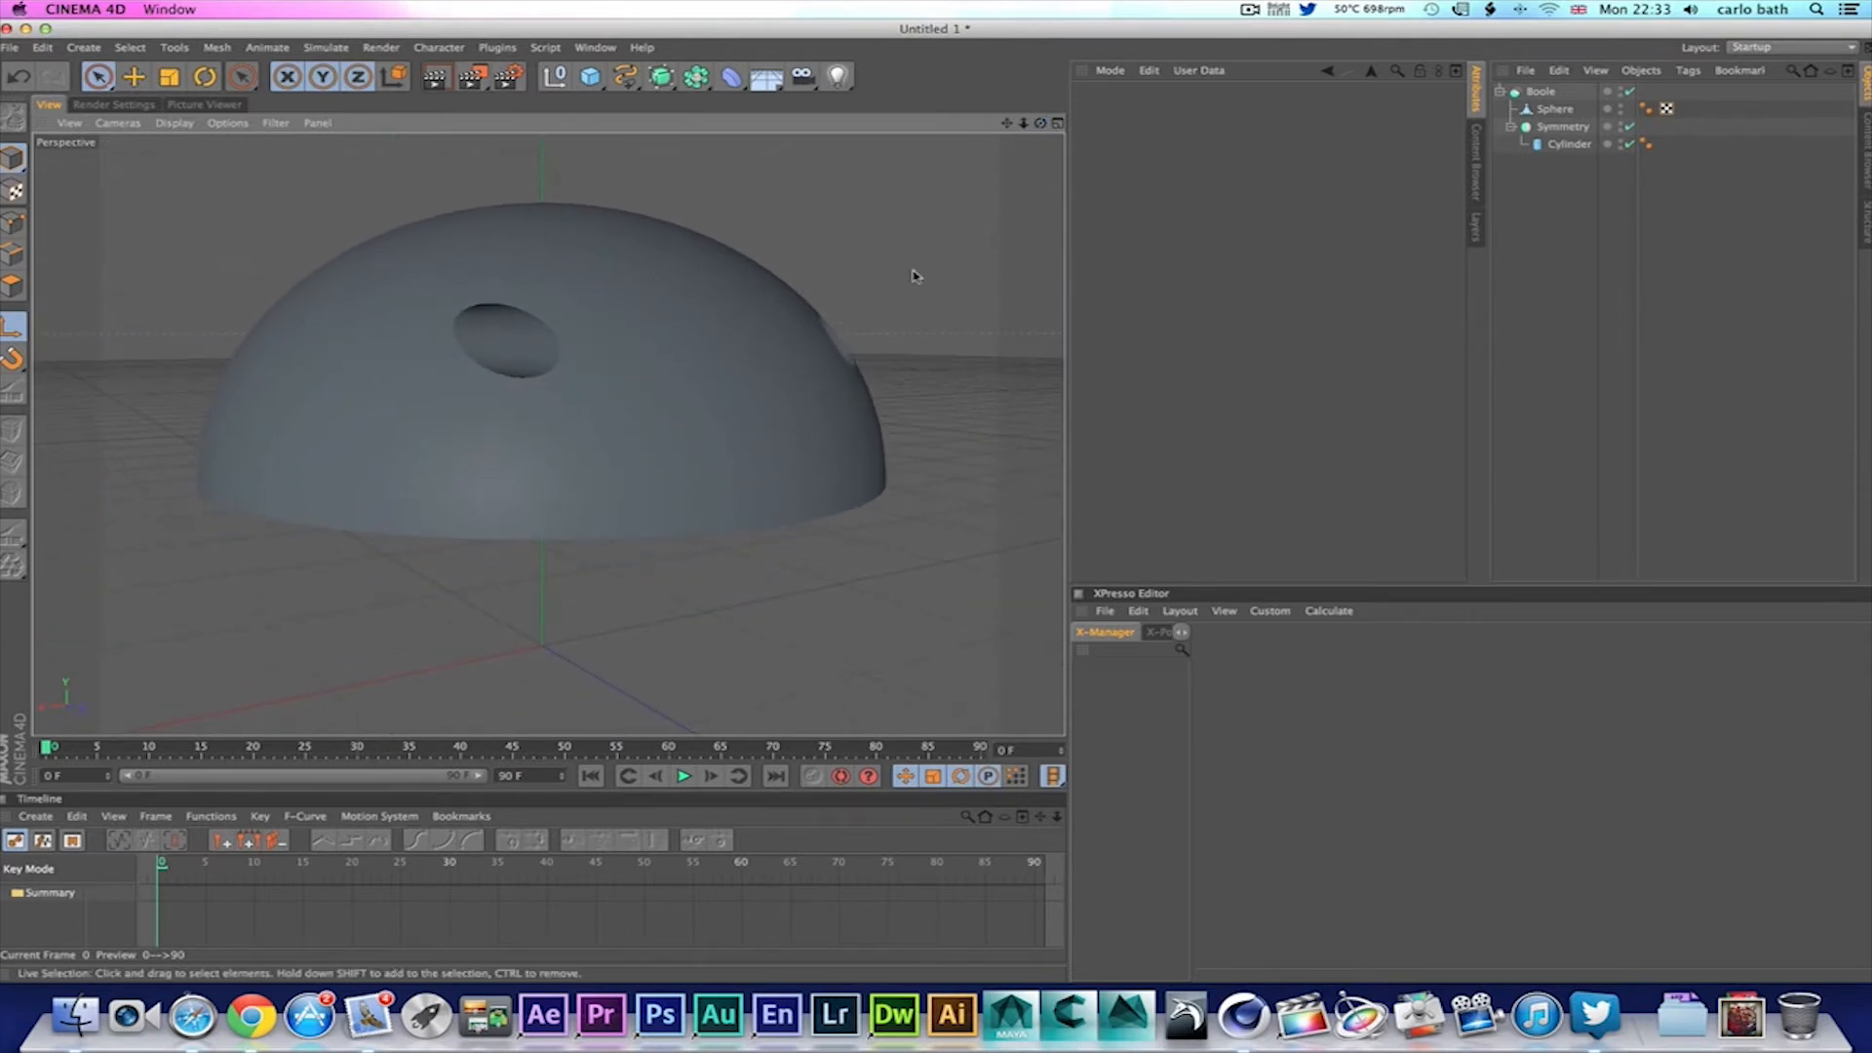
scroll(910, 280, down, 3)
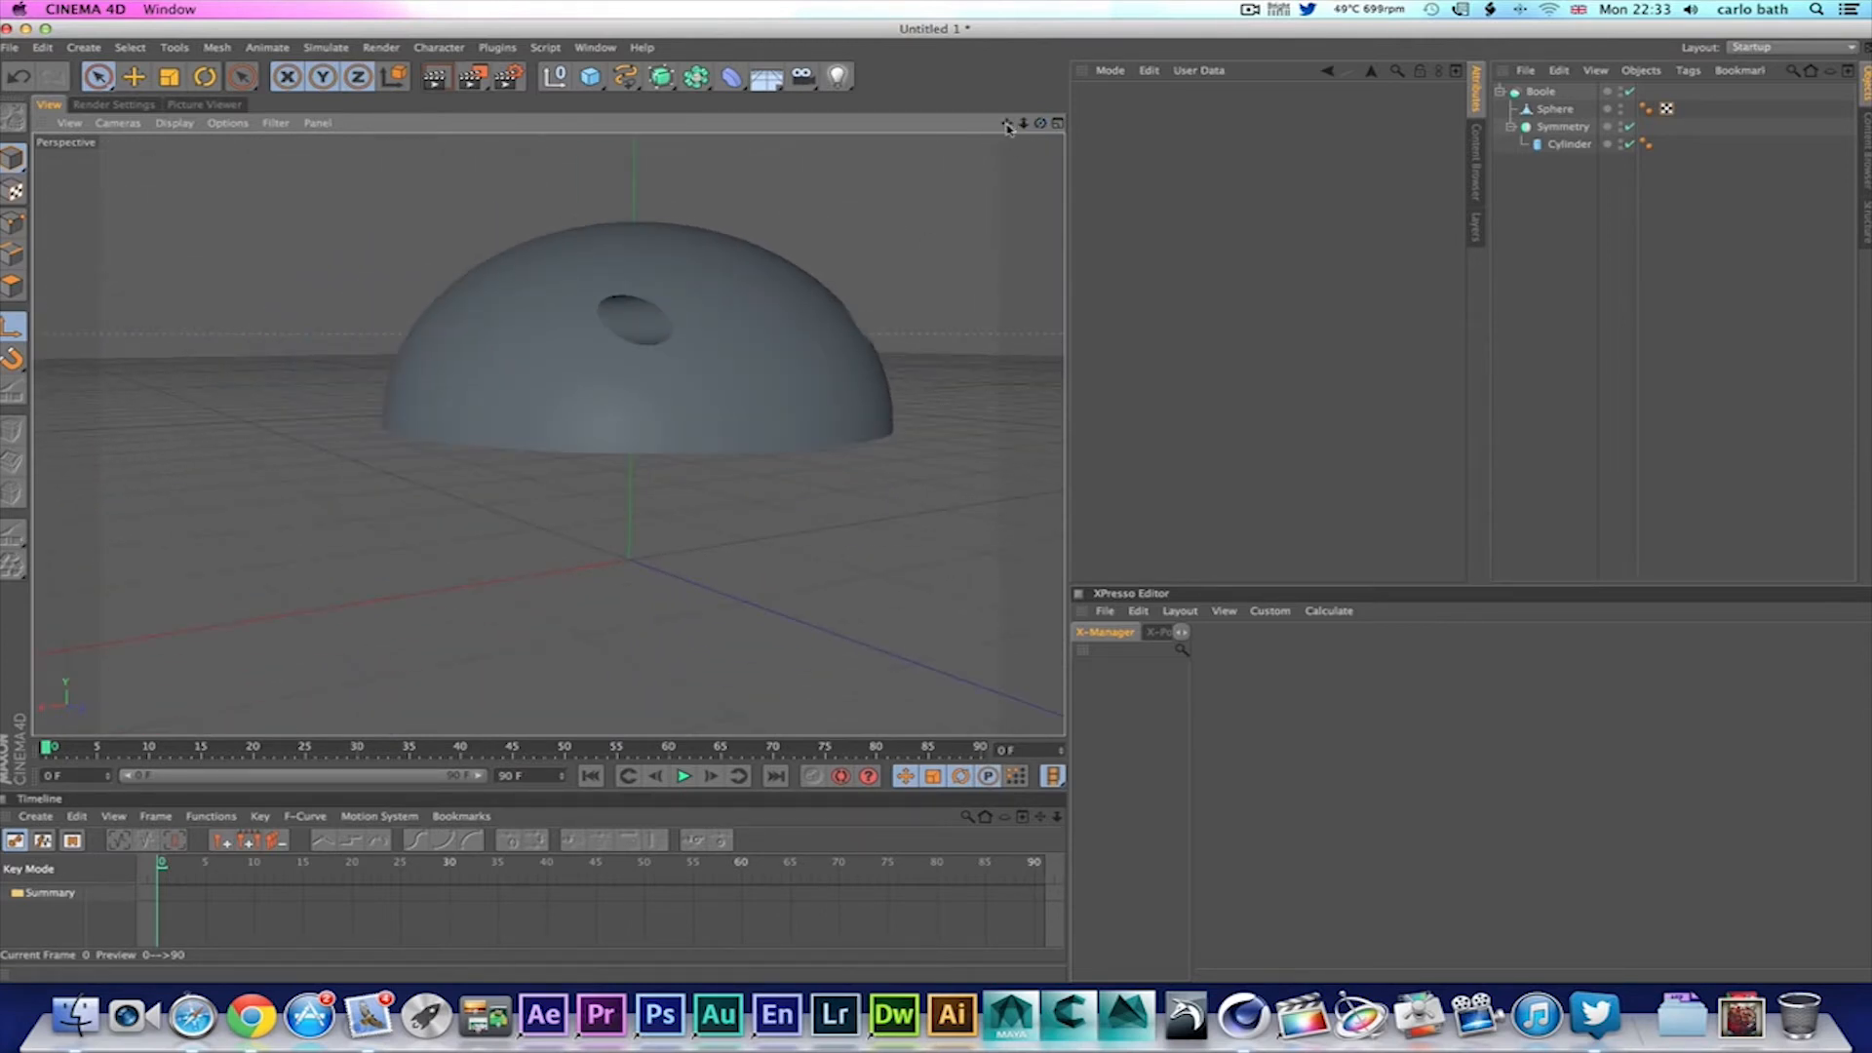
drag(1008, 125, 936, 188)
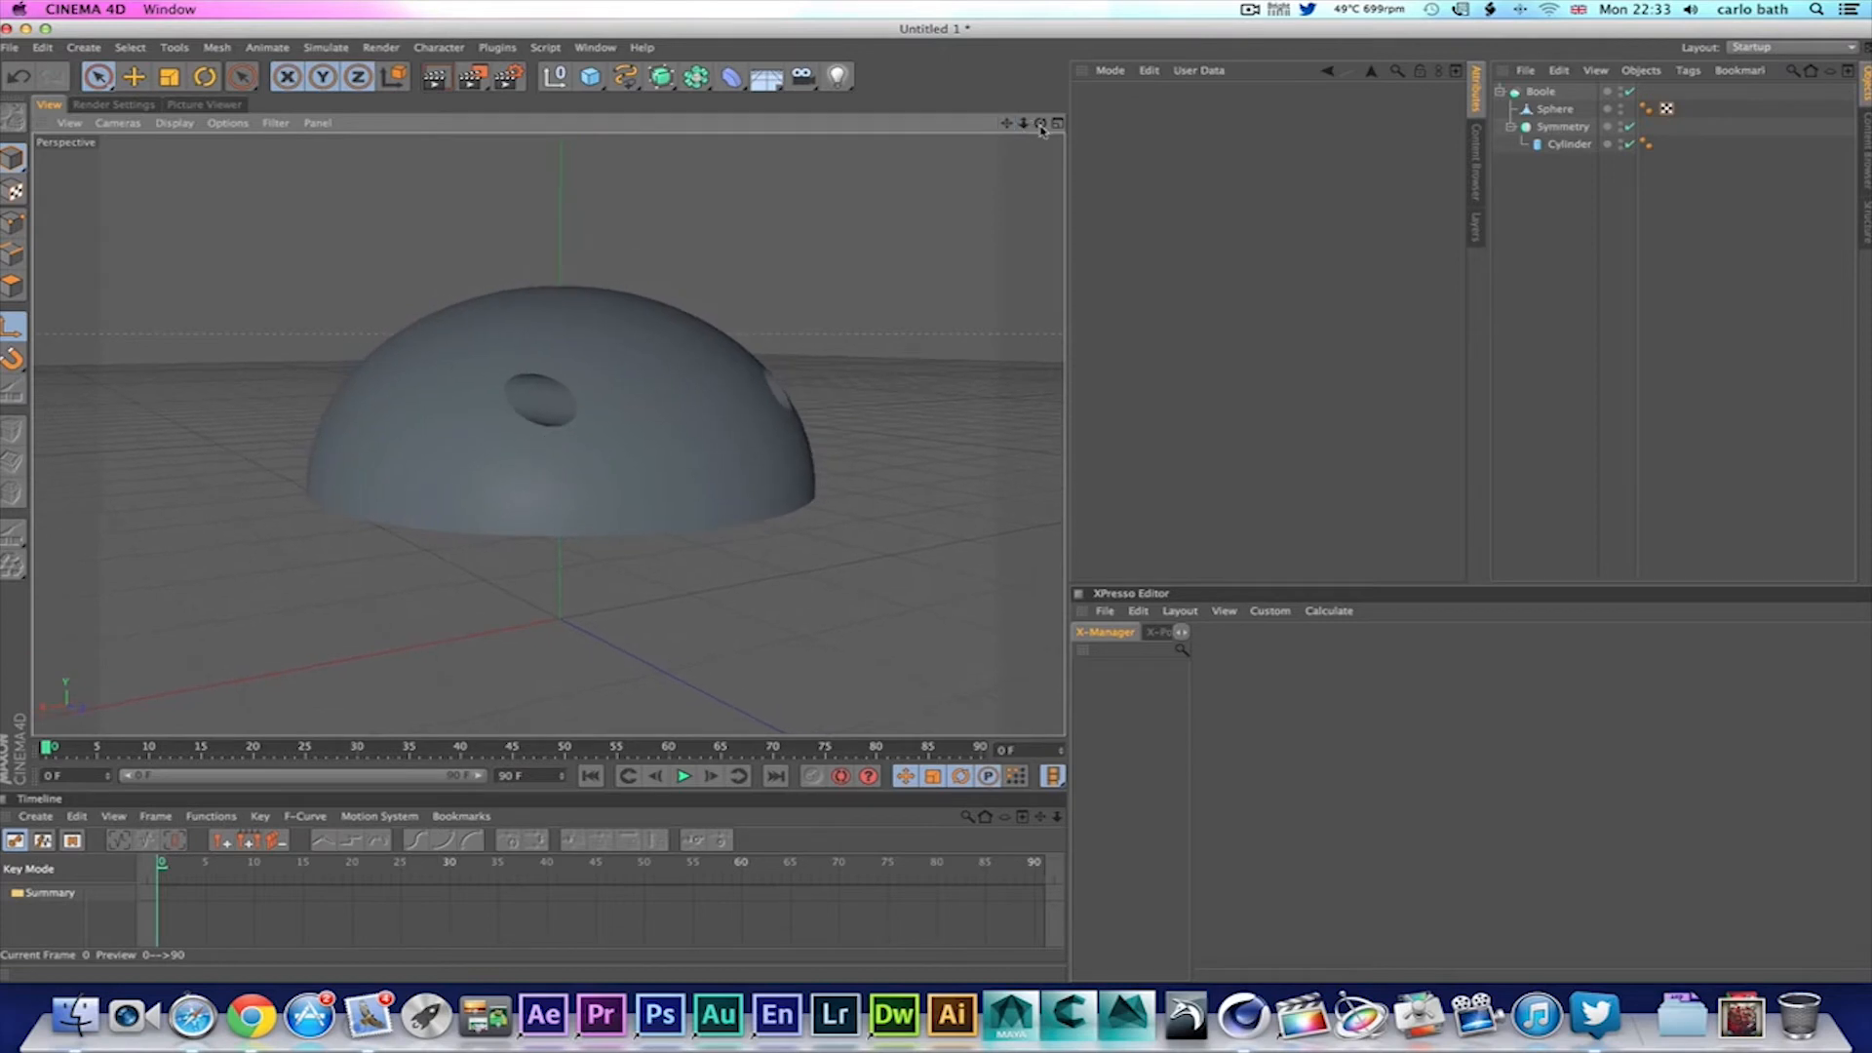
drag(1041, 130, 1014, 132)
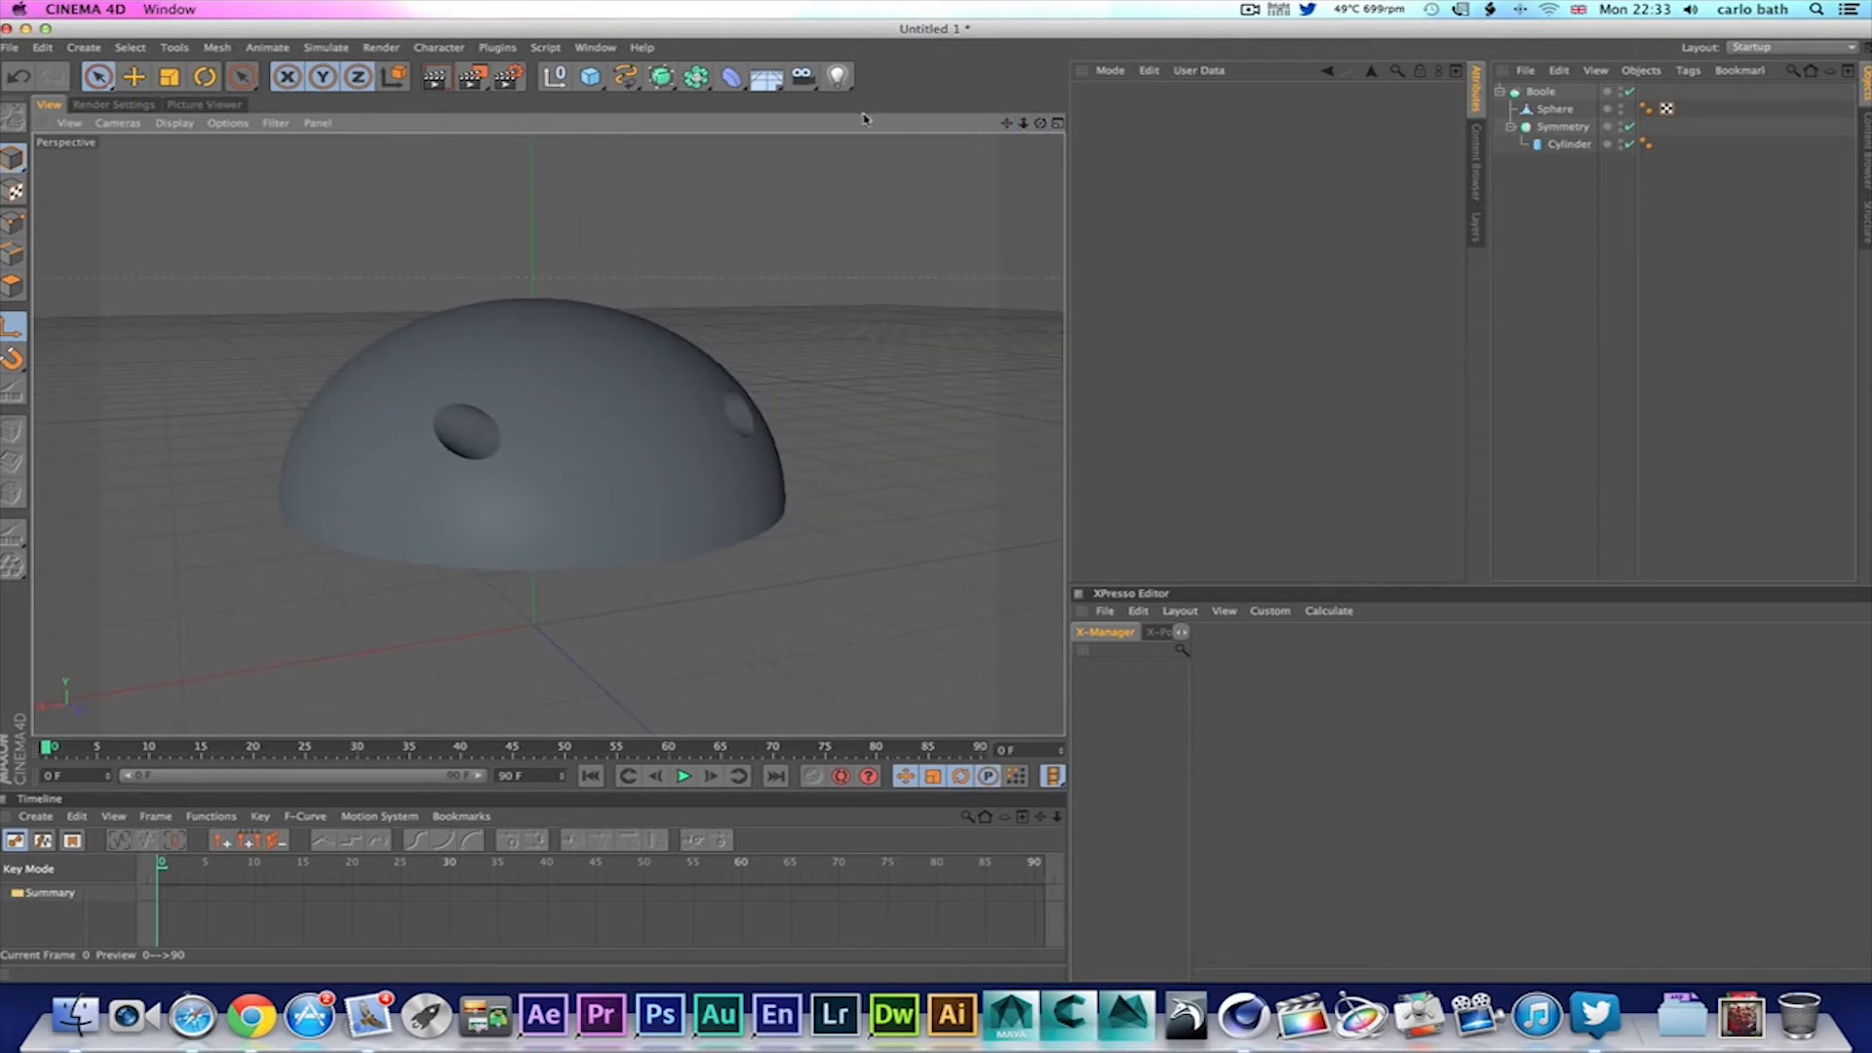
click(1057, 125)
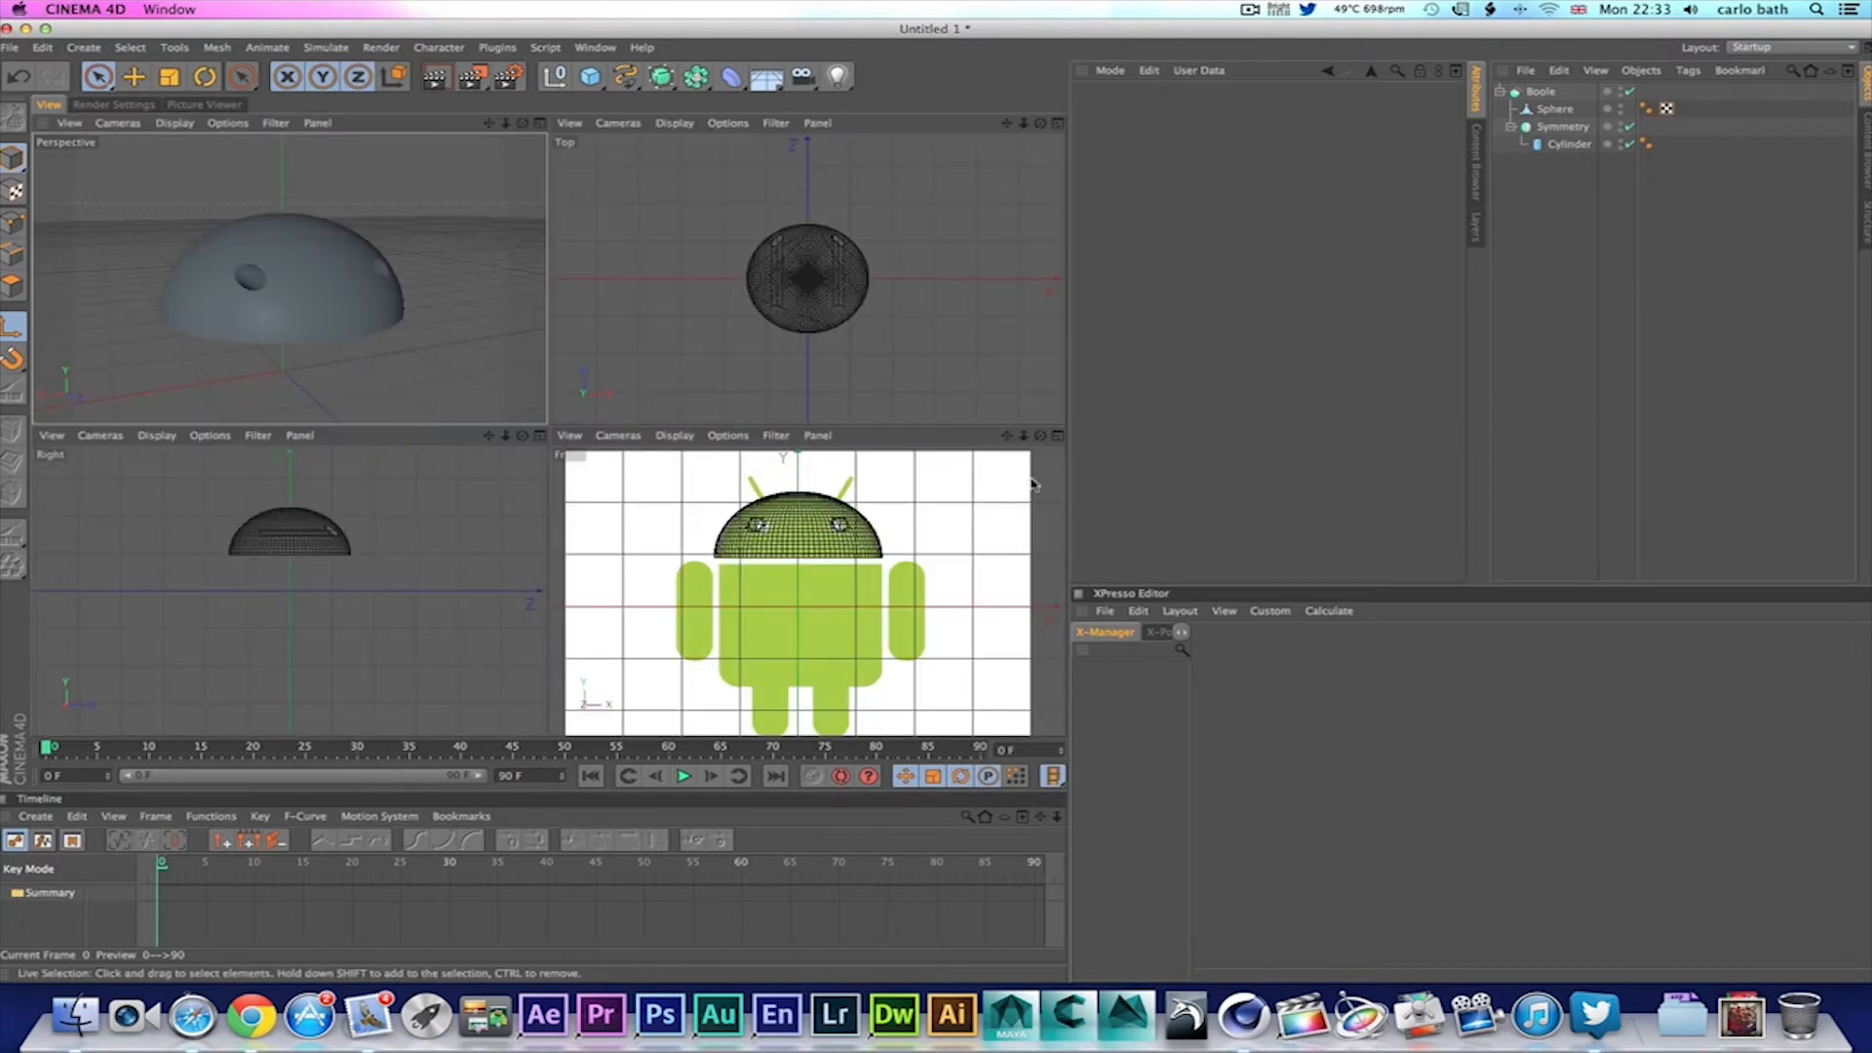
click(1058, 436)
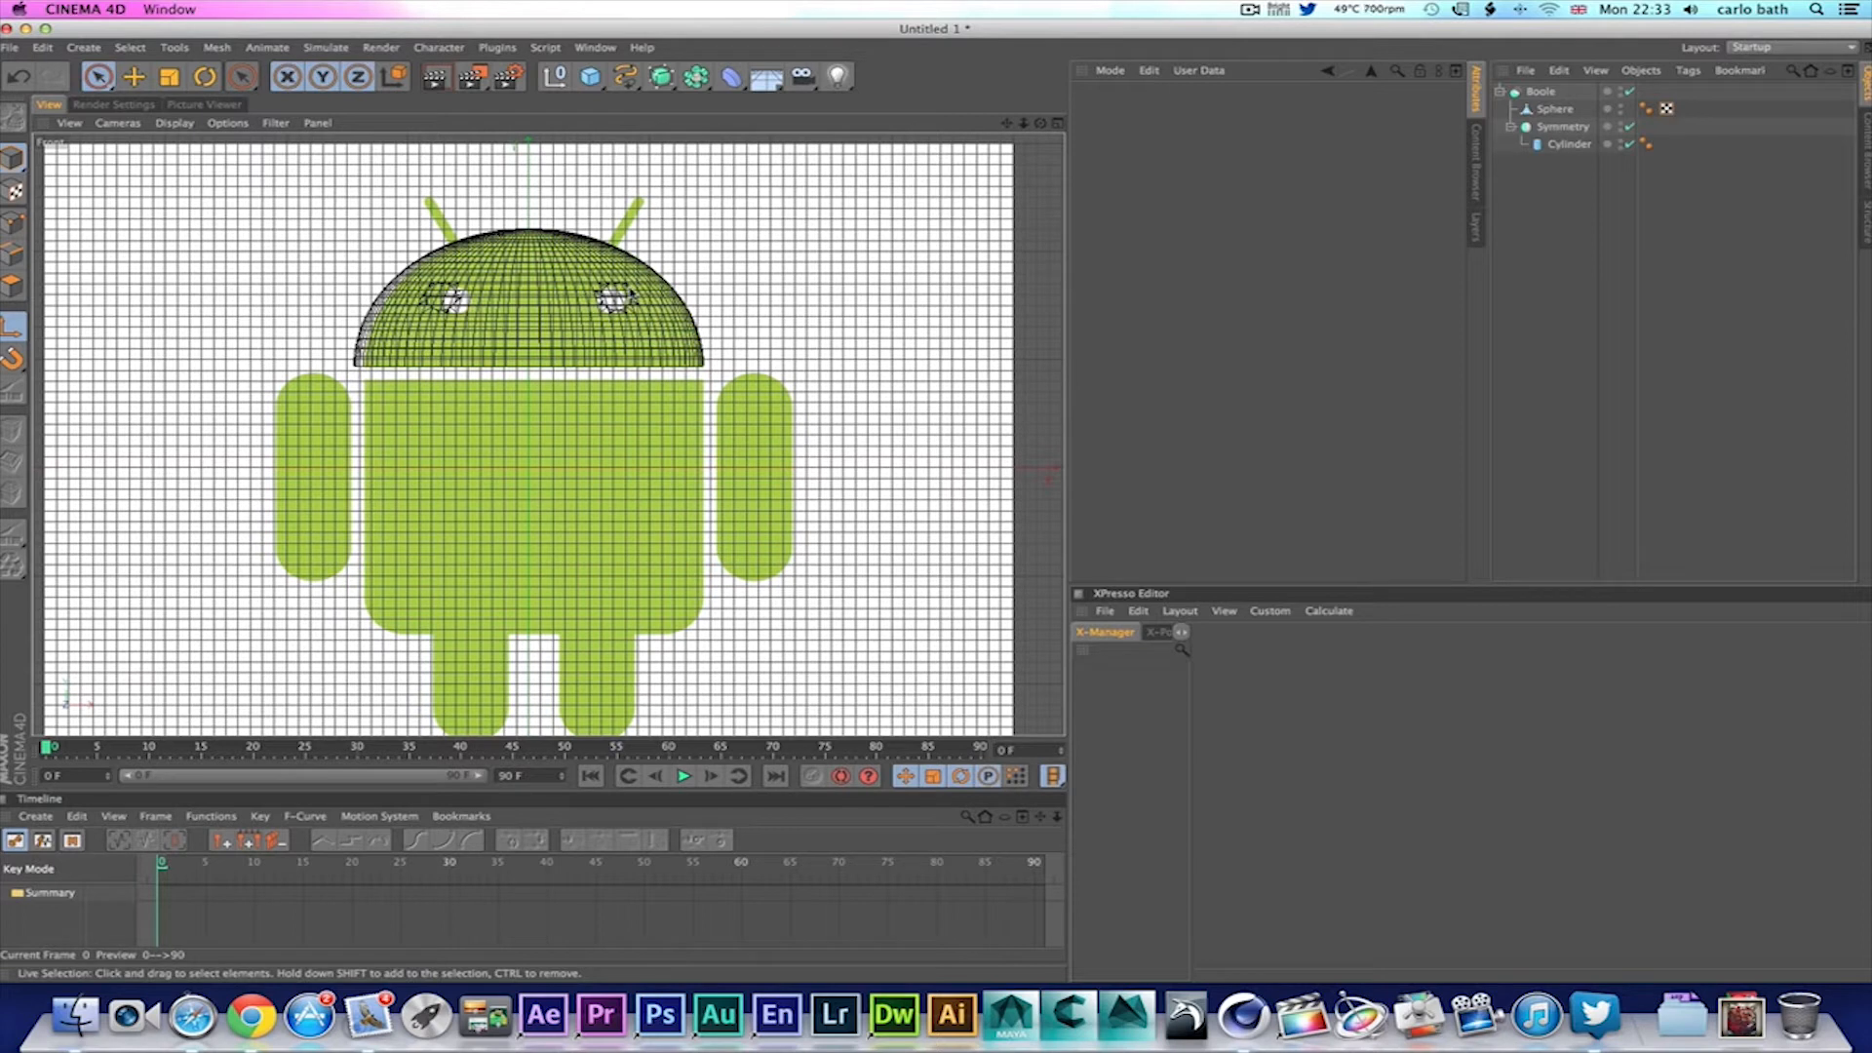
click(1568, 145)
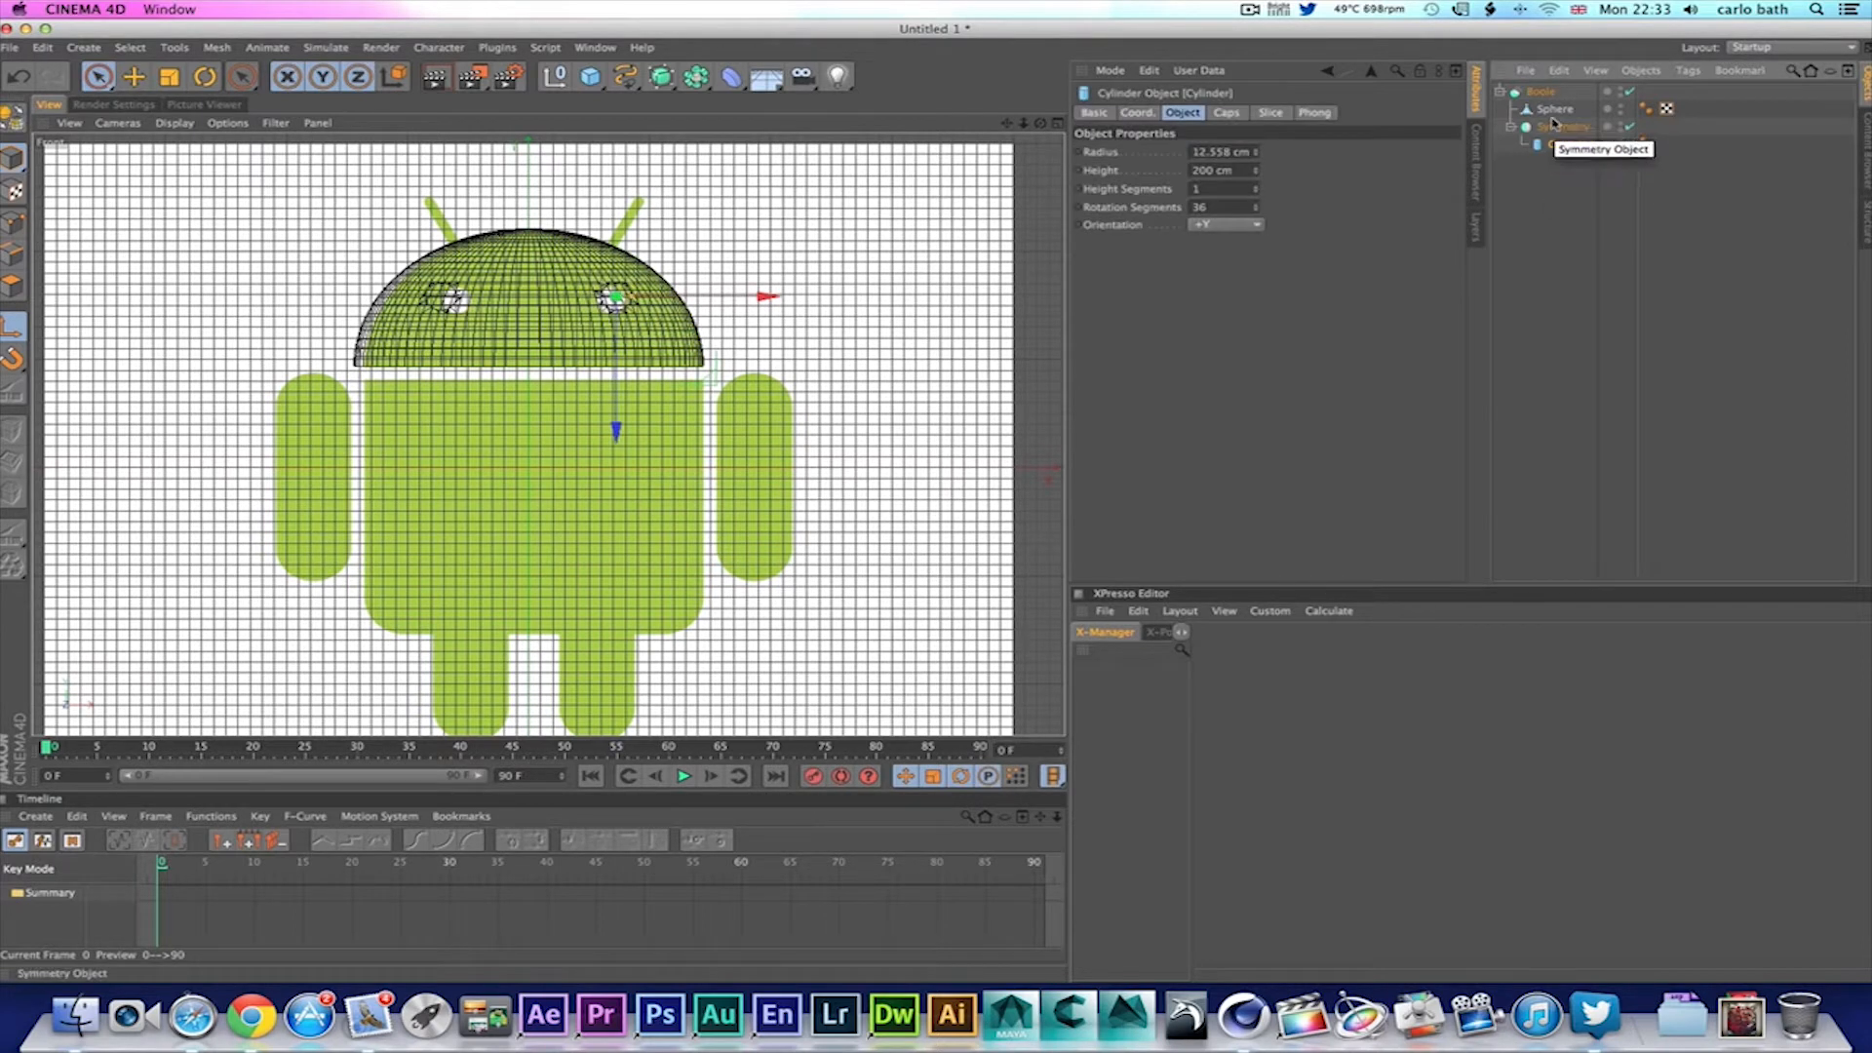
click(1554, 110)
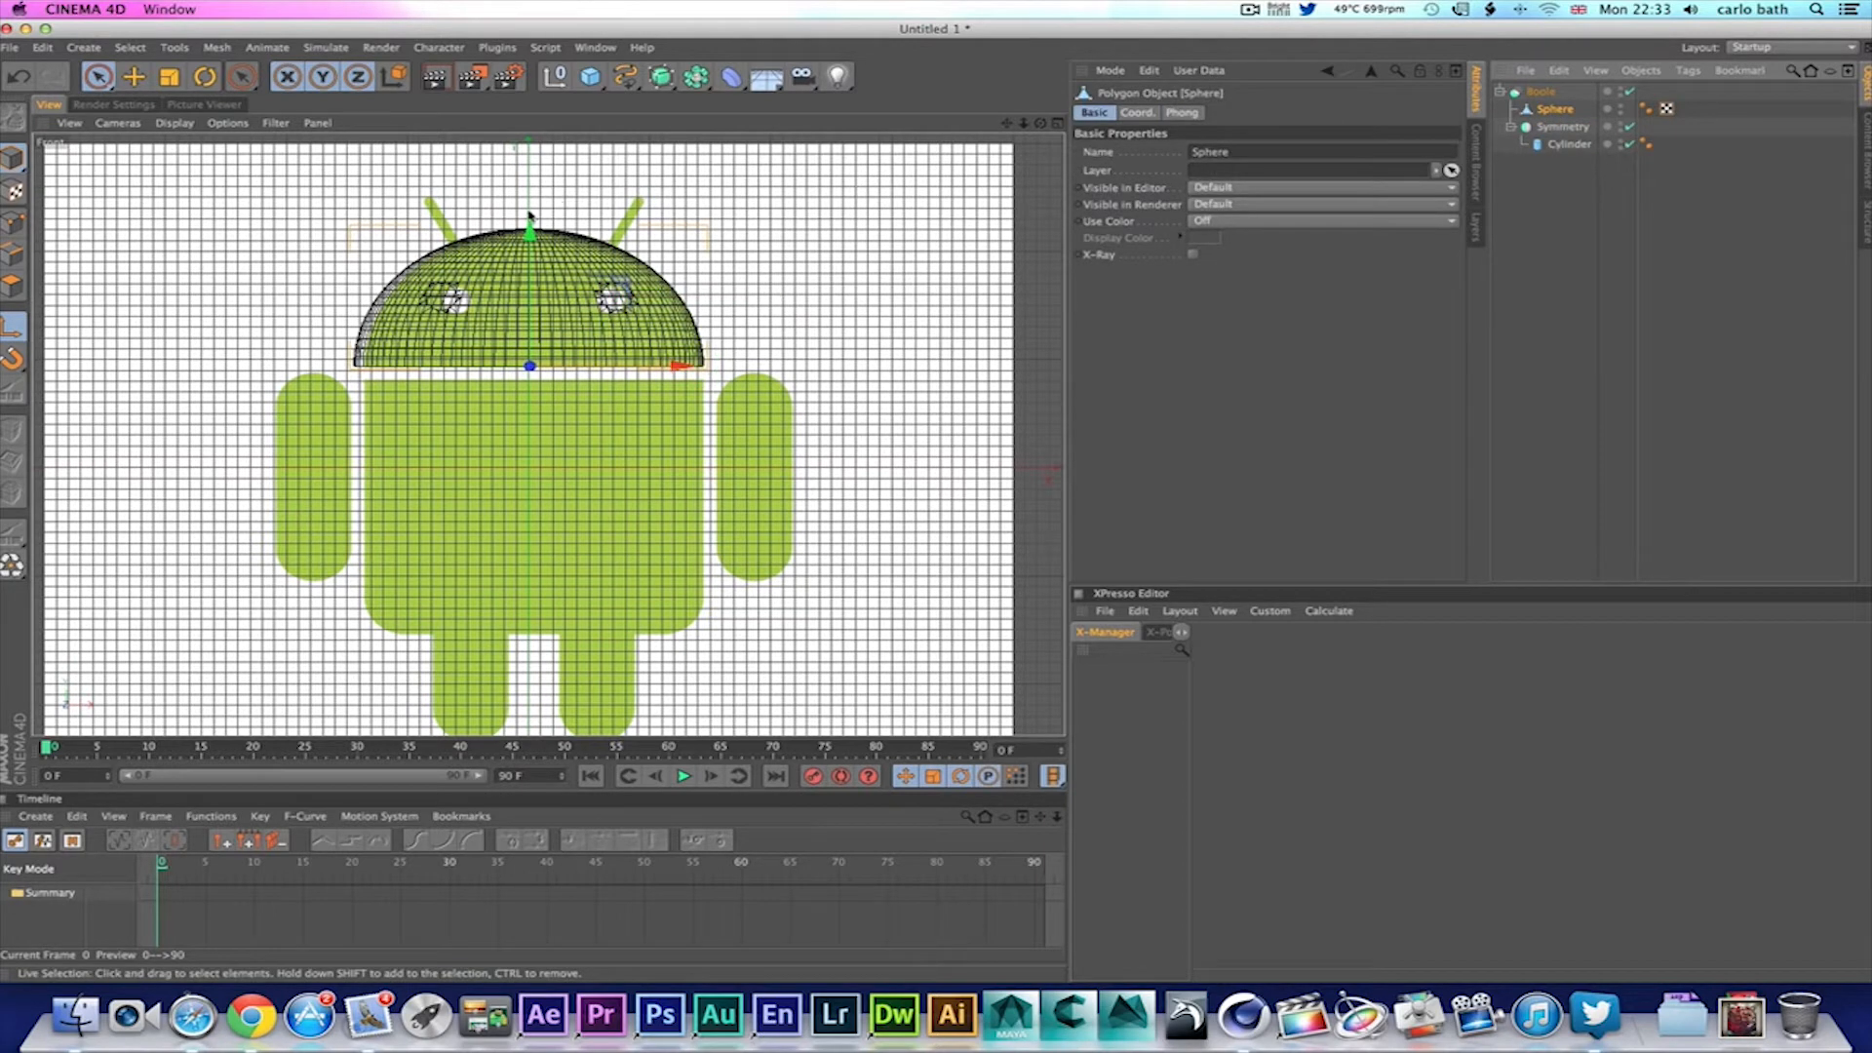
drag(530, 230, 537, 234)
click(557, 218)
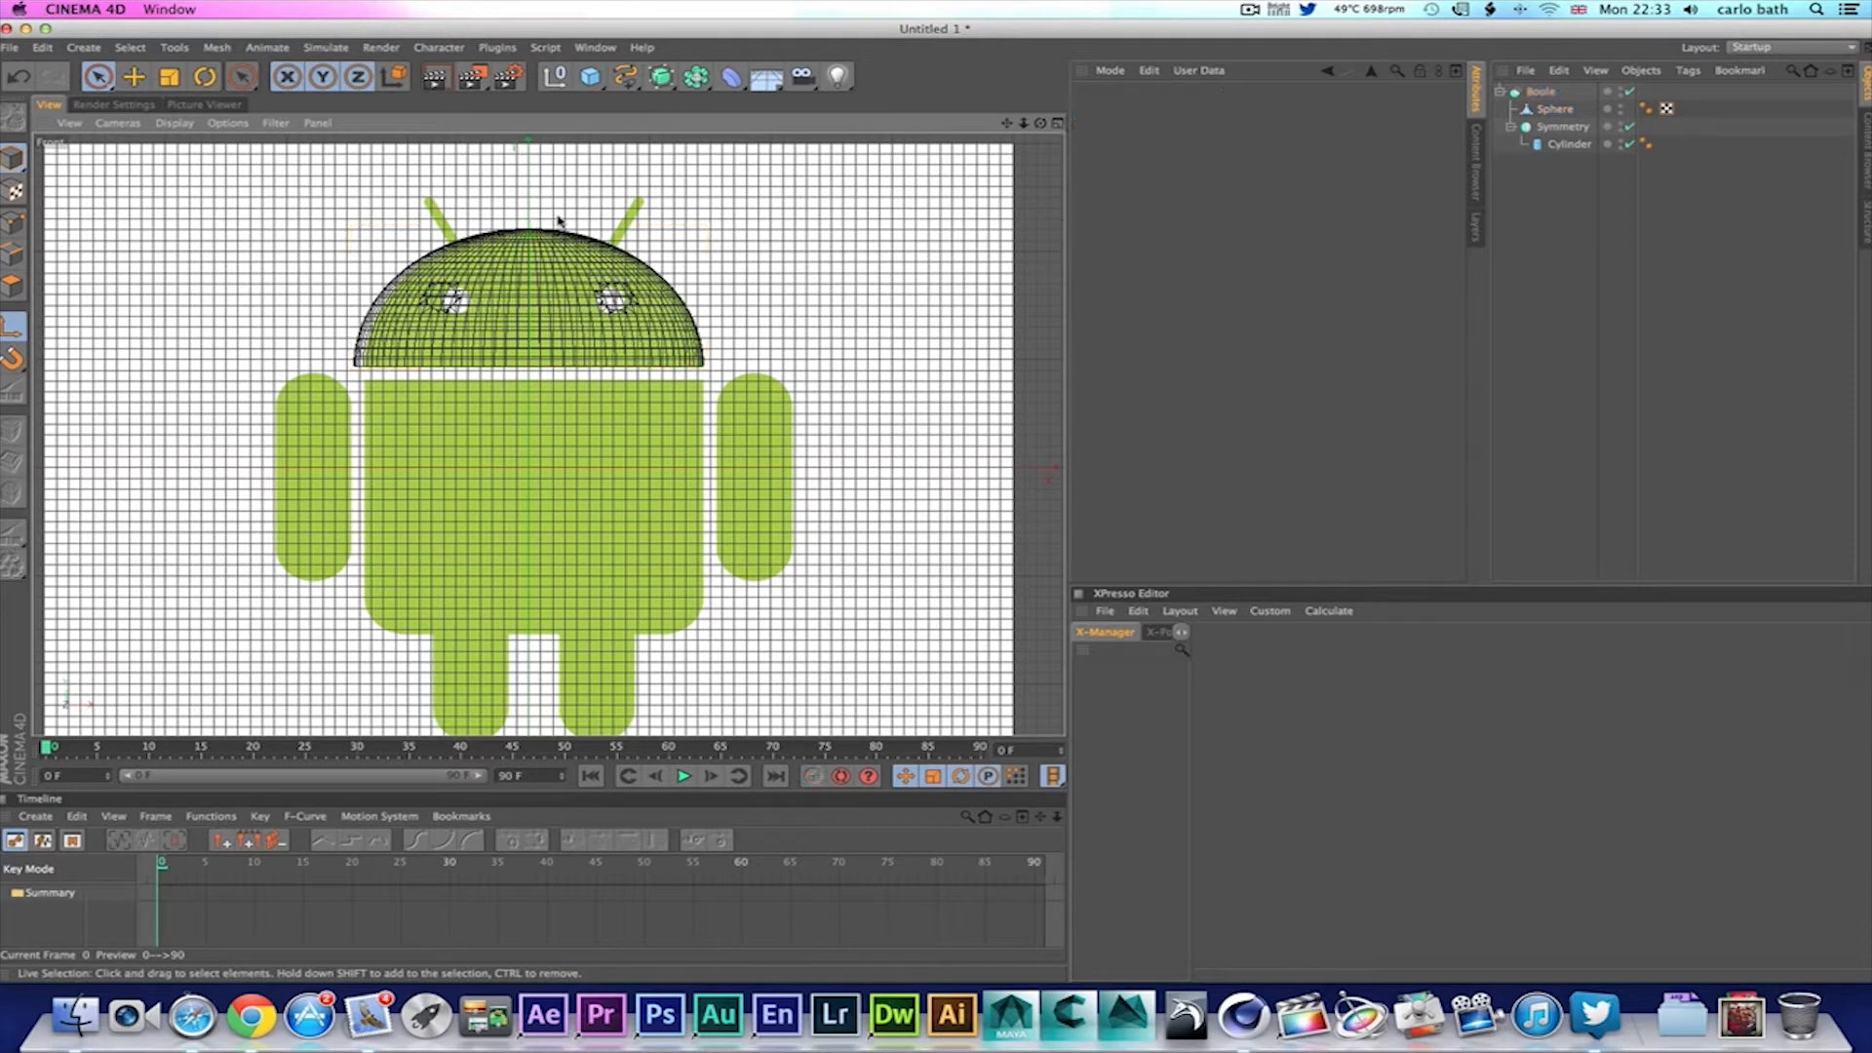
Step: Add a new cylinder in the maximised Front view and move it up and across to the base of the logo's right antenna
click(1057, 124)
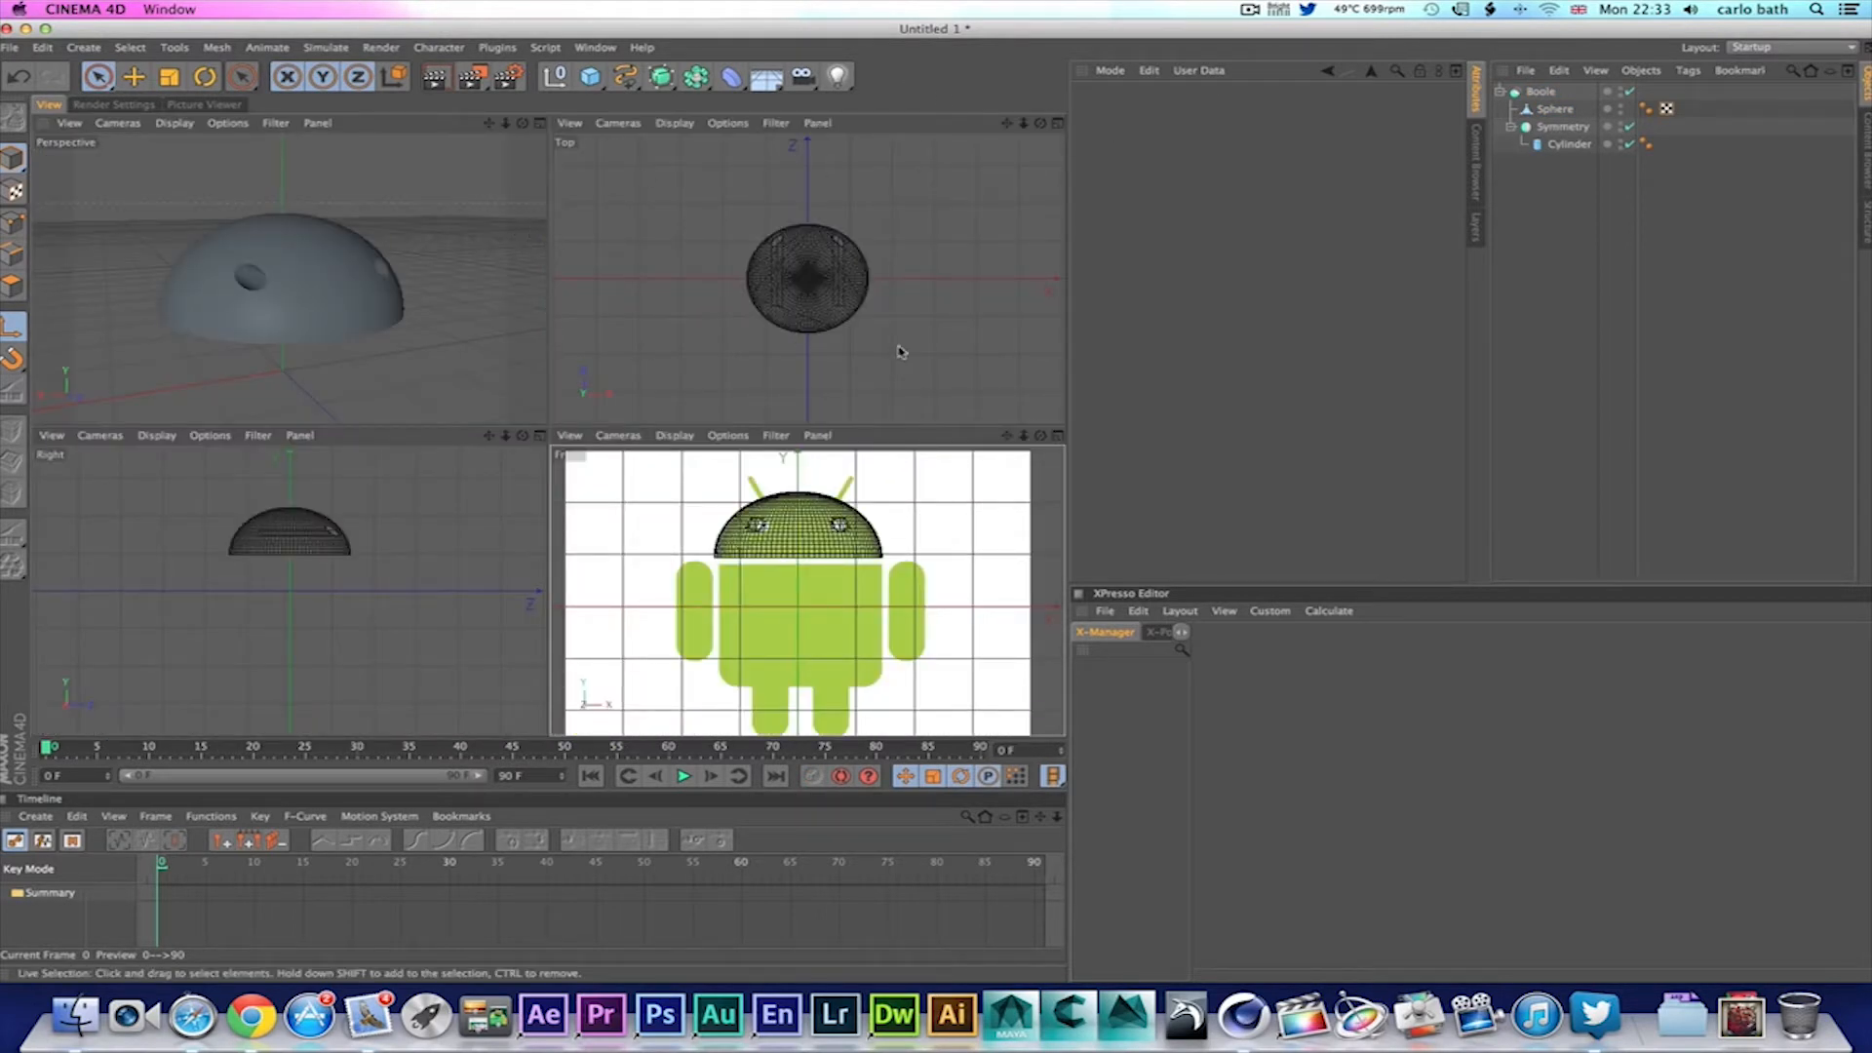
click(1059, 436)
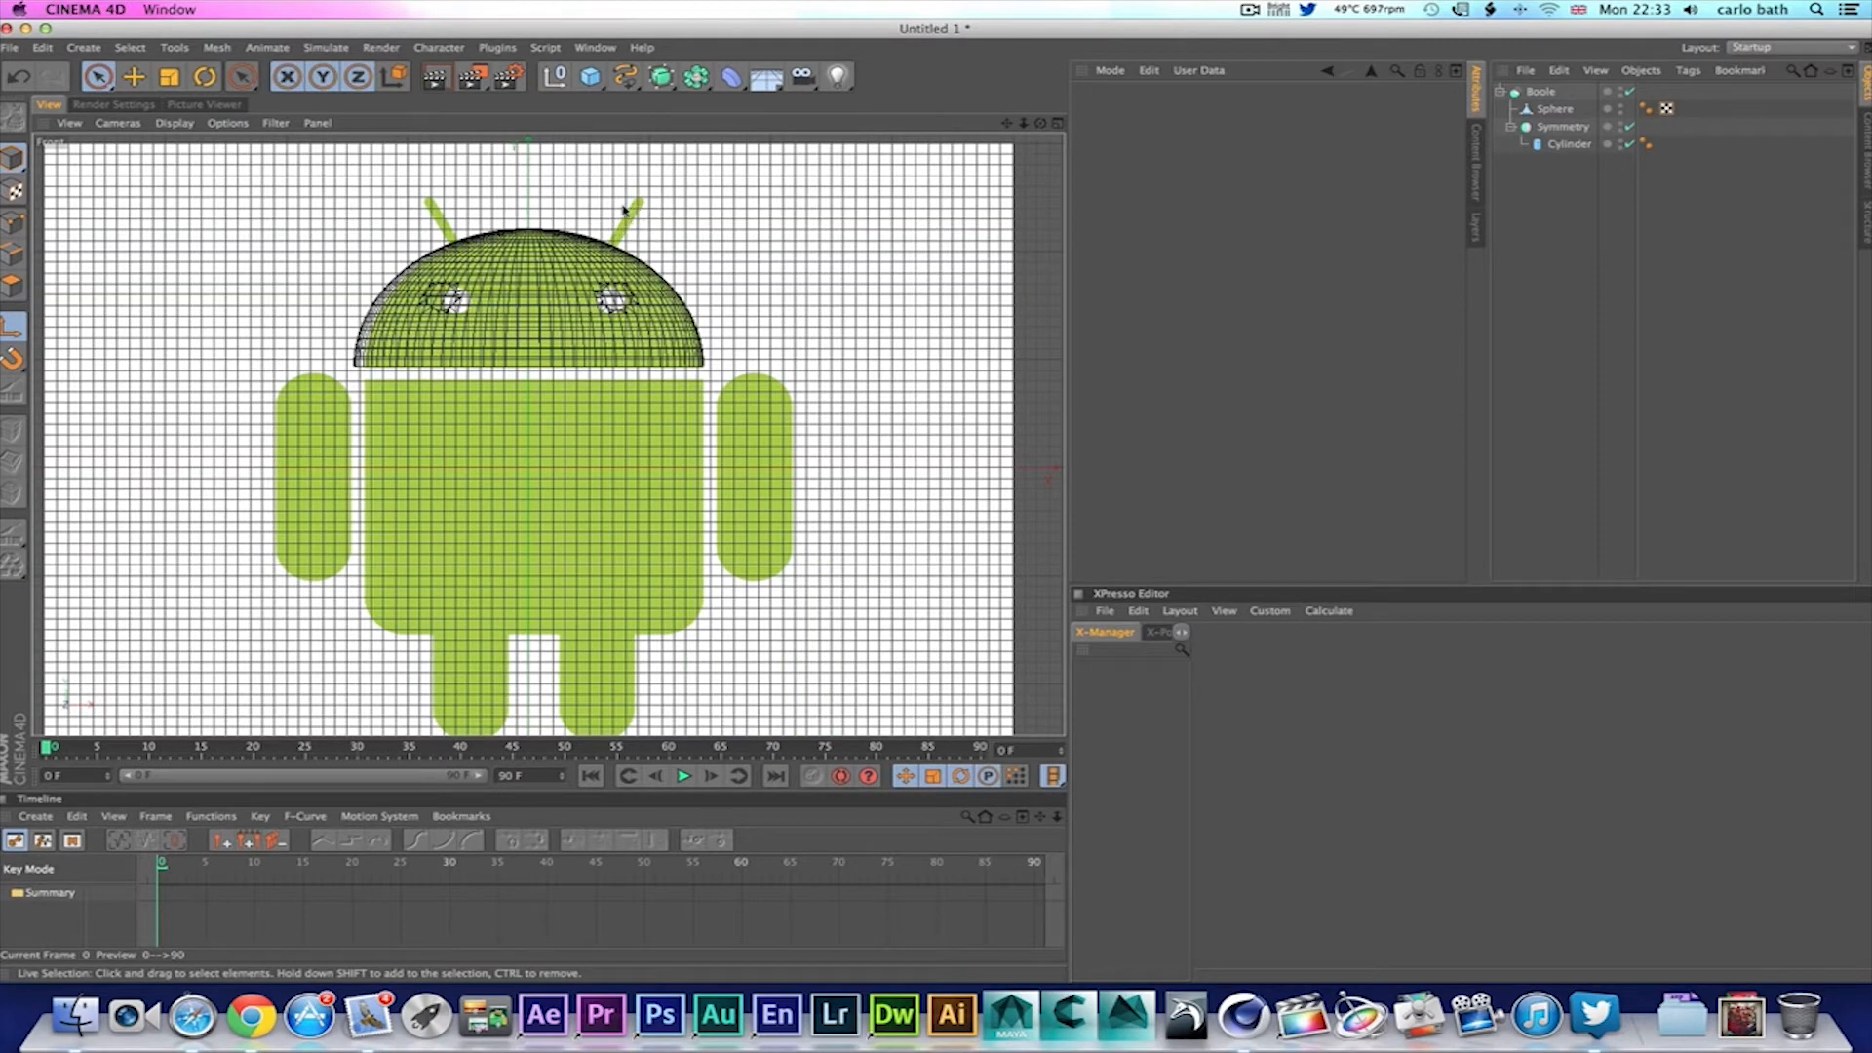
drag(700, 83, 999, 101)
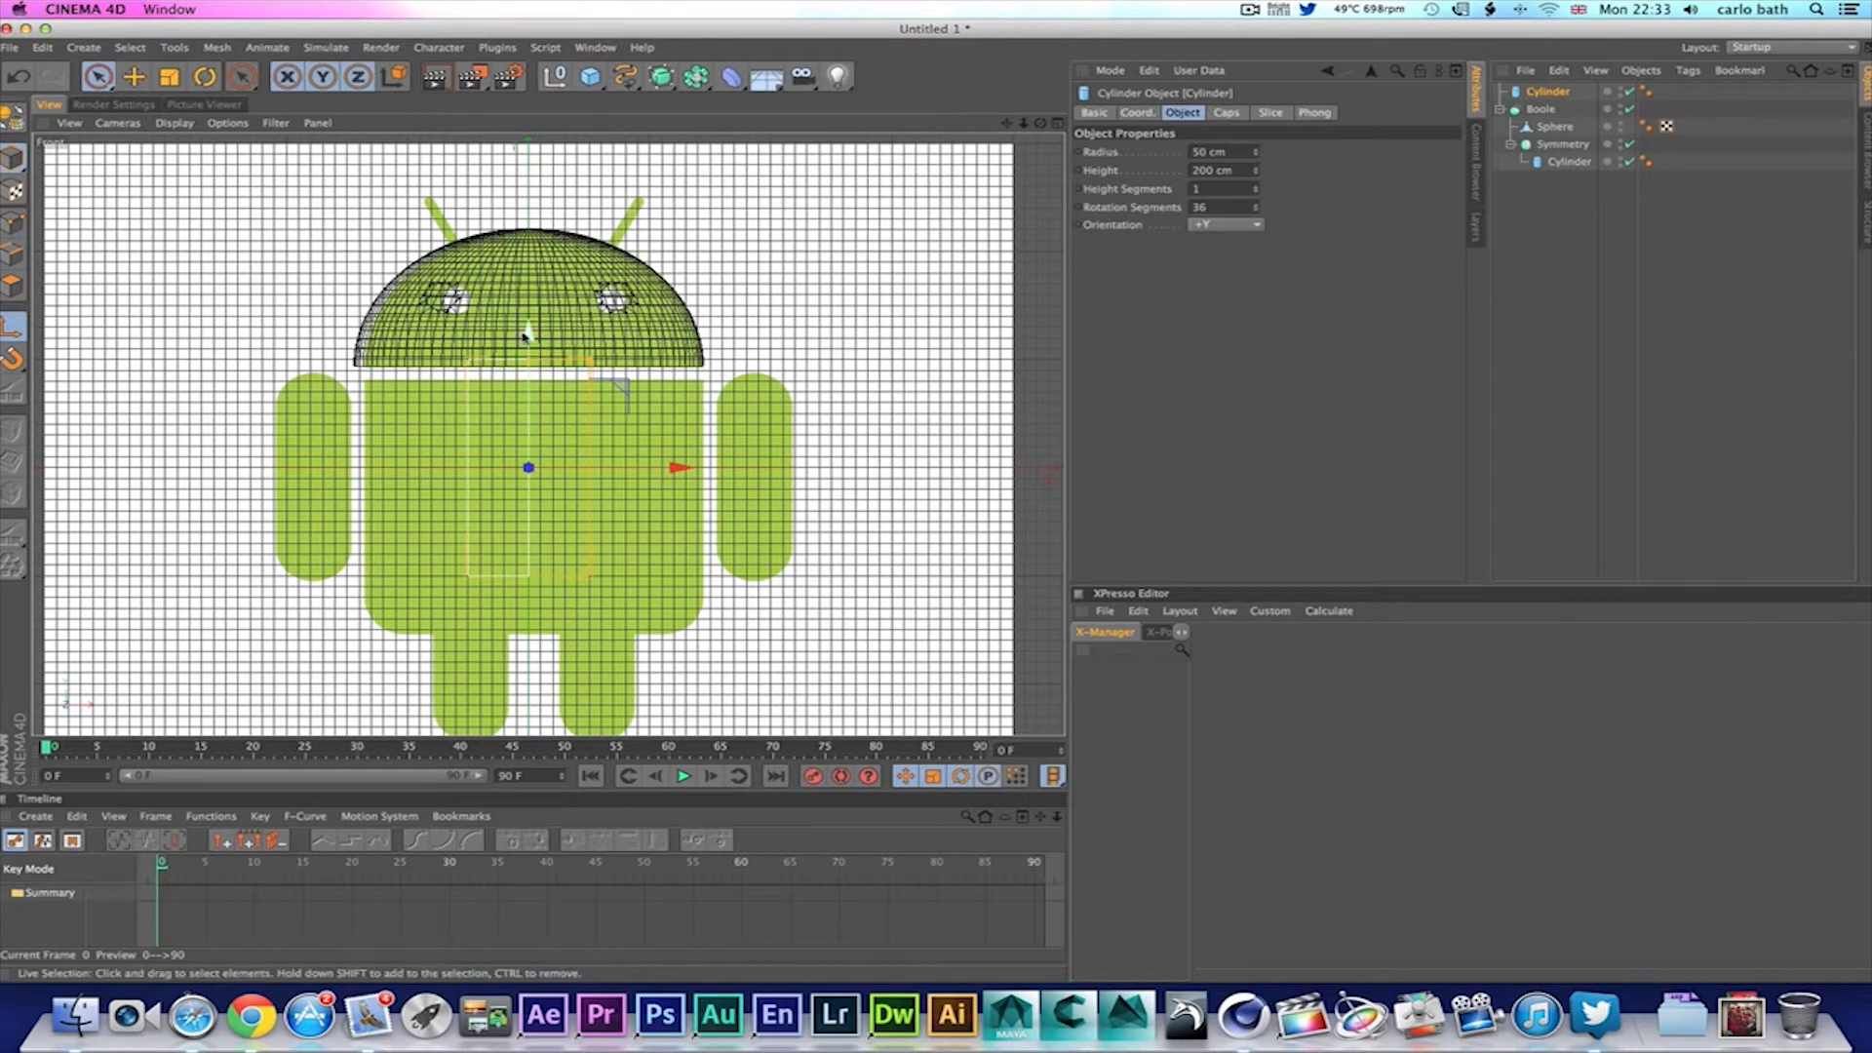
drag(528, 333, 531, 114)
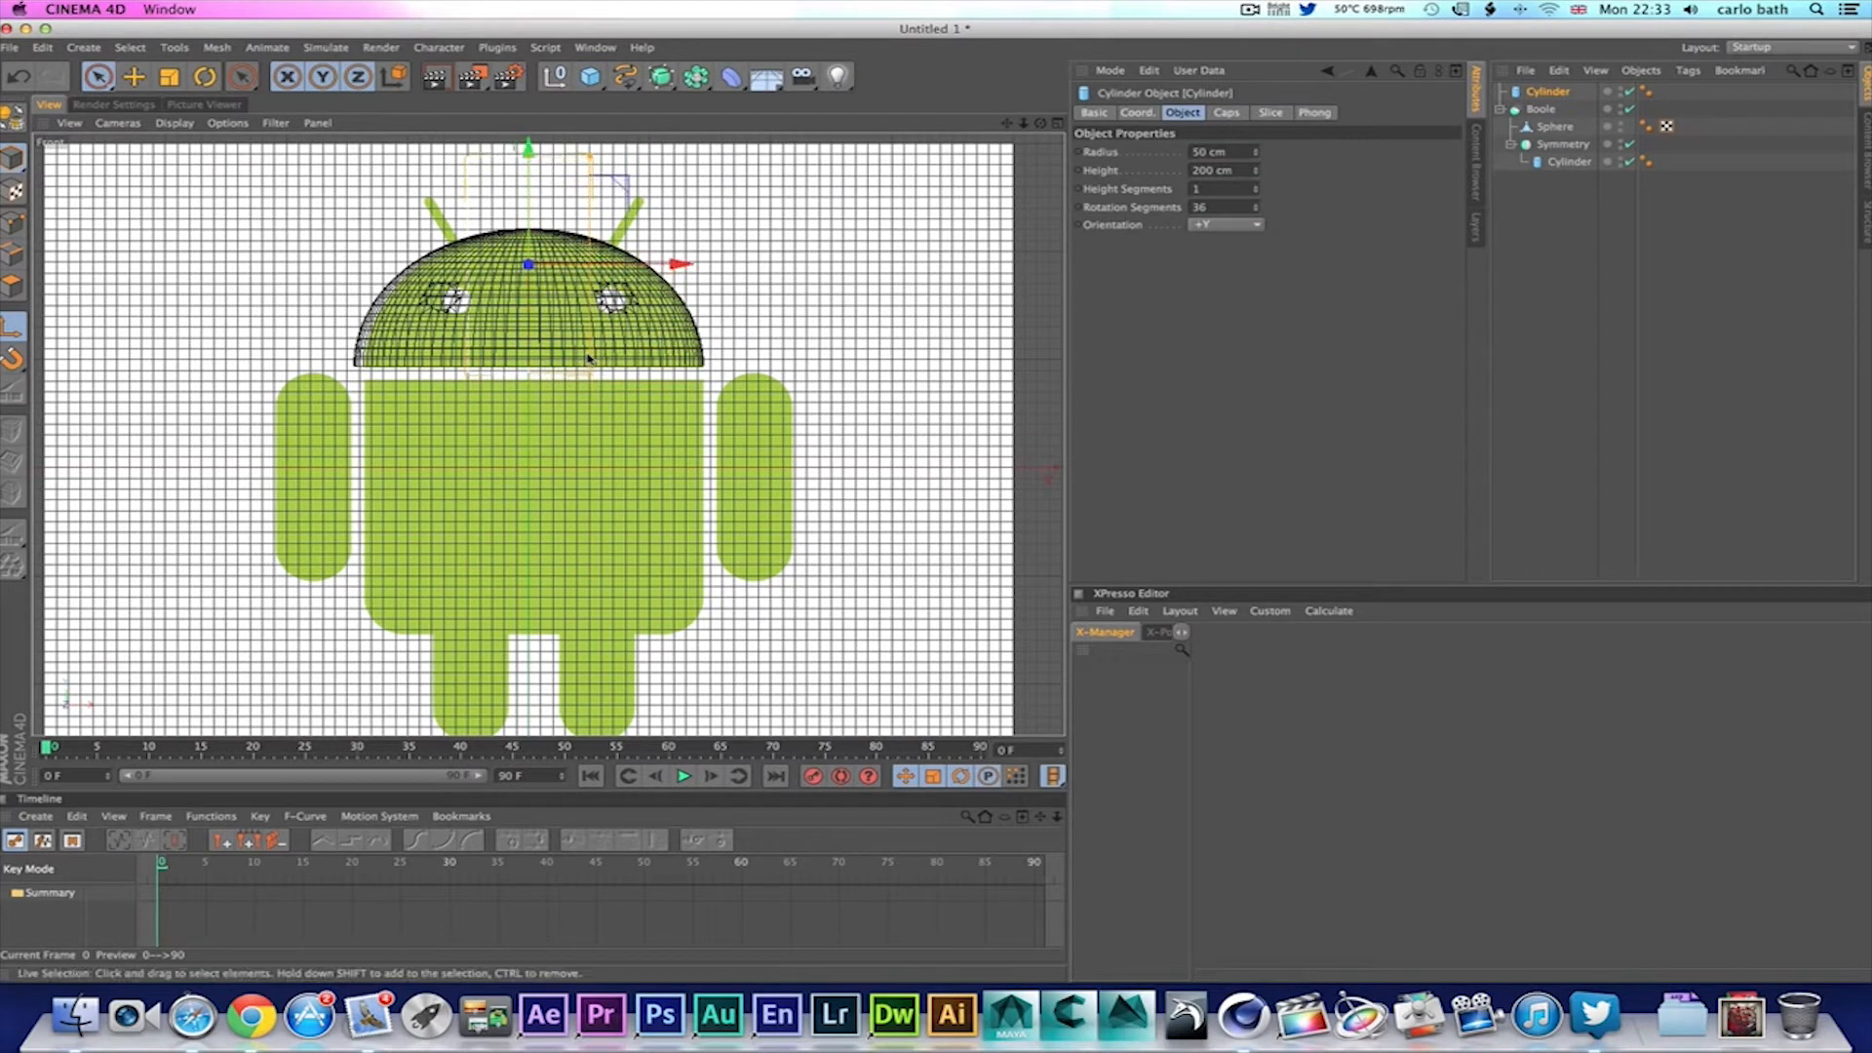
drag(1007, 124, 1036, 253)
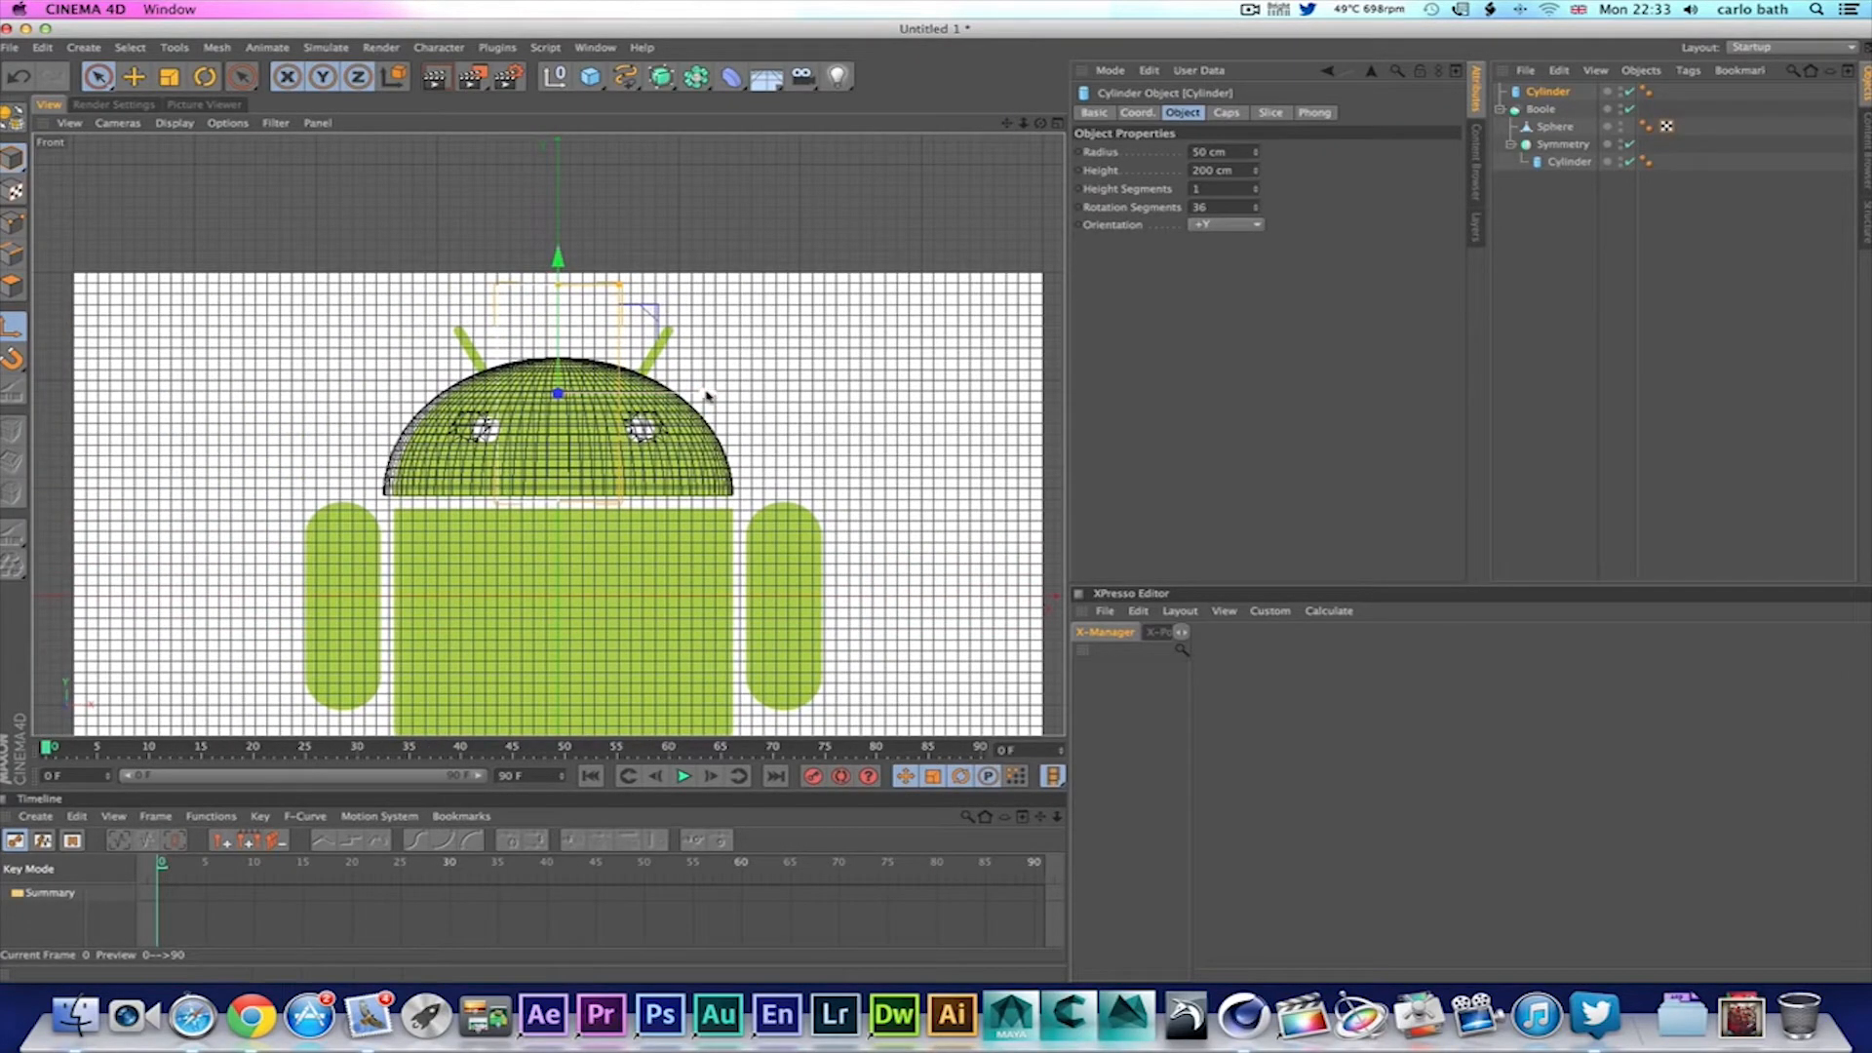
drag(710, 391, 795, 392)
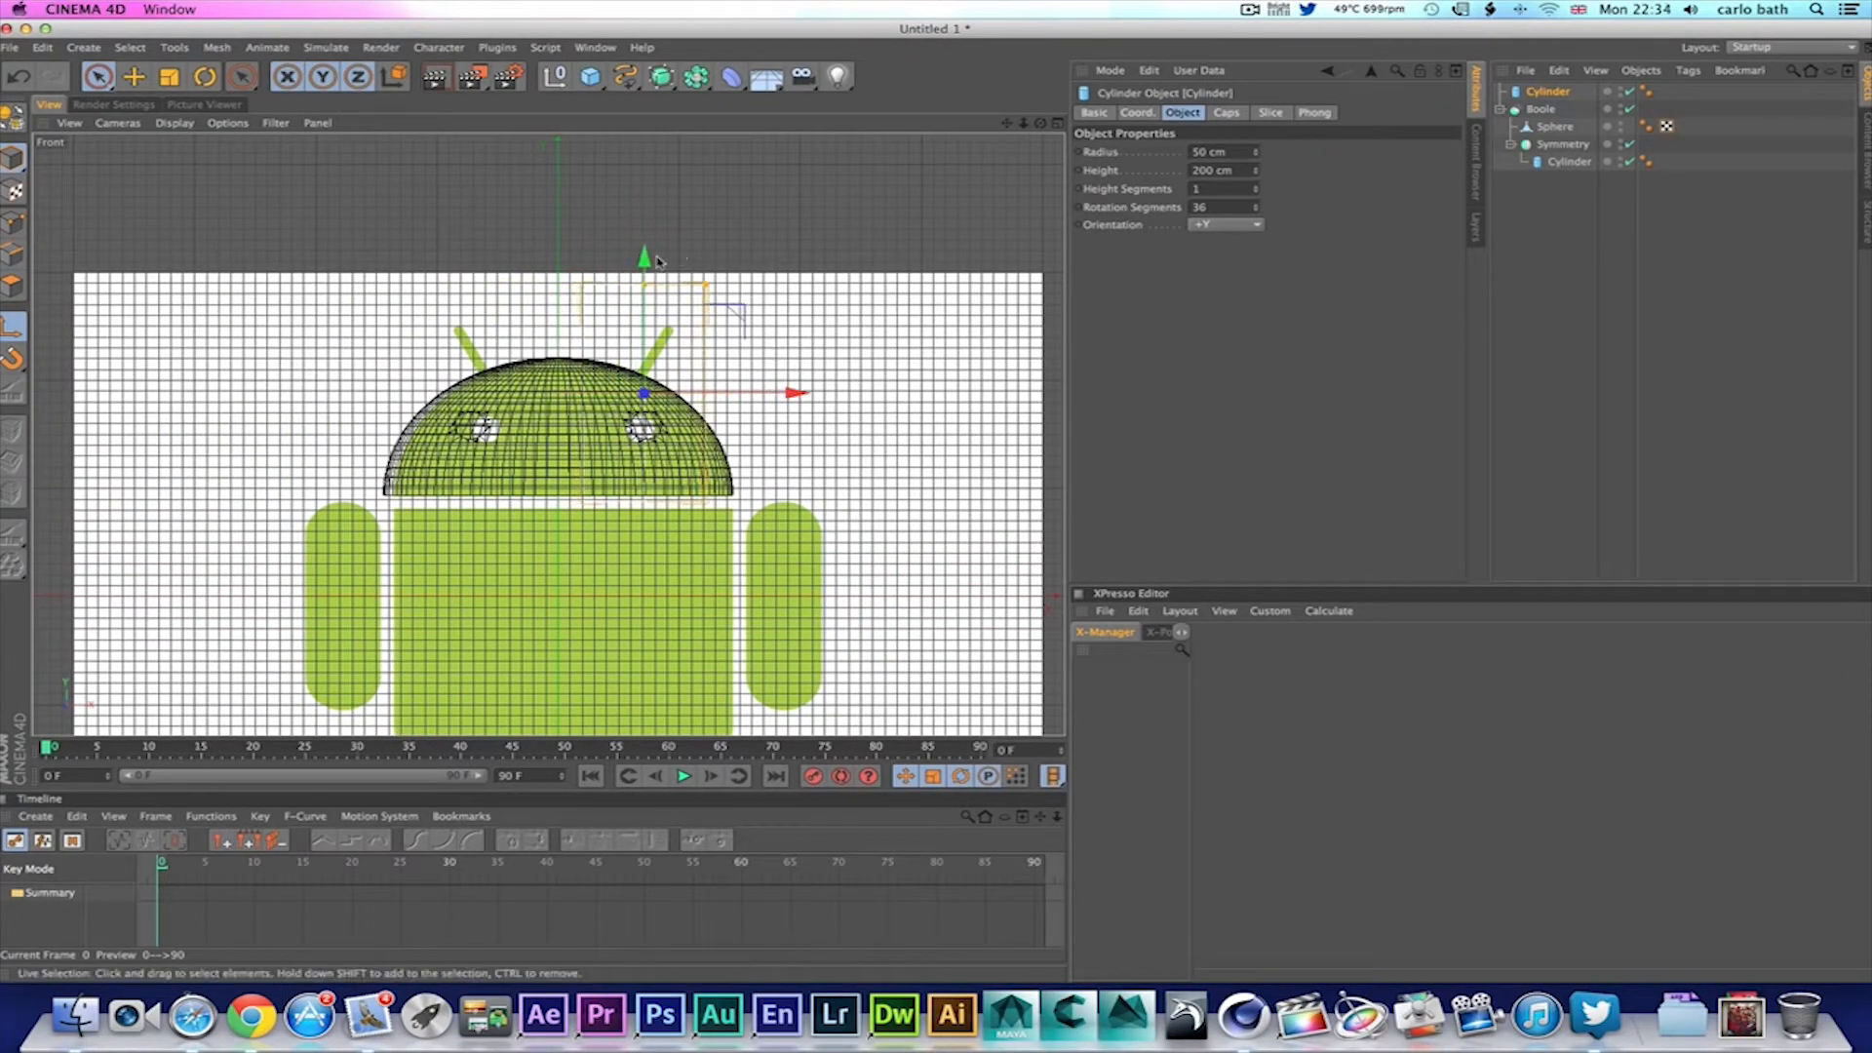
drag(648, 260, 647, 246)
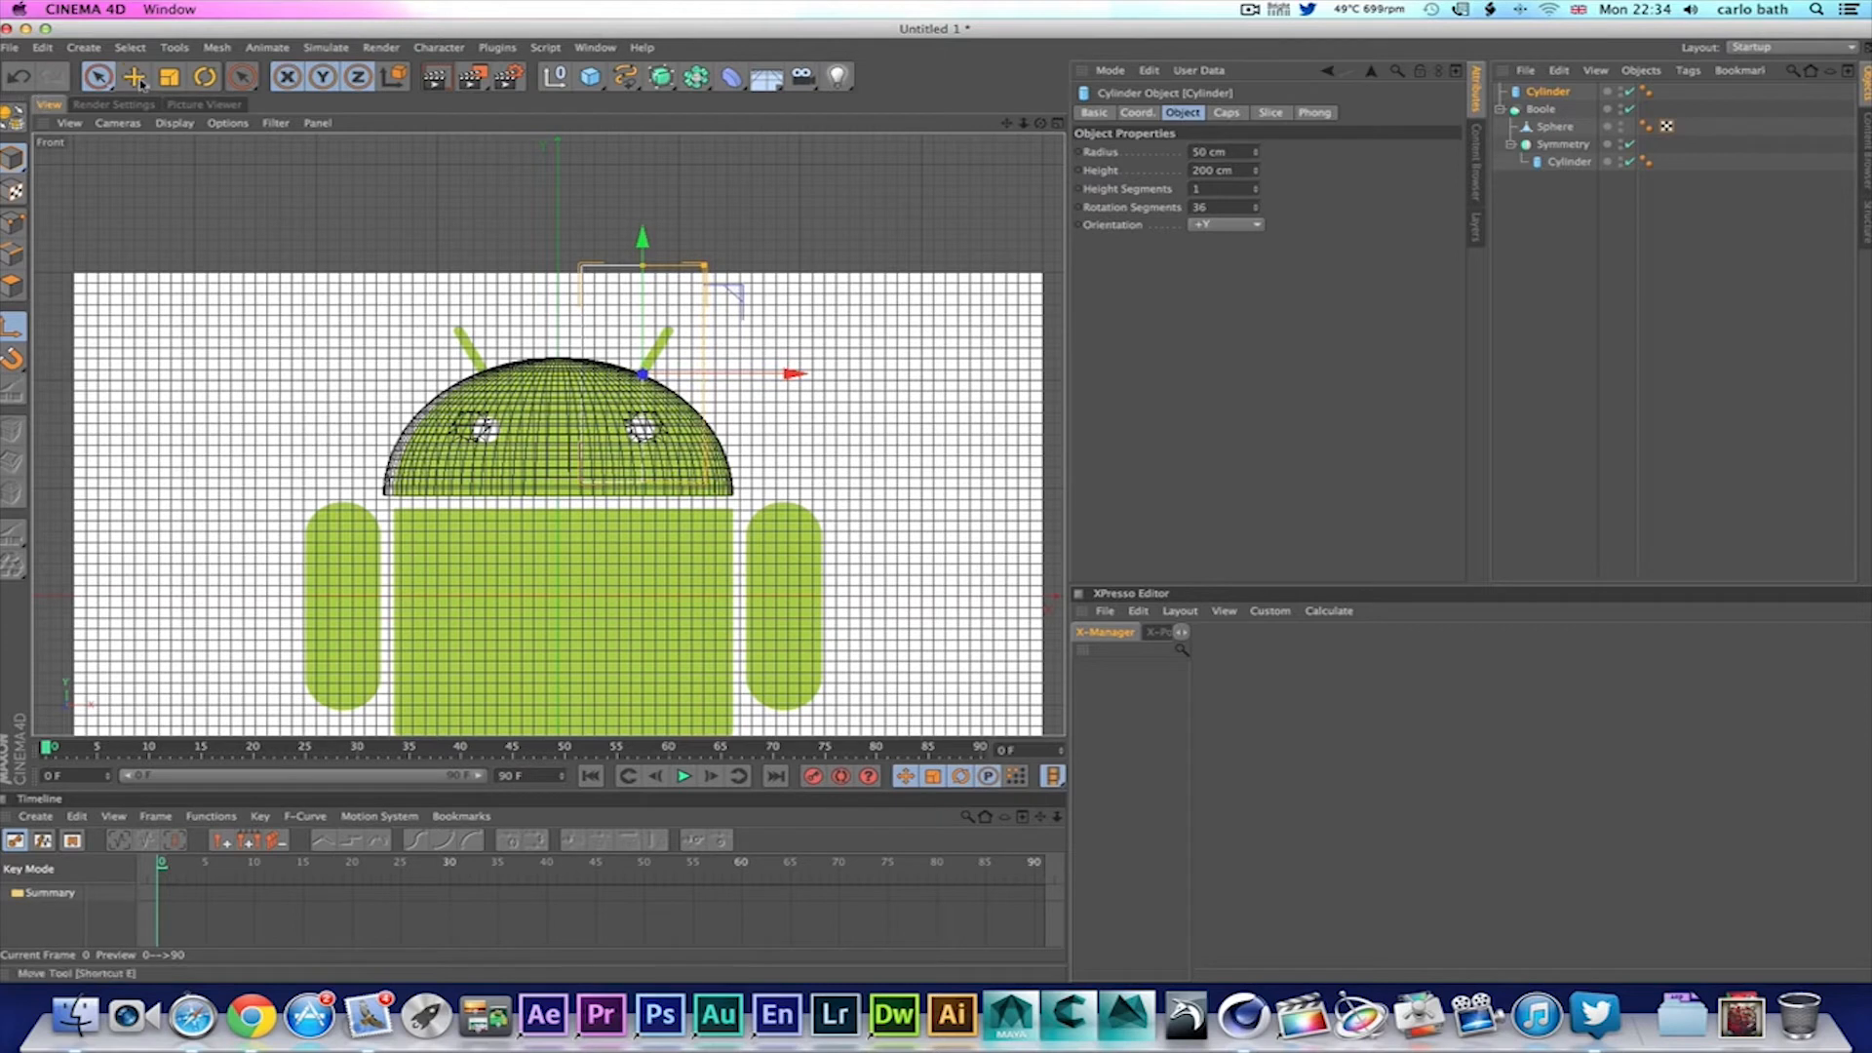
Step: Rotate the antenna cylinder about 29° to match the logo's slant and shrink it to about 5.7 cm radius and 102 cm height
click(207, 78)
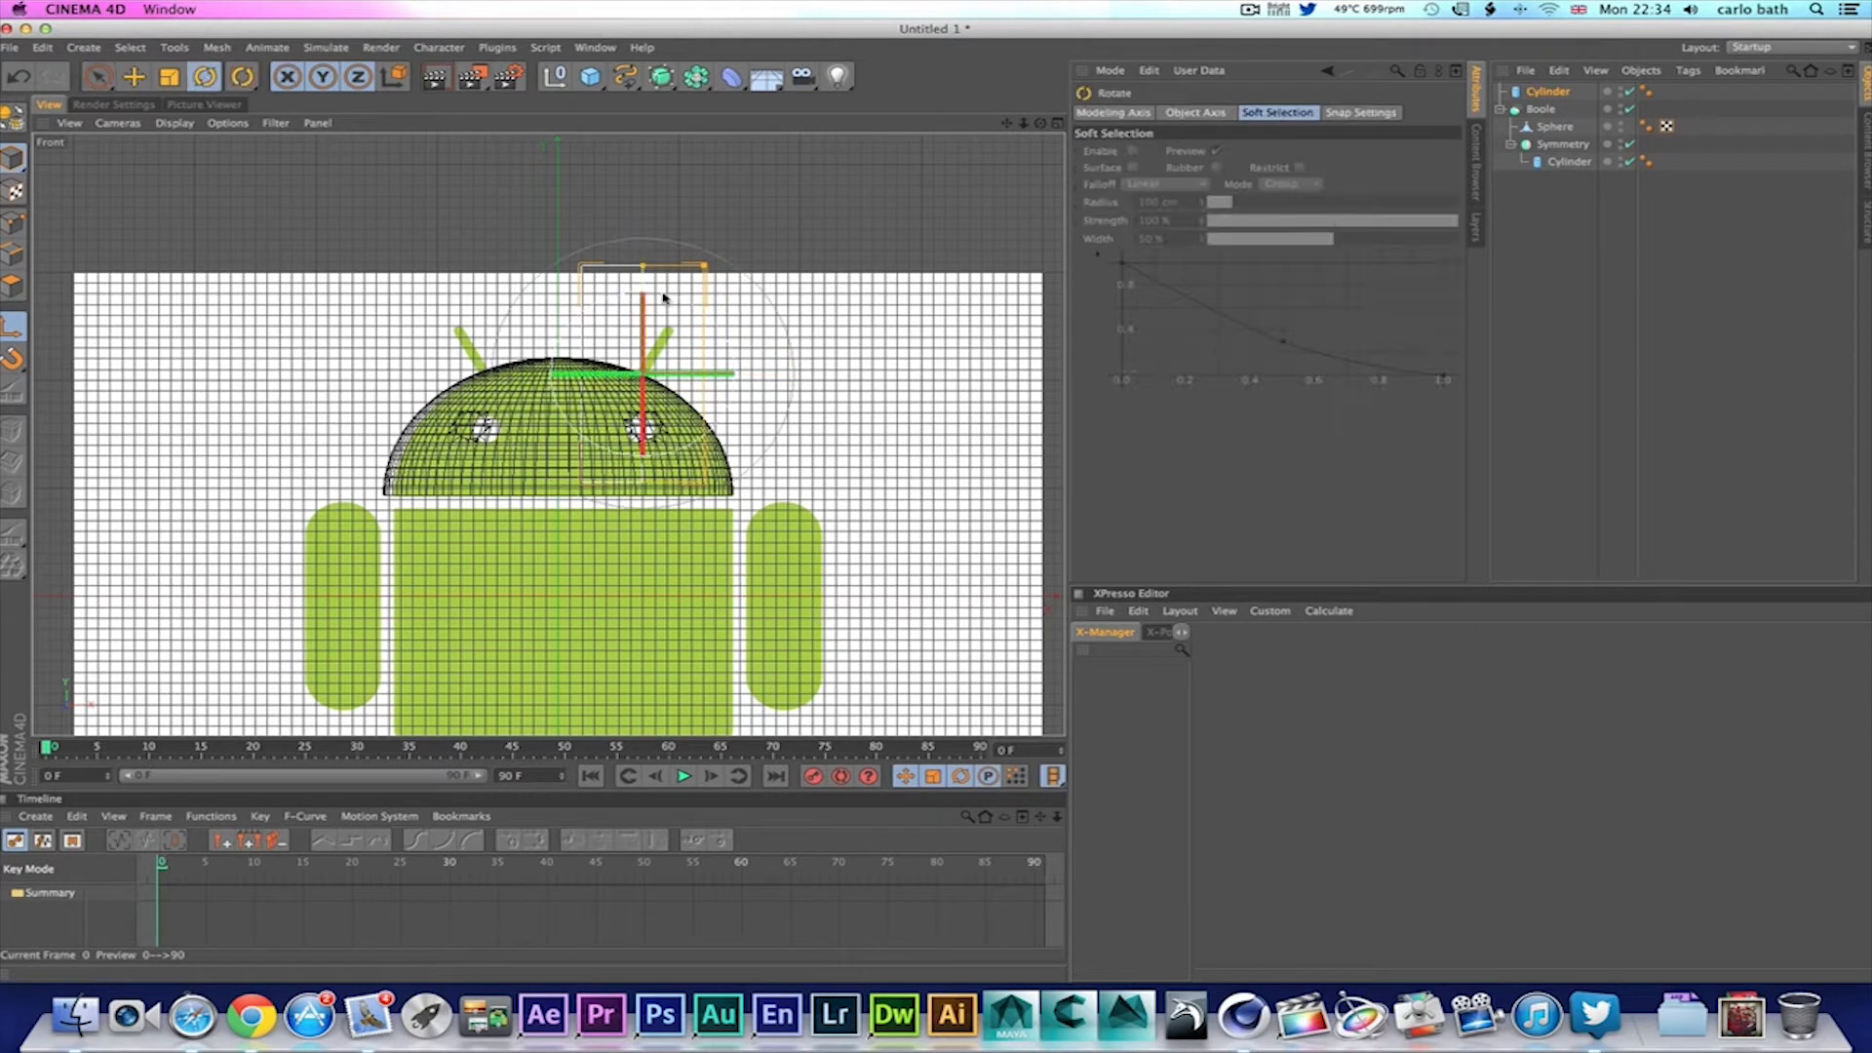
drag(668, 301, 707, 319)
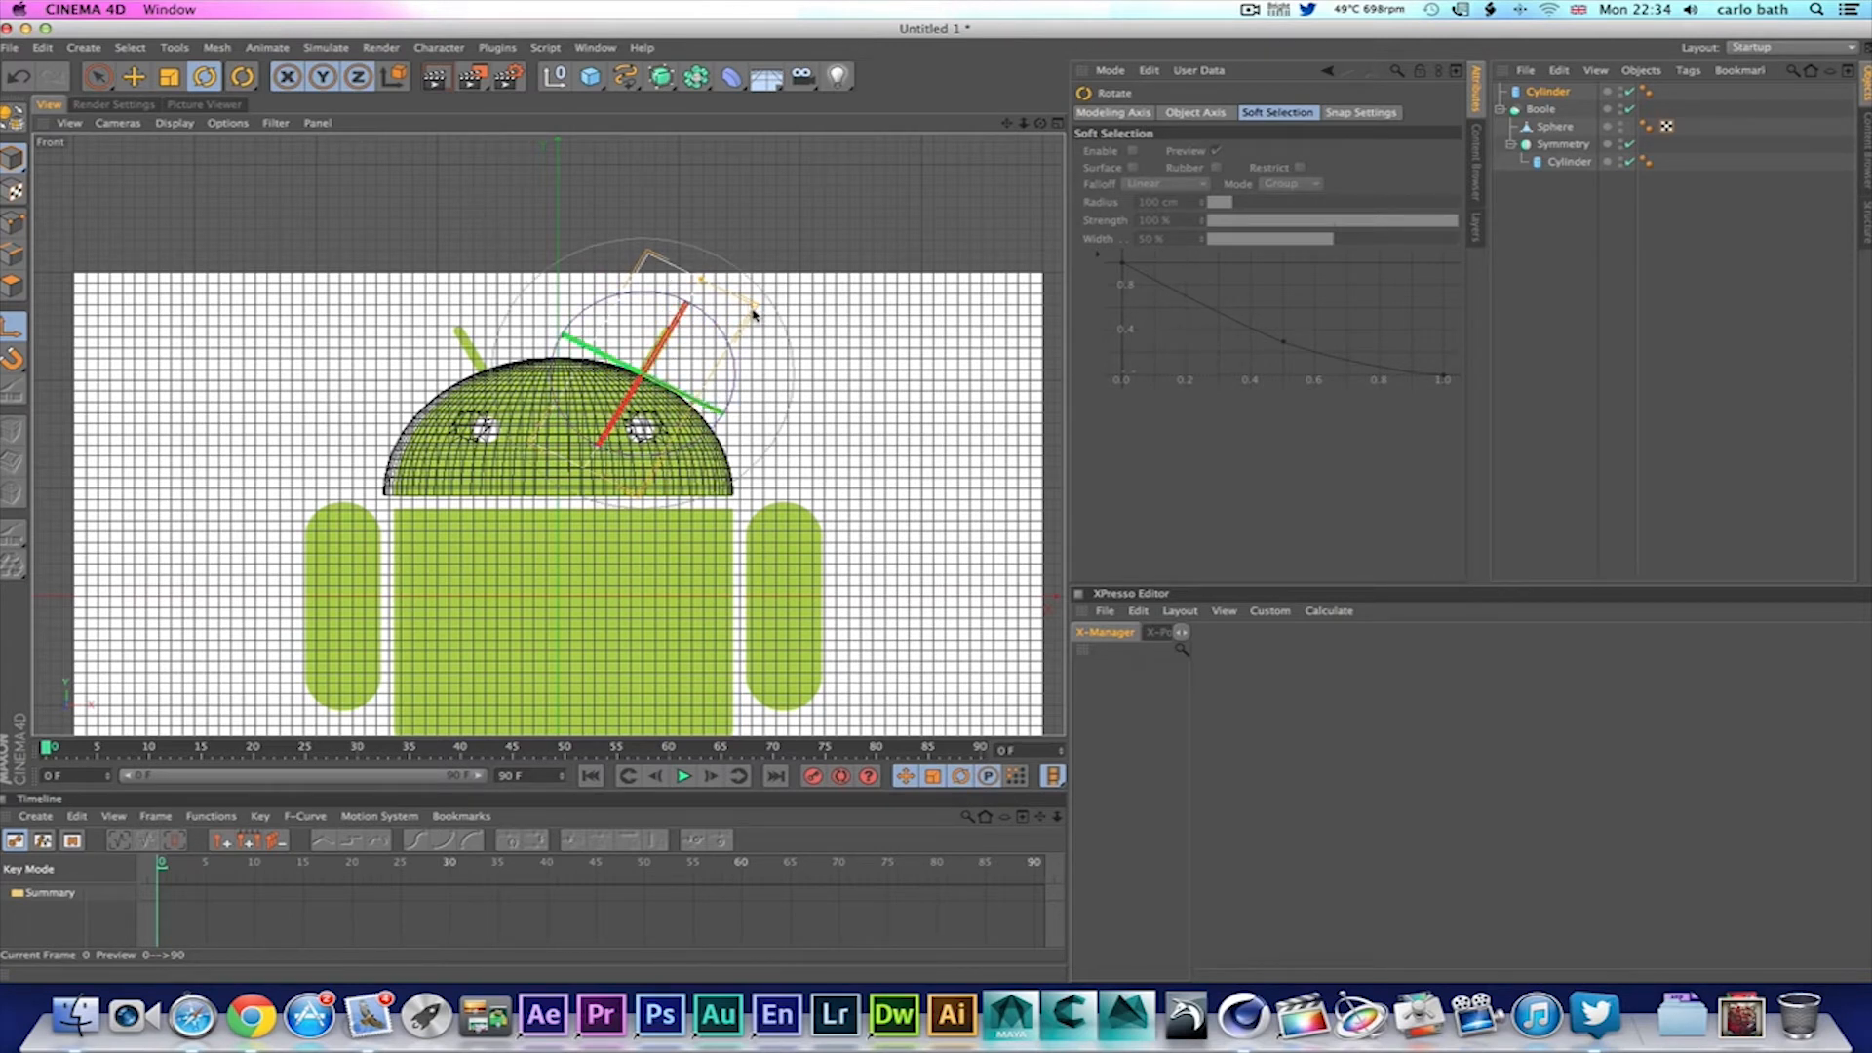
drag(753, 306, 701, 292)
scroll(693, 335, up, 5)
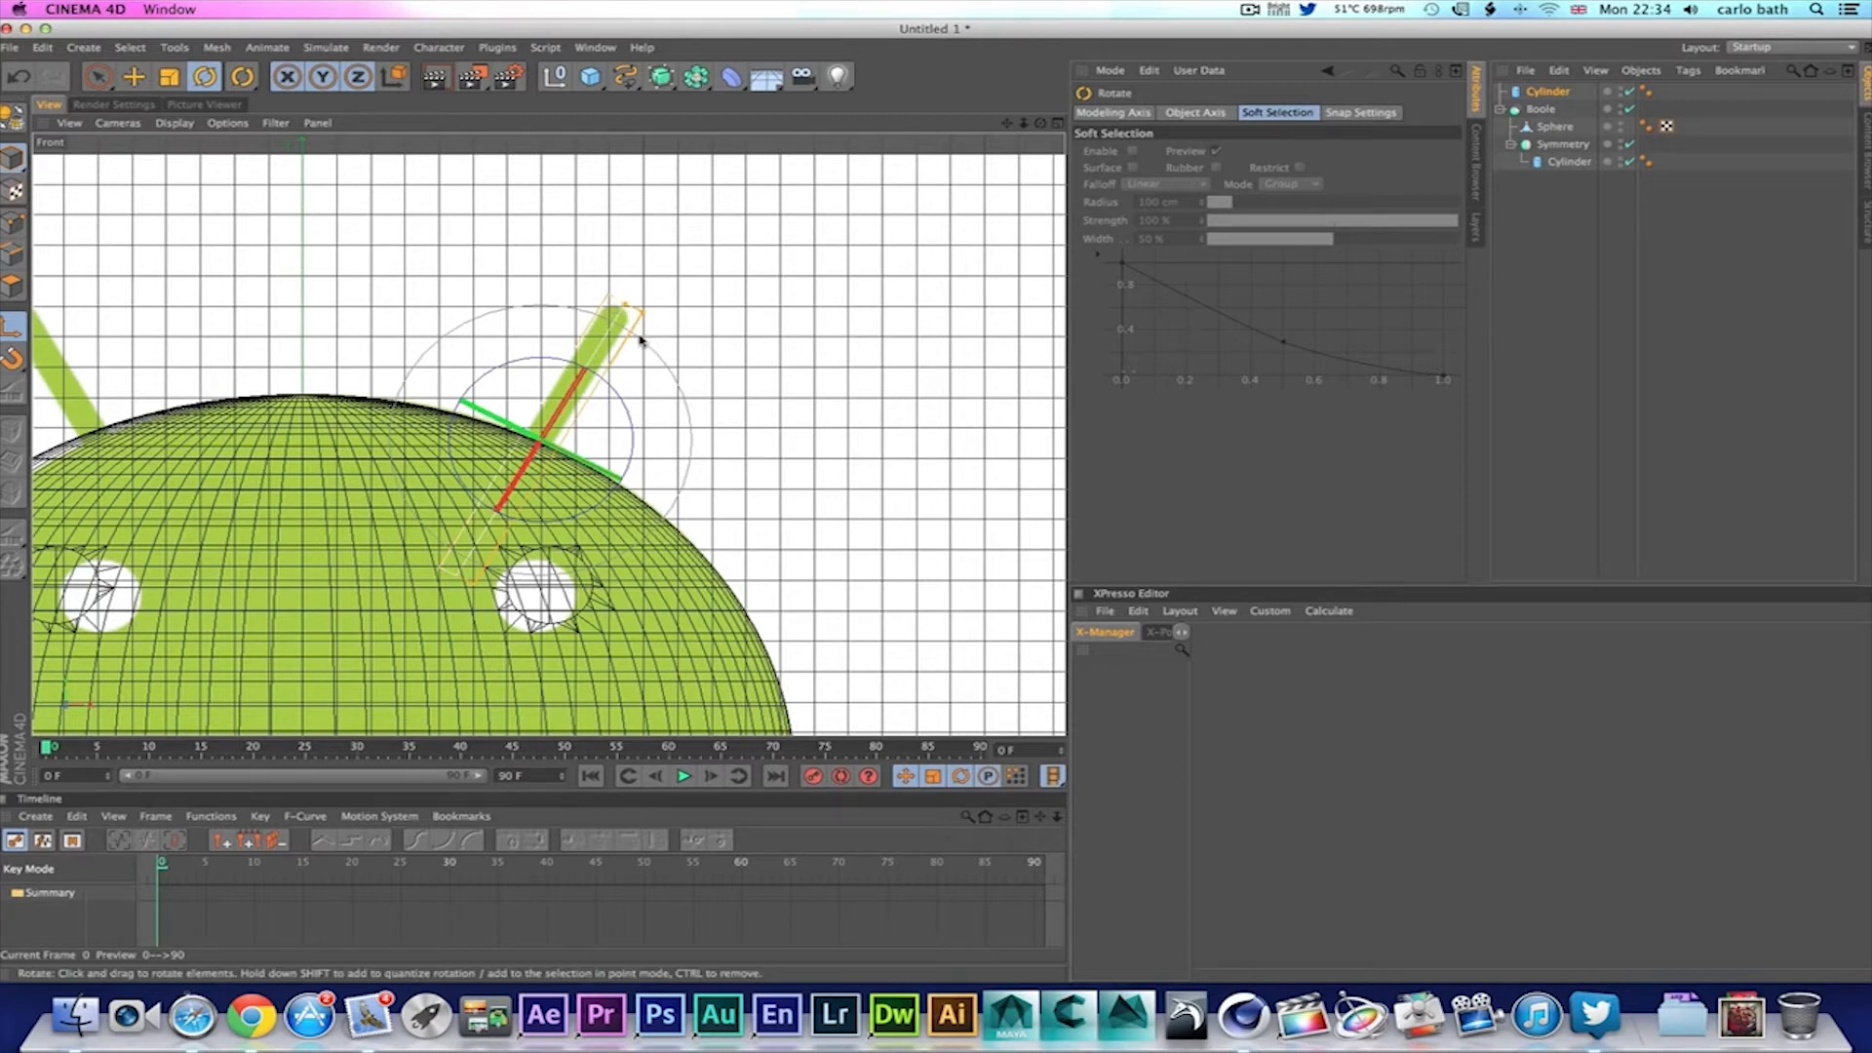
Step: Round the ends of the antenna cylinder by enabling Fillet on its caps
click(1545, 93)
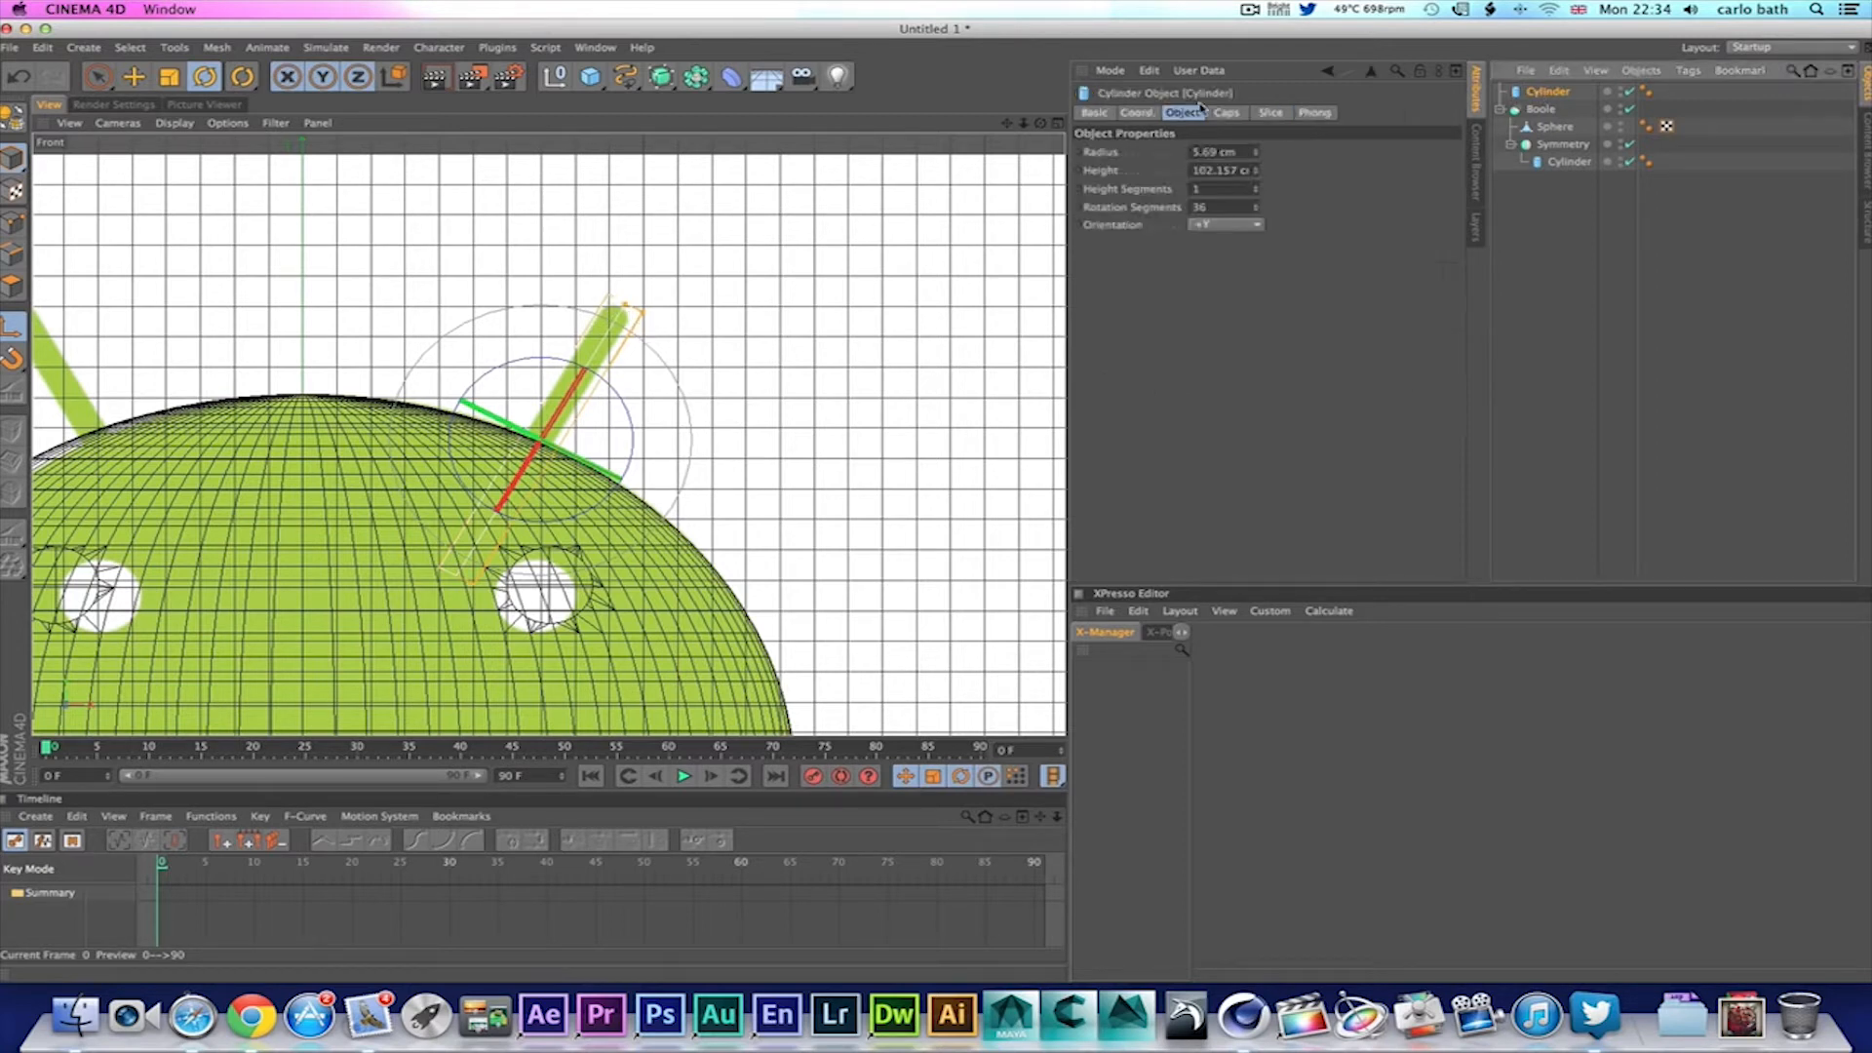
click(1094, 113)
click(1154, 113)
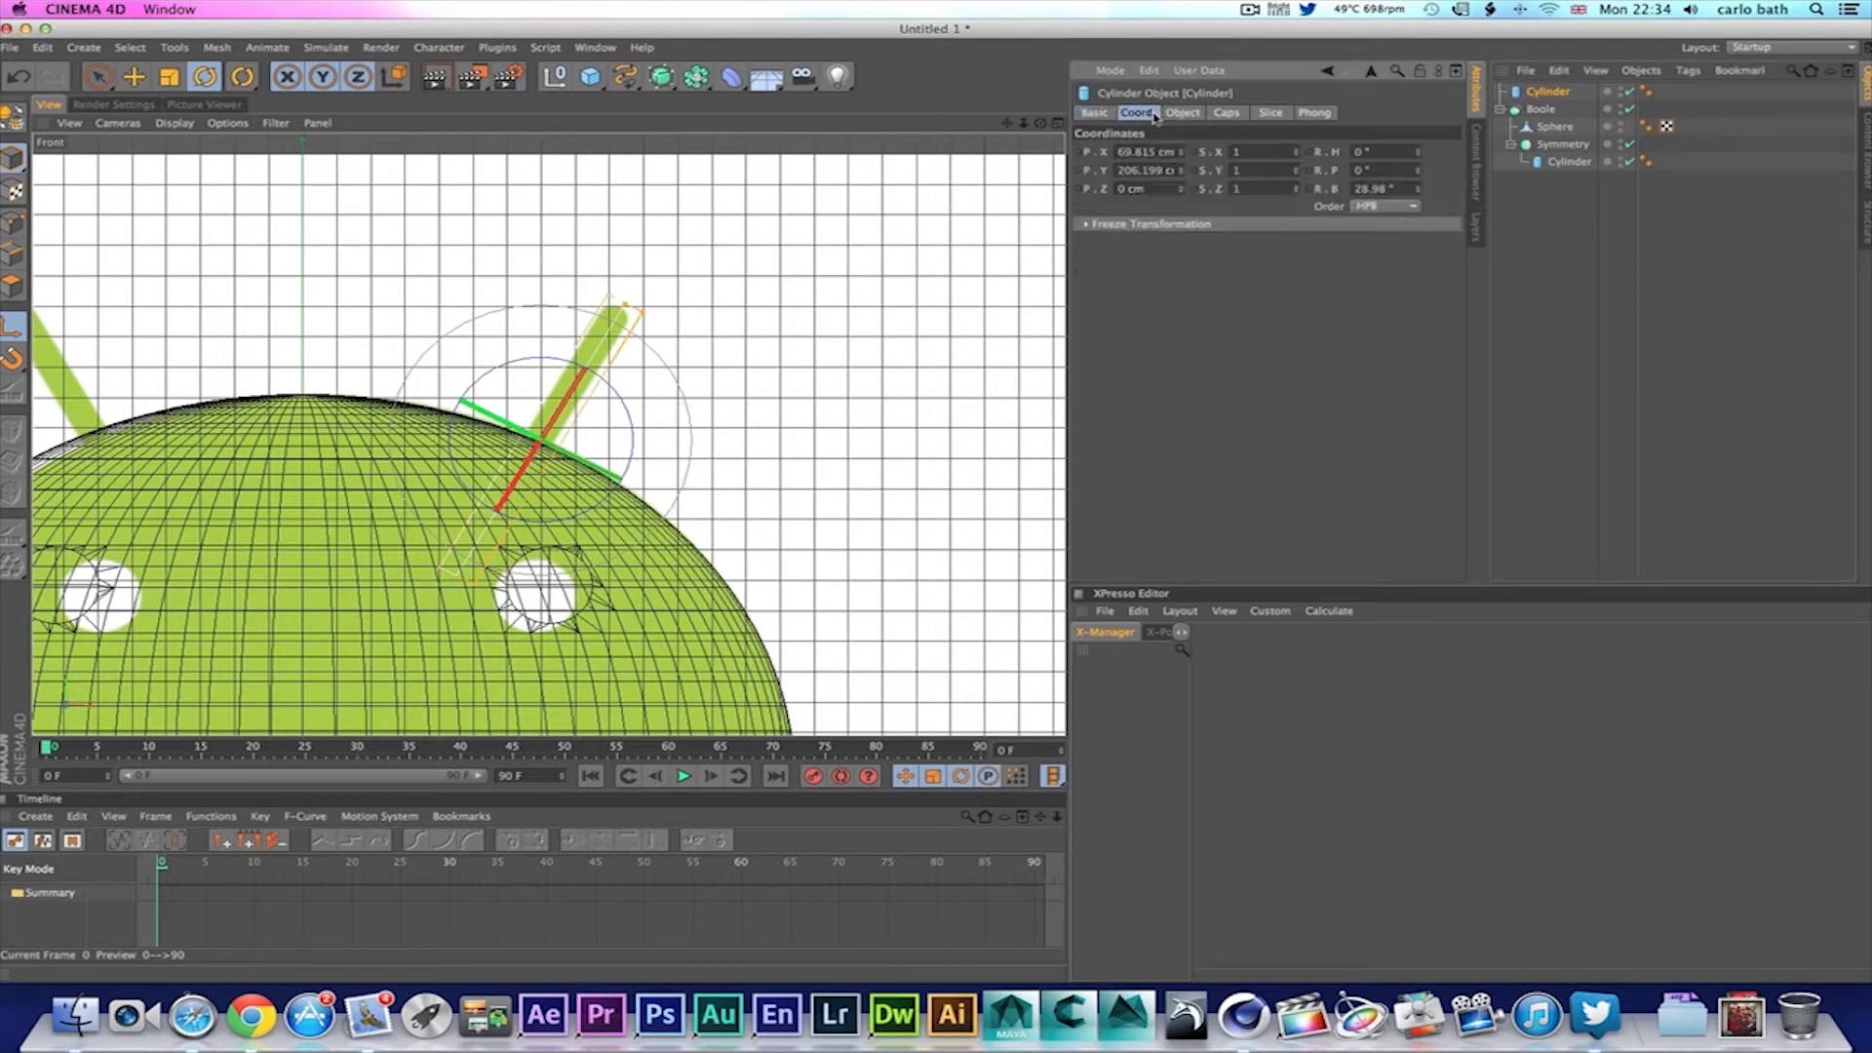
click(1194, 113)
click(1229, 113)
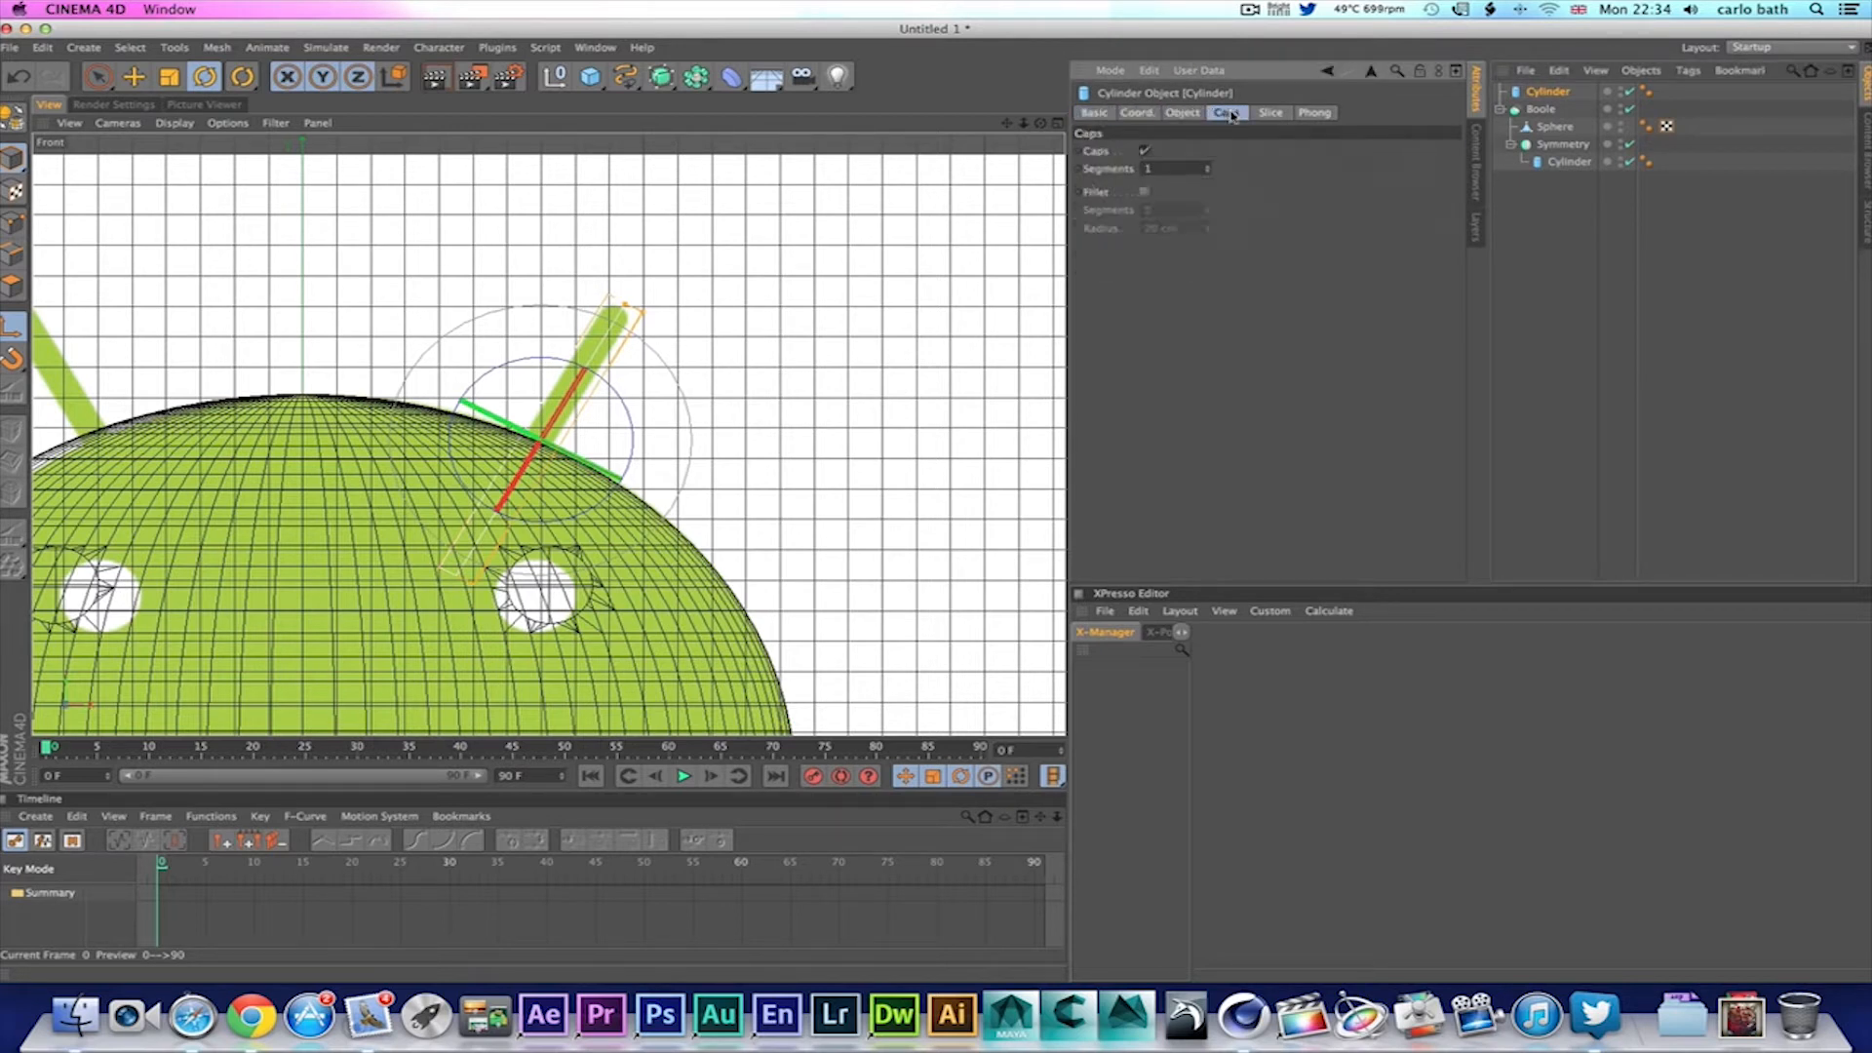
click(1146, 192)
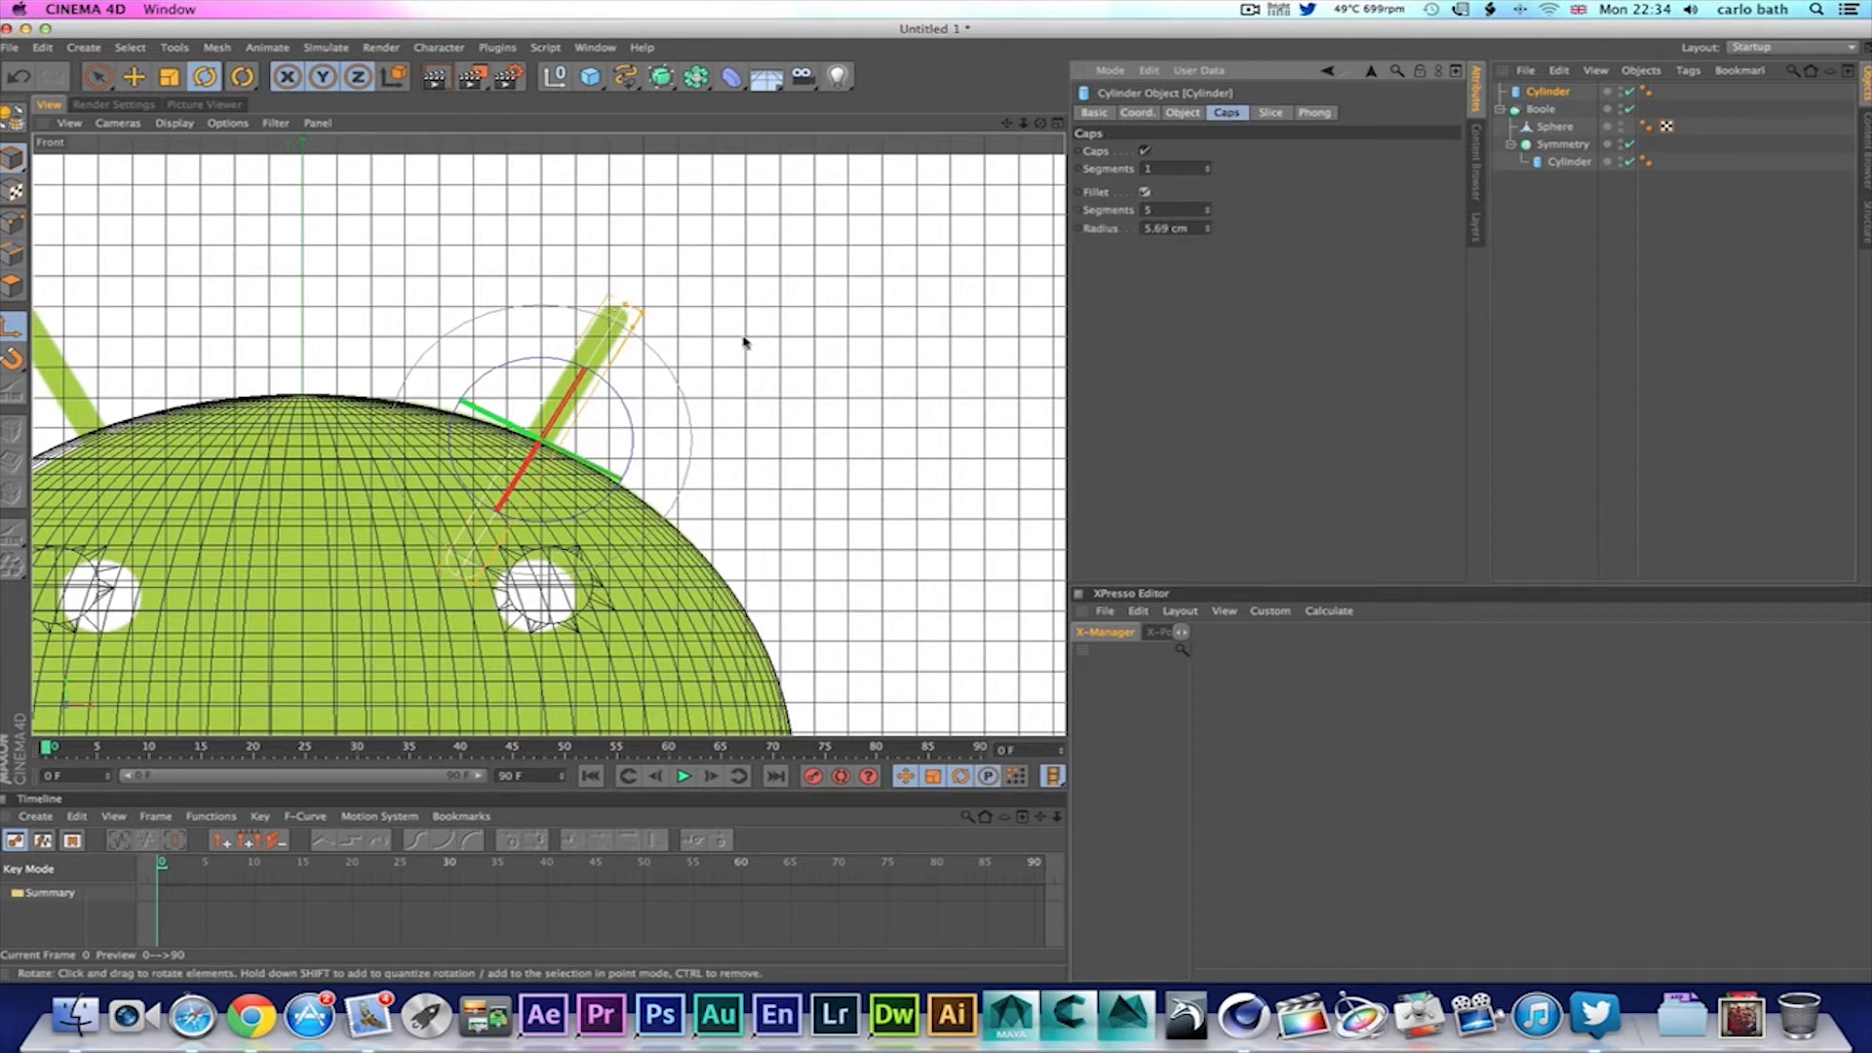
Step: Mirror the antenna cylinder across the ZY plane by nesting it in a new Symmetry object
scroll(748, 336, down, 2)
scroll(749, 336, down, 2)
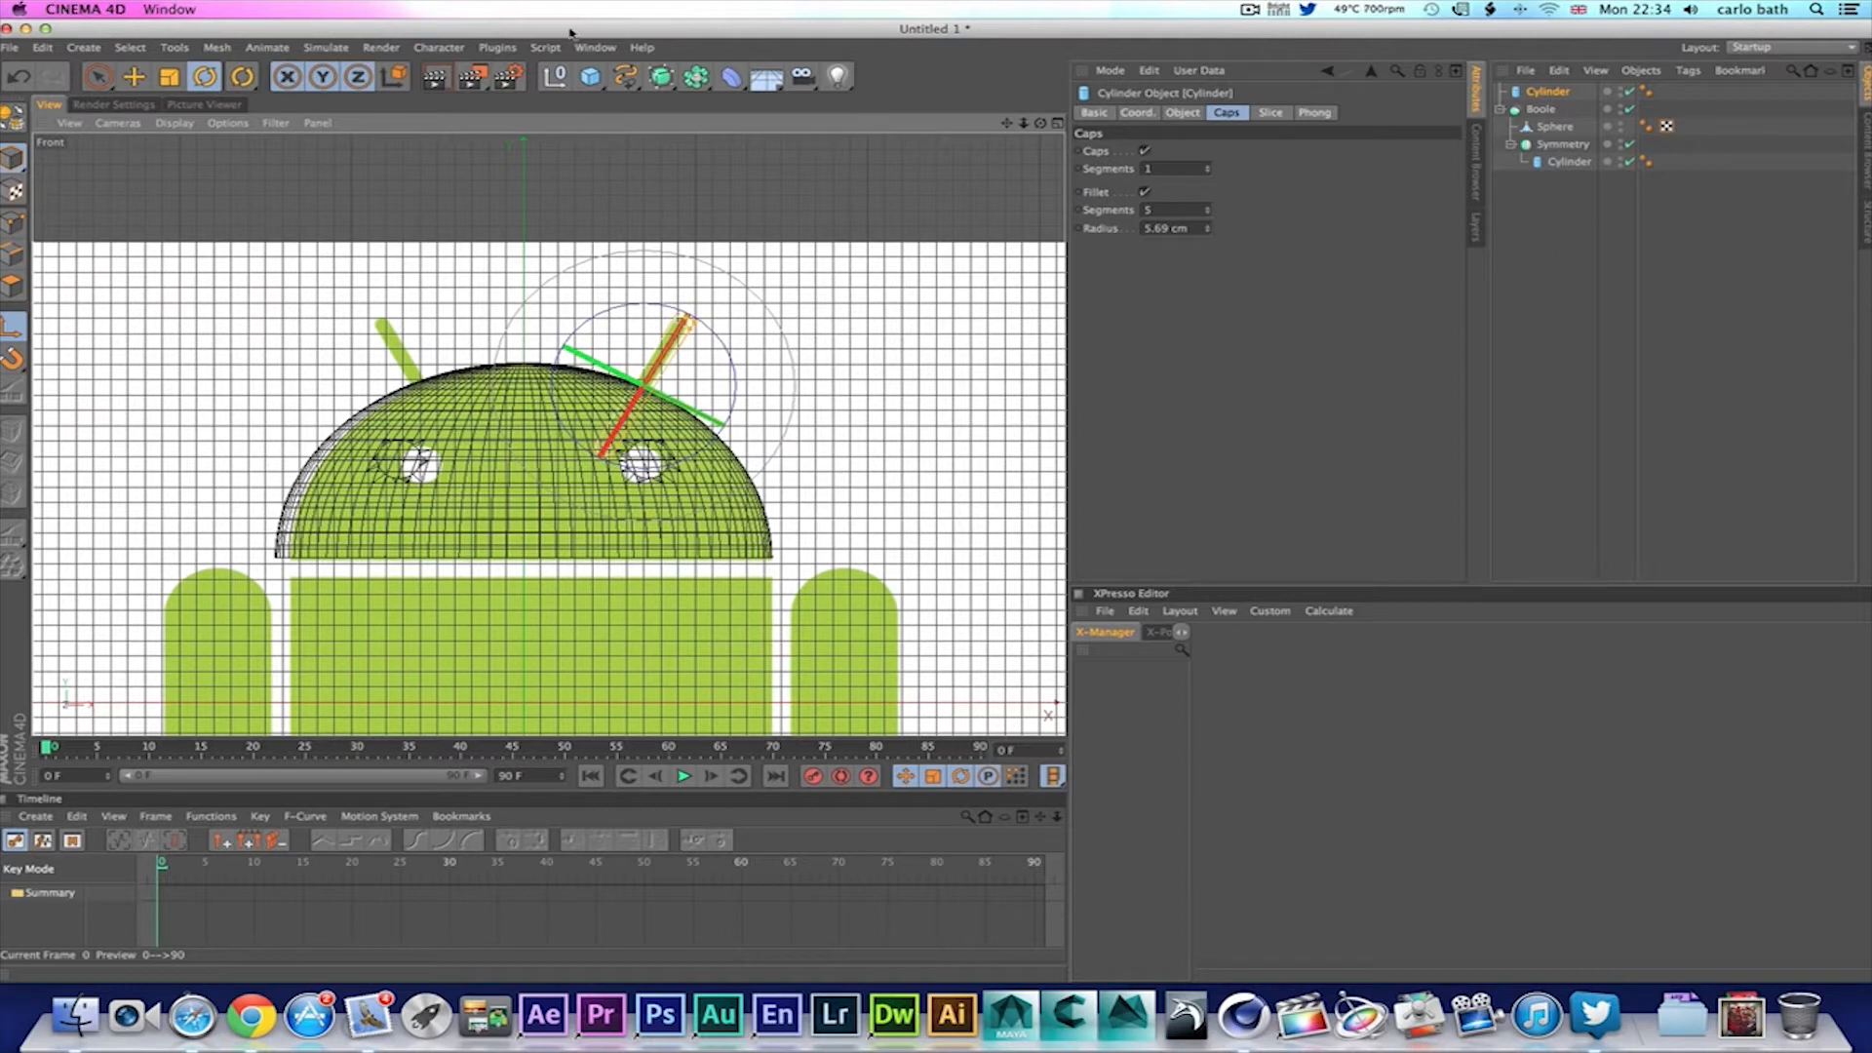
click(708, 92)
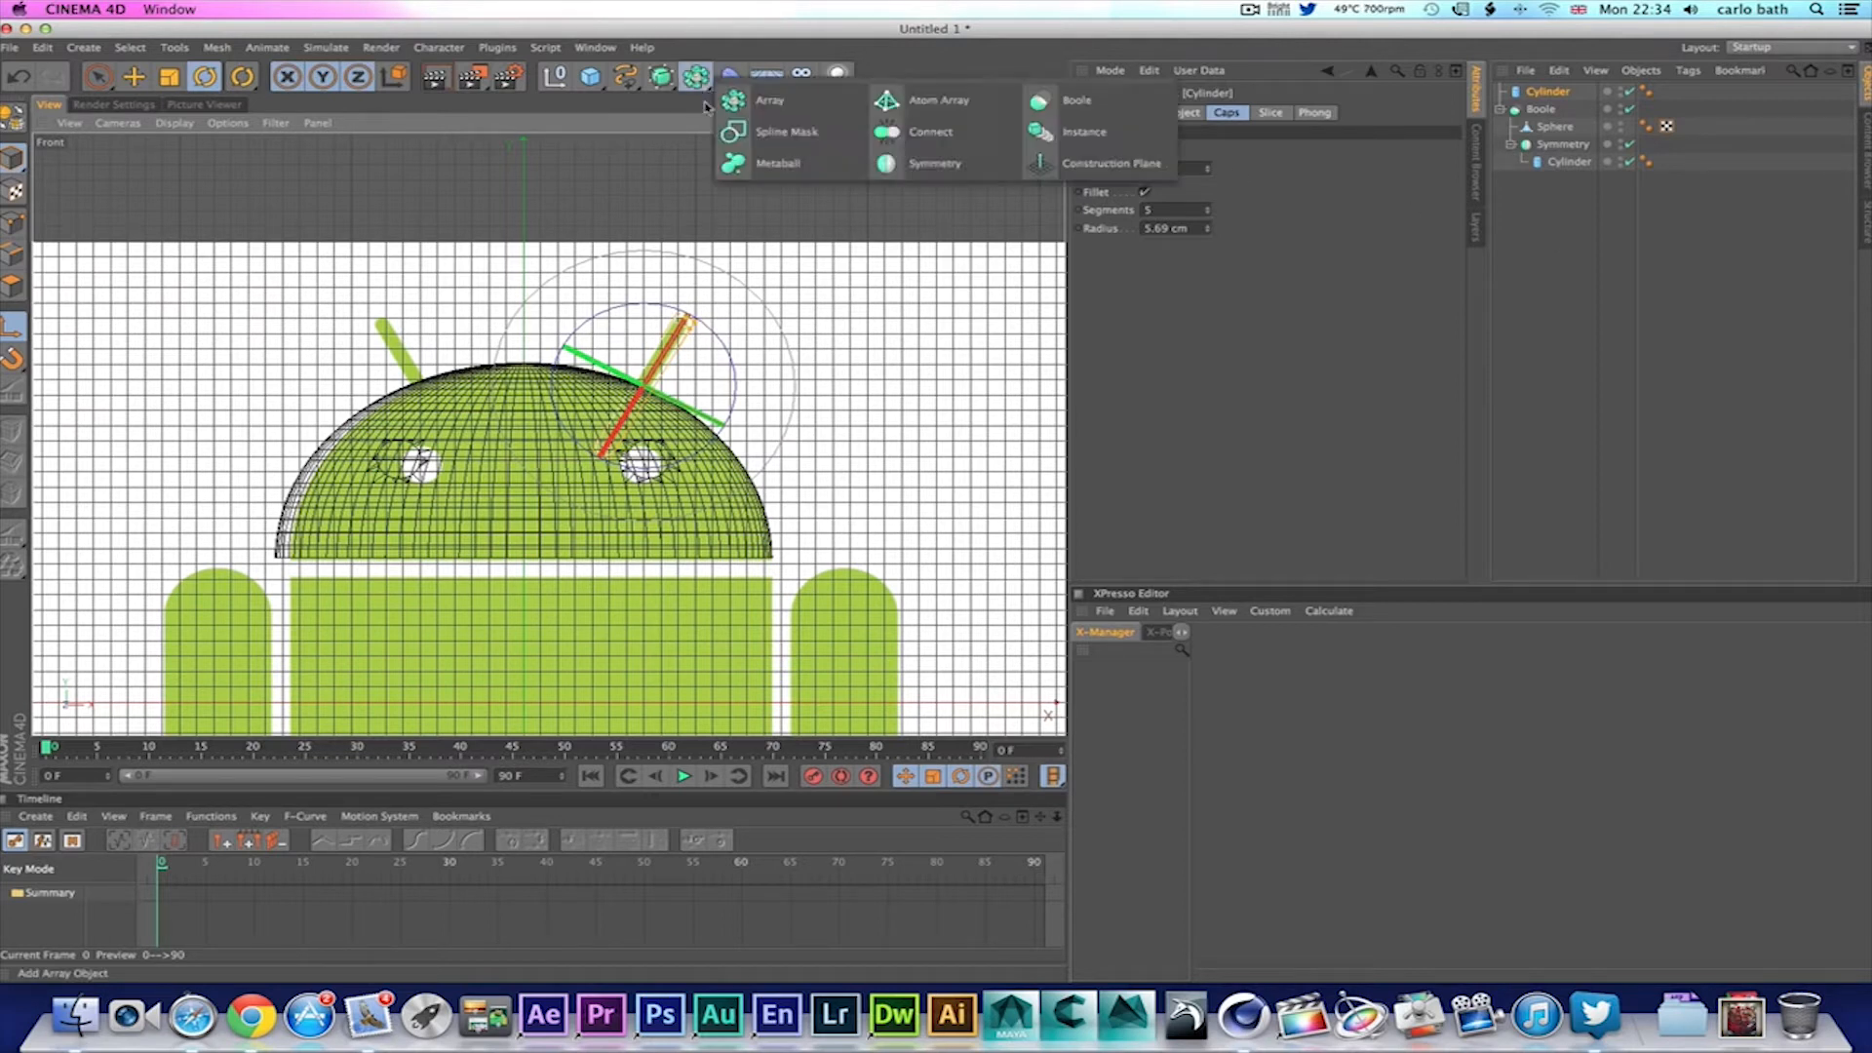
click(922, 160)
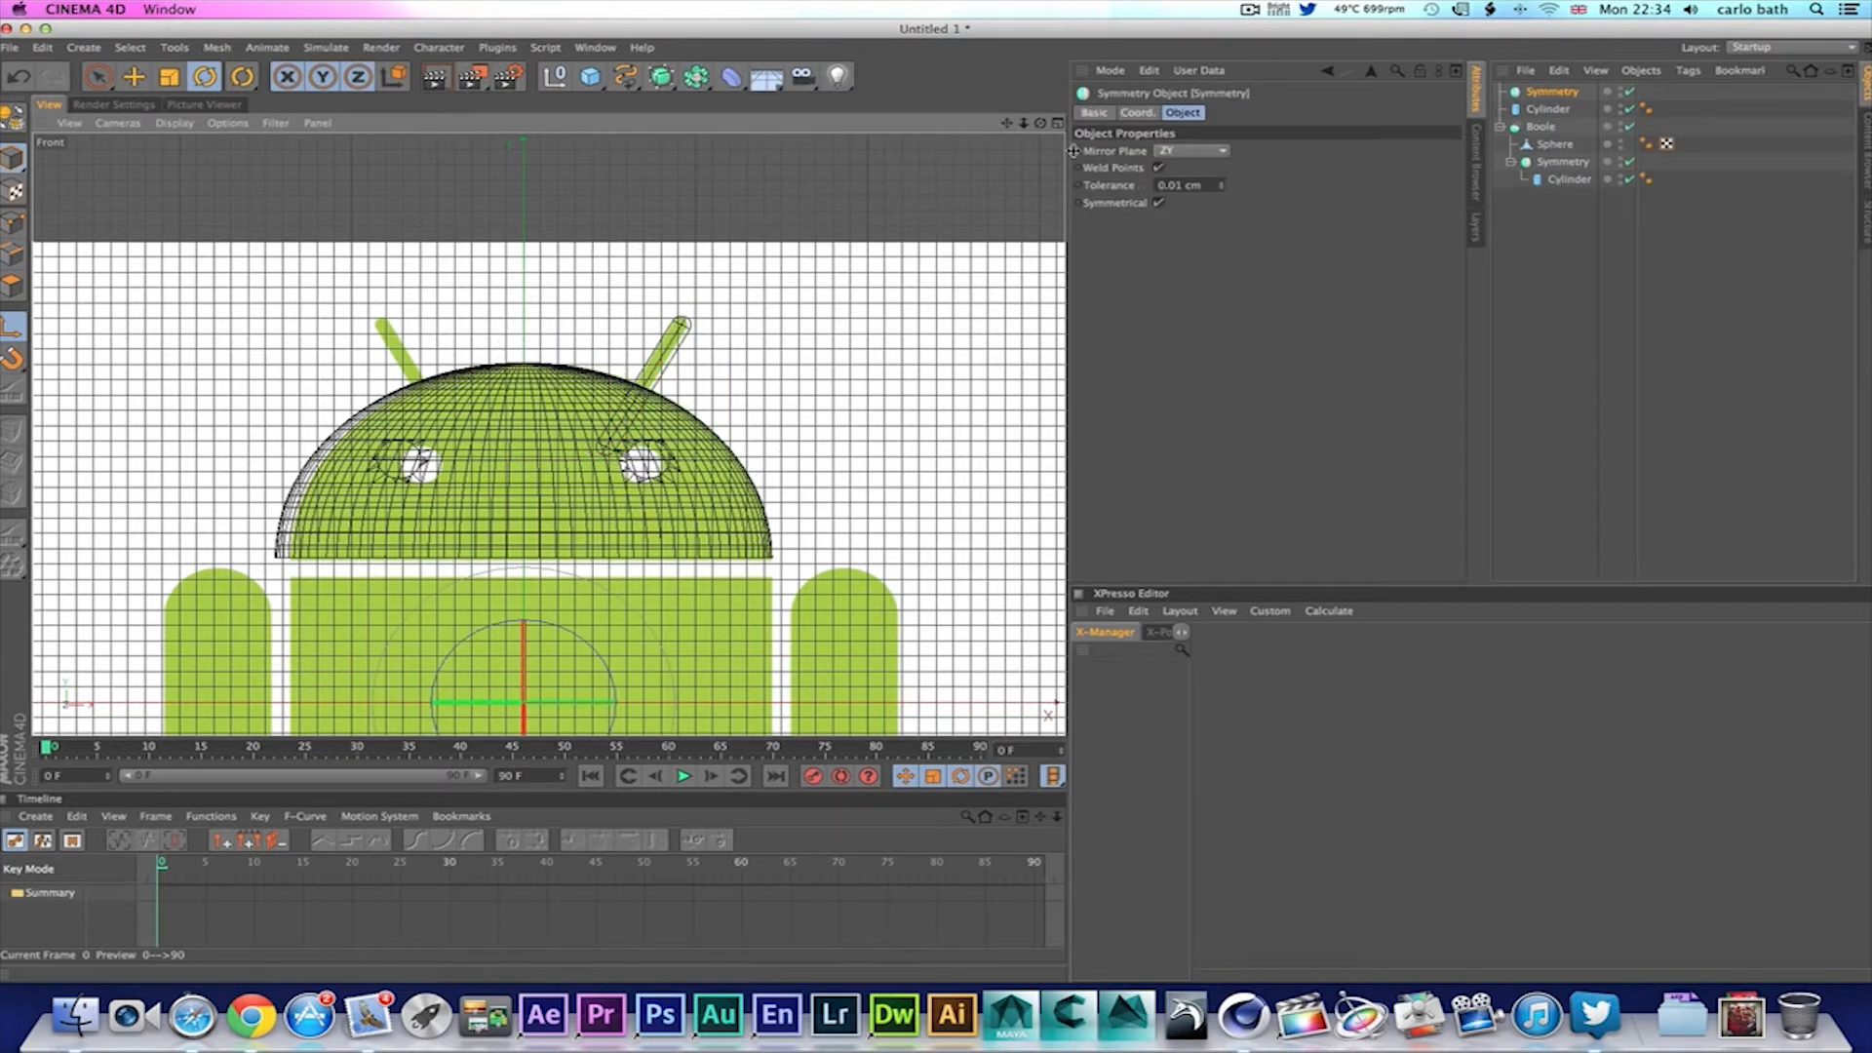
click(1548, 110)
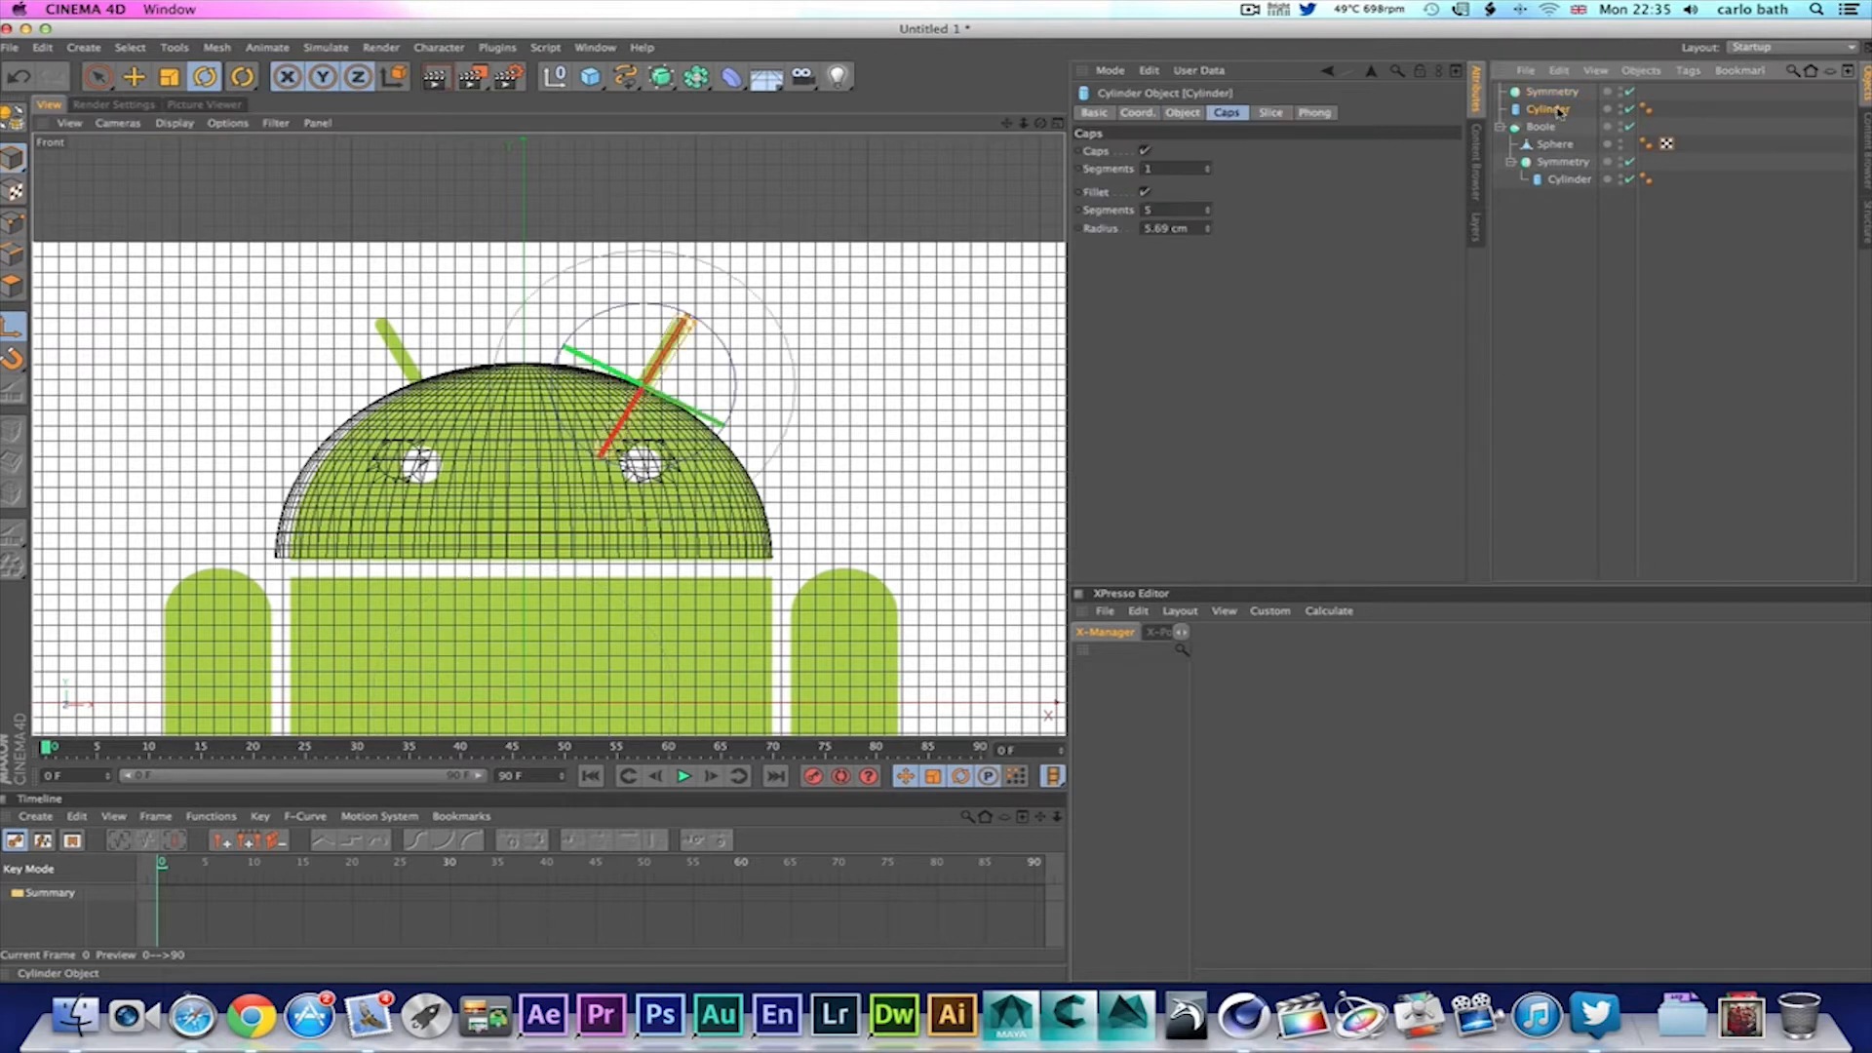
drag(1546, 114, 1551, 93)
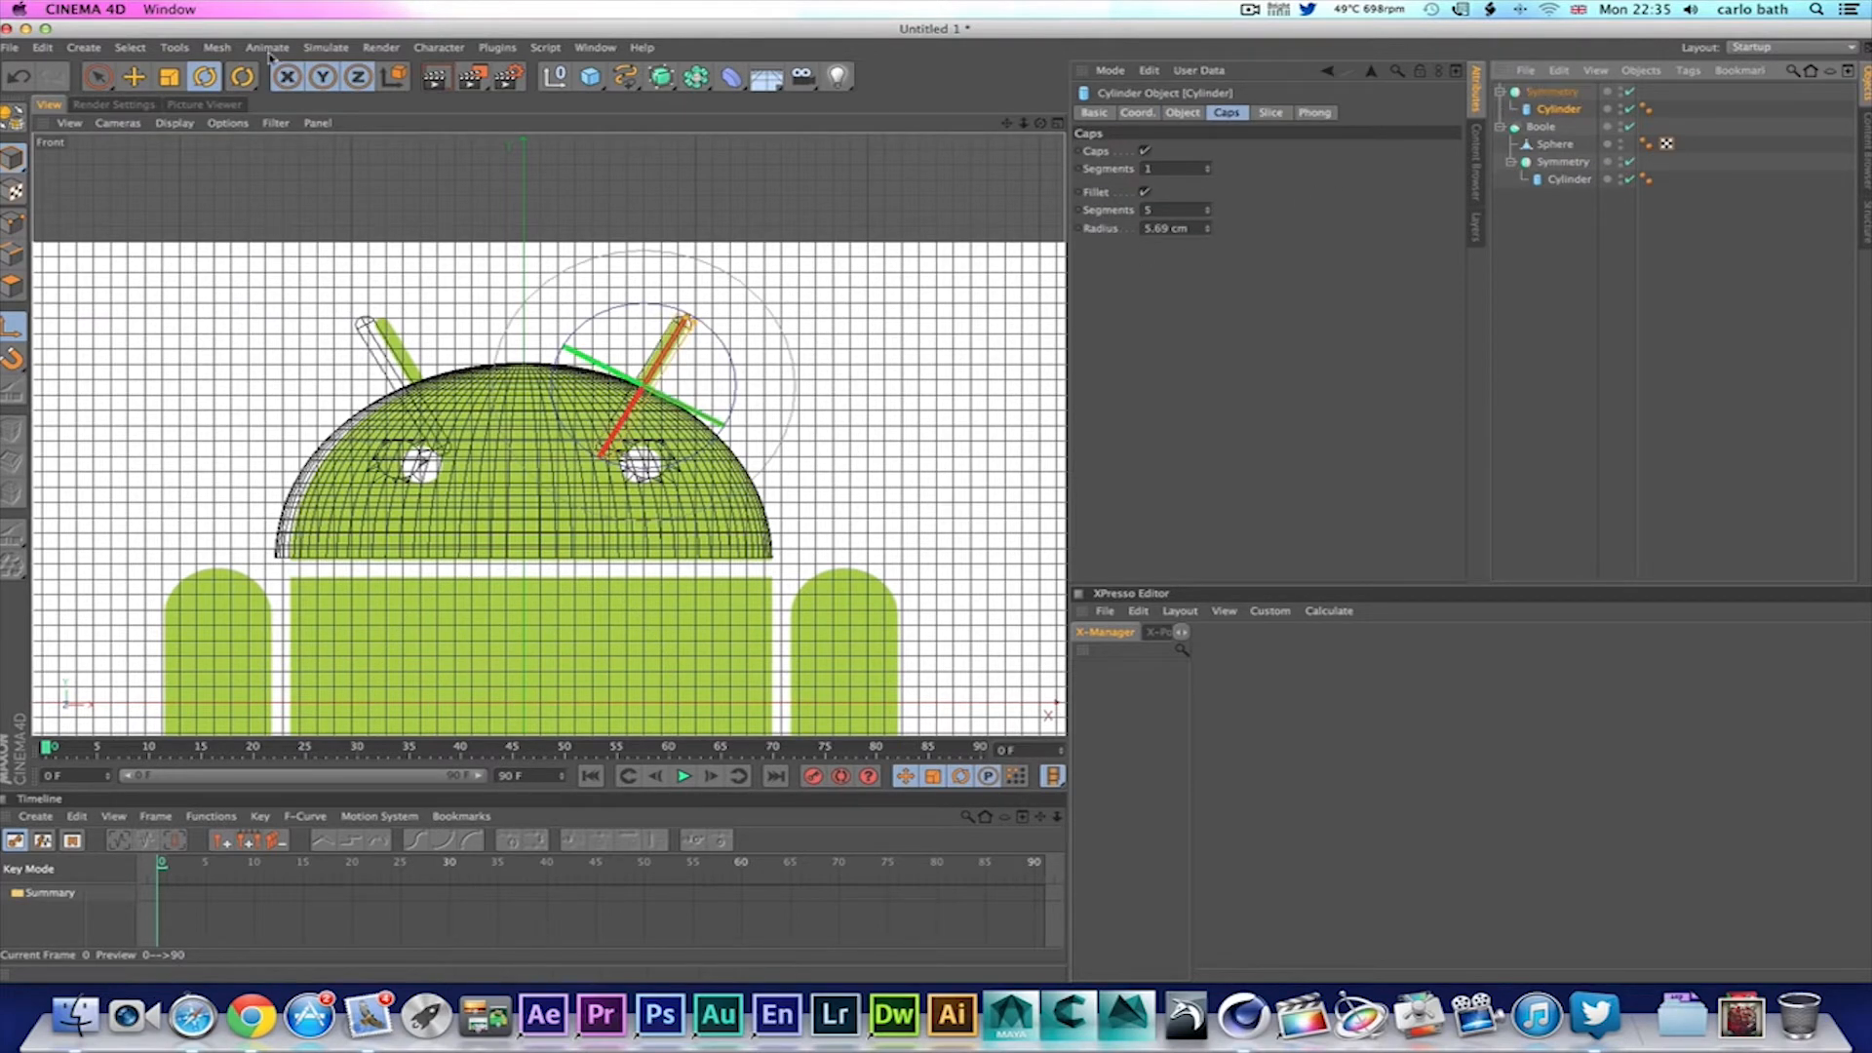
Step: Nudge the antenna cylinder slightly inward along its own axis, toward the centre of the head
click(135, 77)
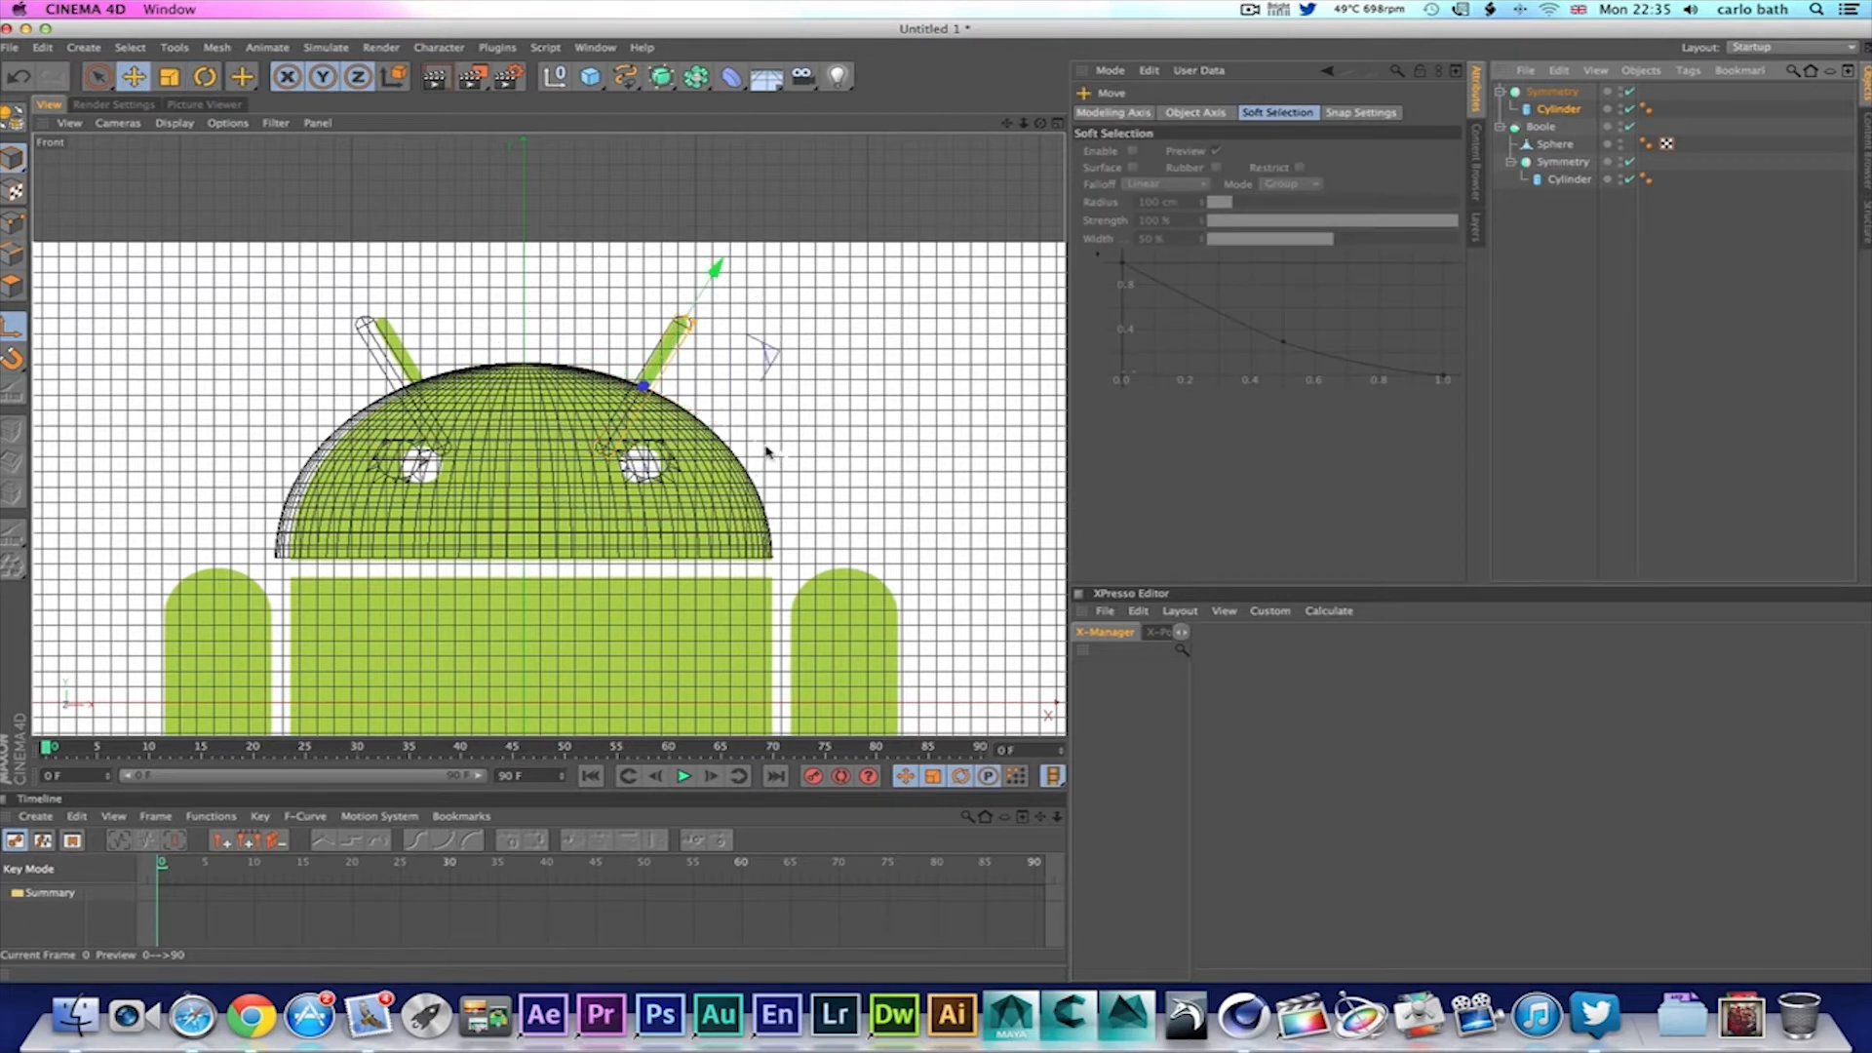
drag(760, 442, 759, 444)
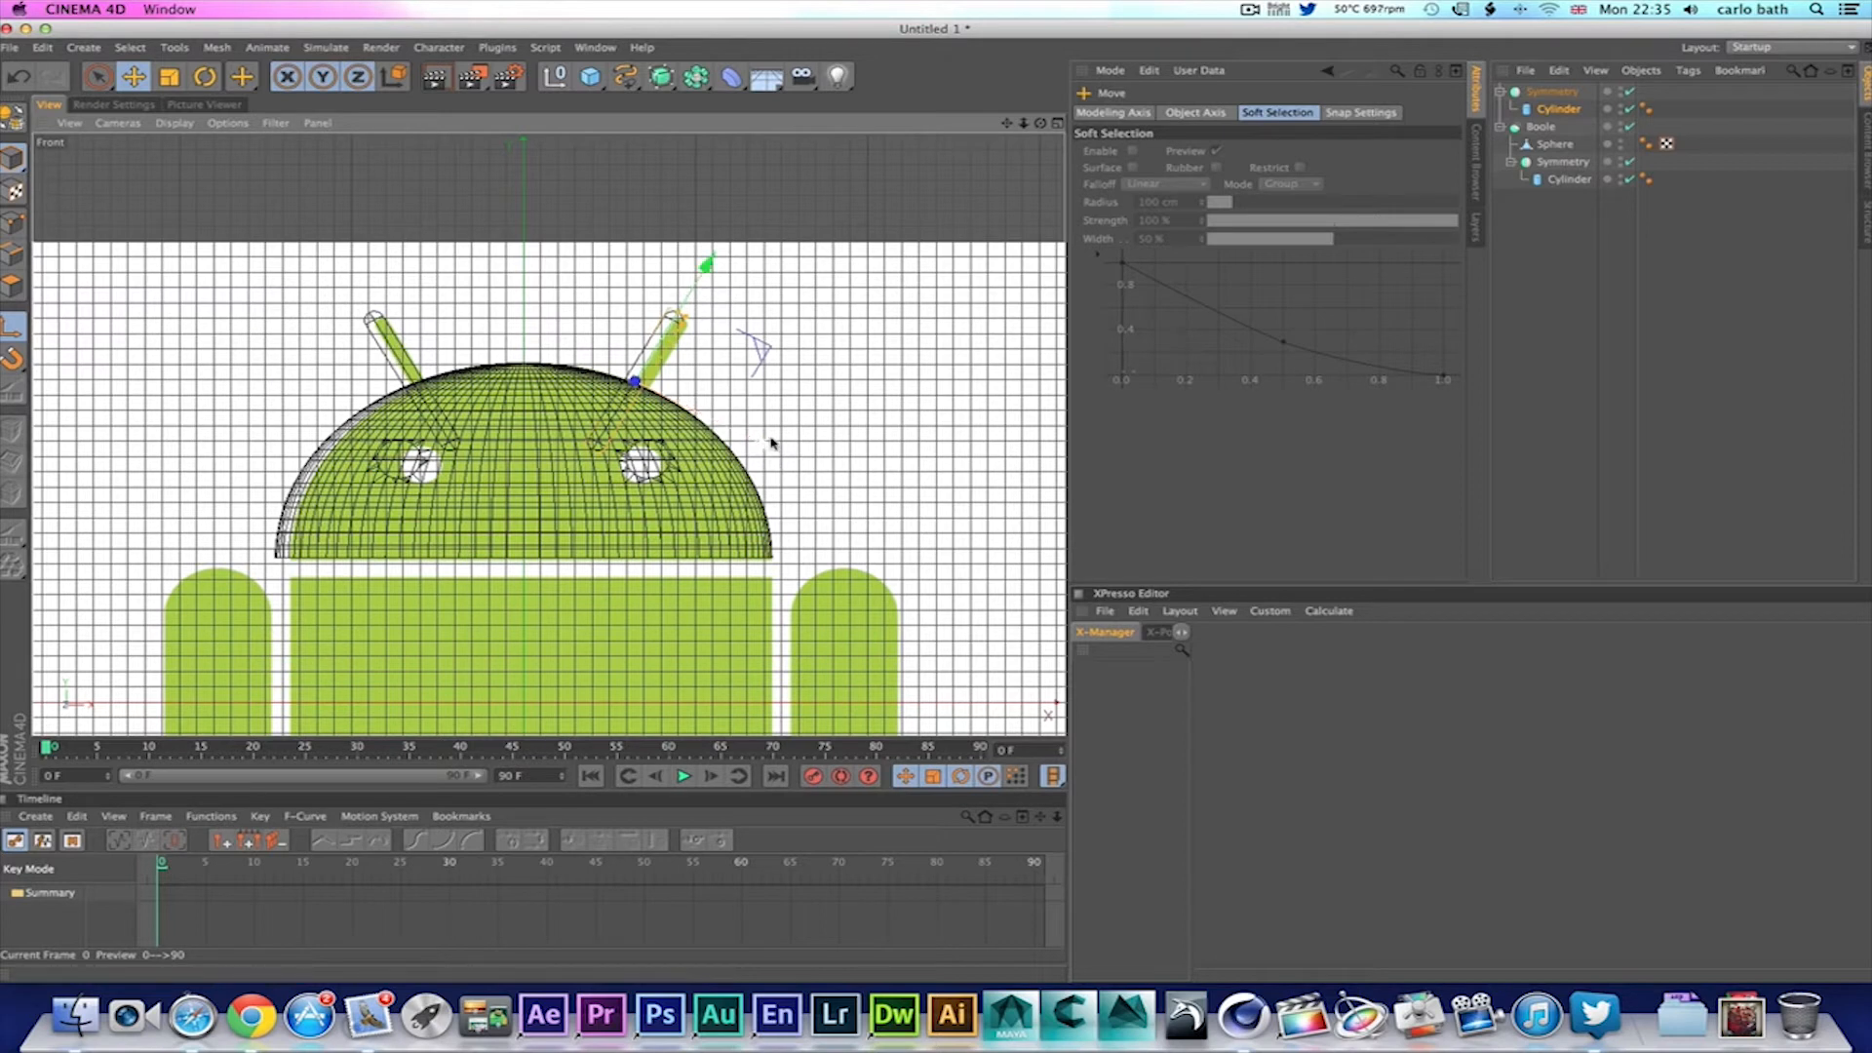
drag(769, 451, 771, 451)
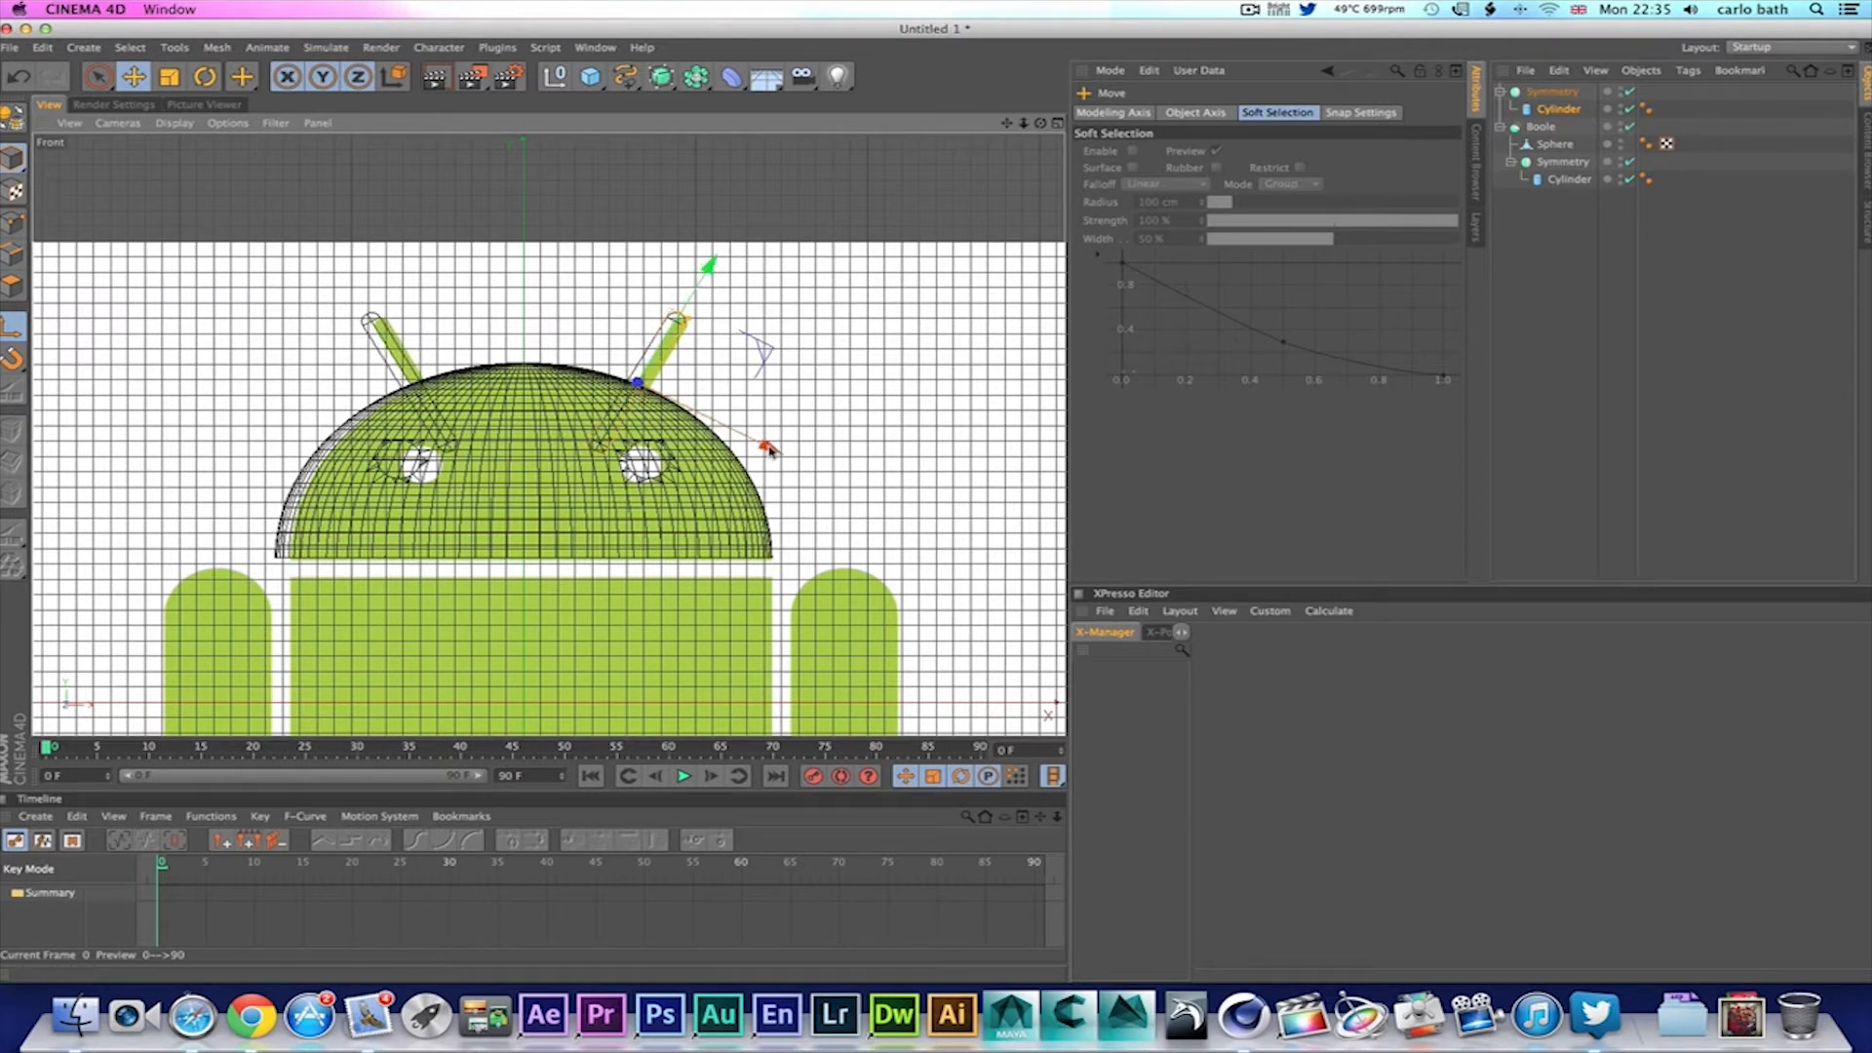
Step: Inspect the mirrored antennas on the head in the Perspective view and review the properties of their Symmetry object and cylinder
click(1058, 123)
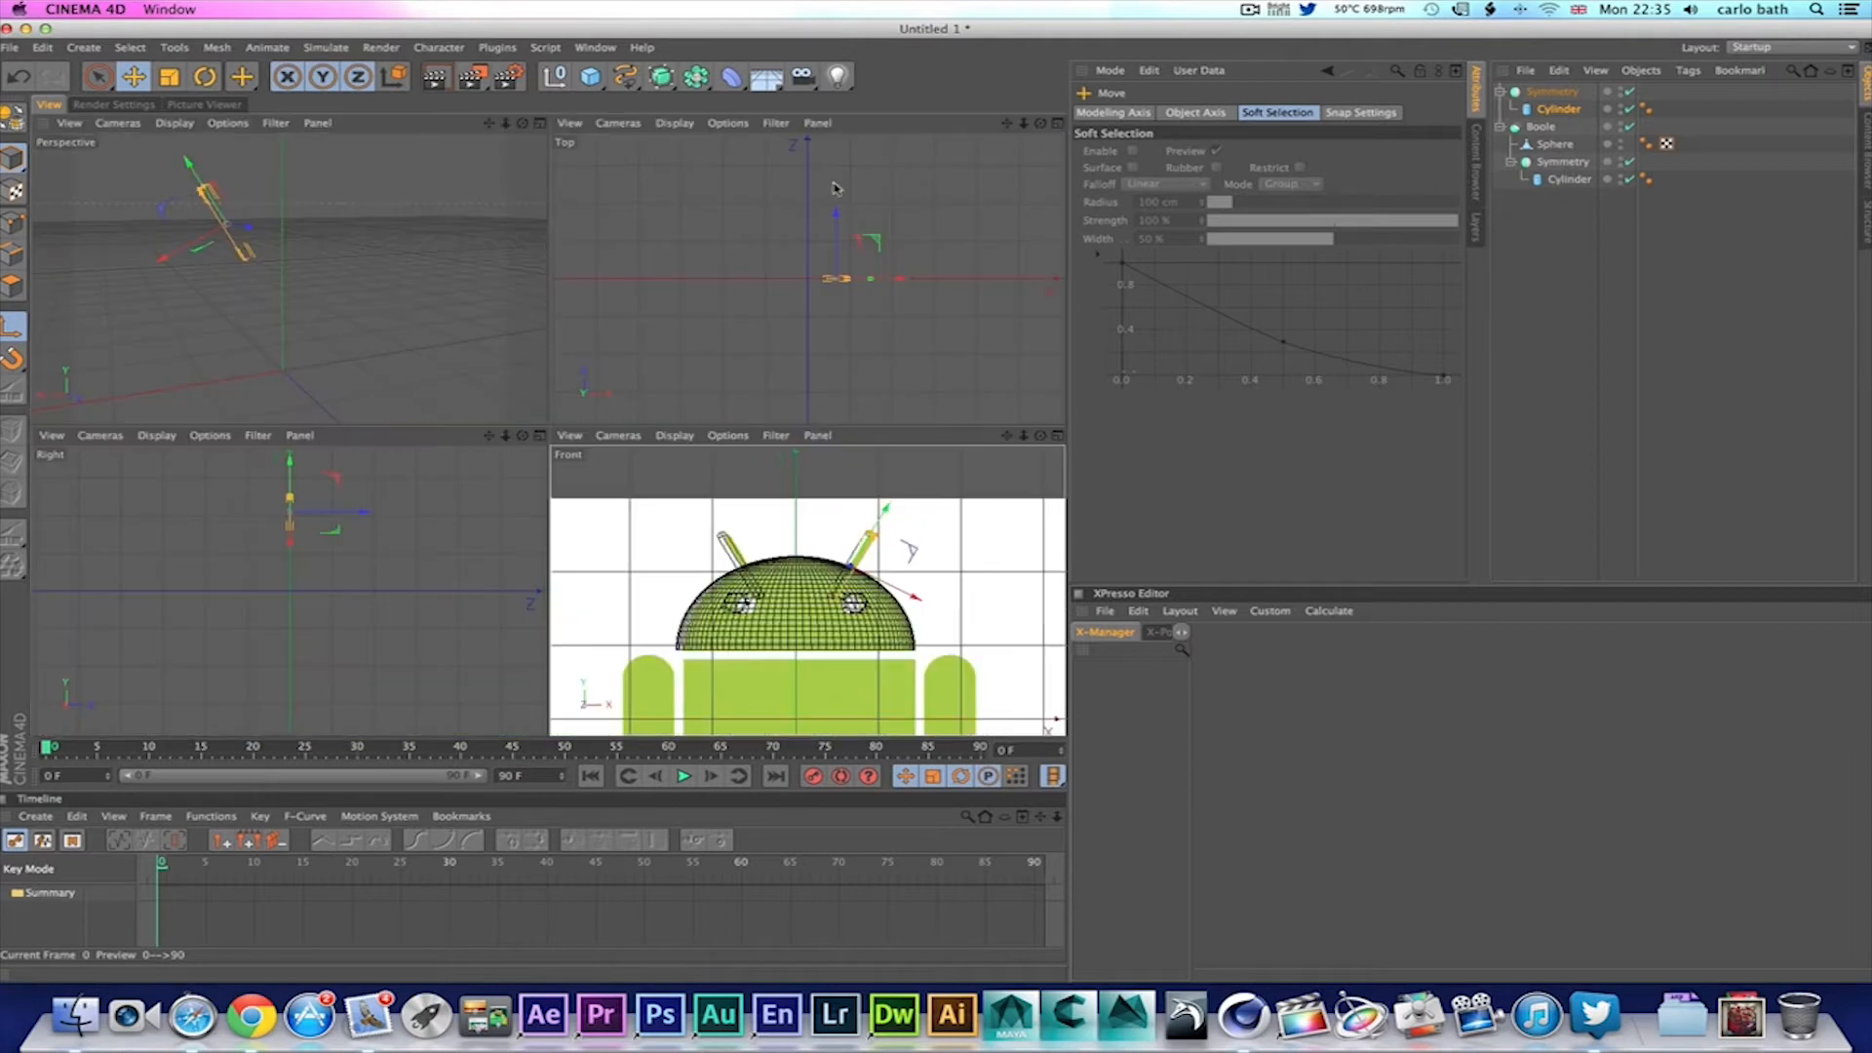
click(539, 124)
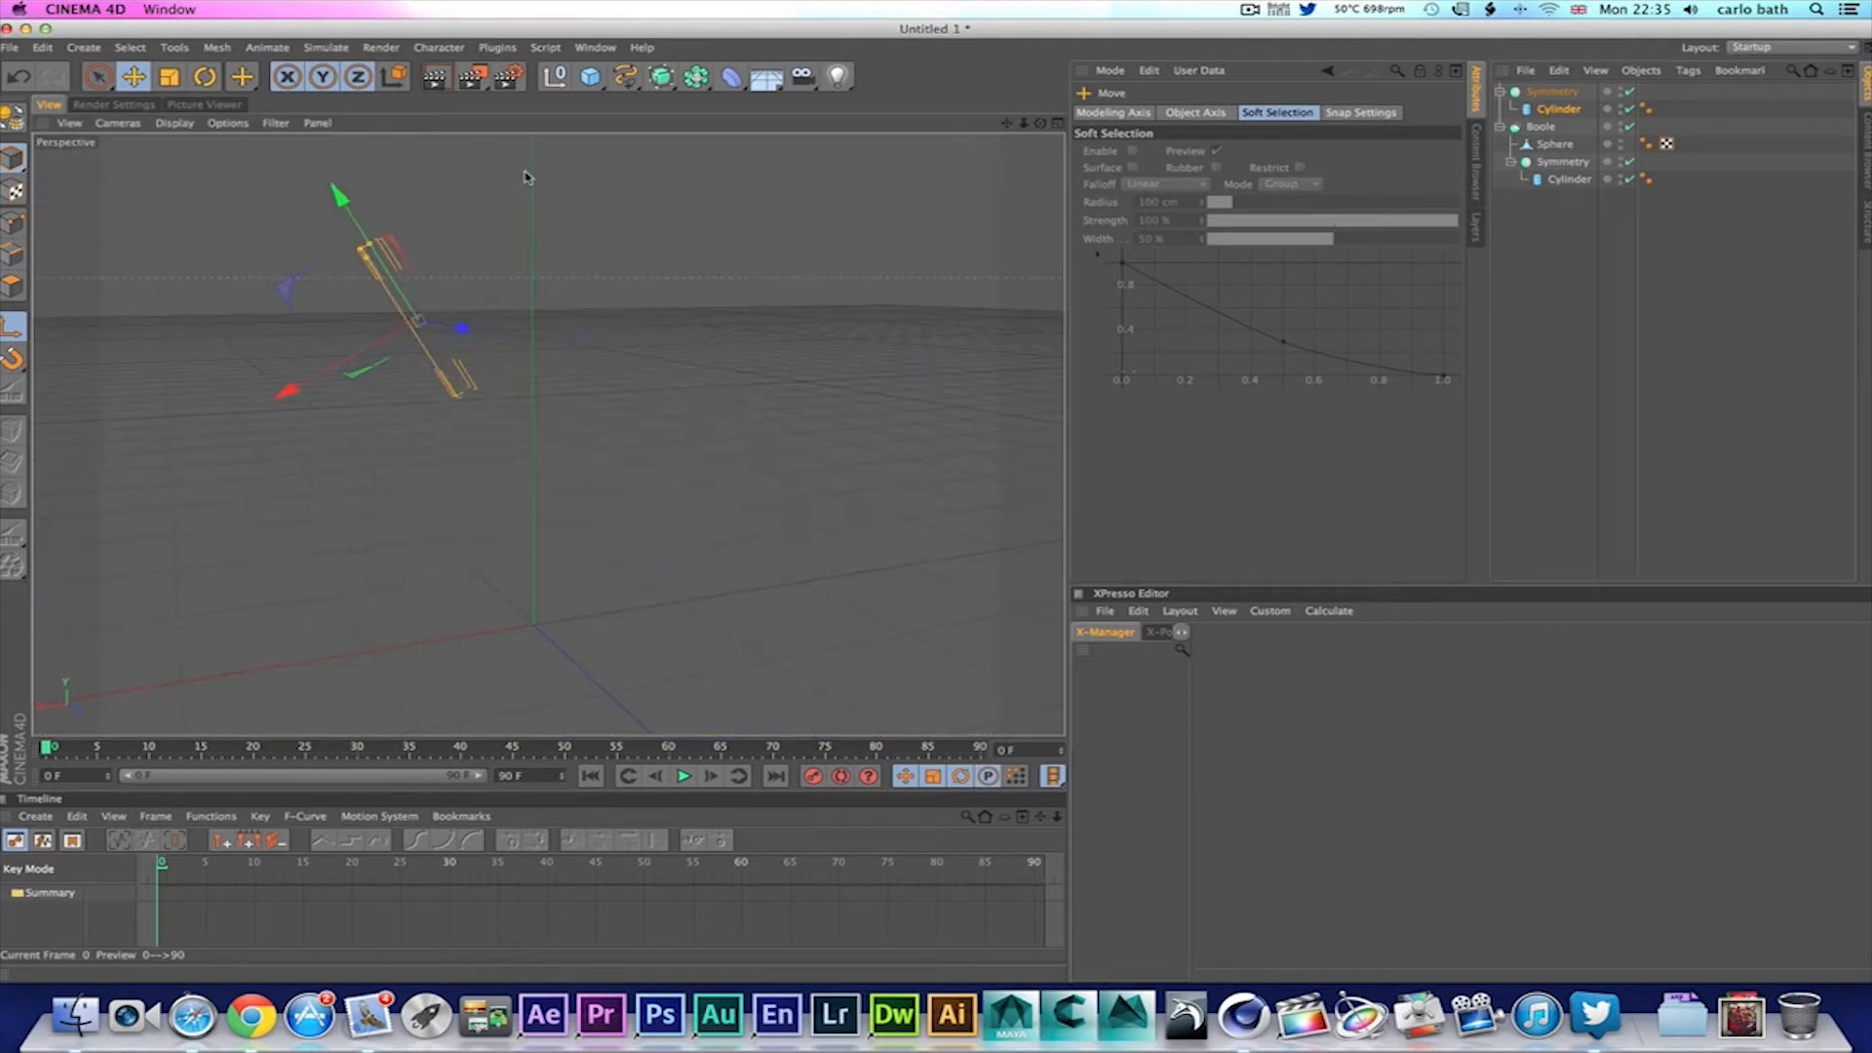
click(490, 226)
mouse_move(1040, 122)
mouse_down()
mouse_move(965, 181)
mouse_move(1028, 185)
mouse_move(1029, 131)
mouse_move(1073, 137)
mouse_move(1040, 152)
mouse_up()
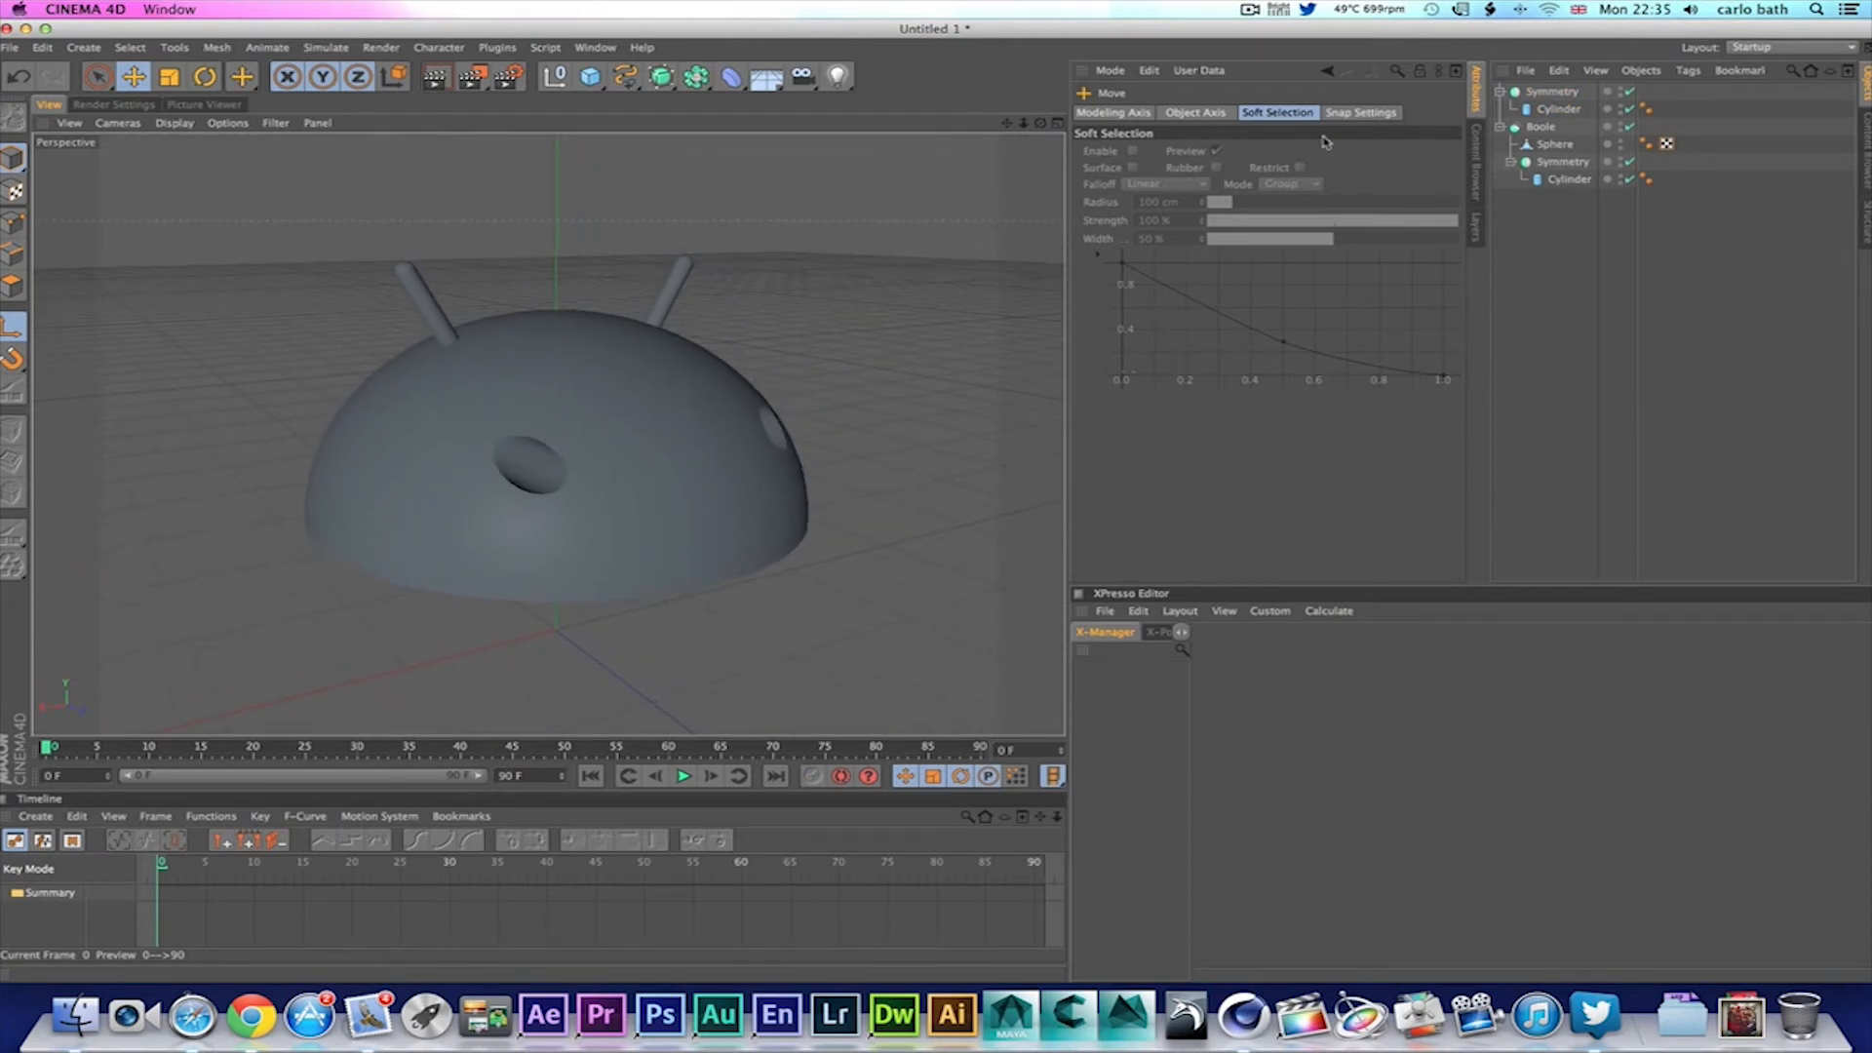
click(1554, 114)
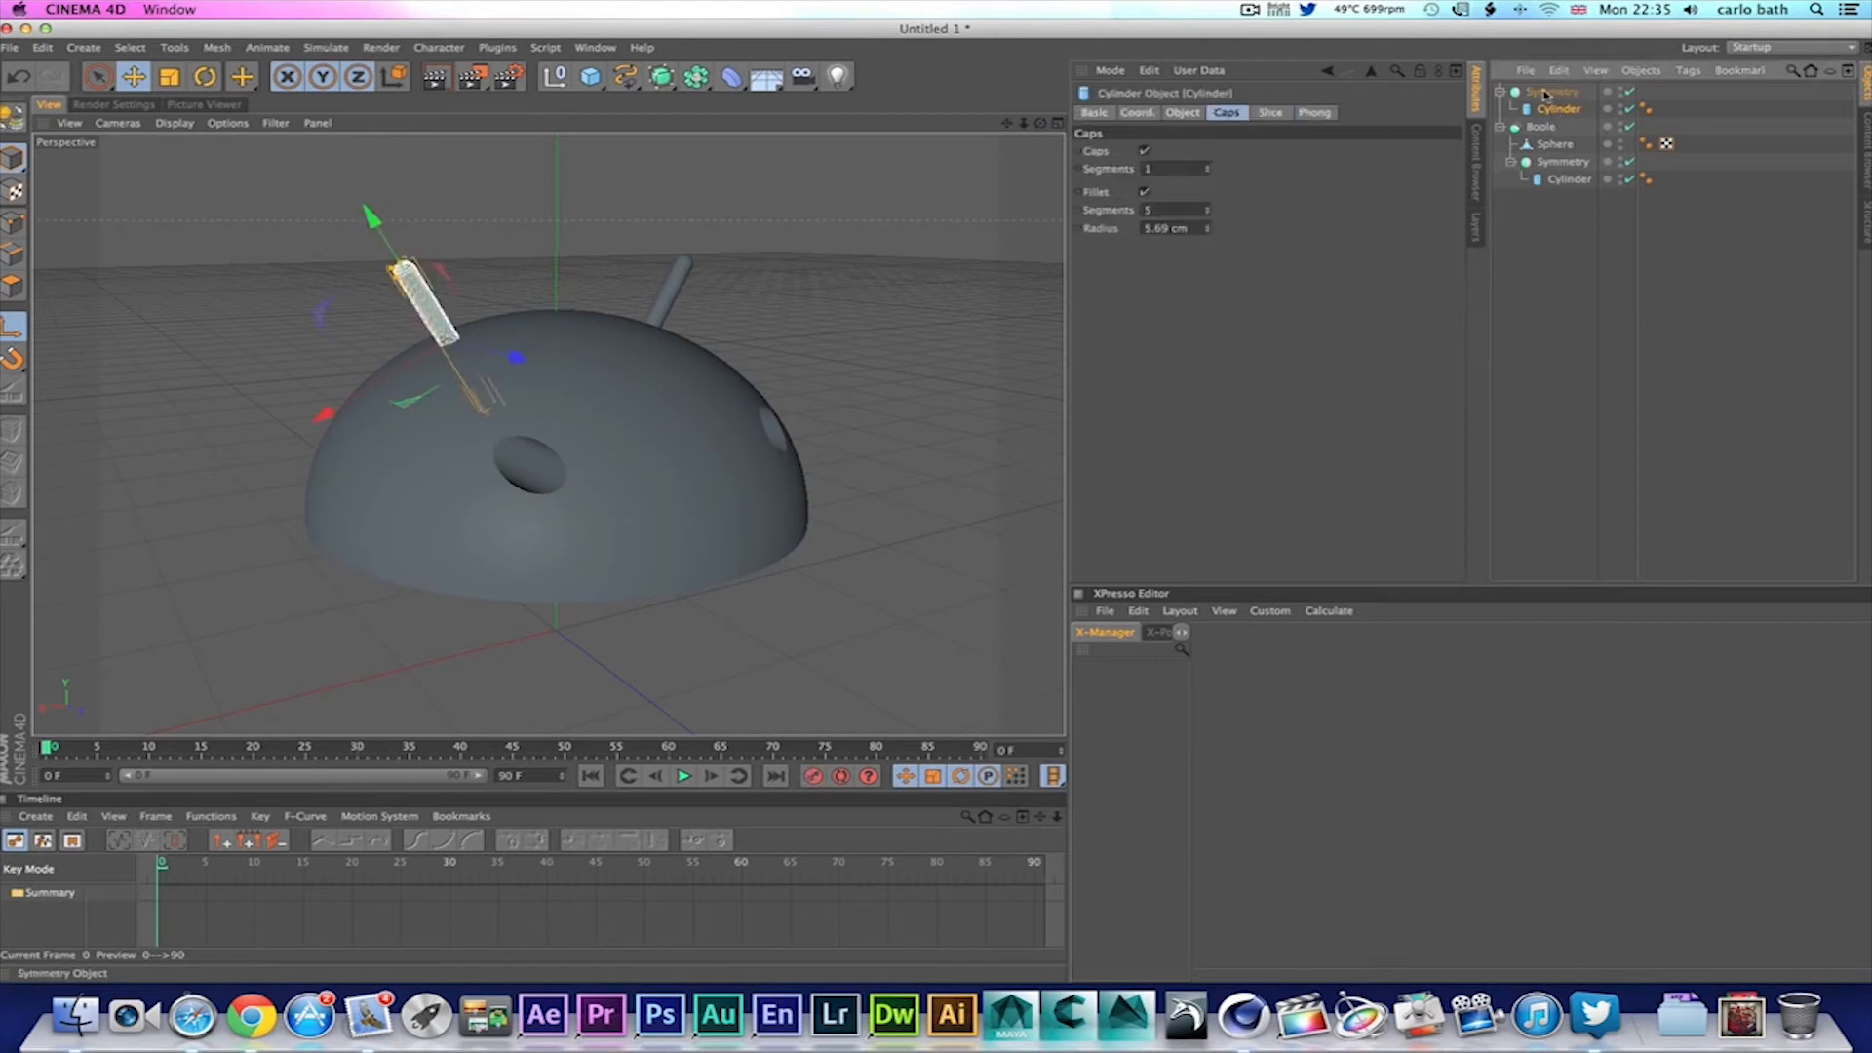
click(1552, 92)
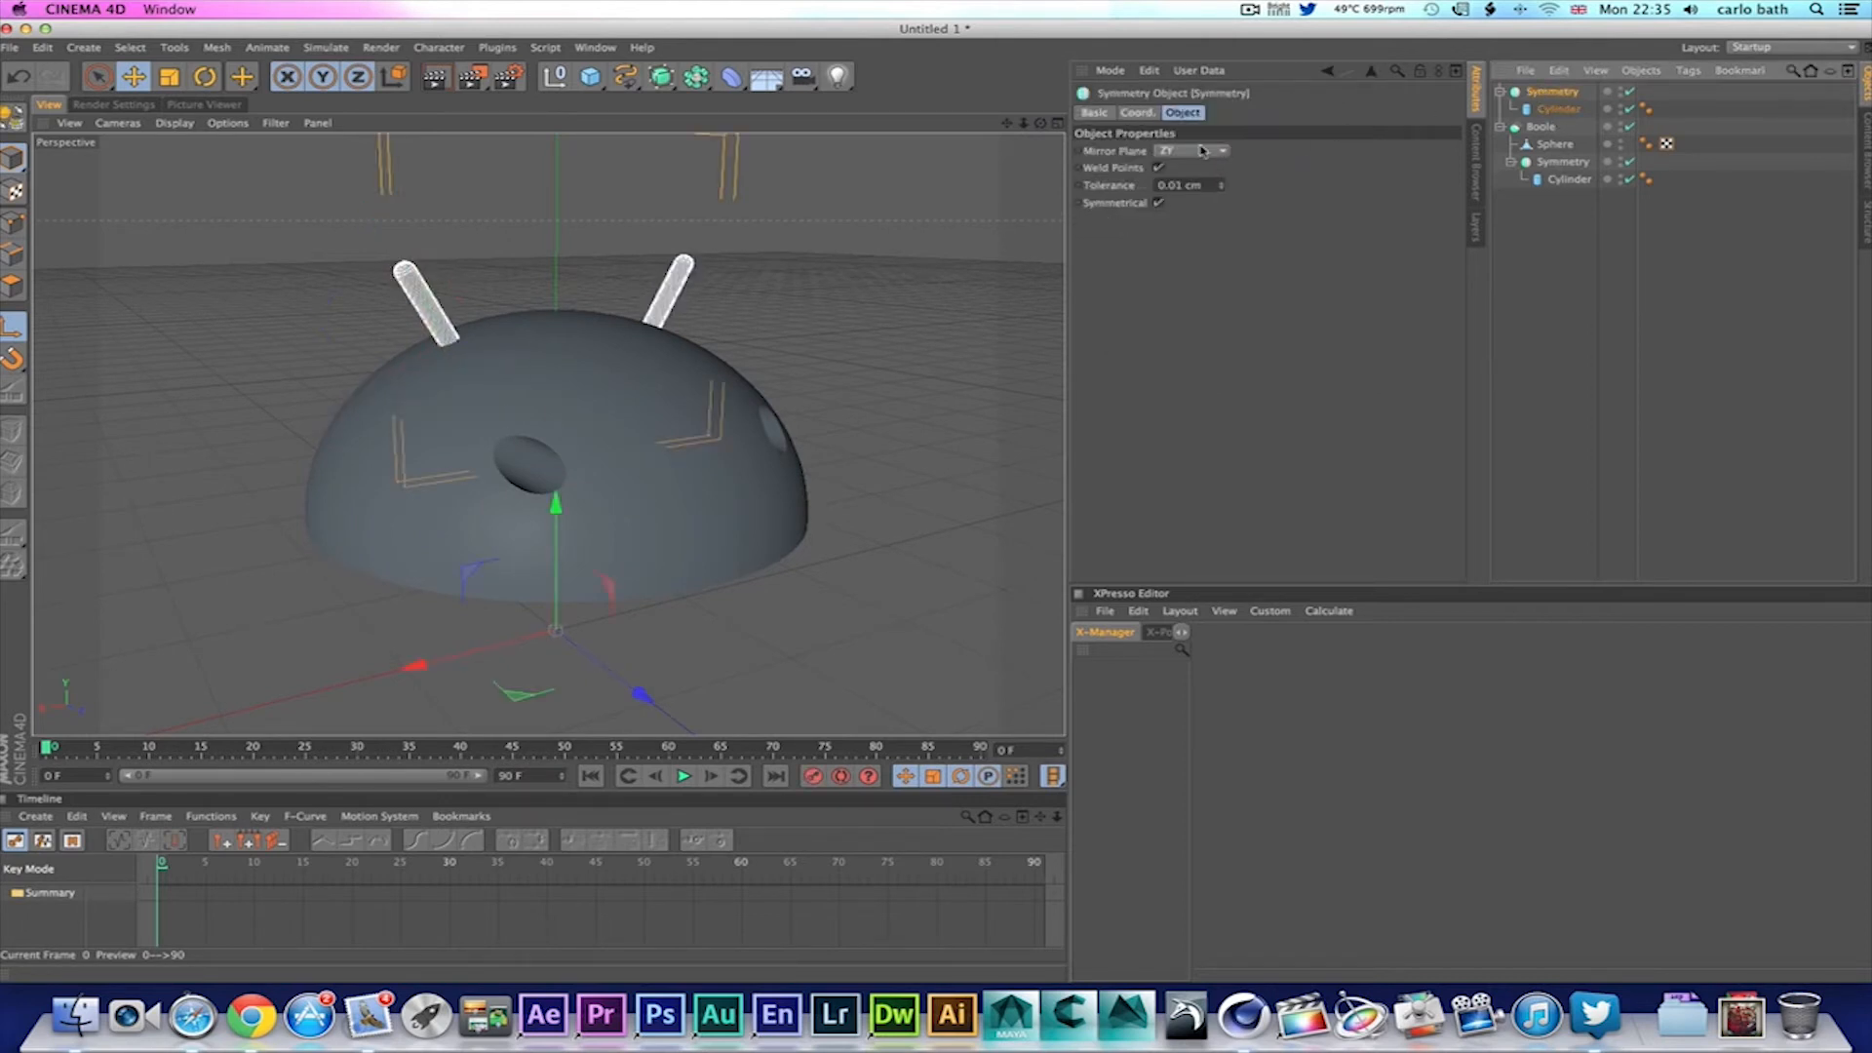
click(1133, 113)
click(1110, 113)
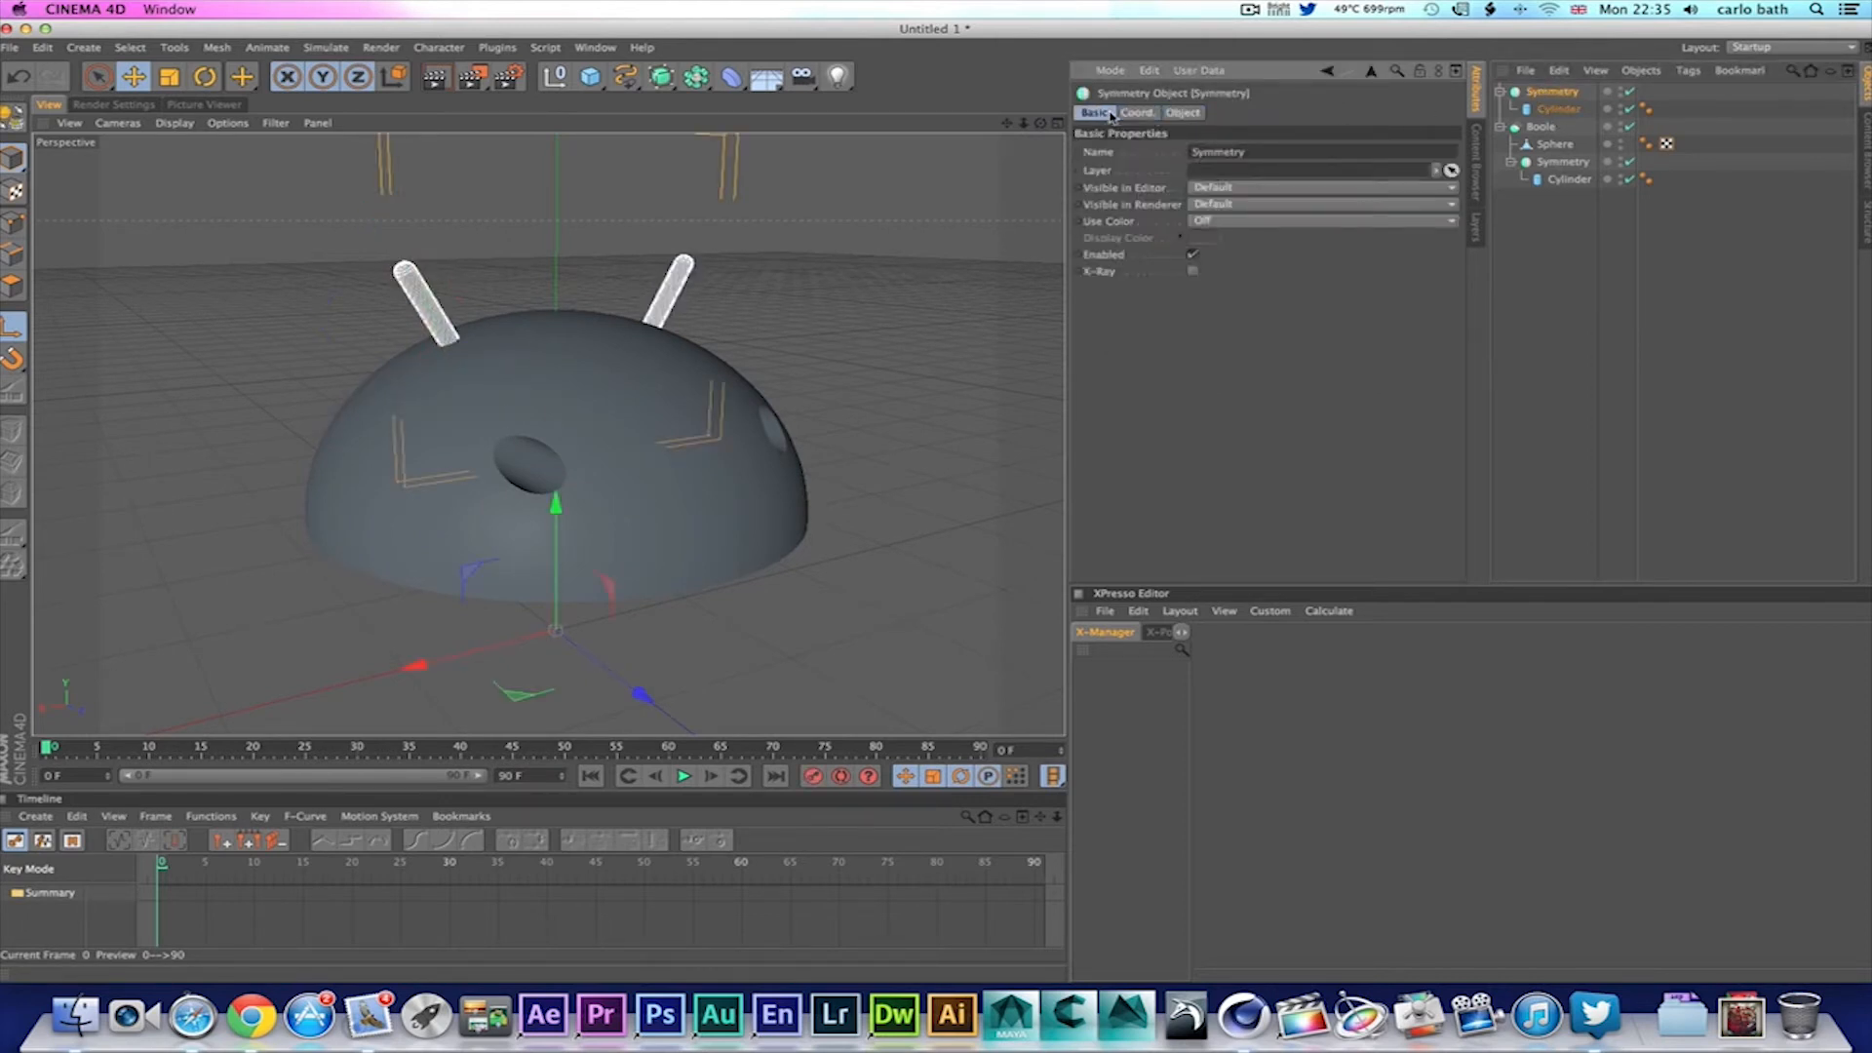
click(1182, 114)
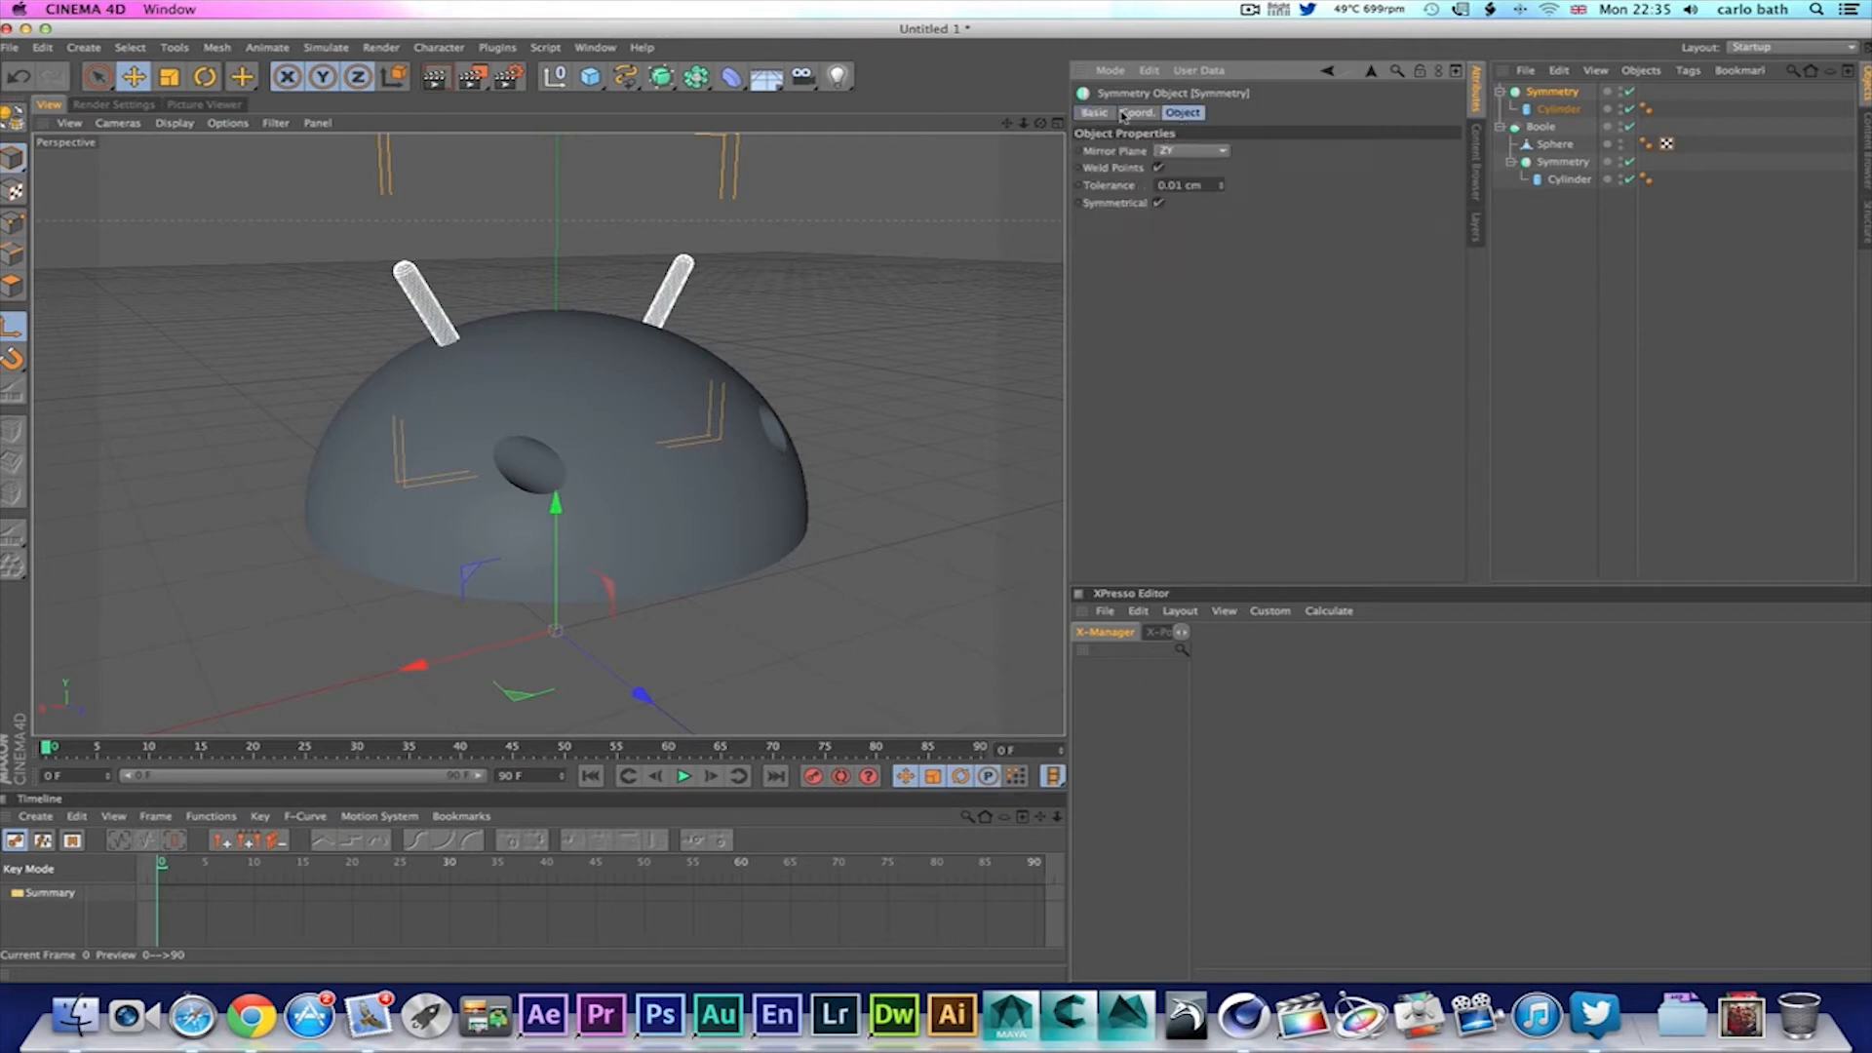
click(1553, 109)
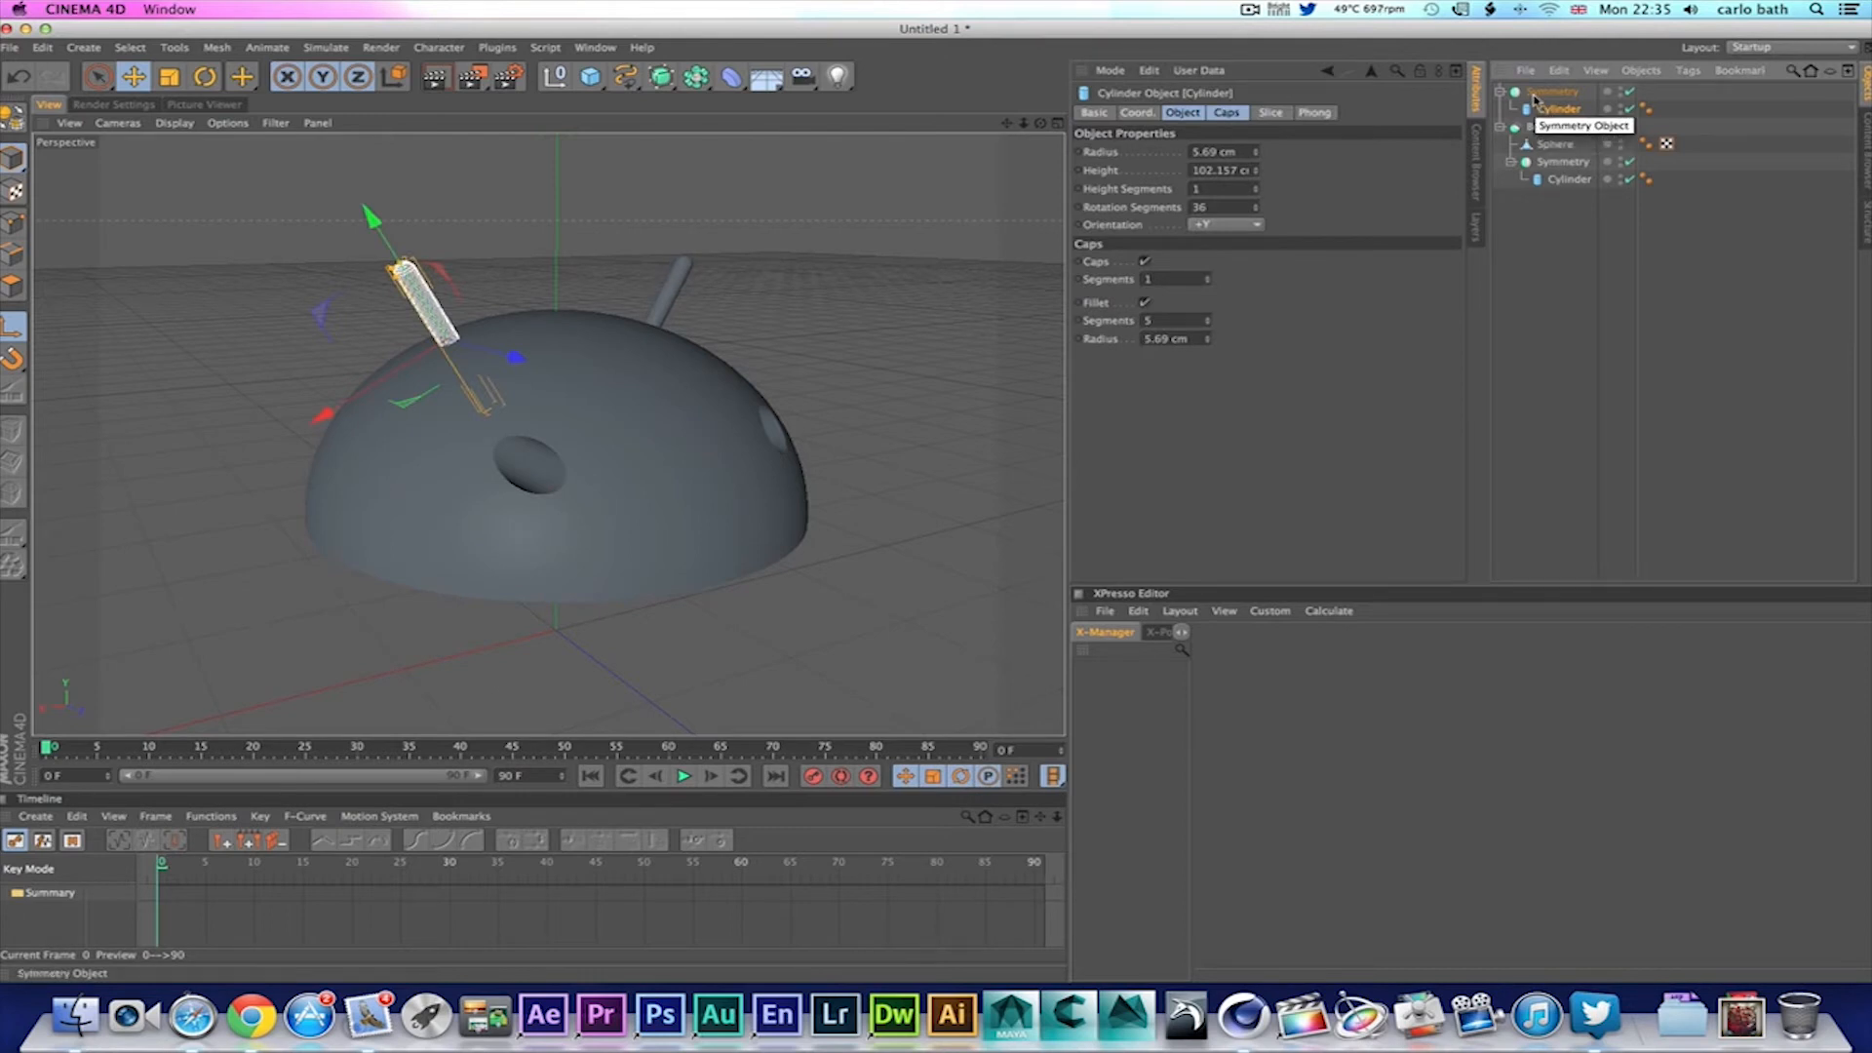
click(1533, 94)
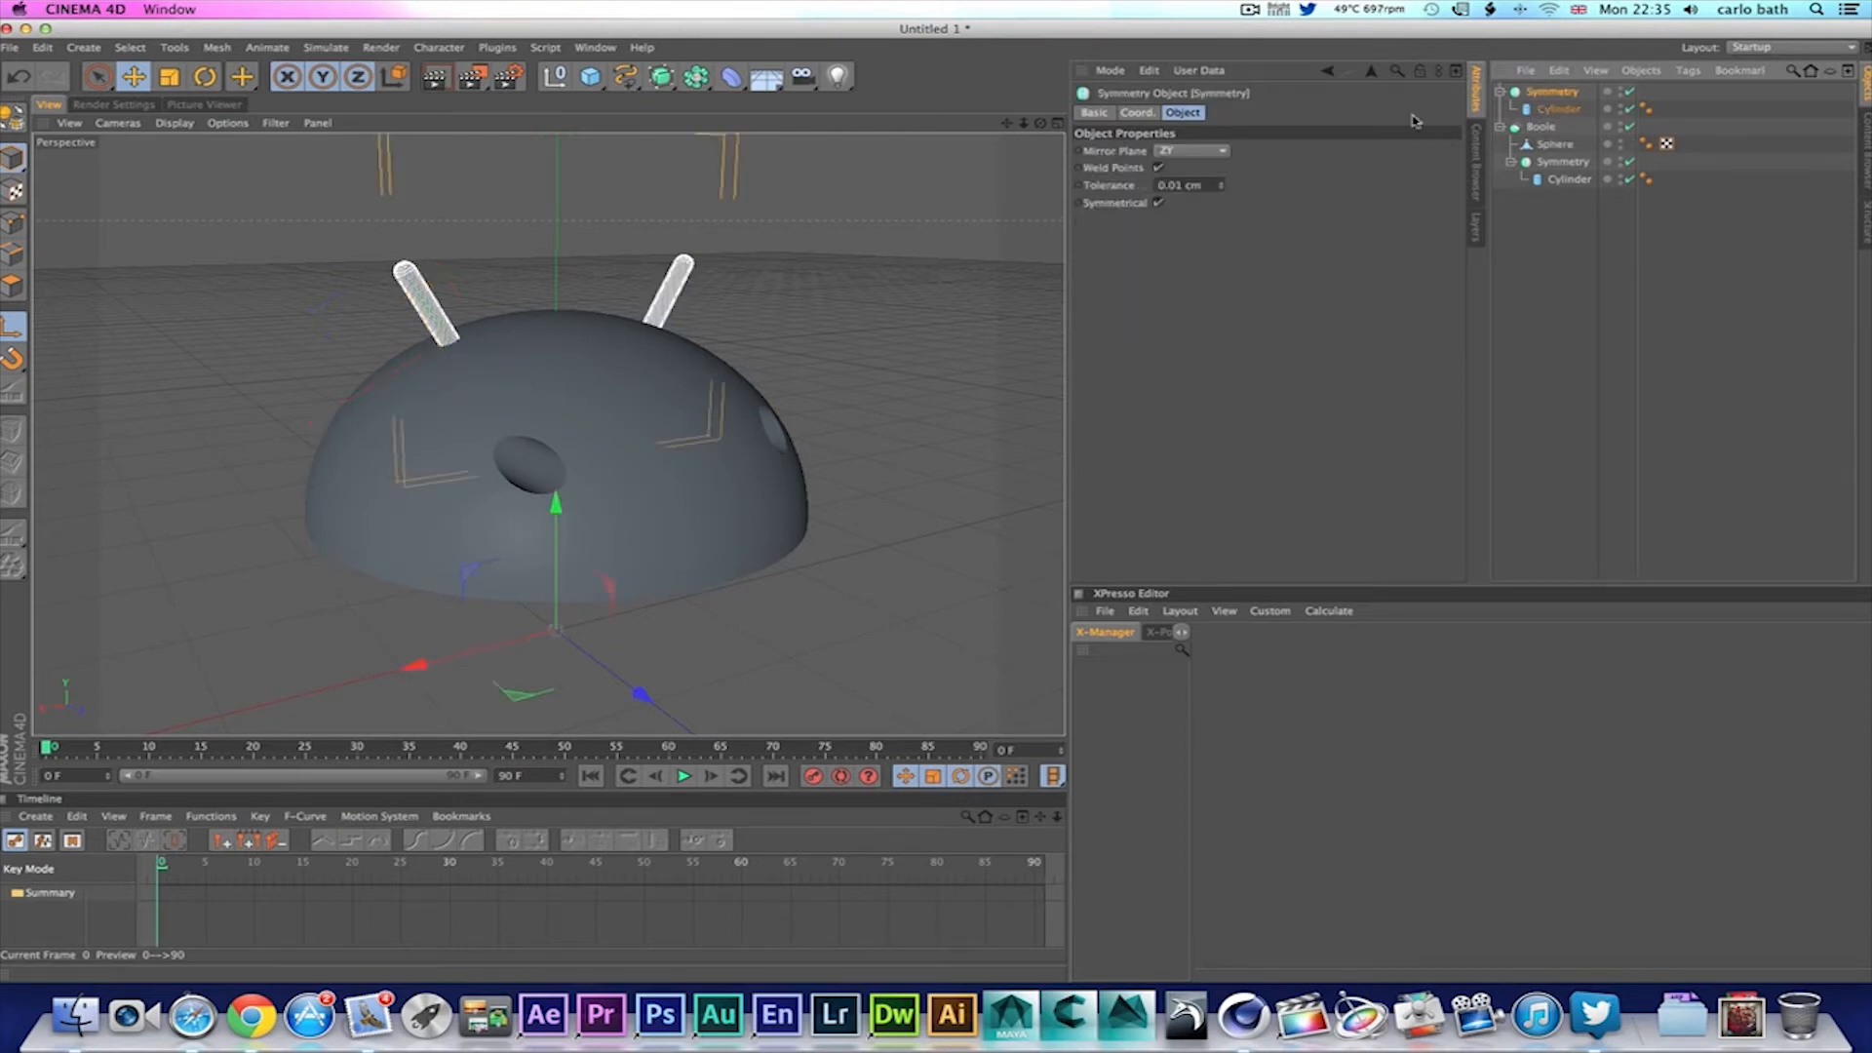
Step: Add a cylinder in the maximised Front view, size it to about 144 cm radius and 240 cm height, and lower it over the logo's torso
click(1059, 124)
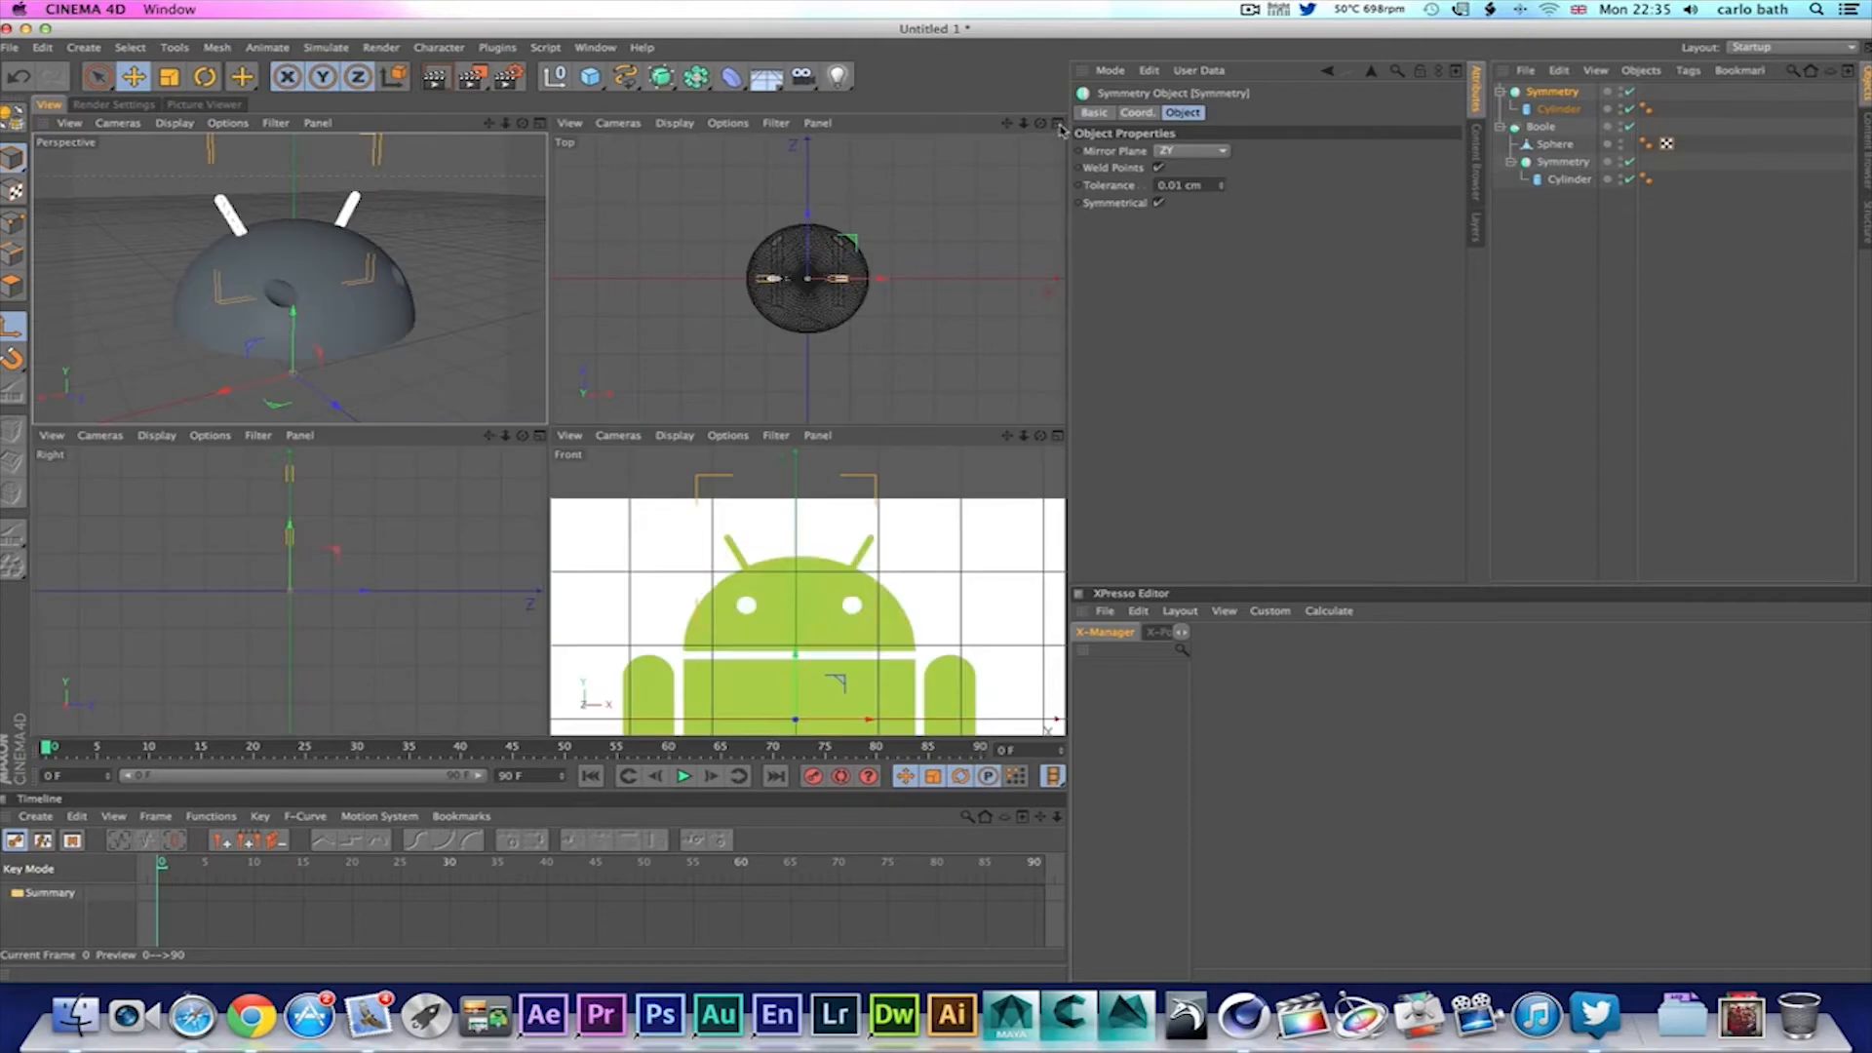
click(1057, 437)
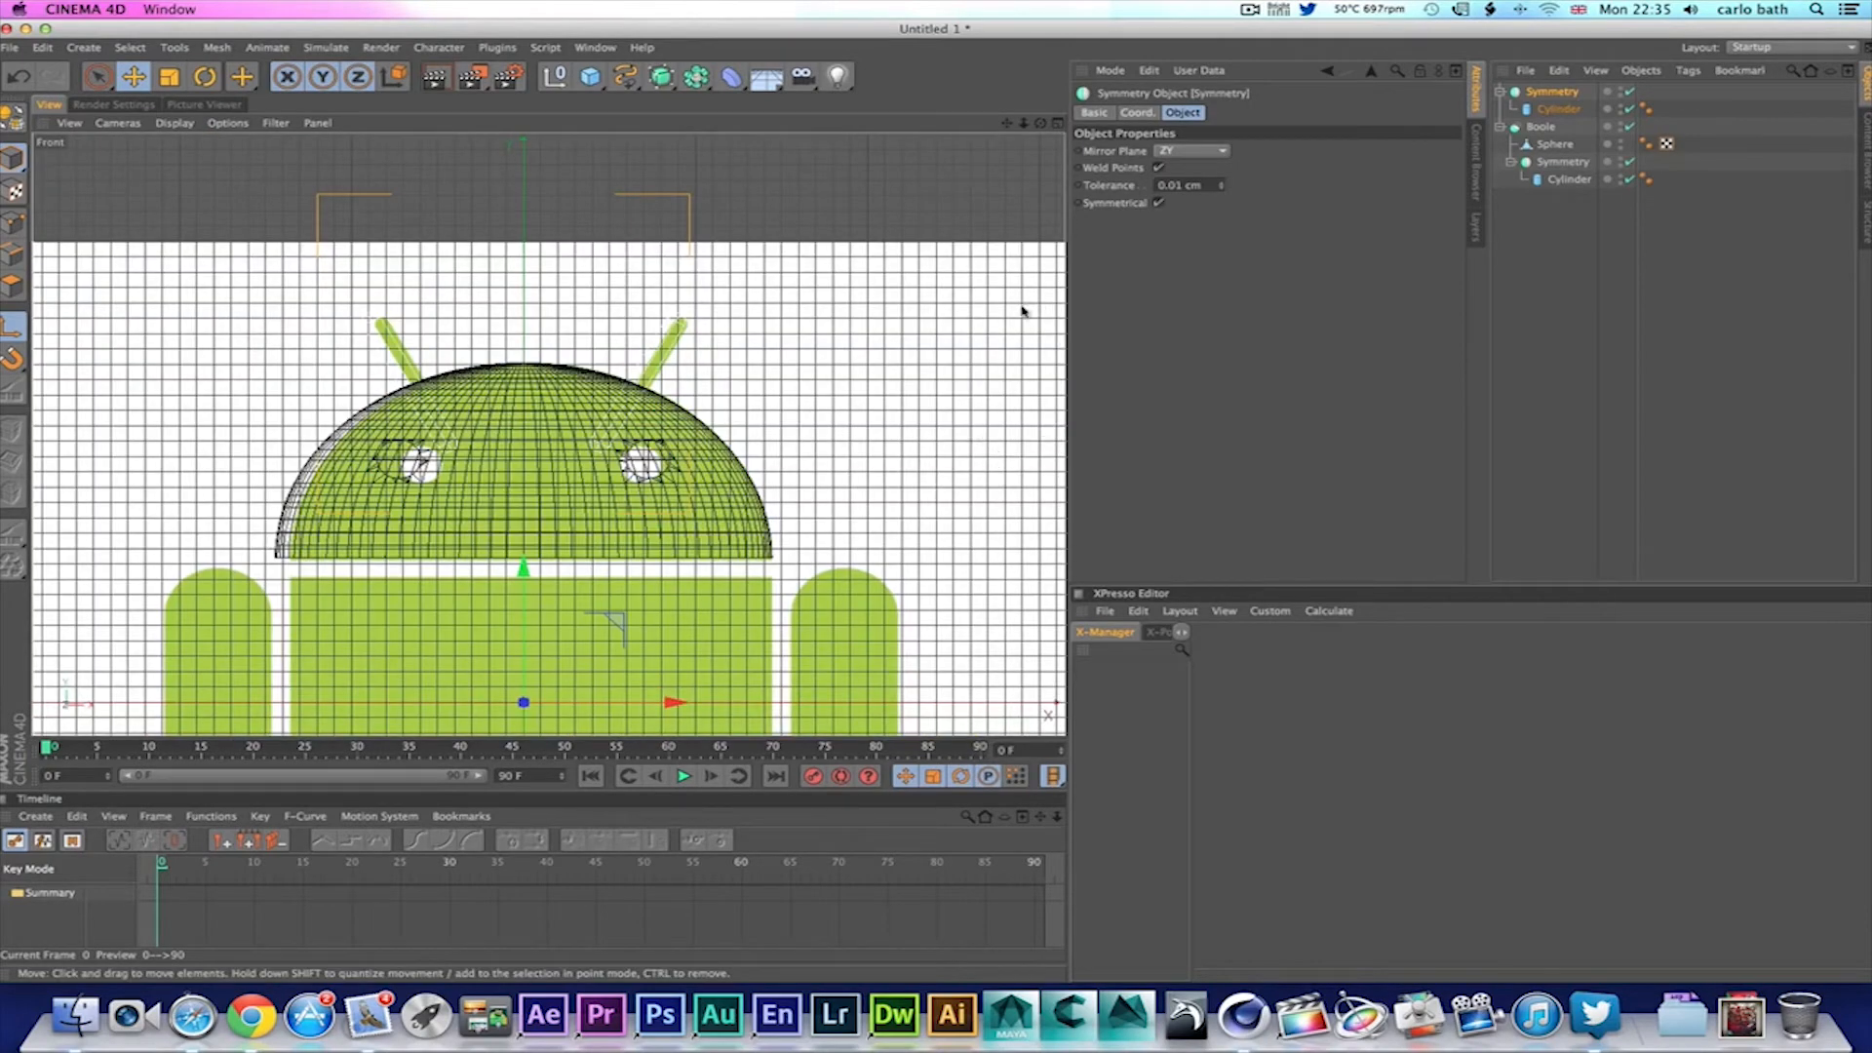
drag(1023, 130, 1028, 14)
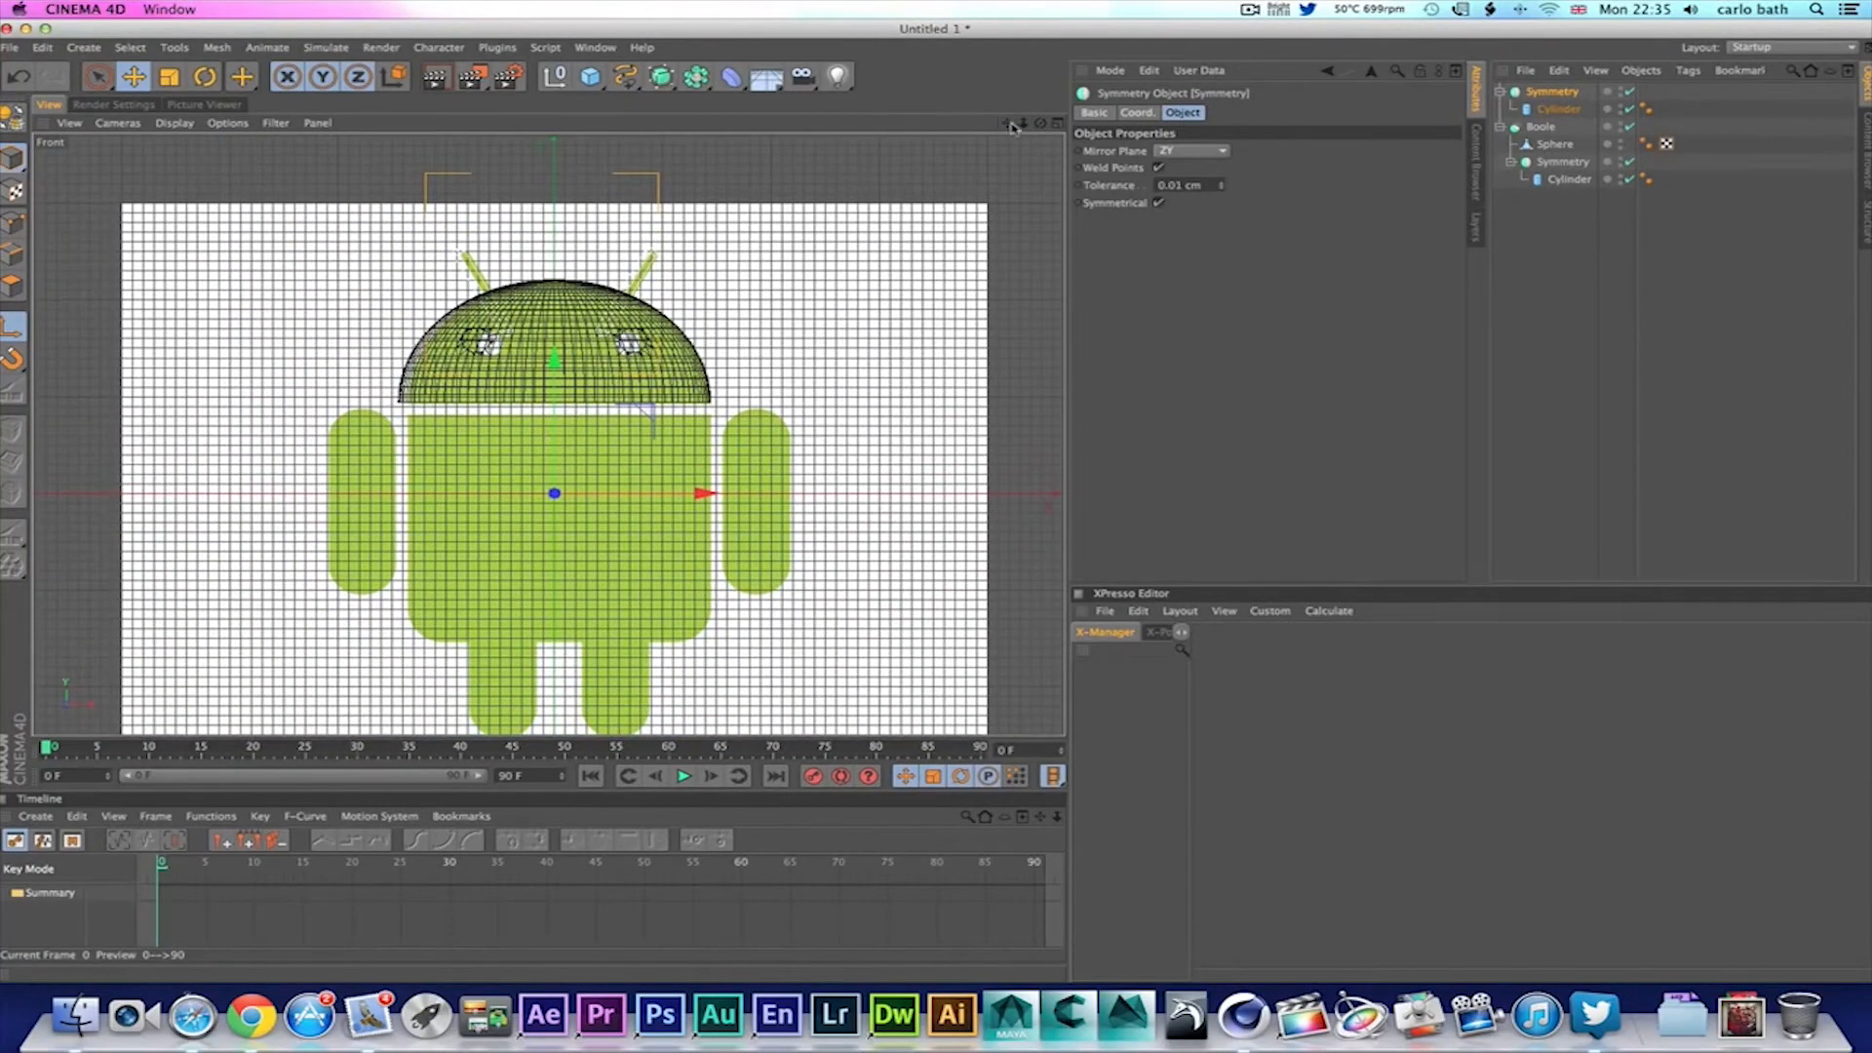
click(600, 87)
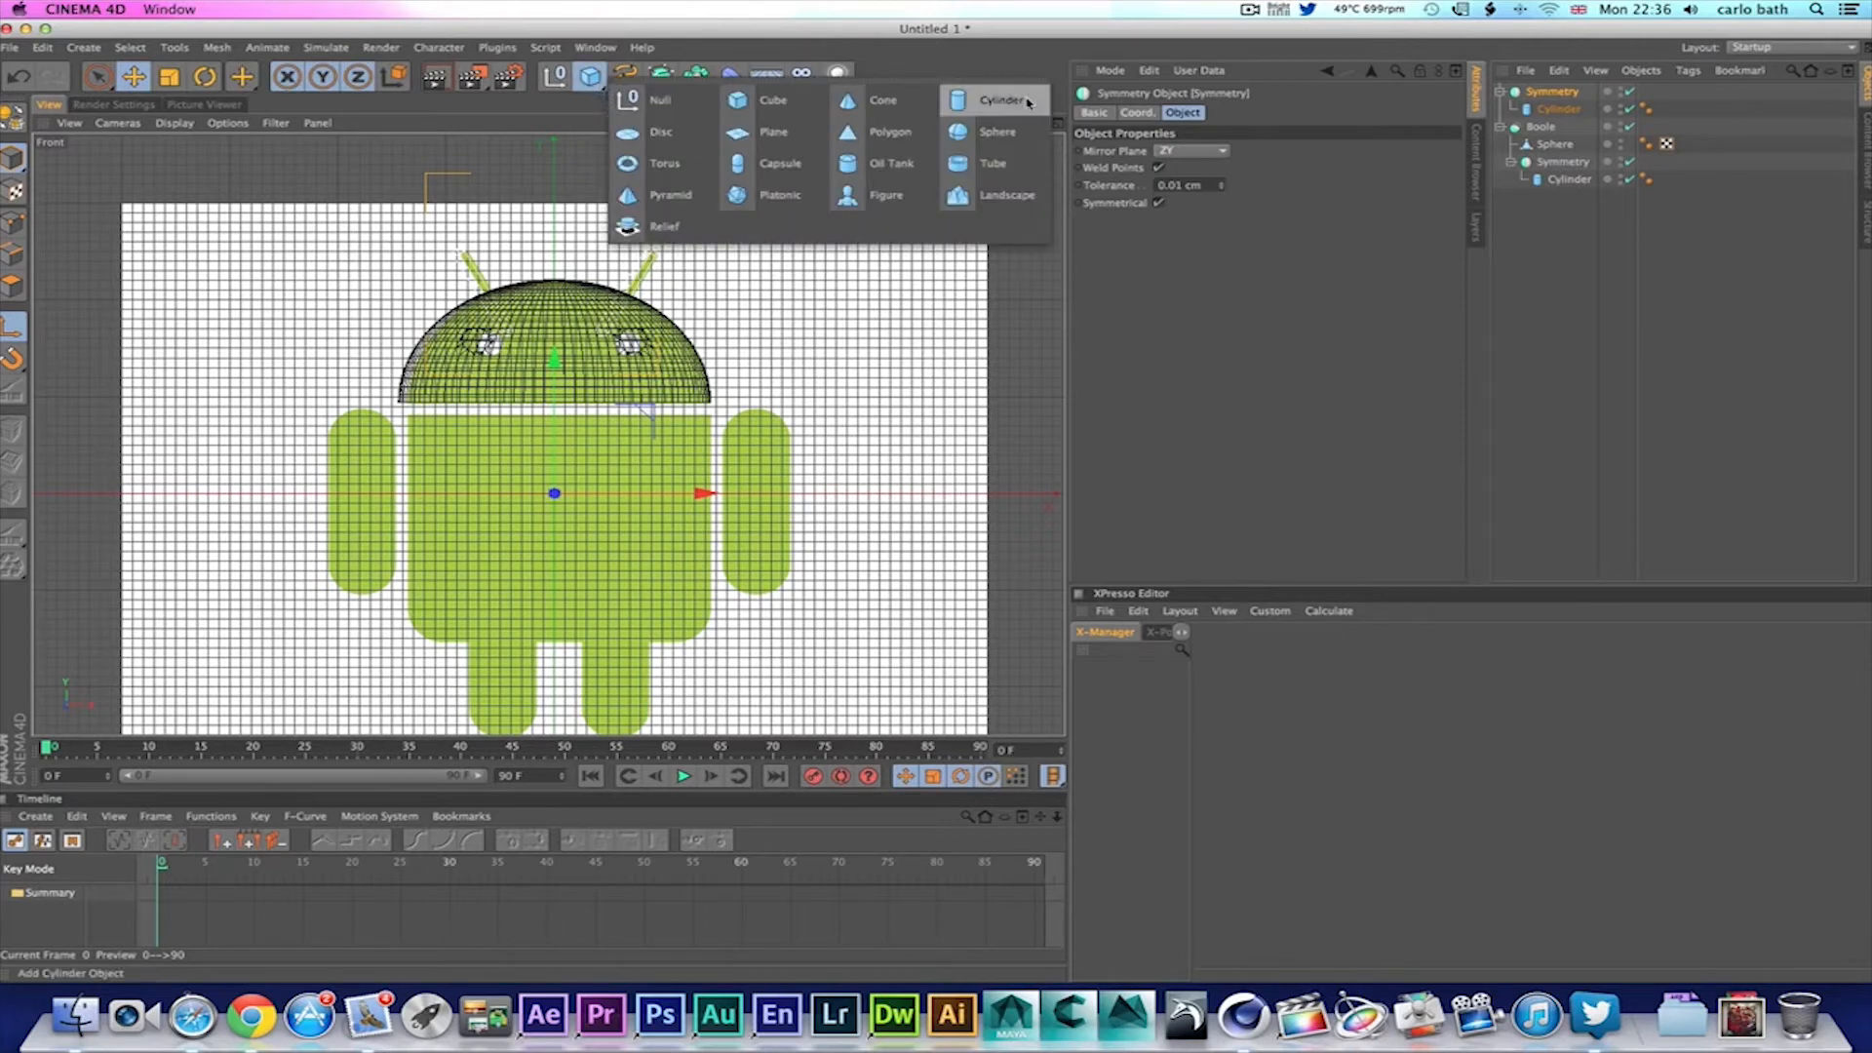
click(994, 99)
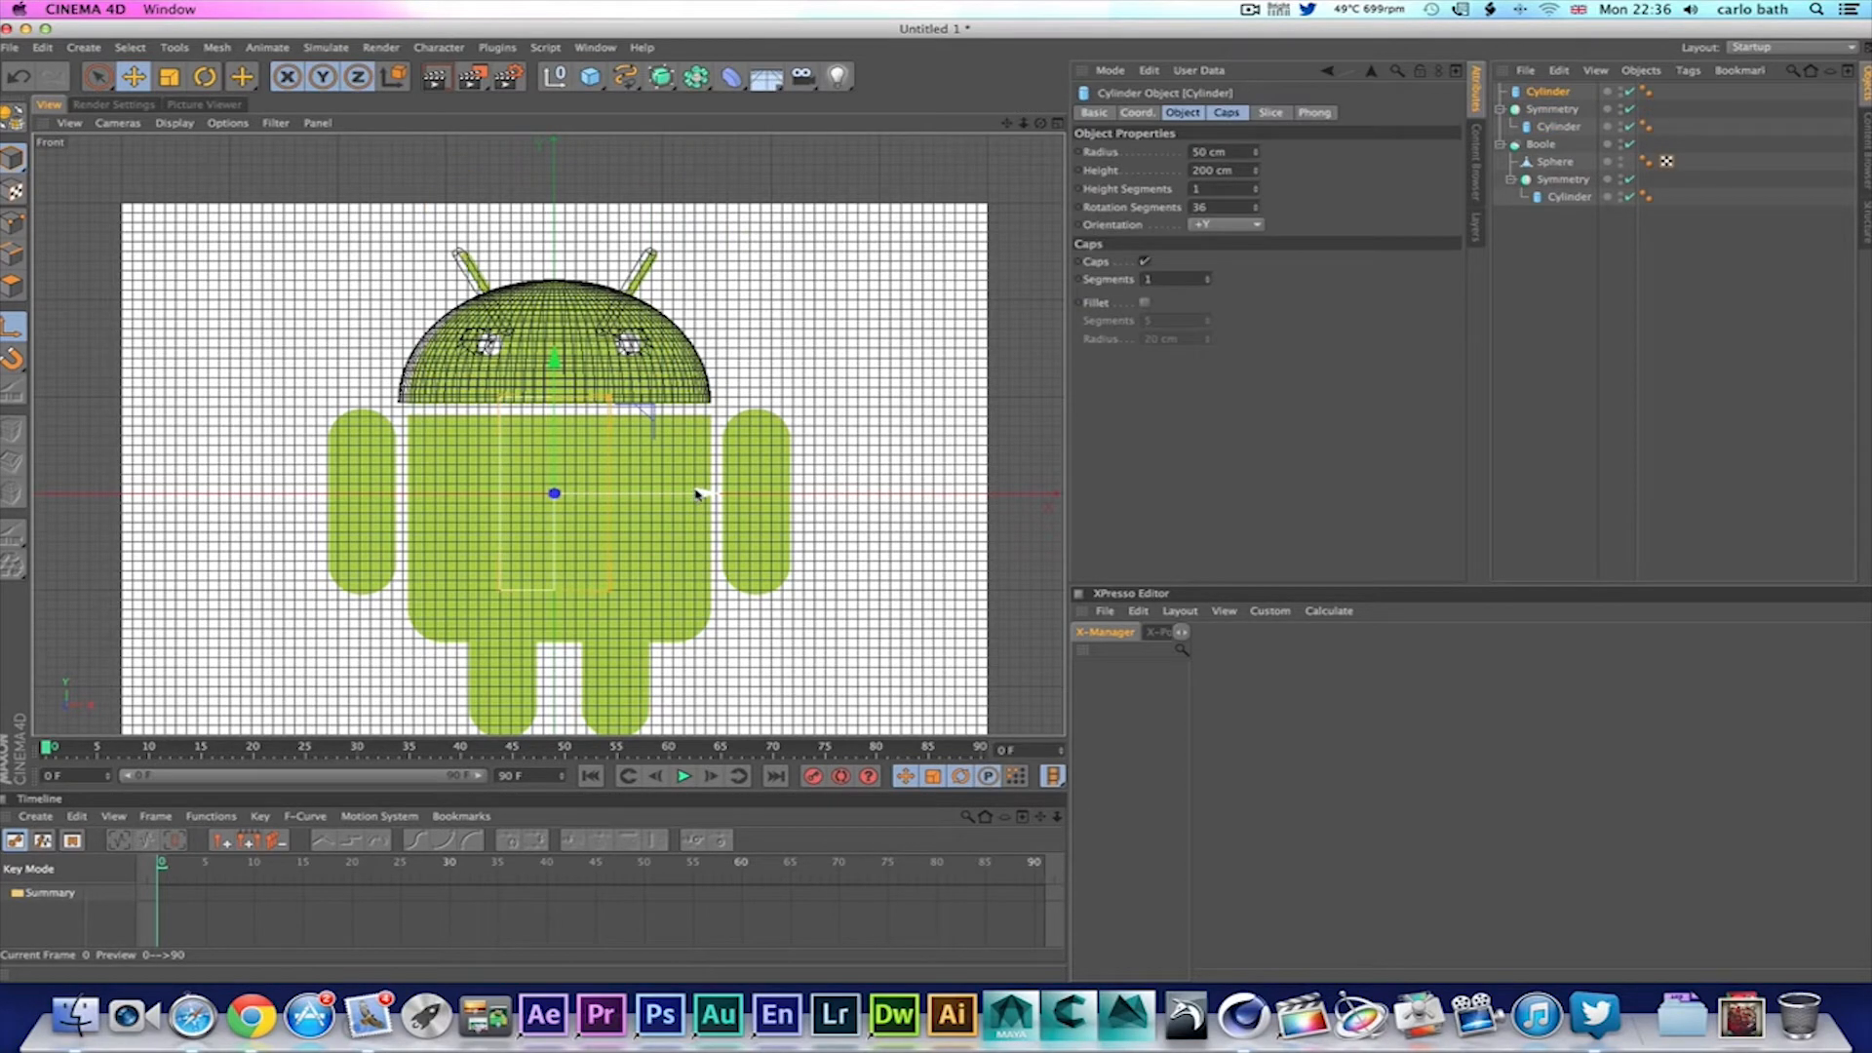
drag(620, 402, 710, 414)
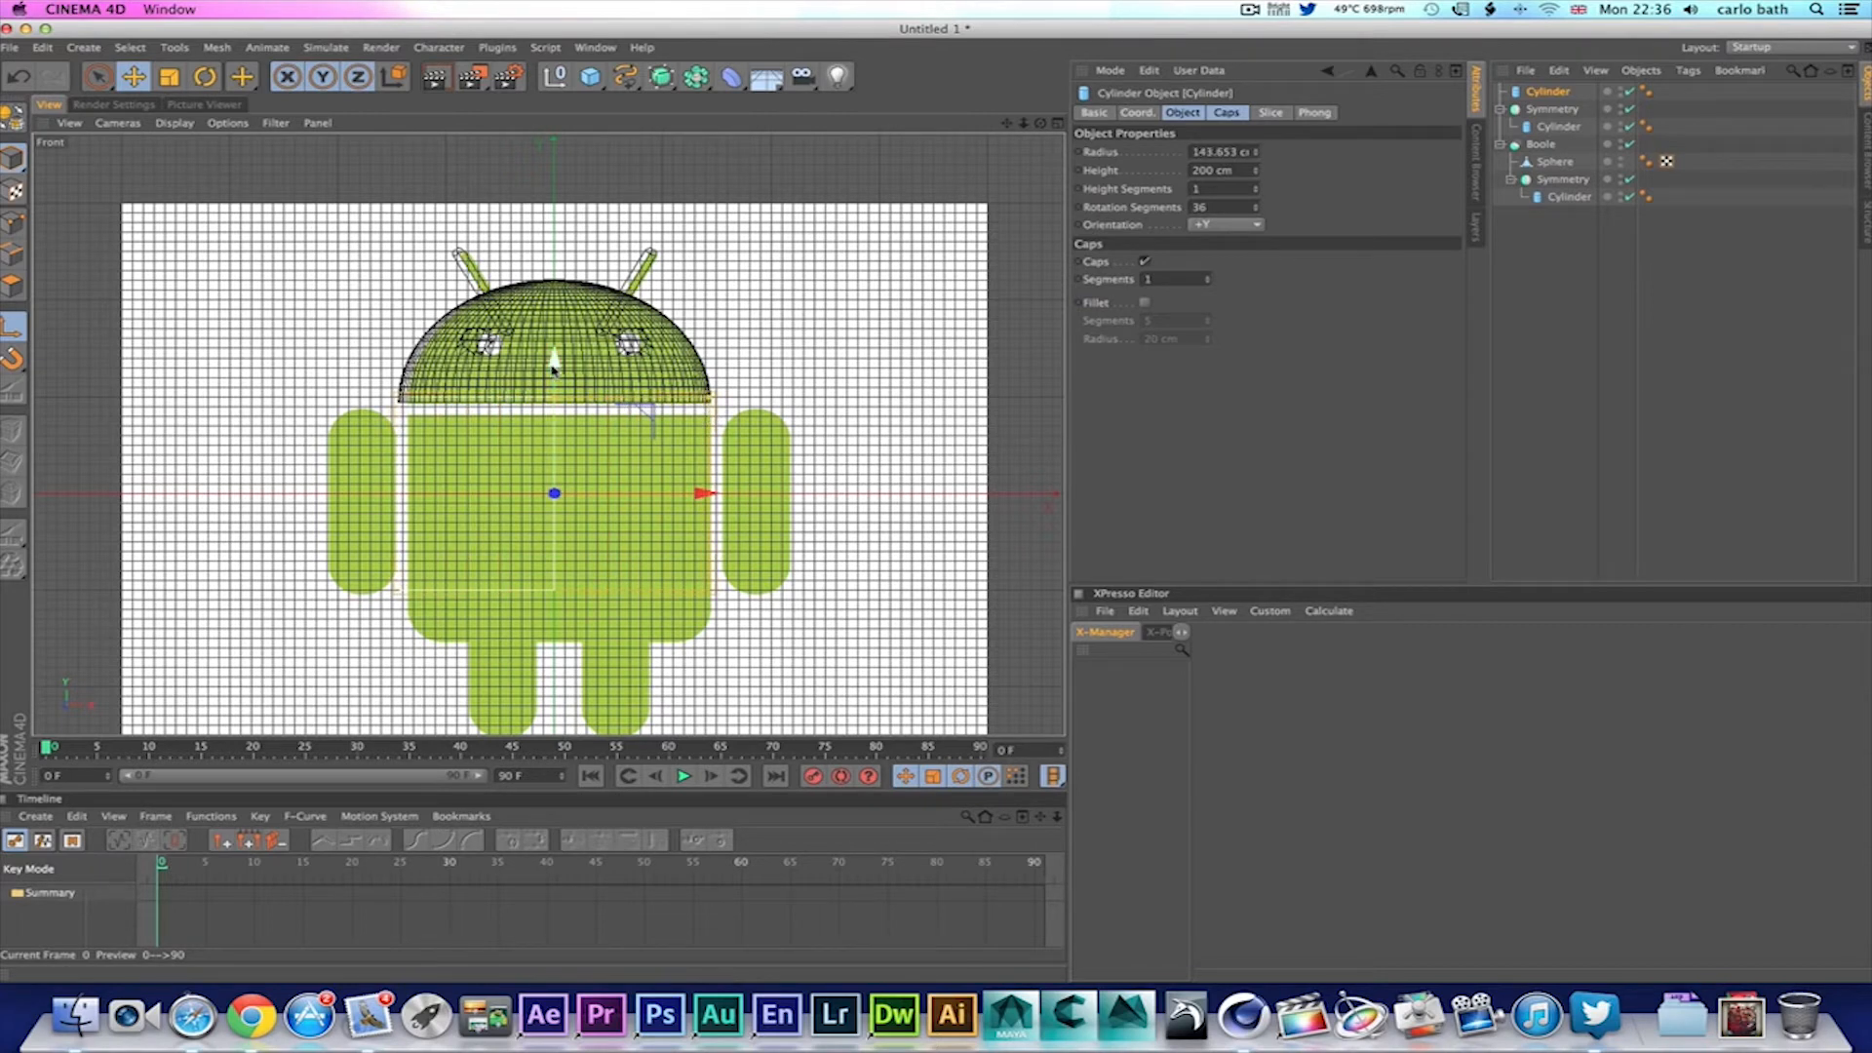
mouse_move(564, 370)
mouse_down()
mouse_move(558, 429)
mouse_move(567, 396)
mouse_up()
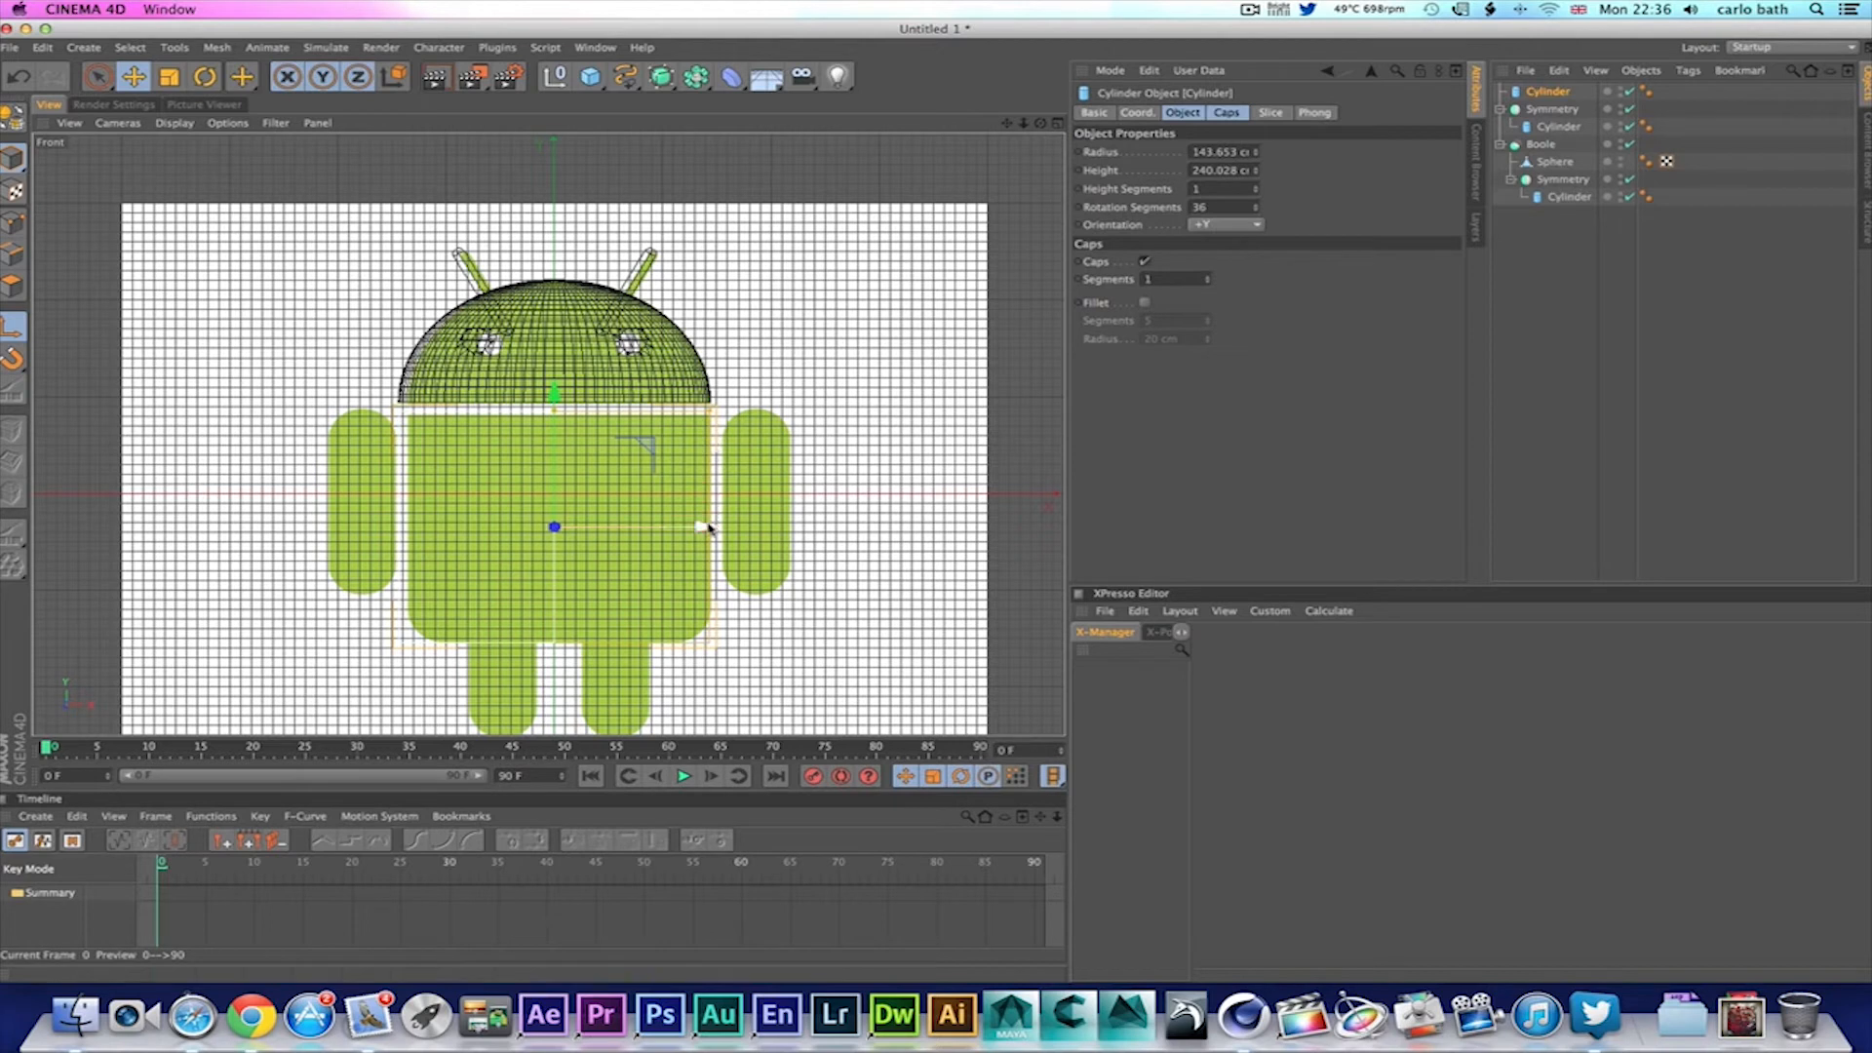
Step: Reduce the body cylinder's radius to about 138 cm and centre it horizontally beneath the head
drag(708, 527, 707, 527)
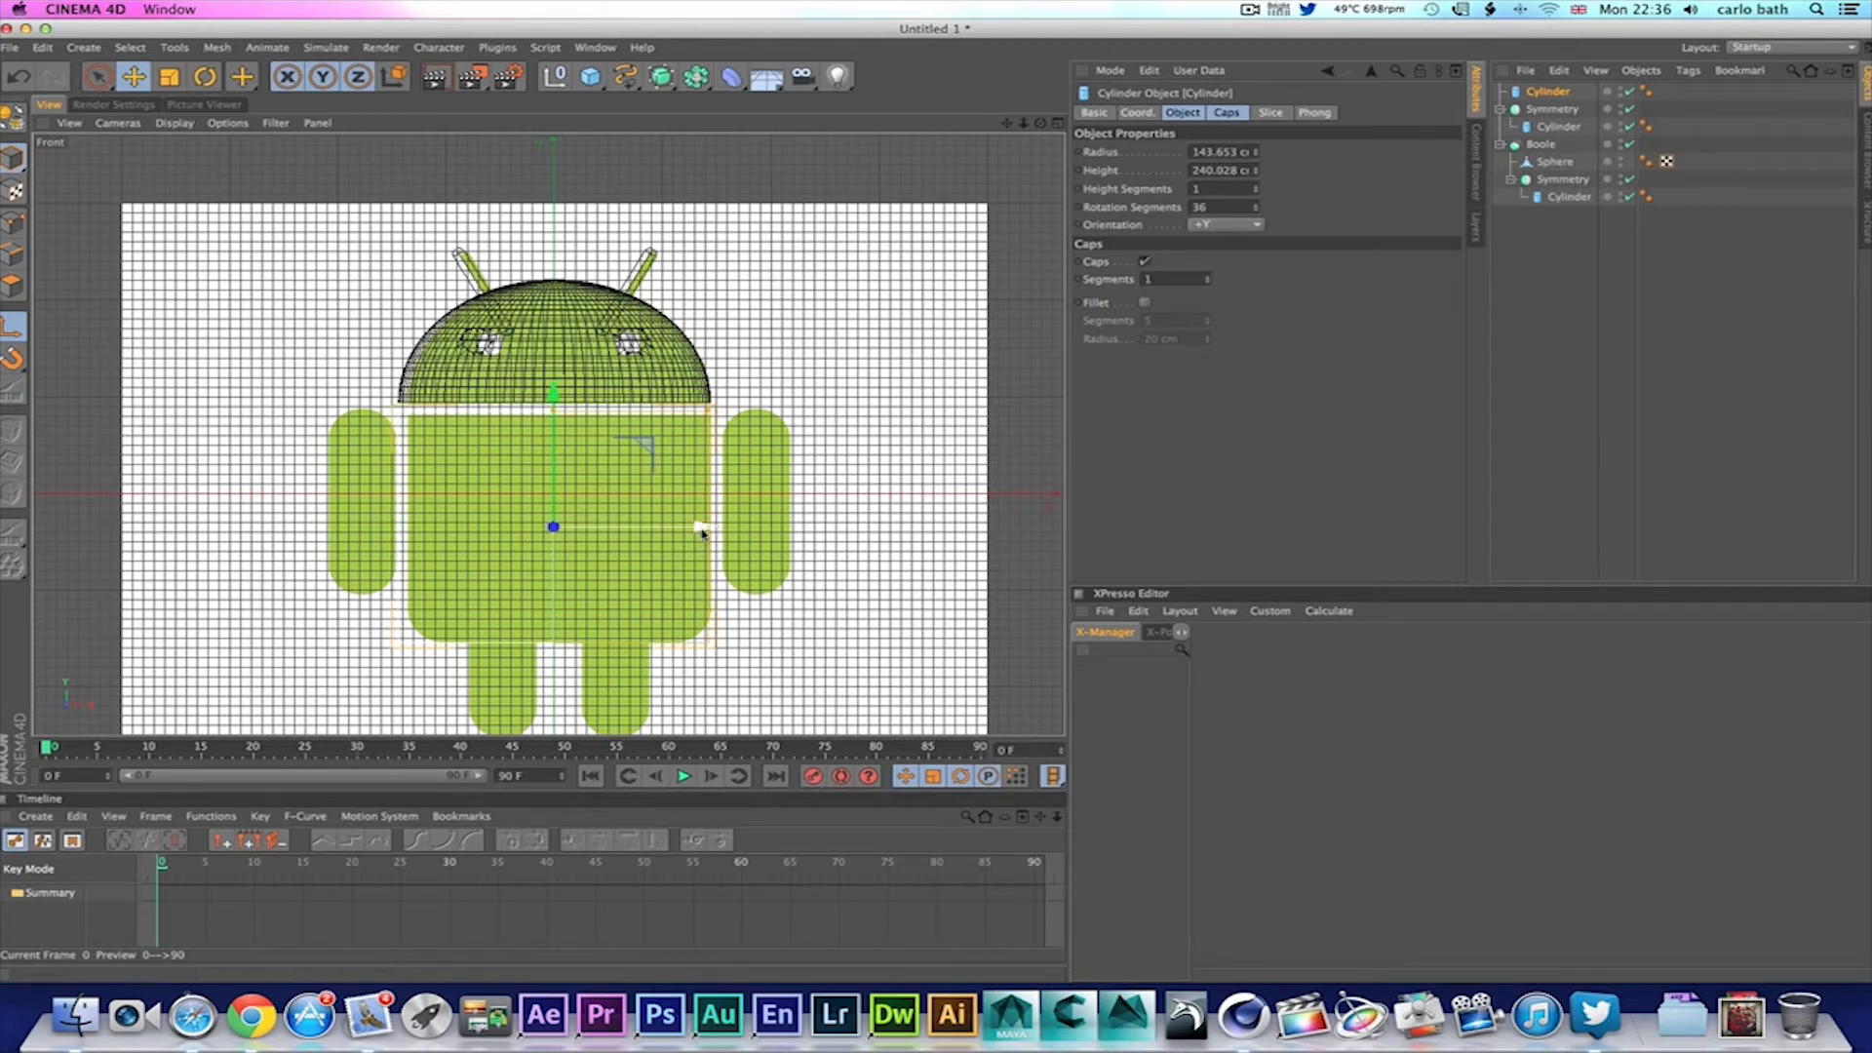
drag(701, 527, 710, 532)
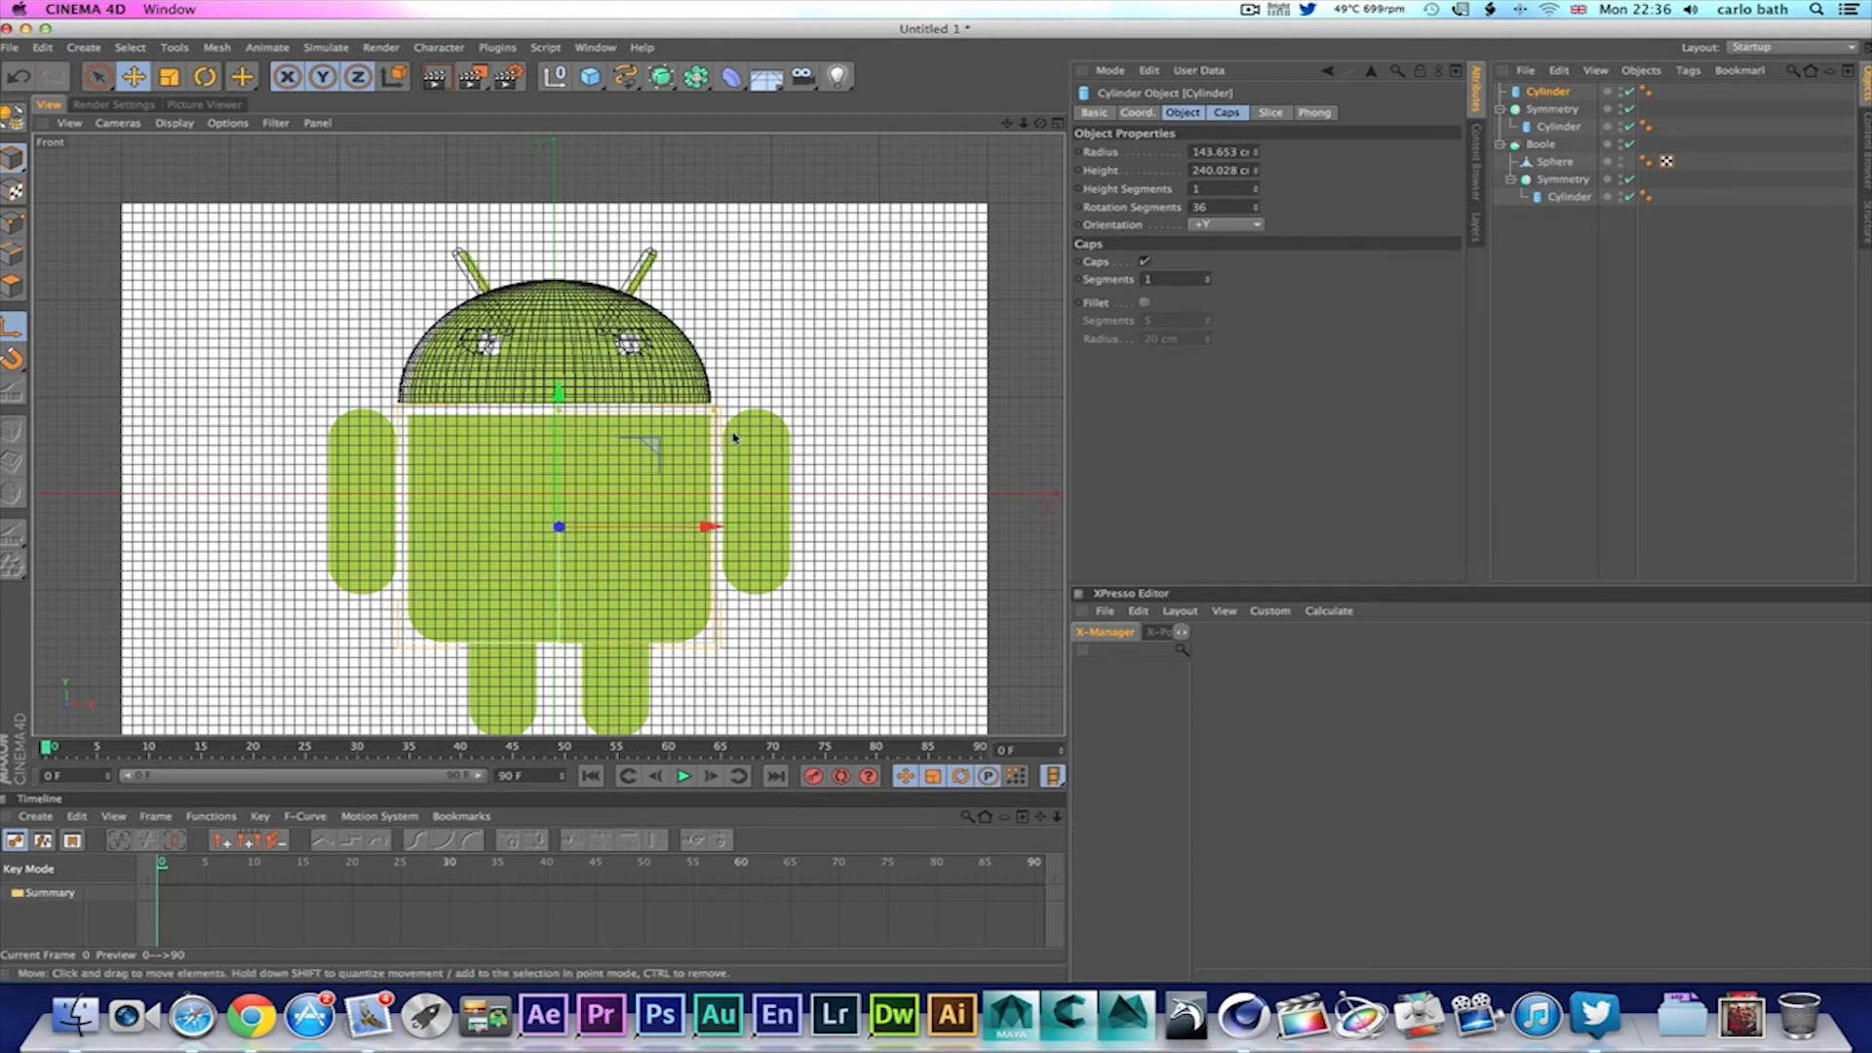
drag(715, 418, 710, 416)
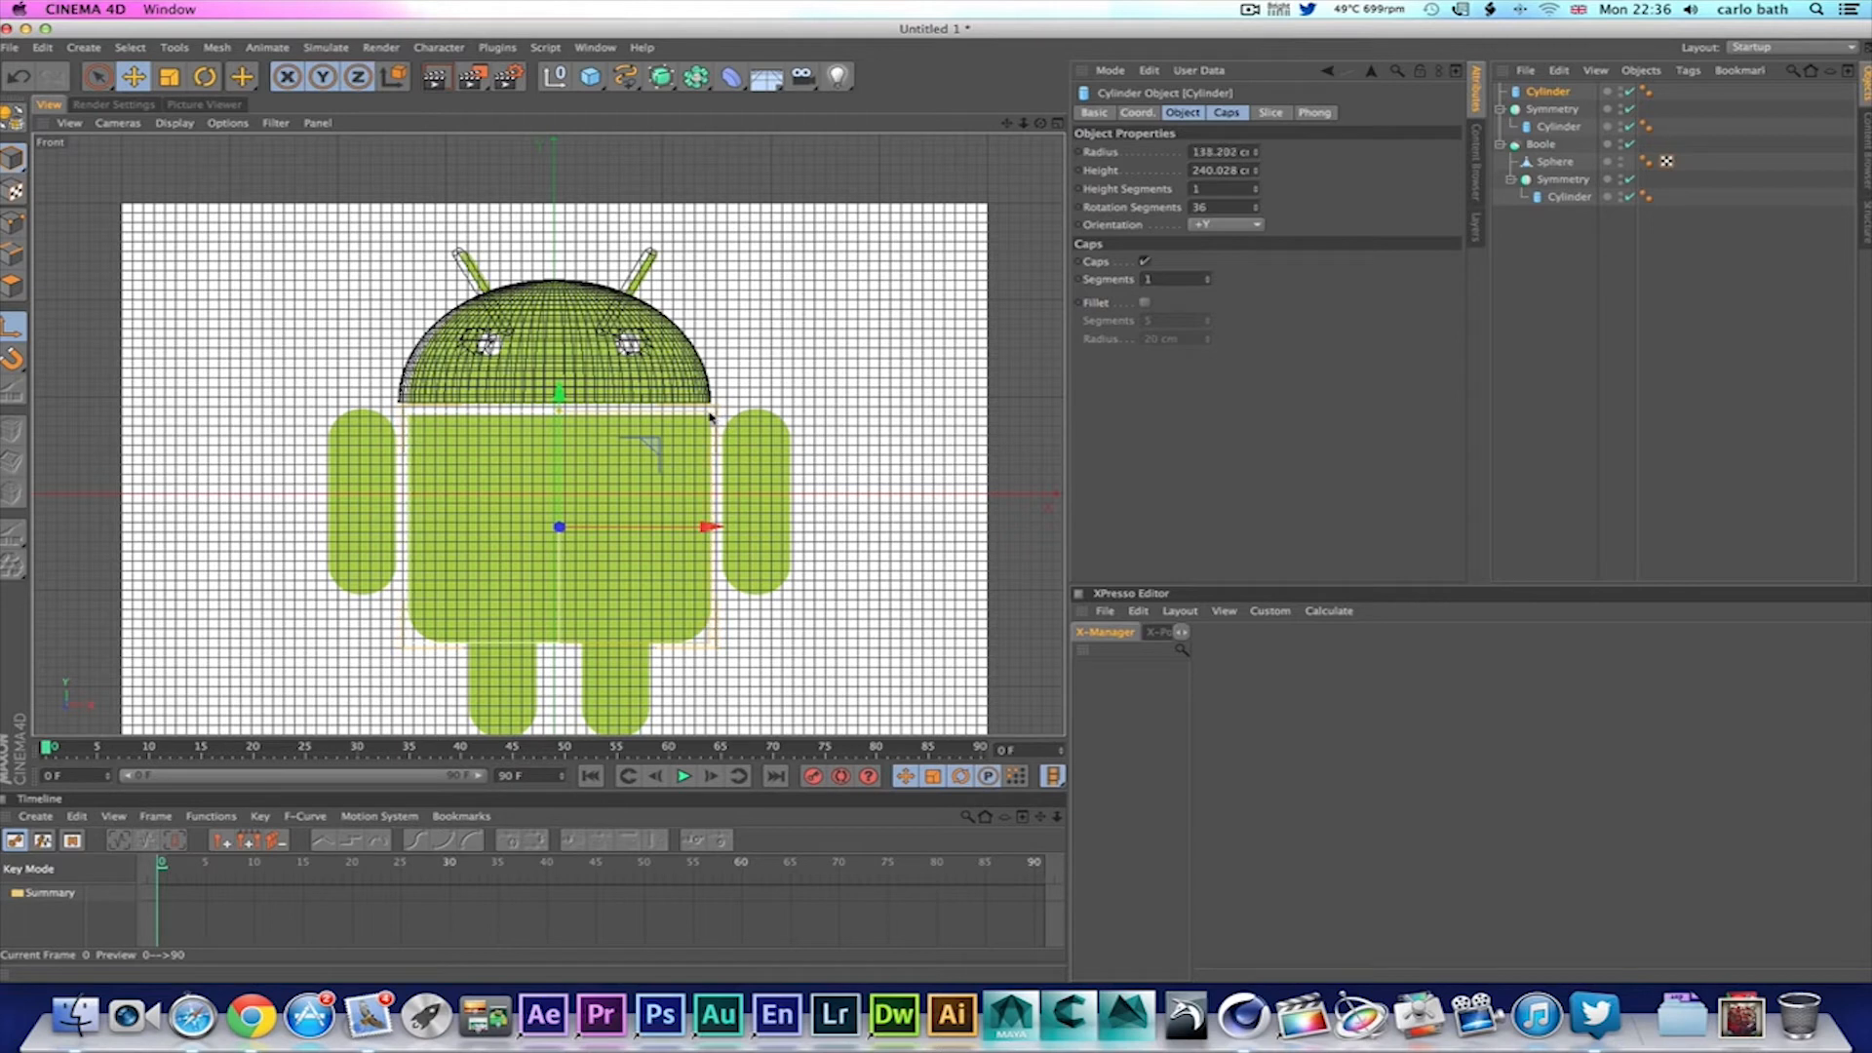
drag(711, 527, 707, 527)
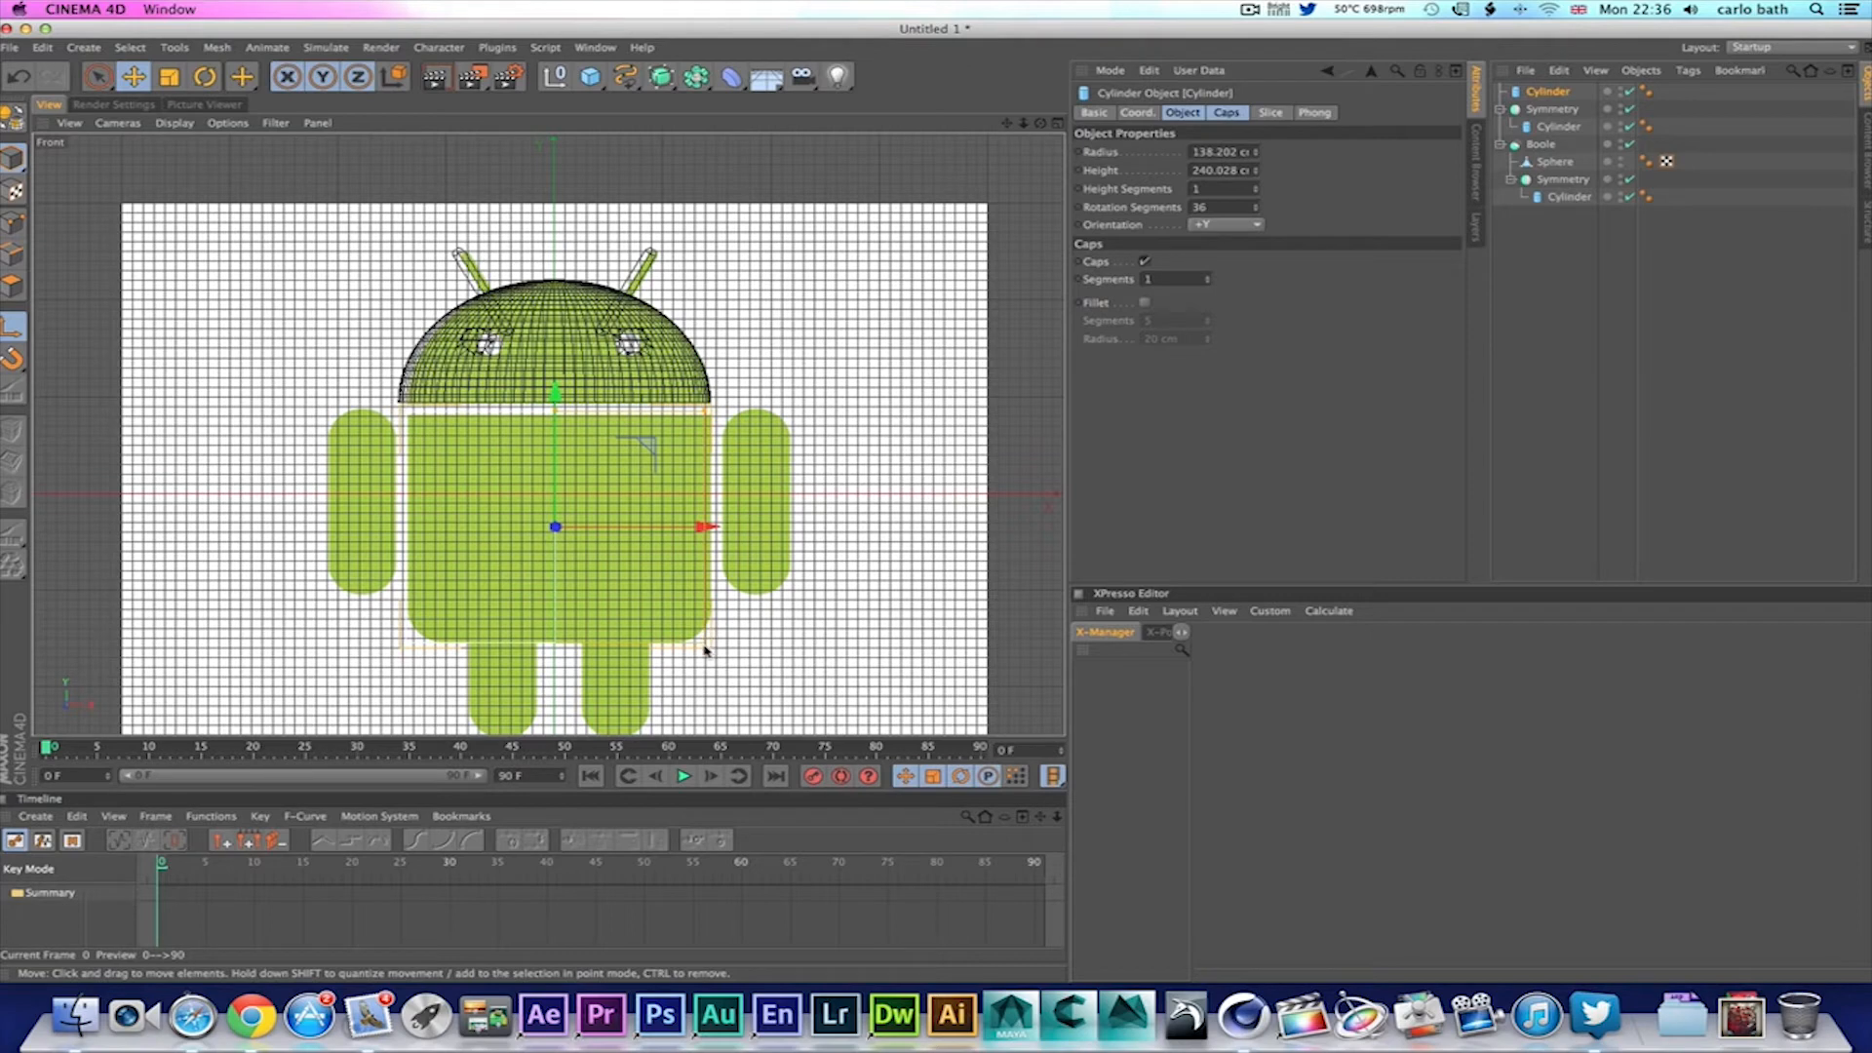
Step: Round the body cylinder's edges by enabling Fillet on its caps, and move it down slightly from the head
scroll(706, 650, up, 5)
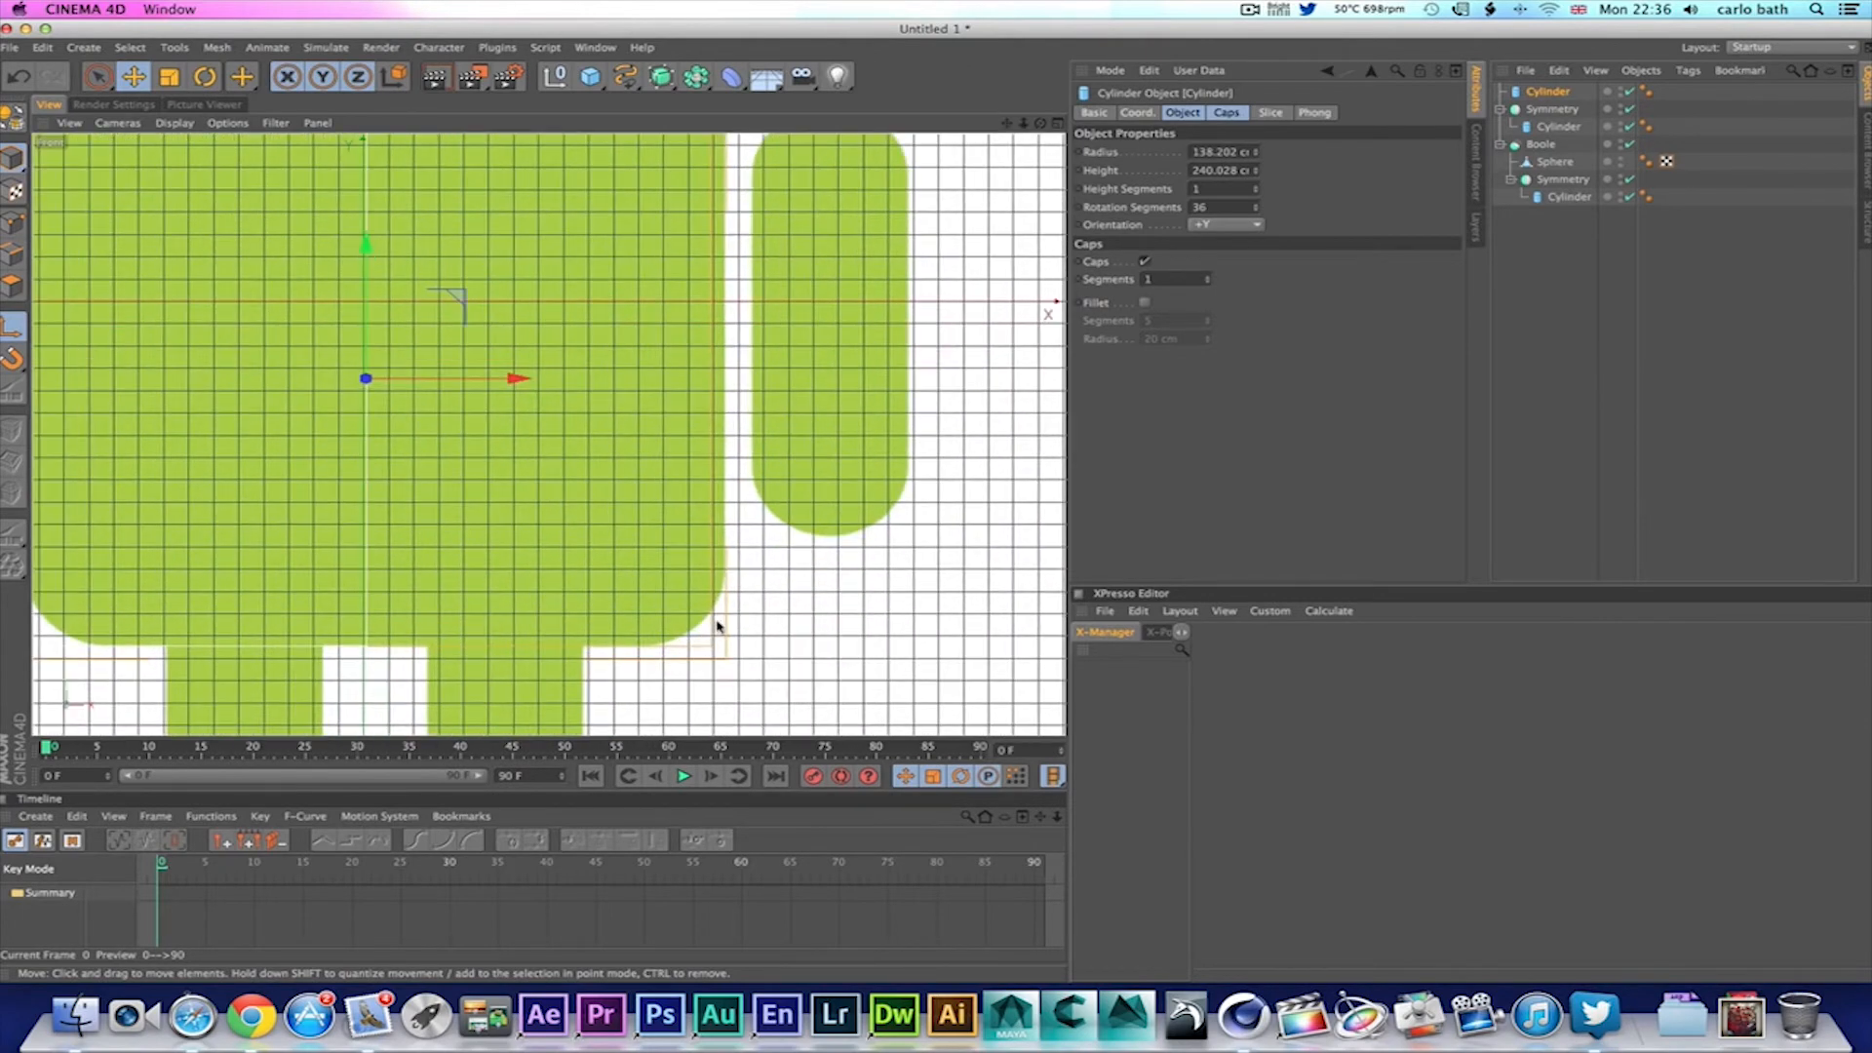
click(1145, 304)
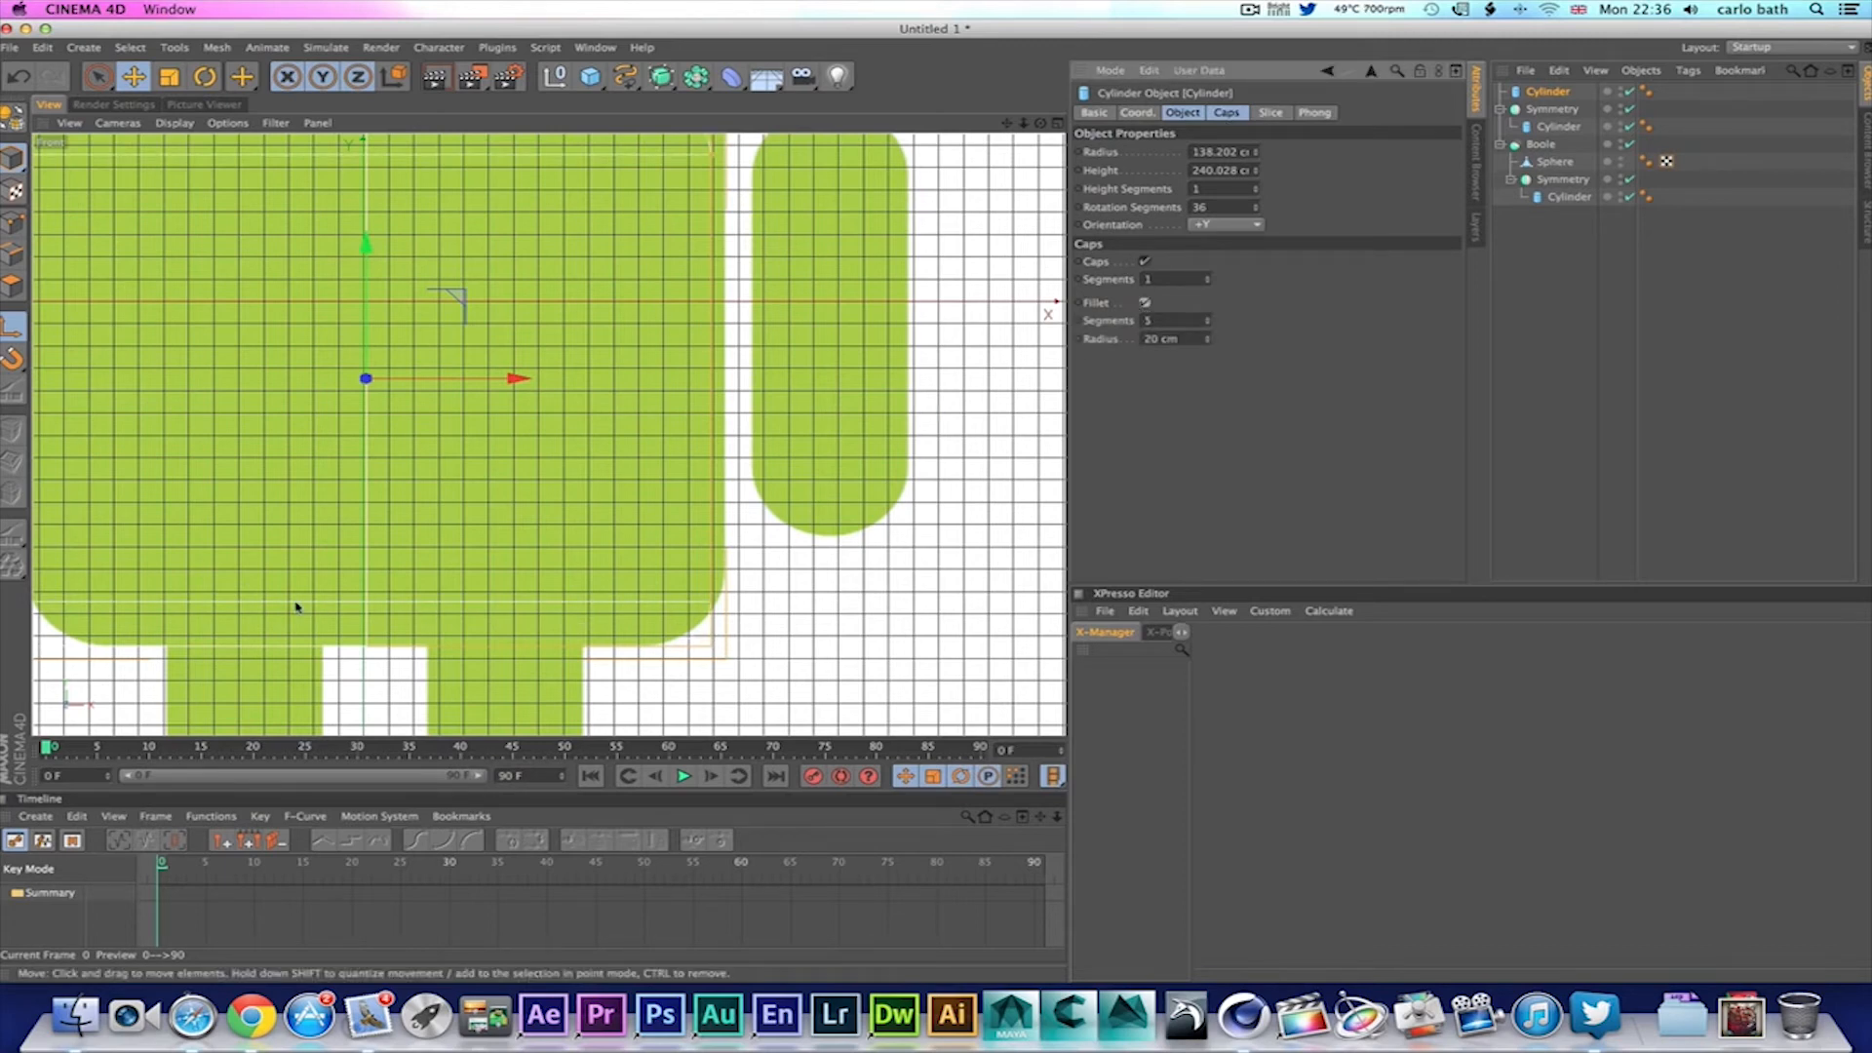
scroll(588, 612, down, 3)
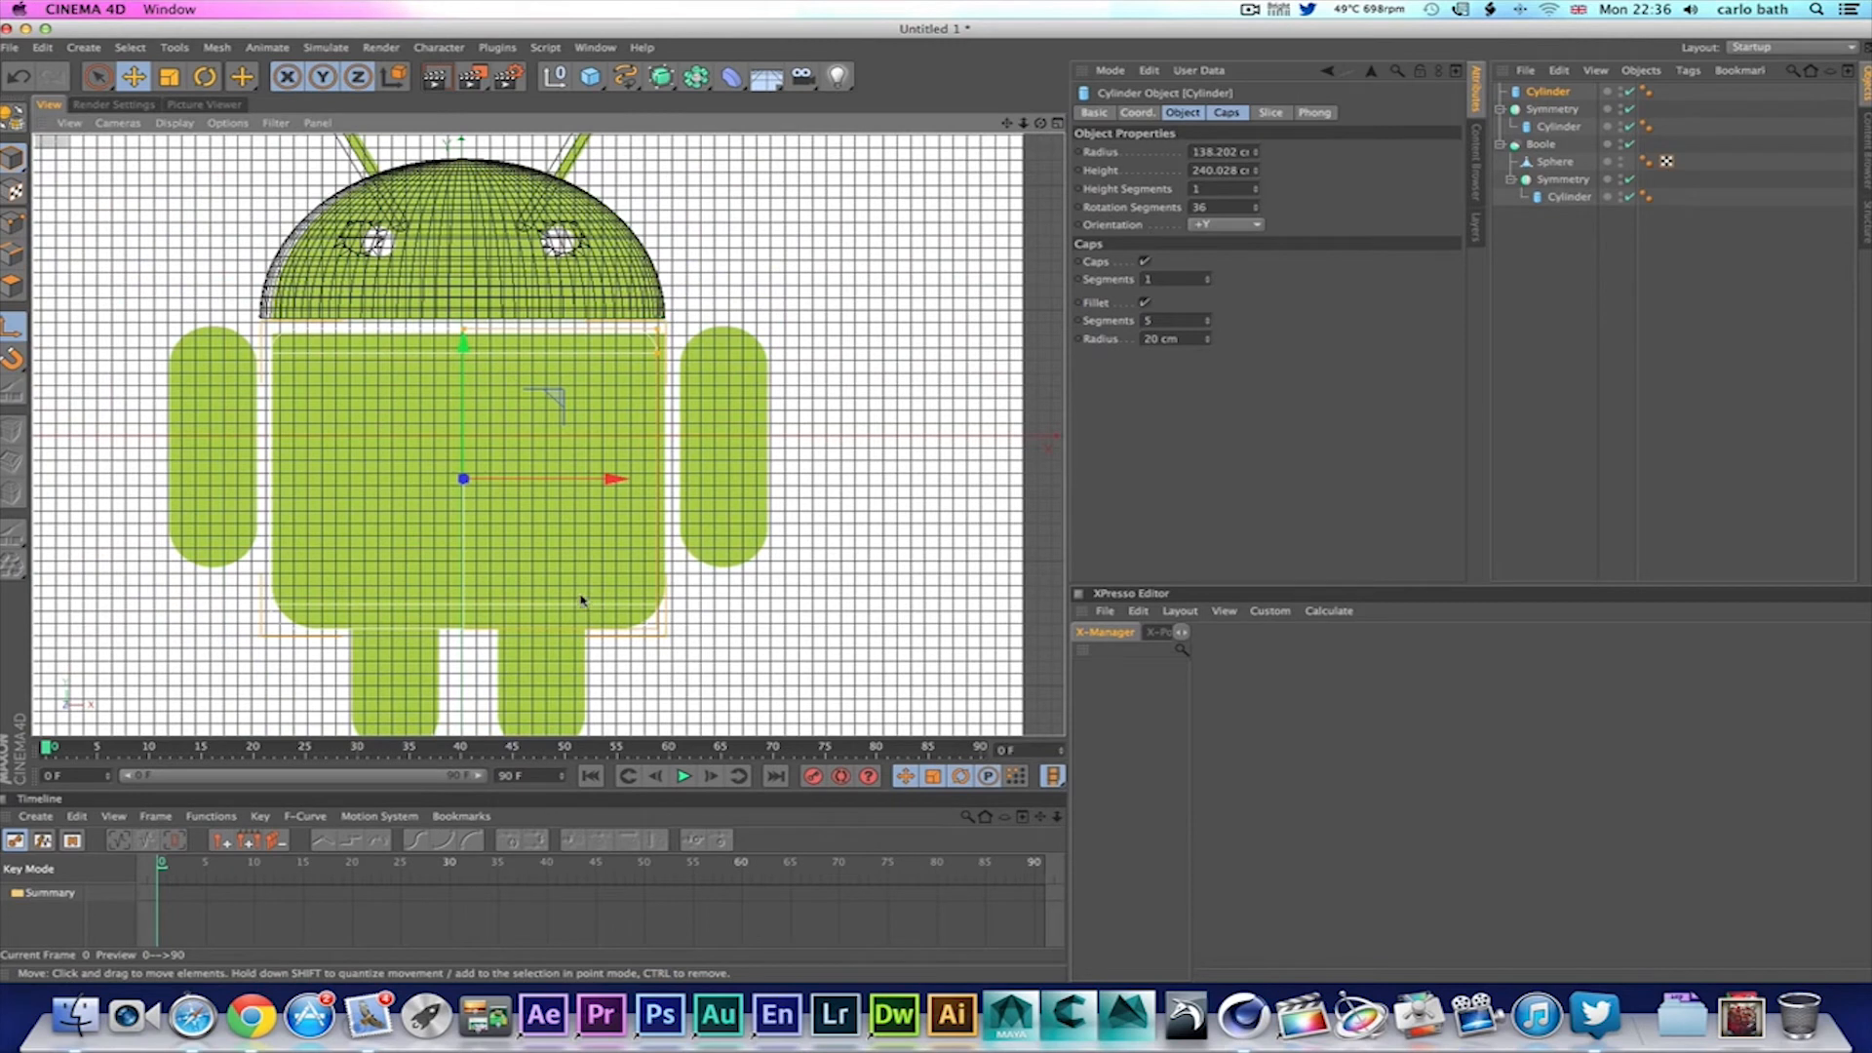
drag(464, 334, 464, 349)
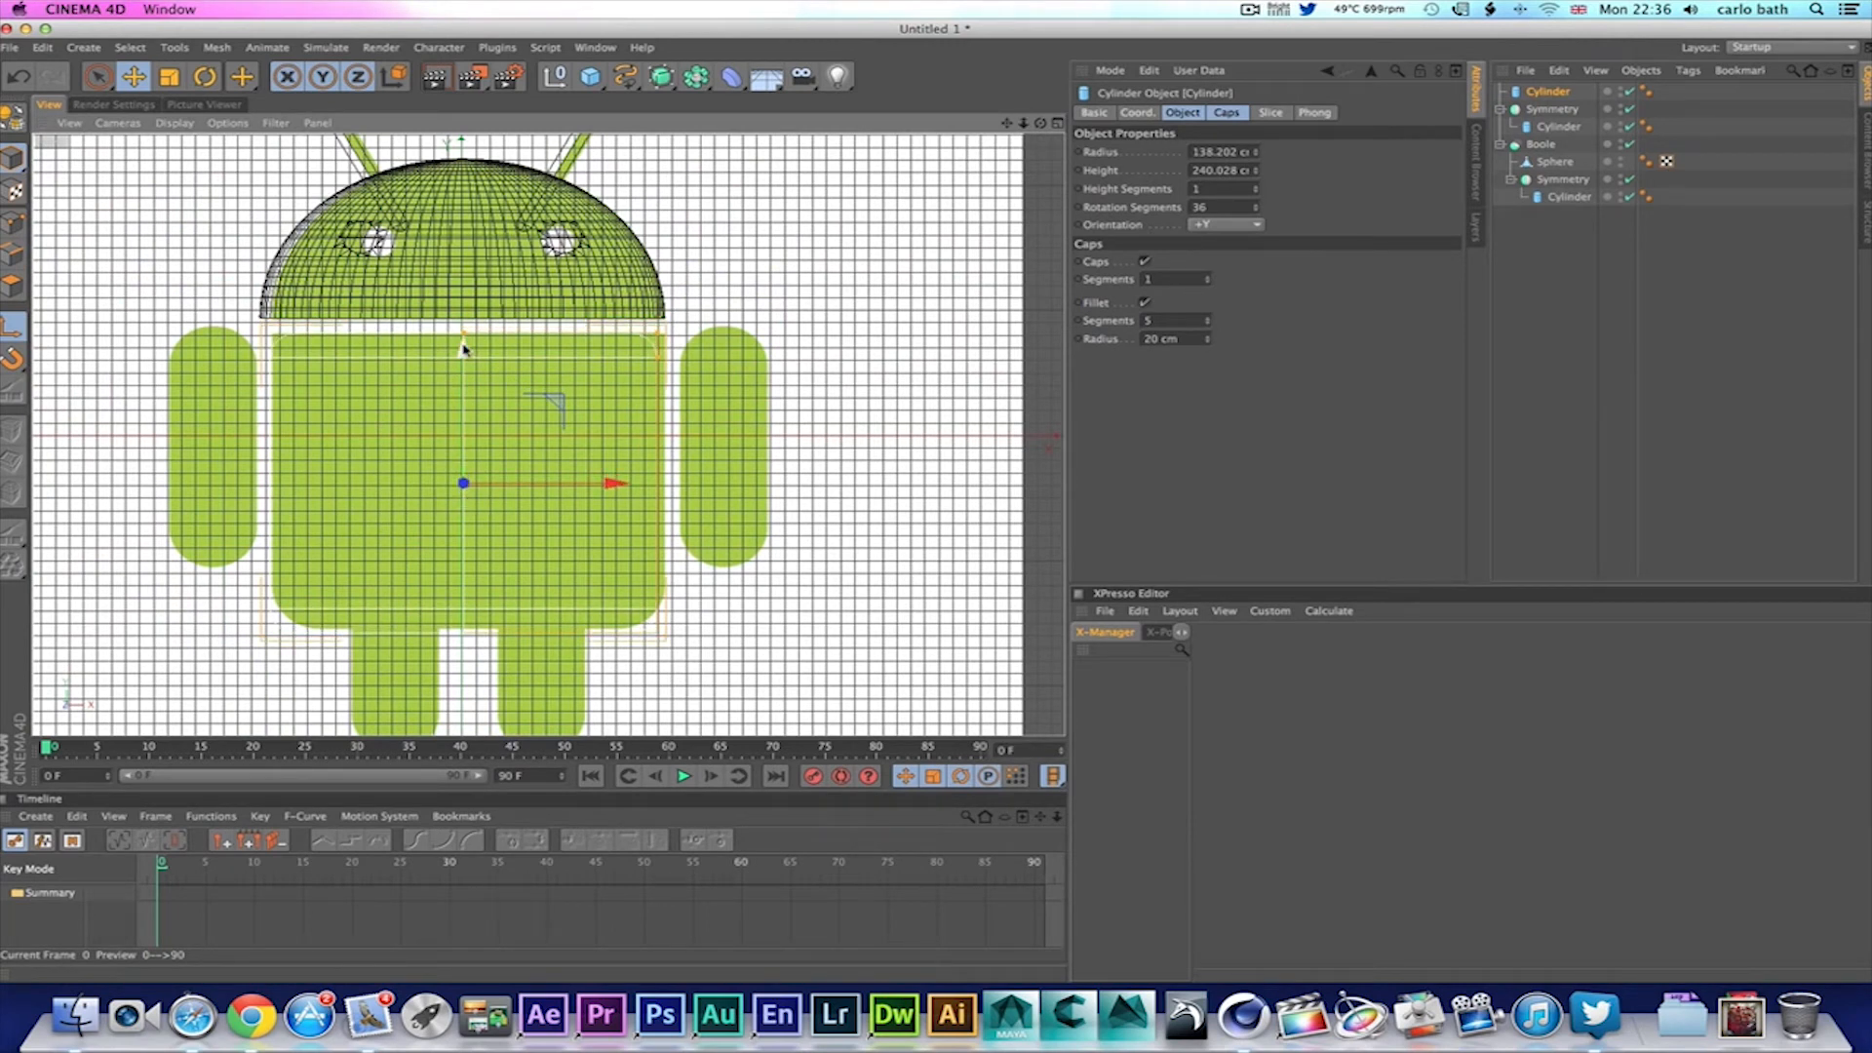
Step: Widen the body cylinder to about 148 cm radius in the Perspective view to match the width of the head
click(1058, 123)
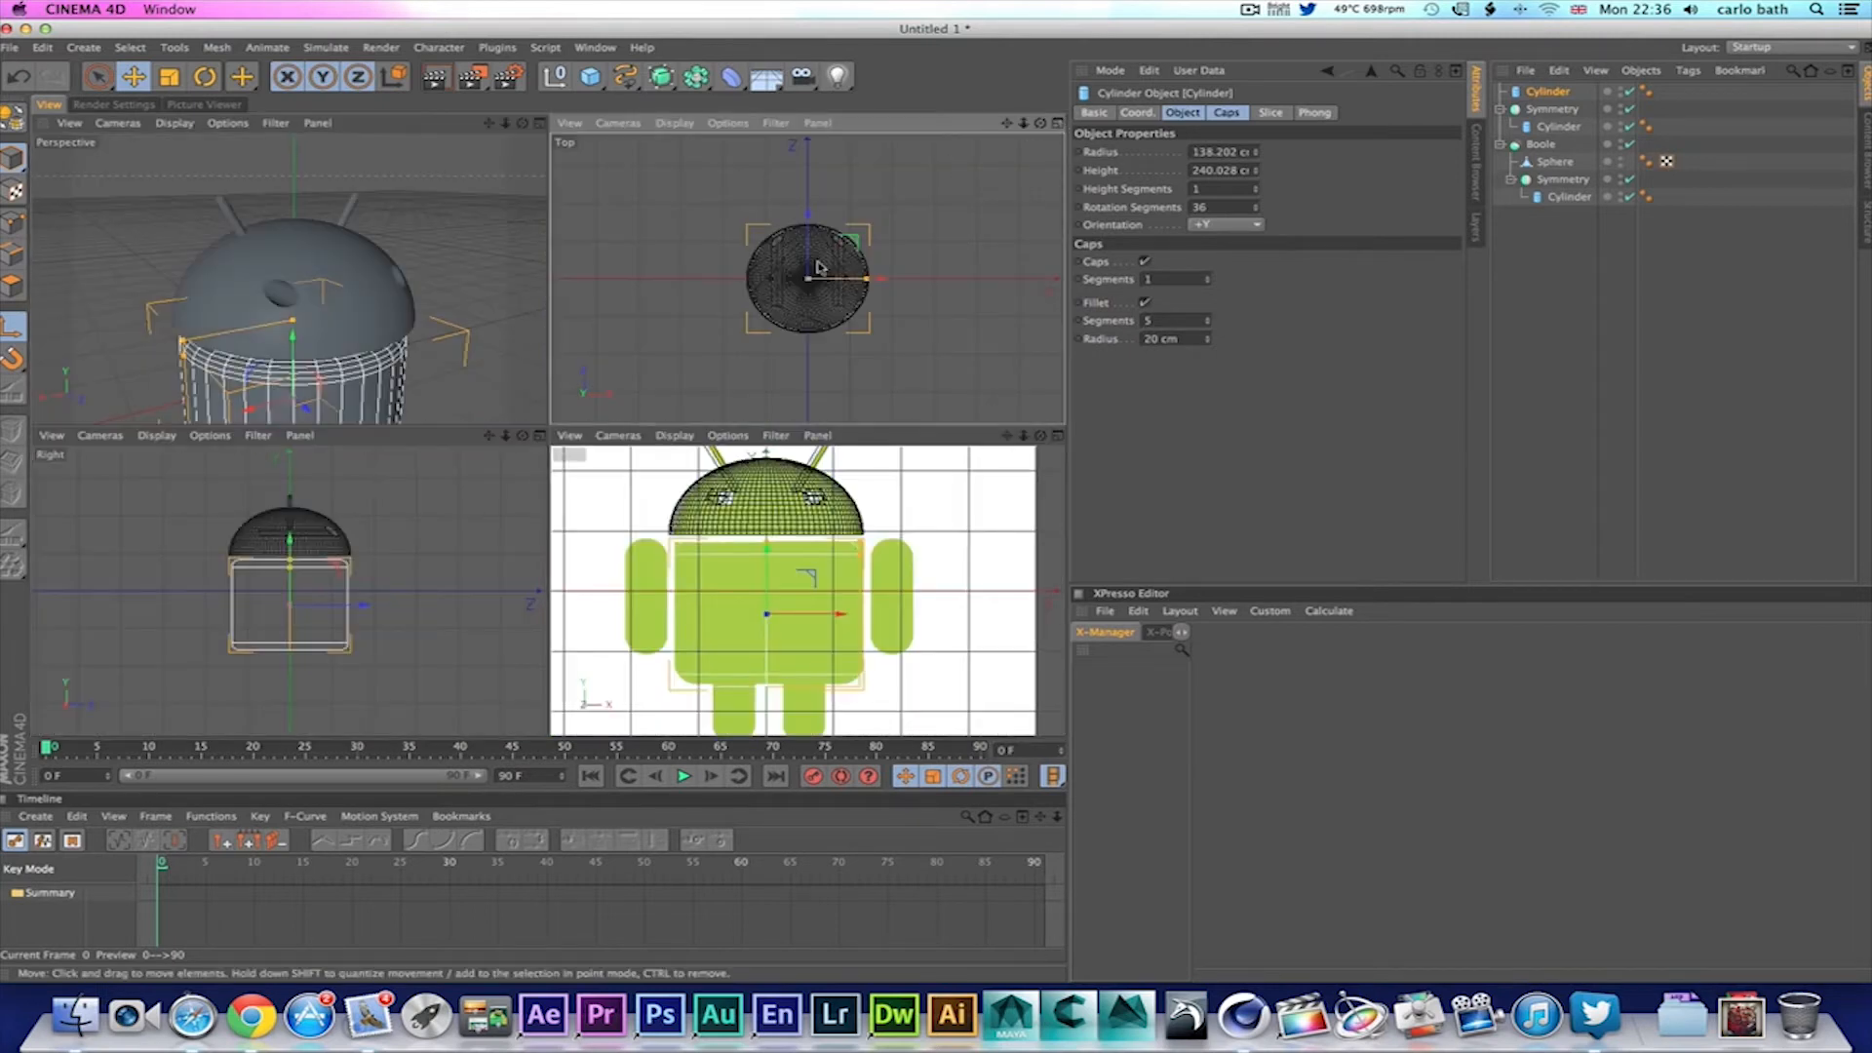
click(539, 124)
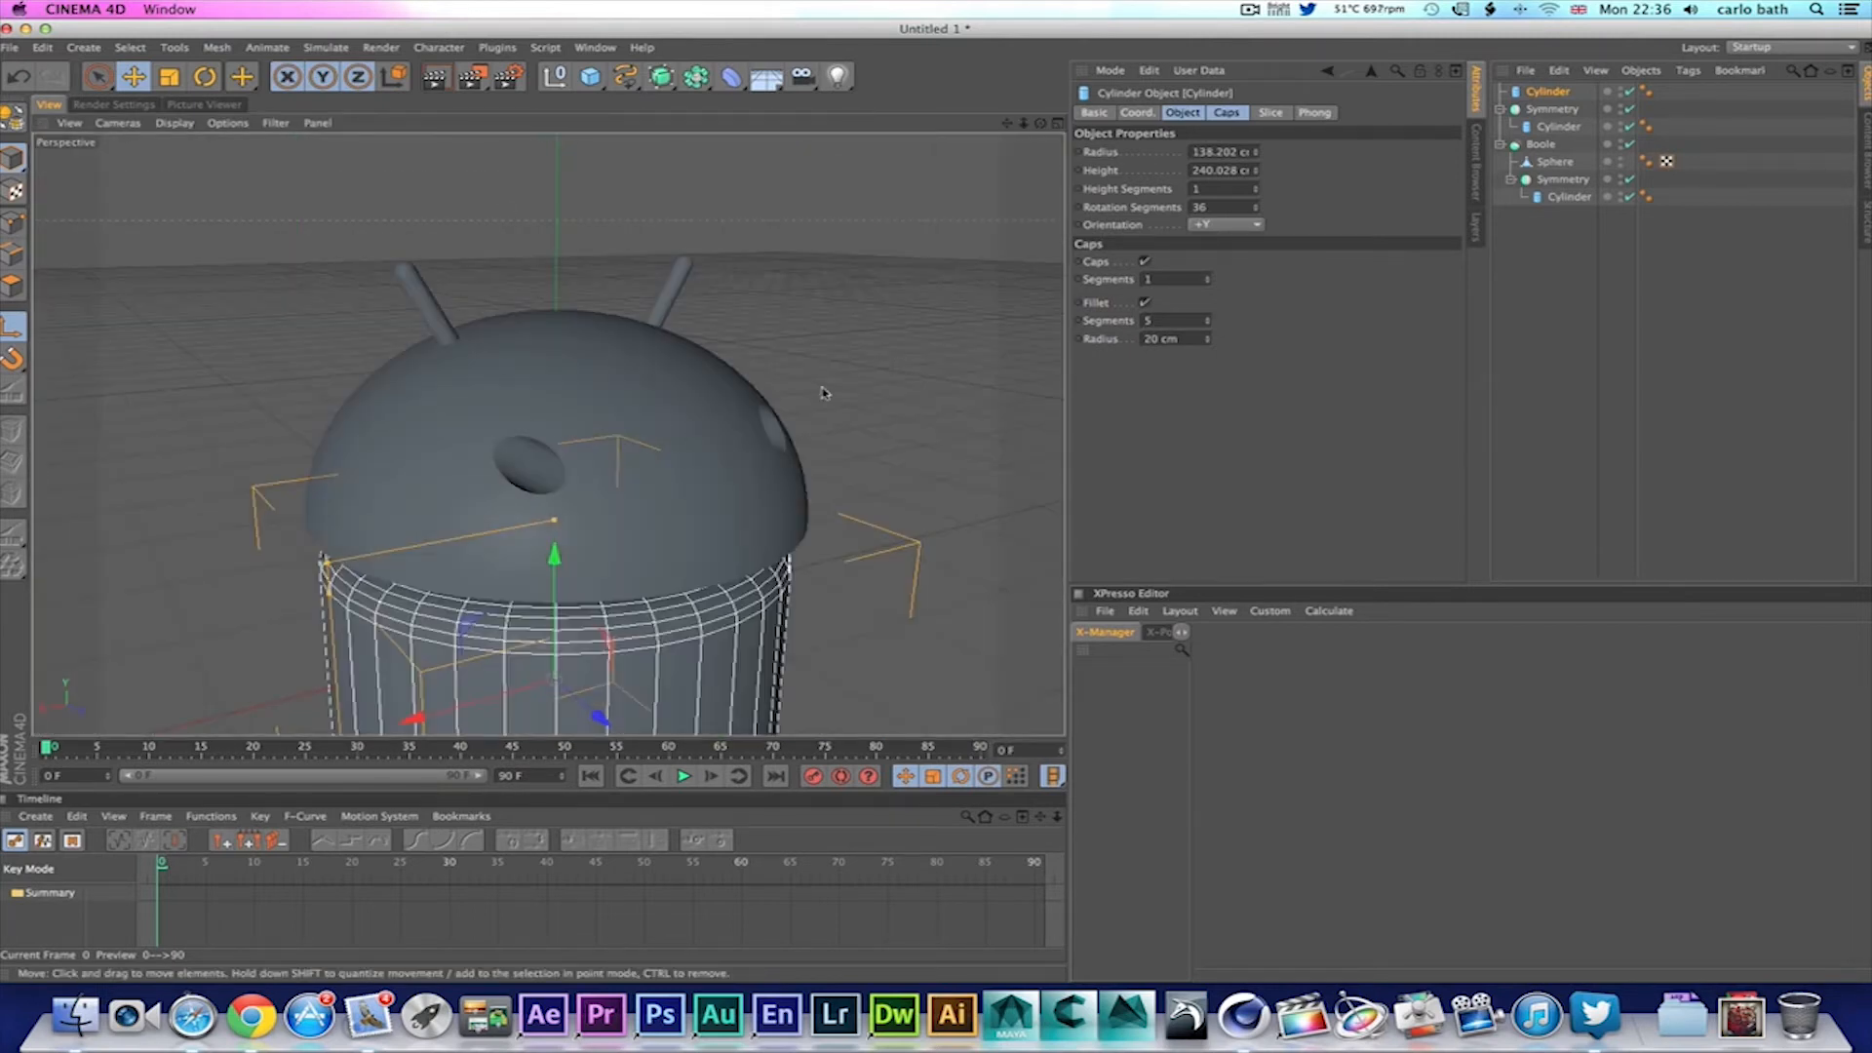
drag(1009, 123, 548, 435)
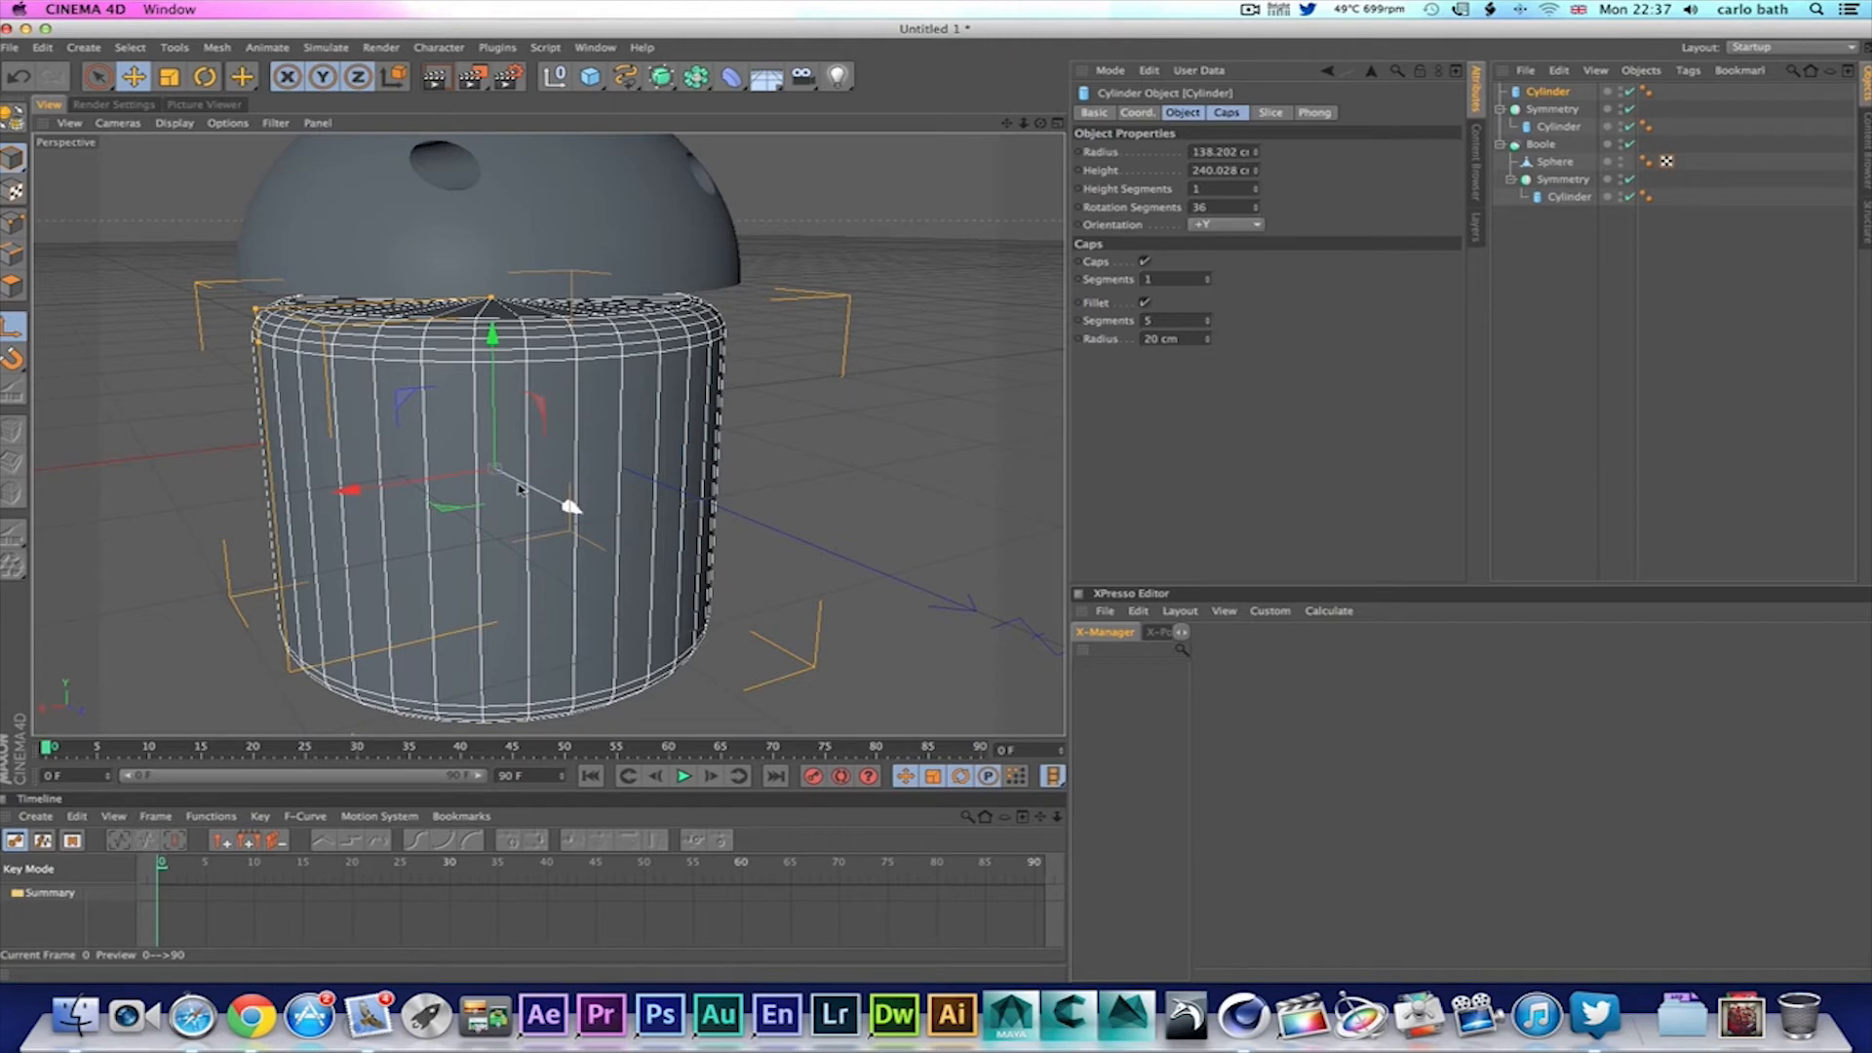
drag(1040, 124, 548, 434)
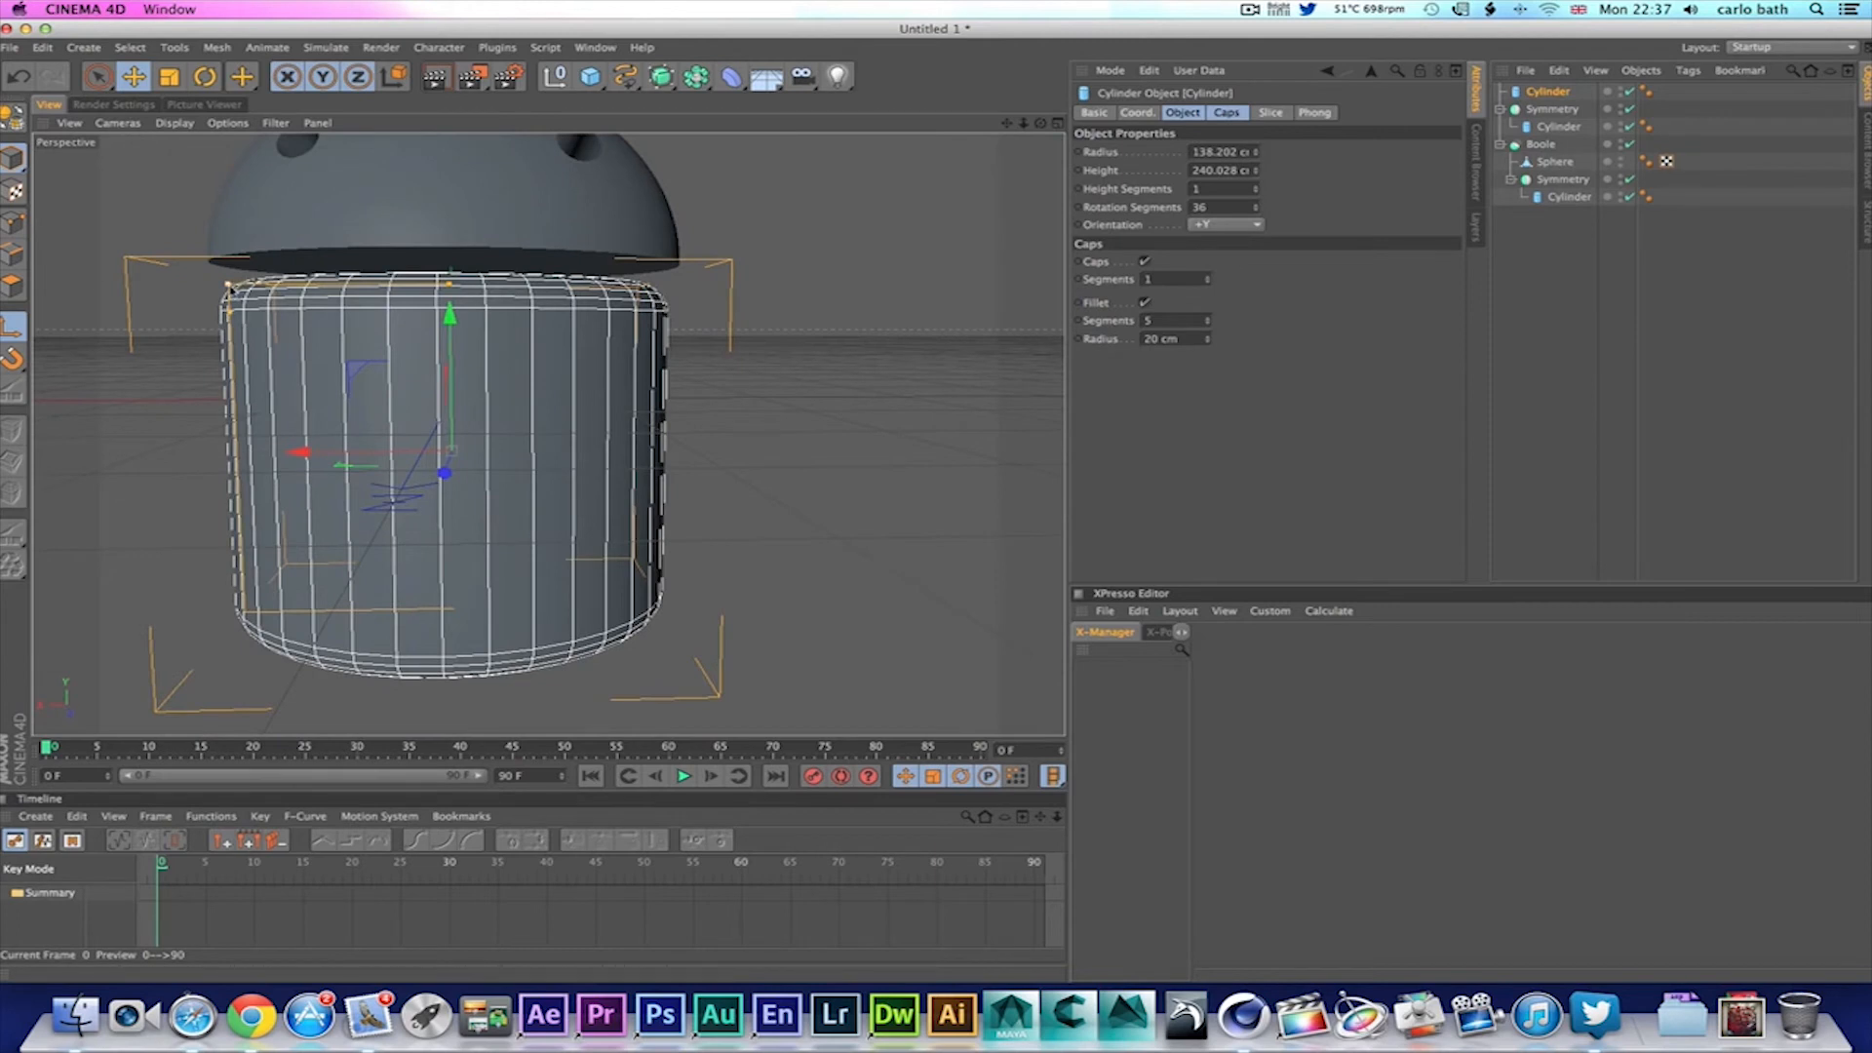
drag(228, 284, 211, 286)
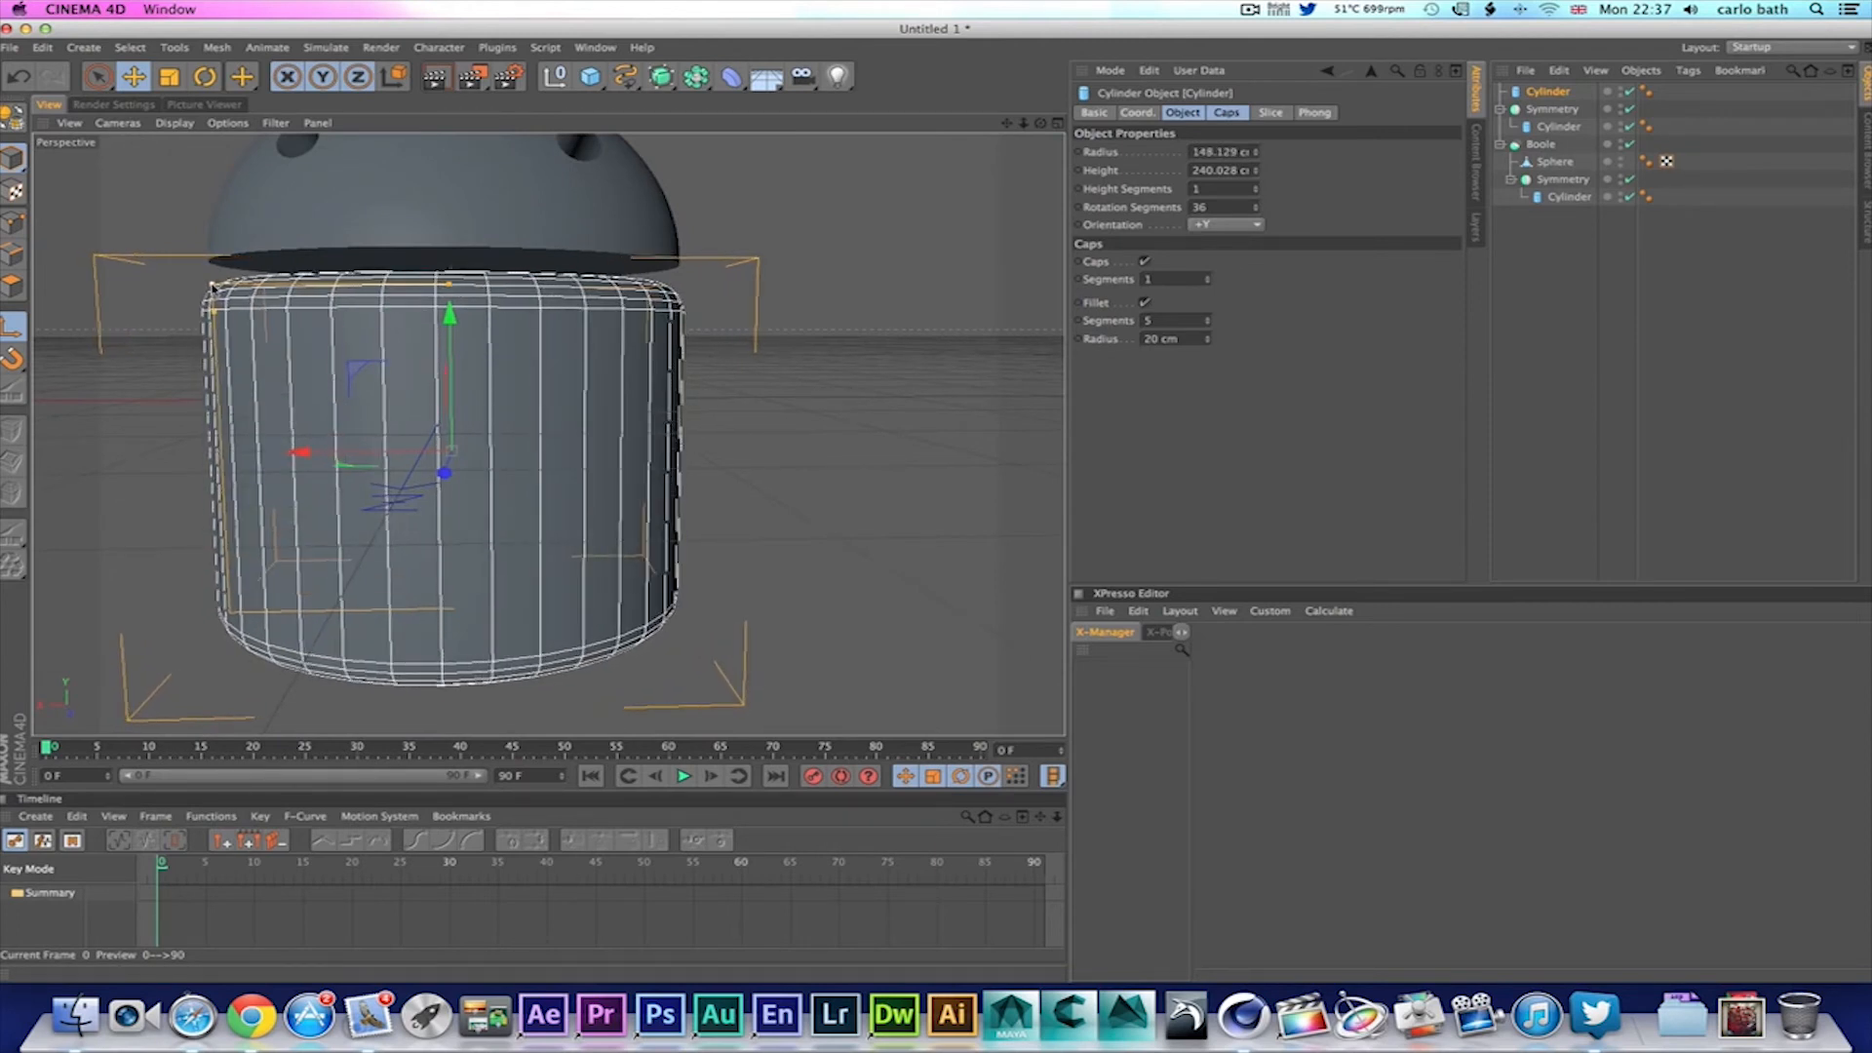
Step: Review the body cylinder's cap settings and render the Perspective view to check its rounded edges
click(1137, 113)
click(1090, 113)
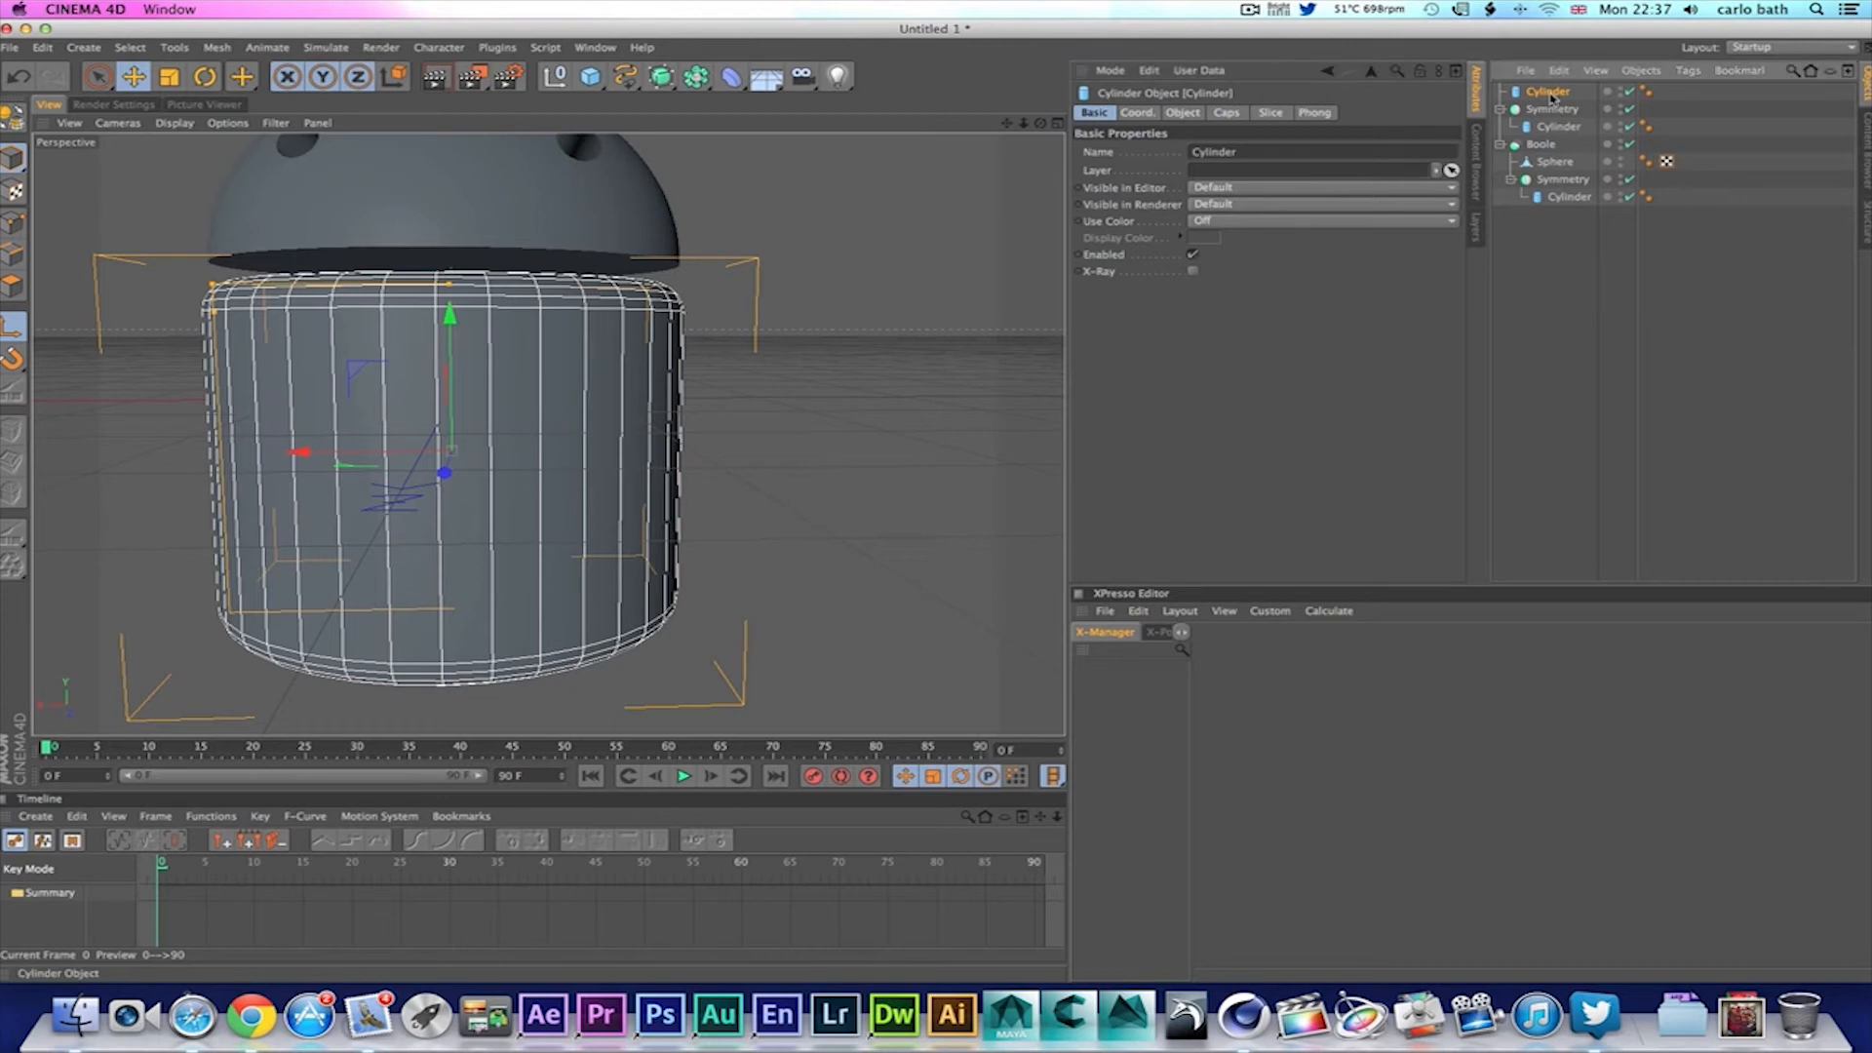
click(1228, 113)
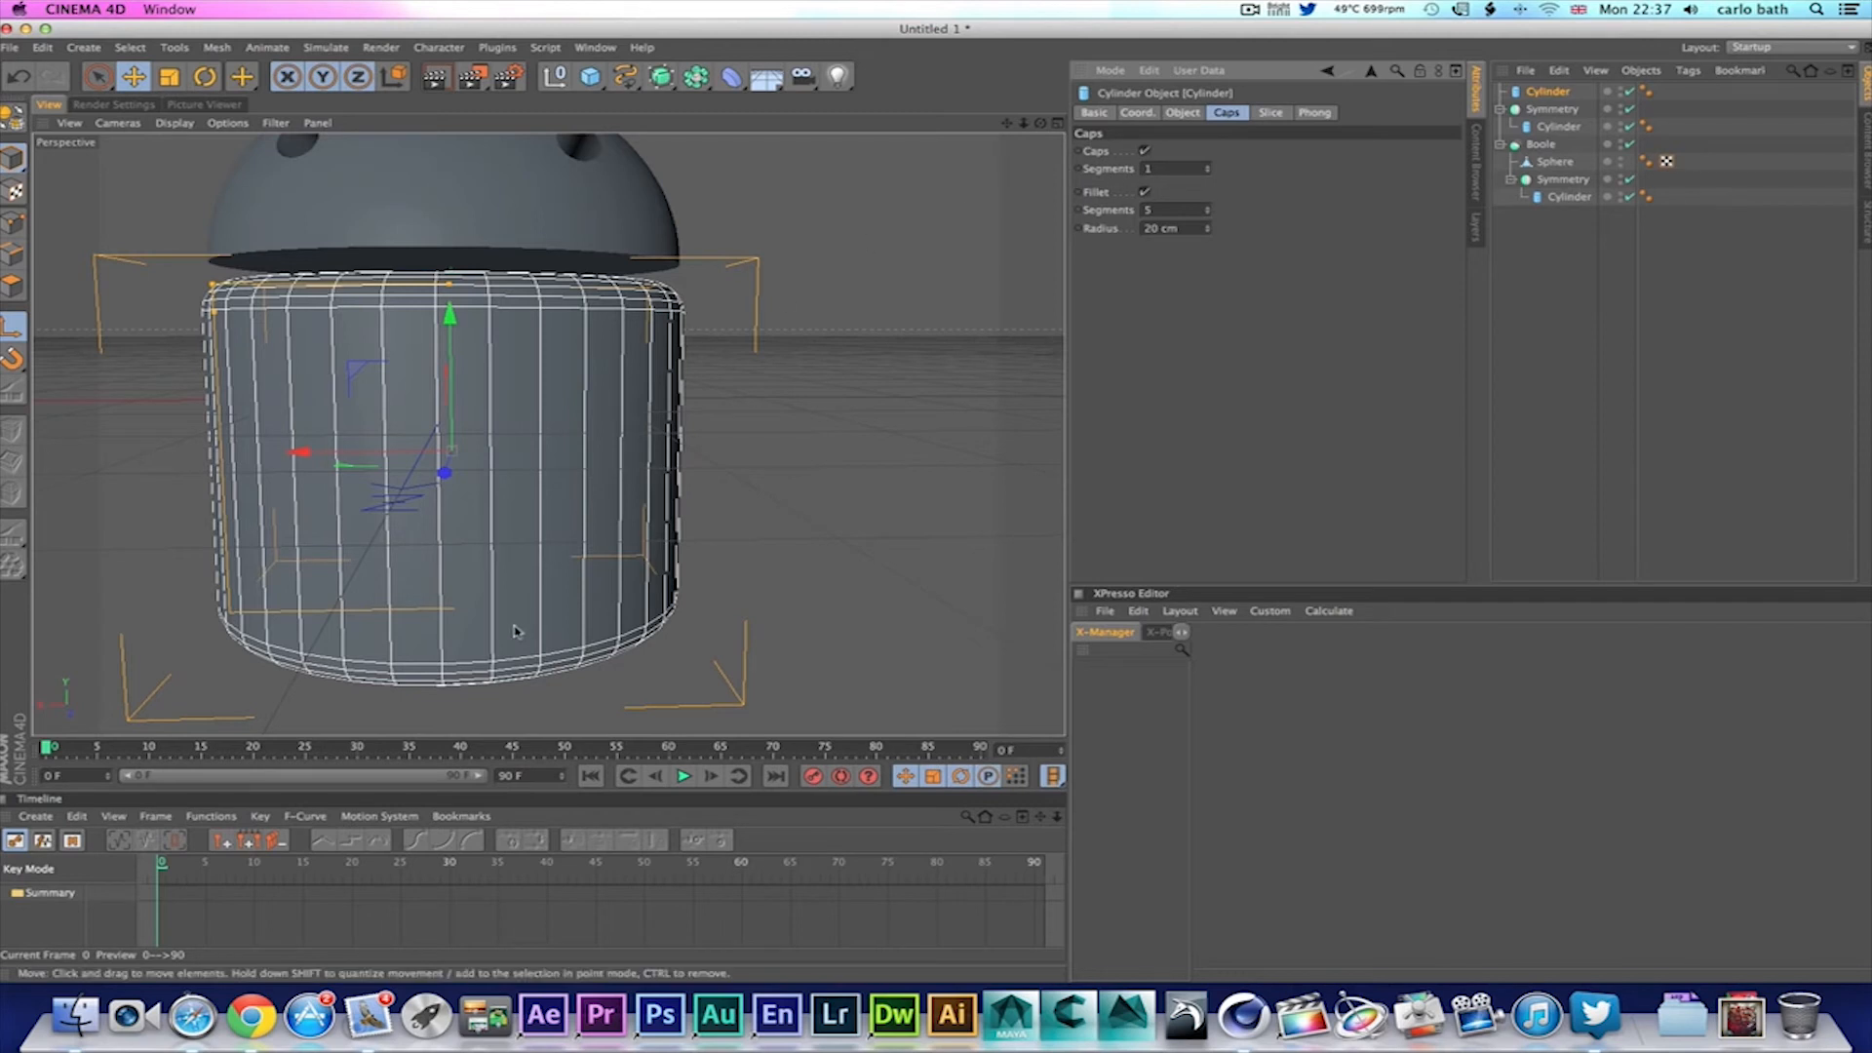
click(433, 78)
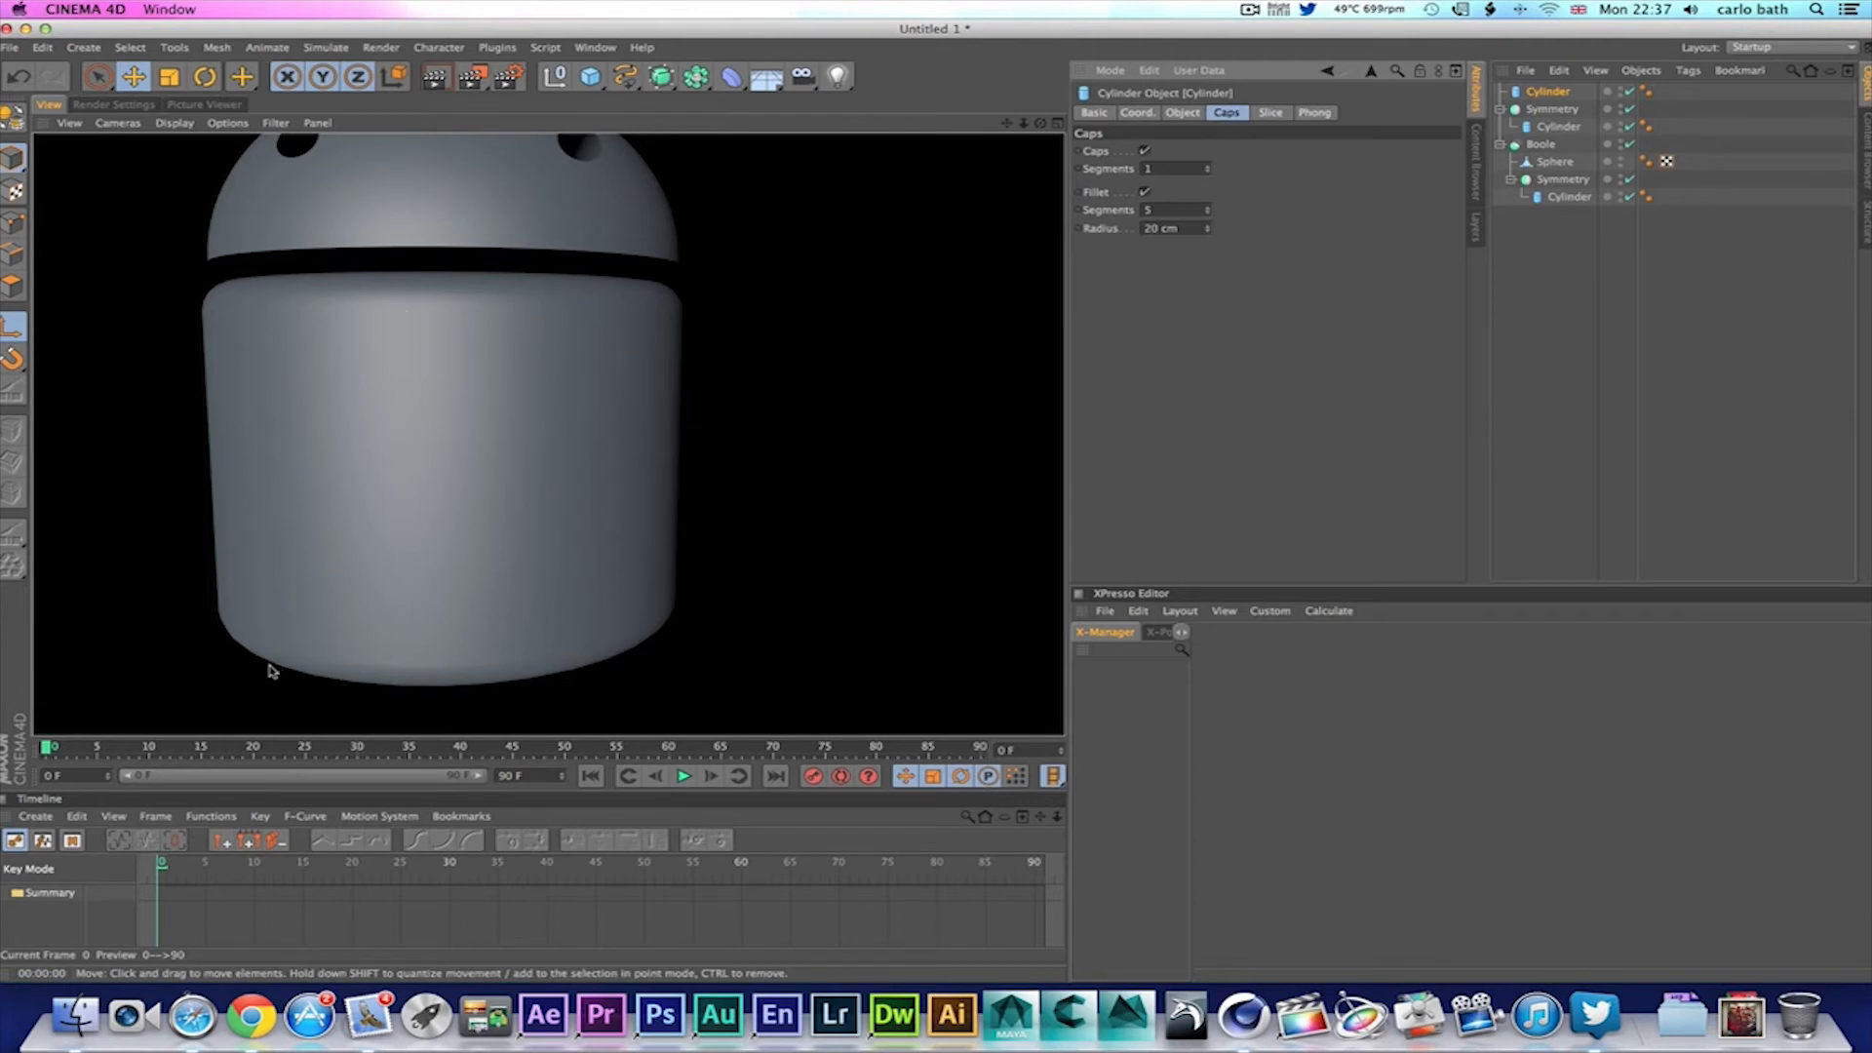
Step: Set the body cylinder's fillet segments to 95 and render the Perspective view to check the smoother edges
click(843, 460)
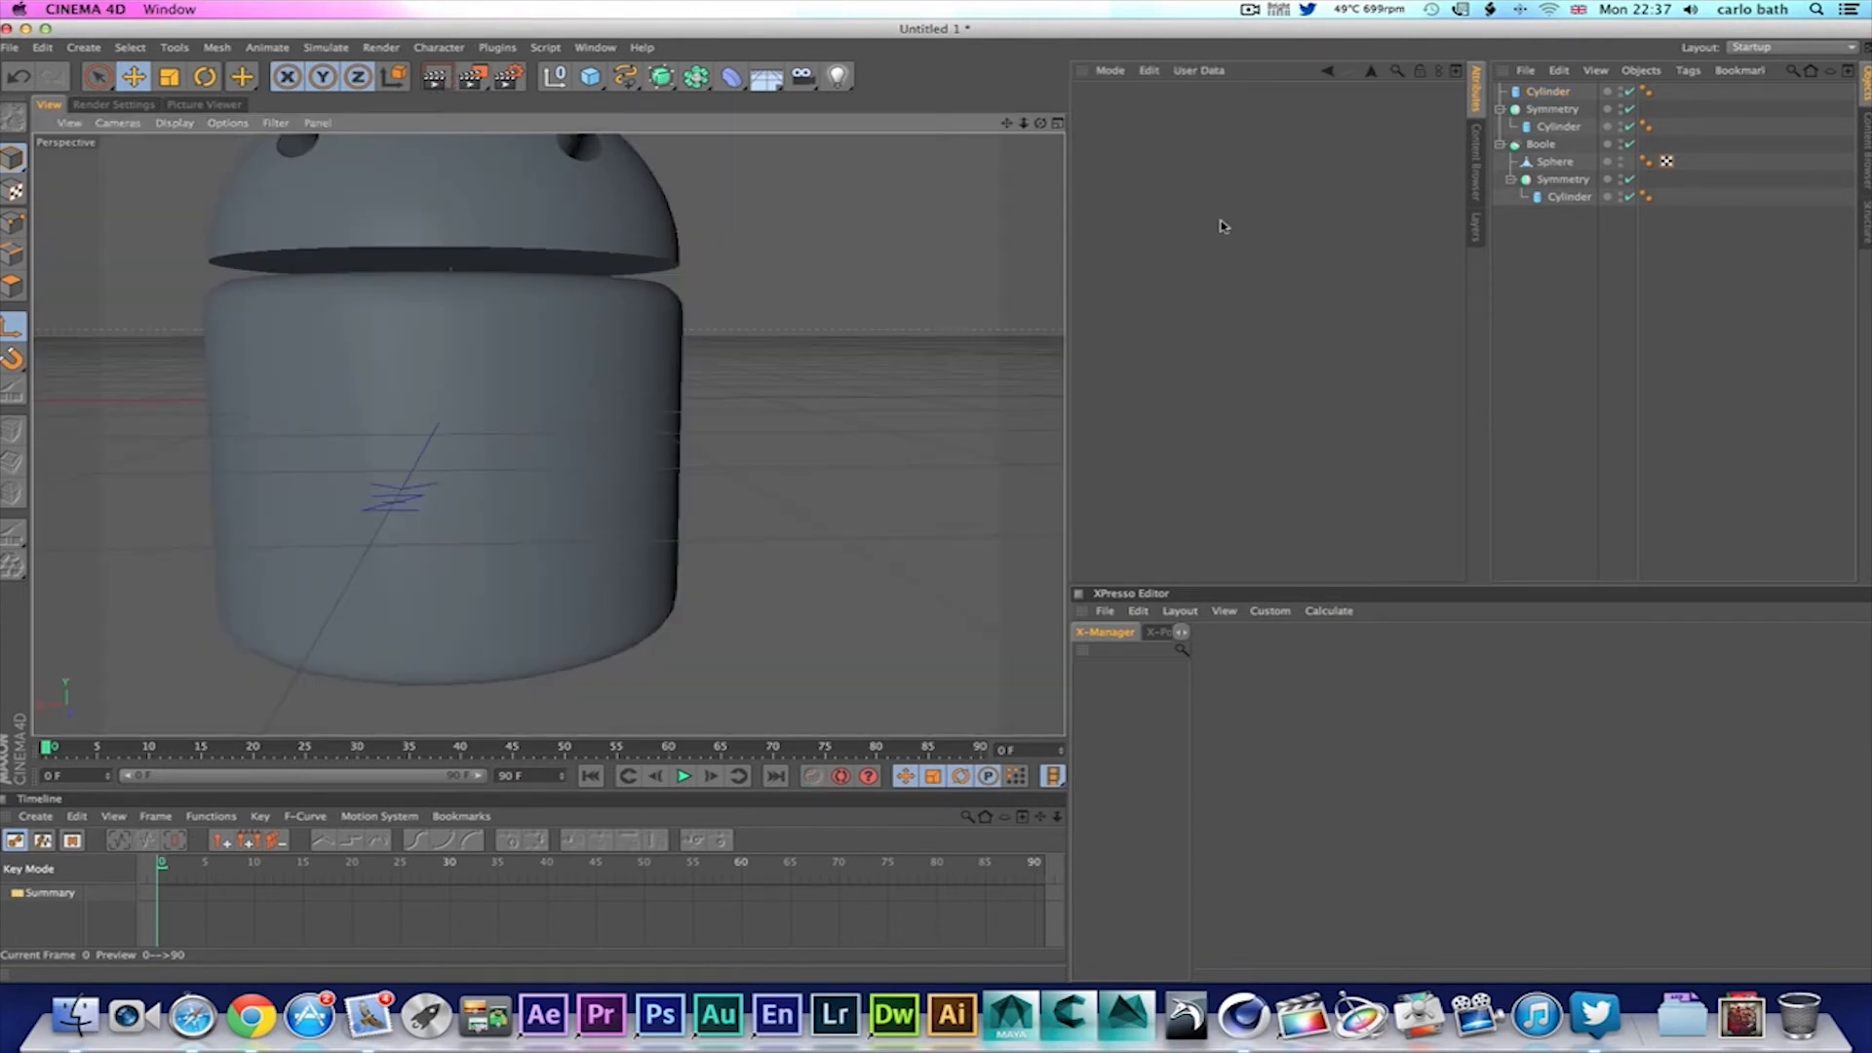
click(357, 484)
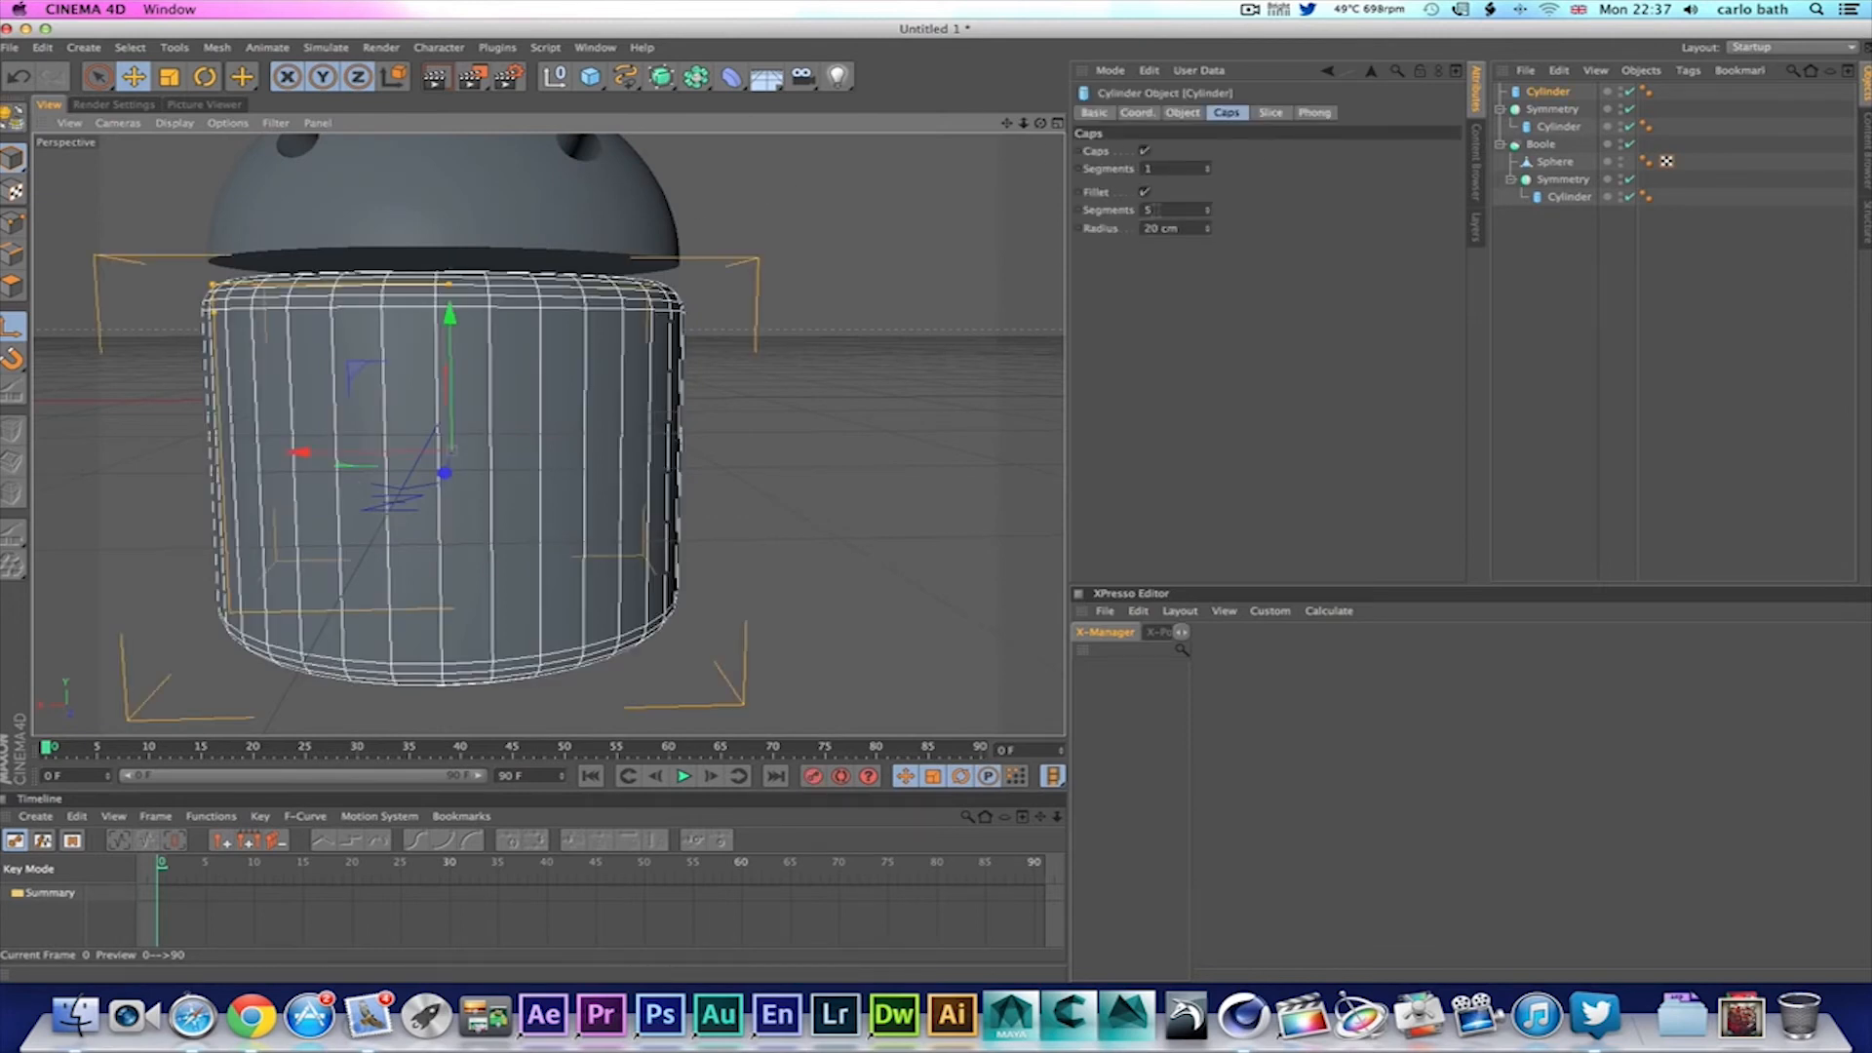
click(1156, 209)
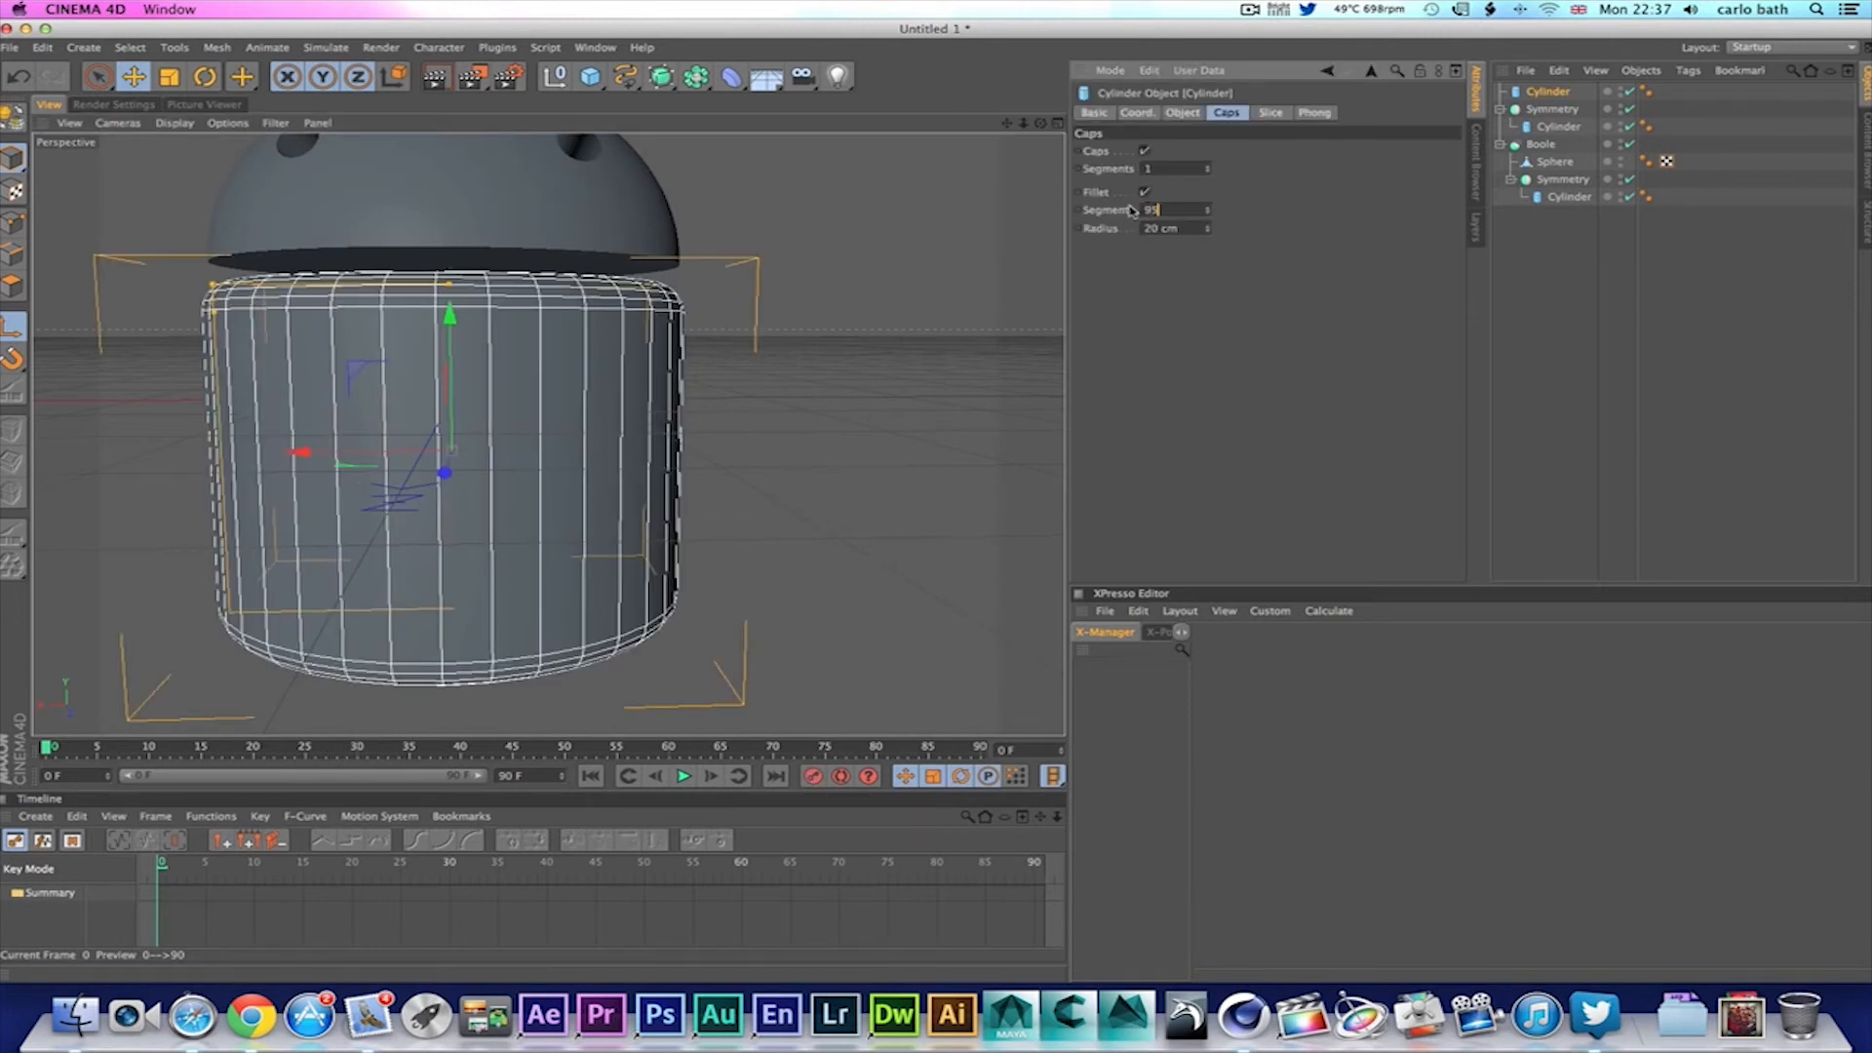
key(Return)
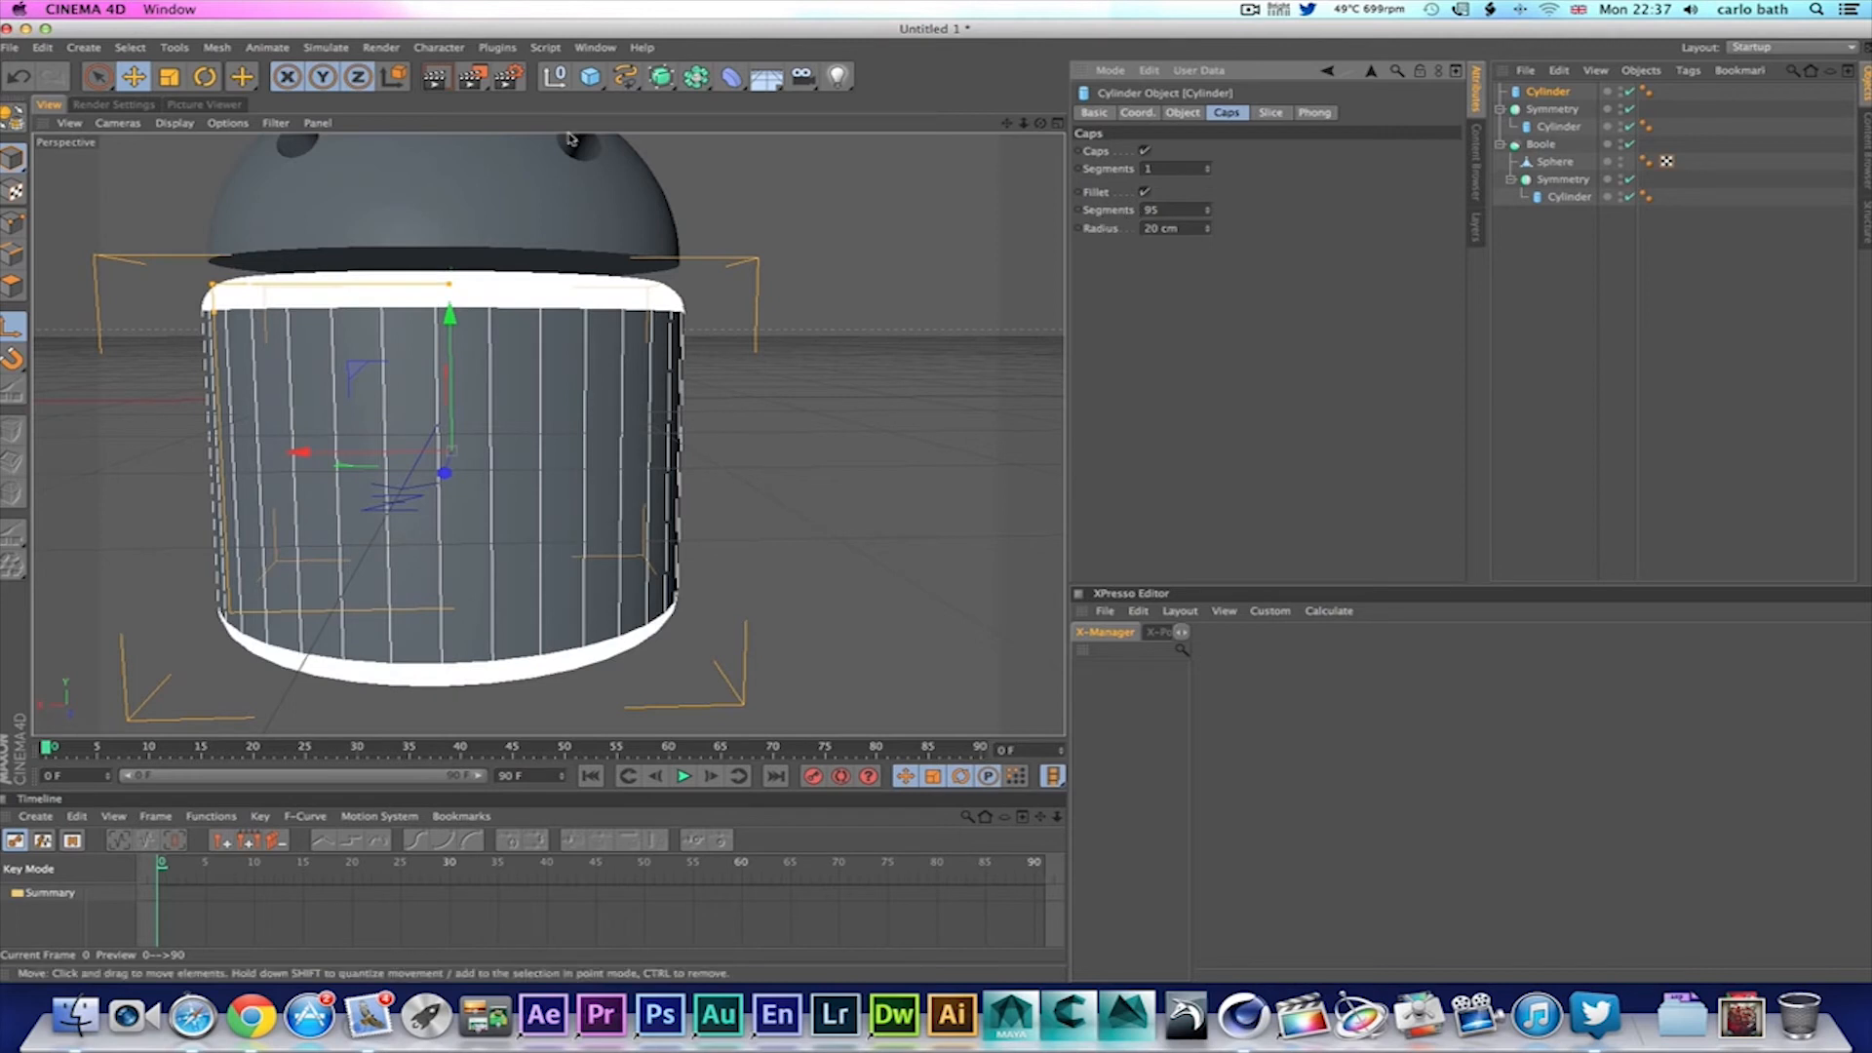
click(891, 282)
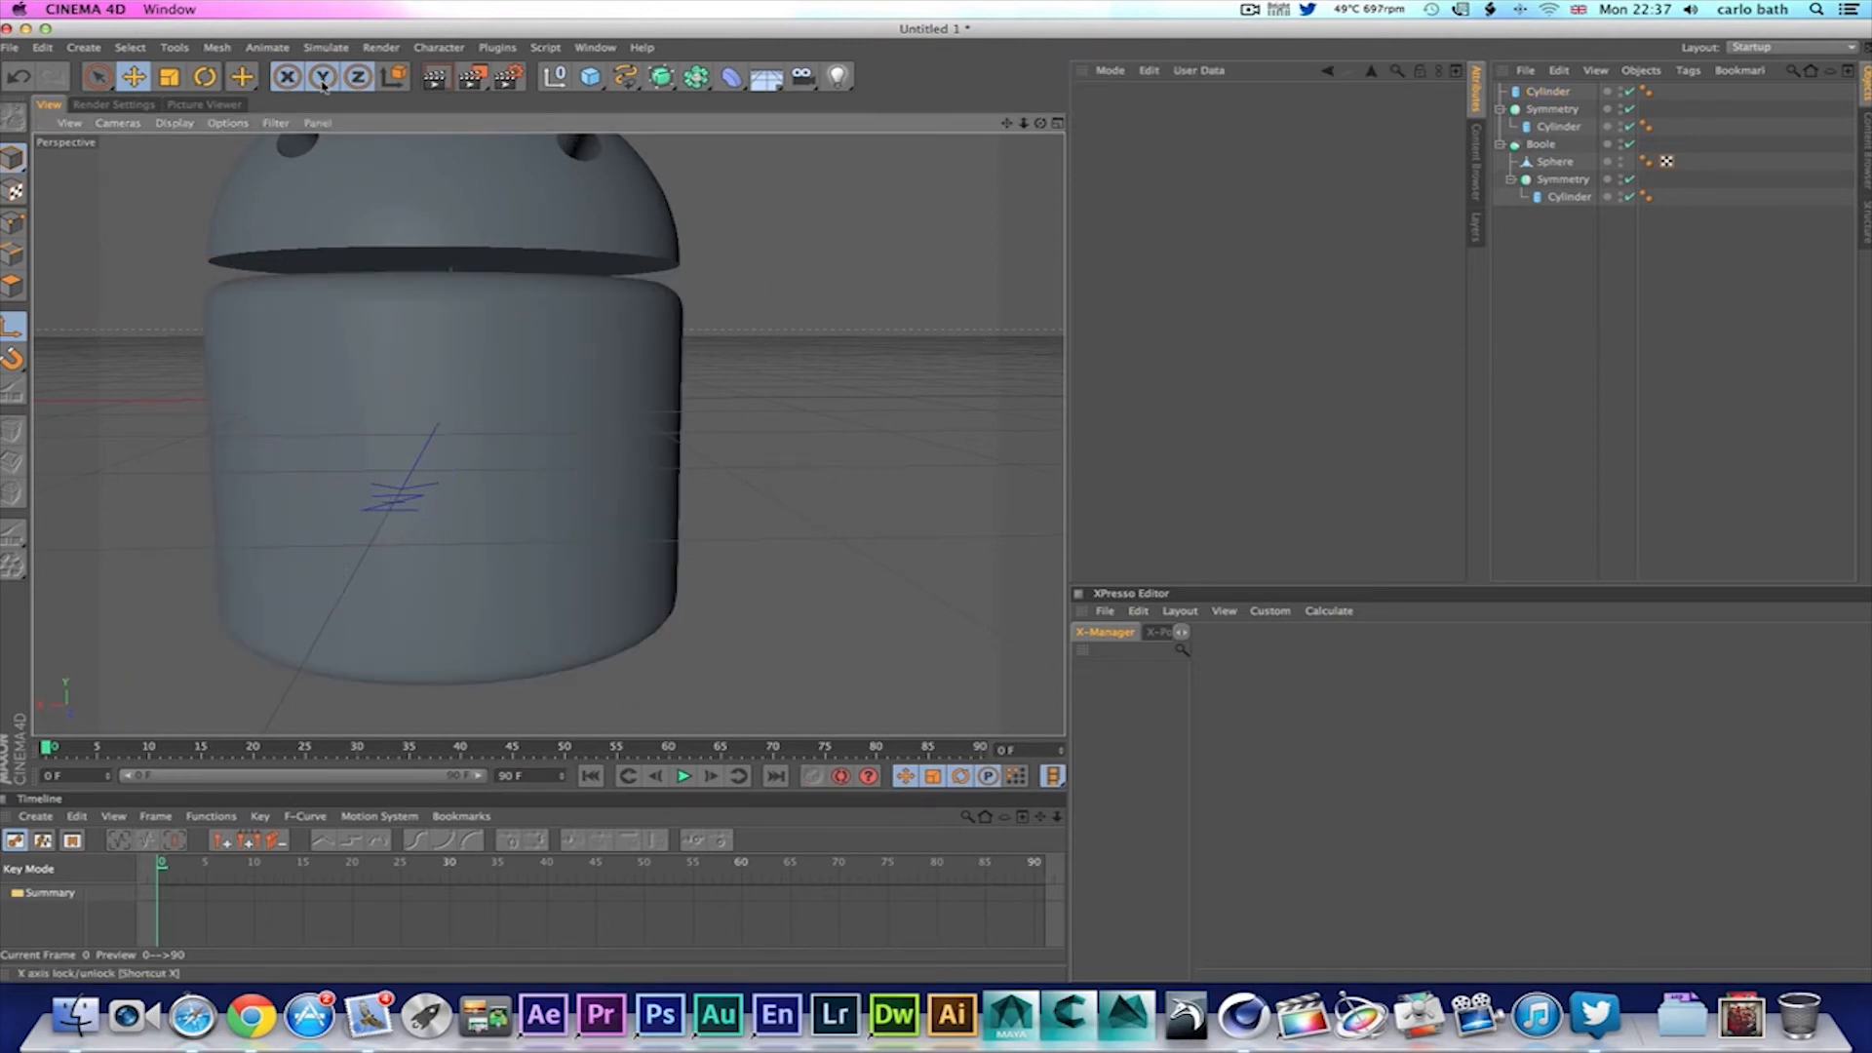
click(441, 80)
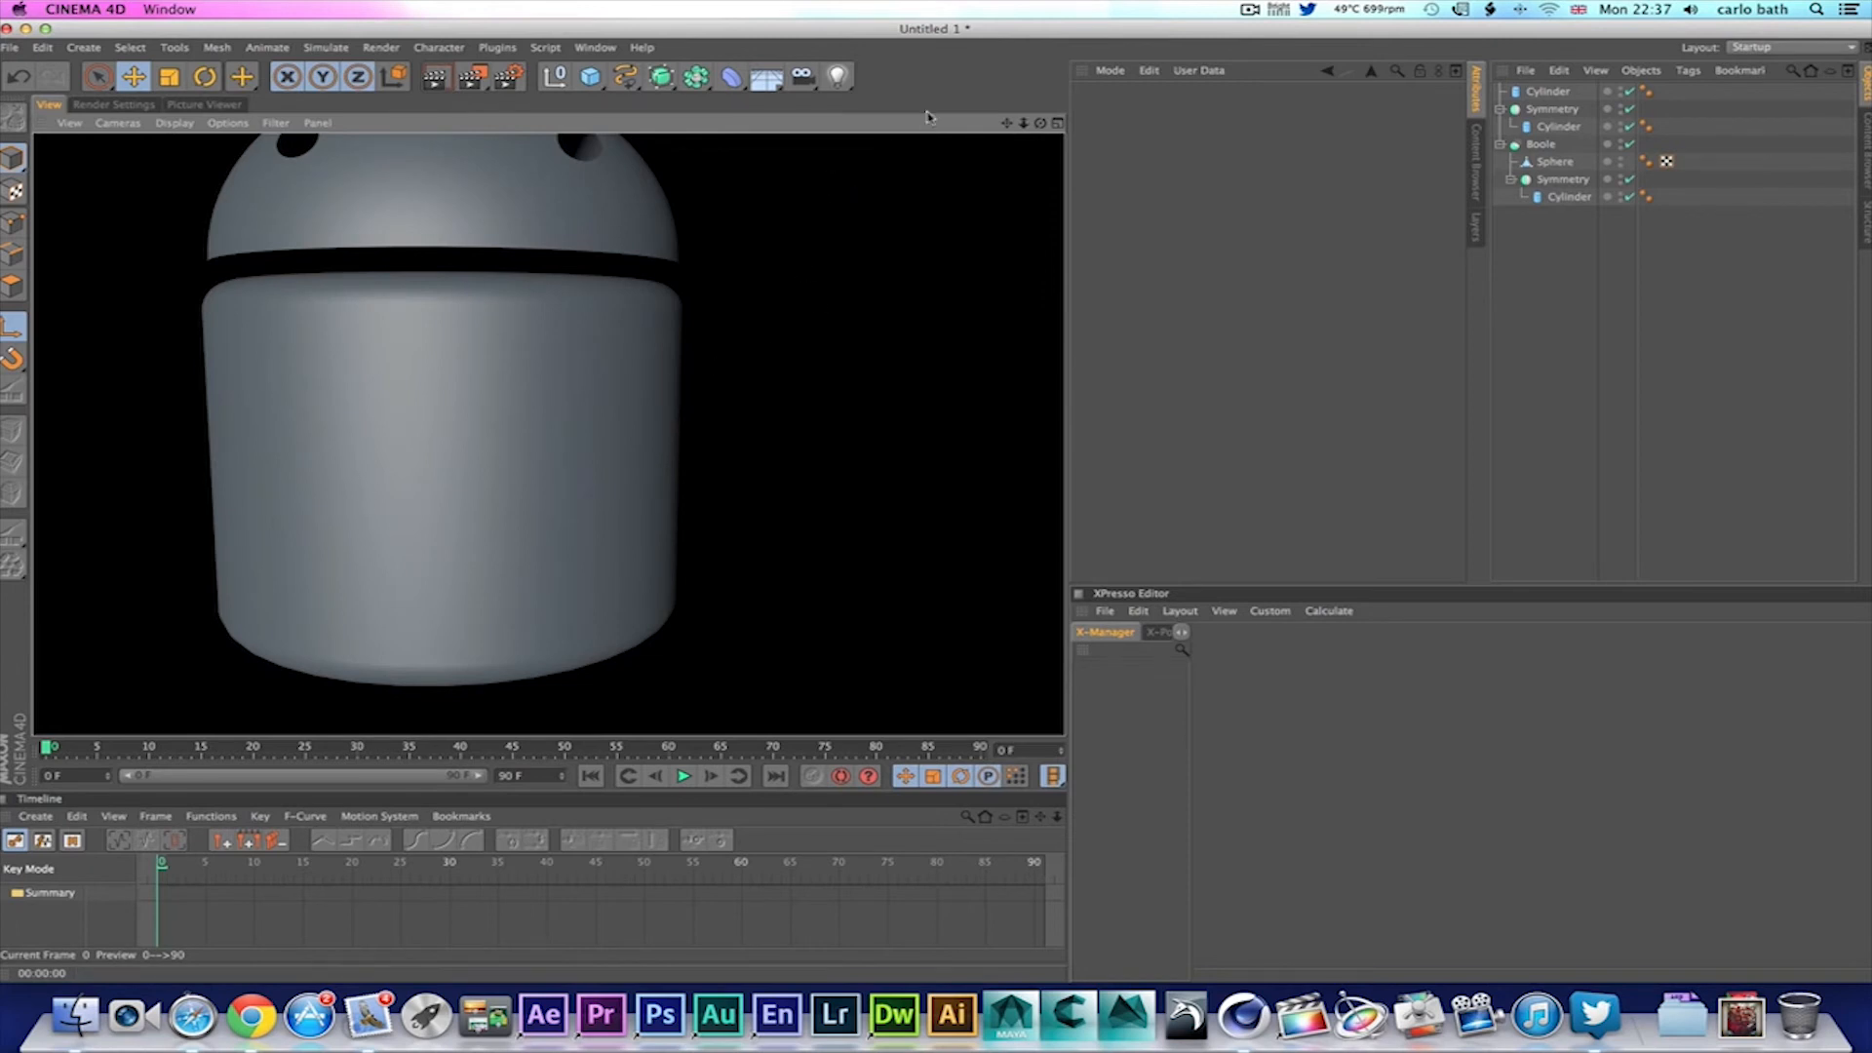
click(843, 261)
Step: Add a new cylinder primitive for the robot's arm in the maximised Front view with the logo reference
alt+drag(903, 252, 1004, 327)
scroll(902, 253, down, 3)
scroll(901, 252, down, 2)
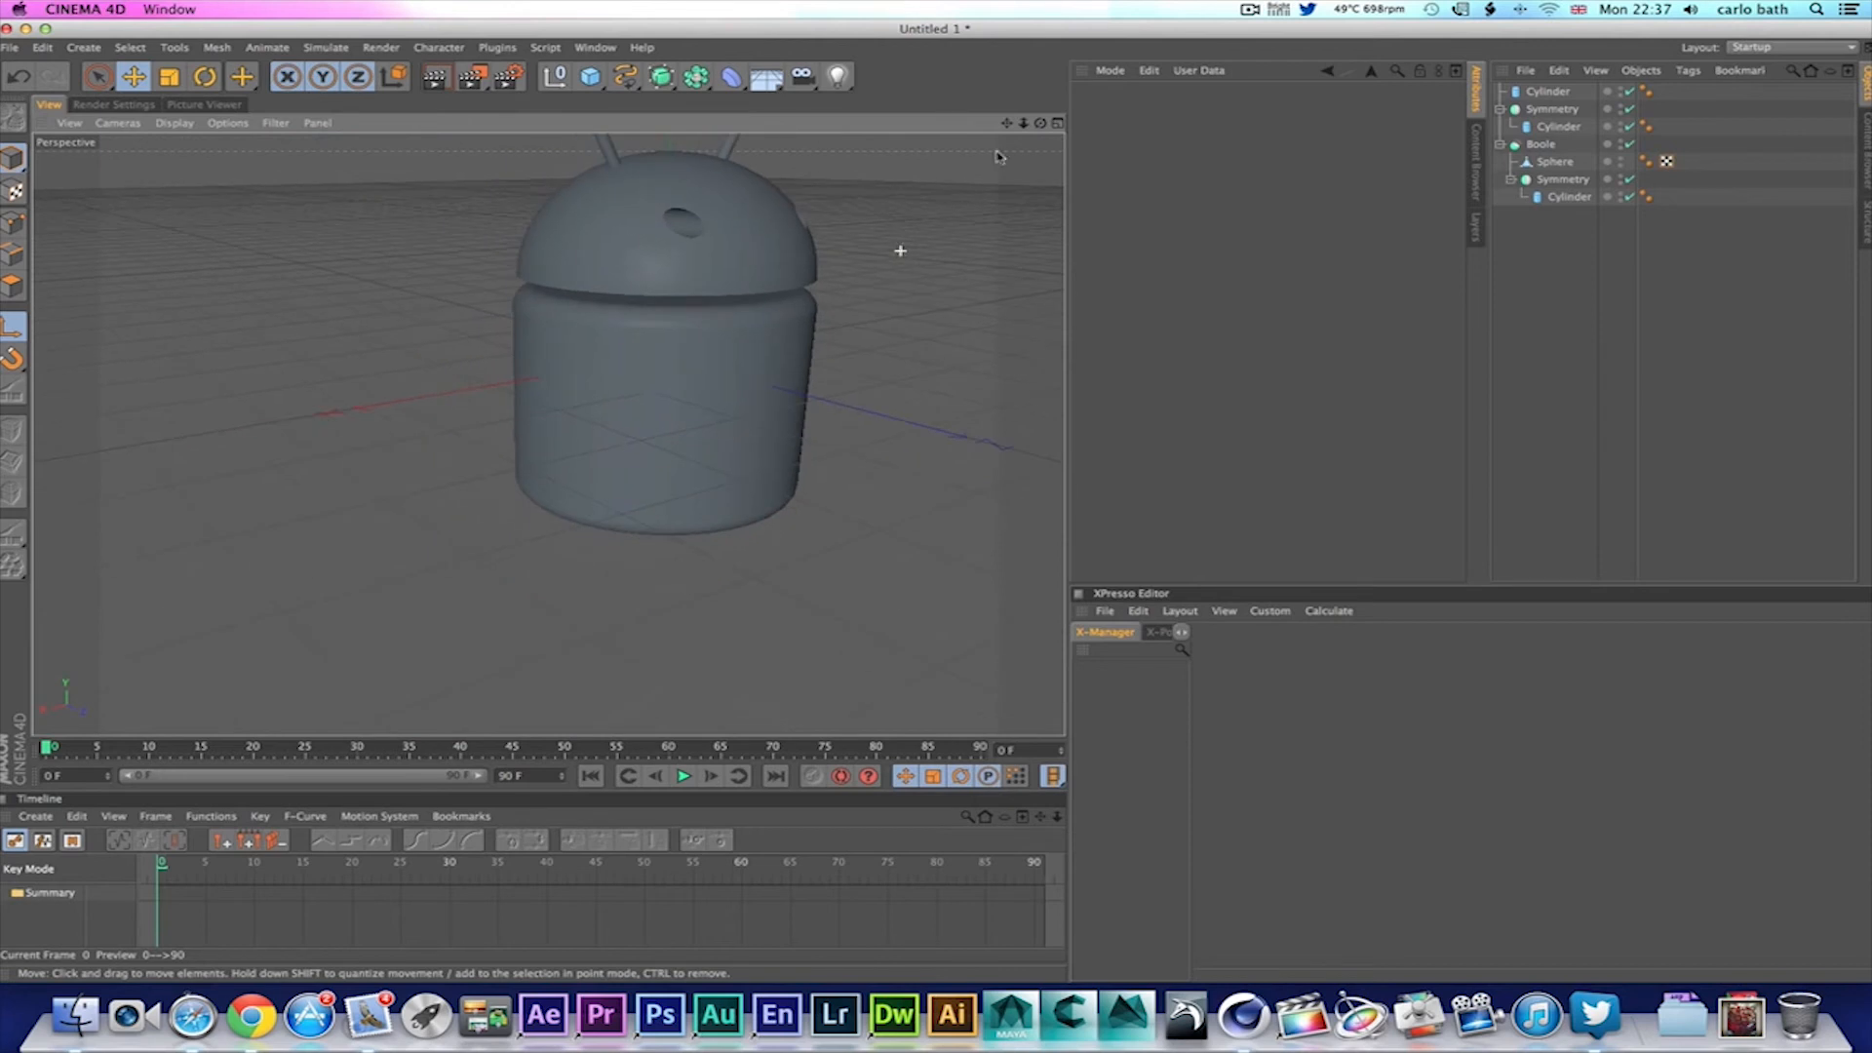
drag(1007, 122, 817, 172)
drag(547, 435, 572, 431)
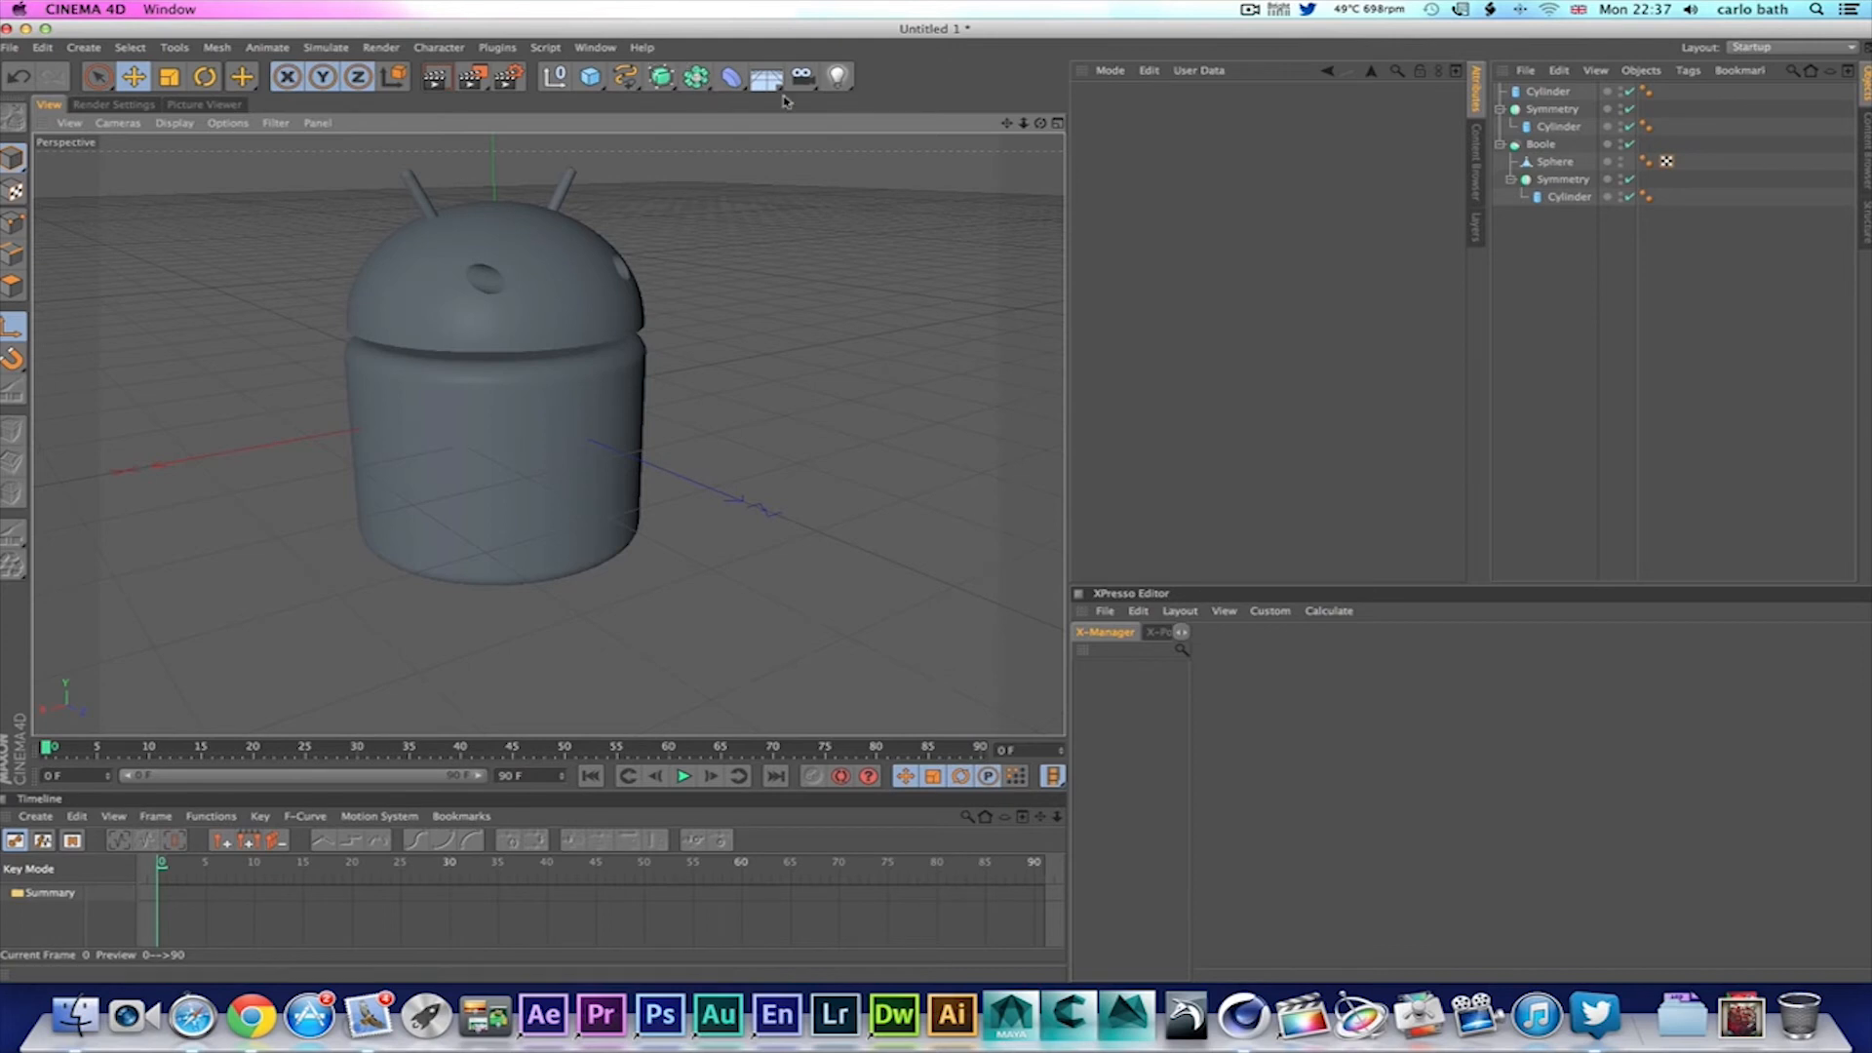
click(1059, 126)
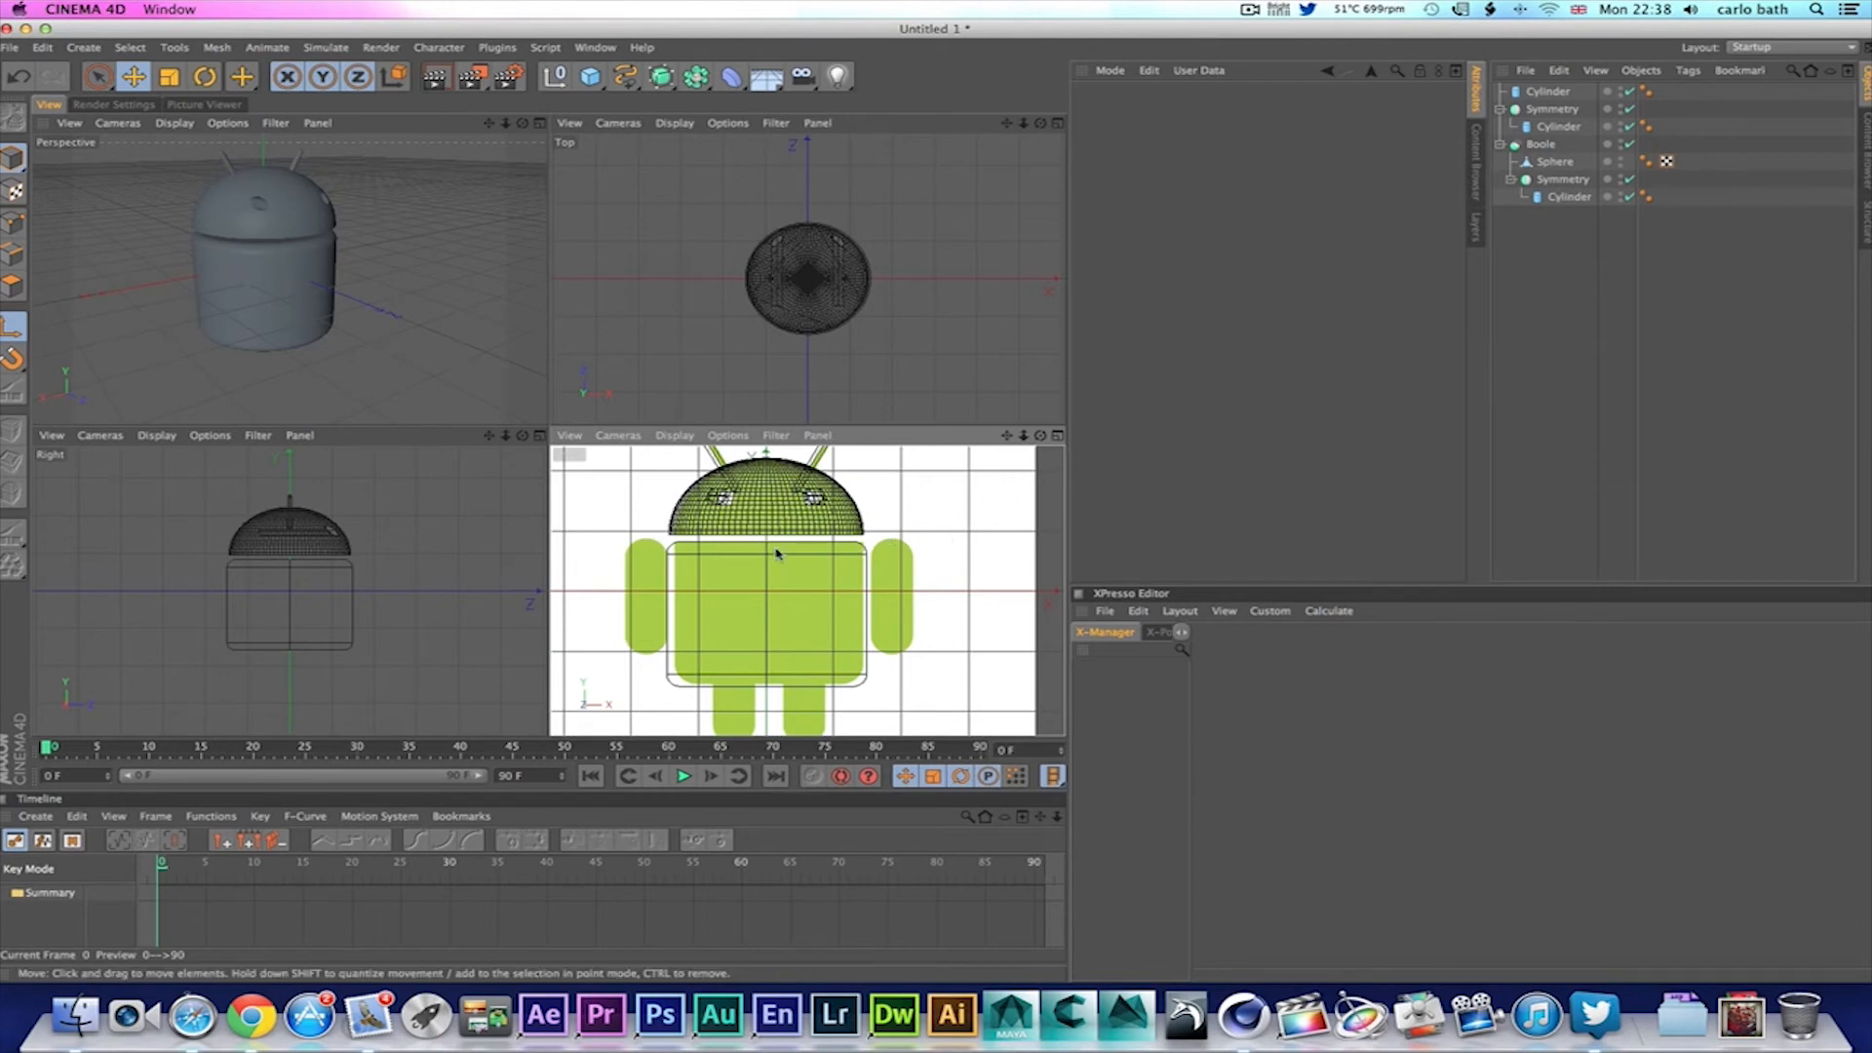
click(1059, 436)
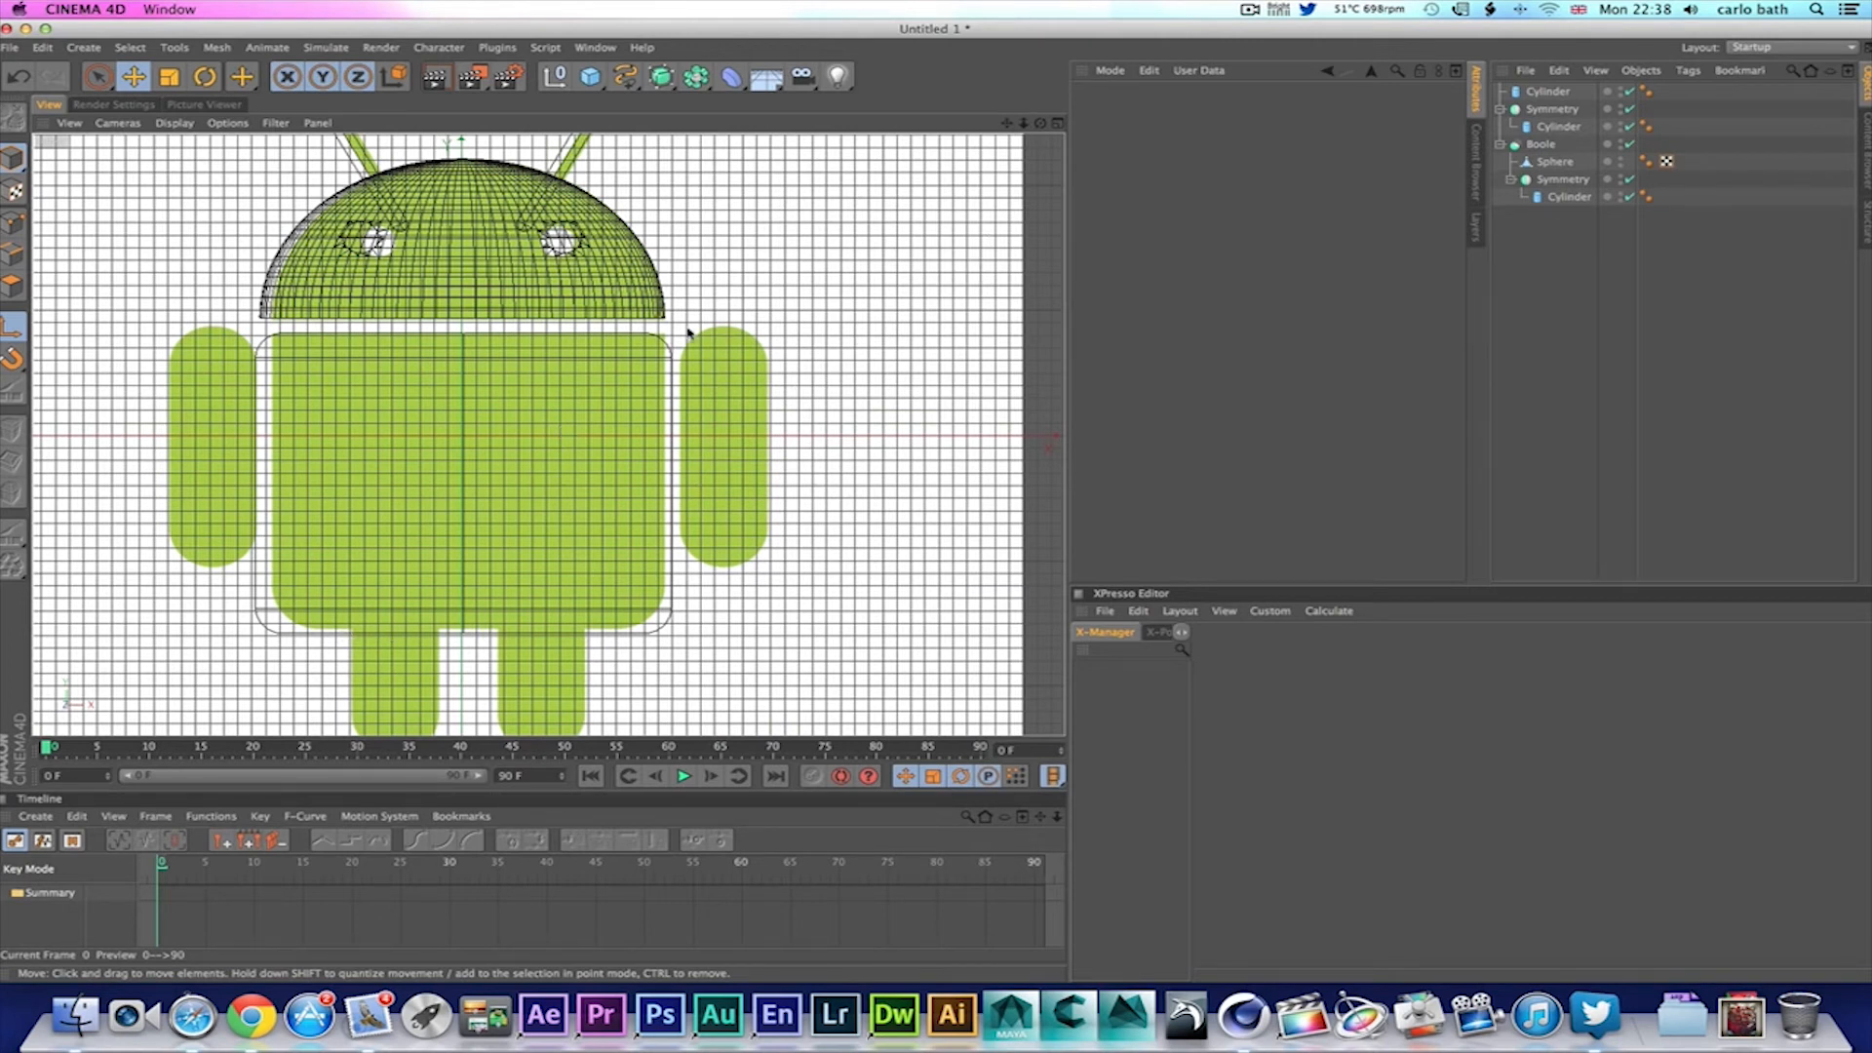
click(596, 94)
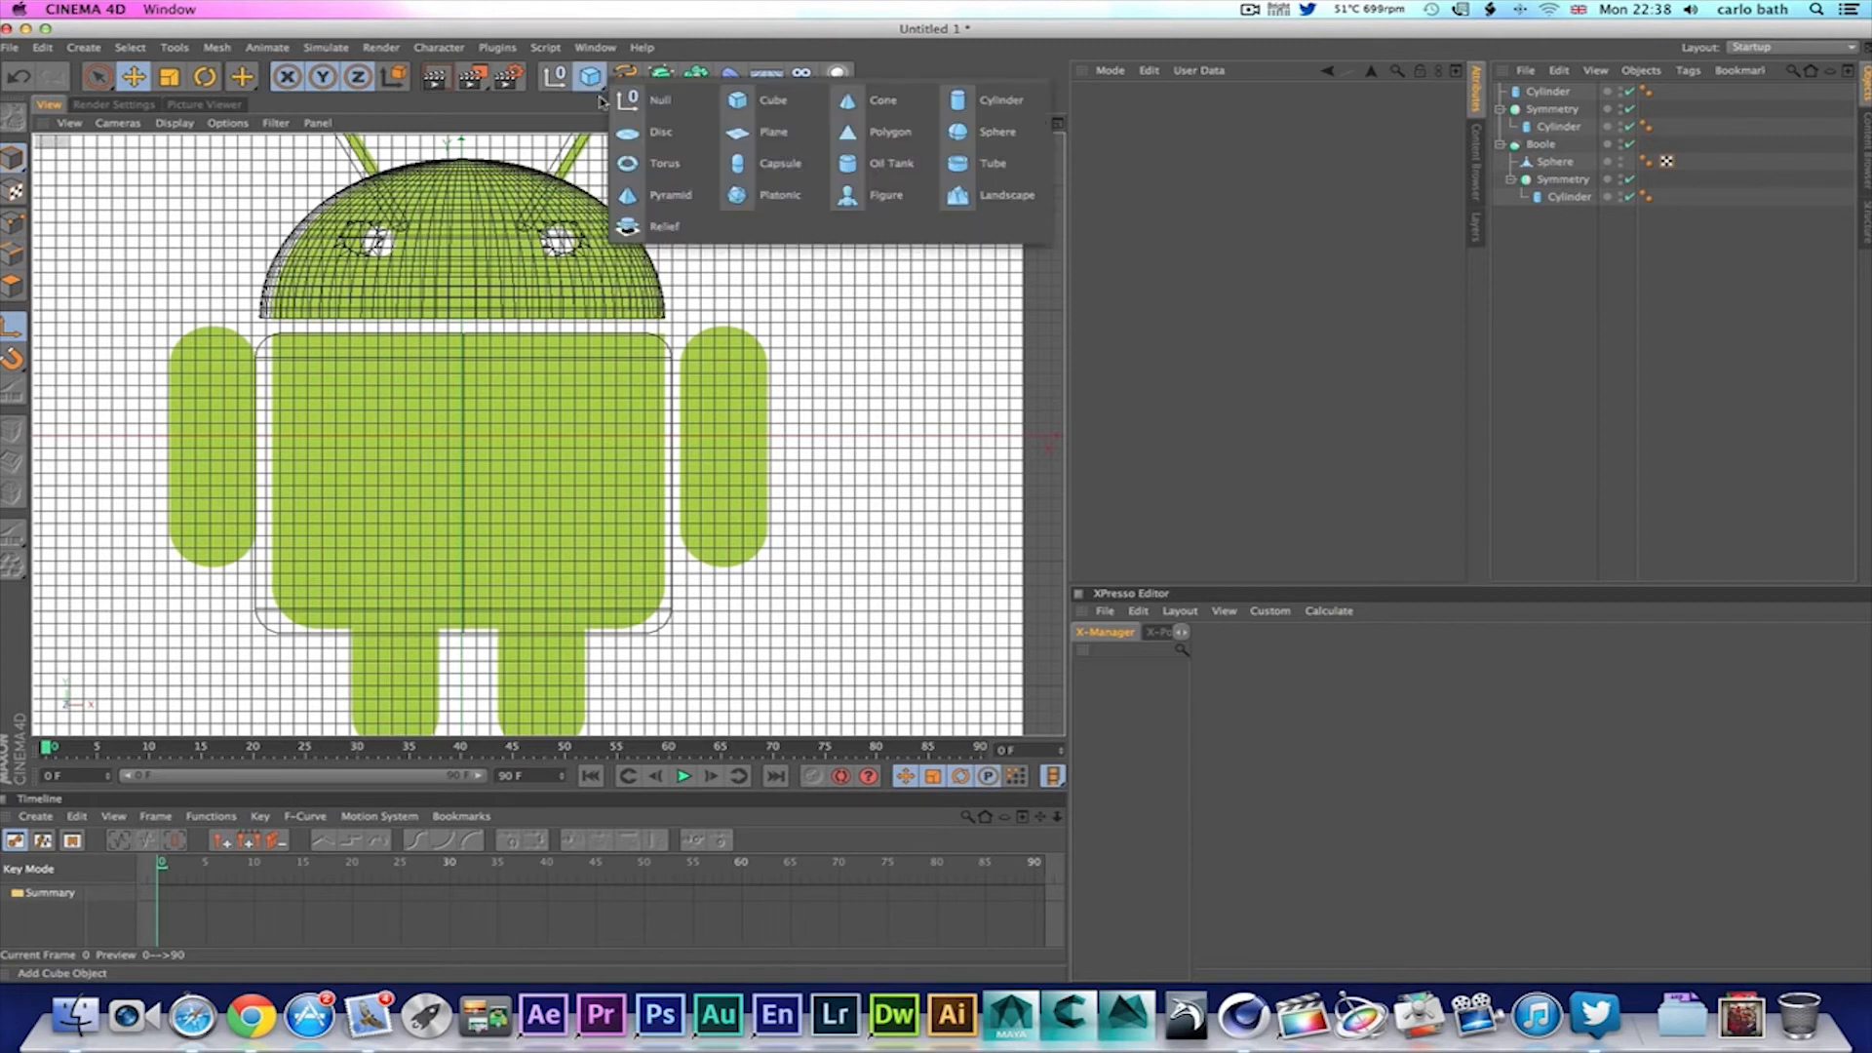
click(980, 100)
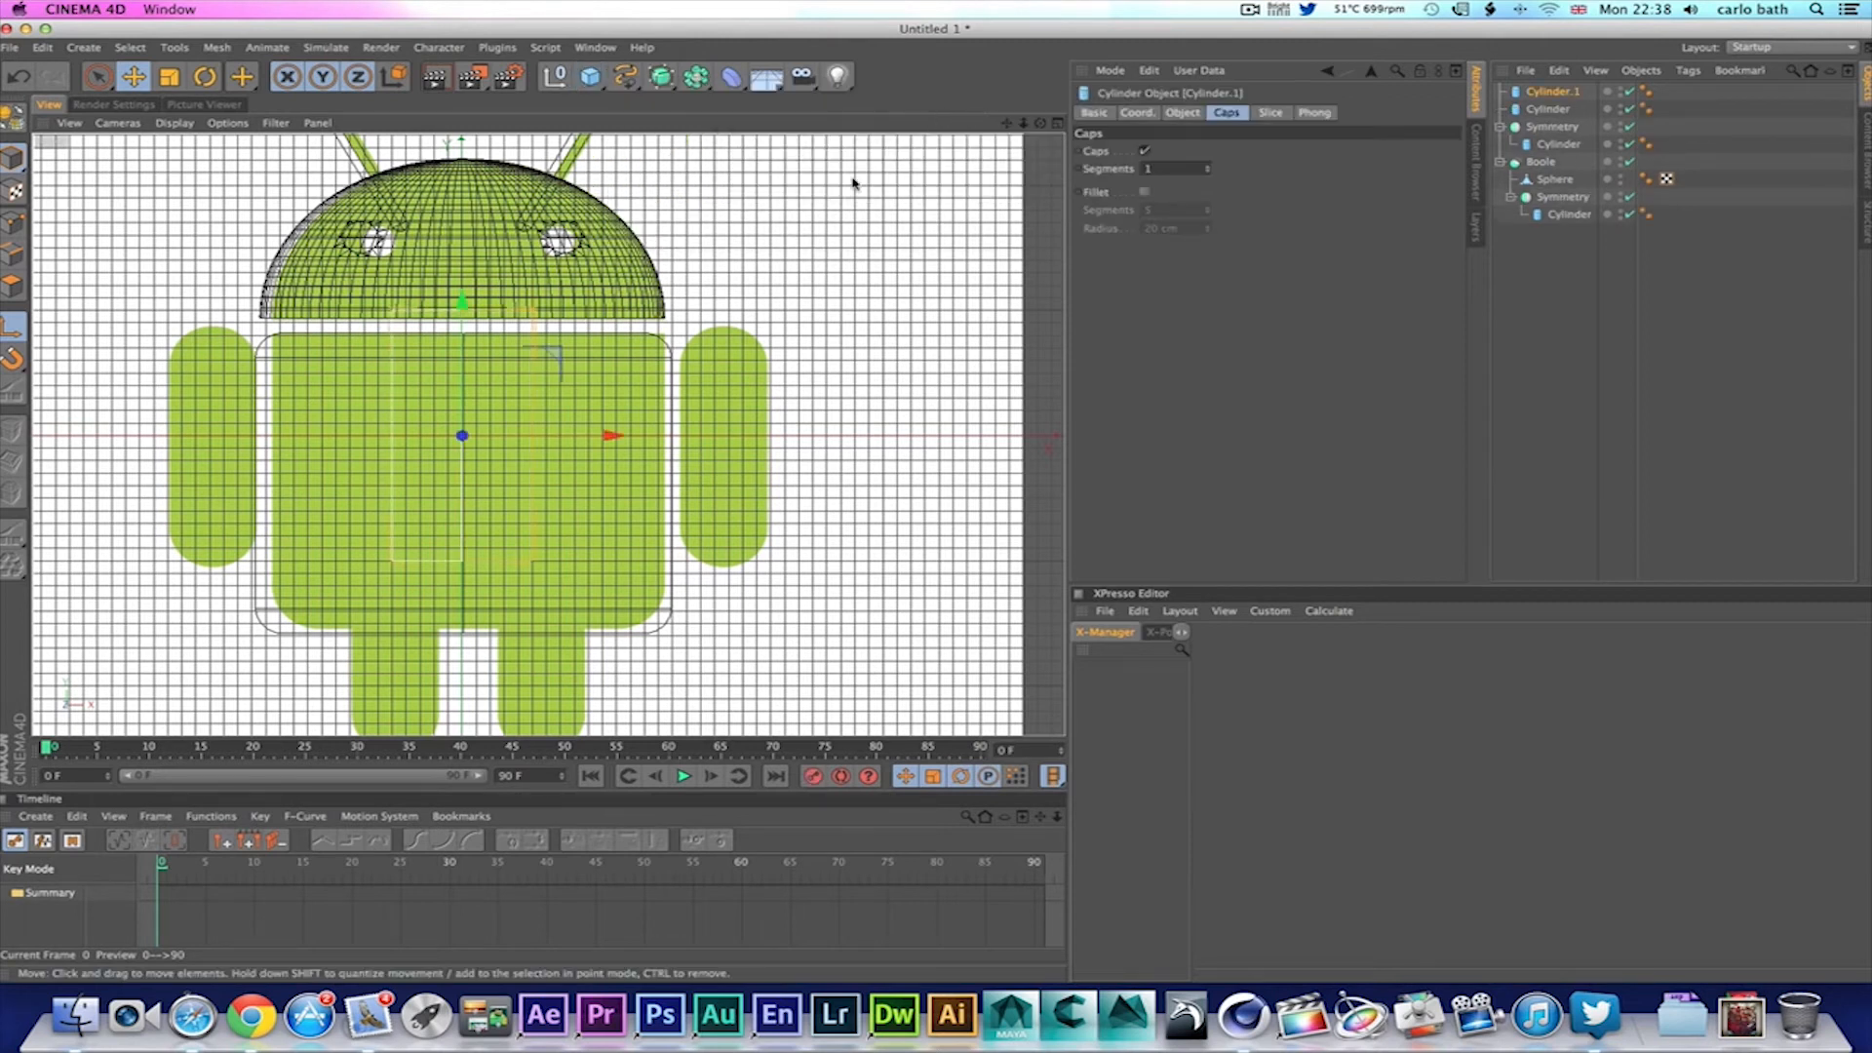
Step: Fit the new cylinder over the logo's right-hand arm at about 32 cm radius and enable Fillet on its caps
drag(610, 436, 871, 439)
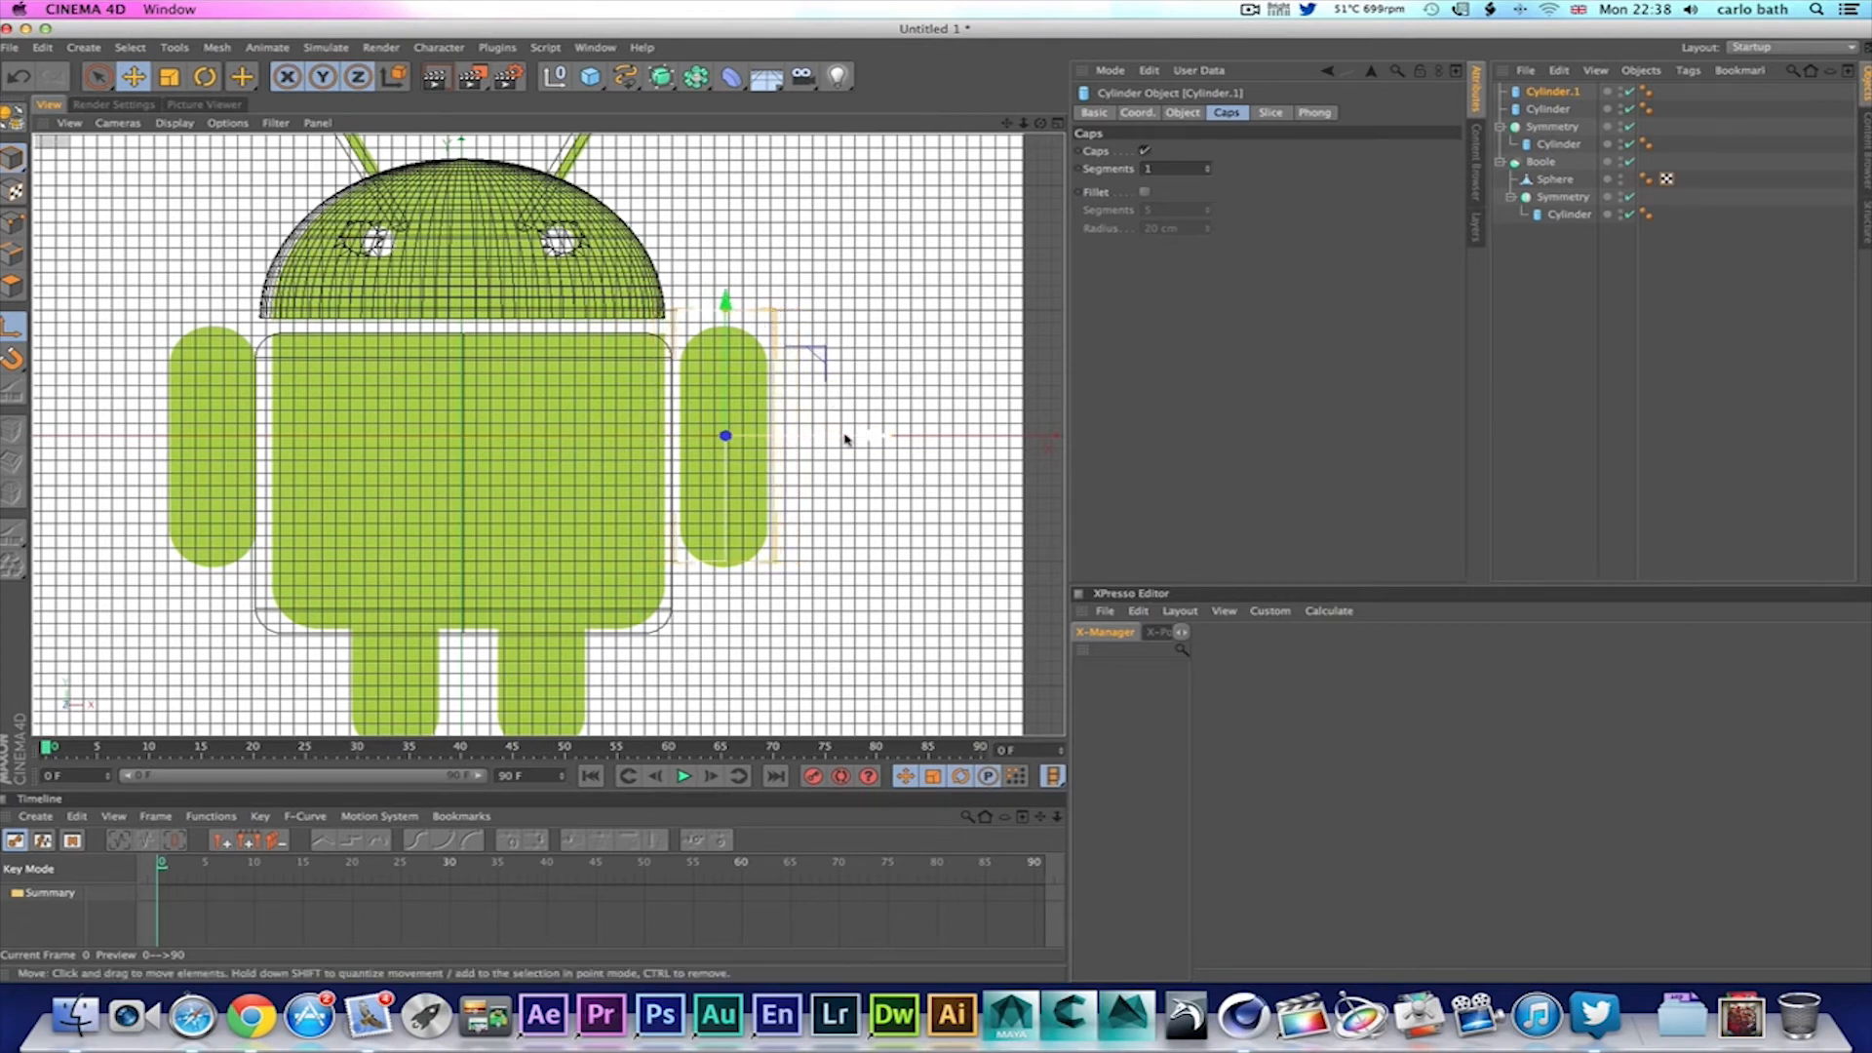
drag(845, 439, 873, 435)
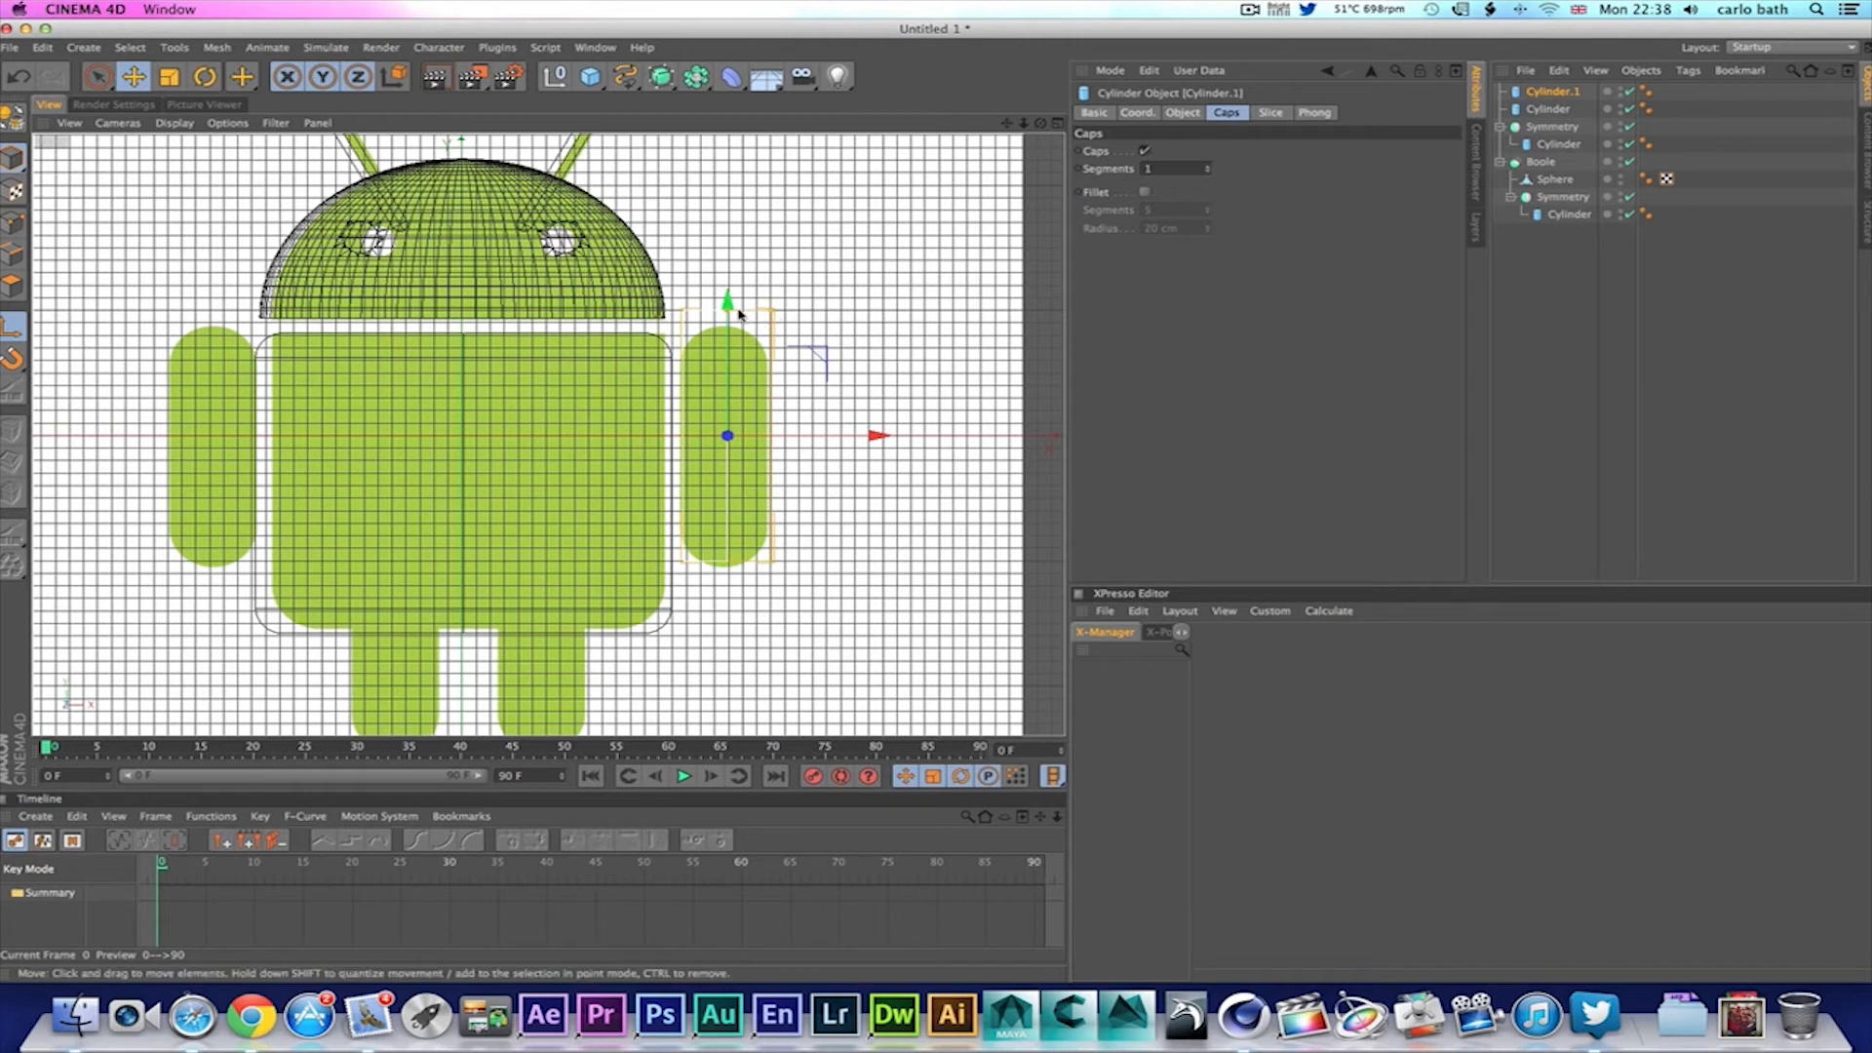
drag(730, 312, 728, 321)
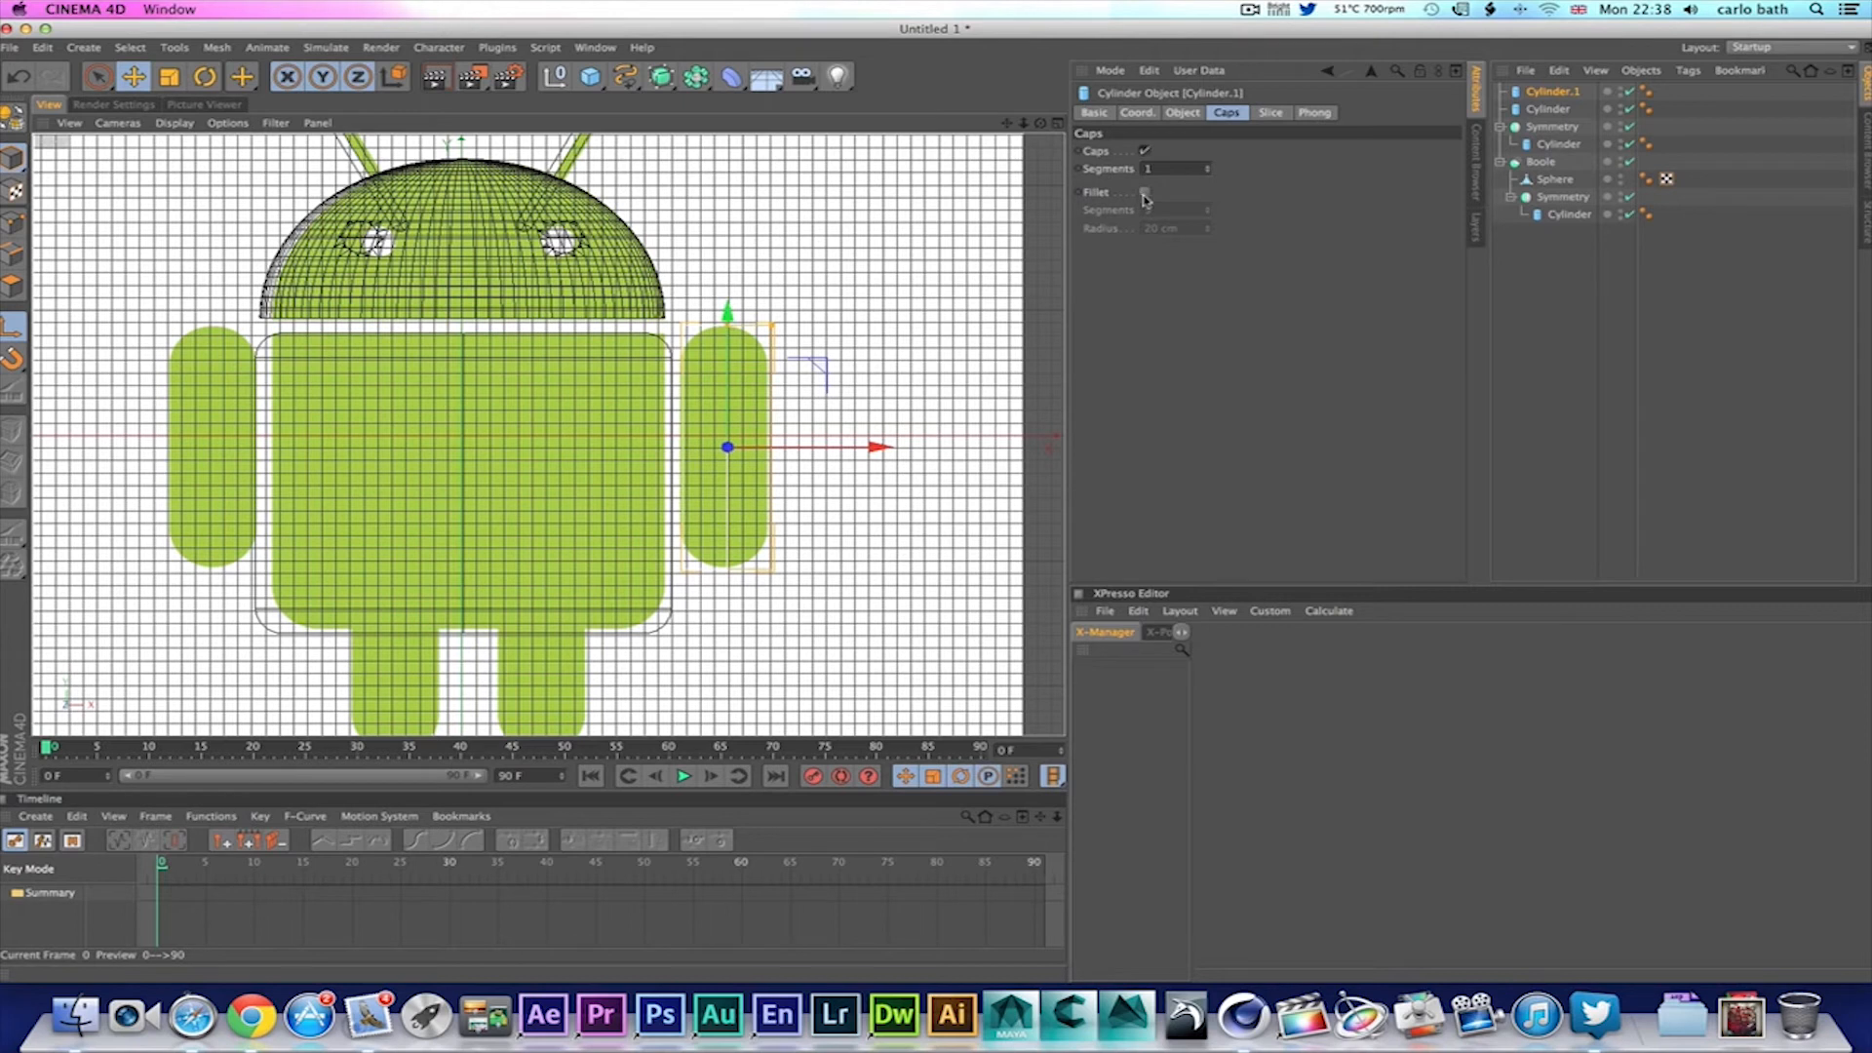
click(1145, 193)
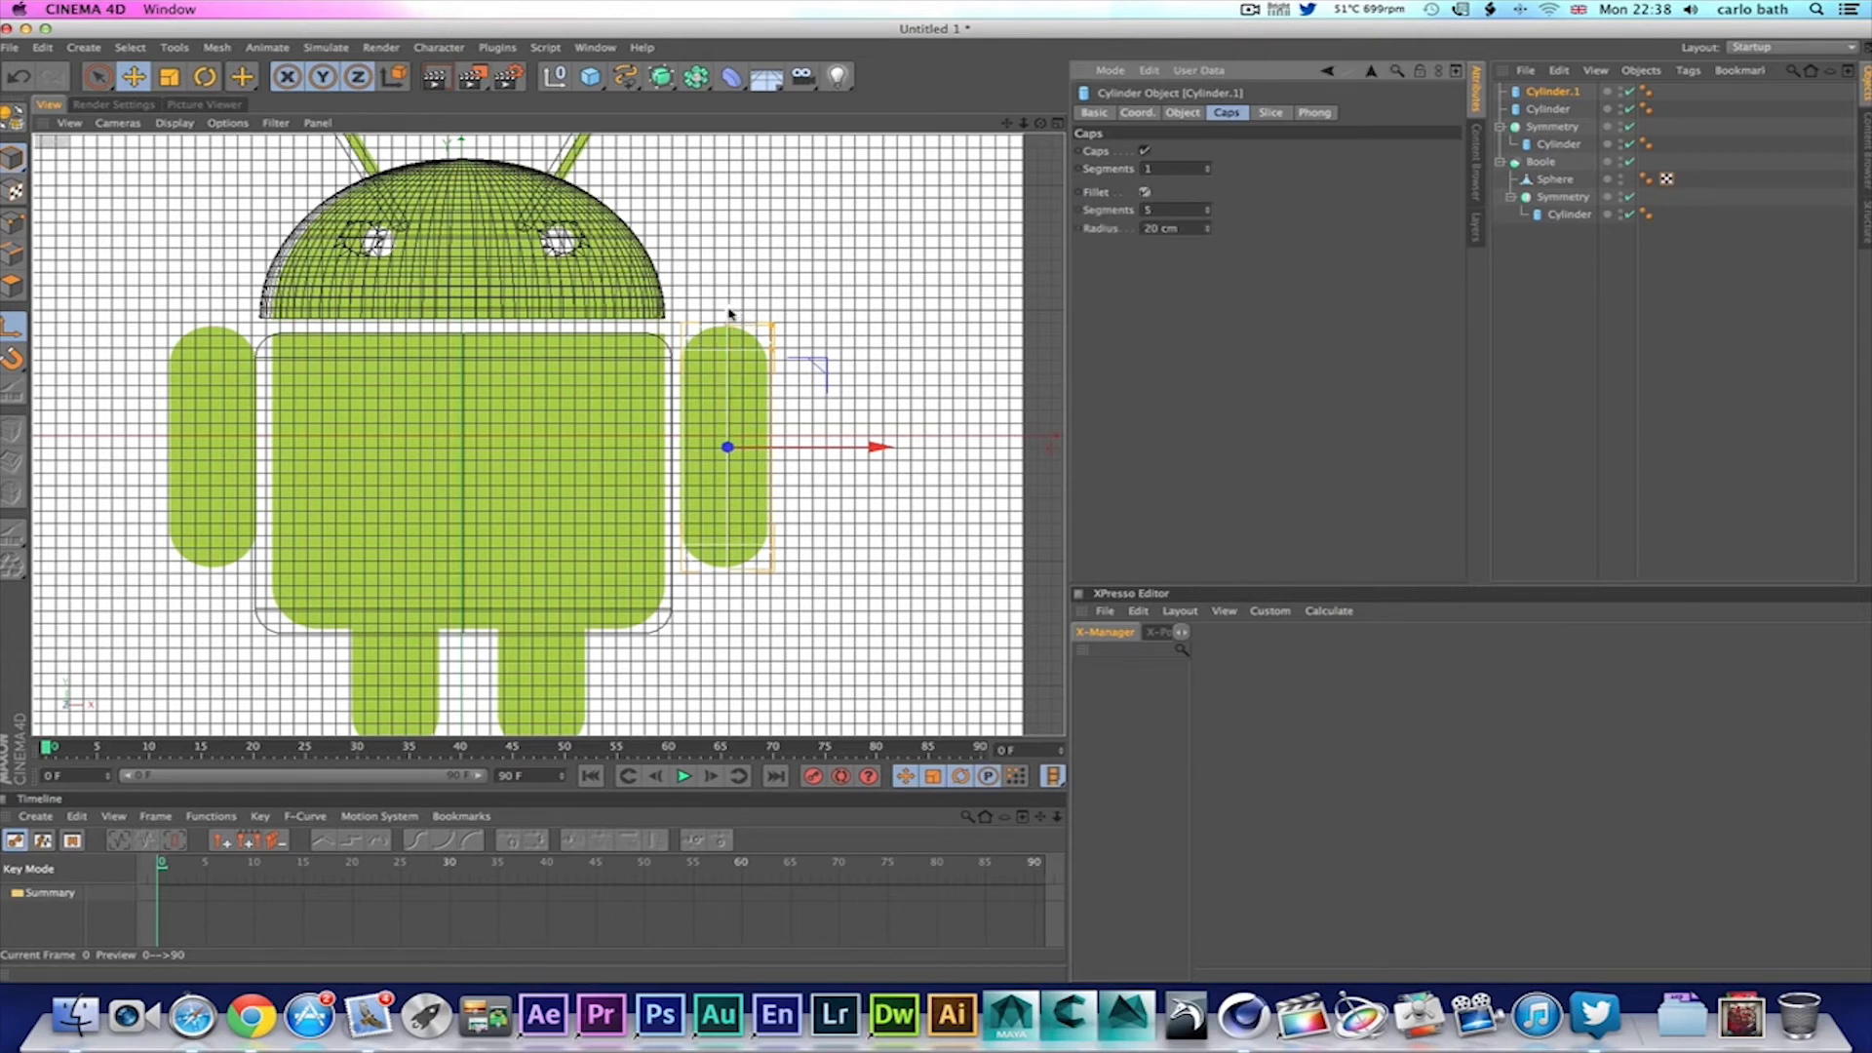
drag(727, 314, 725, 313)
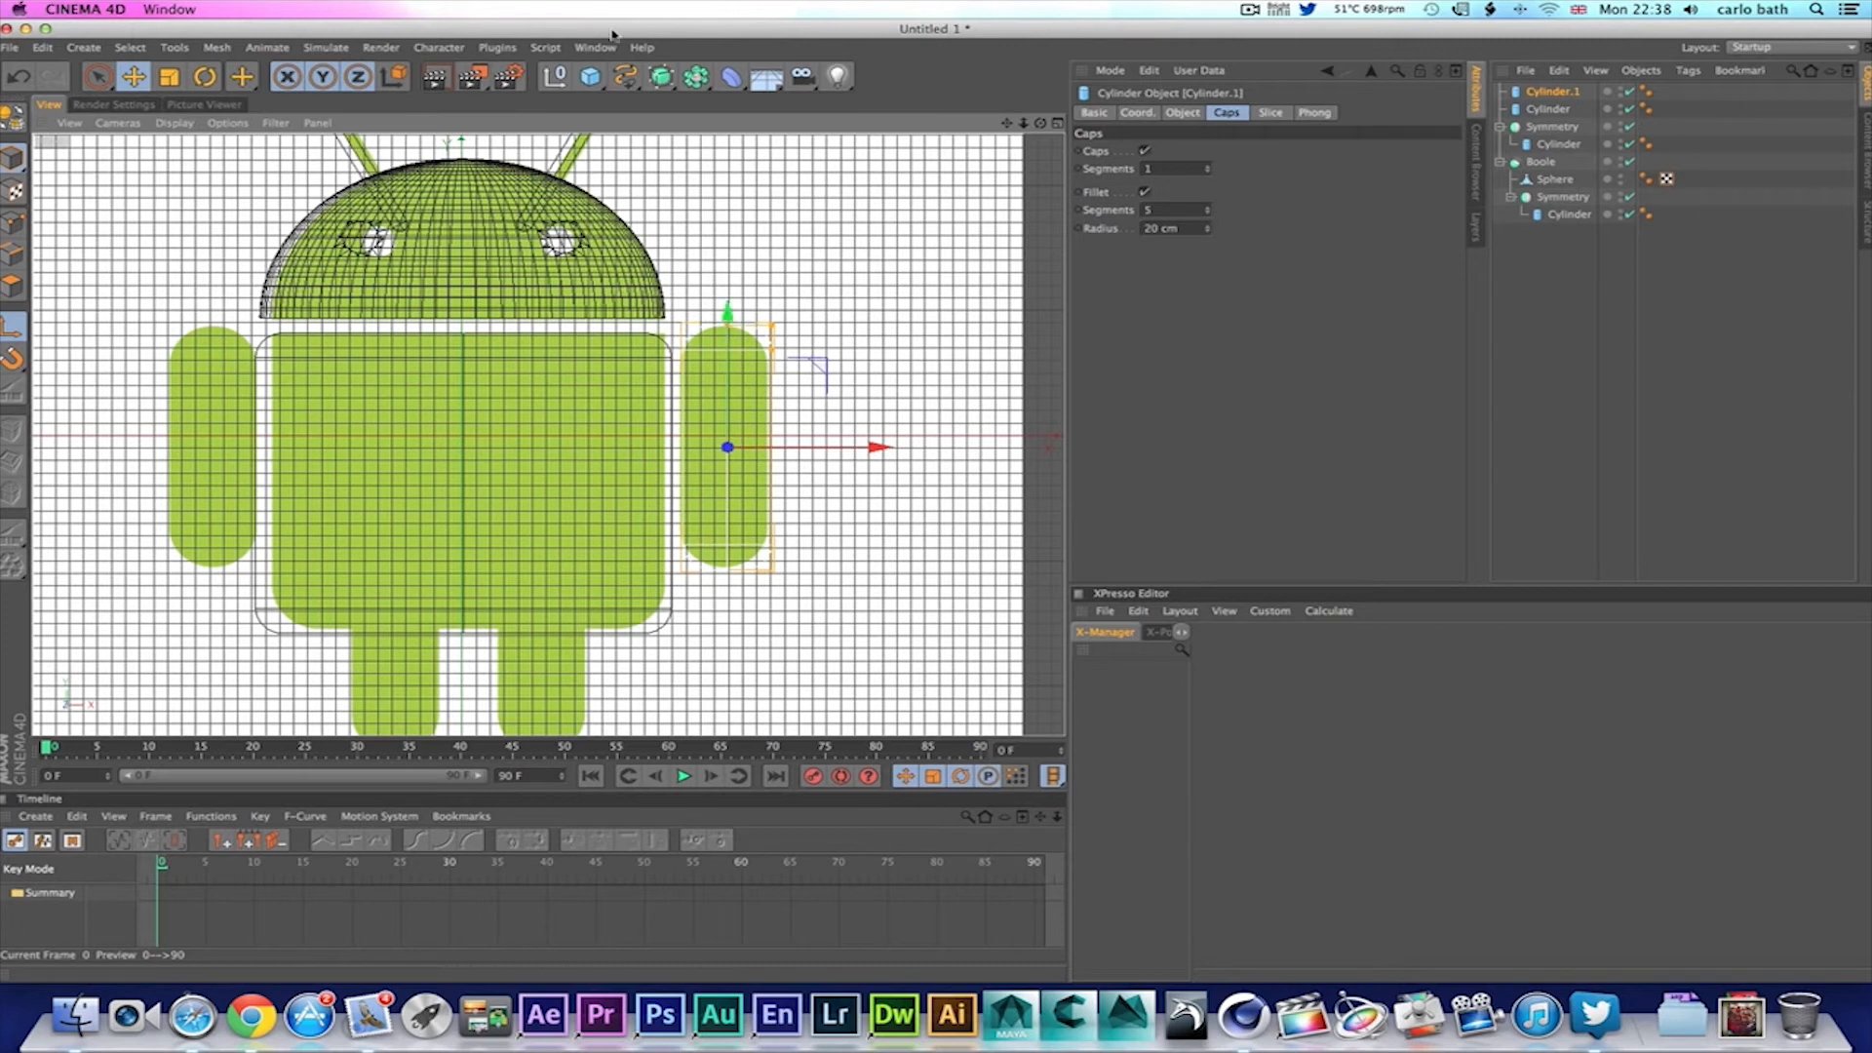
Step: Add a Symmetry object and nest the arm cylinder inside it to mirror the arm across the body
click(698, 86)
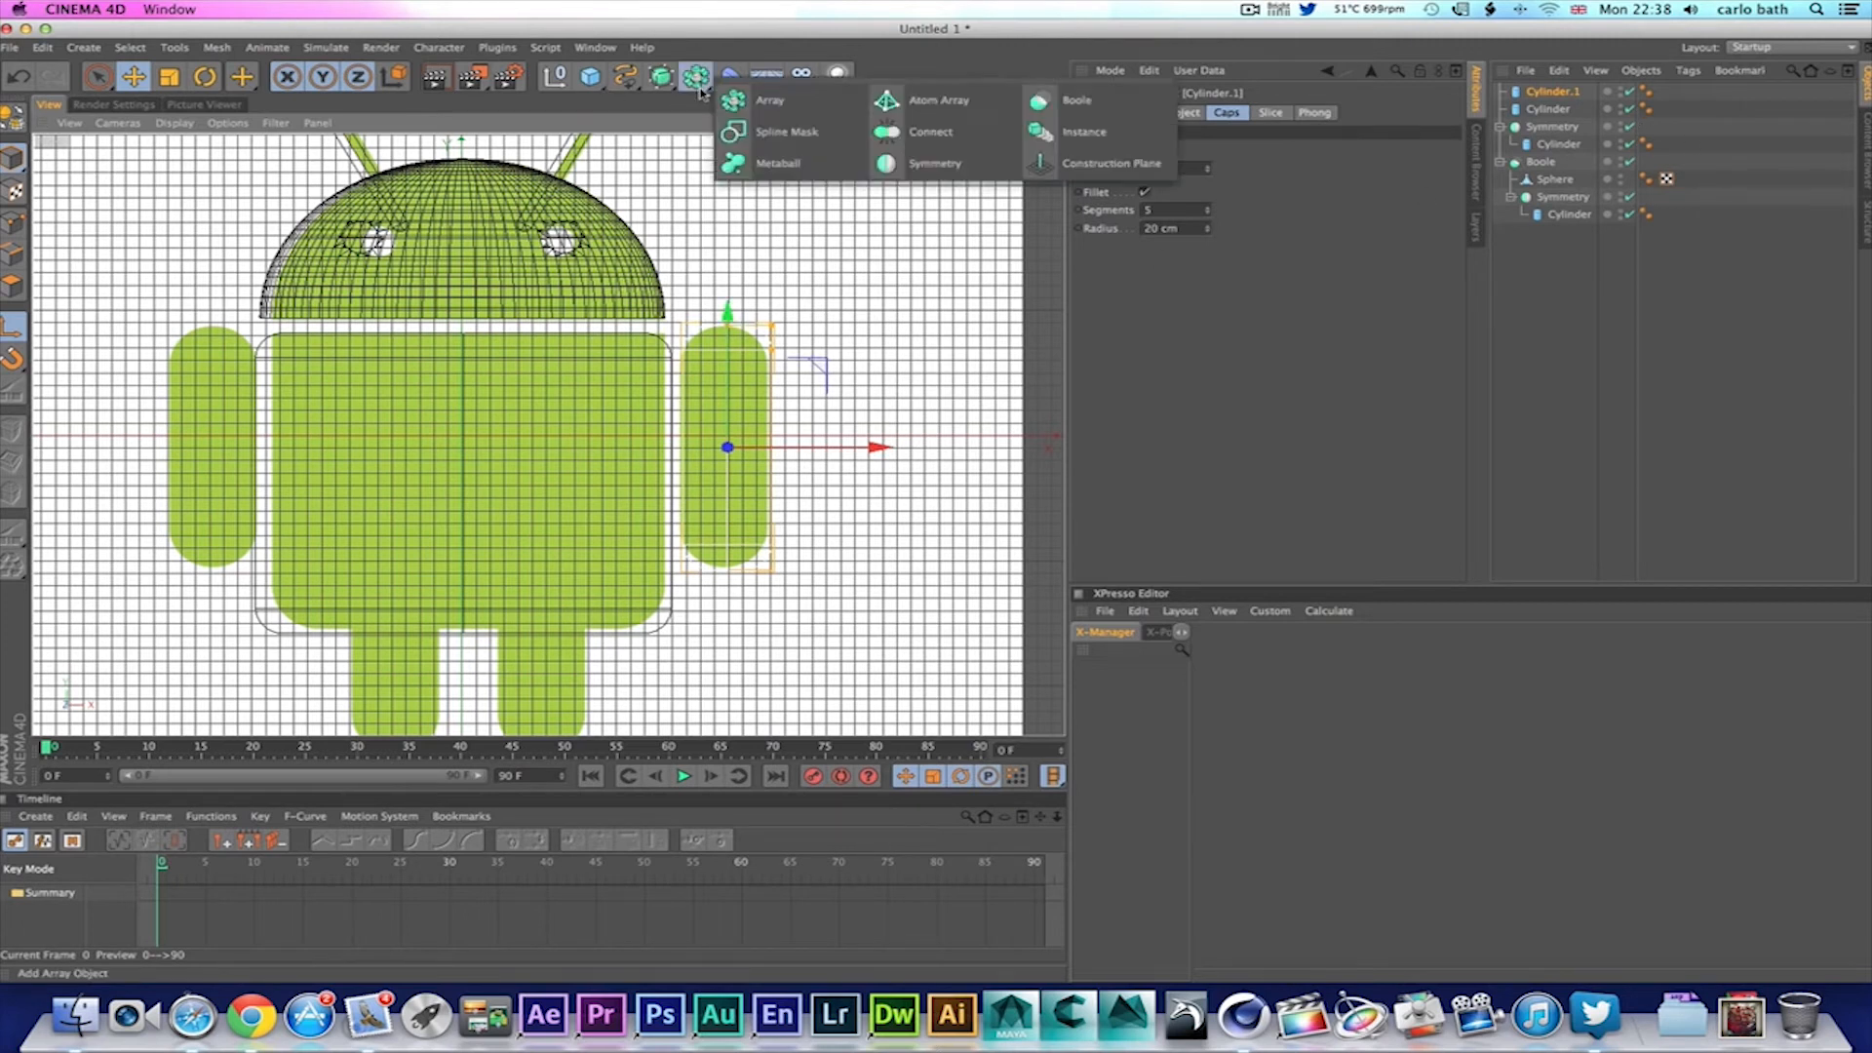
click(887, 159)
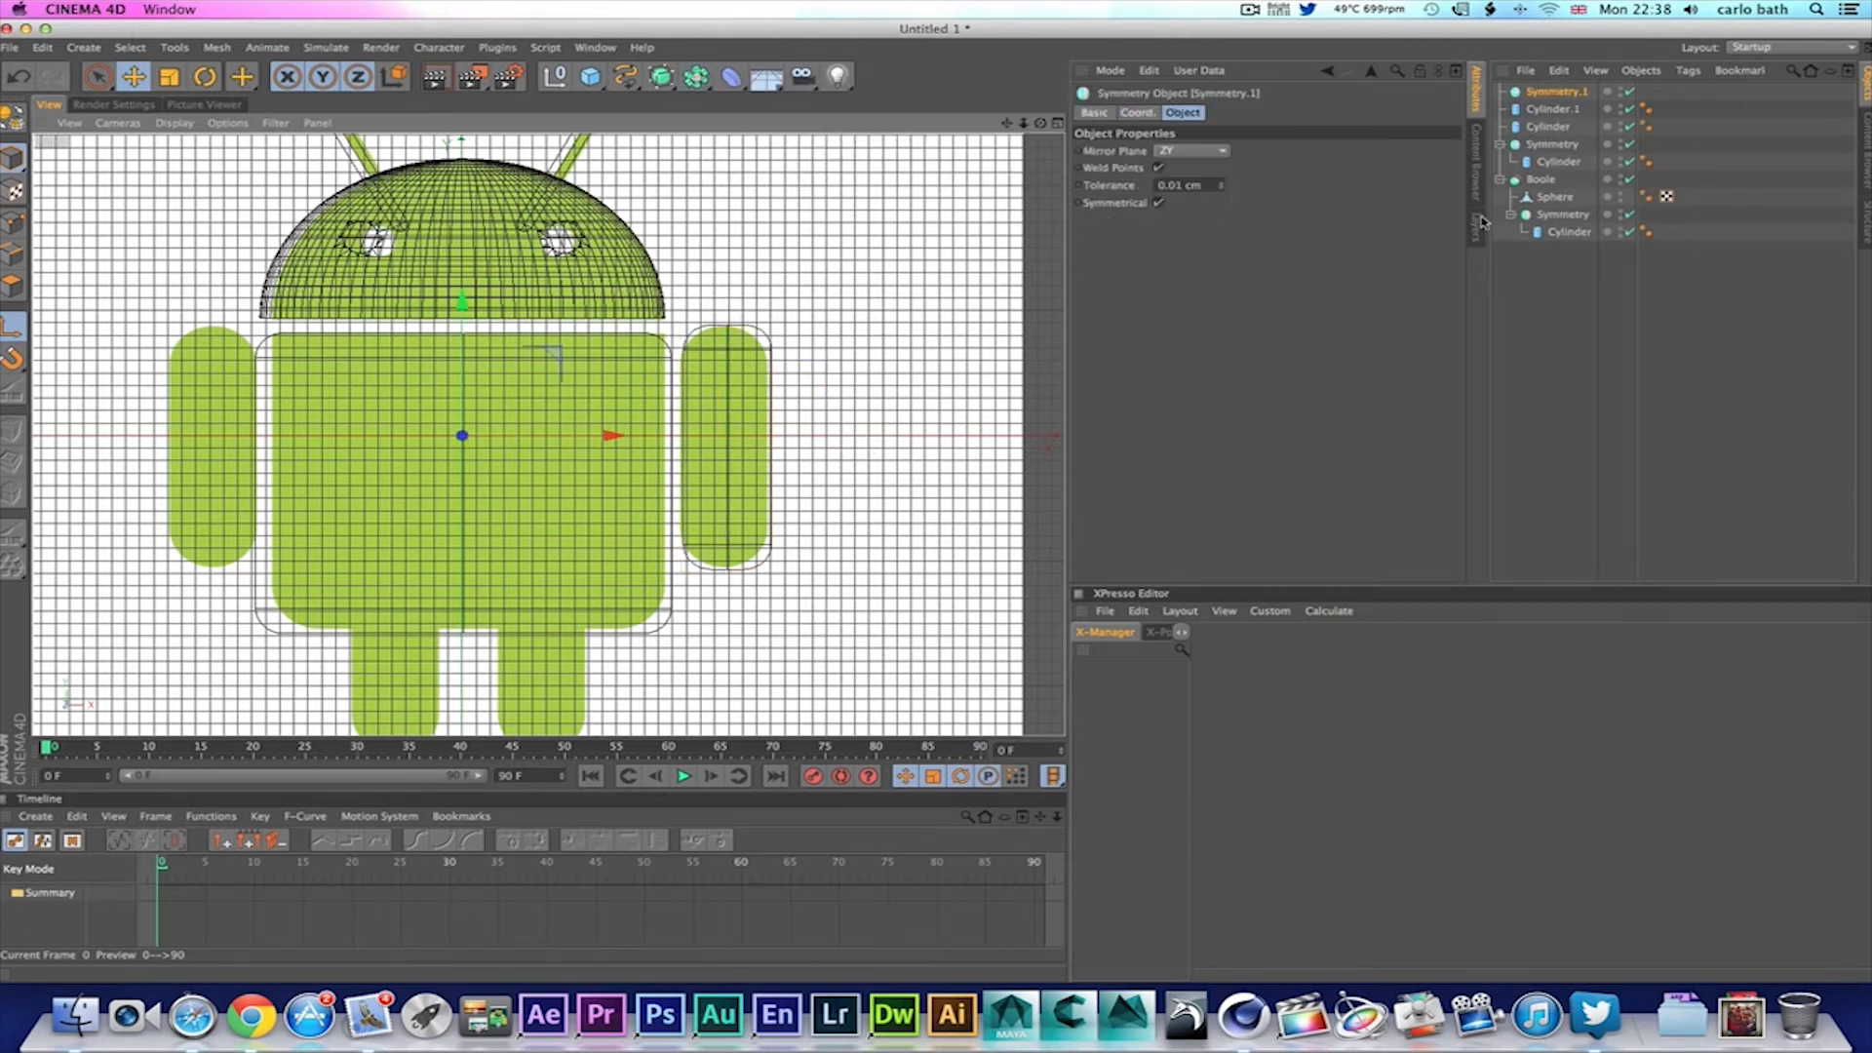
click(1554, 110)
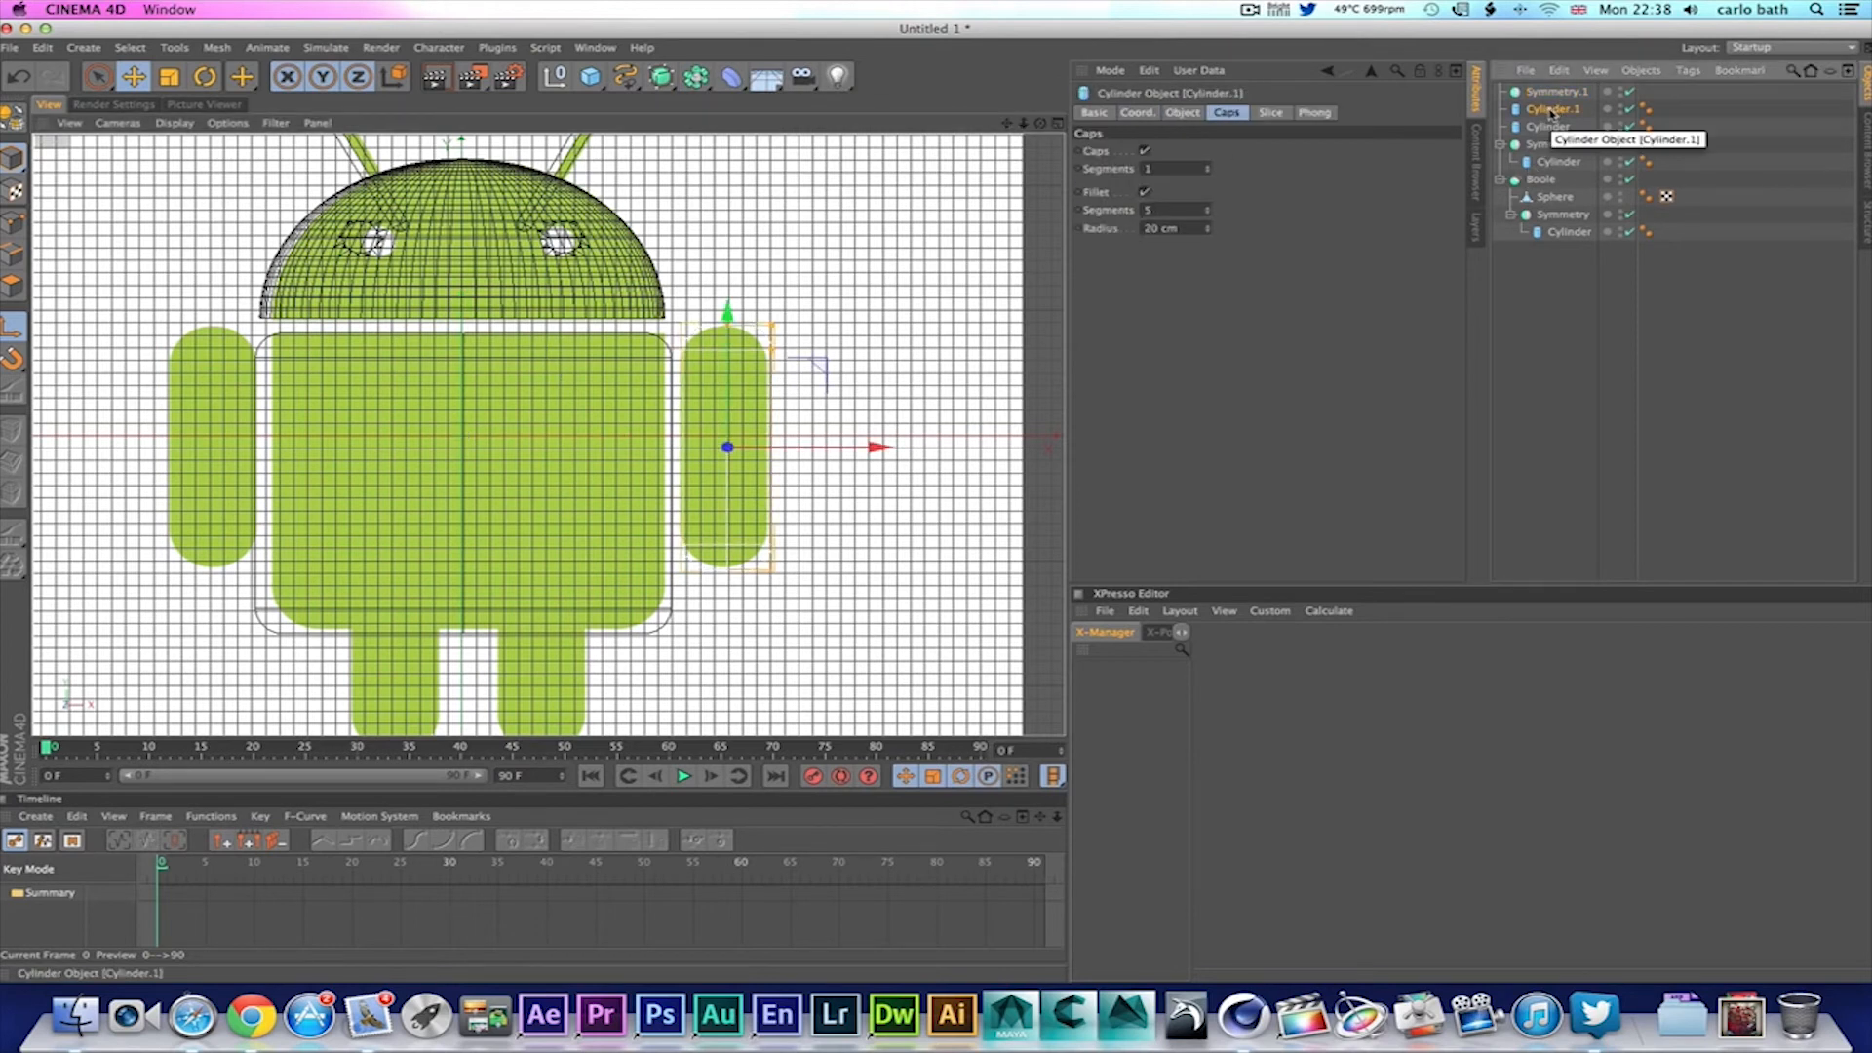
drag(1547, 116, 1556, 99)
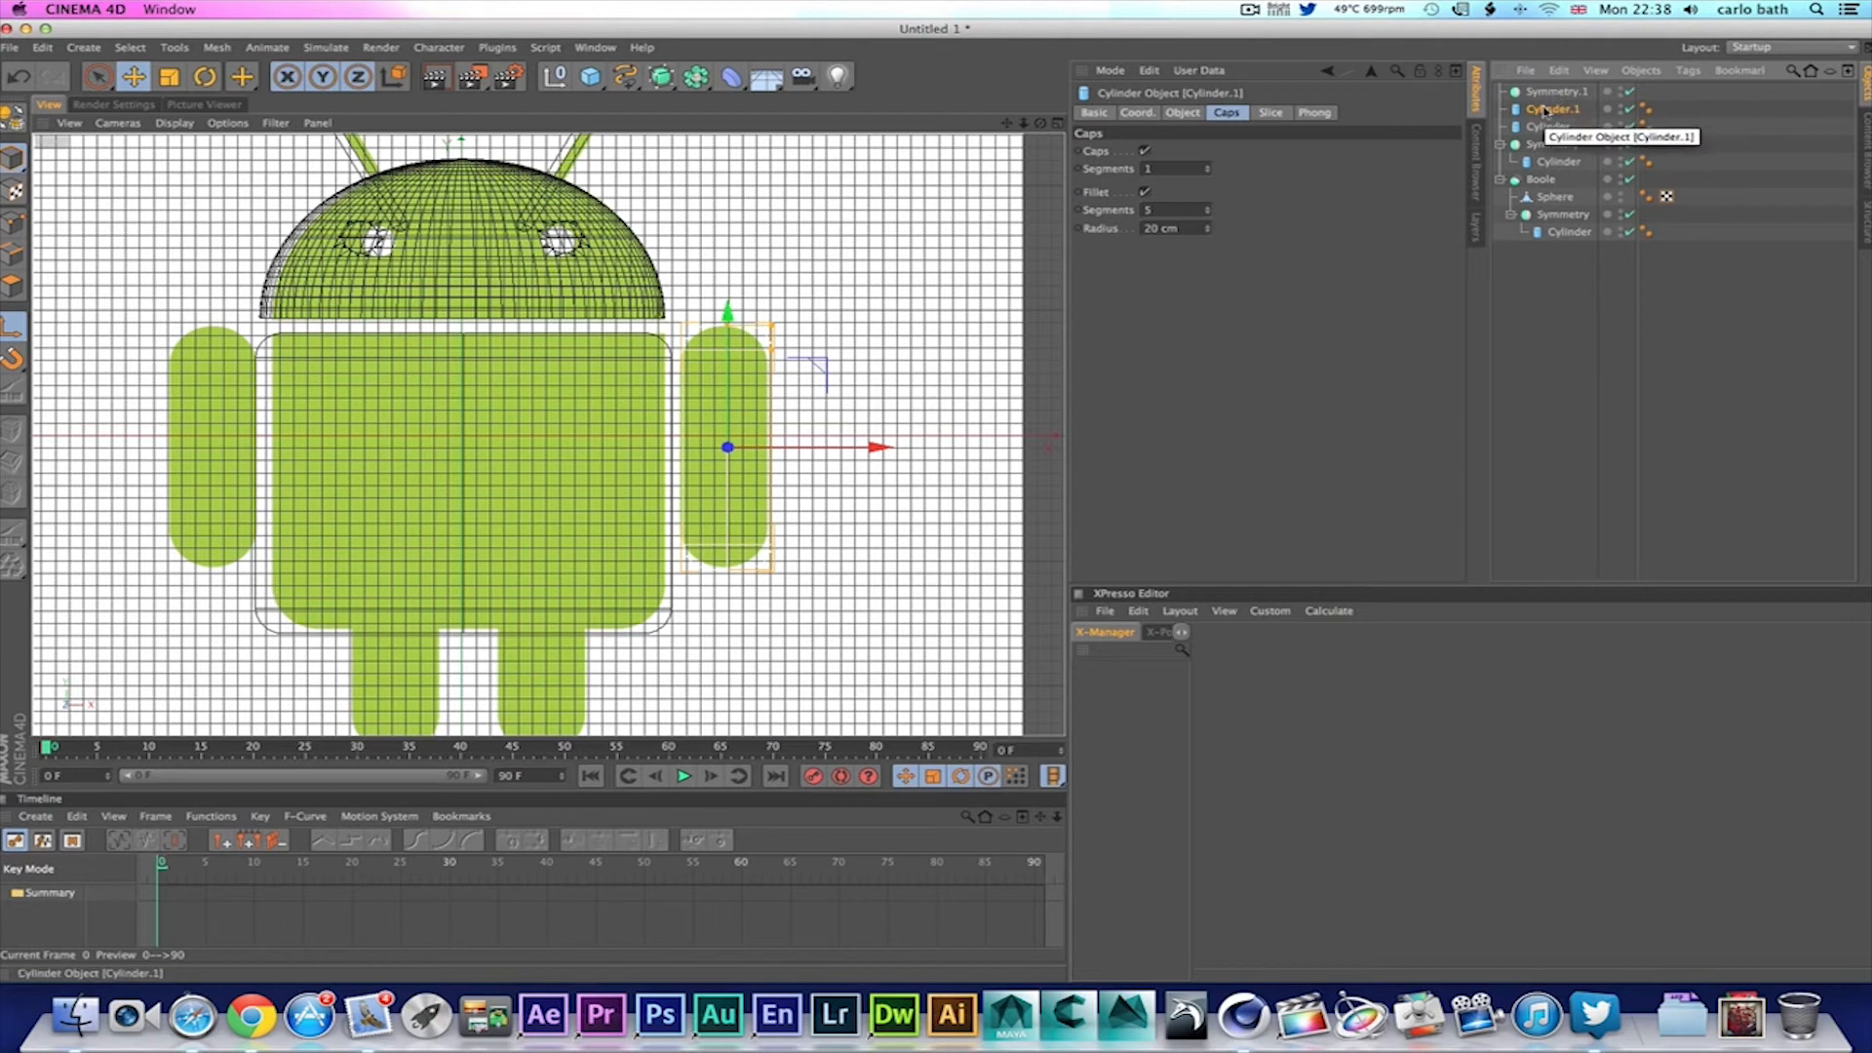
drag(1543, 114, 1552, 93)
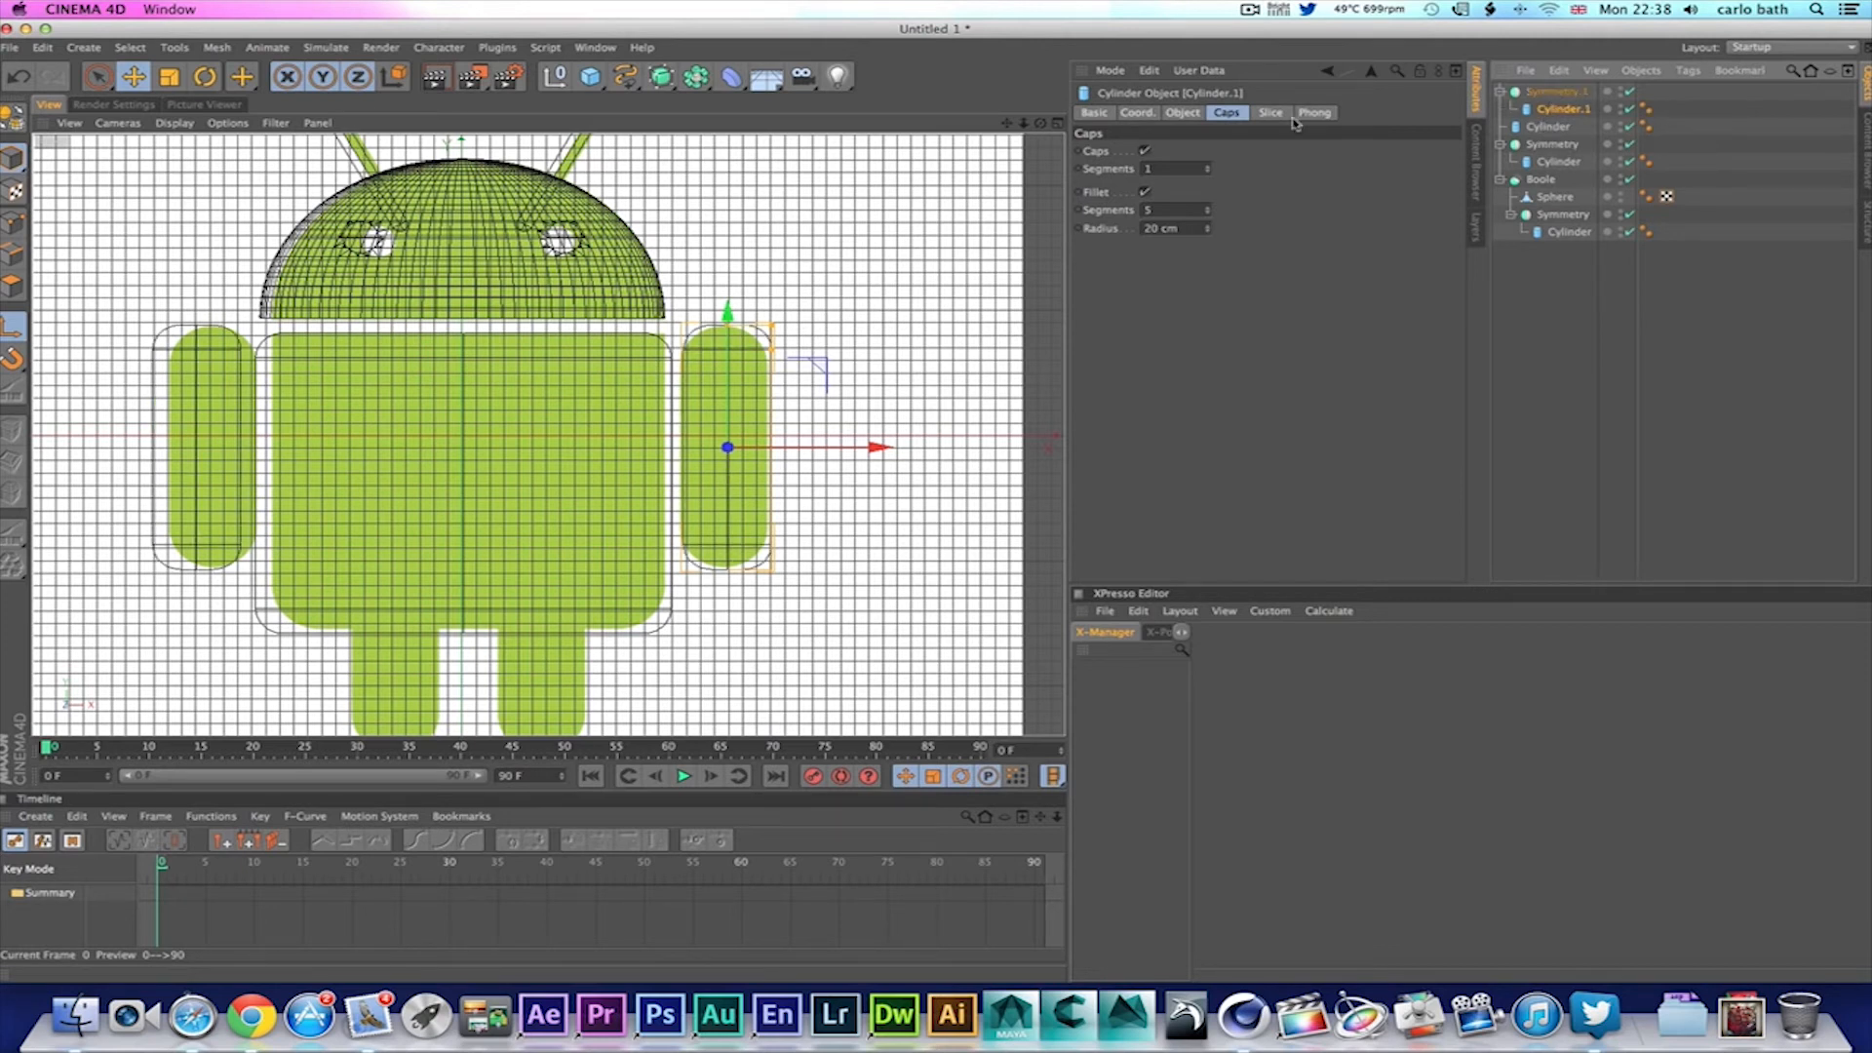
Step: Move the mirrored arms slightly closer to the body and check them in the maximised Perspective view
drag(880, 448, 867, 448)
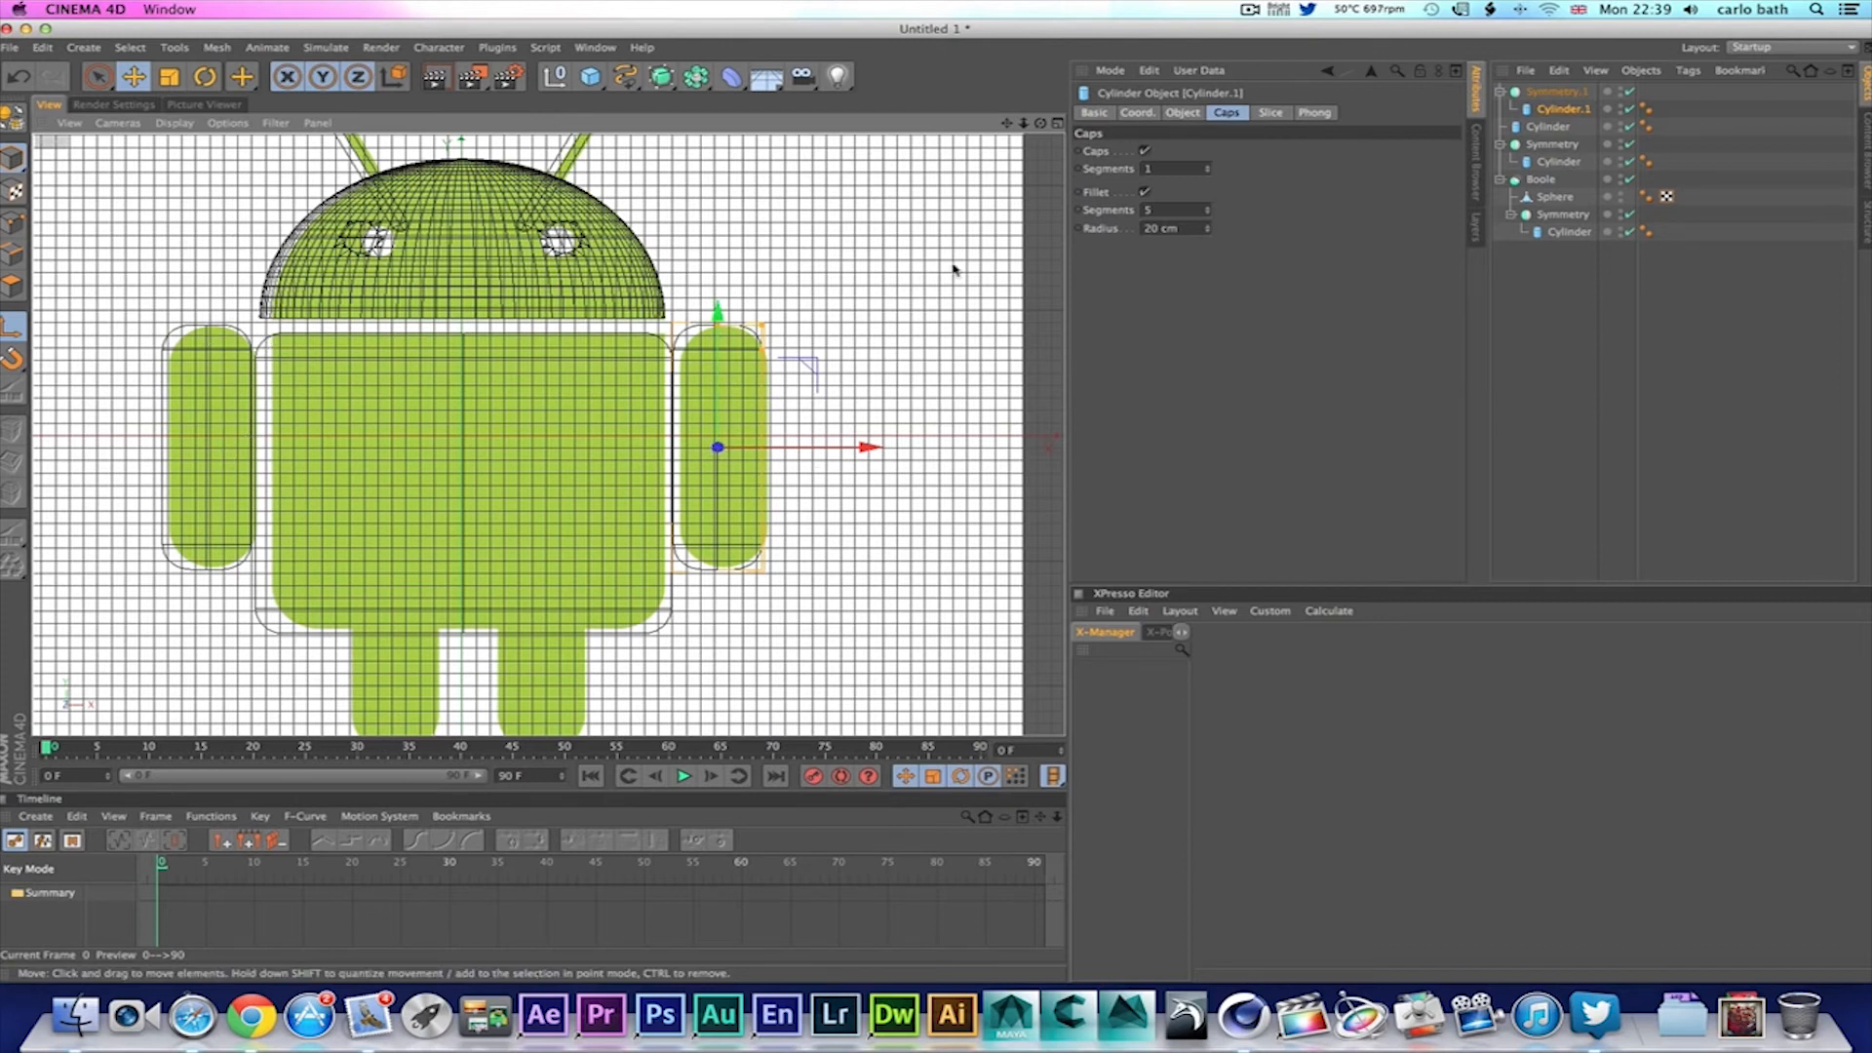
click(1057, 125)
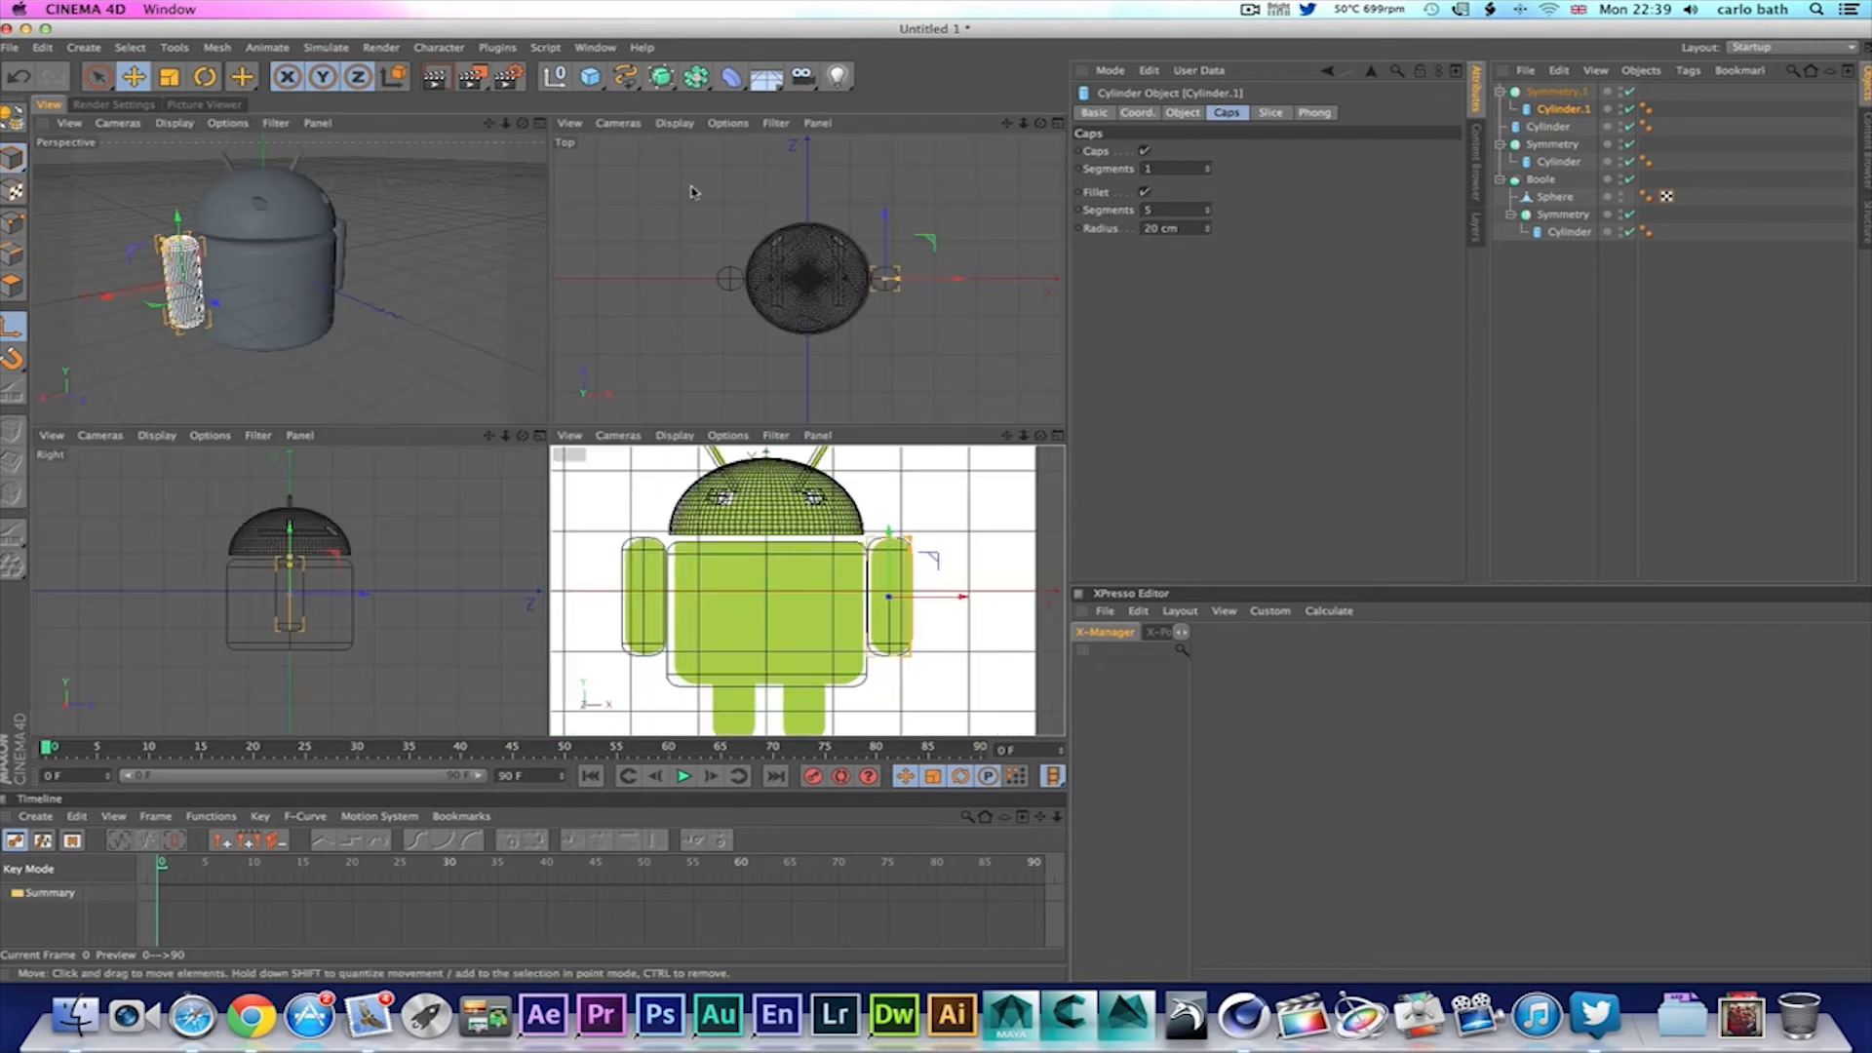
click(541, 125)
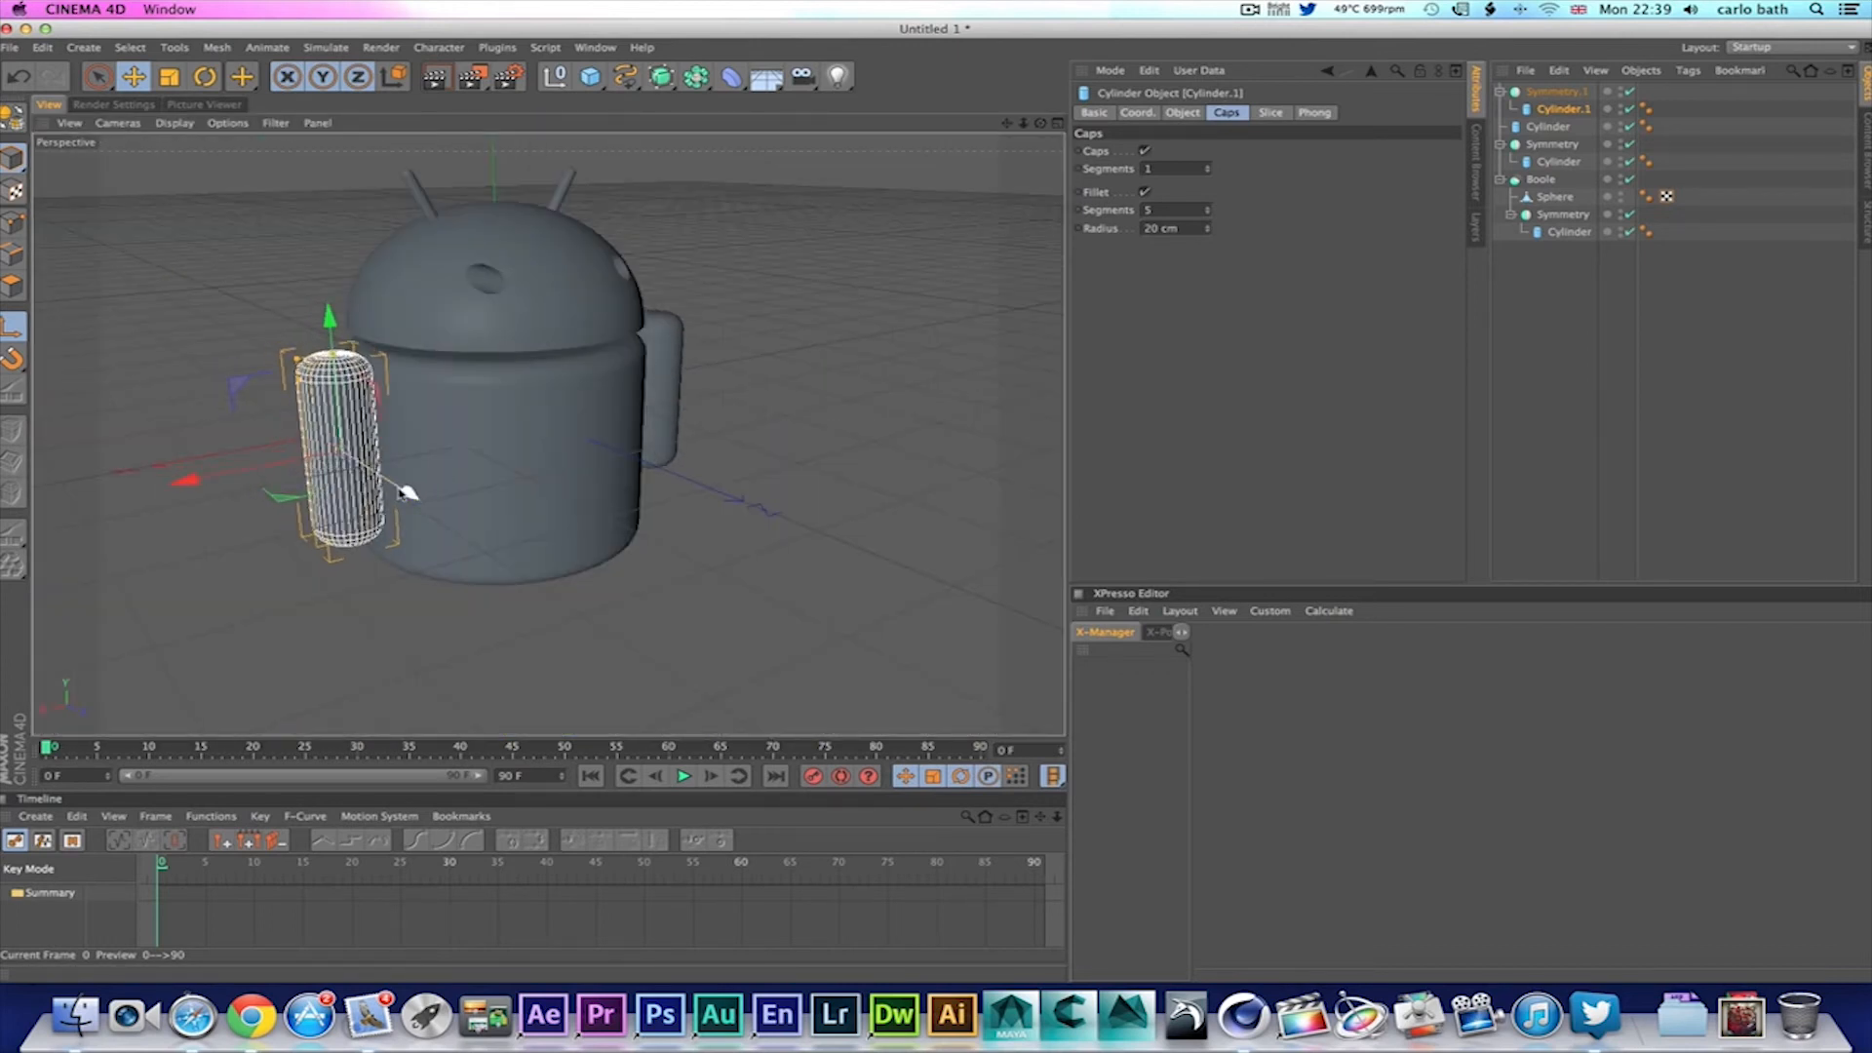
click(735, 604)
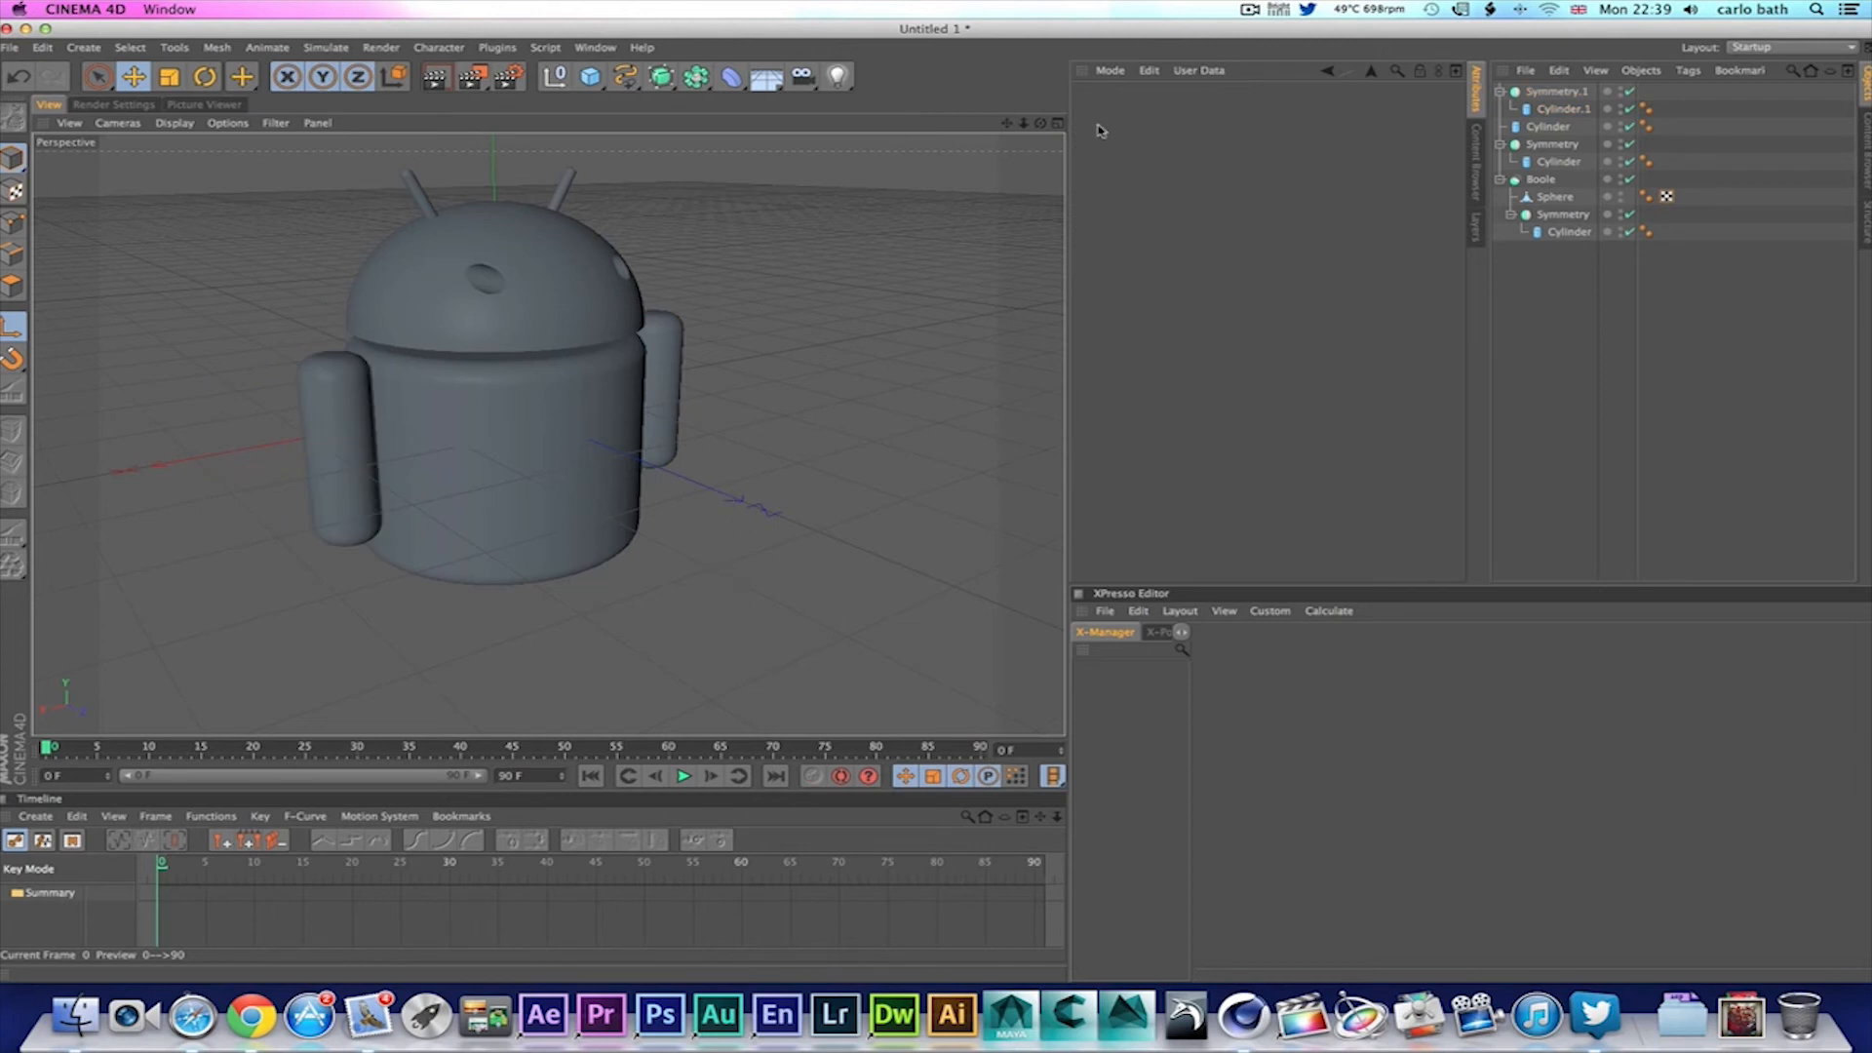
Step: Set the arm cylinder's cap segments to 95
click(353, 439)
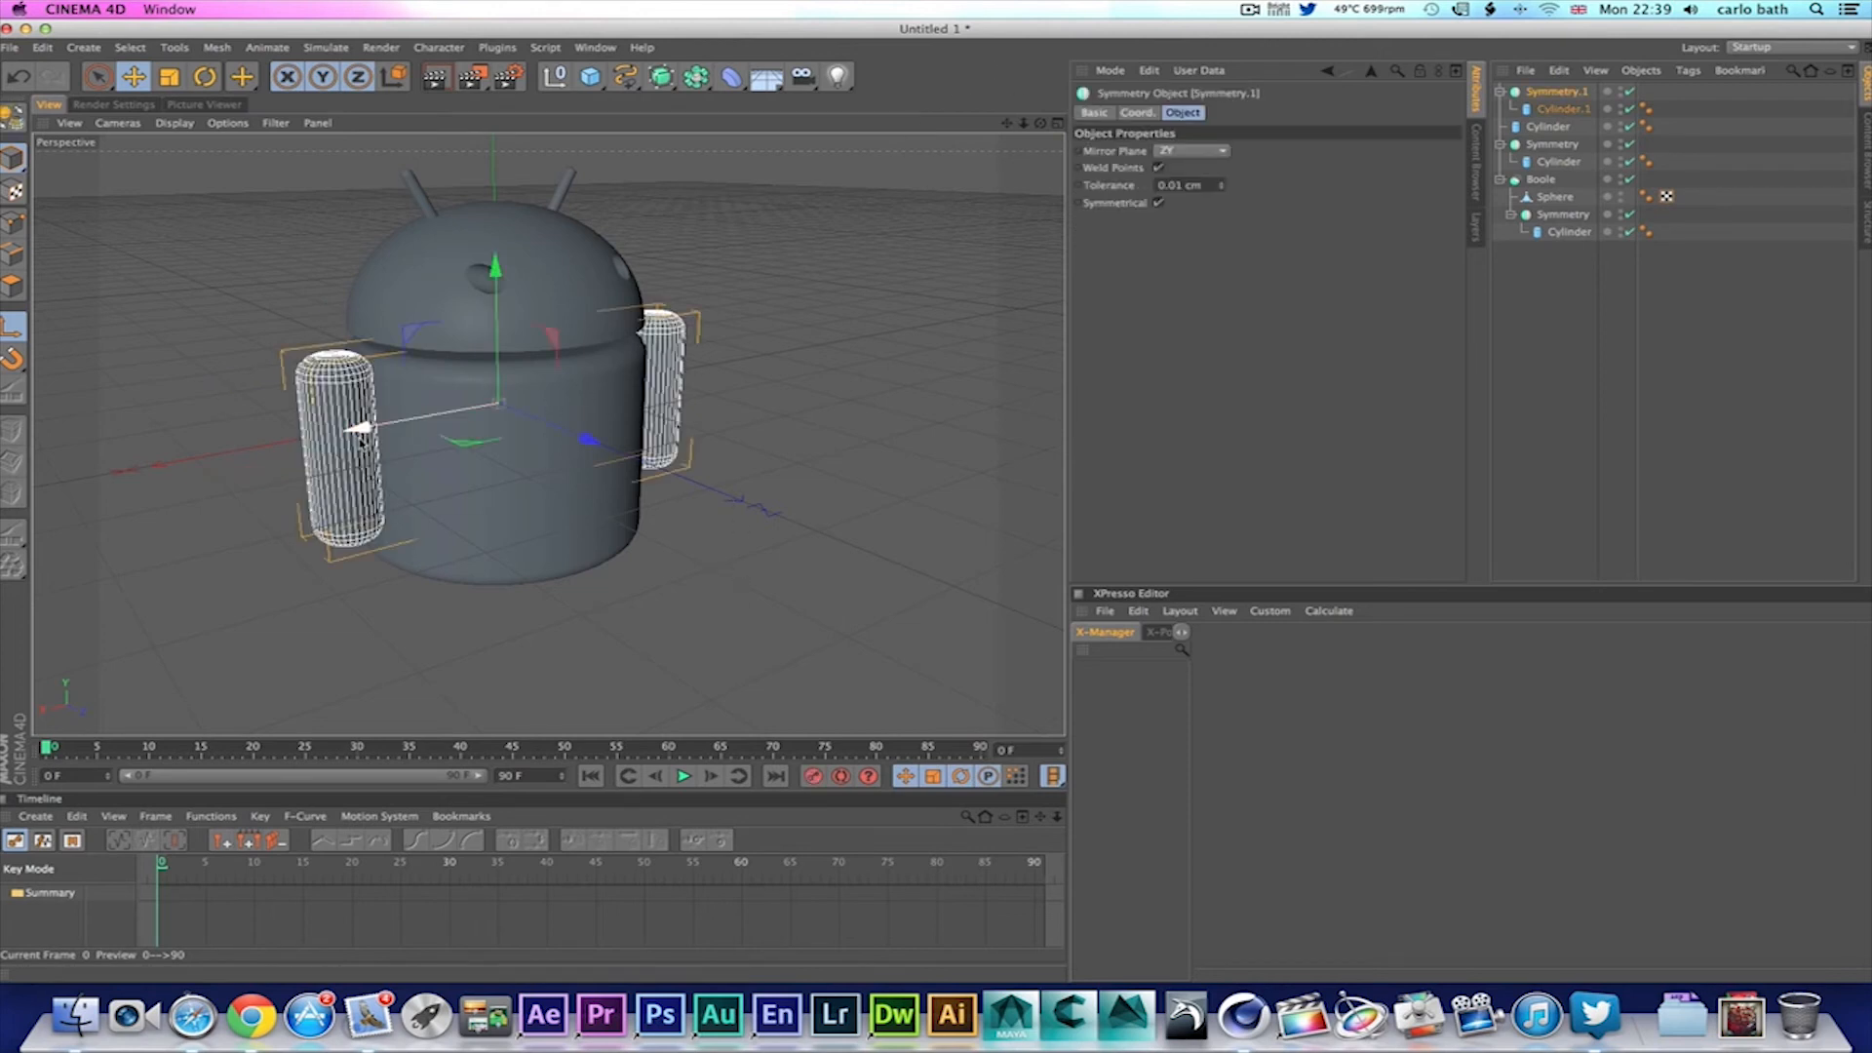
click(1137, 114)
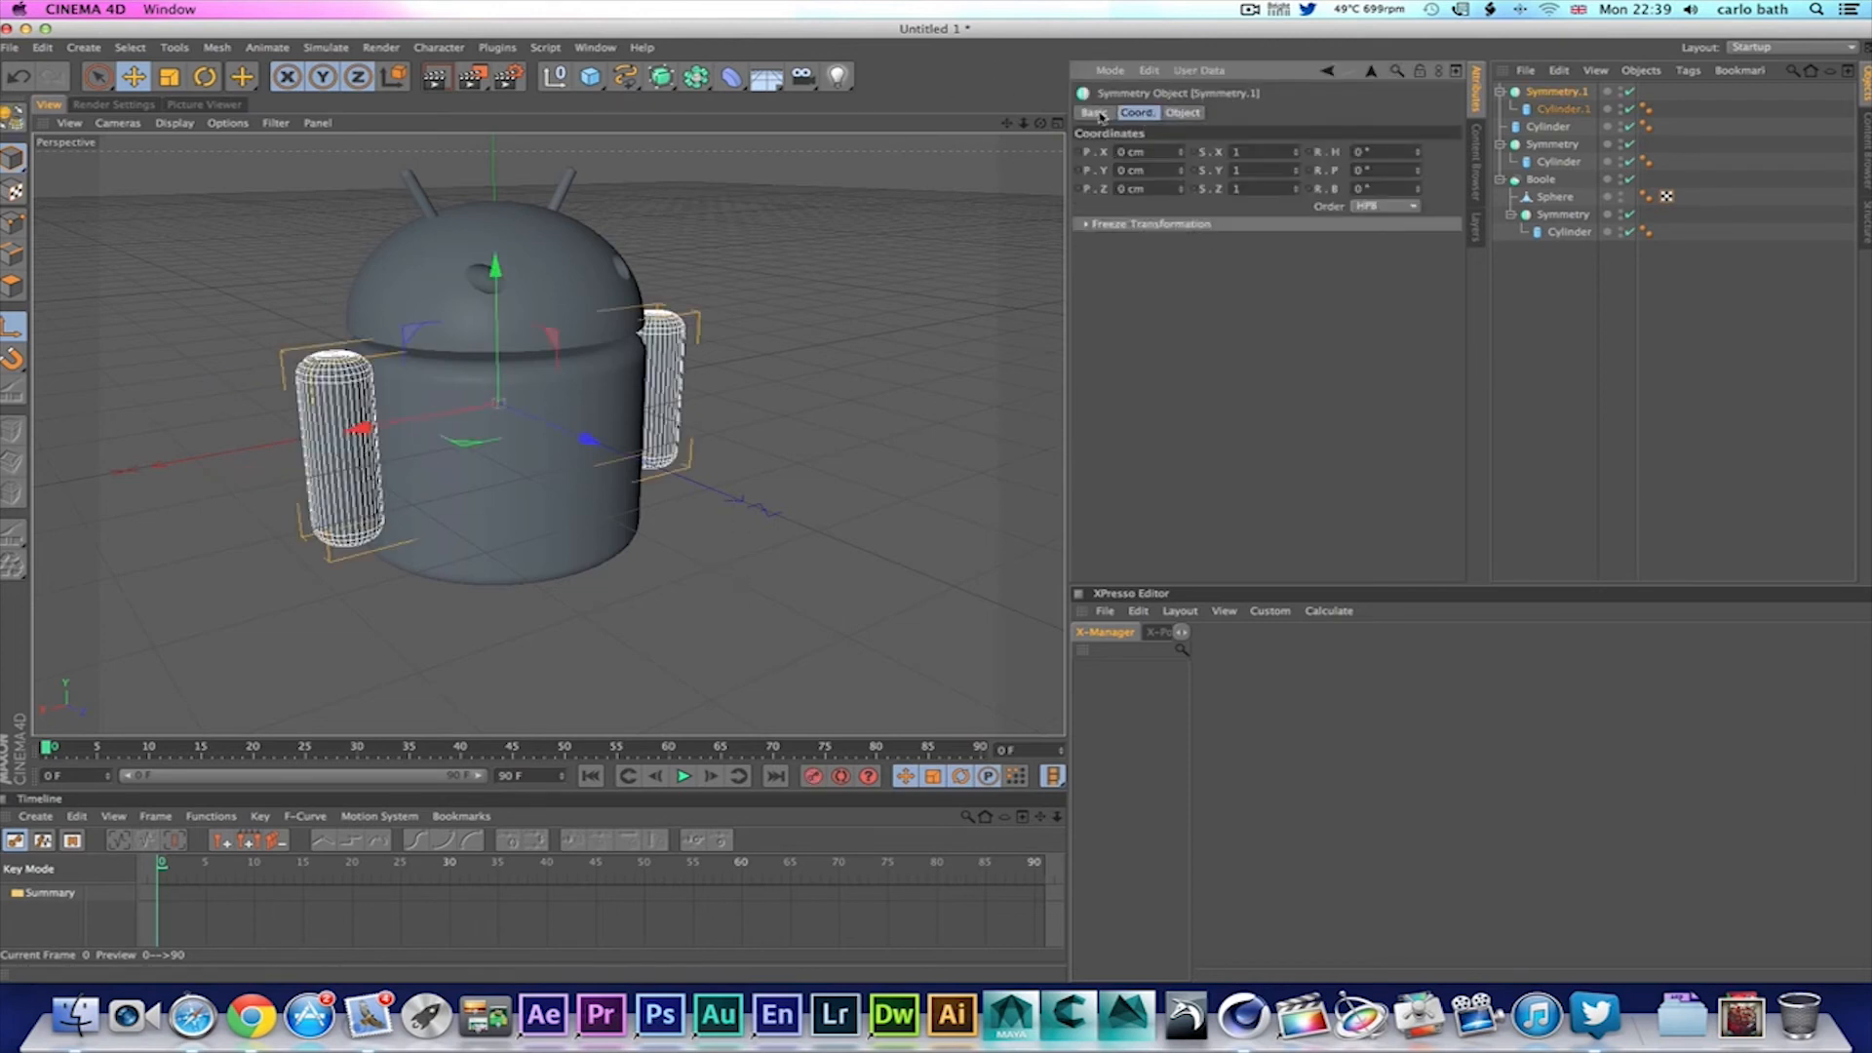
click(1093, 113)
click(1183, 113)
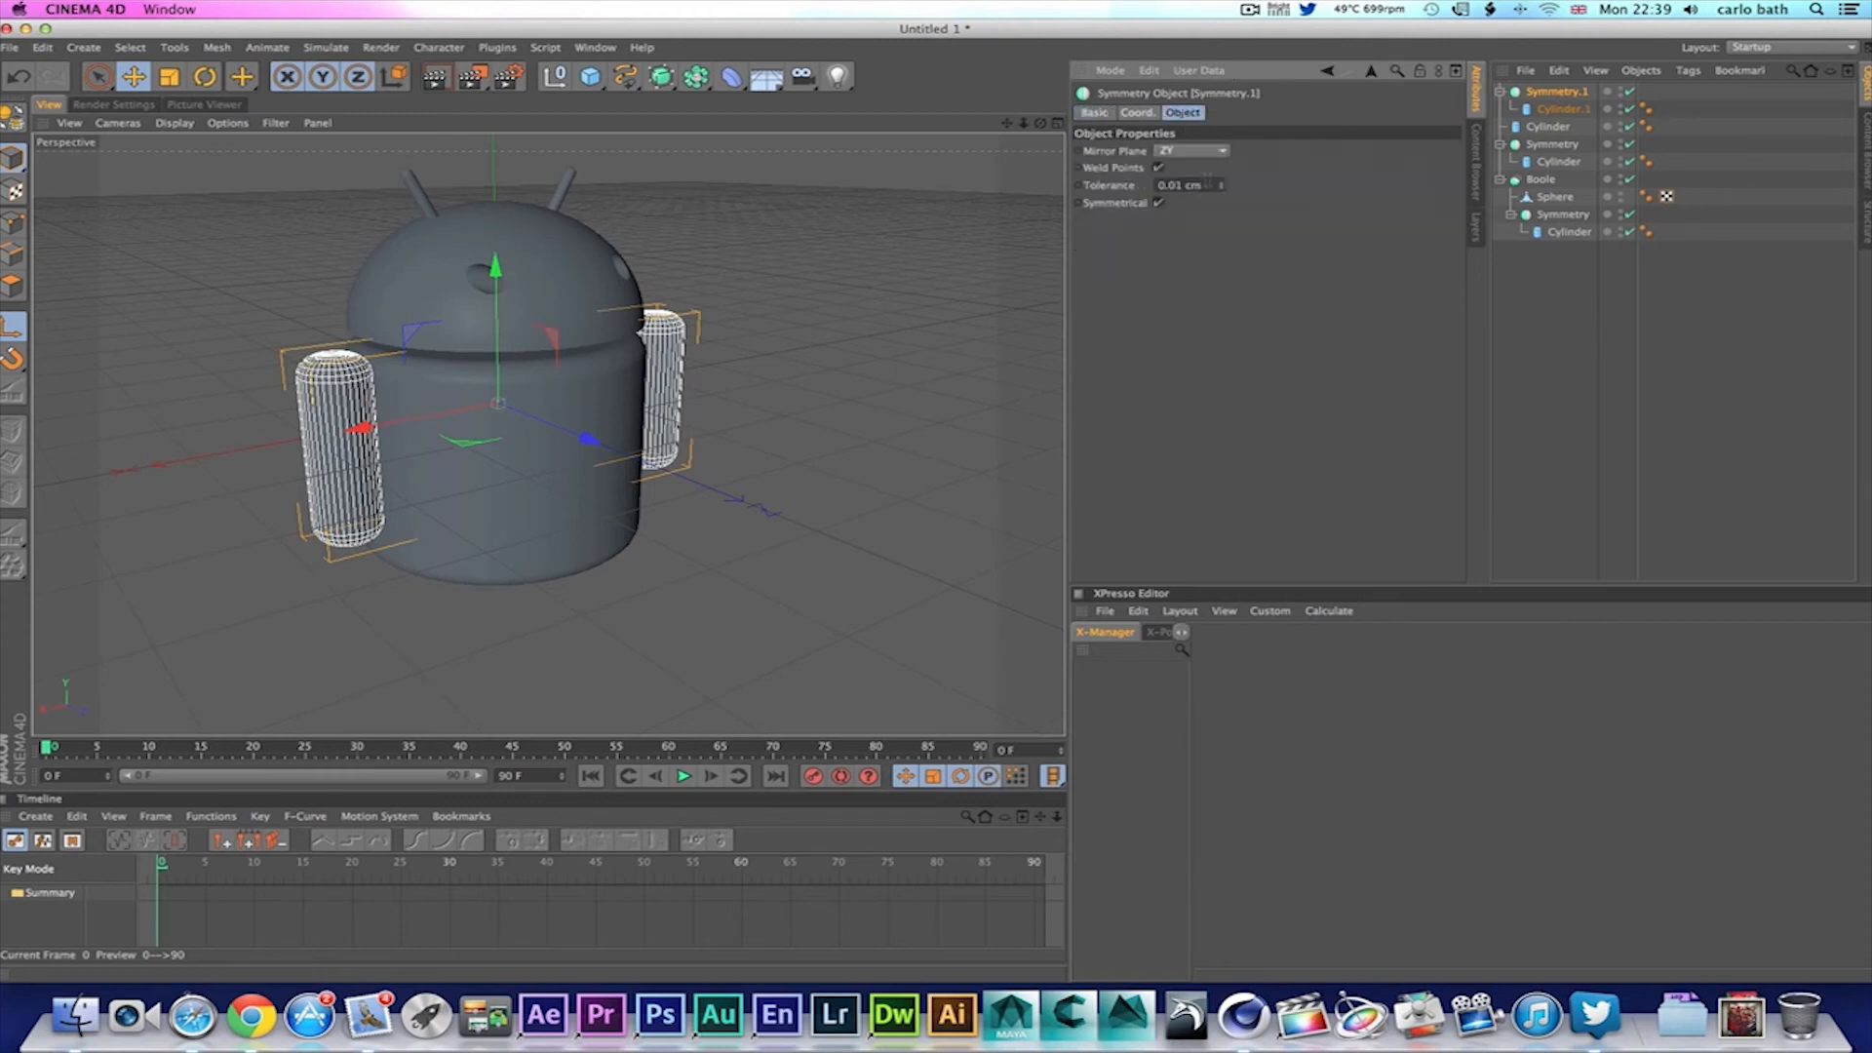
click(1561, 110)
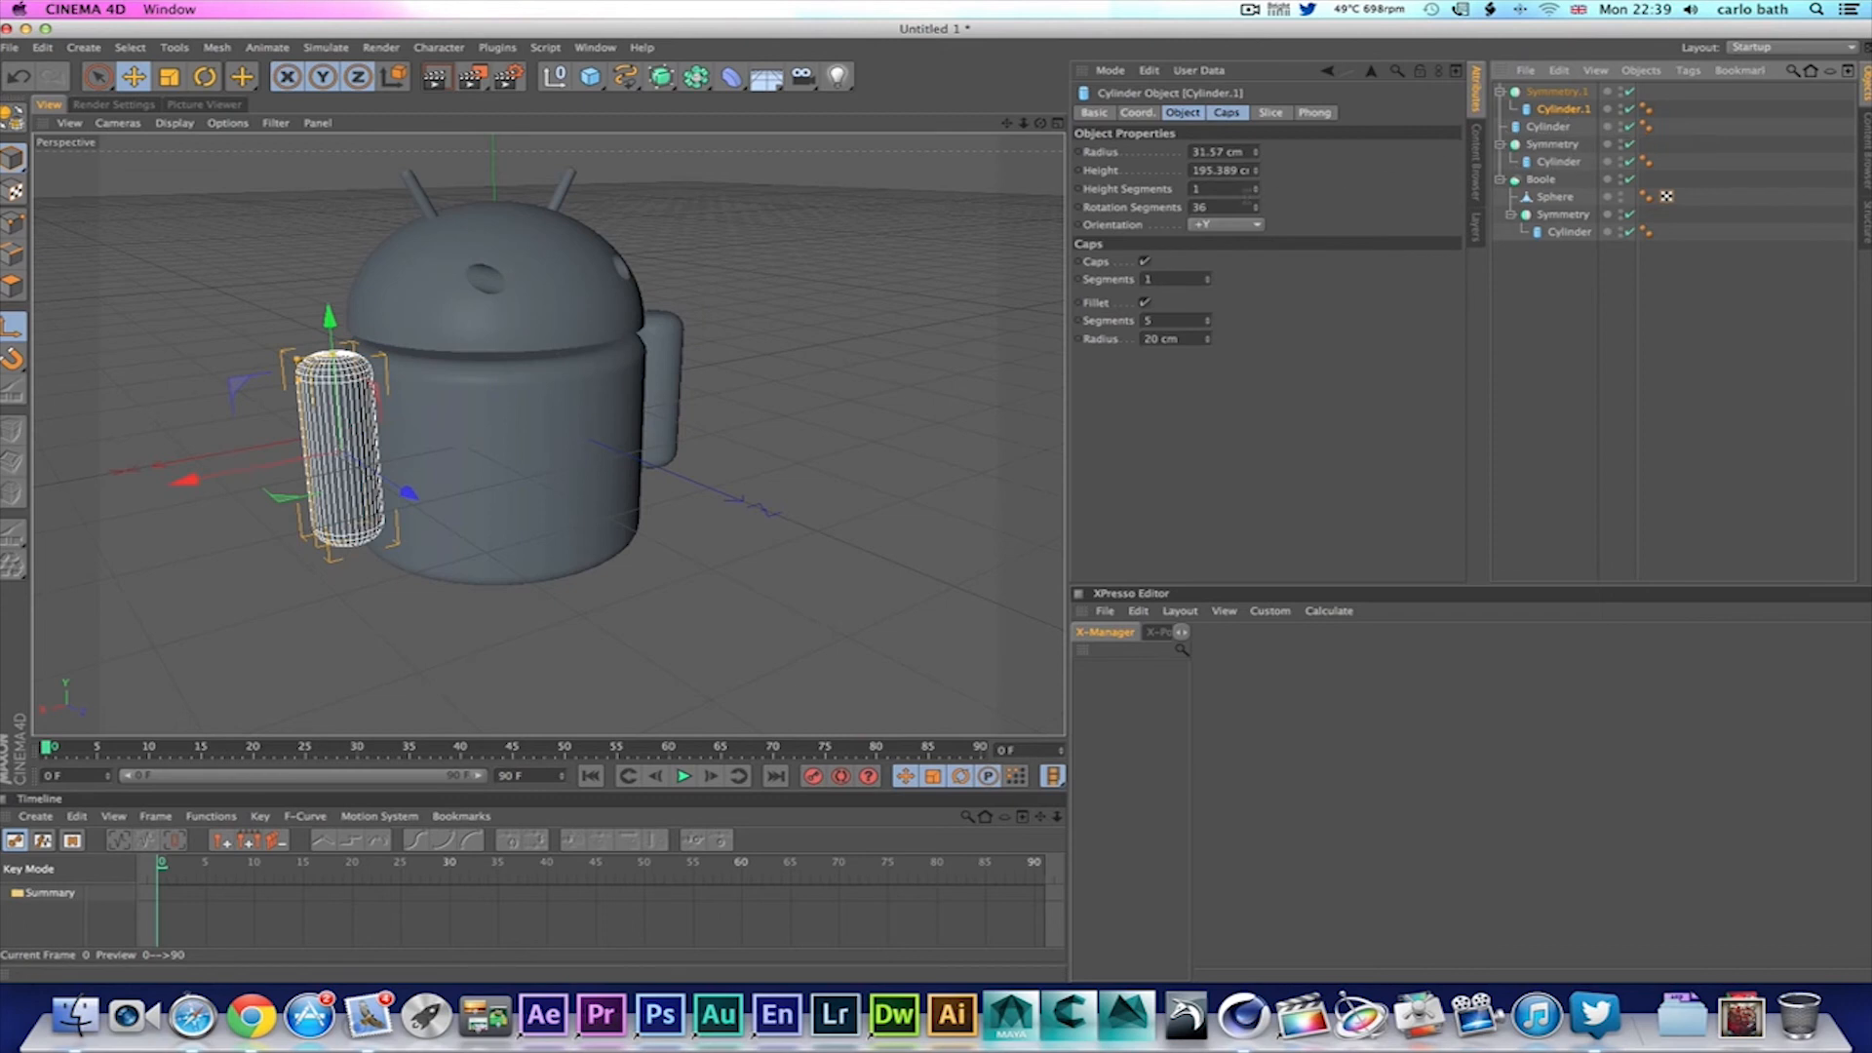
click(1171, 279)
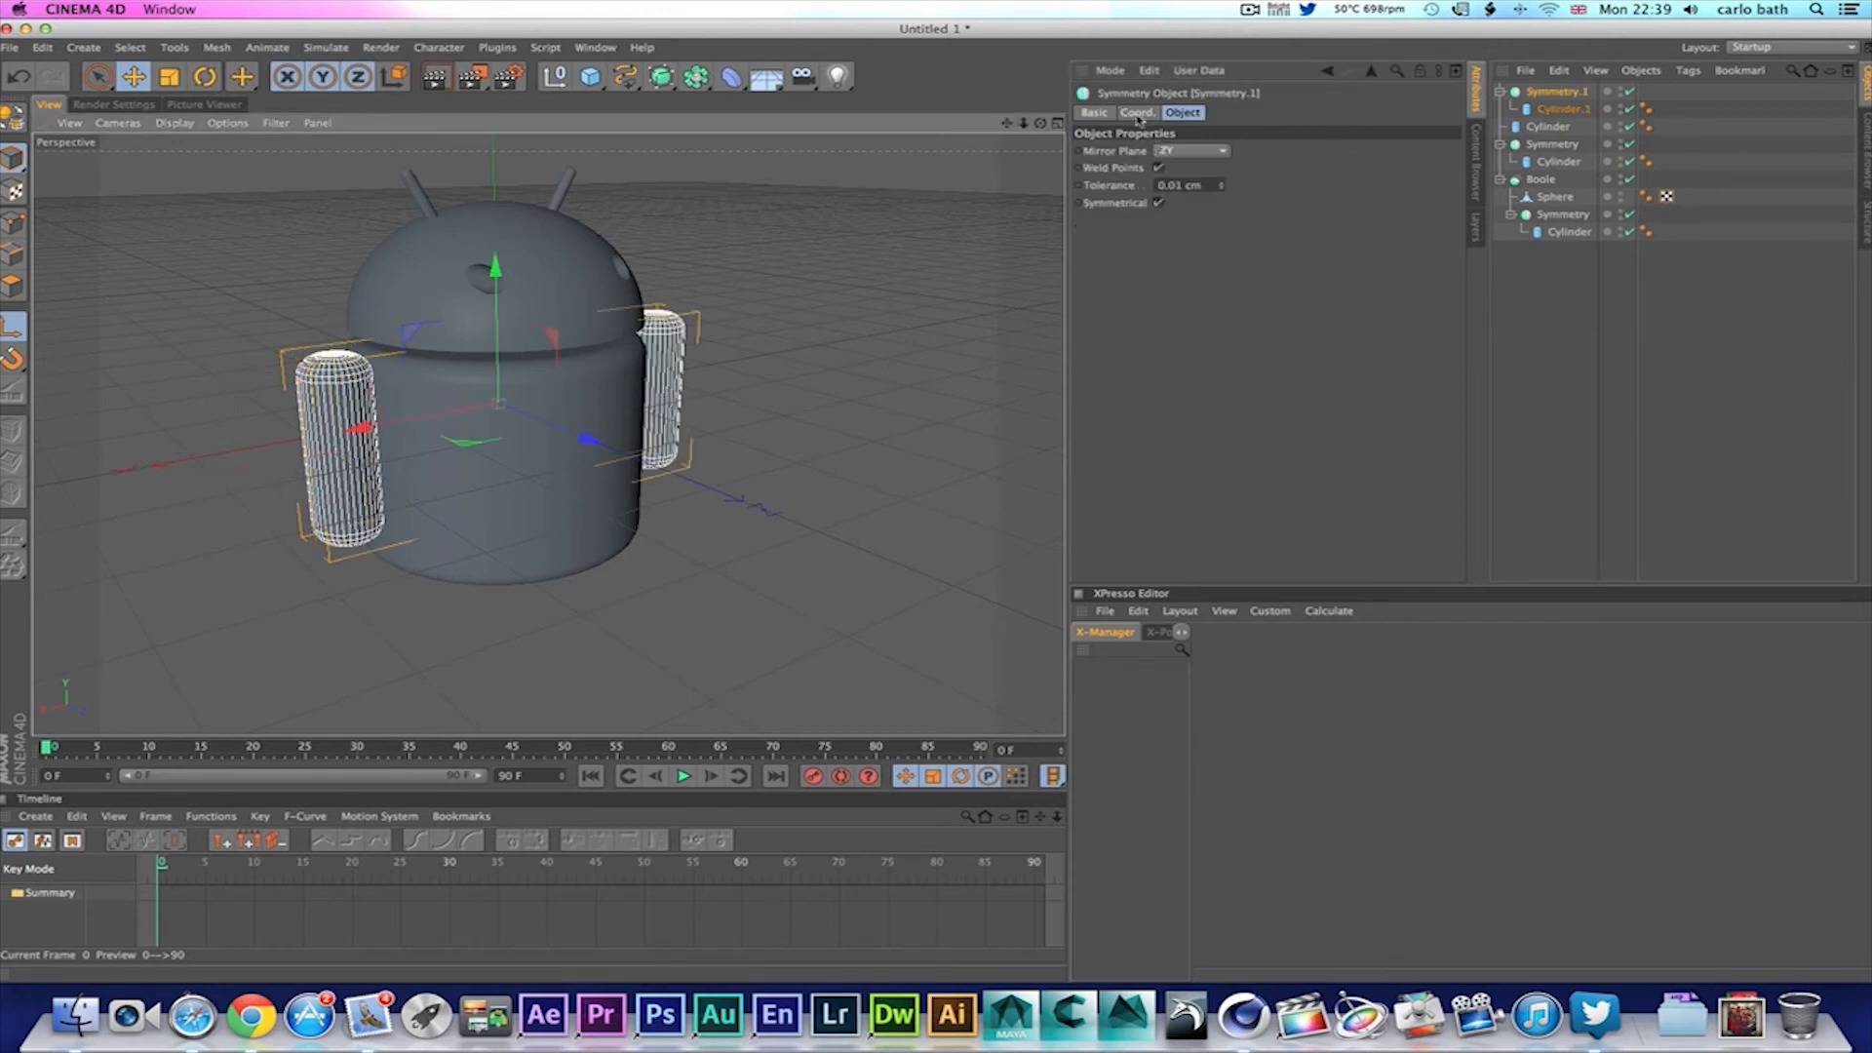
Step: Compare the settings of the arms' Symmetry object, the body cylinder and the arm cylinder
click(1136, 112)
click(1093, 113)
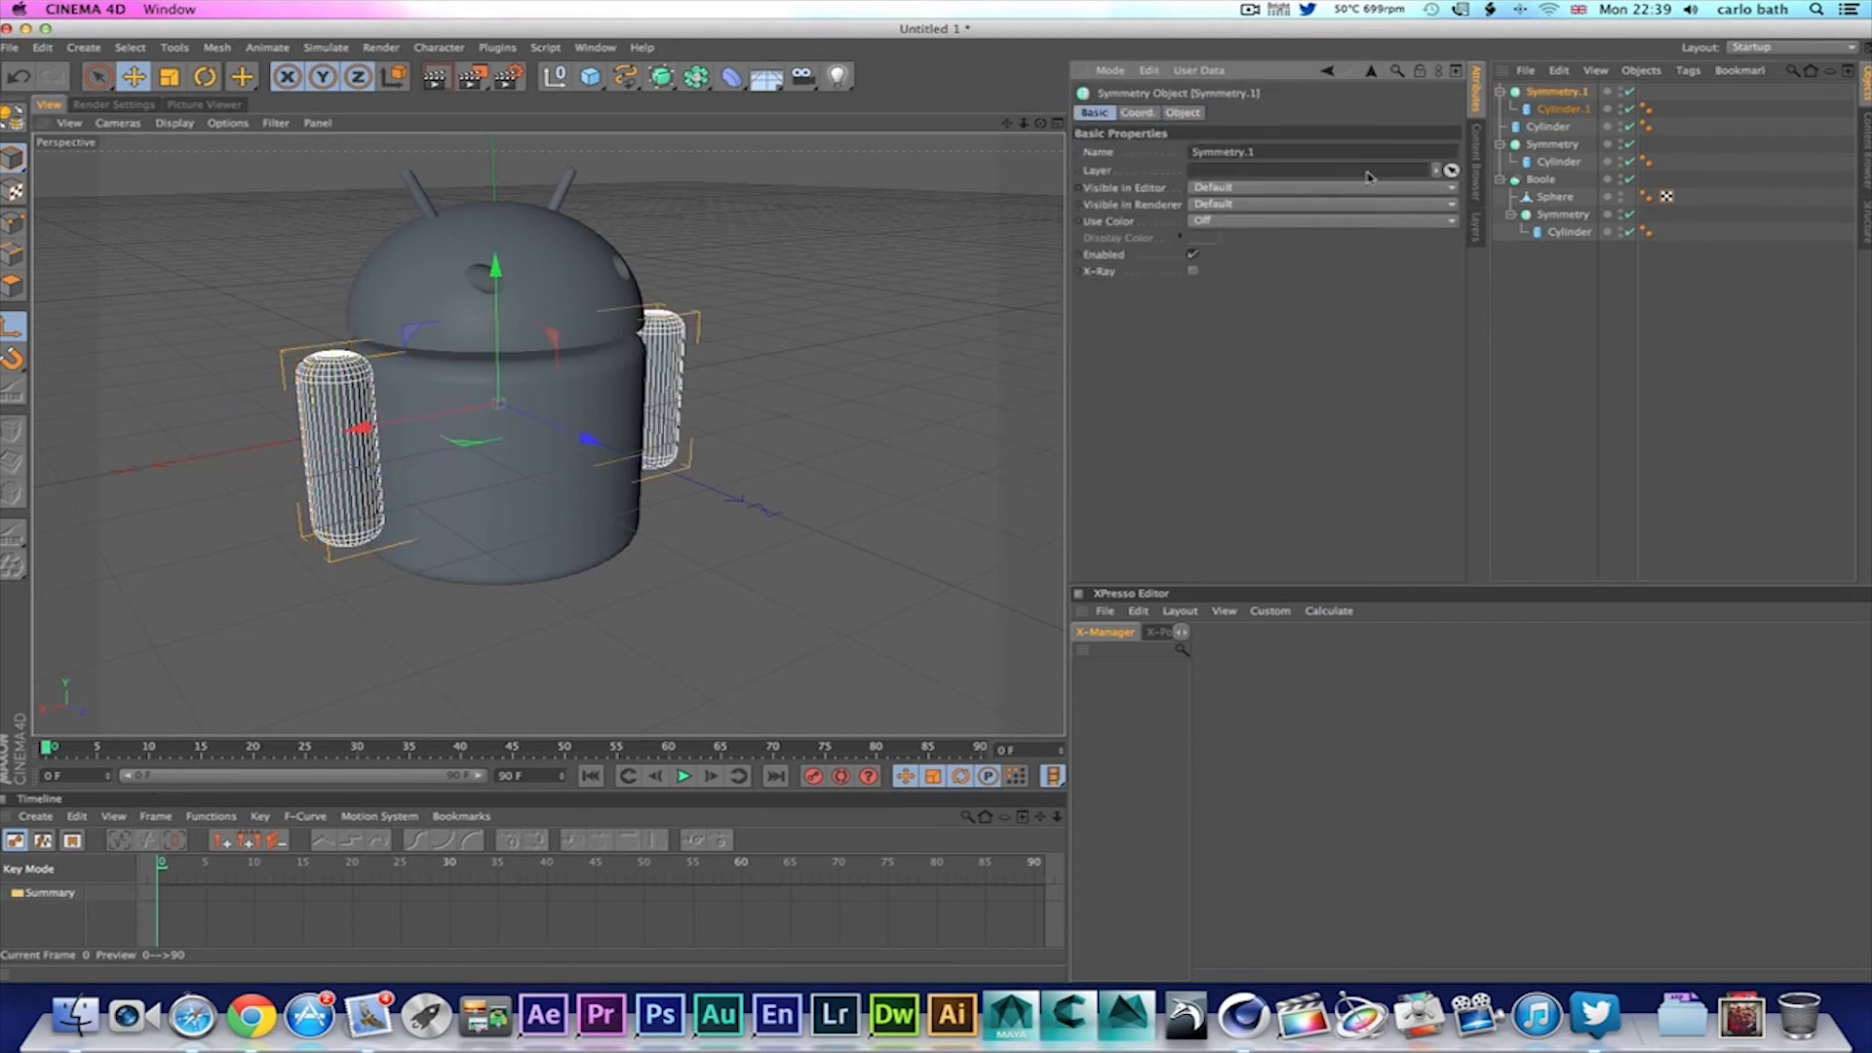
click(1564, 127)
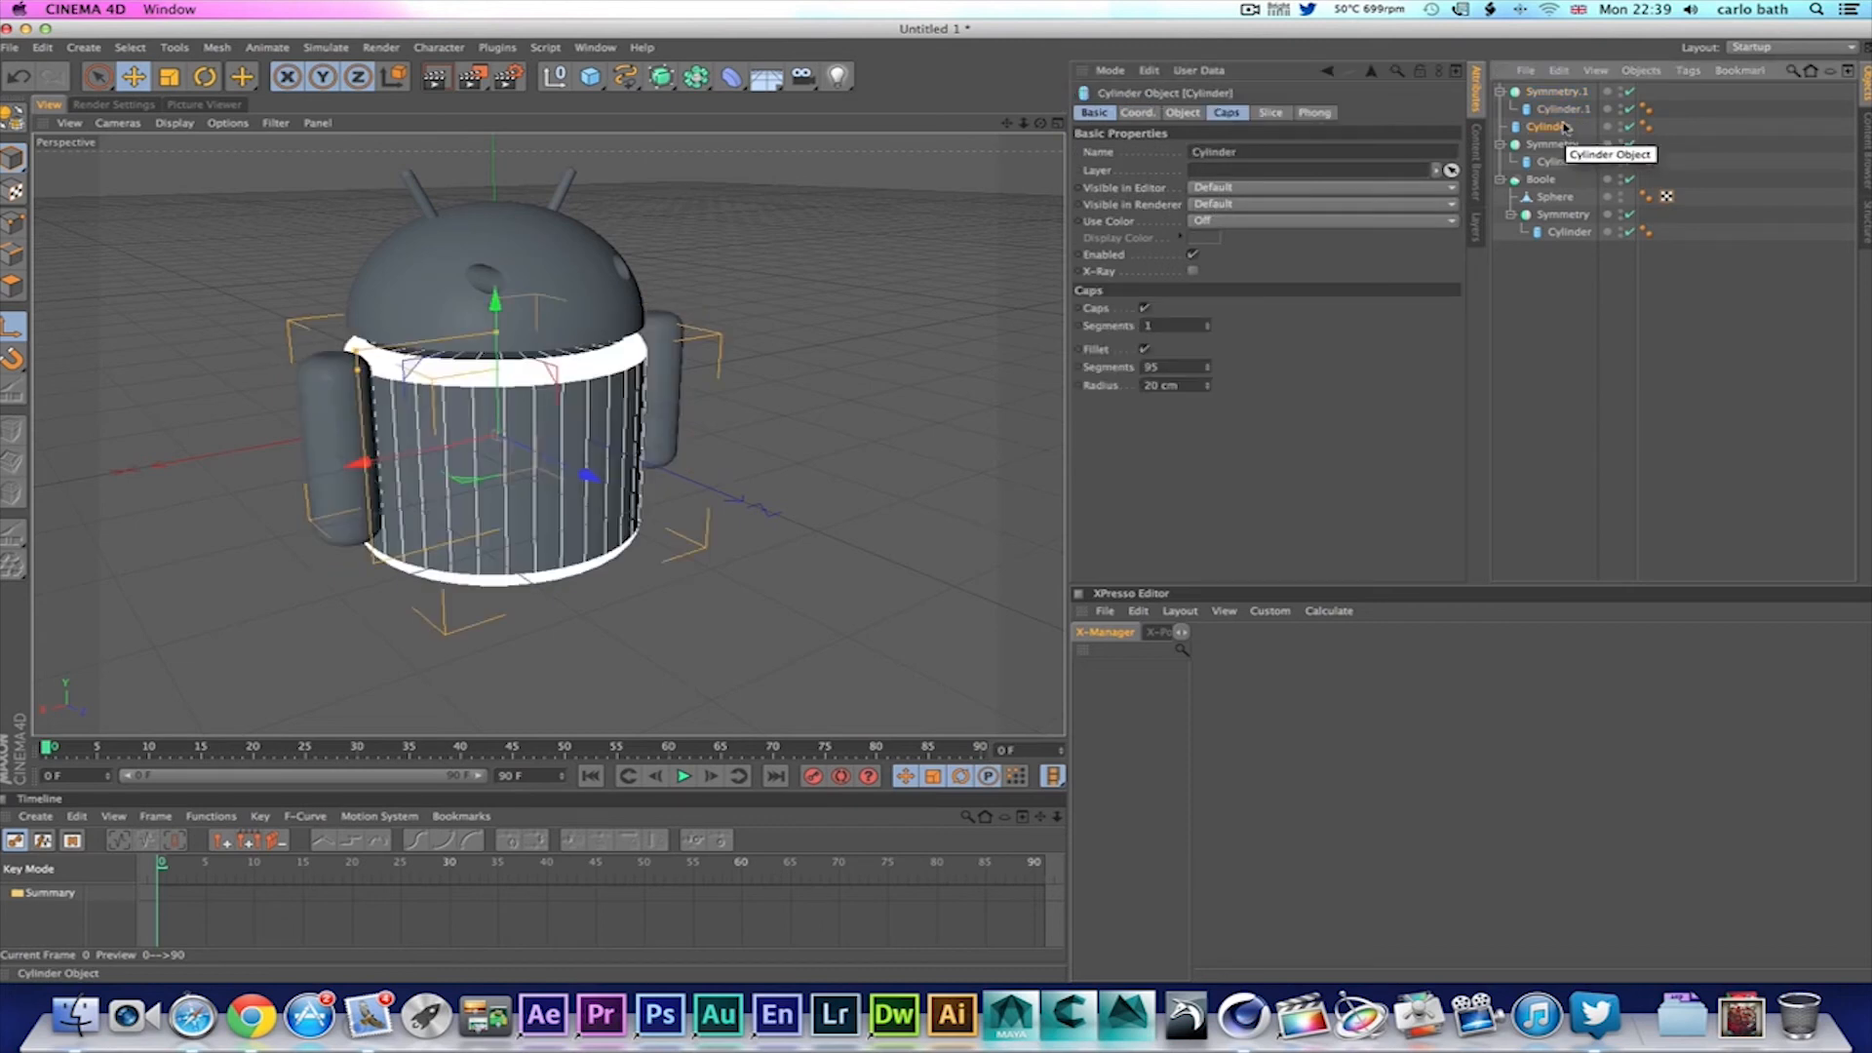
click(1548, 109)
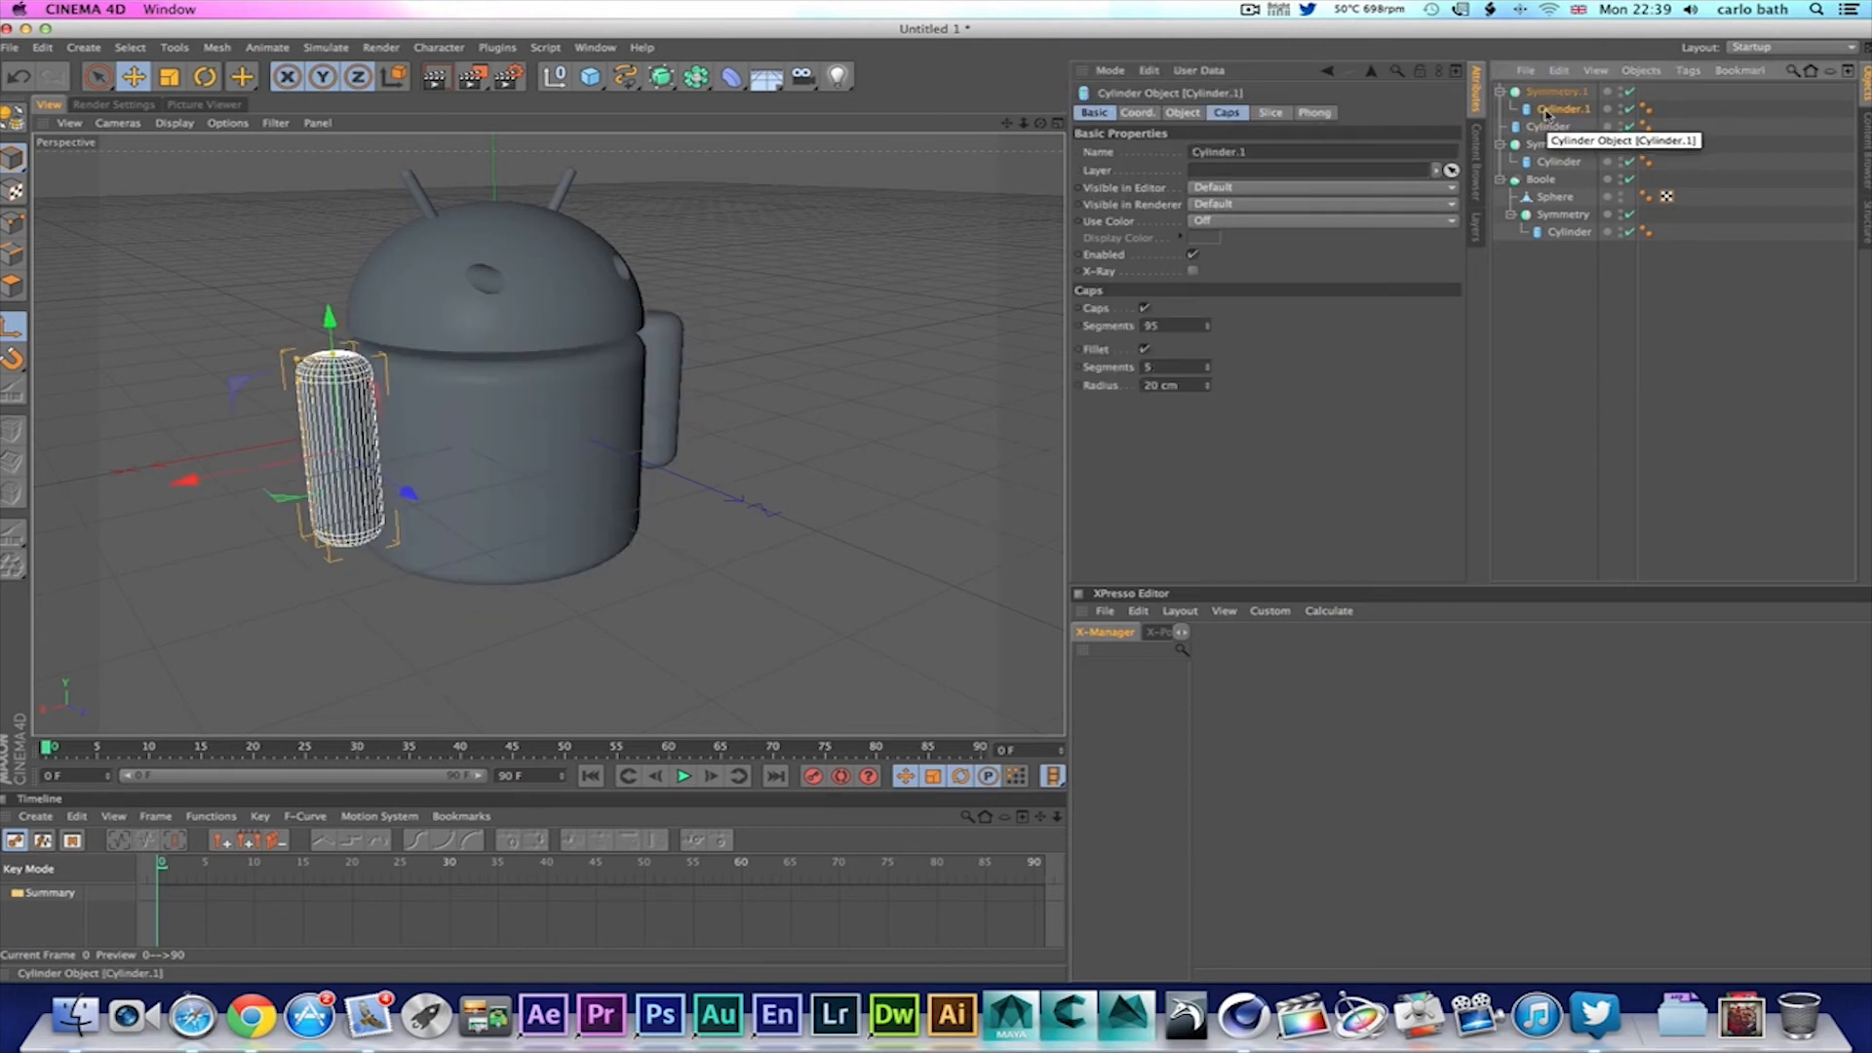
click(669, 391)
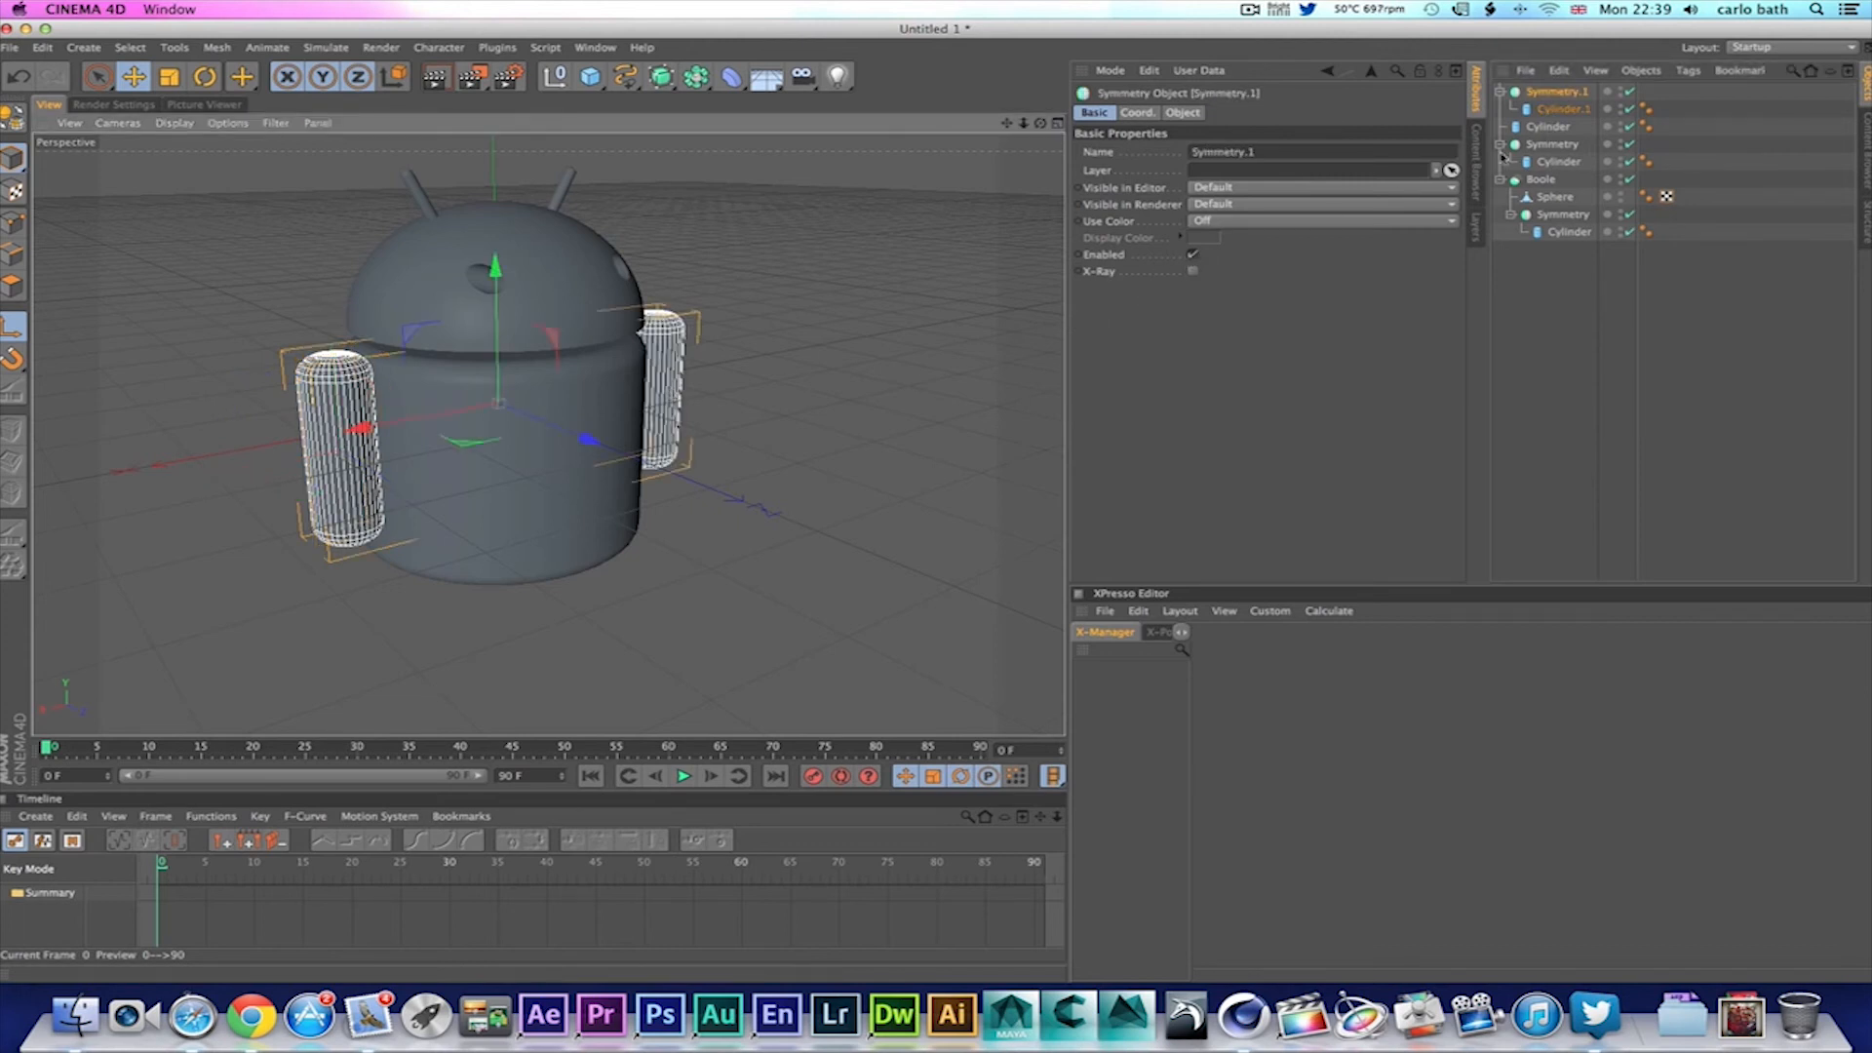
Step: Inspect the body cylinder's cap settings and the overall shape of the robot in the Perspective view
click(1548, 127)
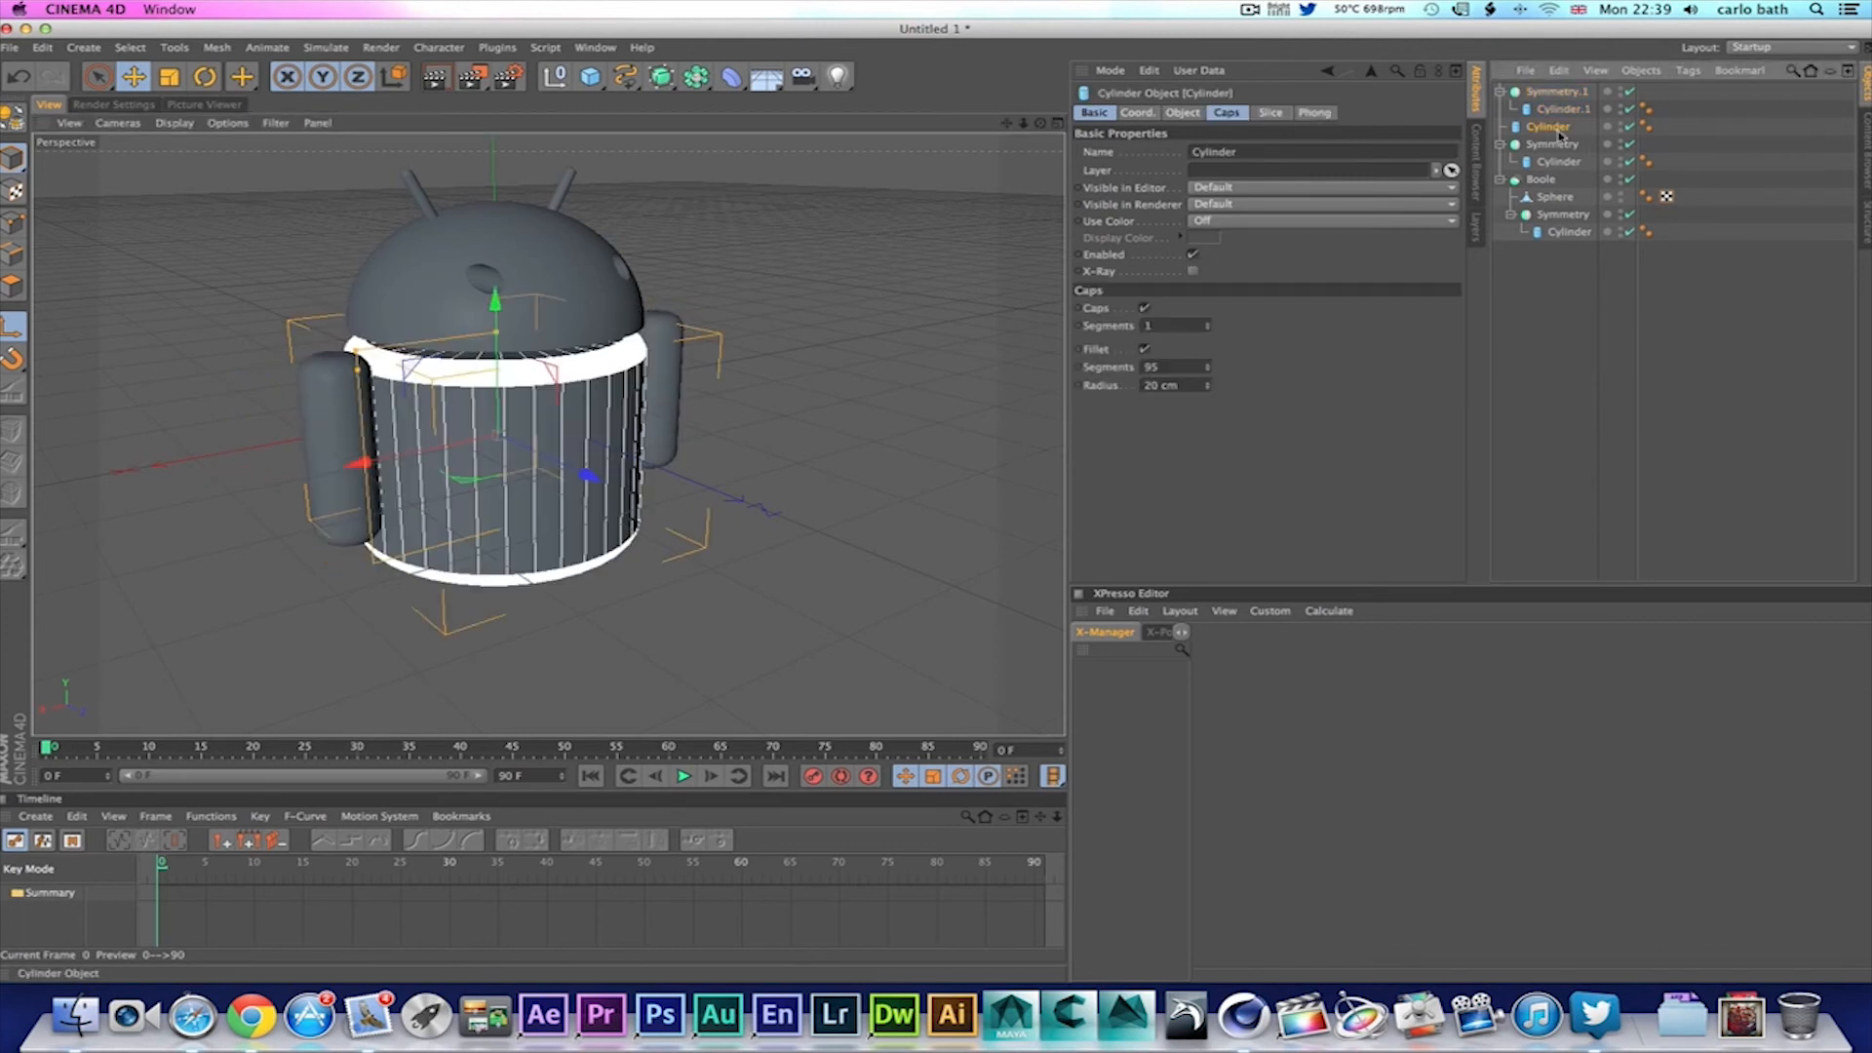
click(706, 395)
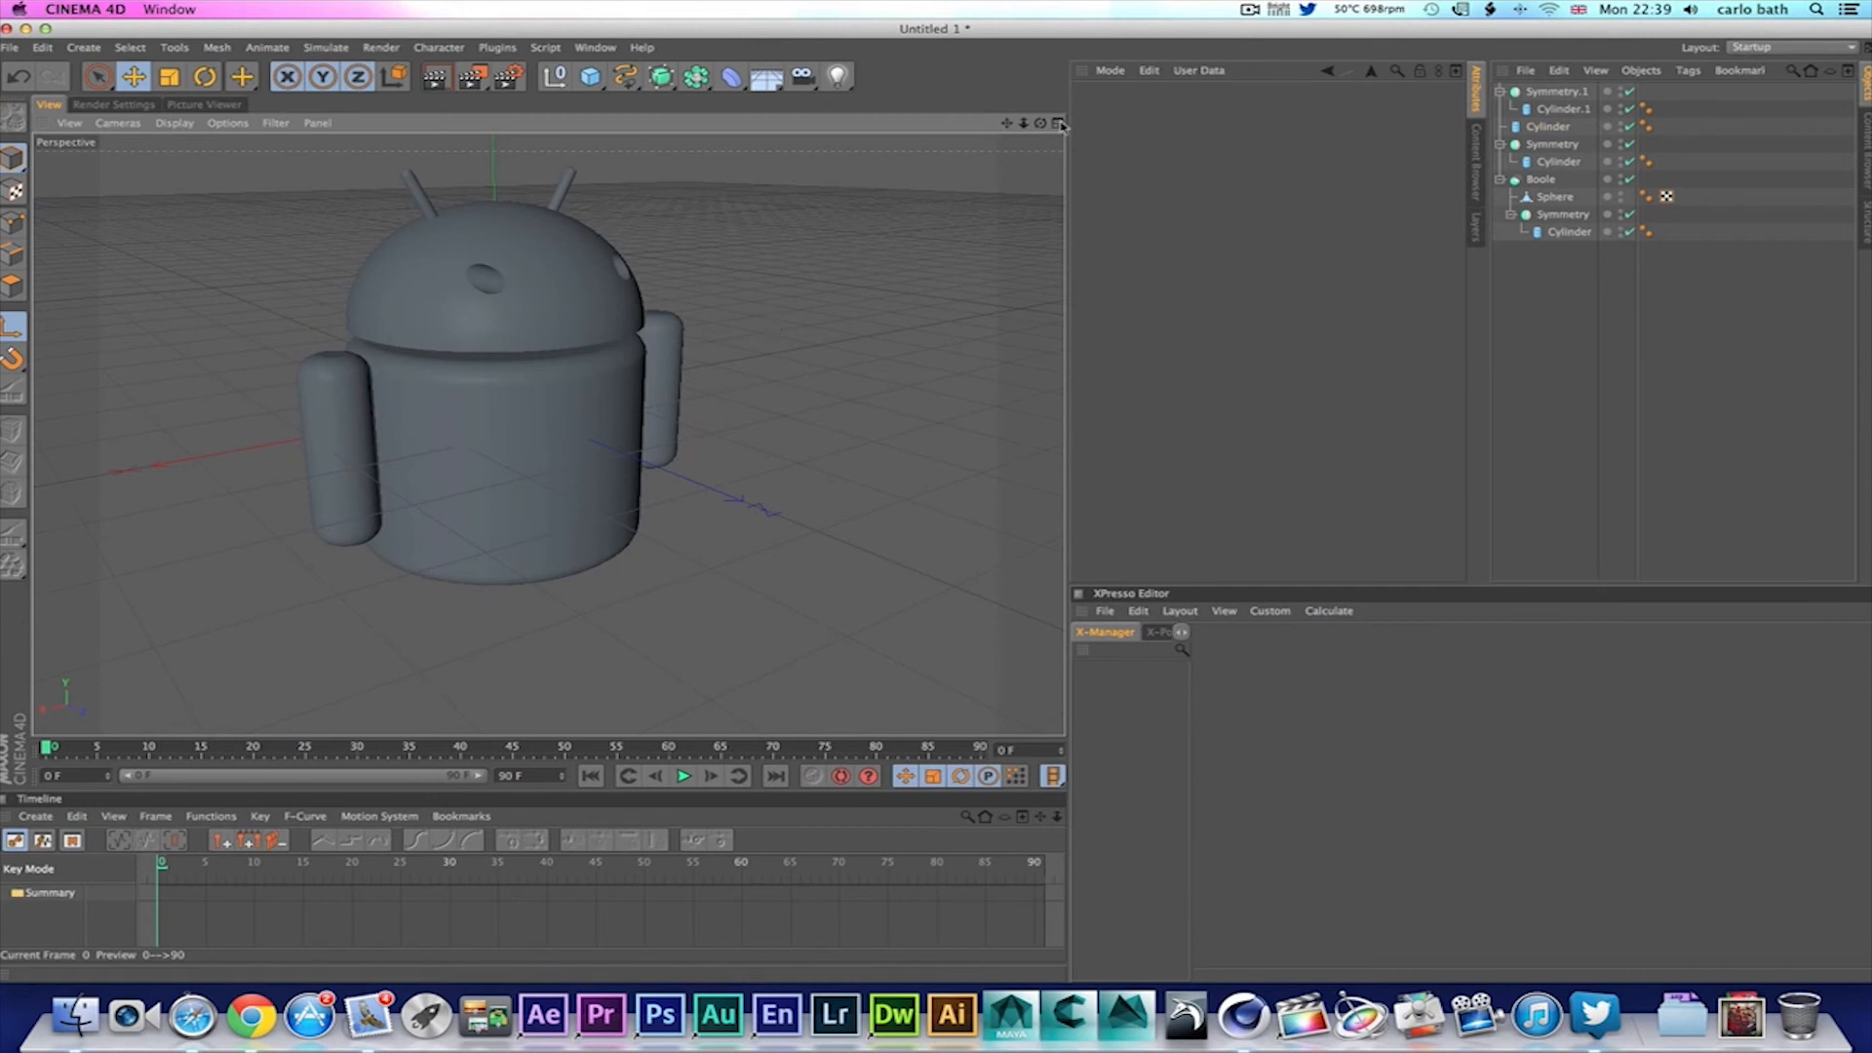
drag(1040, 123, 548, 434)
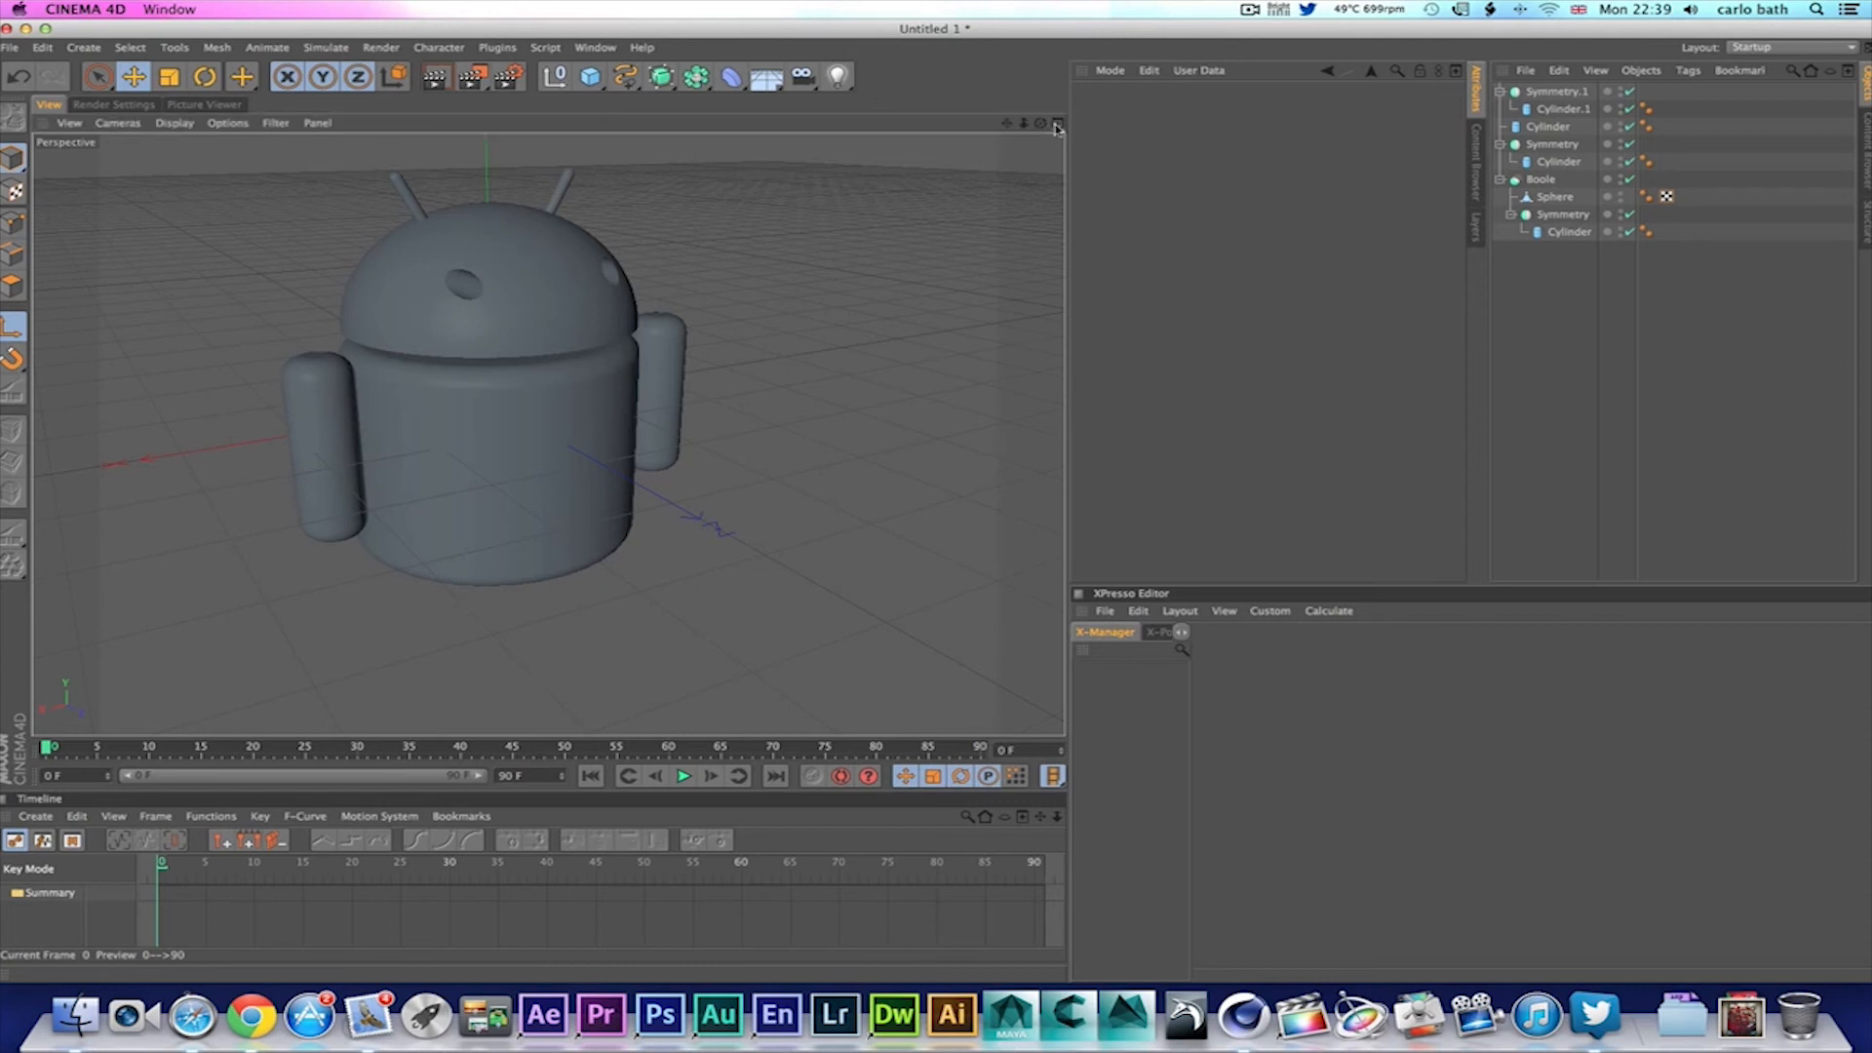
Step: Add a cylinder in the maximised front view and move it over the right-hand leg of the reference logo
click(1057, 124)
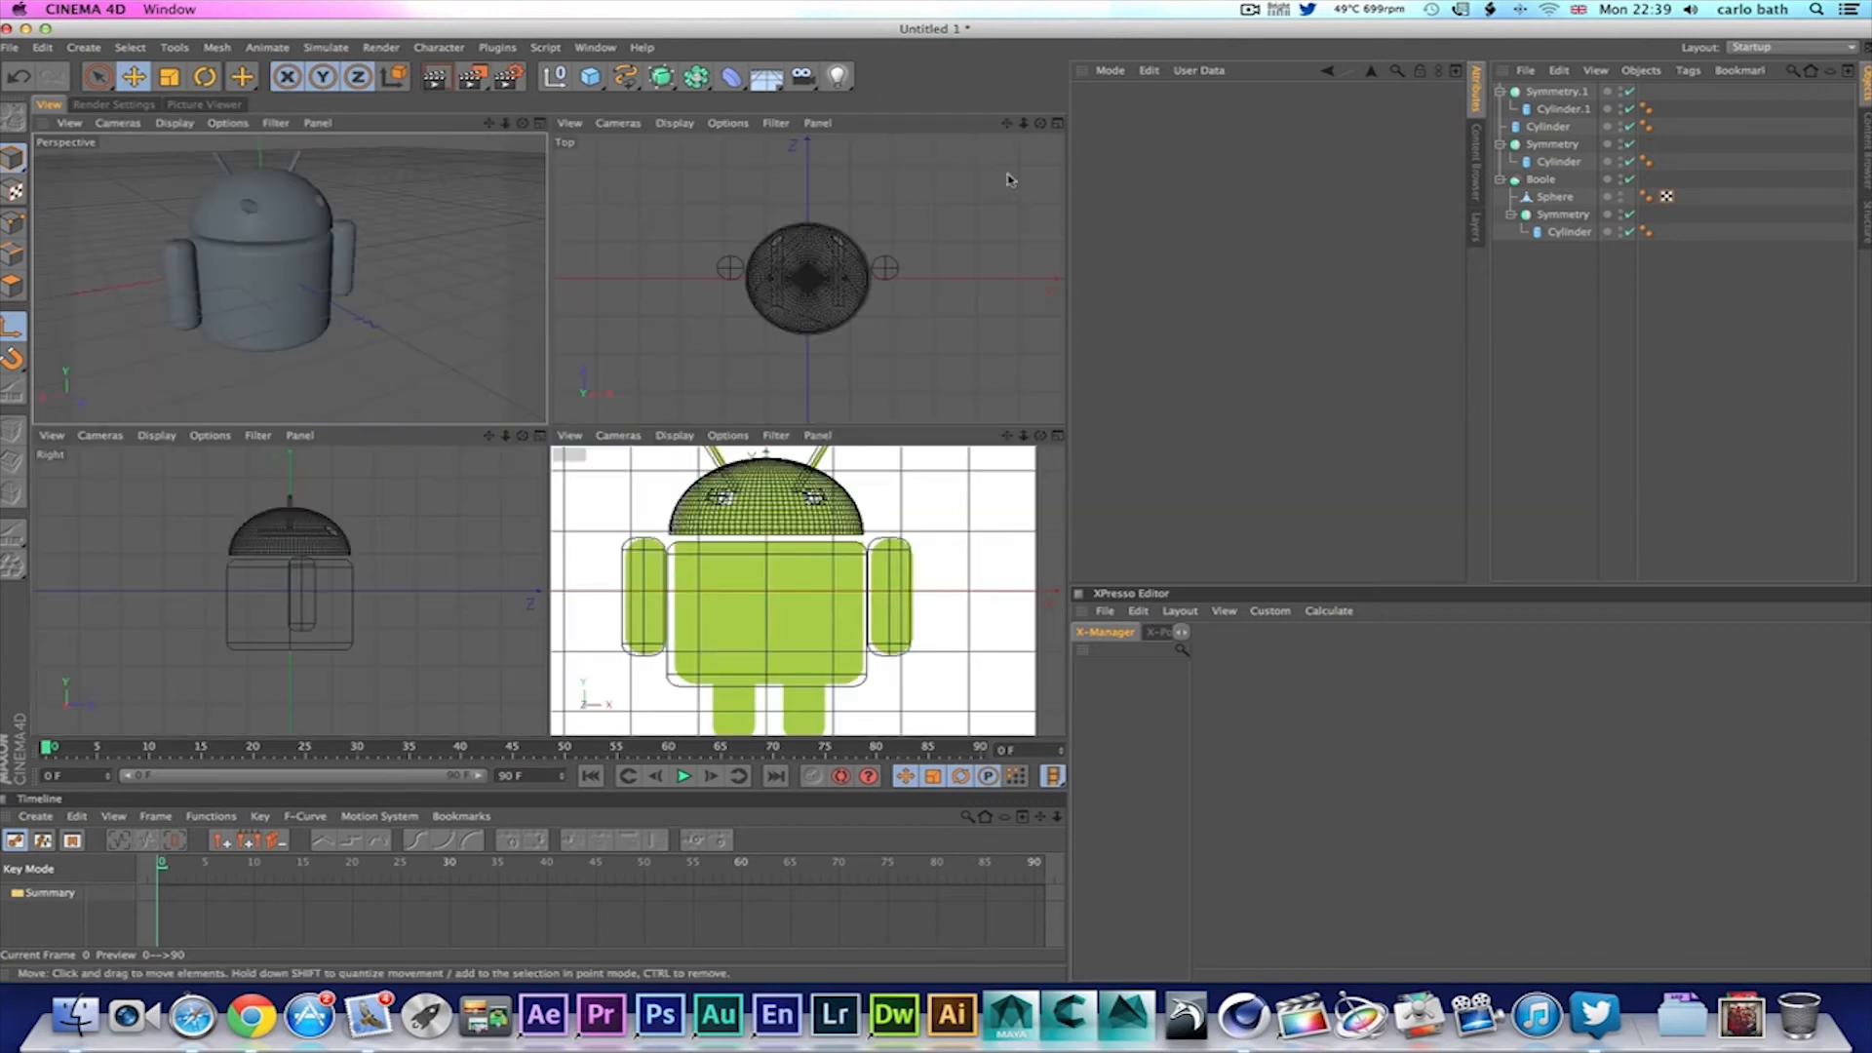
click(1057, 436)
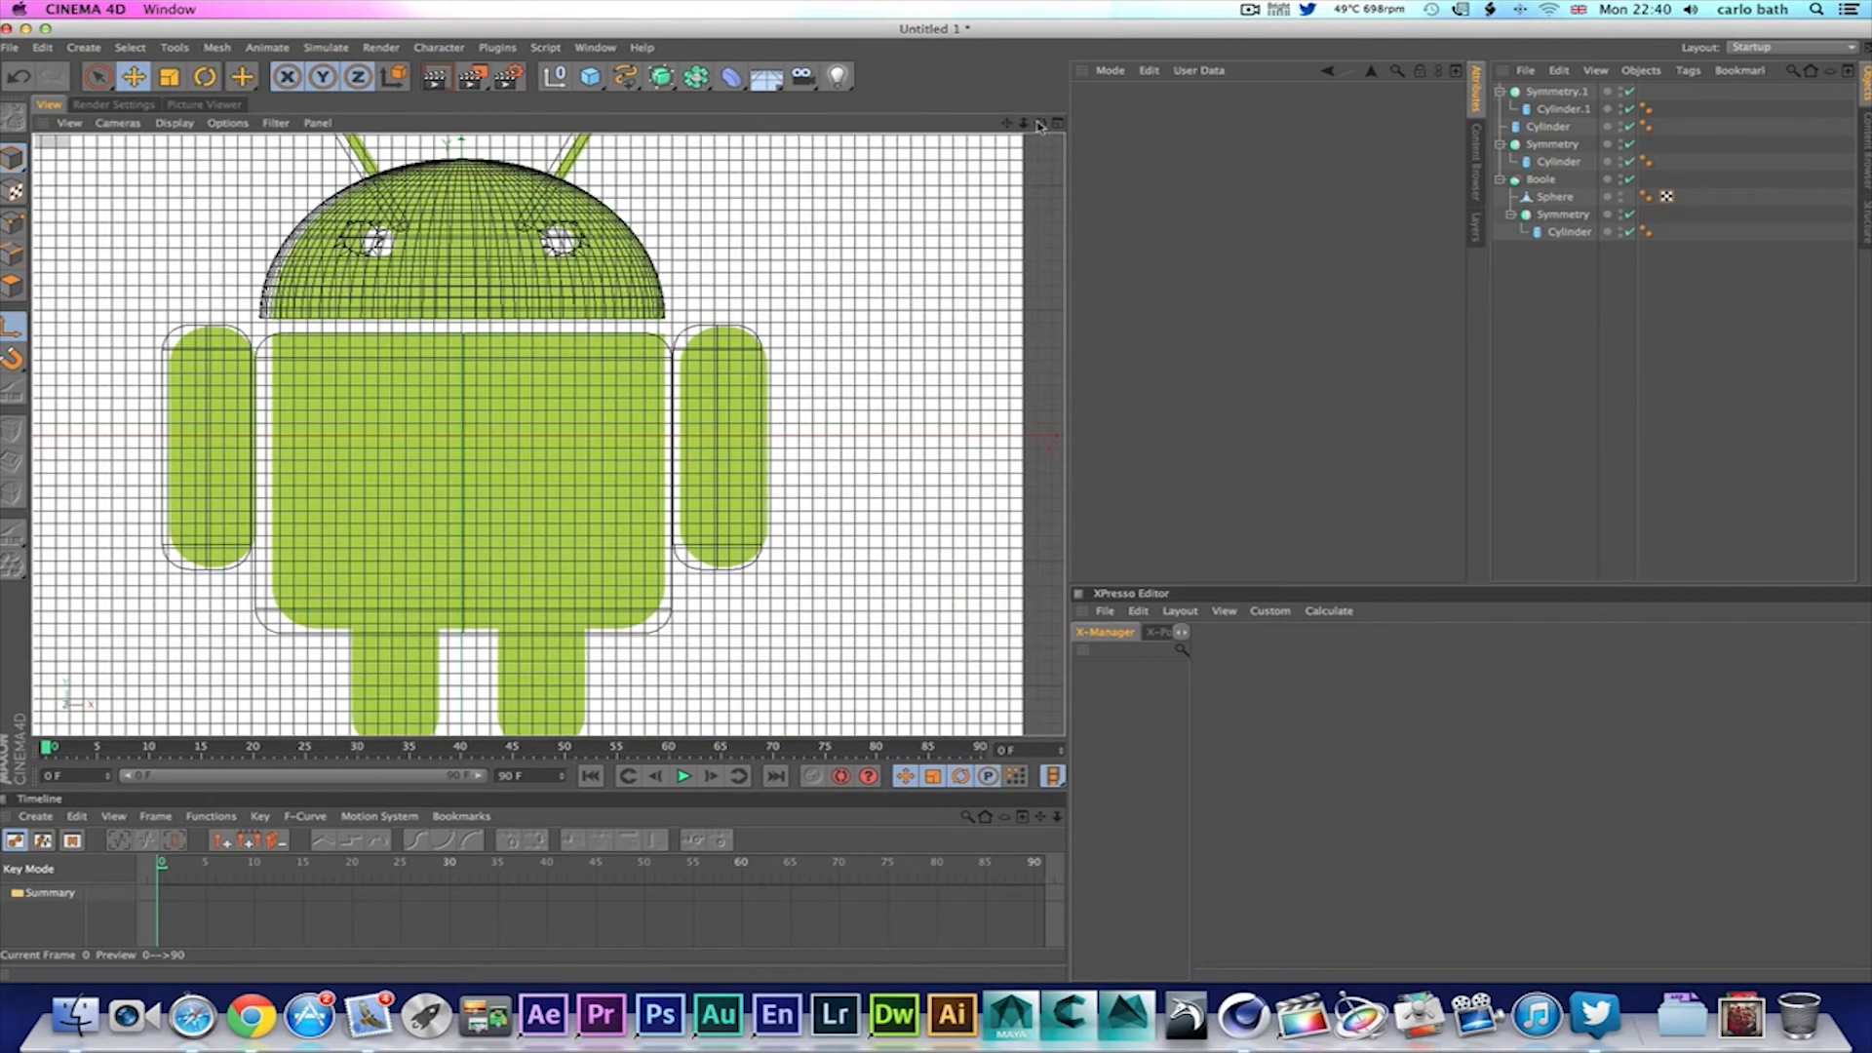
drag(1007, 123, 1039, 66)
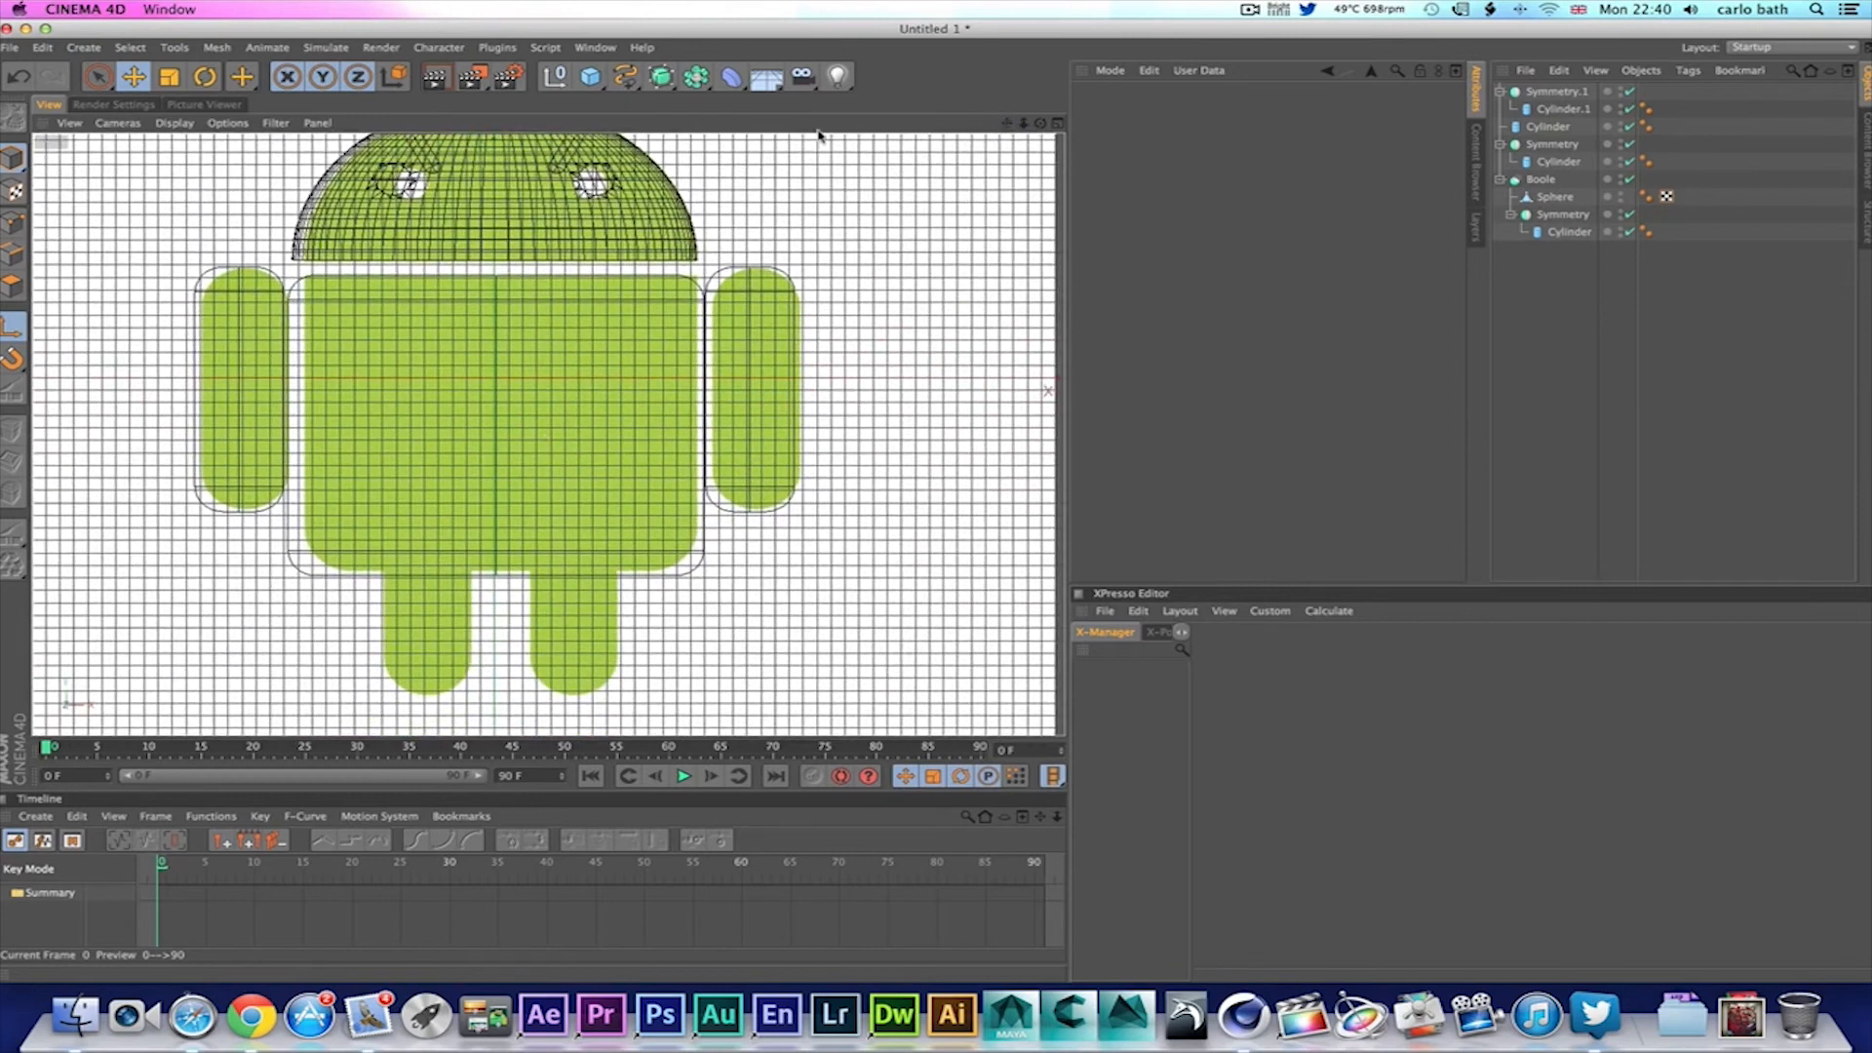
click(592, 78)
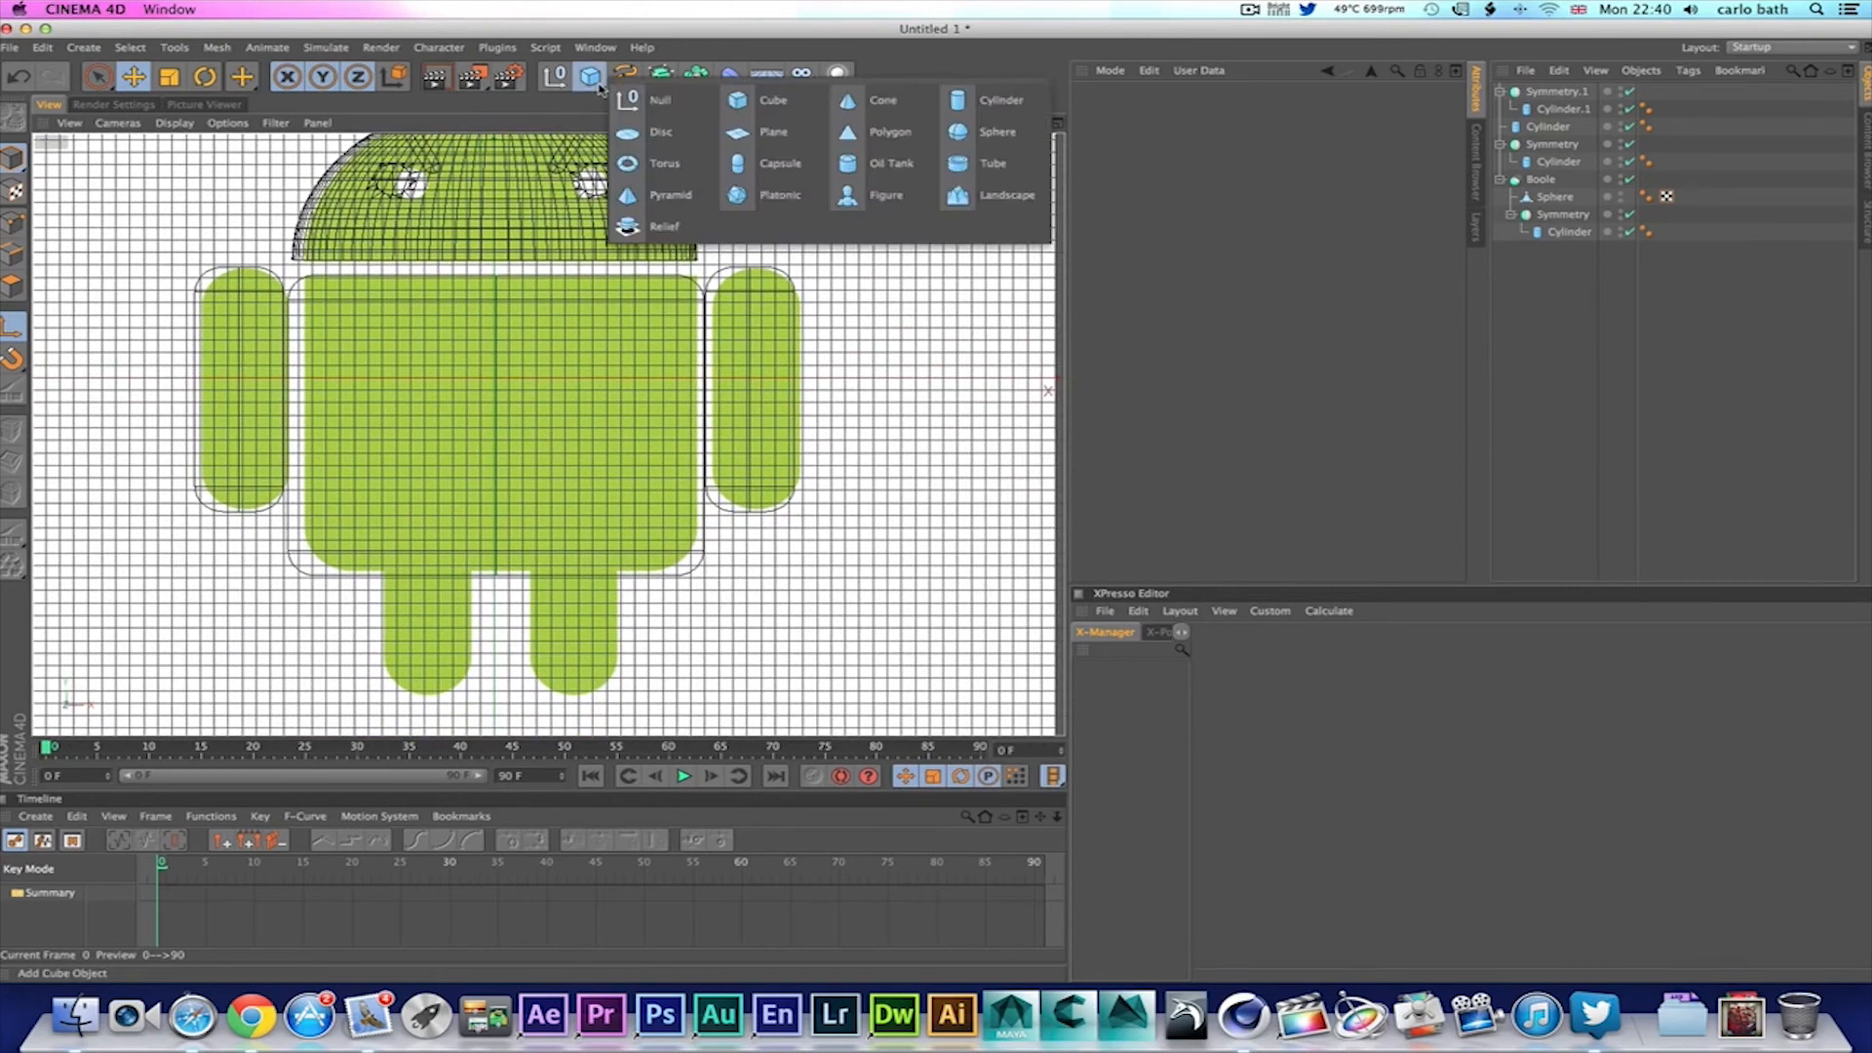
click(1017, 107)
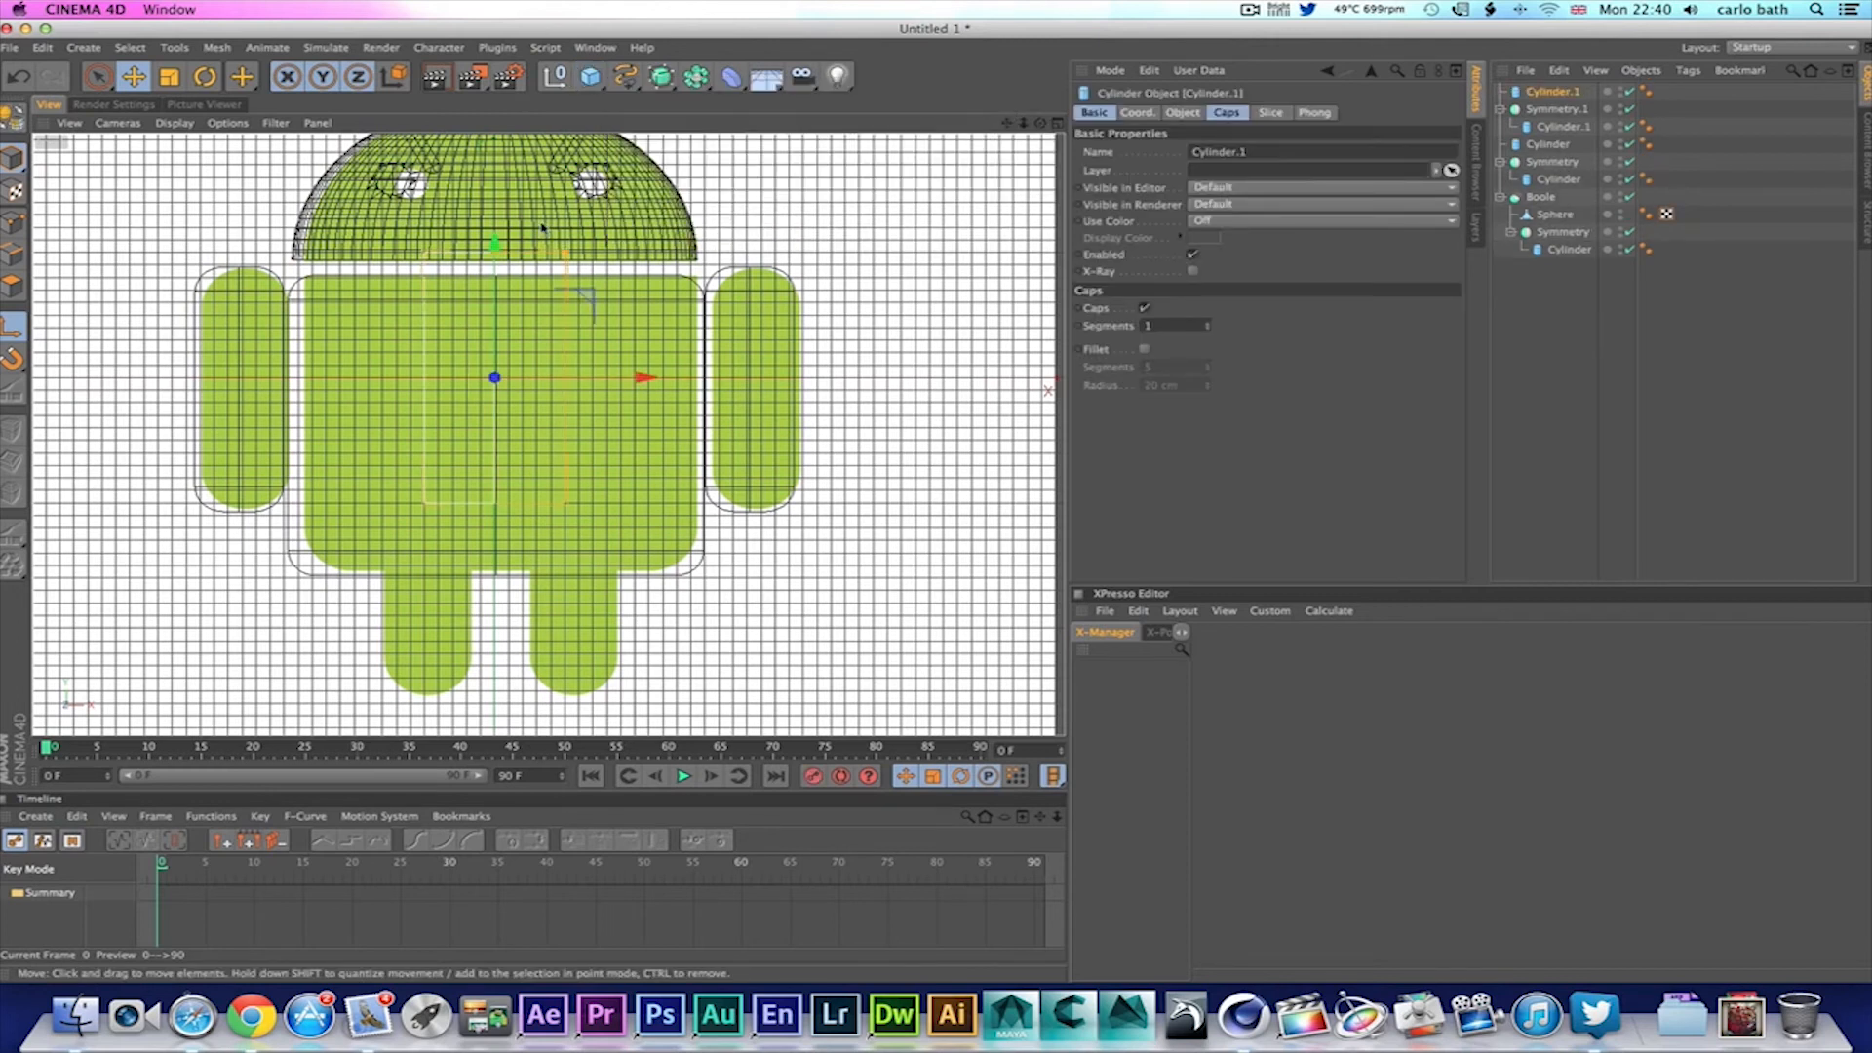
drag(495, 246, 436, 485)
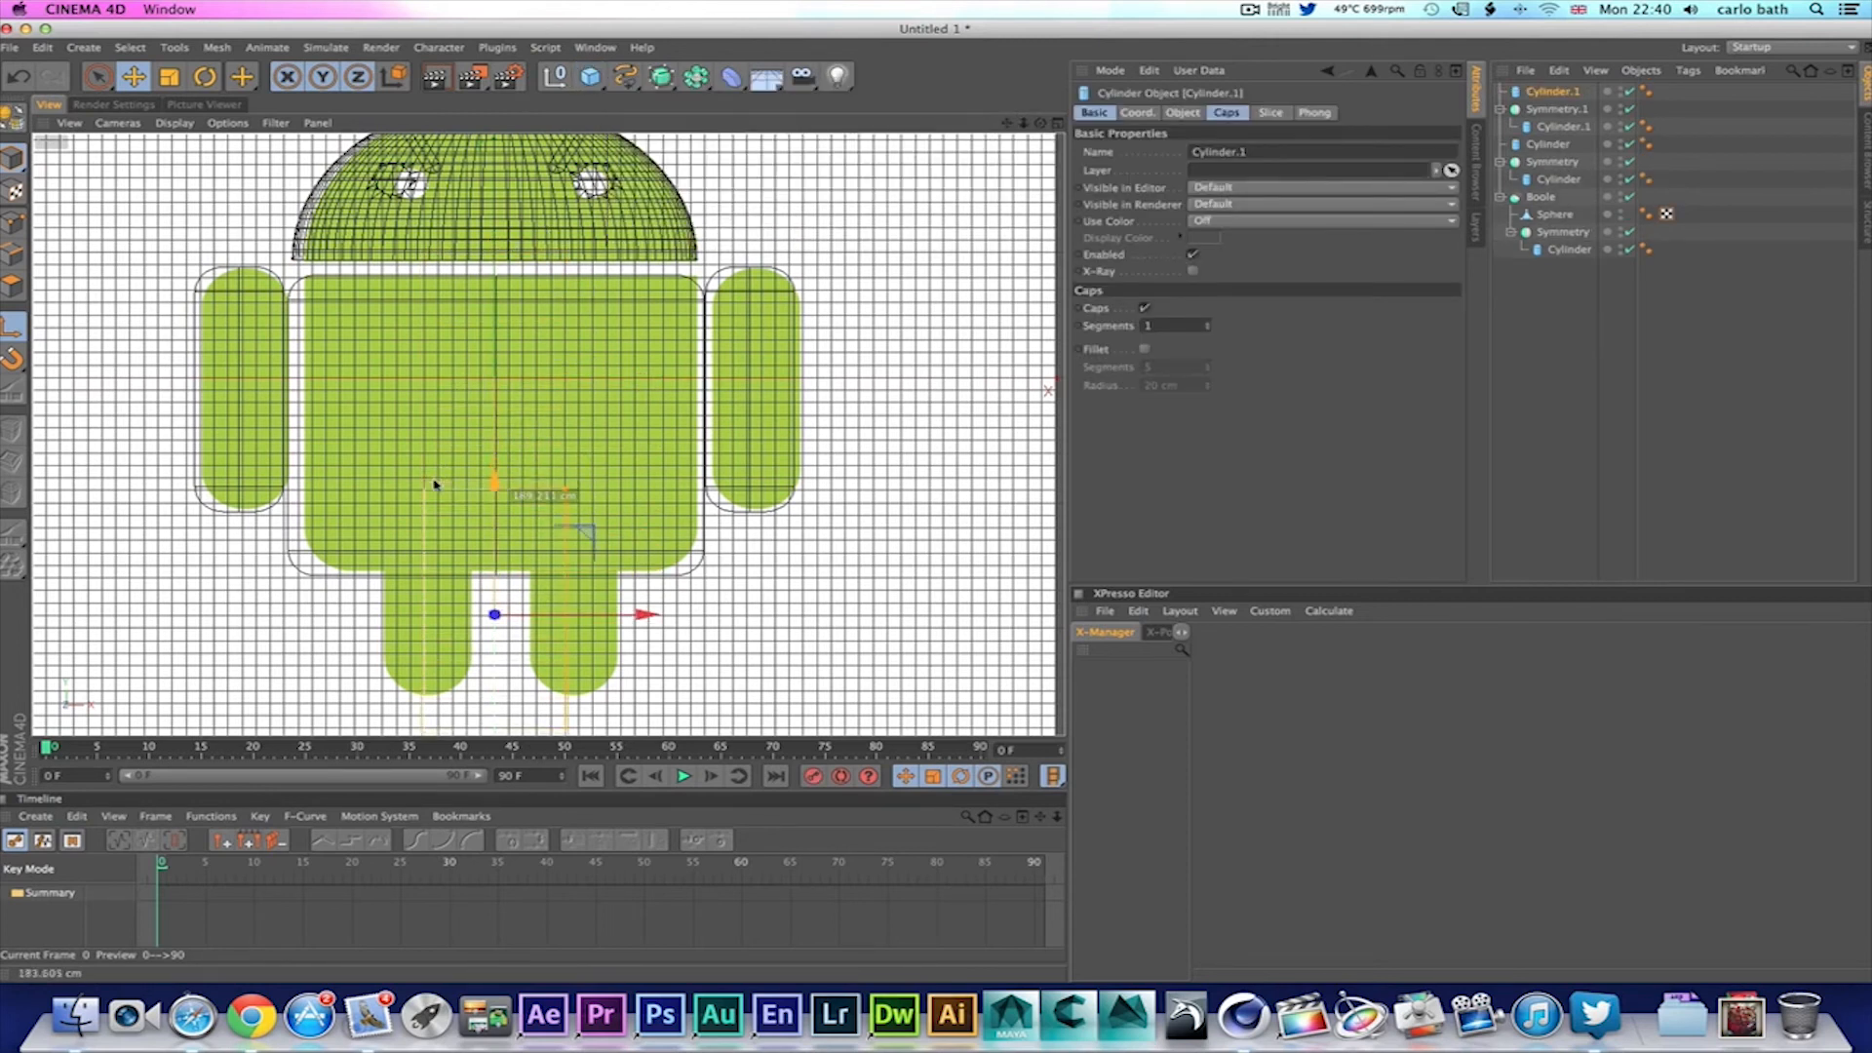
drag(642, 614, 724, 613)
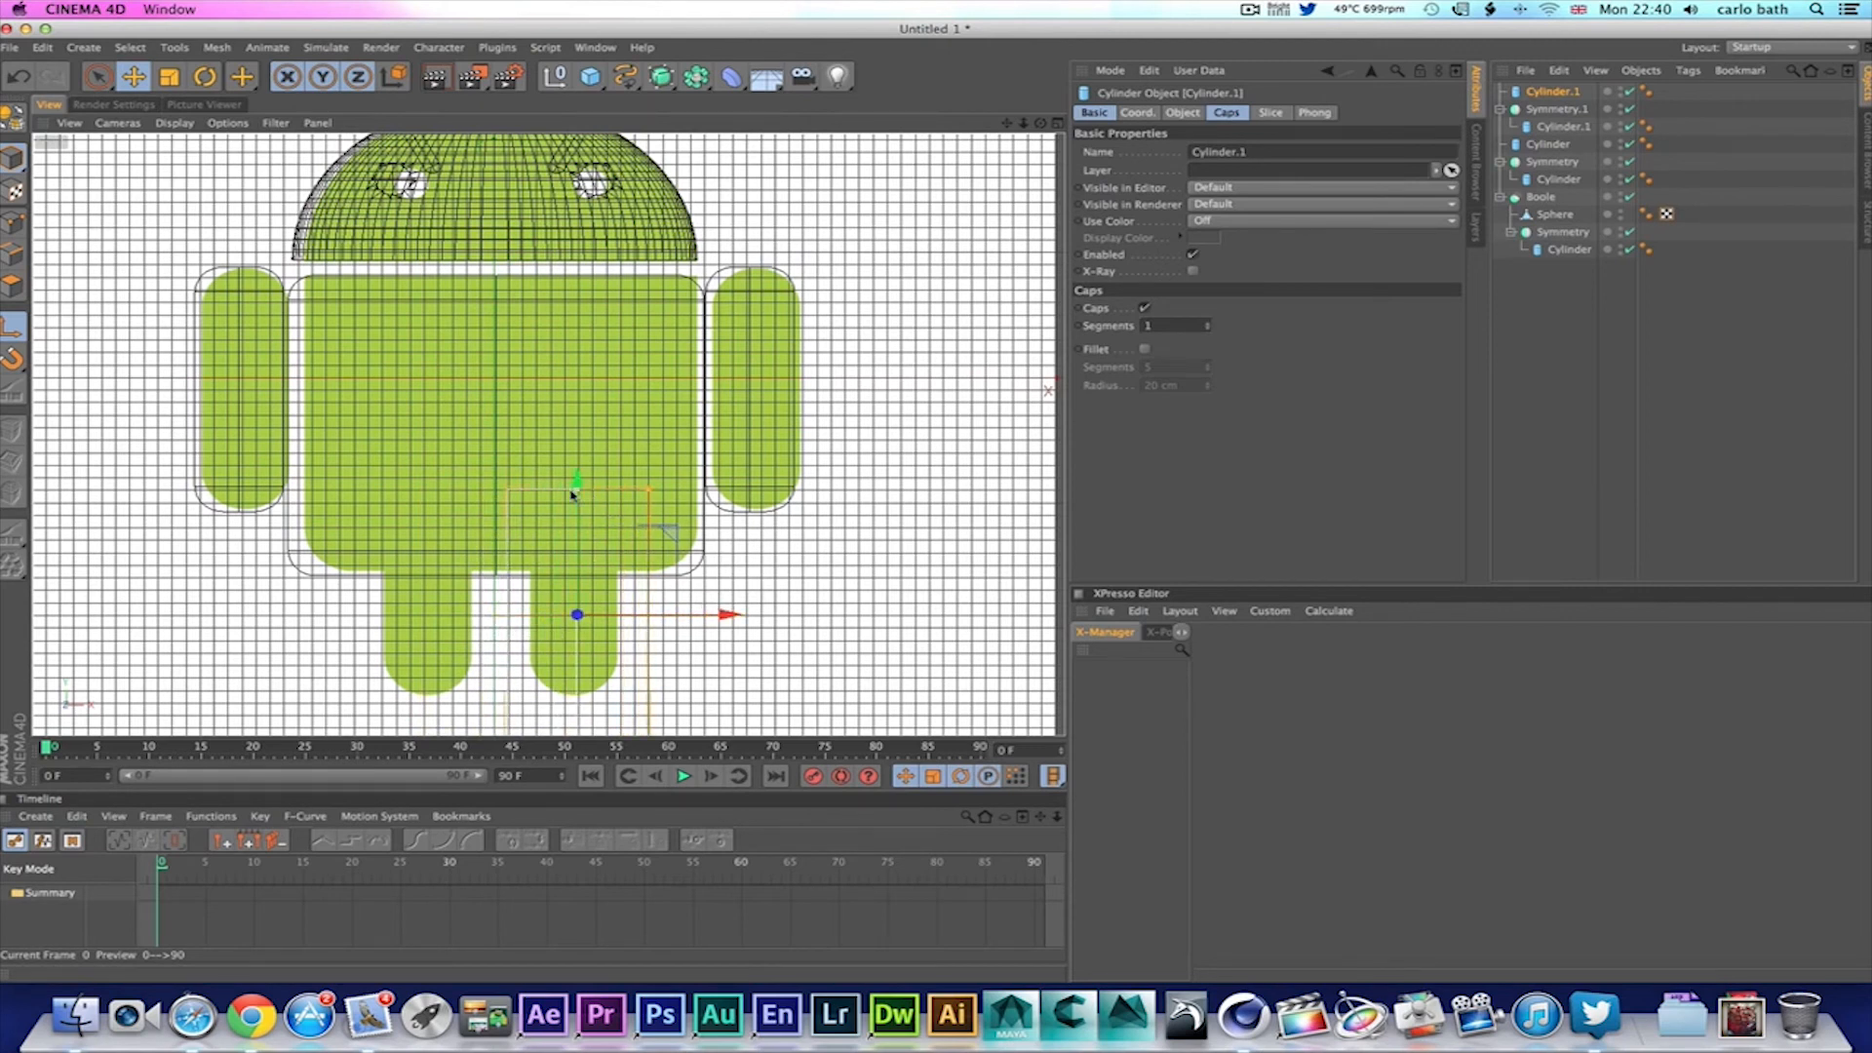
Step: Resize the leg cylinder to match the logo's leg, align it sideways and enable Fillet on its caps
drag(577, 494, 567, 536)
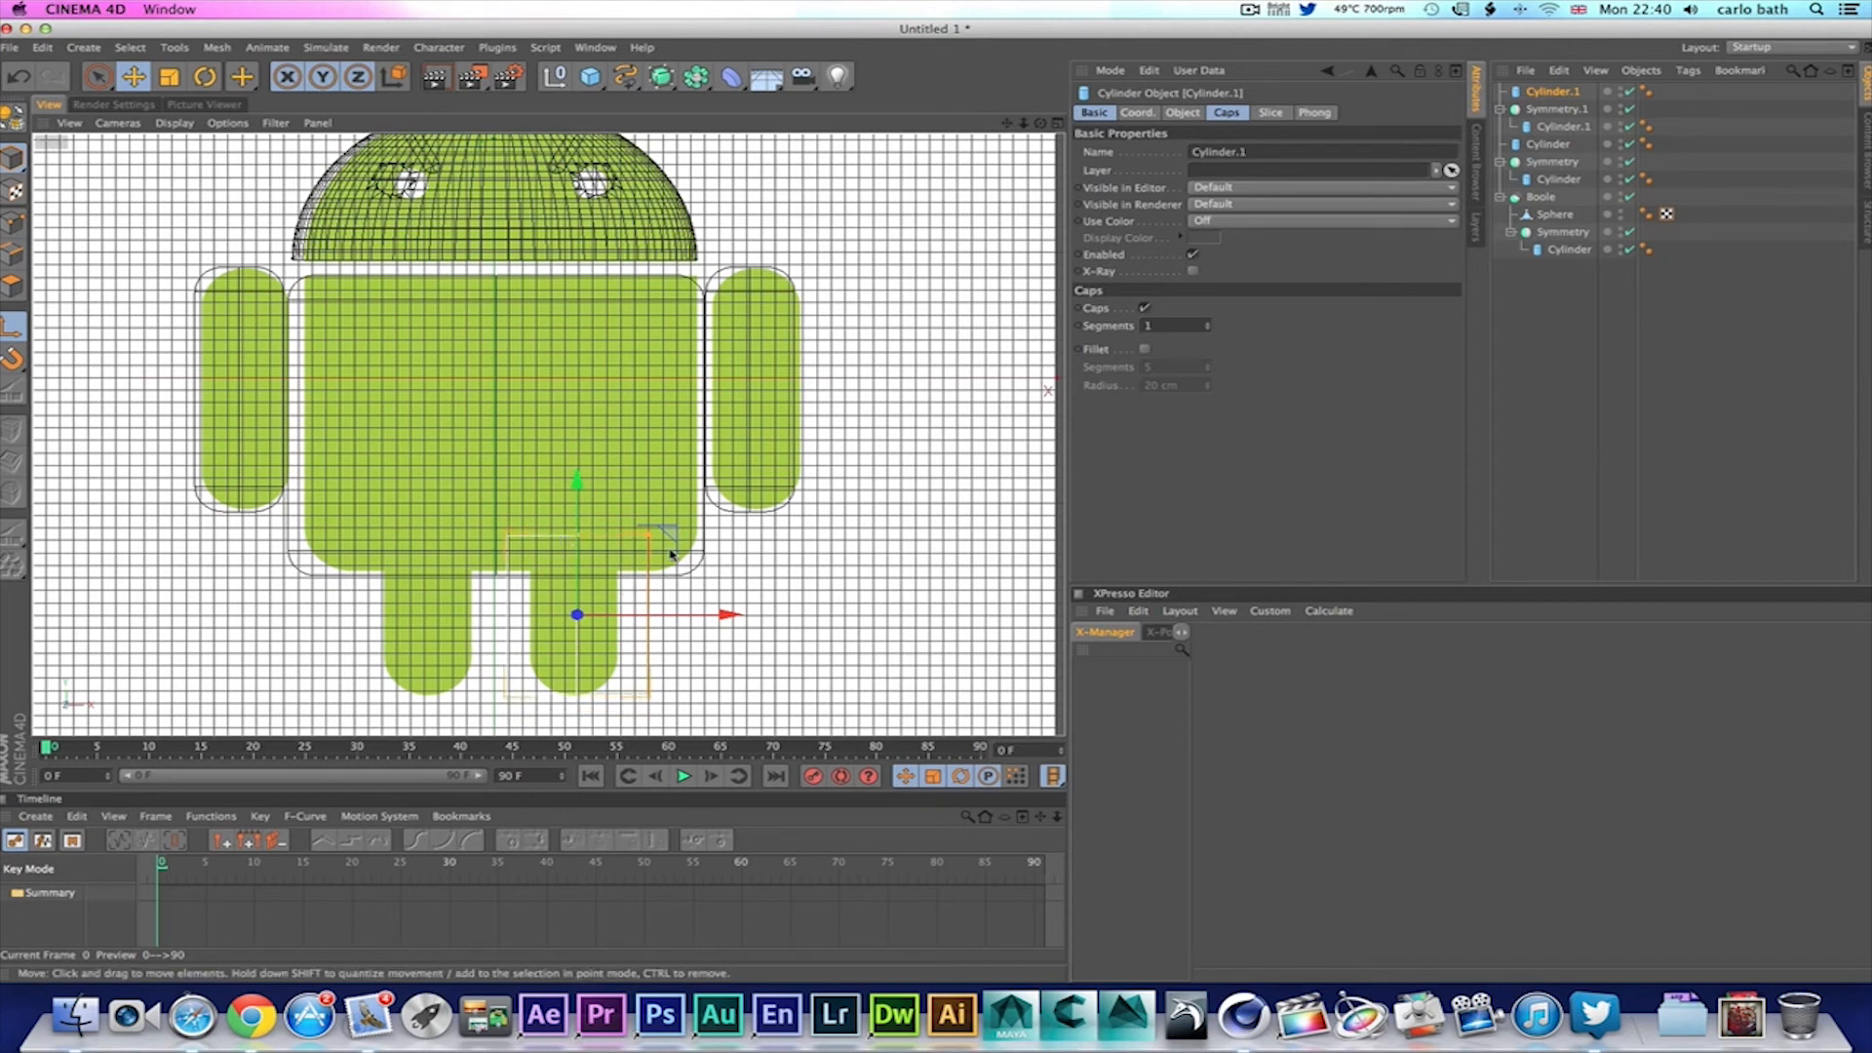
drag(649, 535, 622, 534)
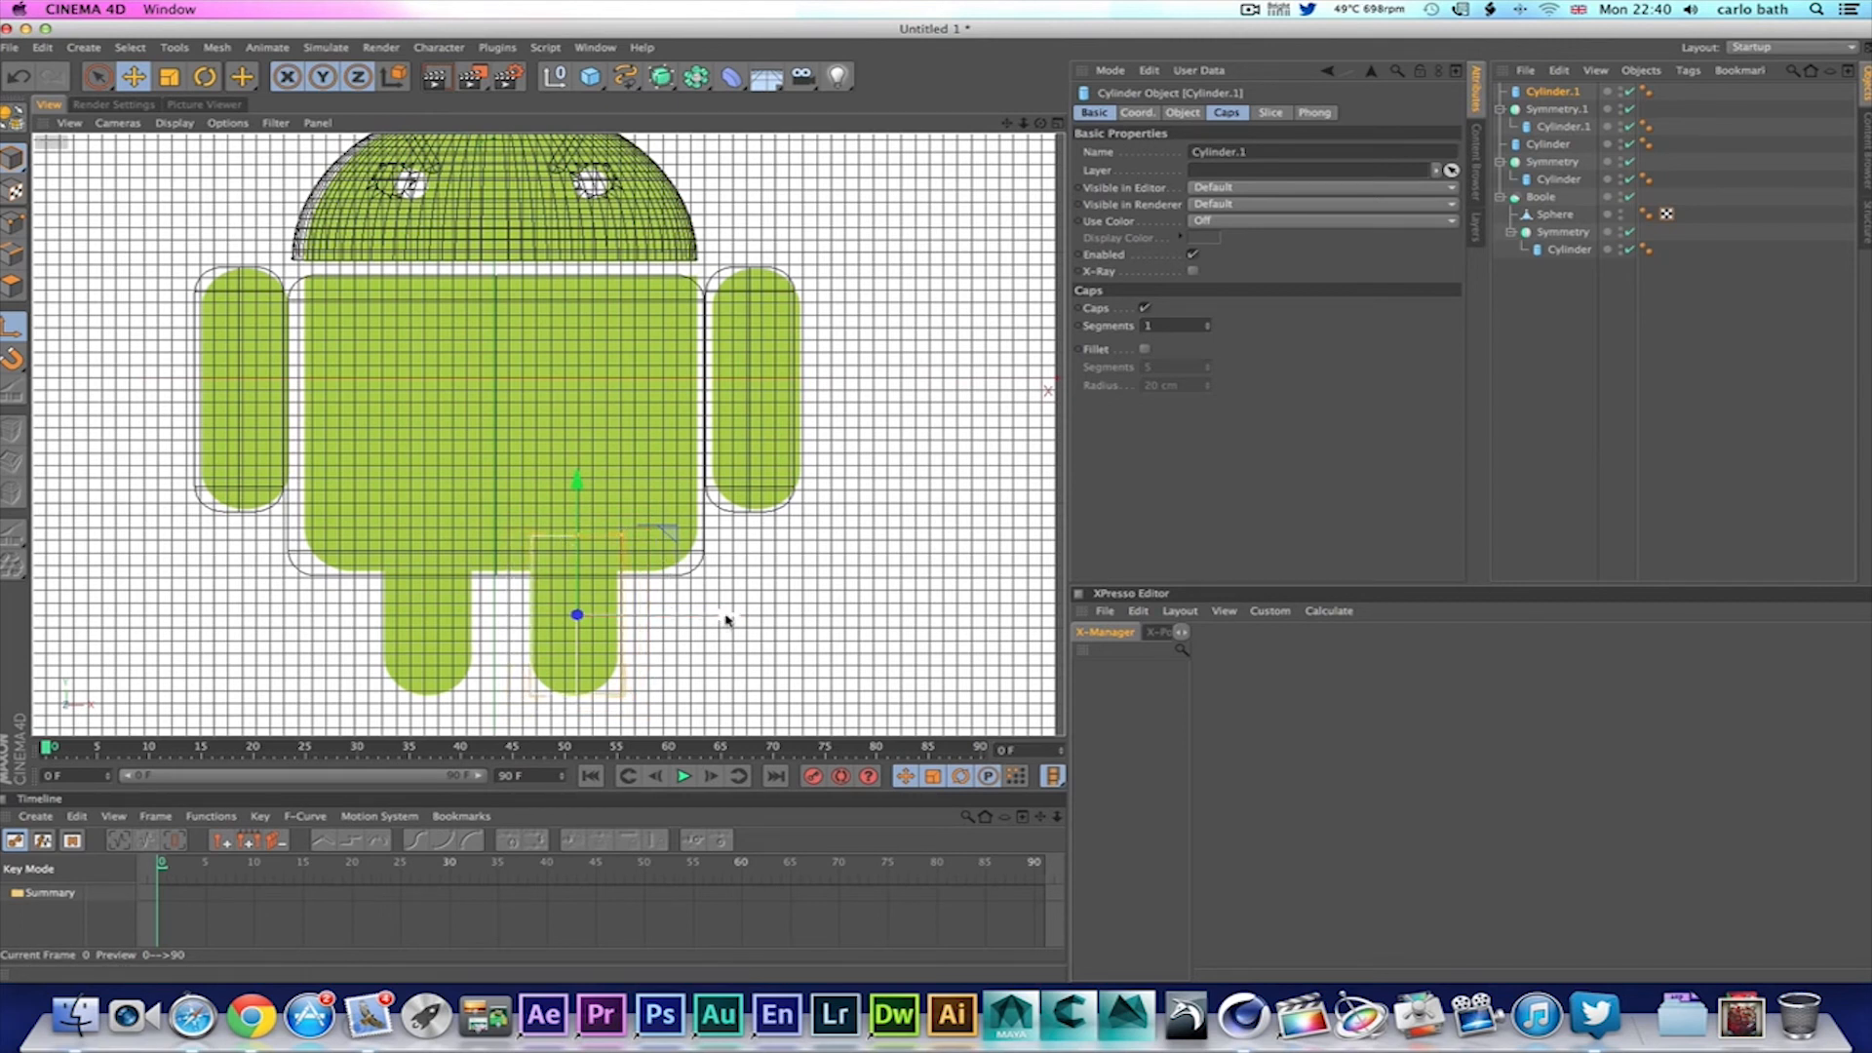
drag(730, 615, 731, 618)
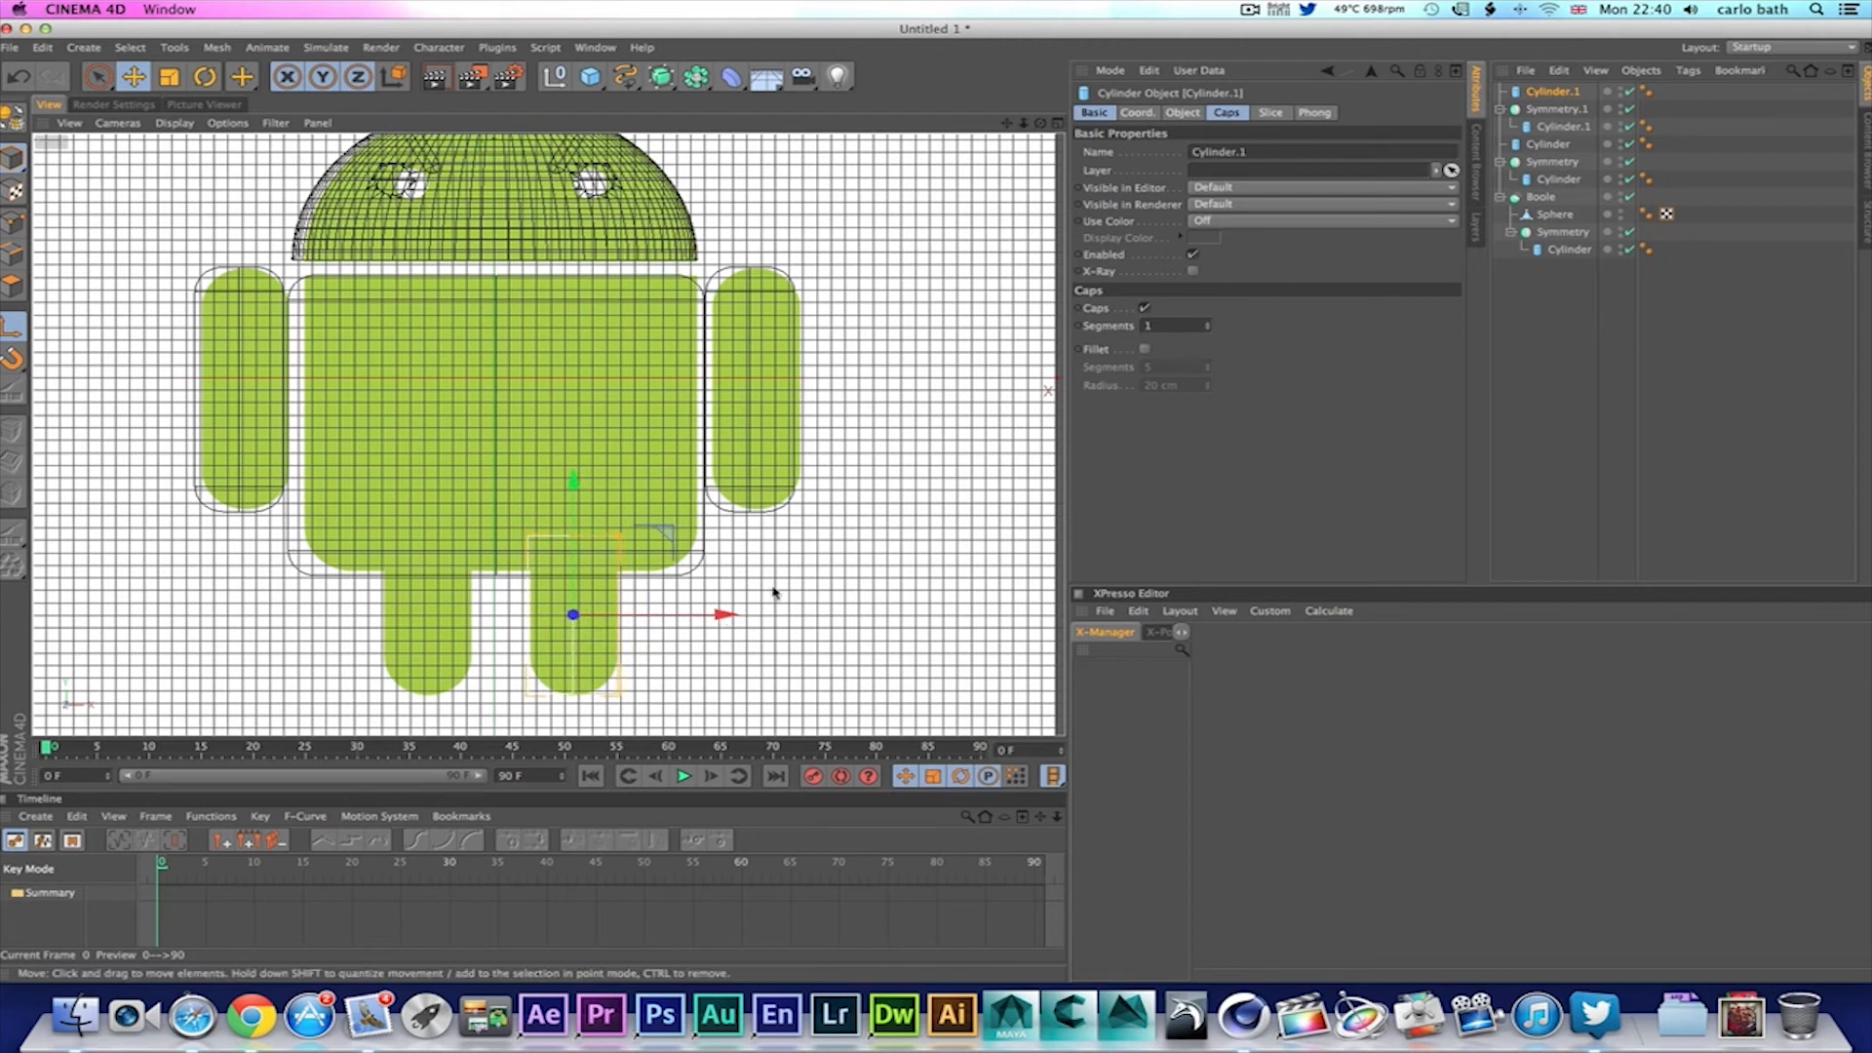
click(1147, 350)
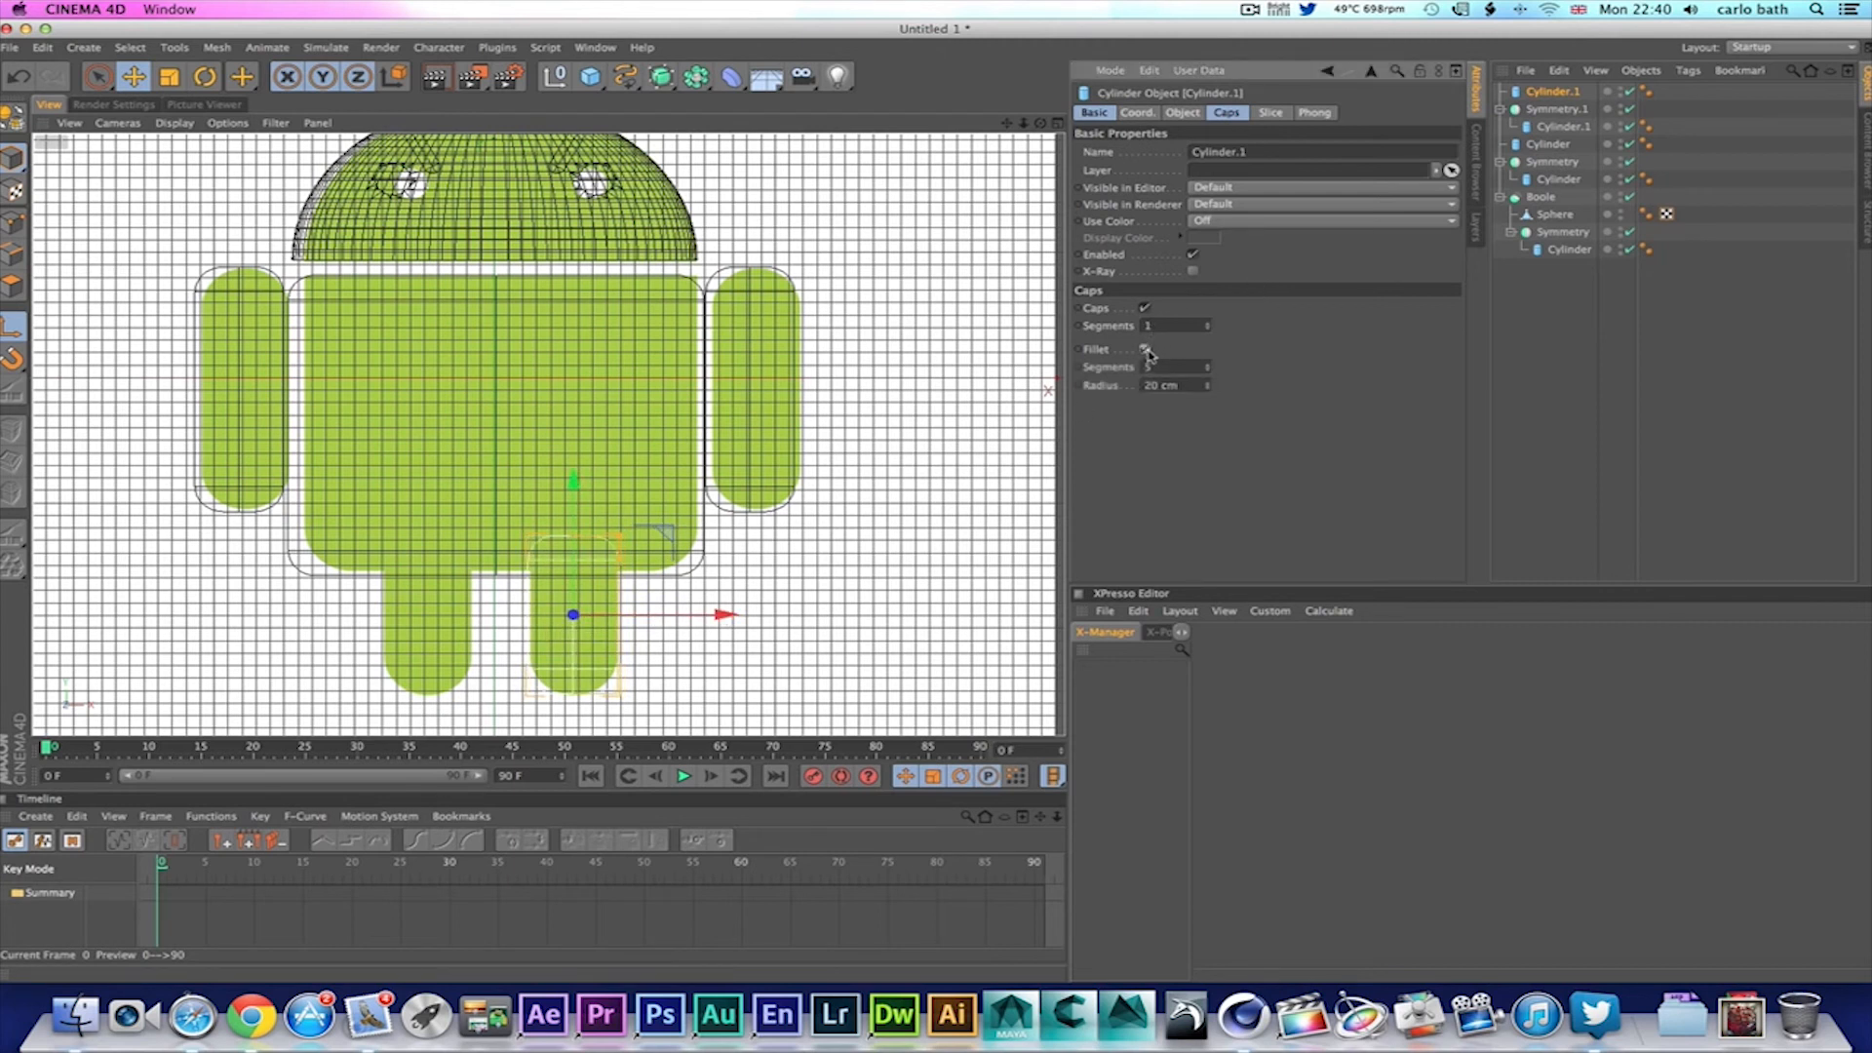
Step: Add a Symmetry object, nest the leg cylinder inside it to mirror the leg, and nudge the leg sideways
click(661, 78)
click(695, 78)
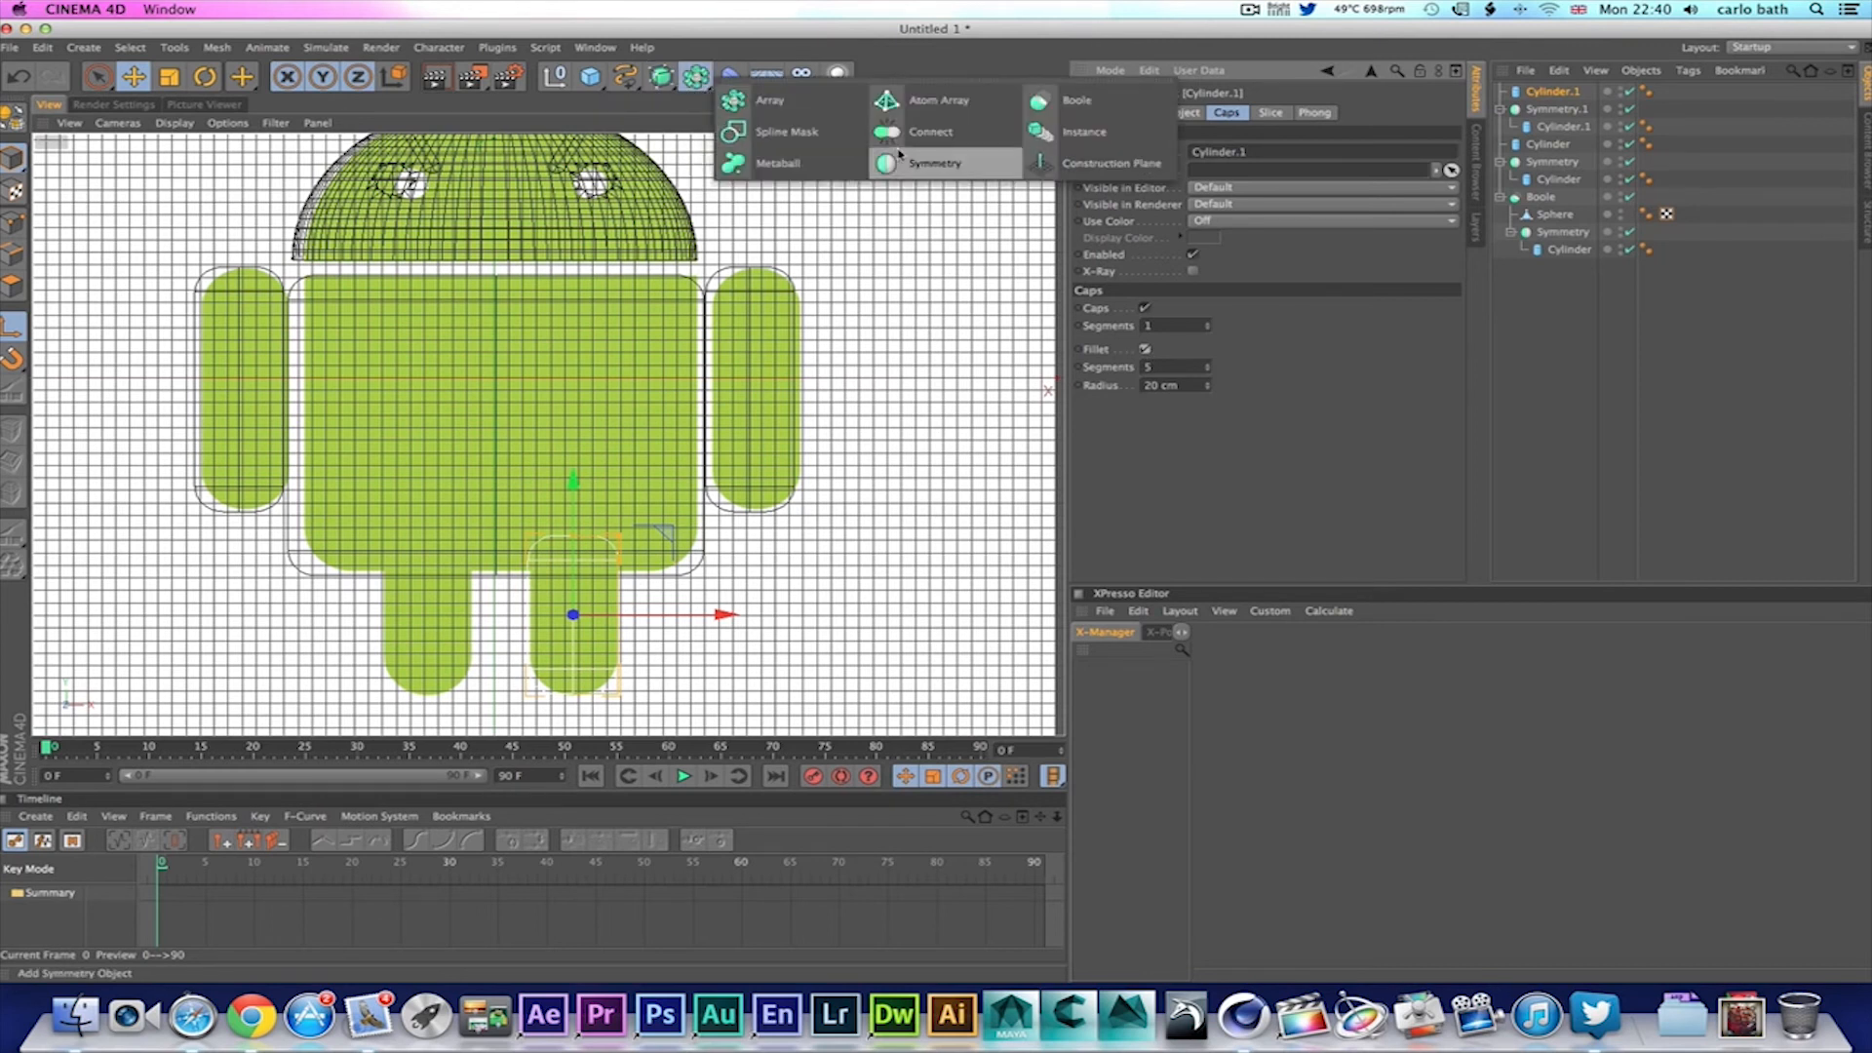
click(957, 166)
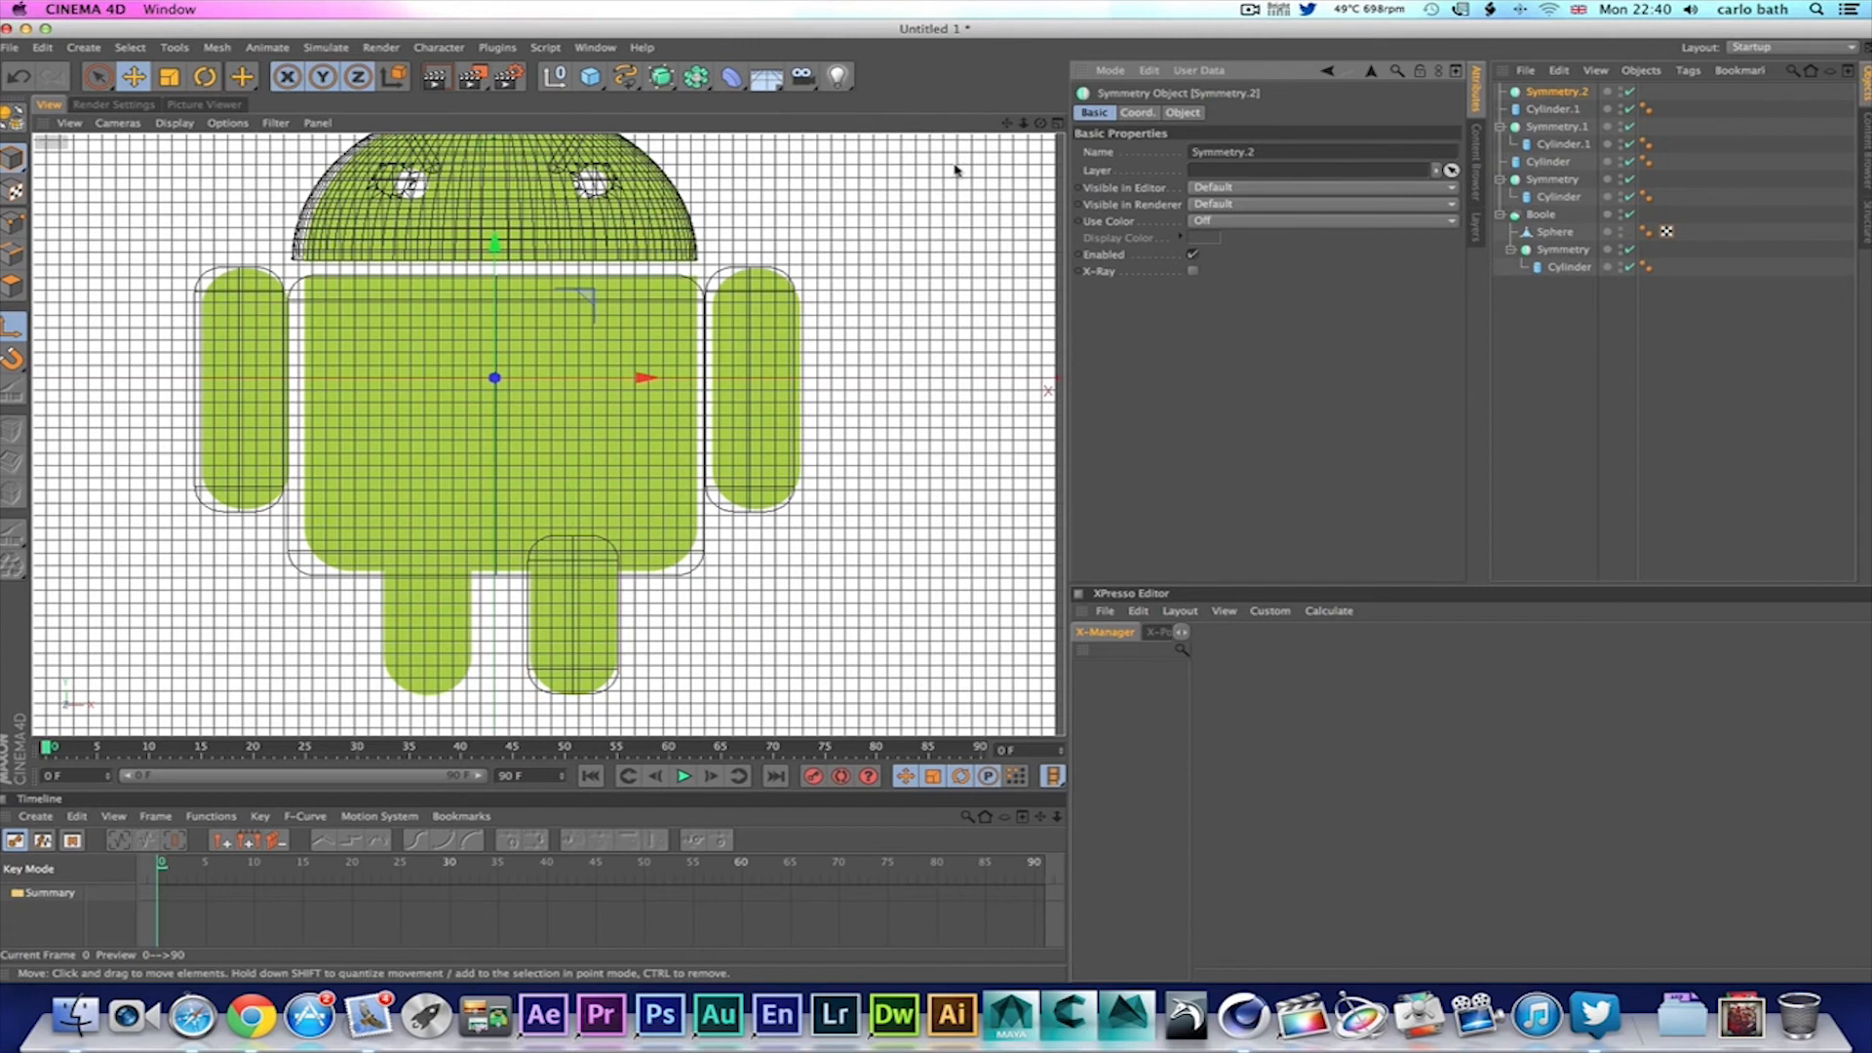
click(1552, 109)
drag(1552, 113, 1552, 91)
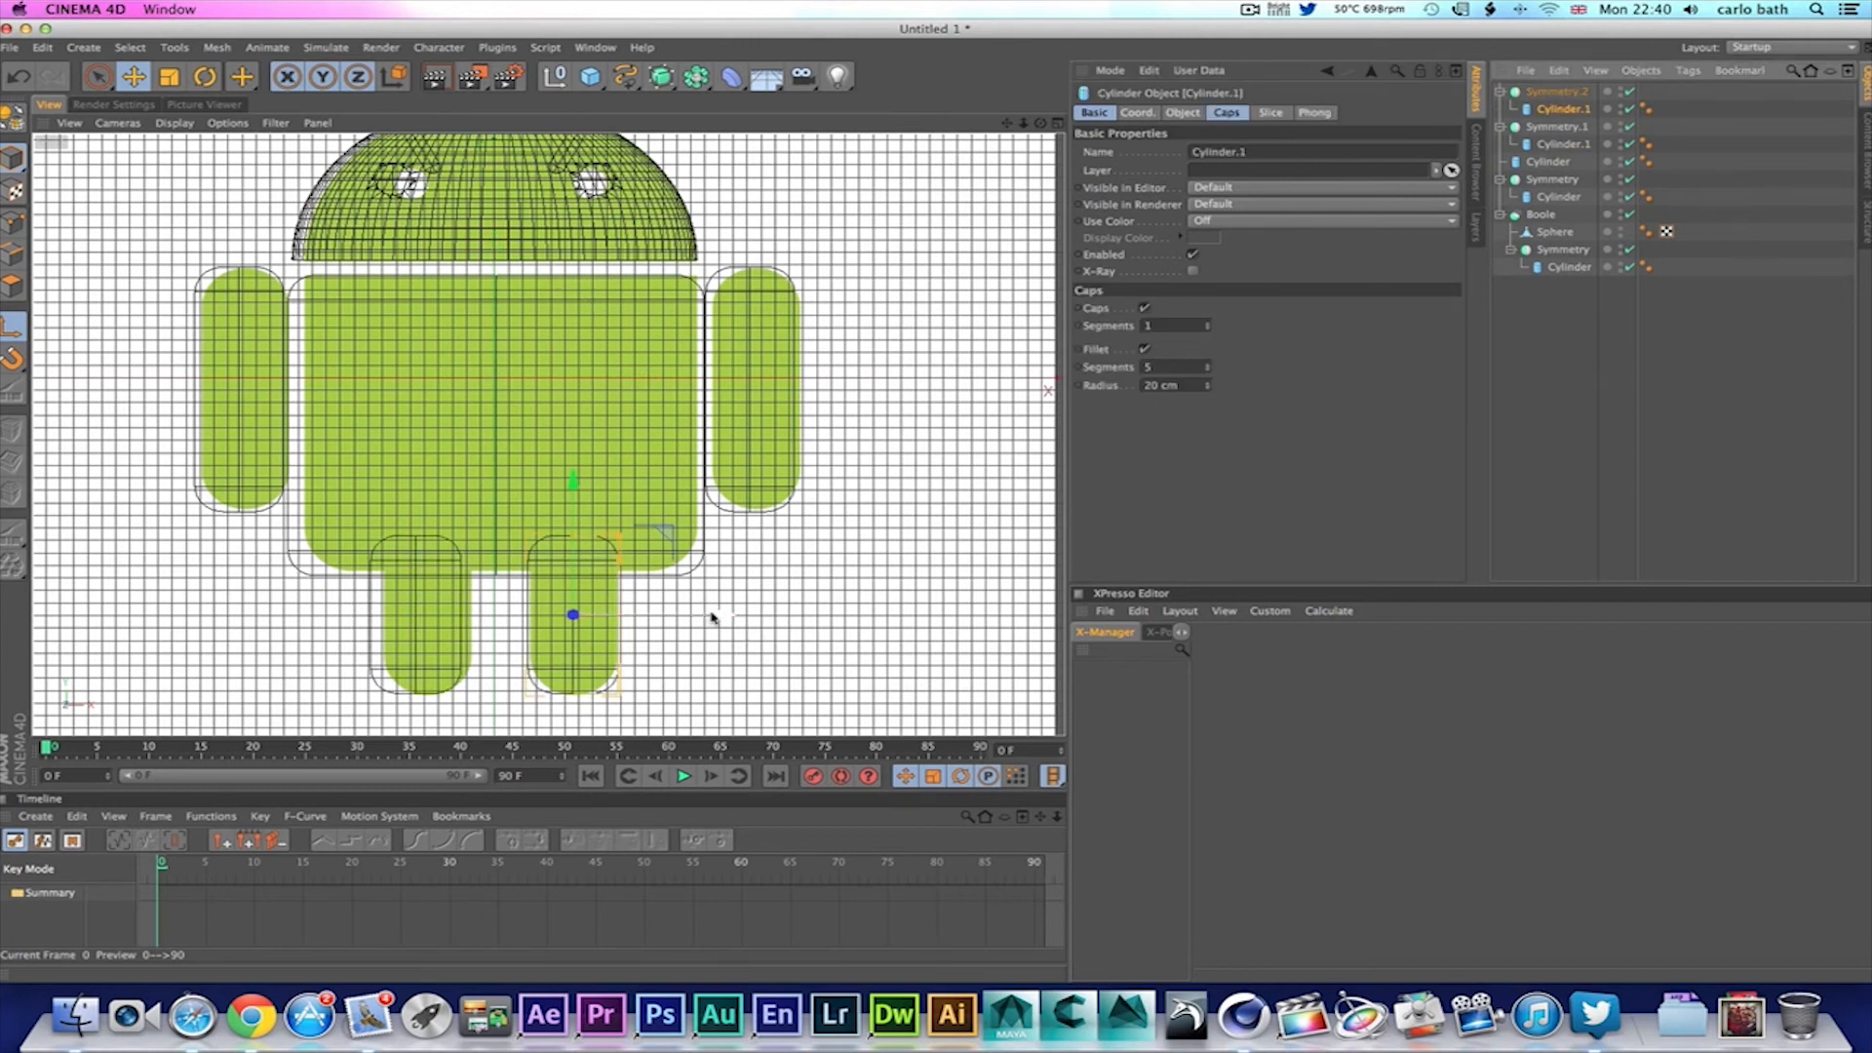
drag(712, 617, 716, 618)
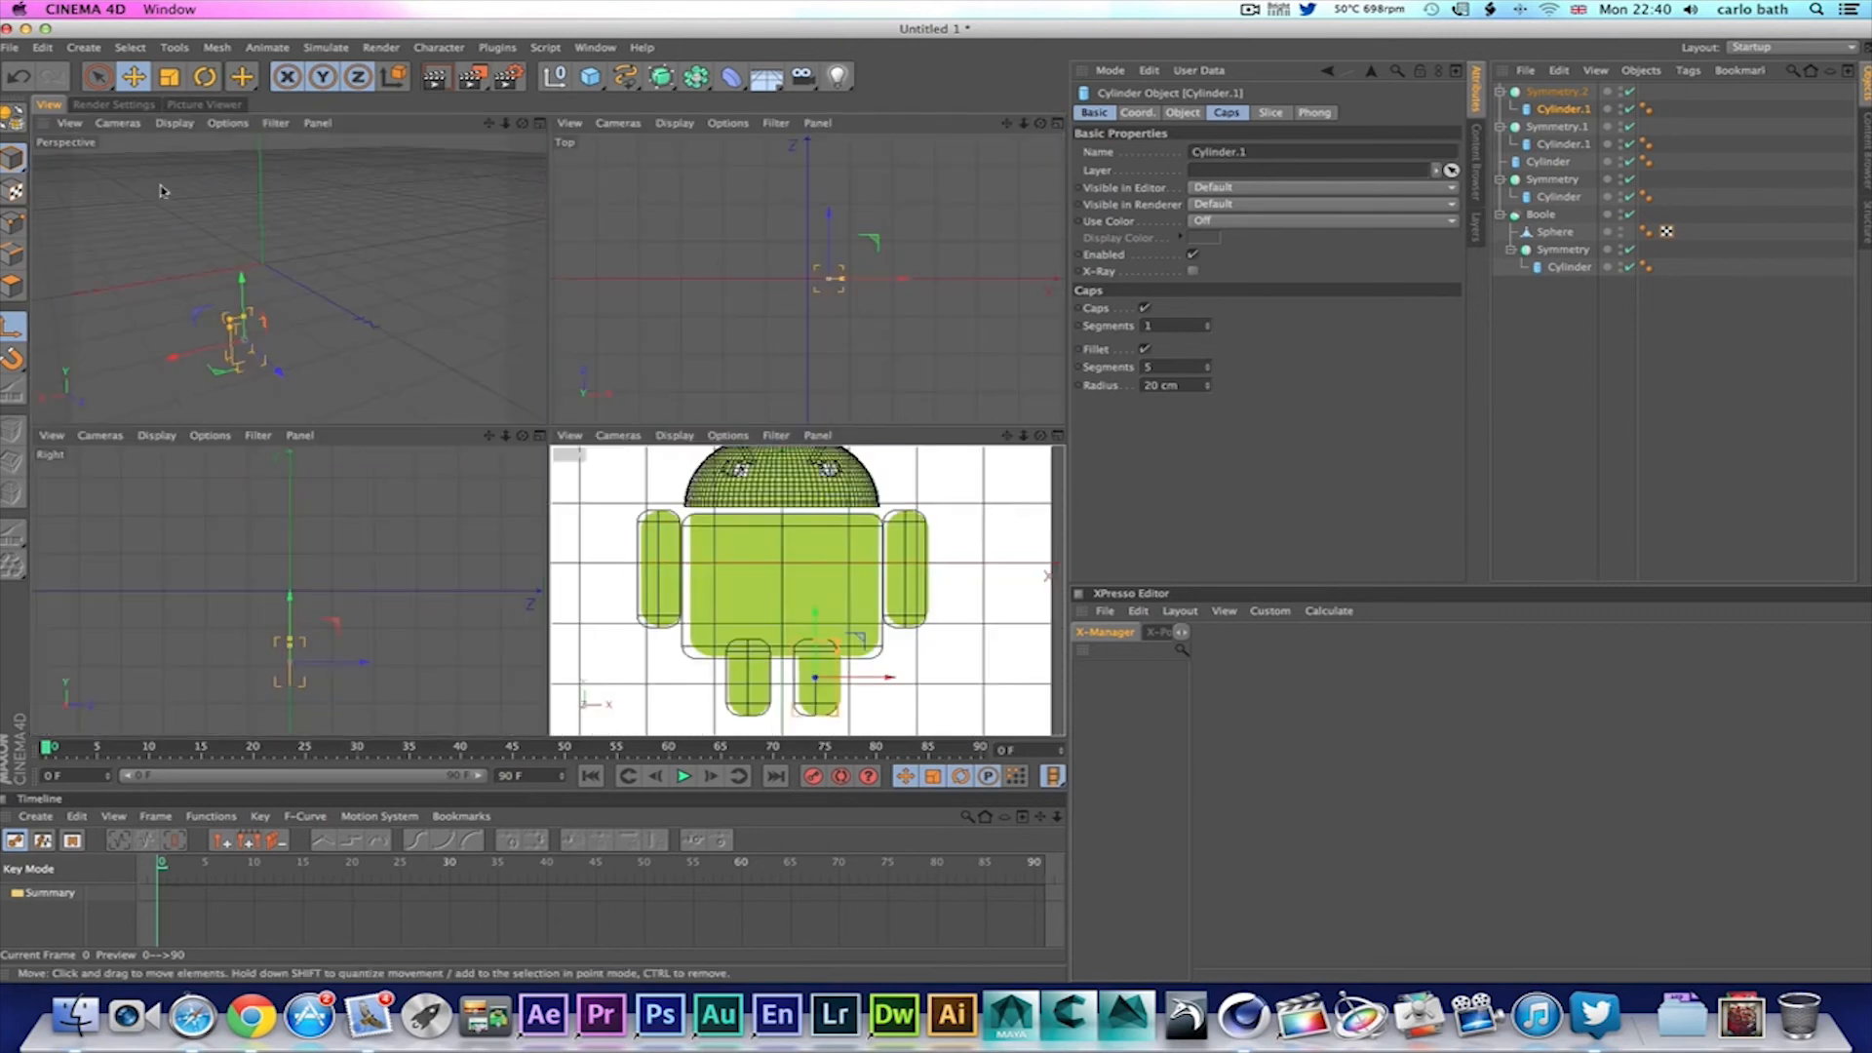
Step: Adjust the depth position of the legs' Symmetry object in the maximised Perspective view
click(1058, 122)
click(539, 124)
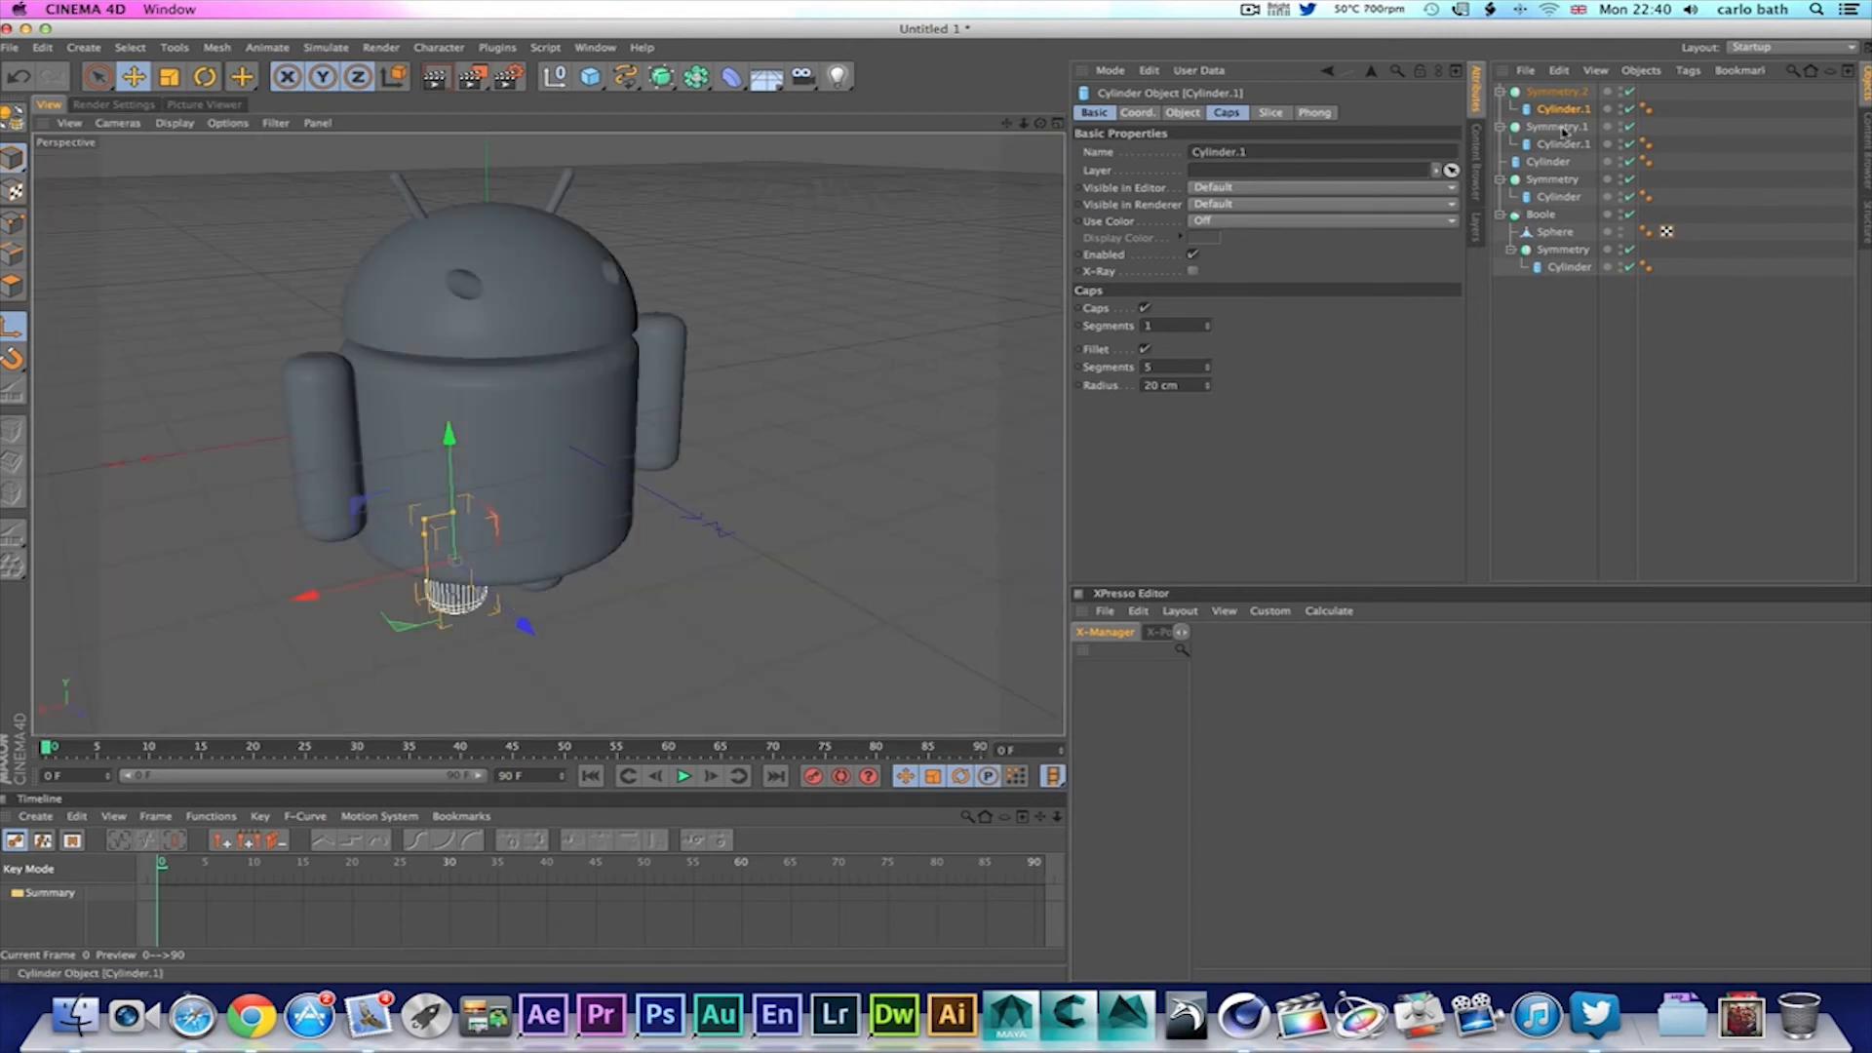
click(1557, 92)
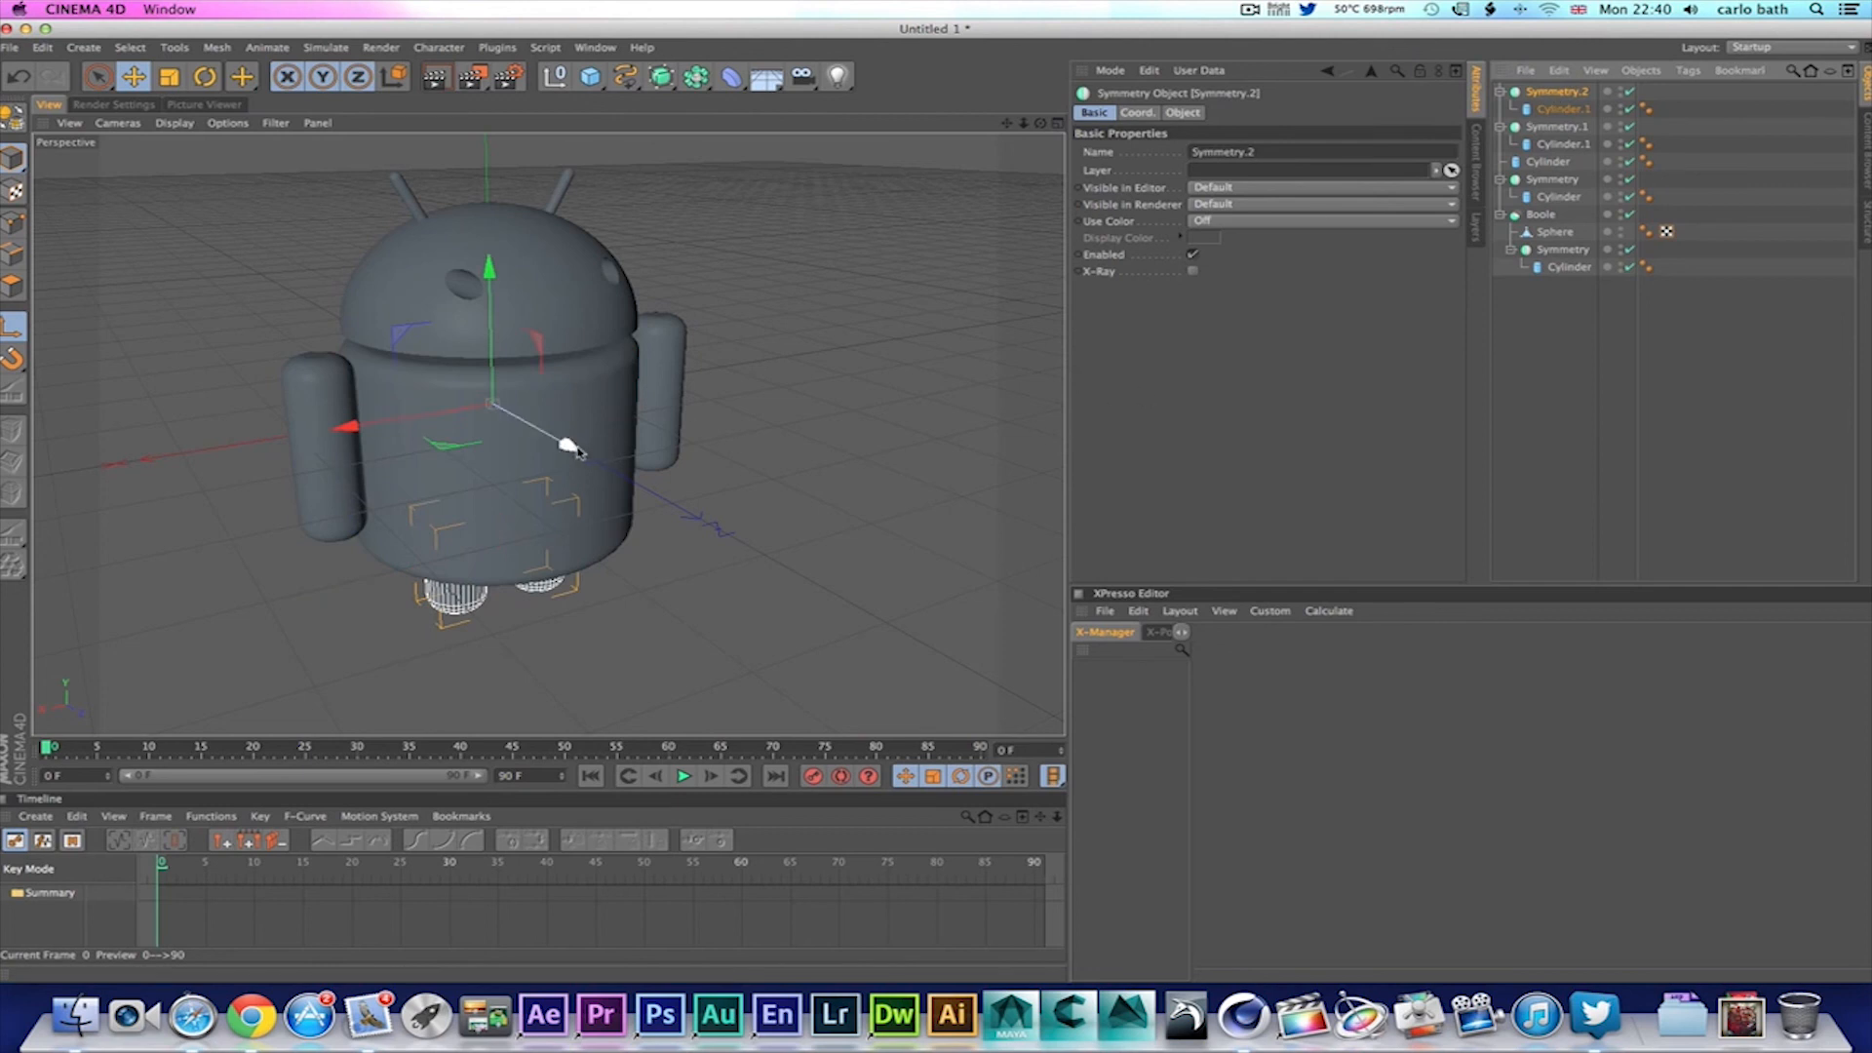
drag(569, 445, 570, 447)
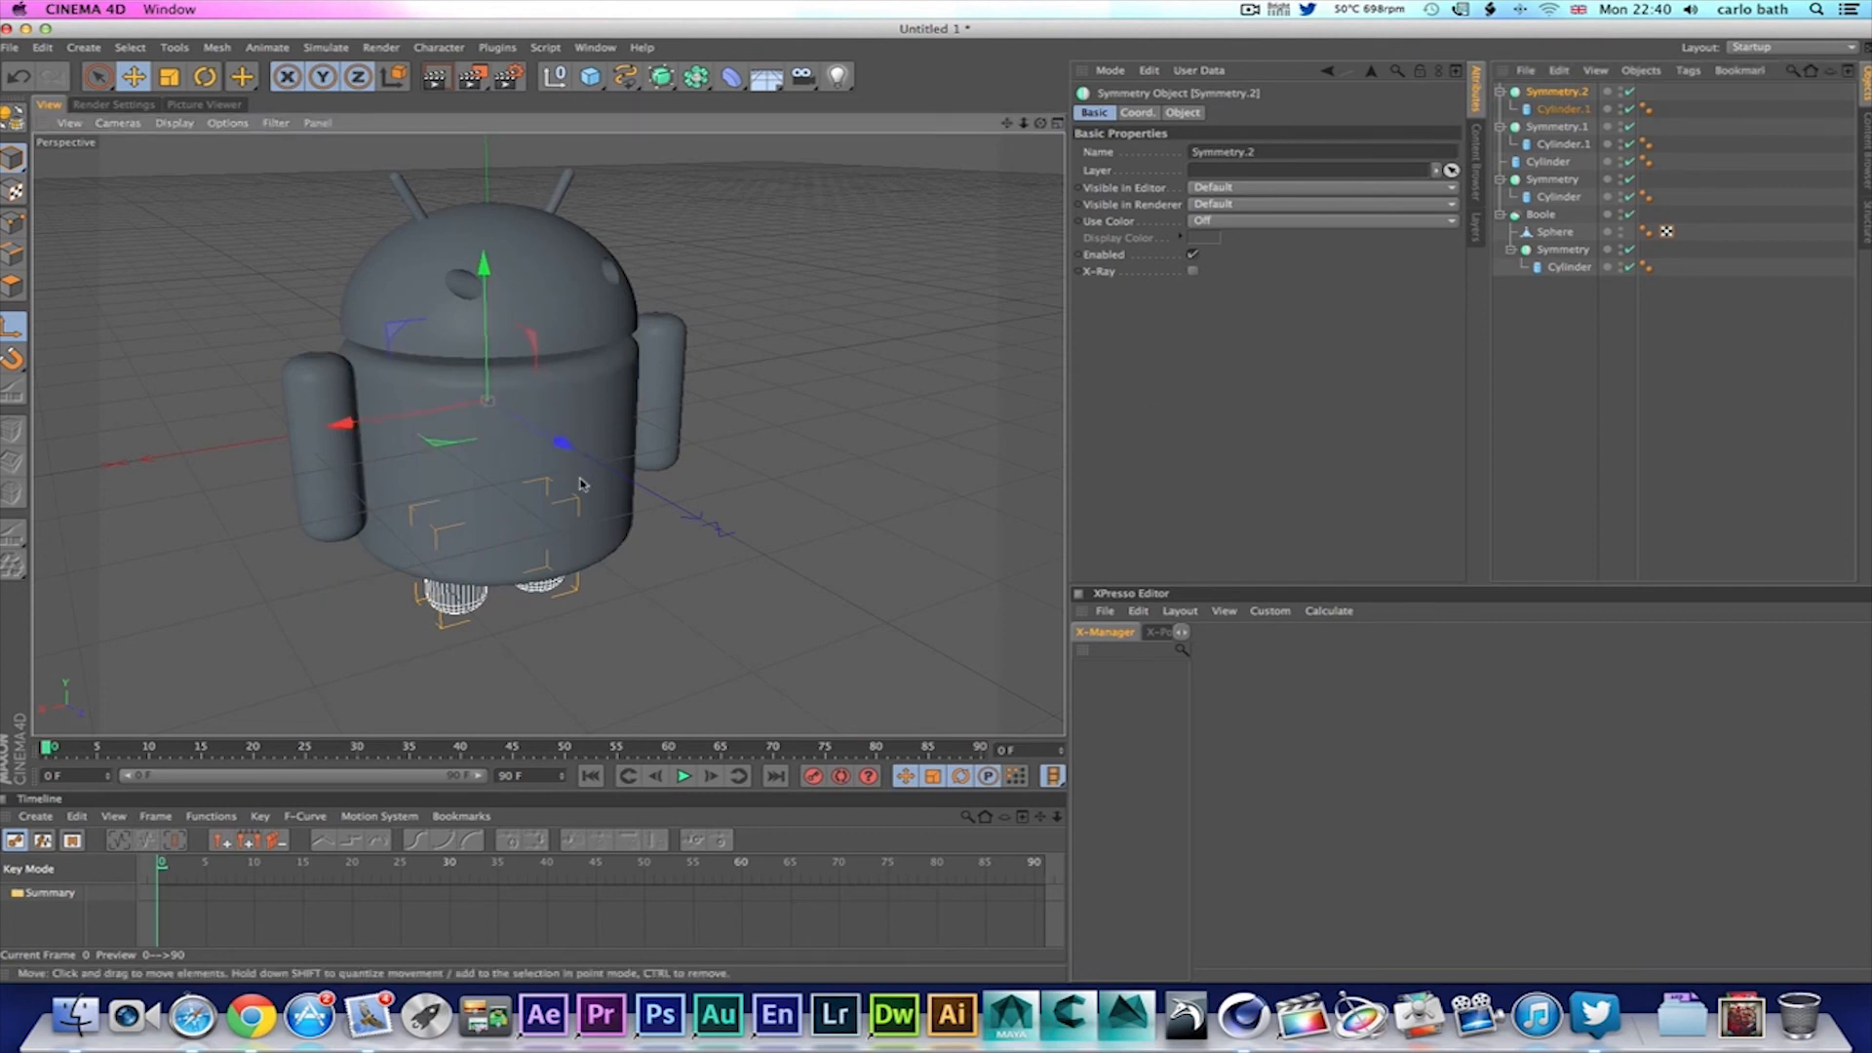
click(1556, 125)
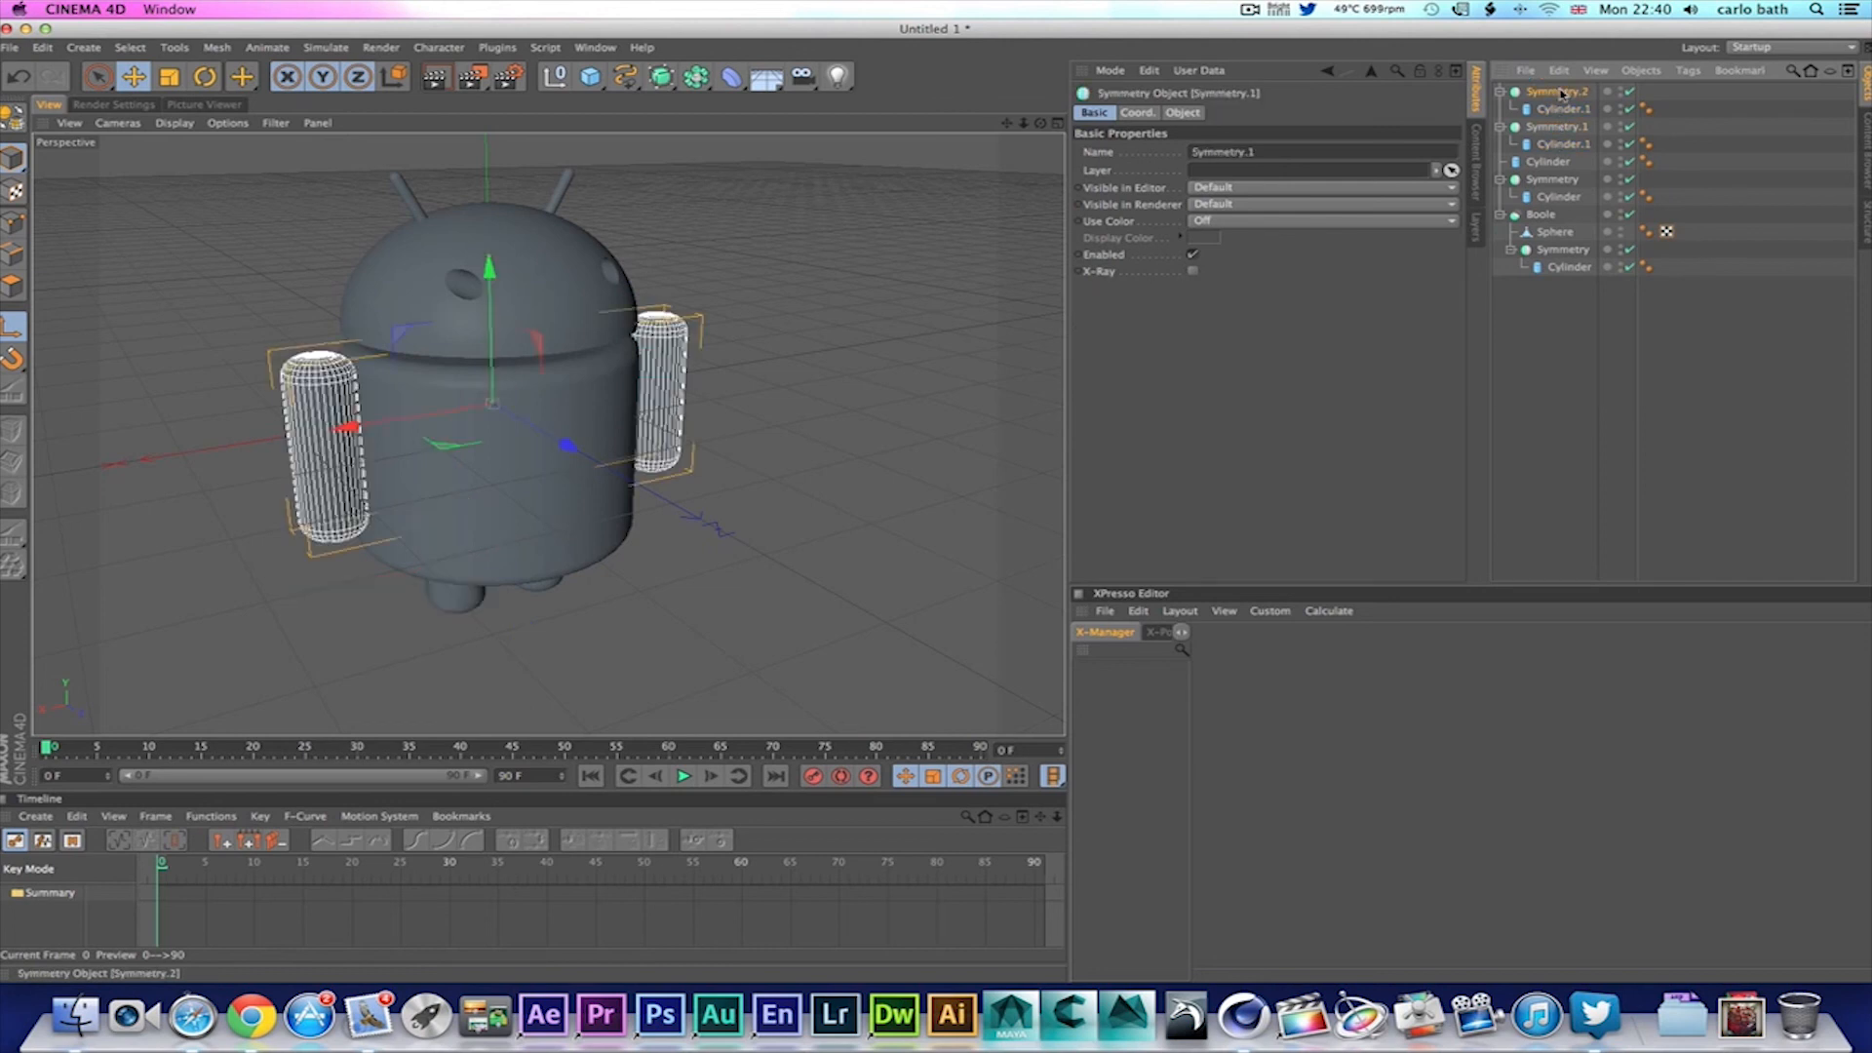
click(1558, 91)
drag(568, 445, 571, 445)
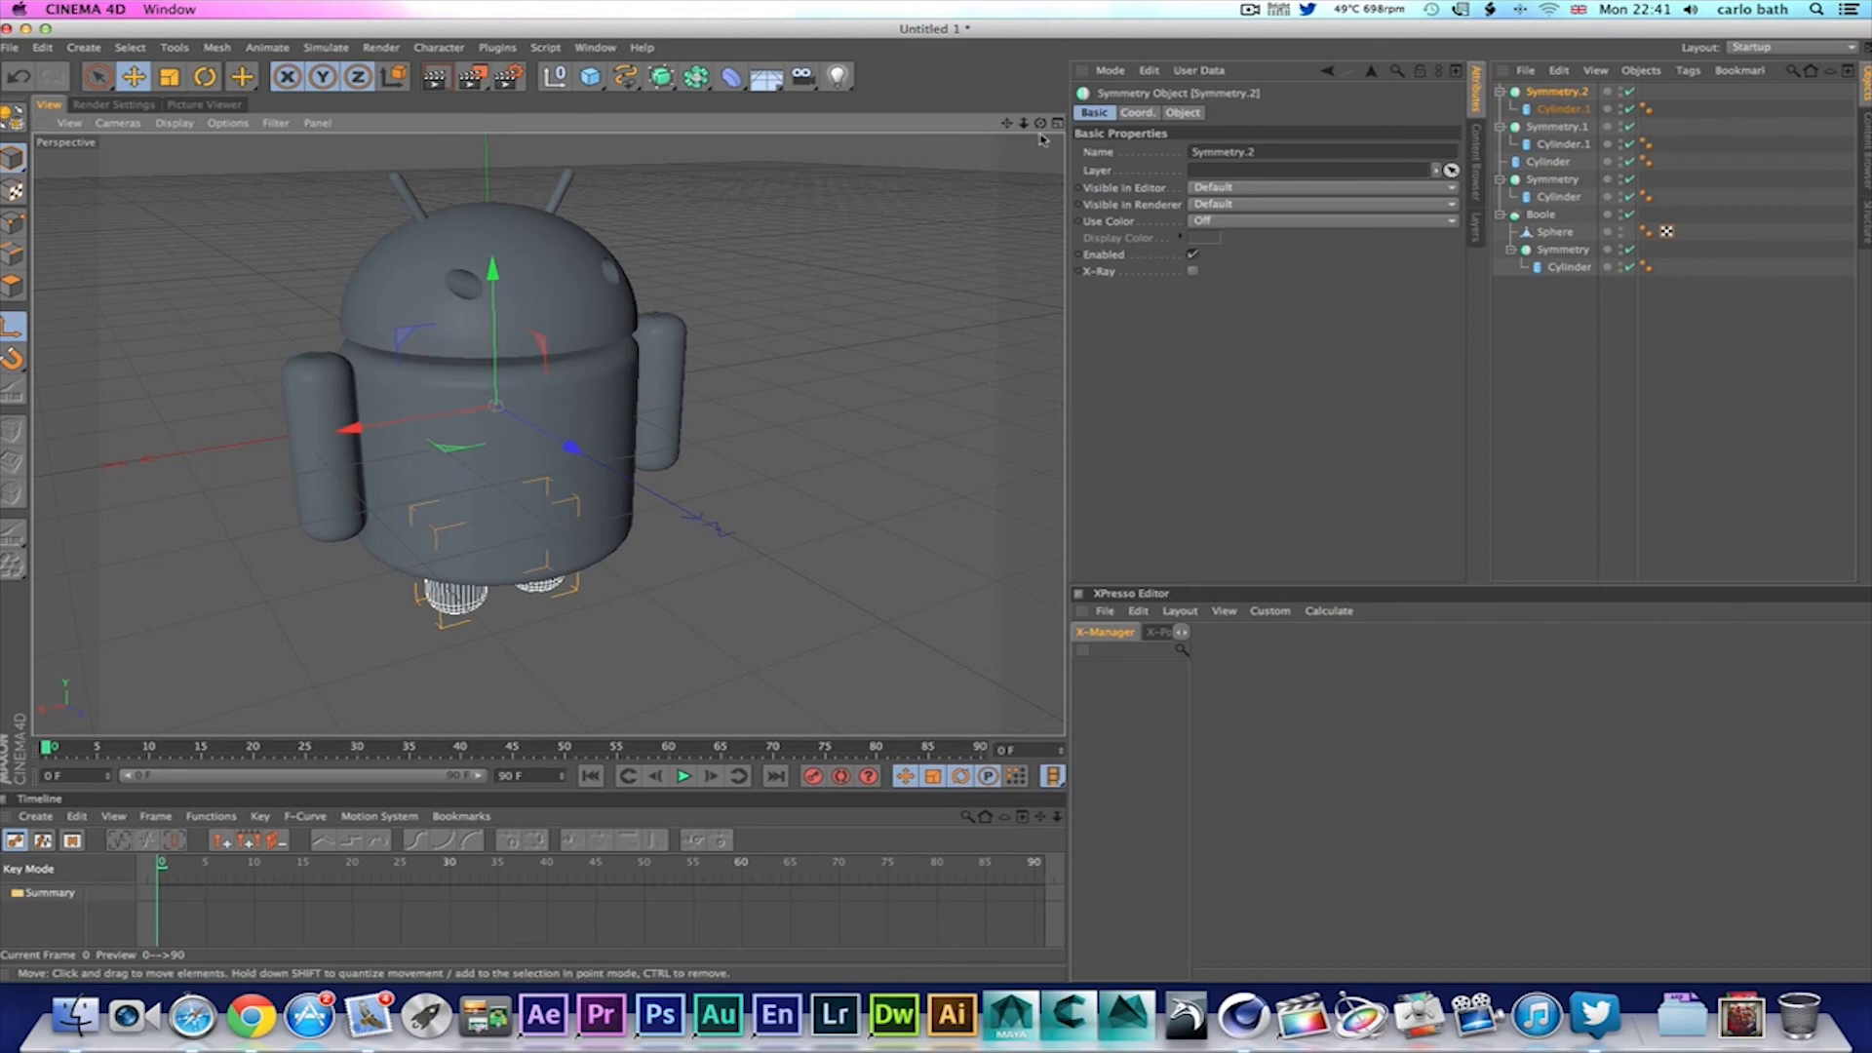
Step: Move the leg cylinder along the depth axis to centre the legs under the body and raise it slightly
drag(1039, 123, 1053, 41)
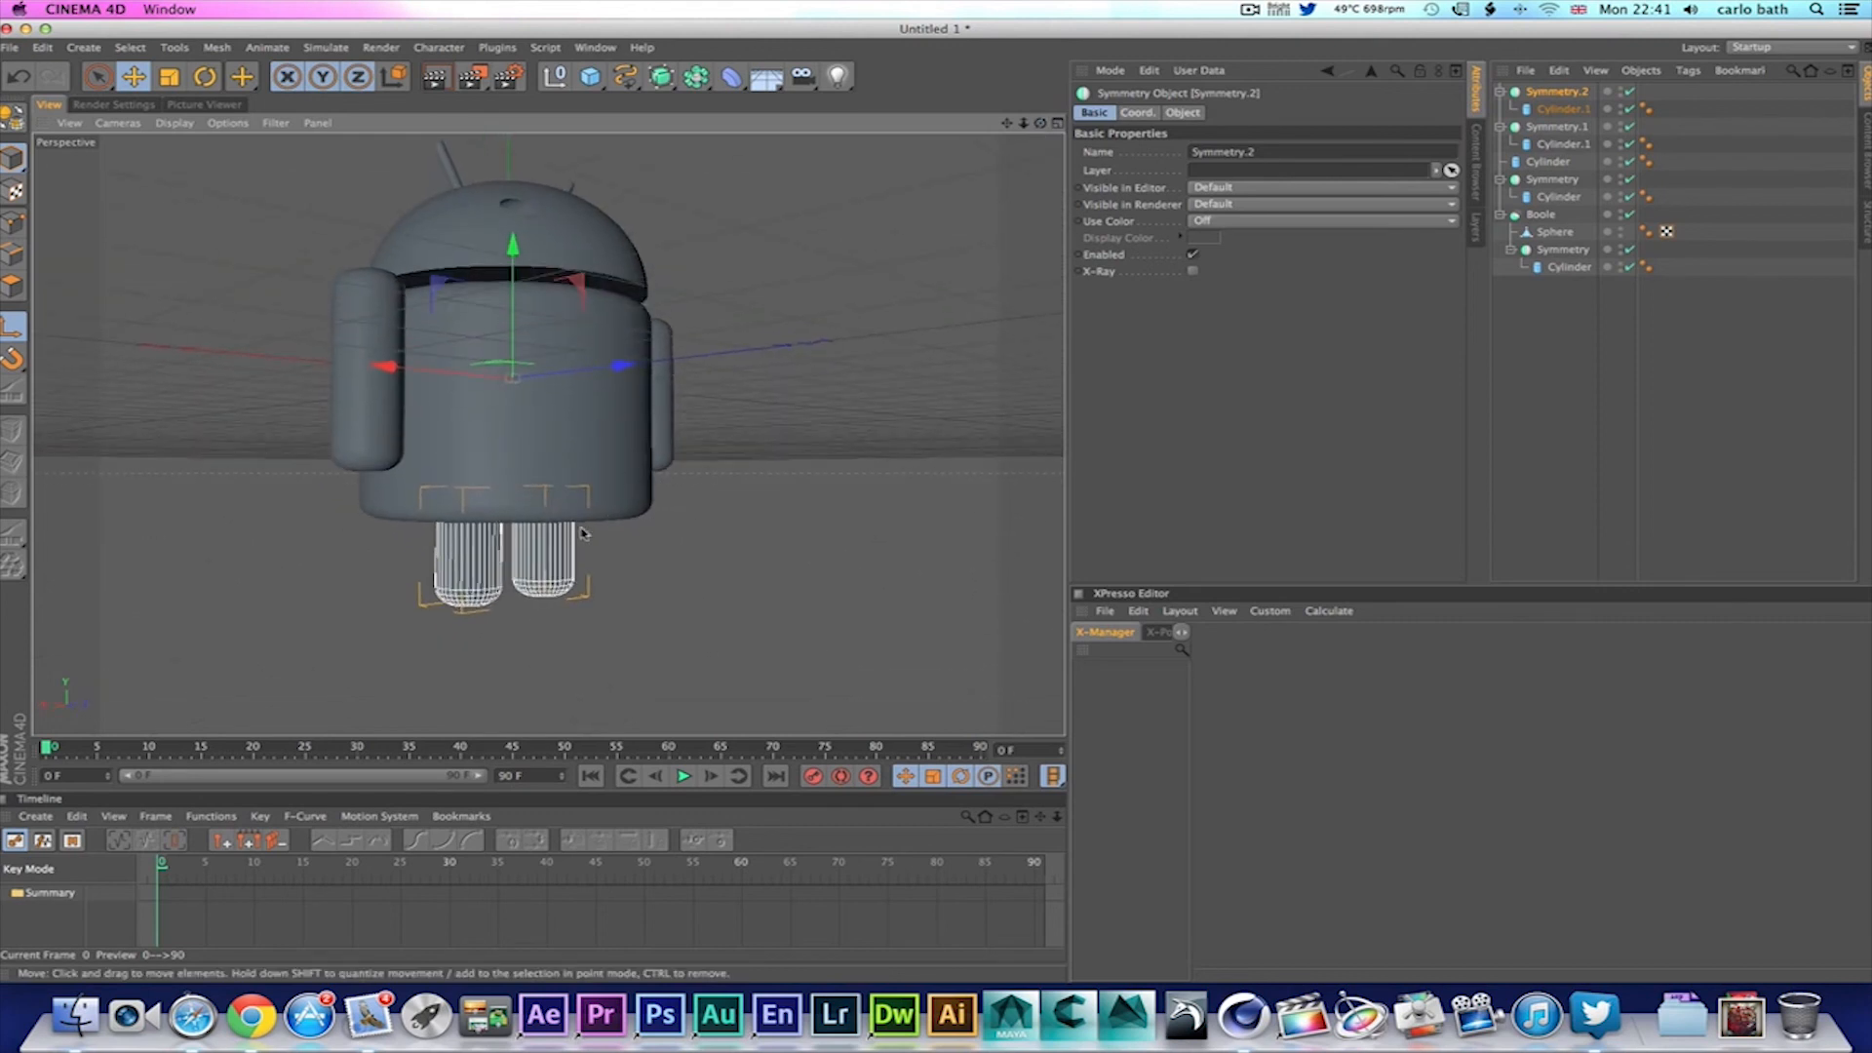
click(444, 572)
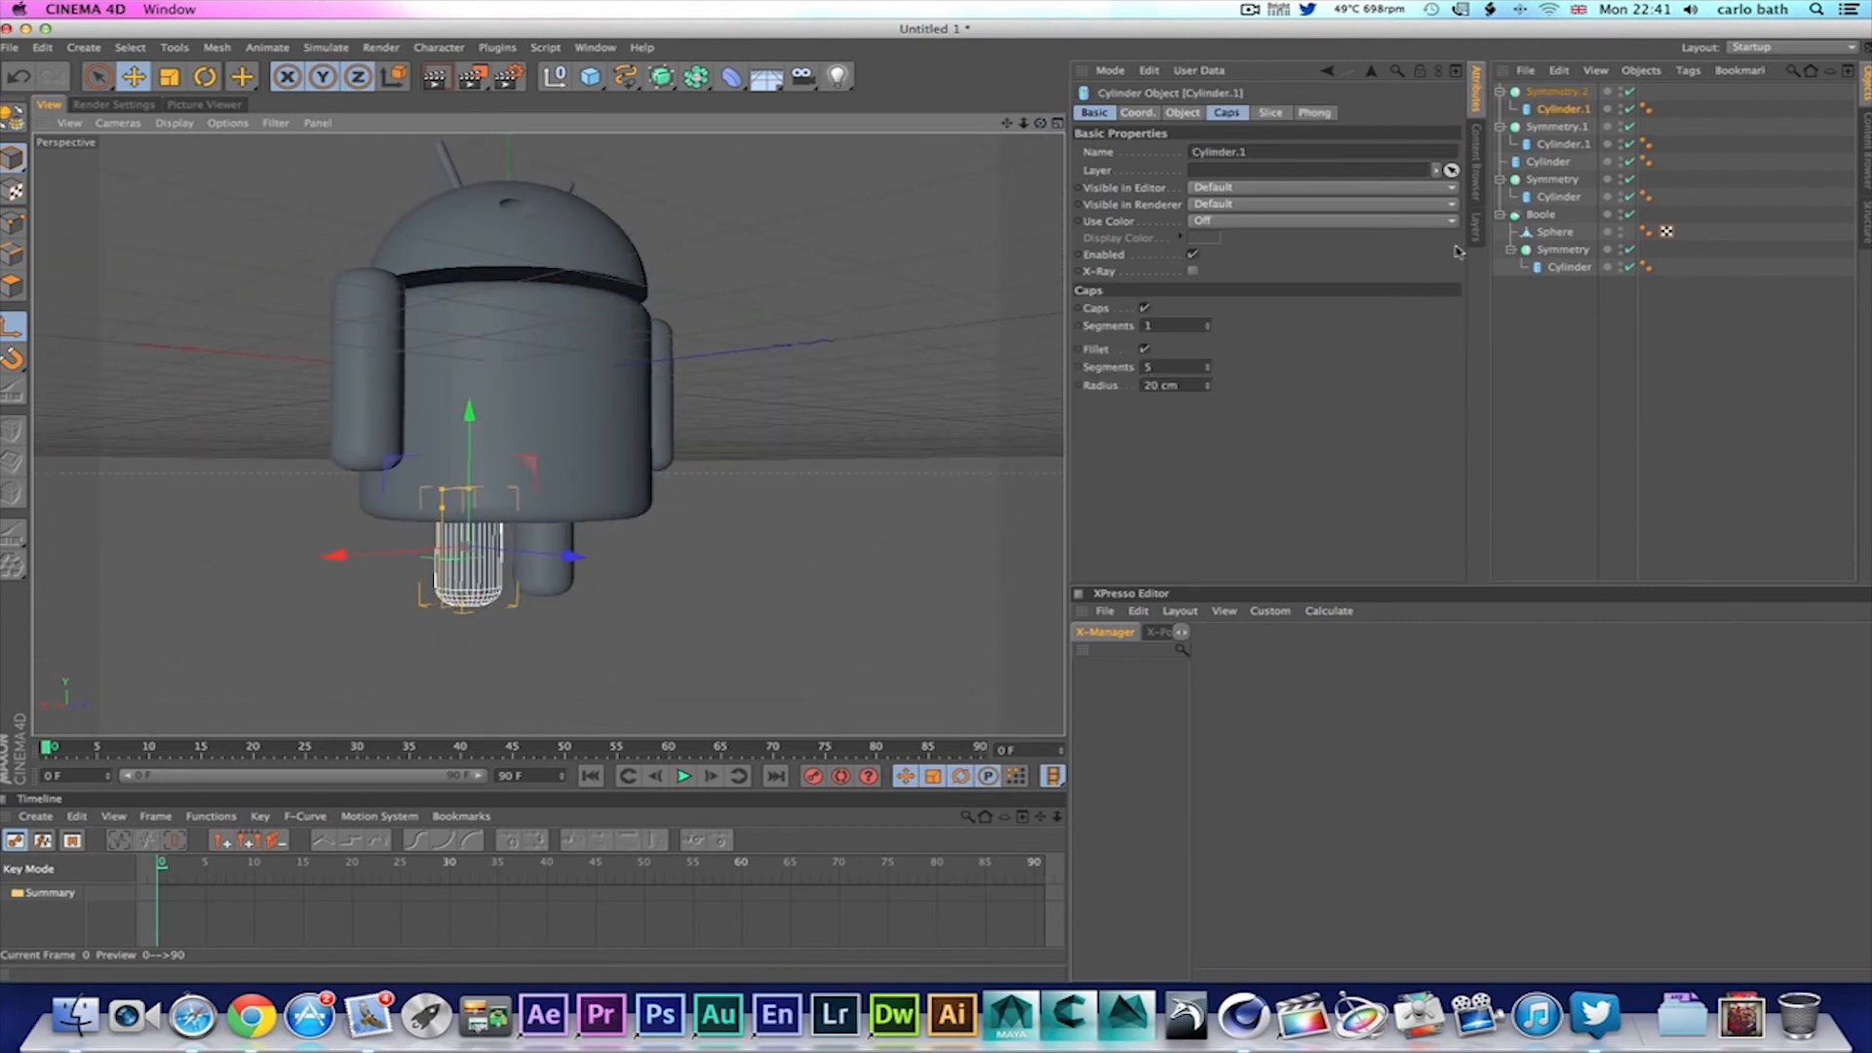
drag(572, 554, 588, 560)
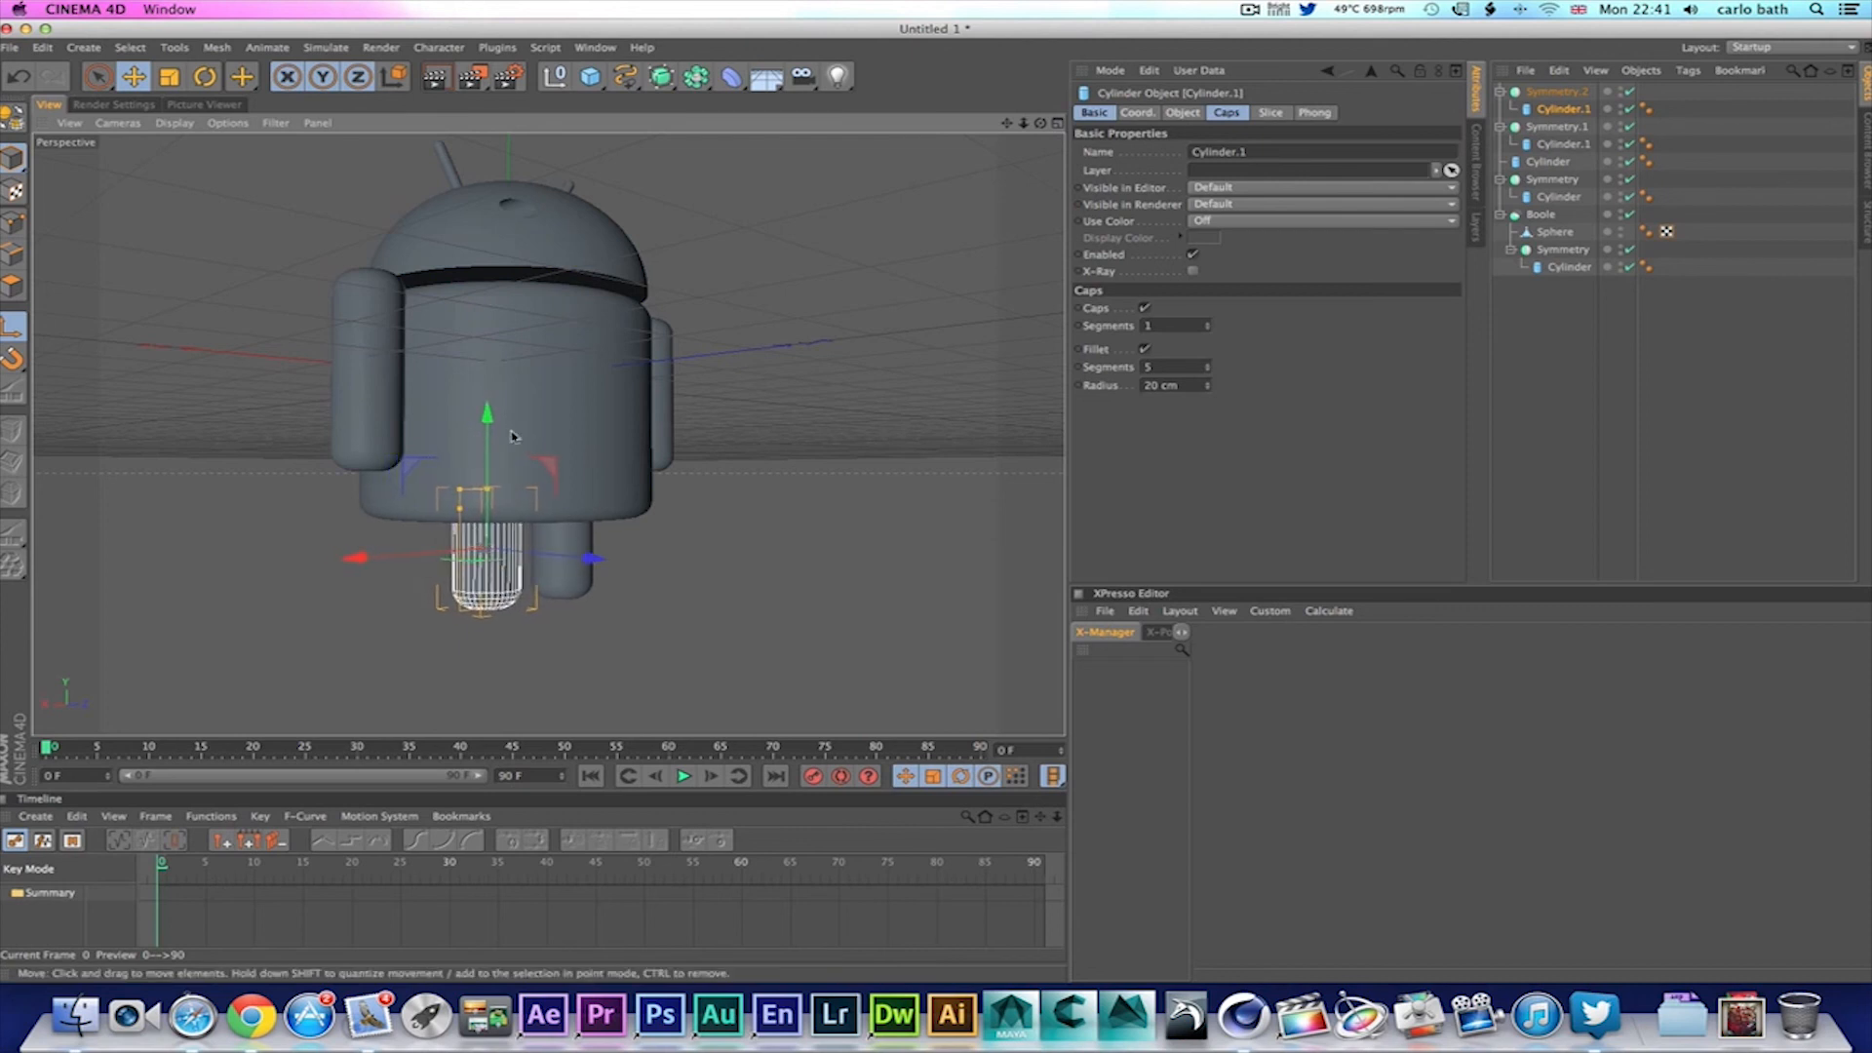
drag(491, 426, 488, 401)
click(780, 287)
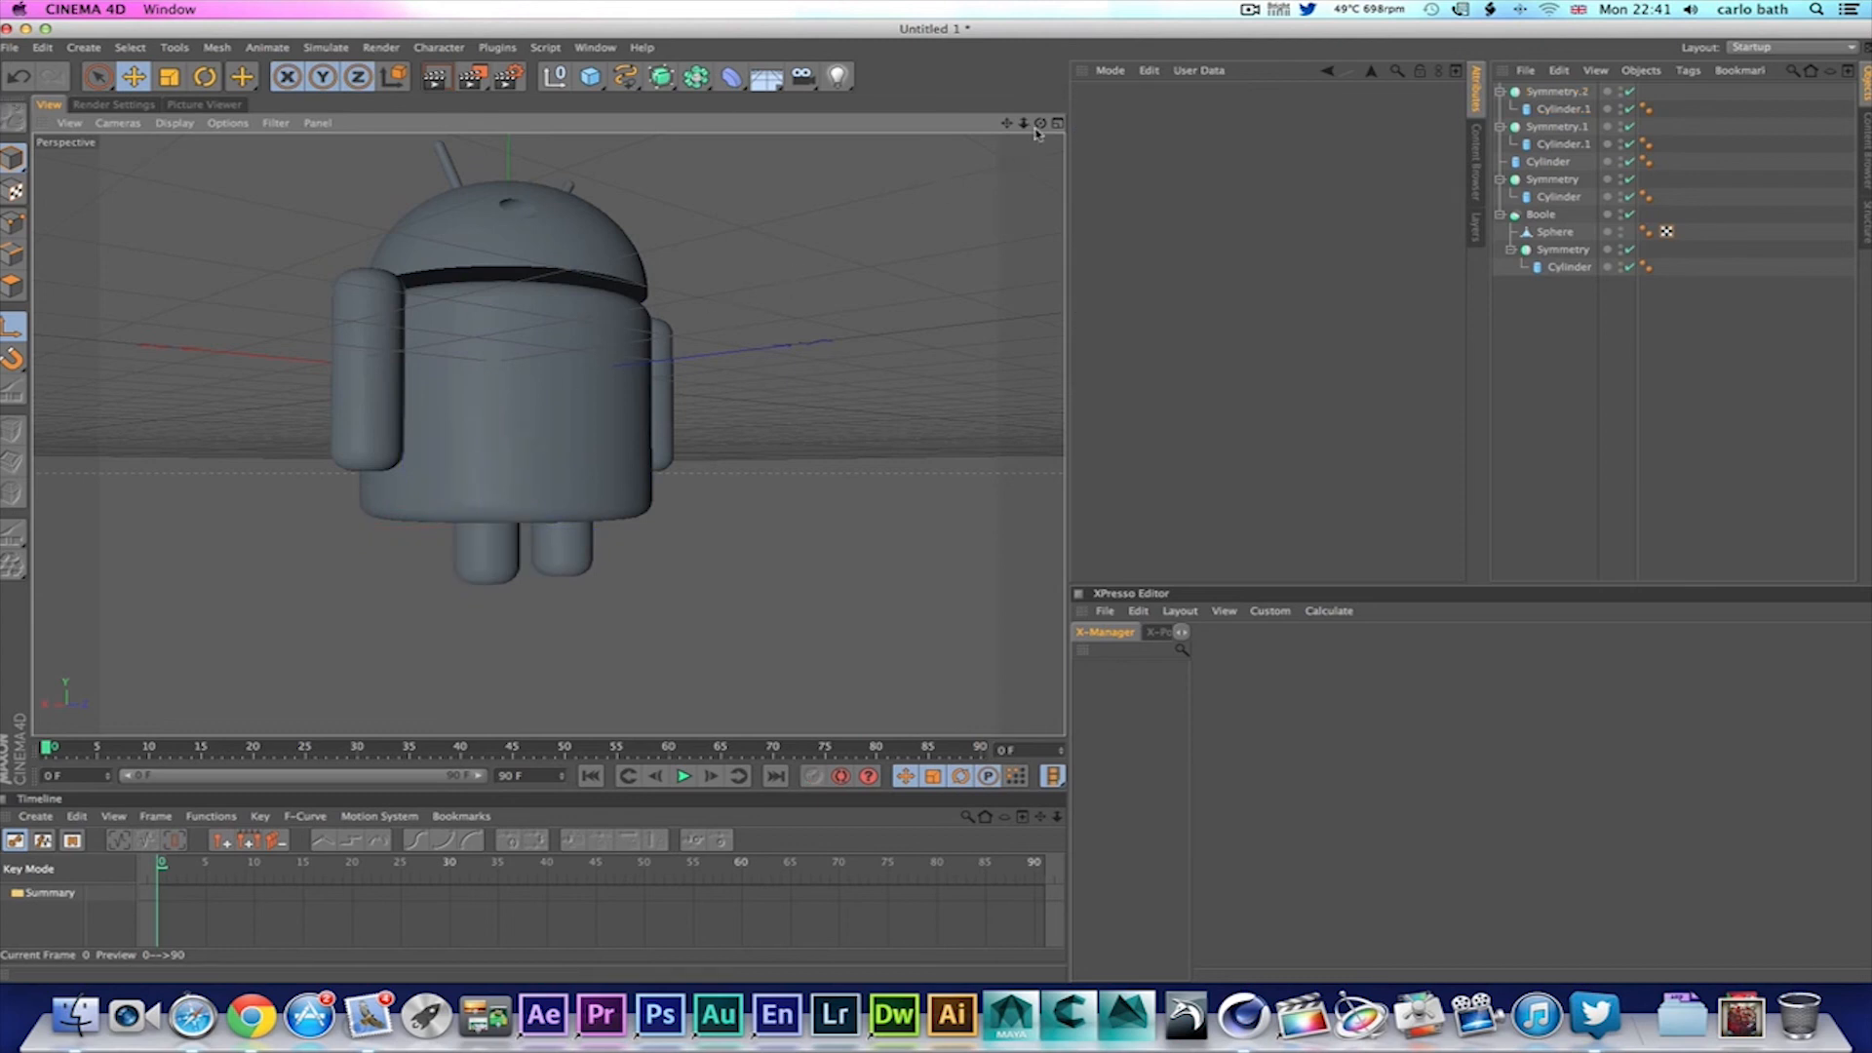
Step: Examine the complete robot from several angles and render the Perspective view to preview it
drag(1040, 124, 547, 434)
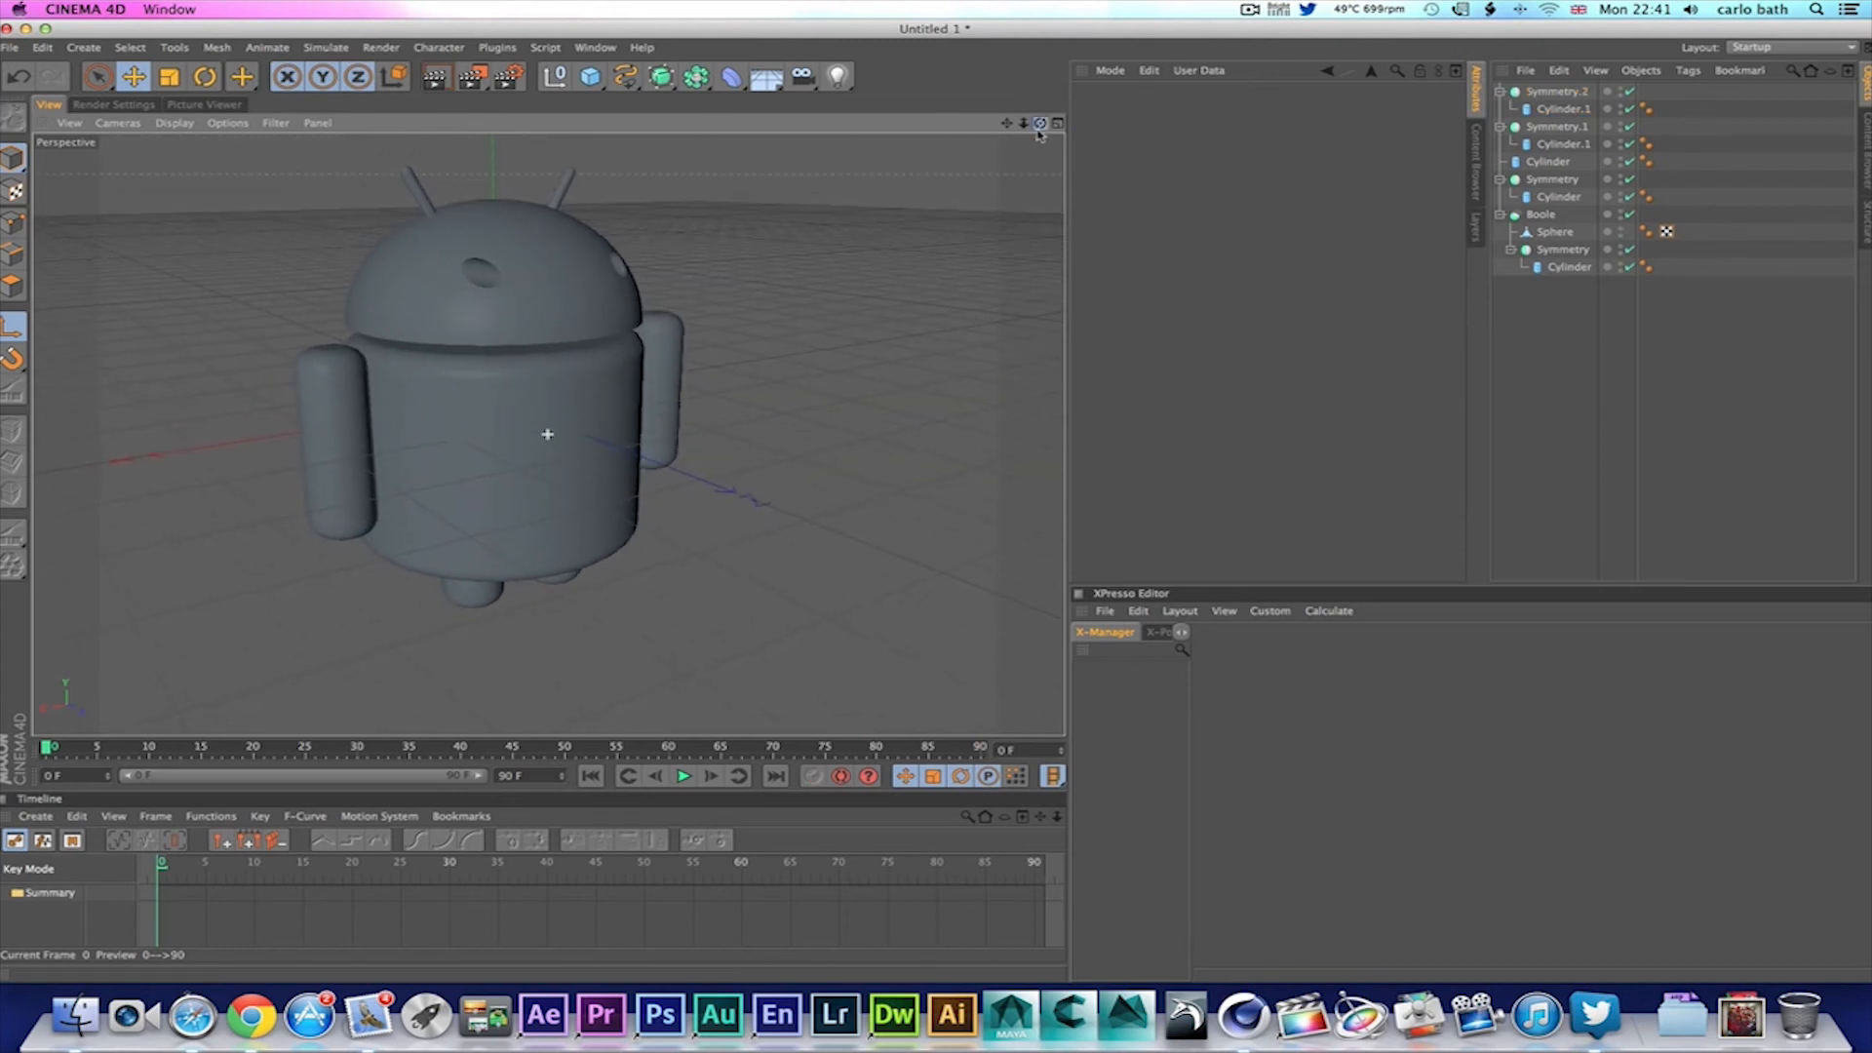
click(435, 76)
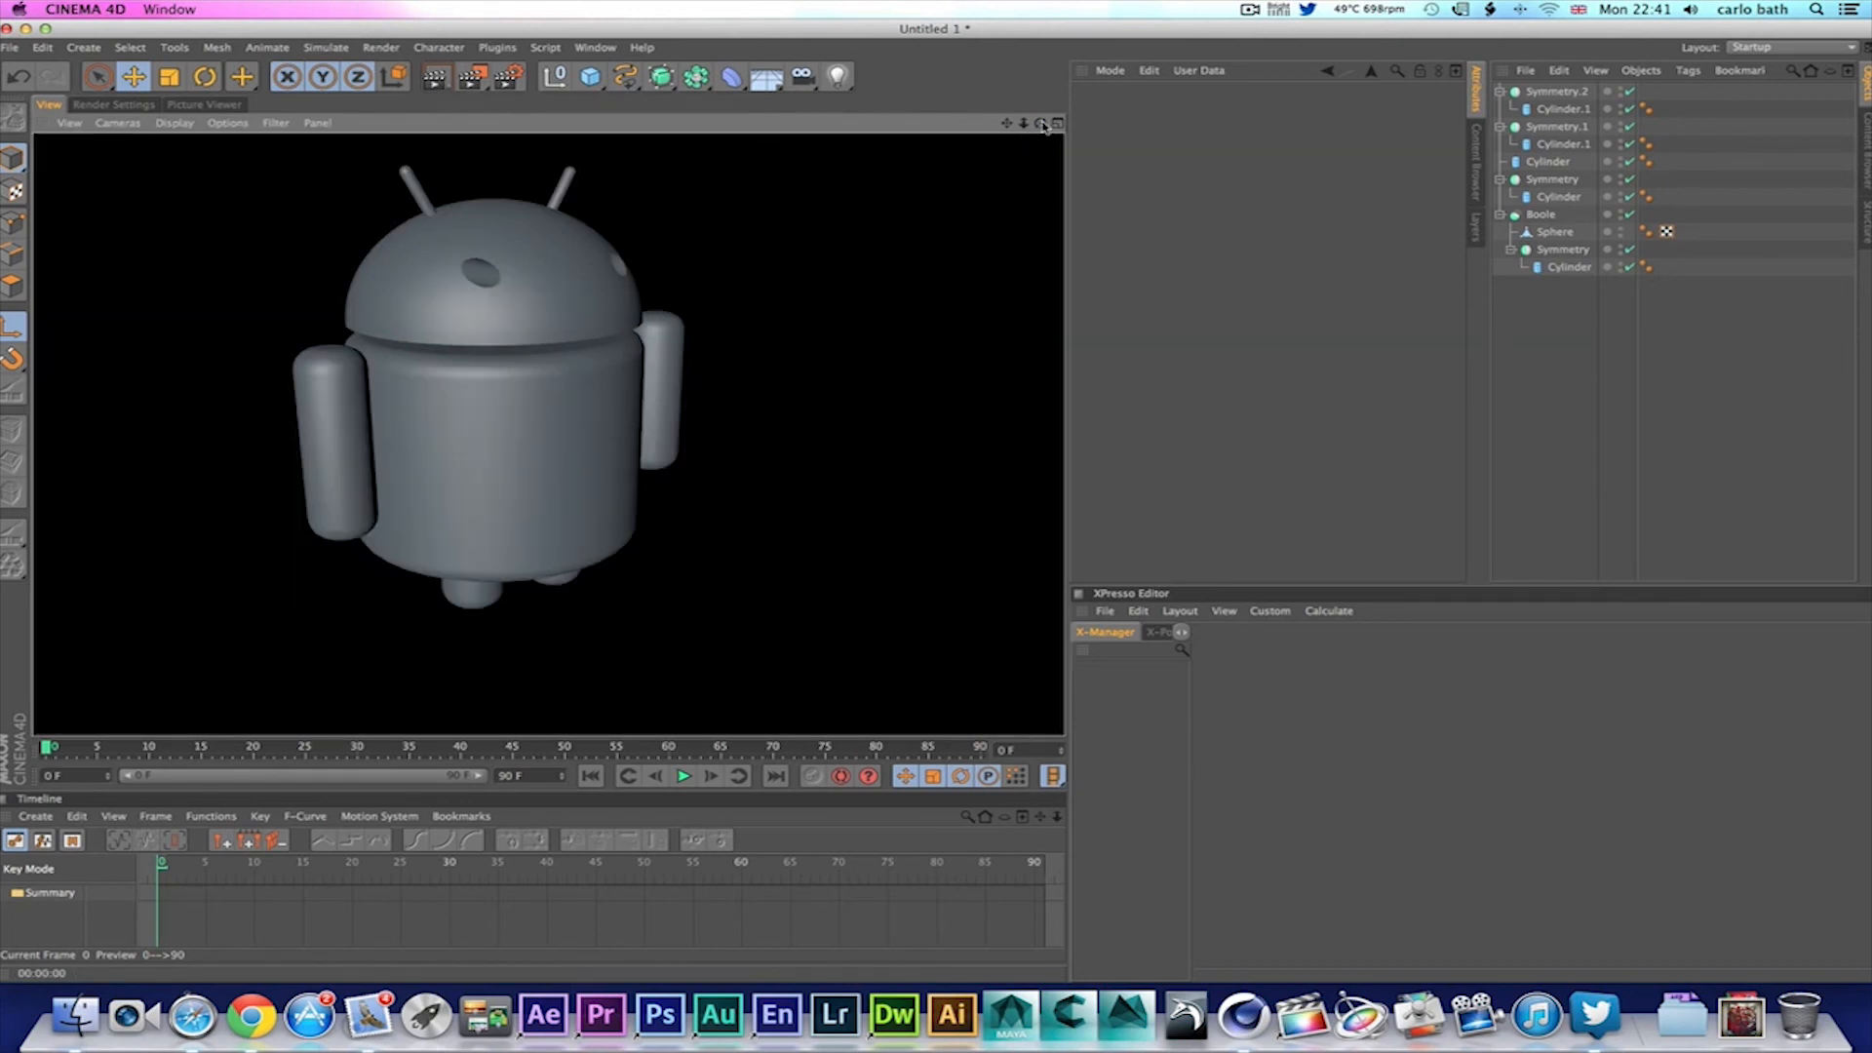
mouse_move(1040, 123)
mouse_down()
mouse_move(961, 115)
mouse_move(943, 82)
mouse_move(1022, 119)
mouse_move(1070, 115)
mouse_move(1041, 90)
mouse_up()
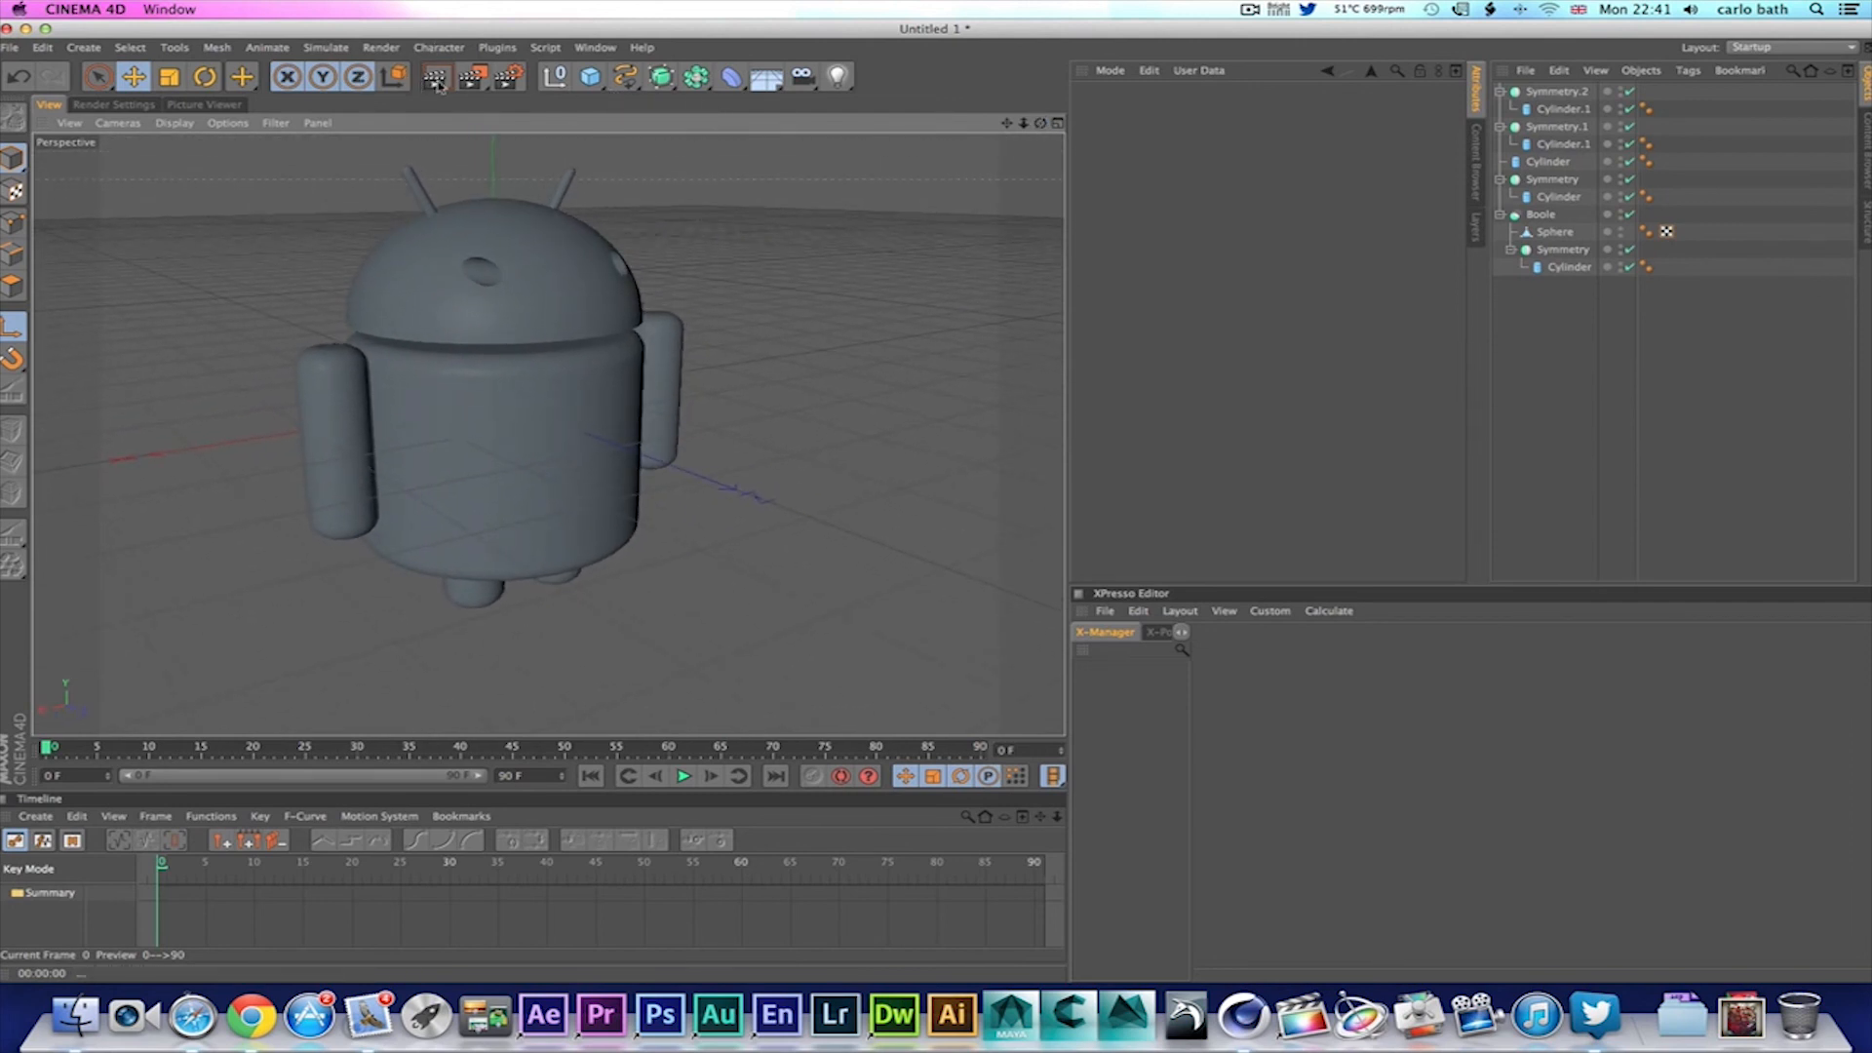
click(436, 80)
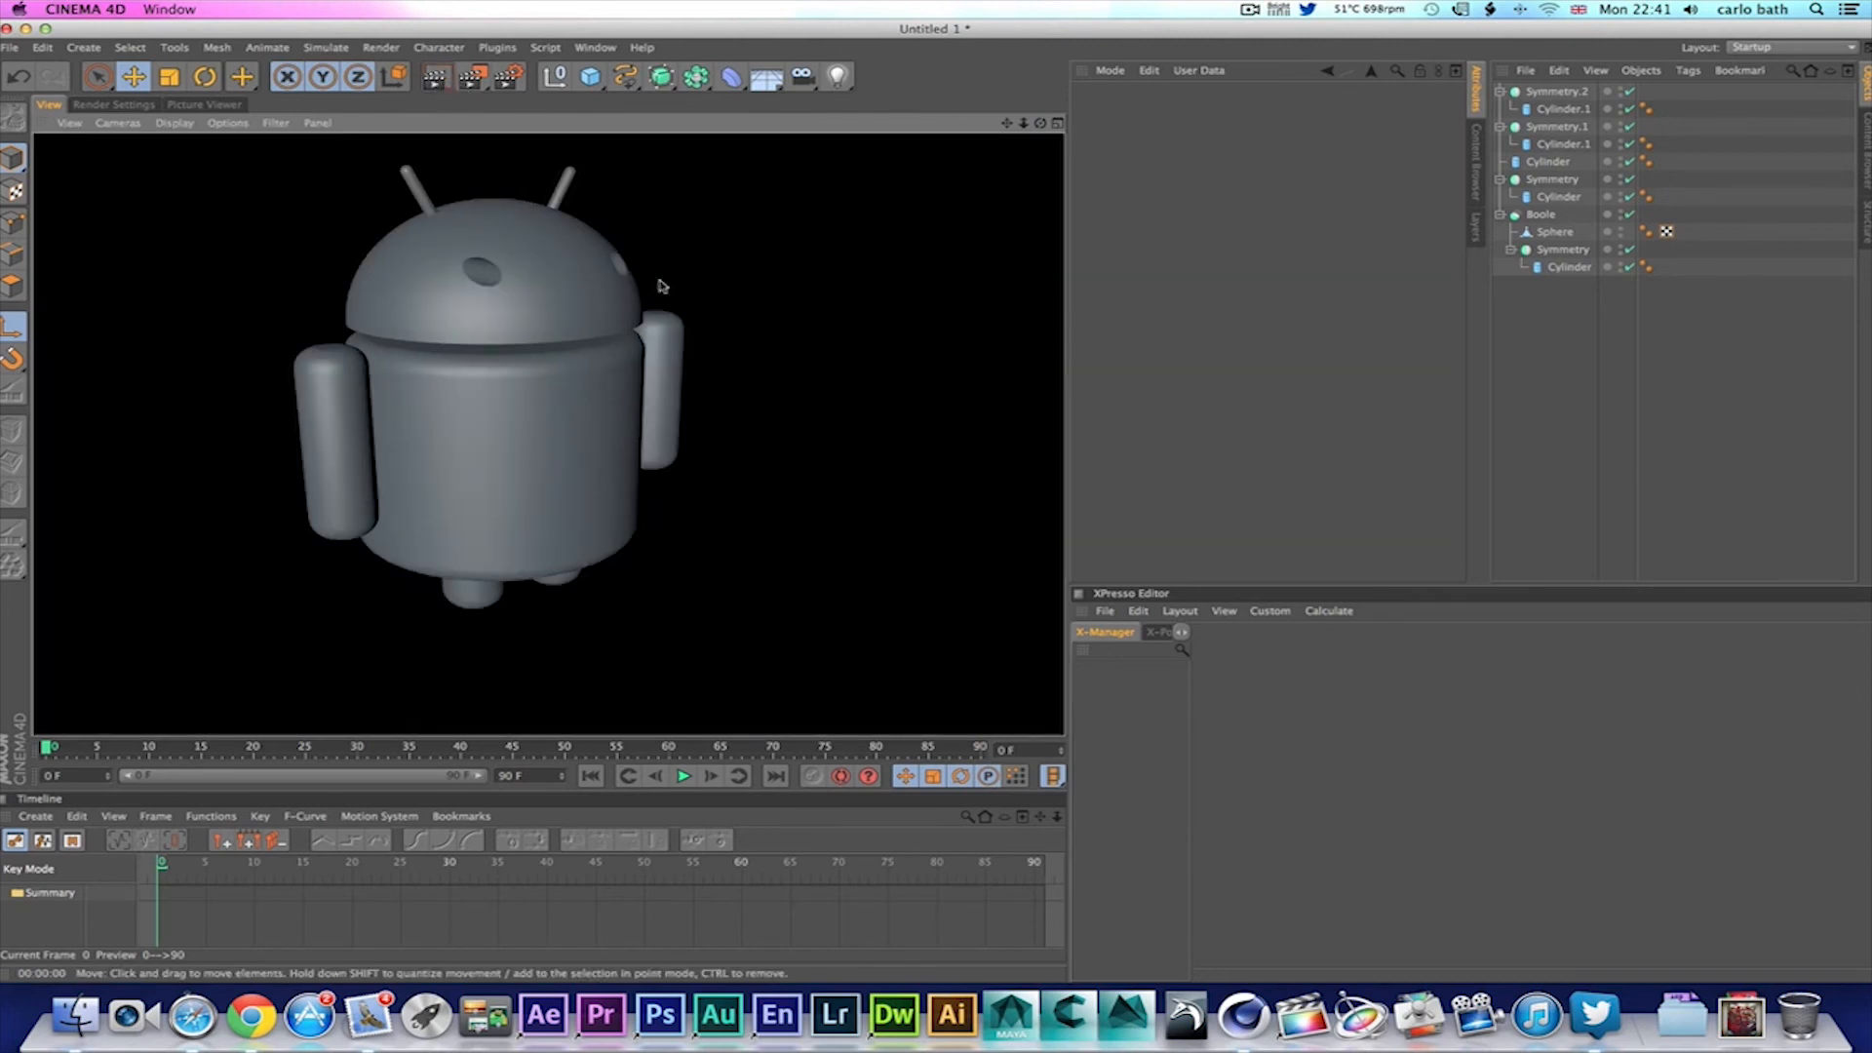
alt+drag(547, 430, 547, 434)
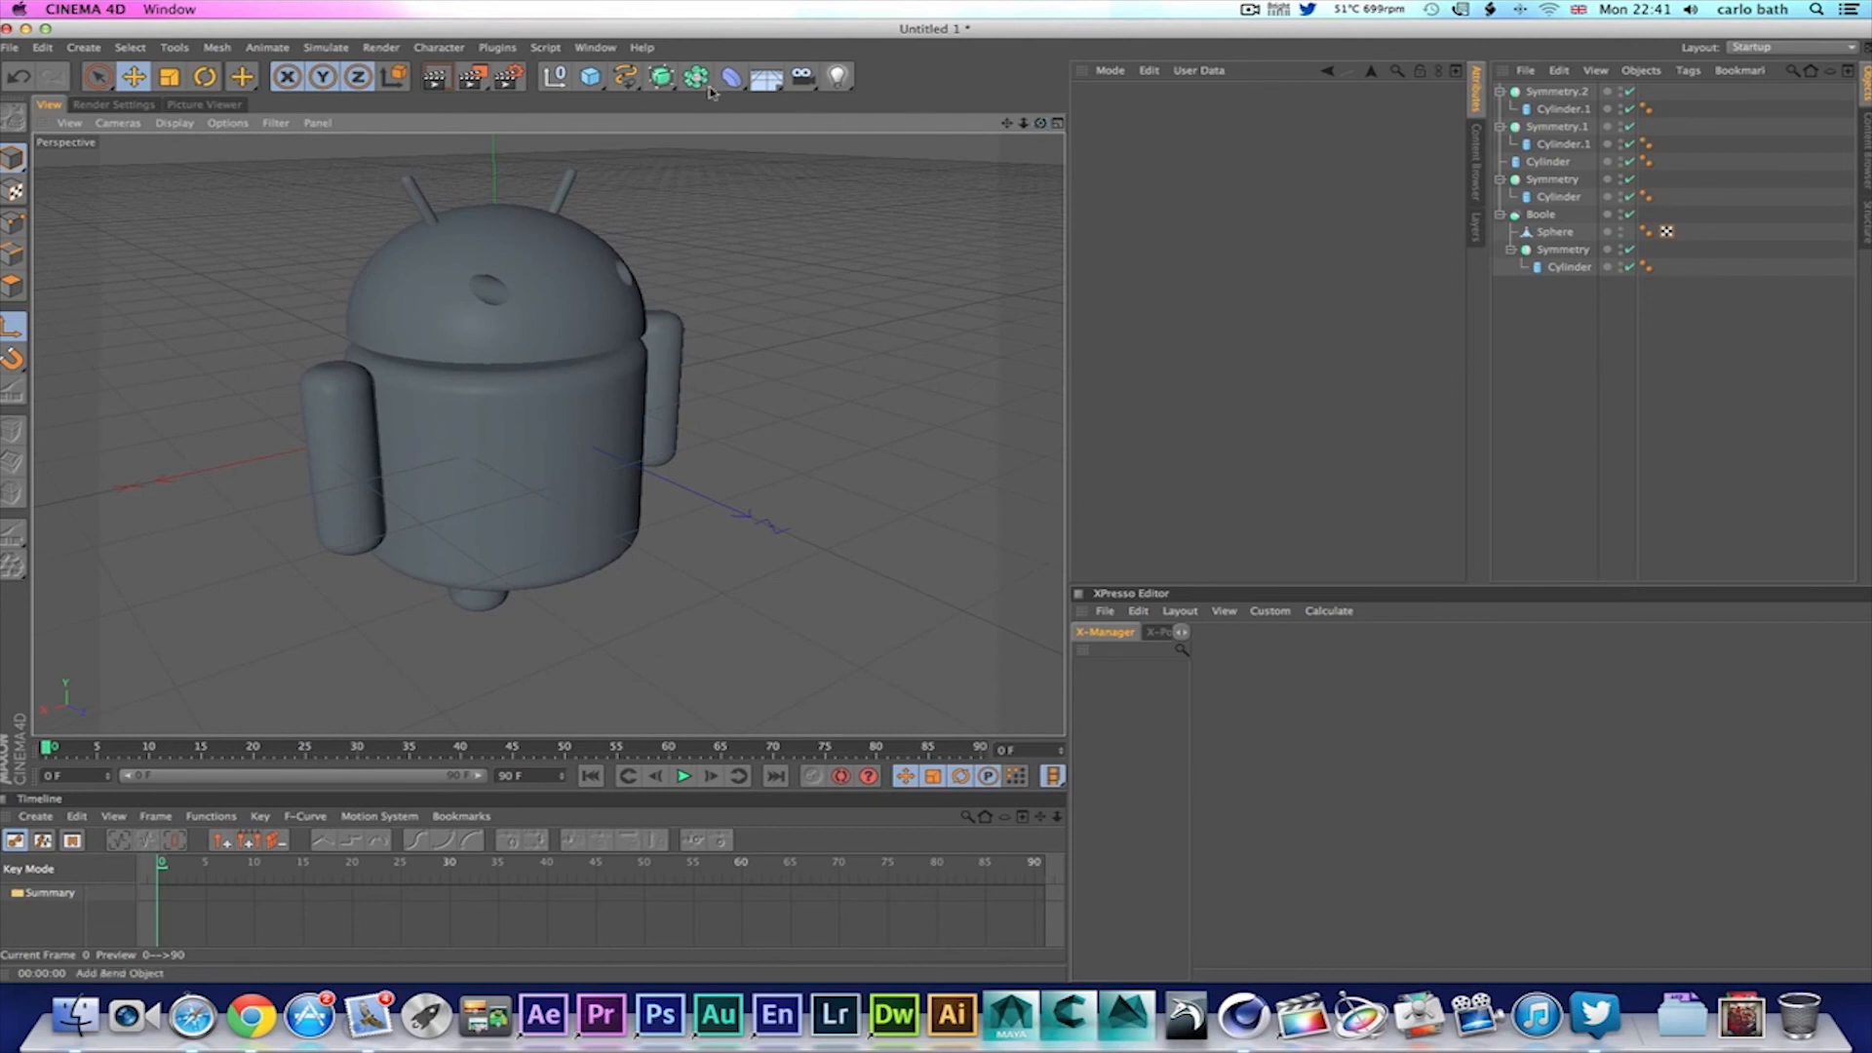
click(599, 84)
drag(1047, 127, 547, 434)
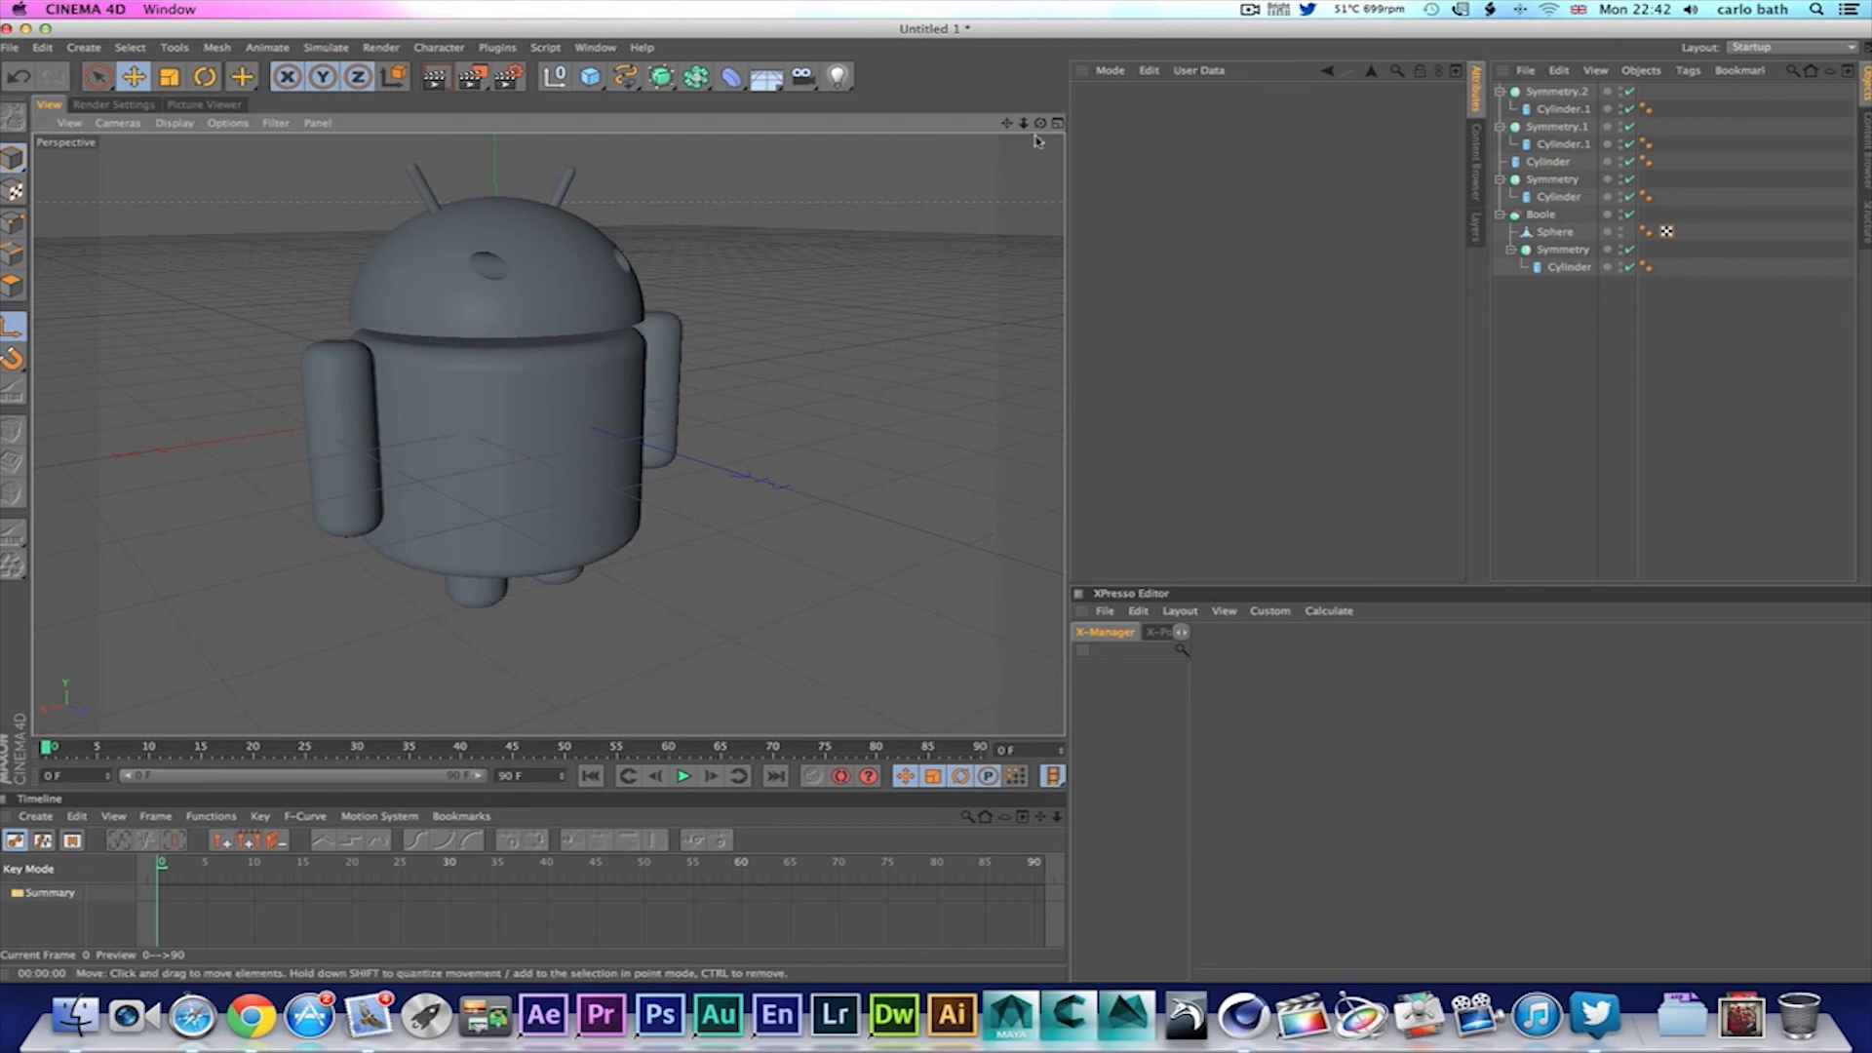
drag(1040, 123, 547, 434)
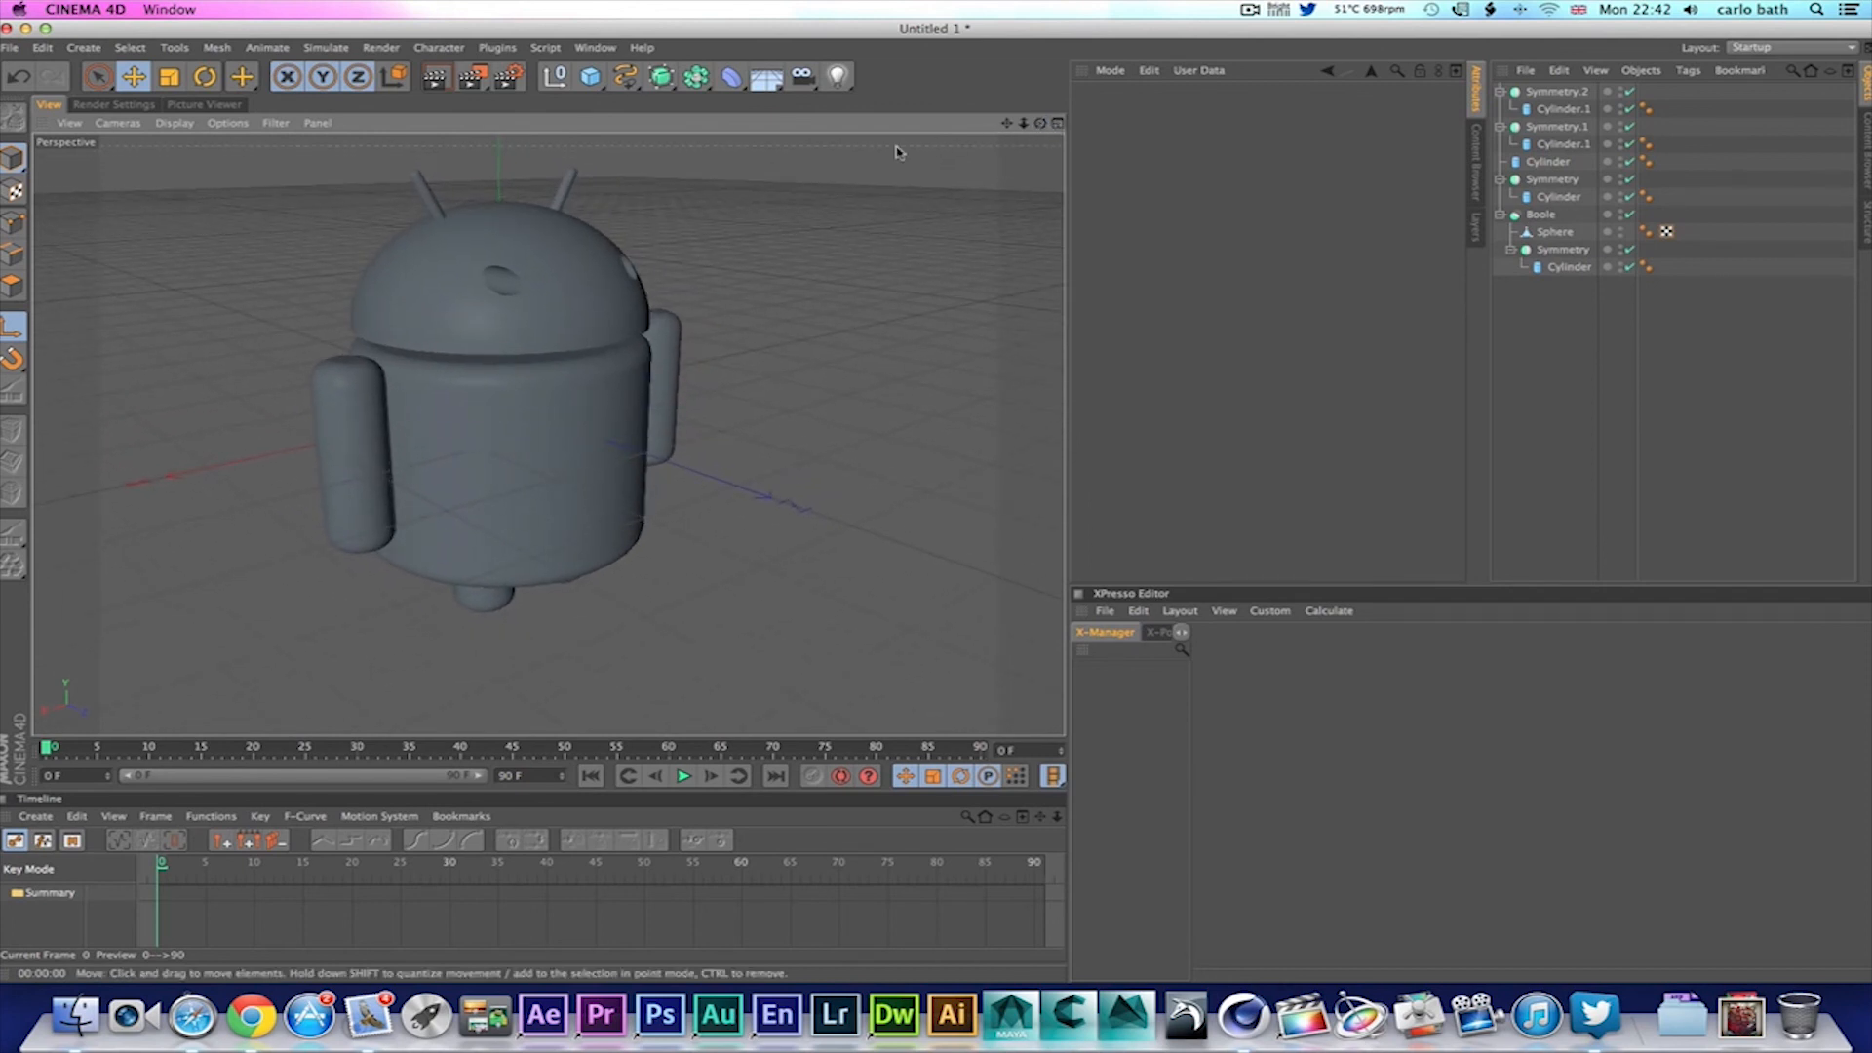
click(434, 76)
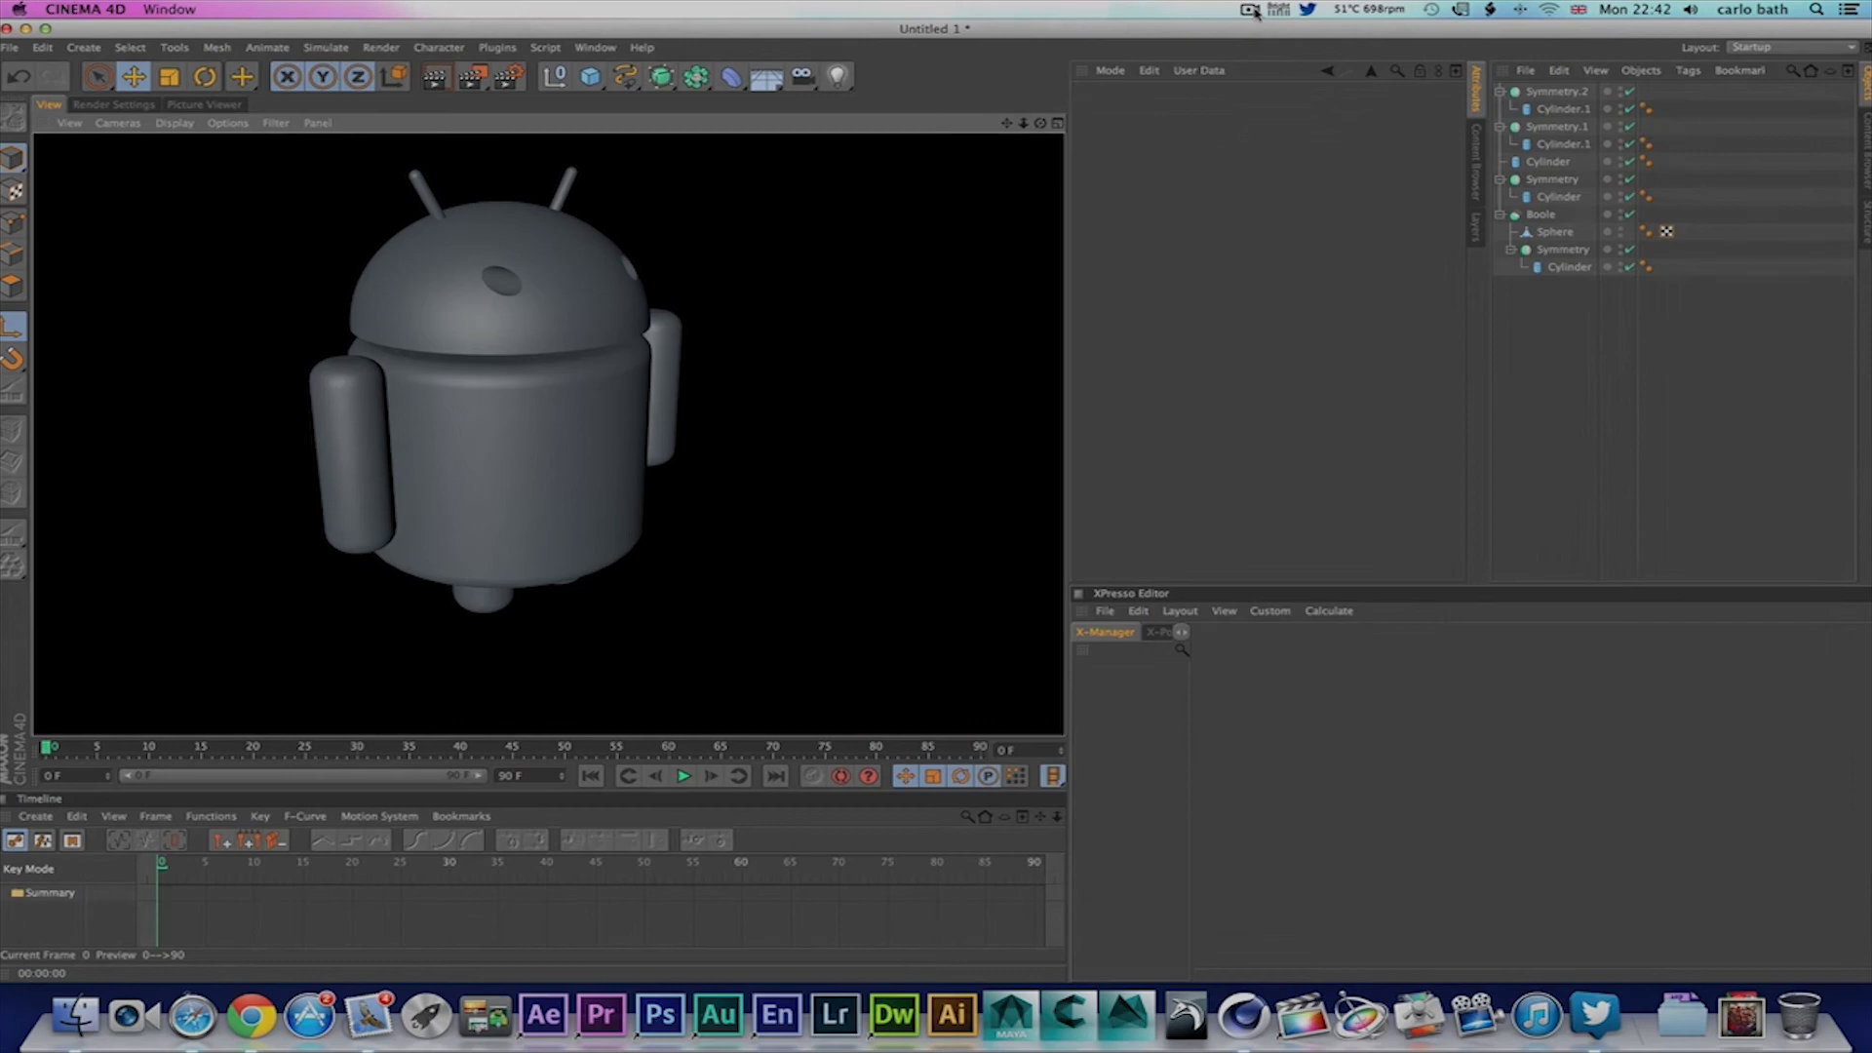
click(1249, 10)
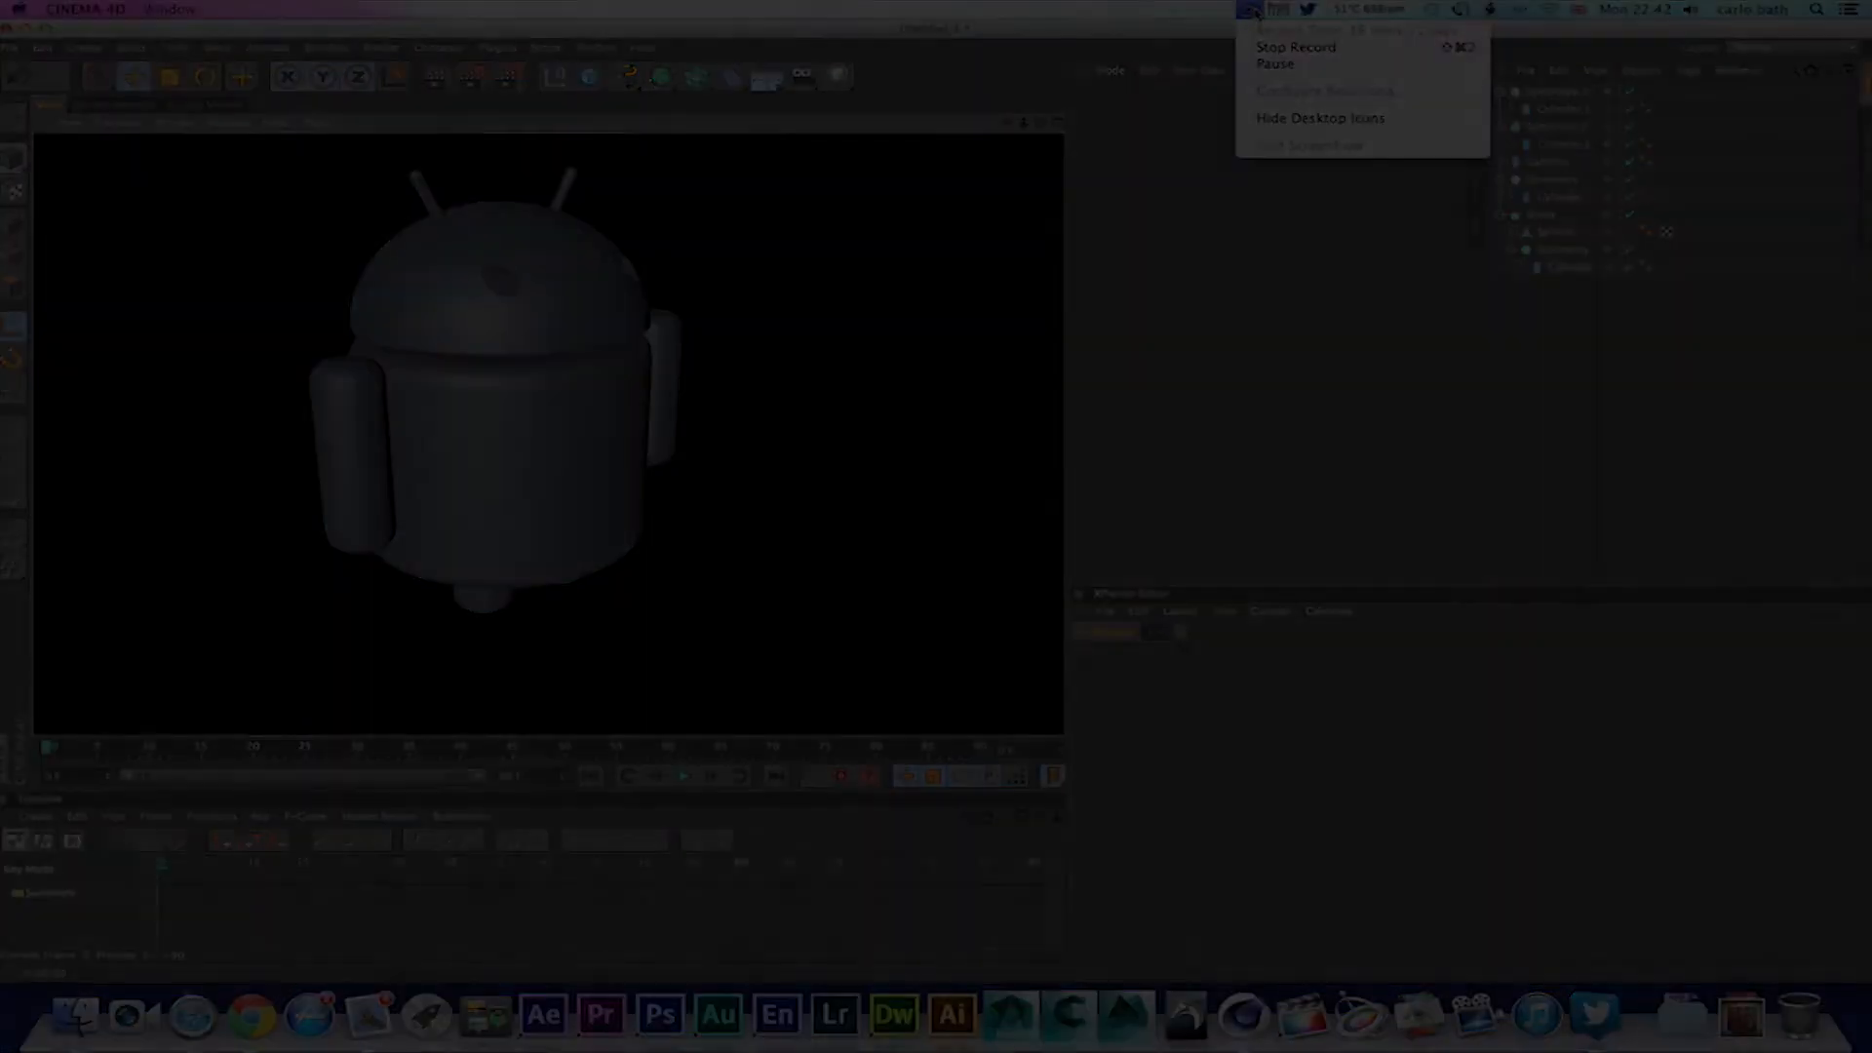